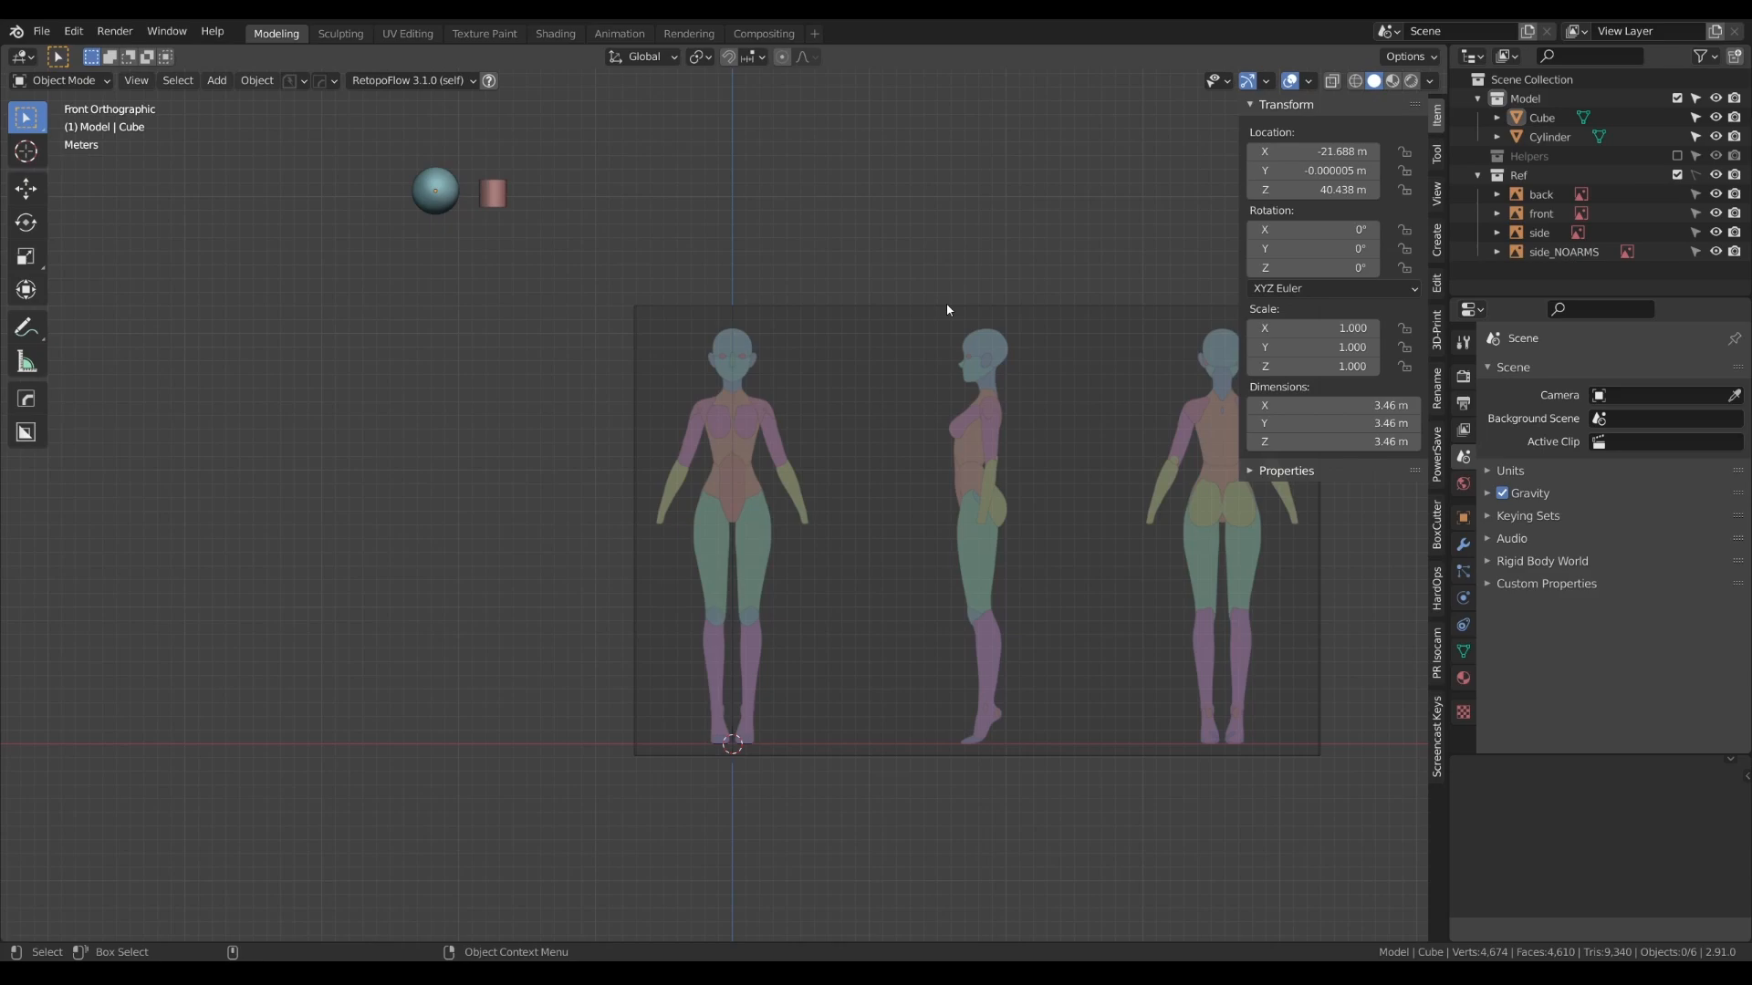
- Duplicate the blue sphere, place the copy over the front reference's head and set its X location to 0 m
{"action": "left_click", "coordinate": [447, 186]}
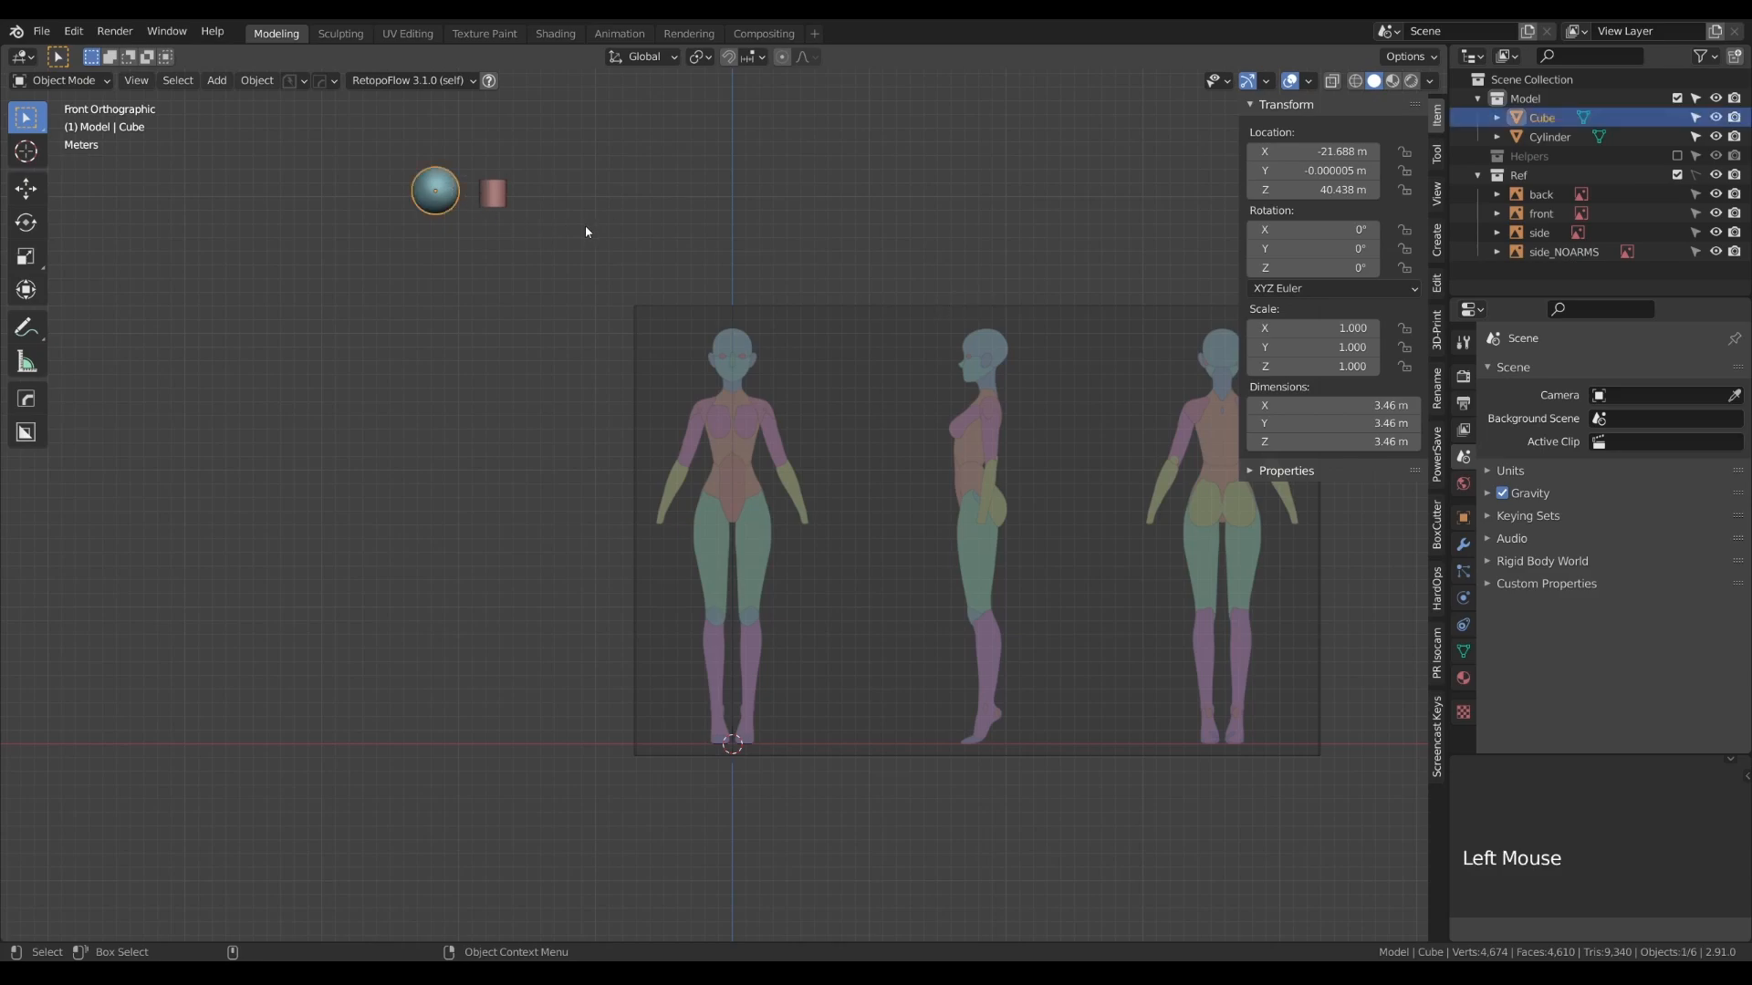
{"action": "key", "text": "shift+d"}
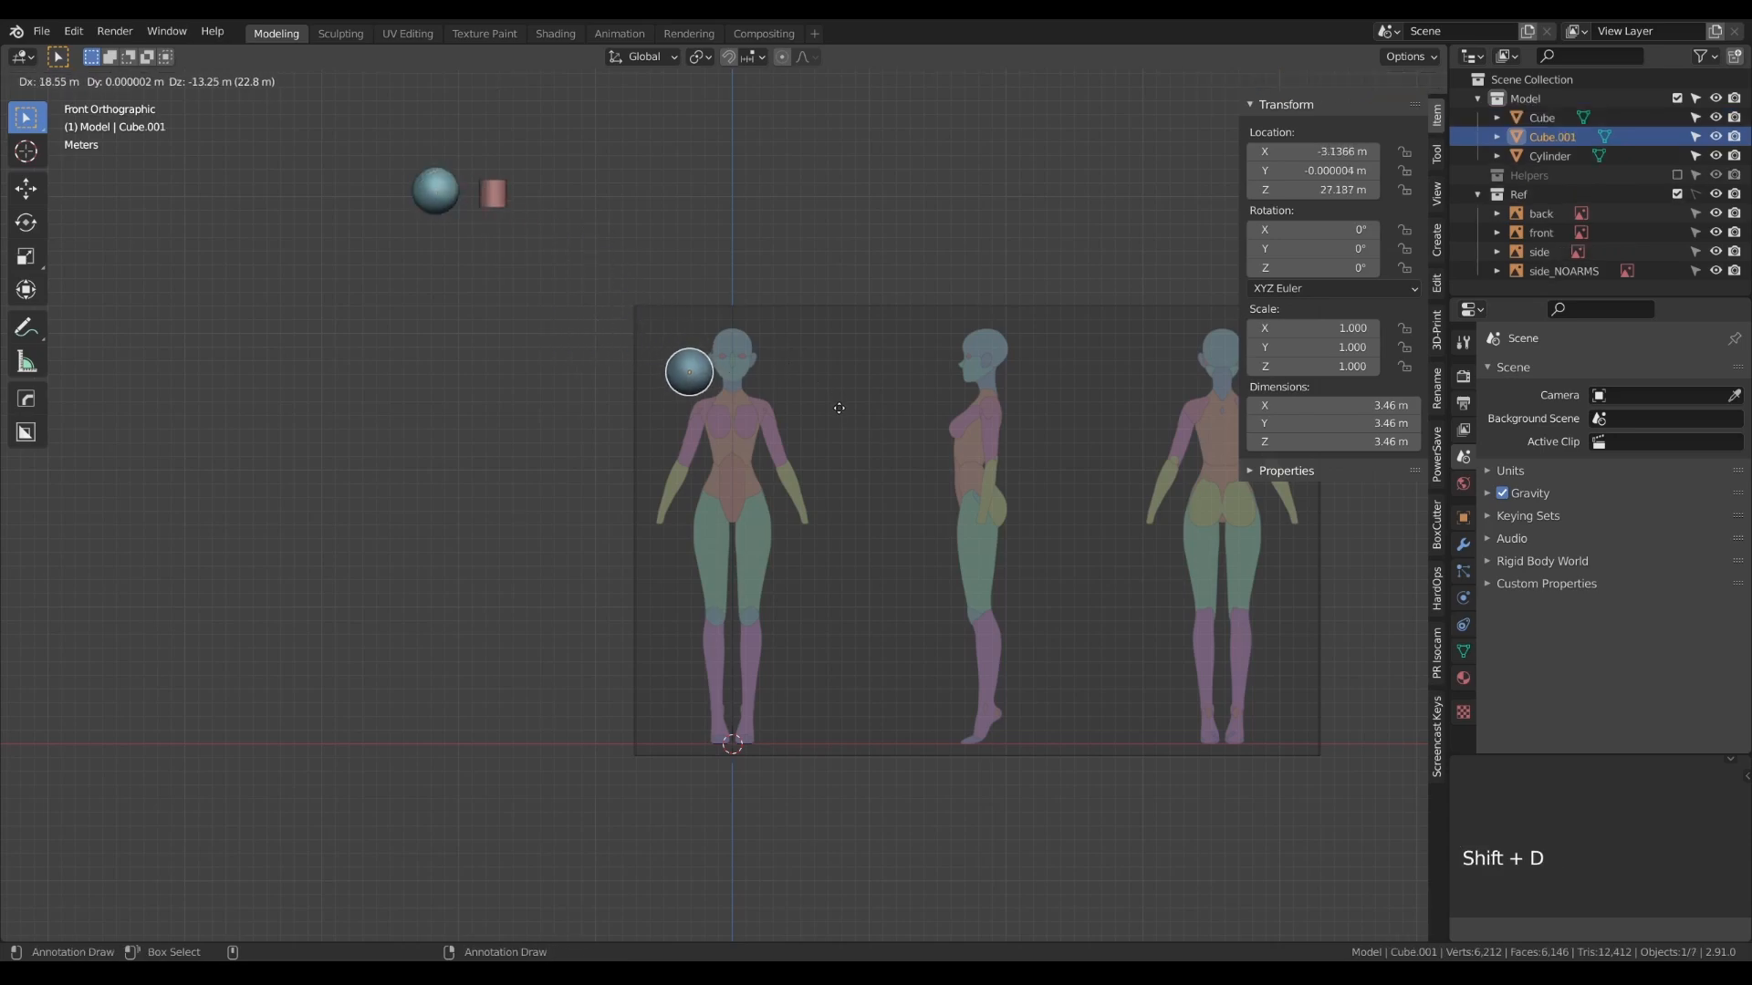
{"action": "left_click", "coordinate": [875, 395]}
{"action": "left_click", "coordinate": [1306, 152]}
{"action": "type", "text": "0"}
{"action": "key", "text": "Return"}
{"action": "scroll", "coordinate": [733, 393], "scroll_direction": "up", "scroll_amount": 10}
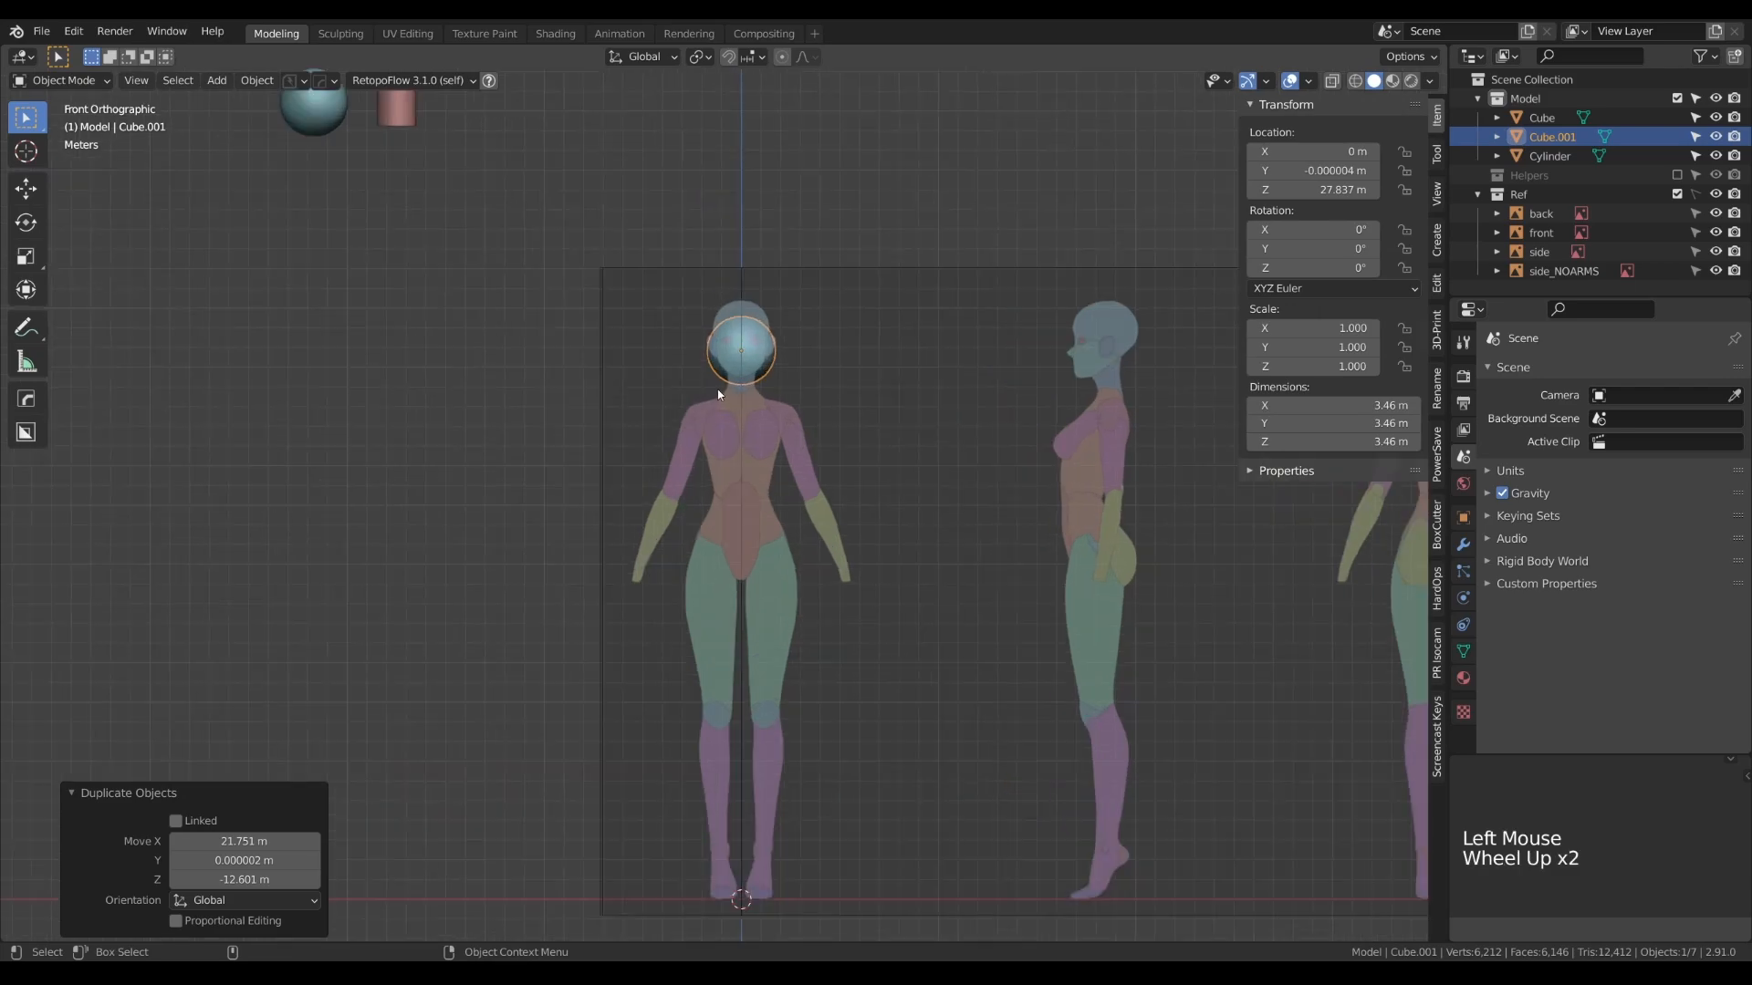
- Move the sphere copy up about 1.1 m along Z to line up with the cranium in the front reference
{"action": "scroll", "coordinate": [733, 393], "scroll_direction": "up", "scroll_amount": 1}
{"action": "right_click_drag", "start_coordinate": [733, 394], "coordinate": [731, 633], "text": "alt"}
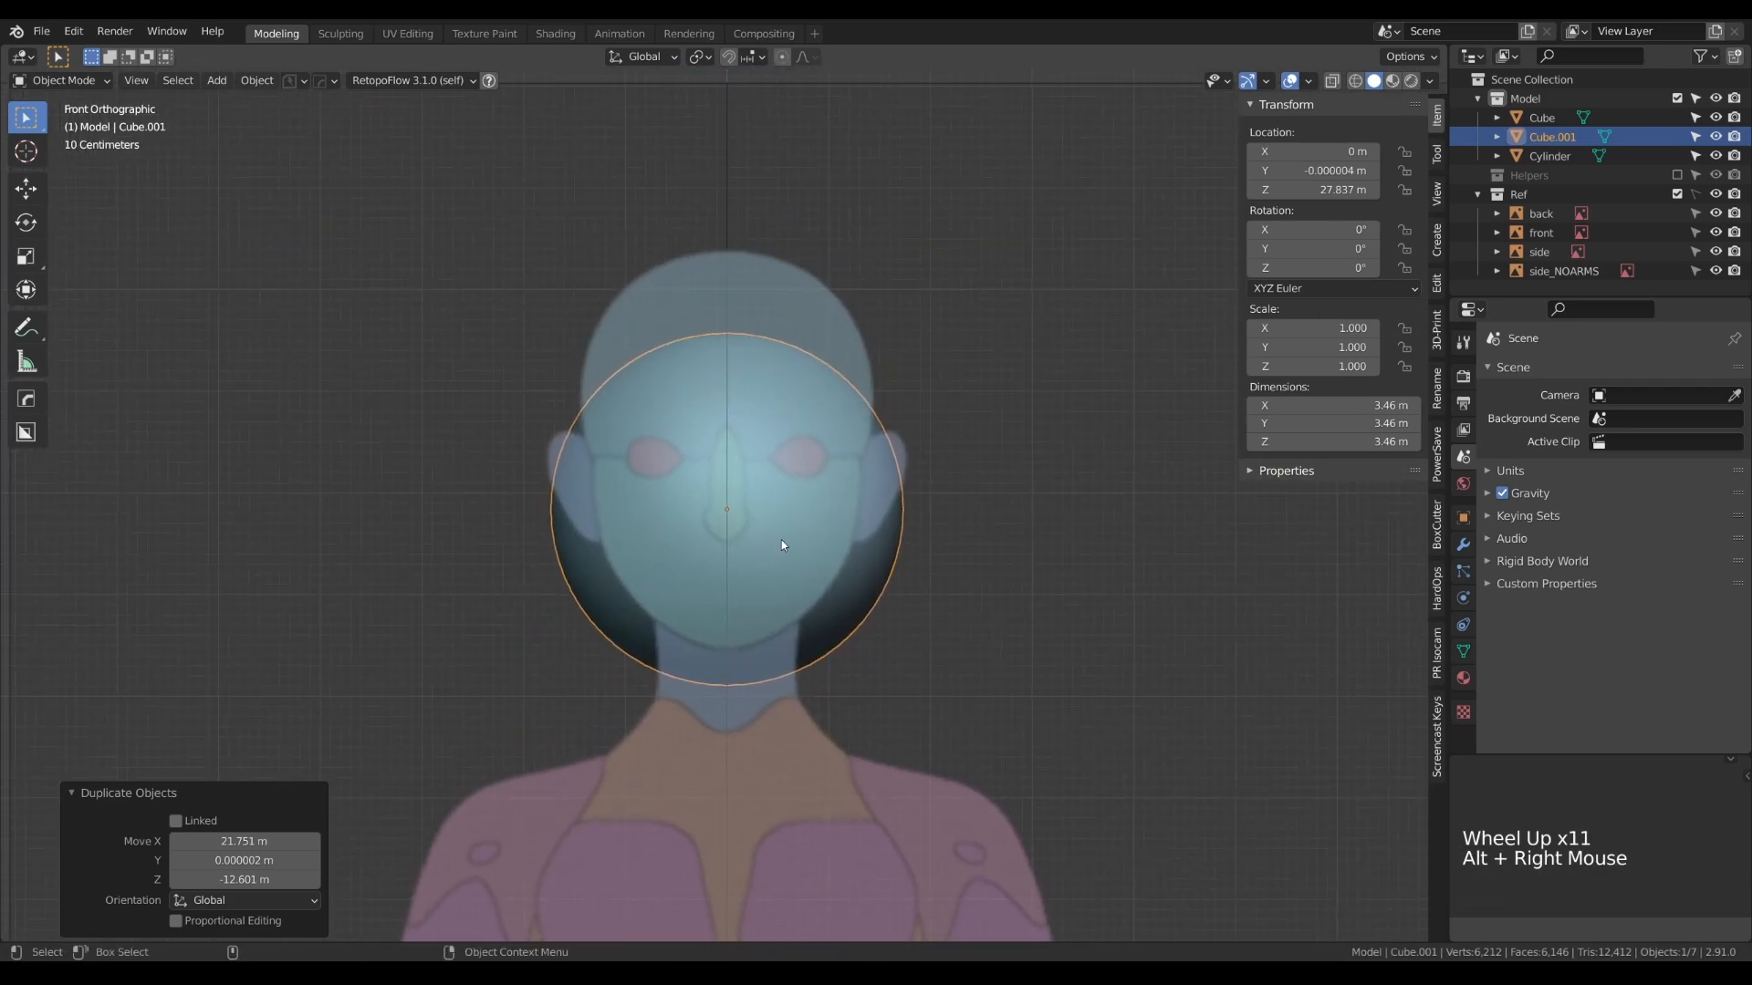
{"action": "key", "text": "g"}
{"action": "key", "text": "z"}
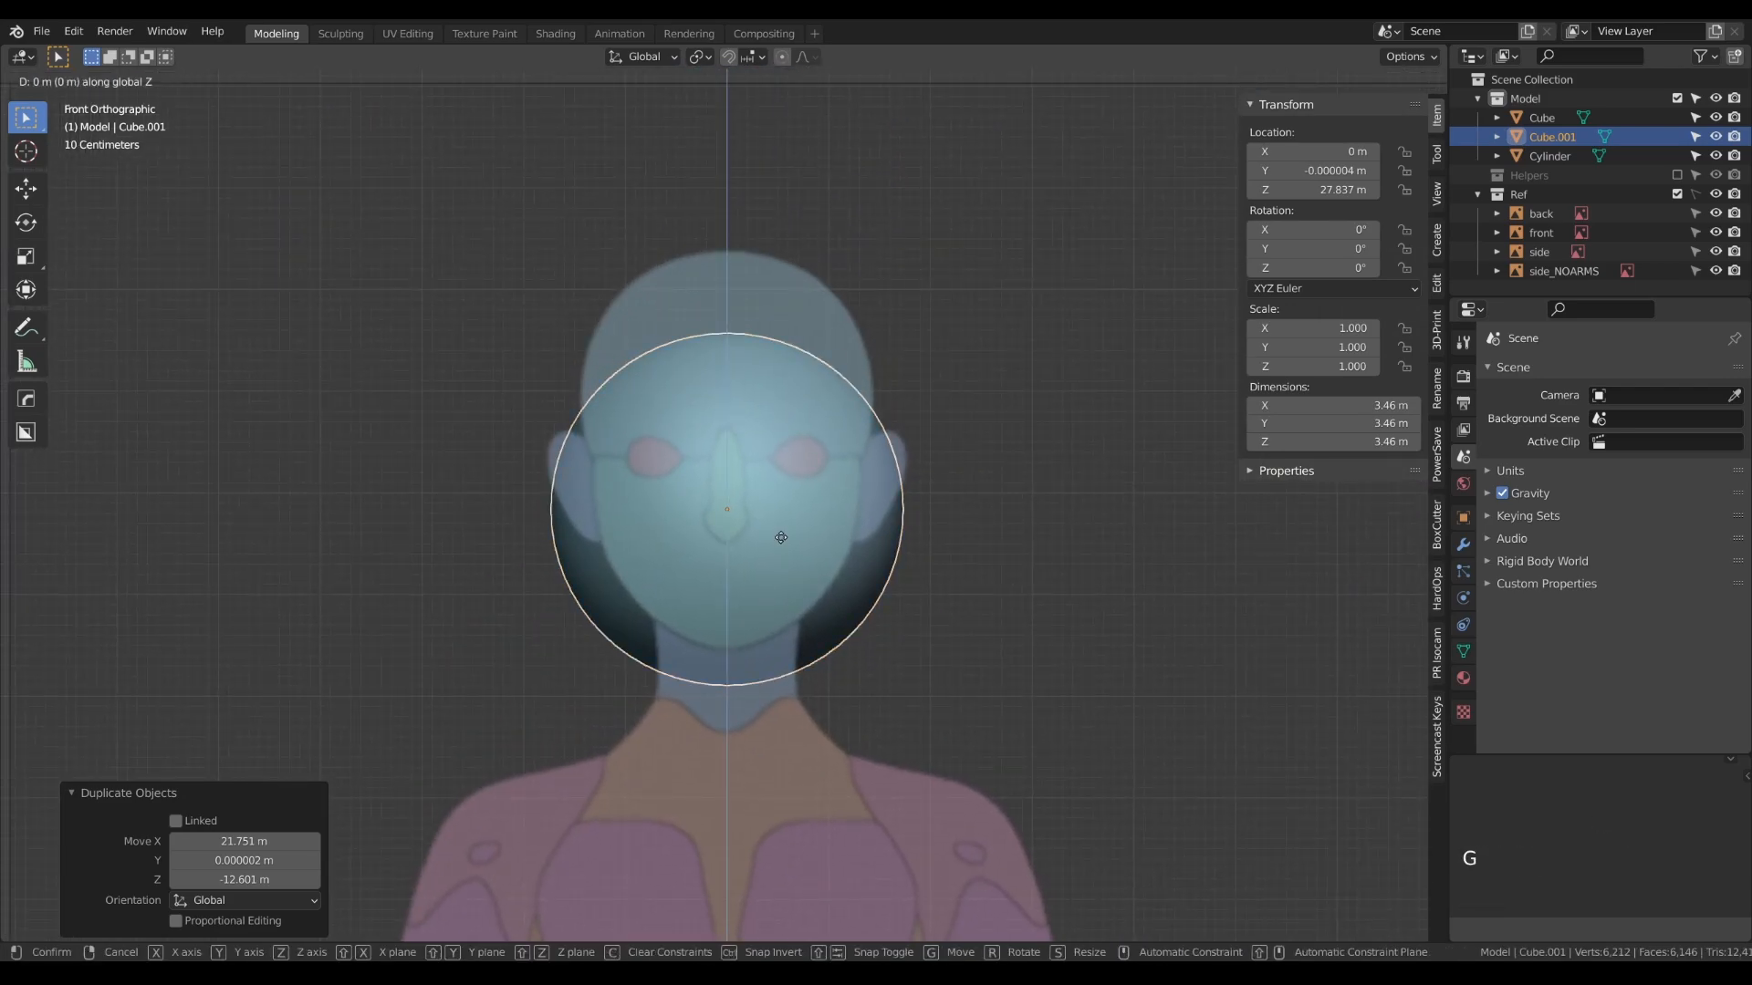
{"action": "left_click", "coordinate": [782, 433]}
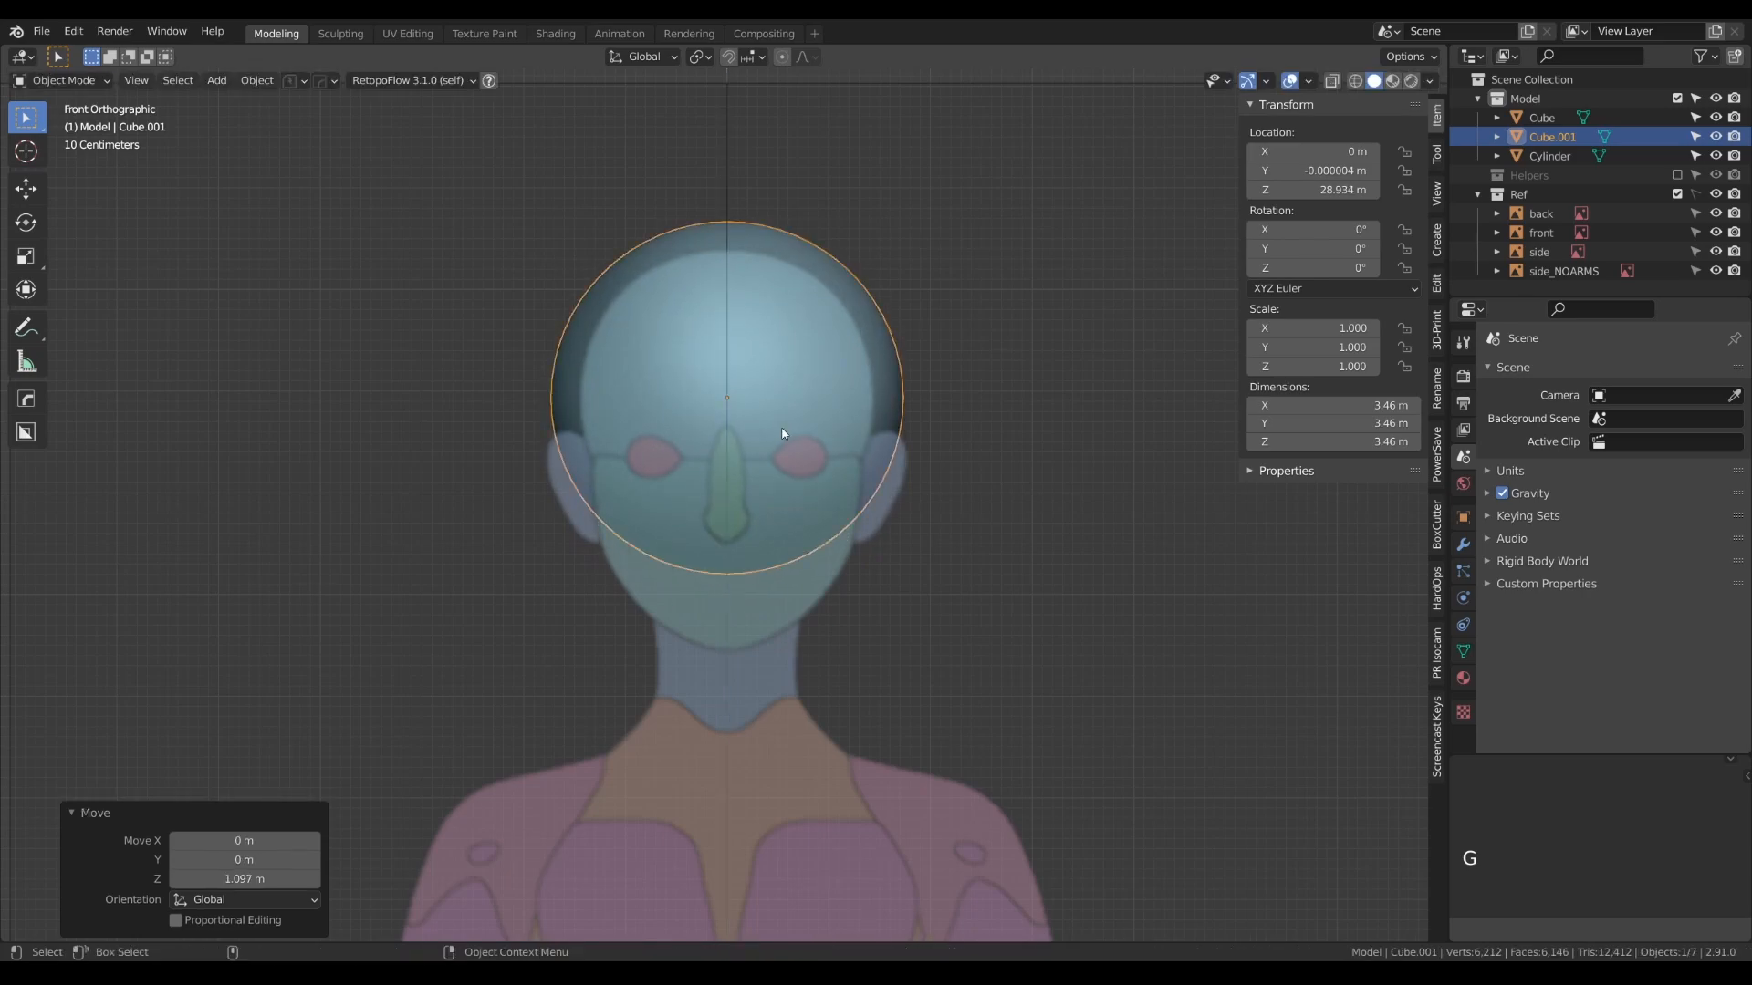
- Scale the cranium sphere's mesh uniformly by about 0.847 in Edit Mode to match the head's width
{"action": "key", "text": "Tab"}
{"action": "left_click", "coordinate": [856, 289]}
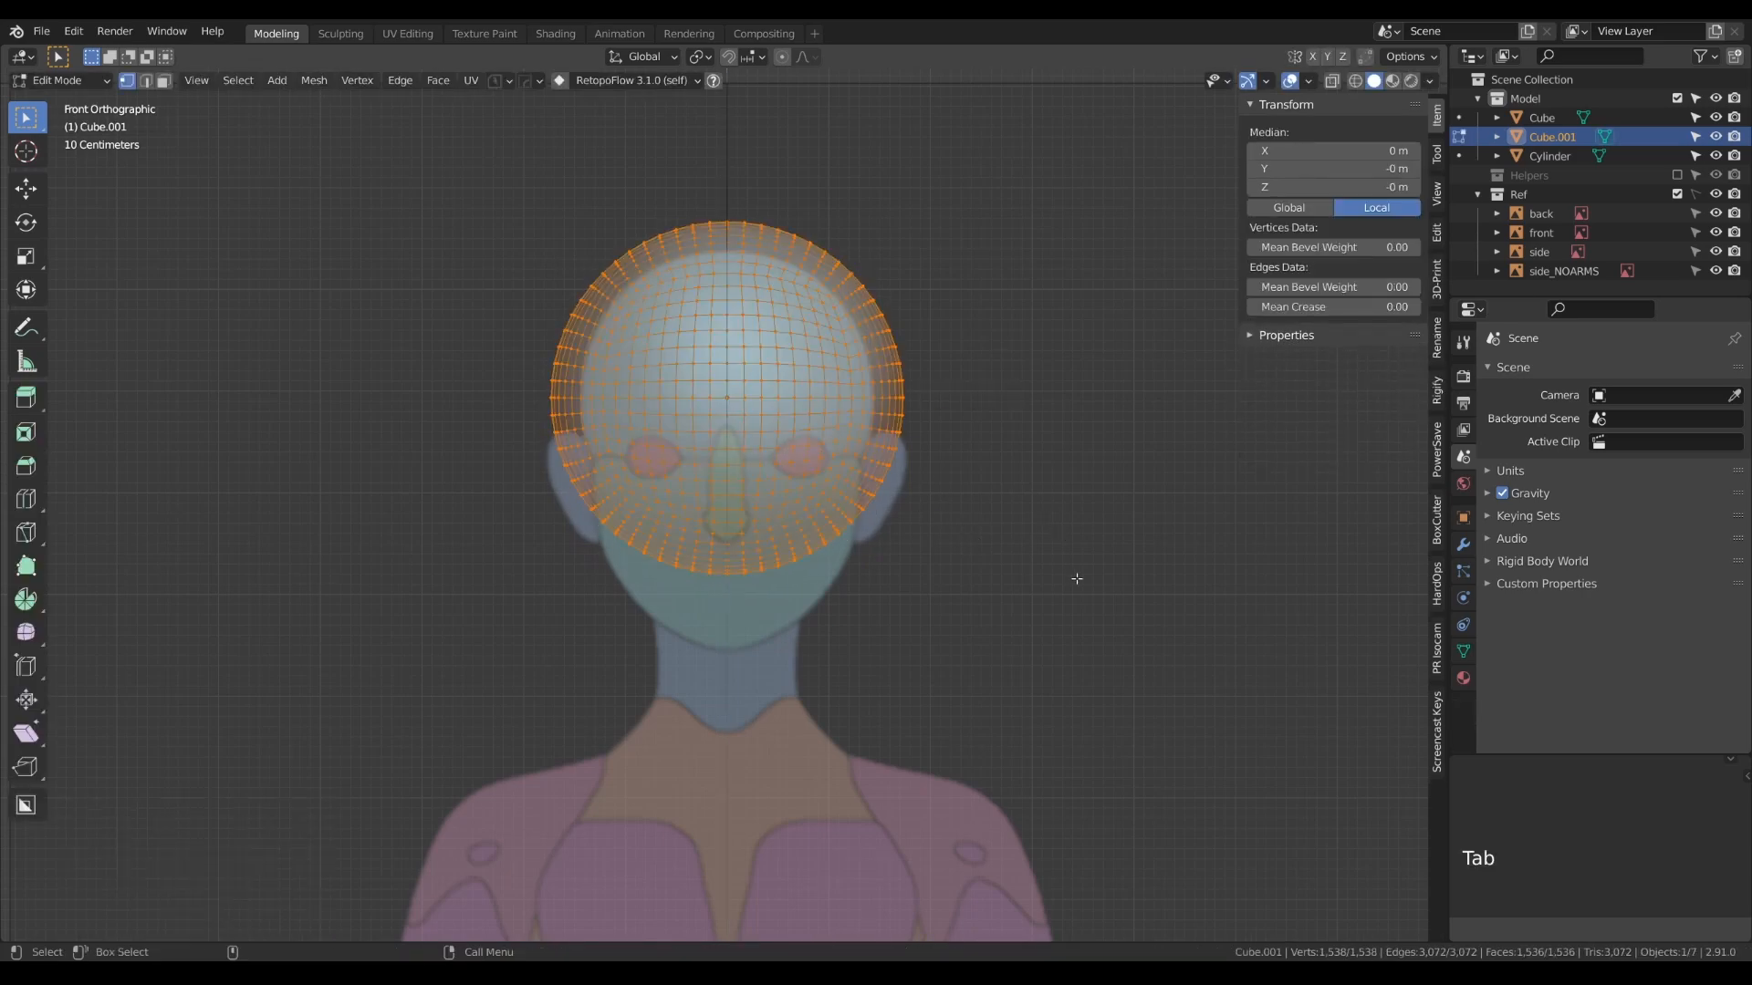
{"action": "key", "text": "s"}
{"action": "left_click", "coordinate": [1055, 575]}
{"action": "key", "text": "Tab"}
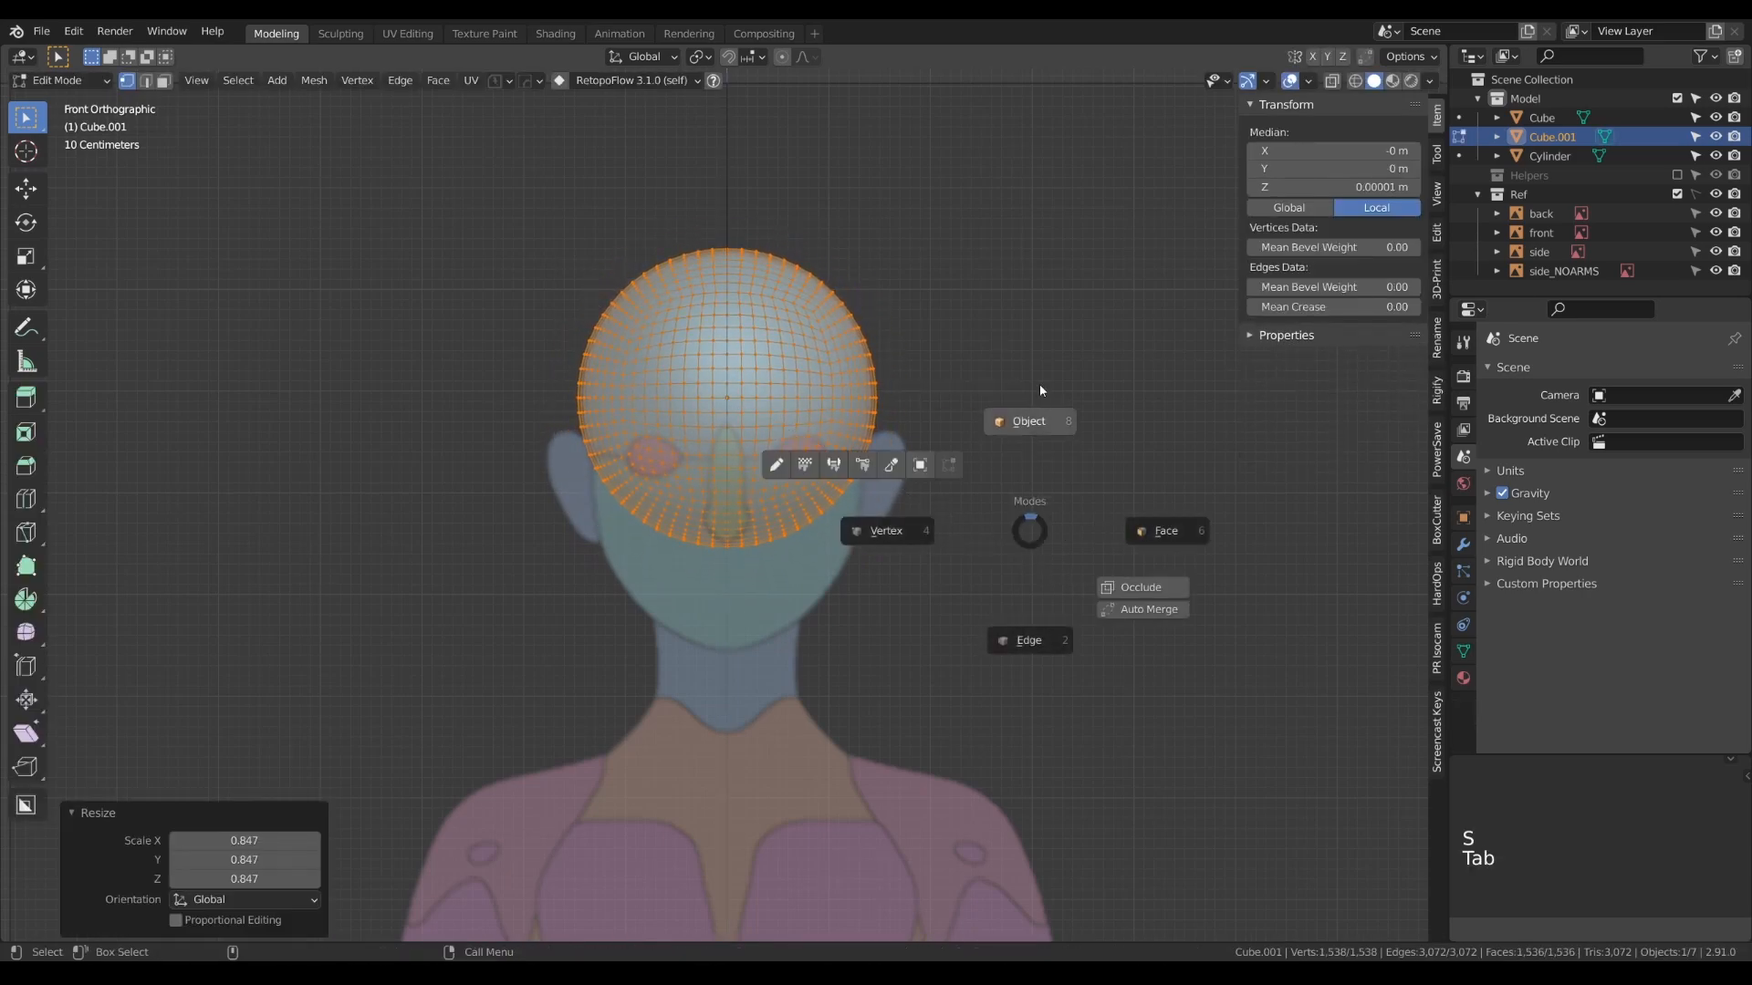
{"action": "left_click", "coordinate": [1042, 462]}
- Shift the cranium sphere about 0.36 m along Y to fit the back of the head in the side view
{"action": "key", "text": "KP_3"}
{"action": "key", "text": "g"}
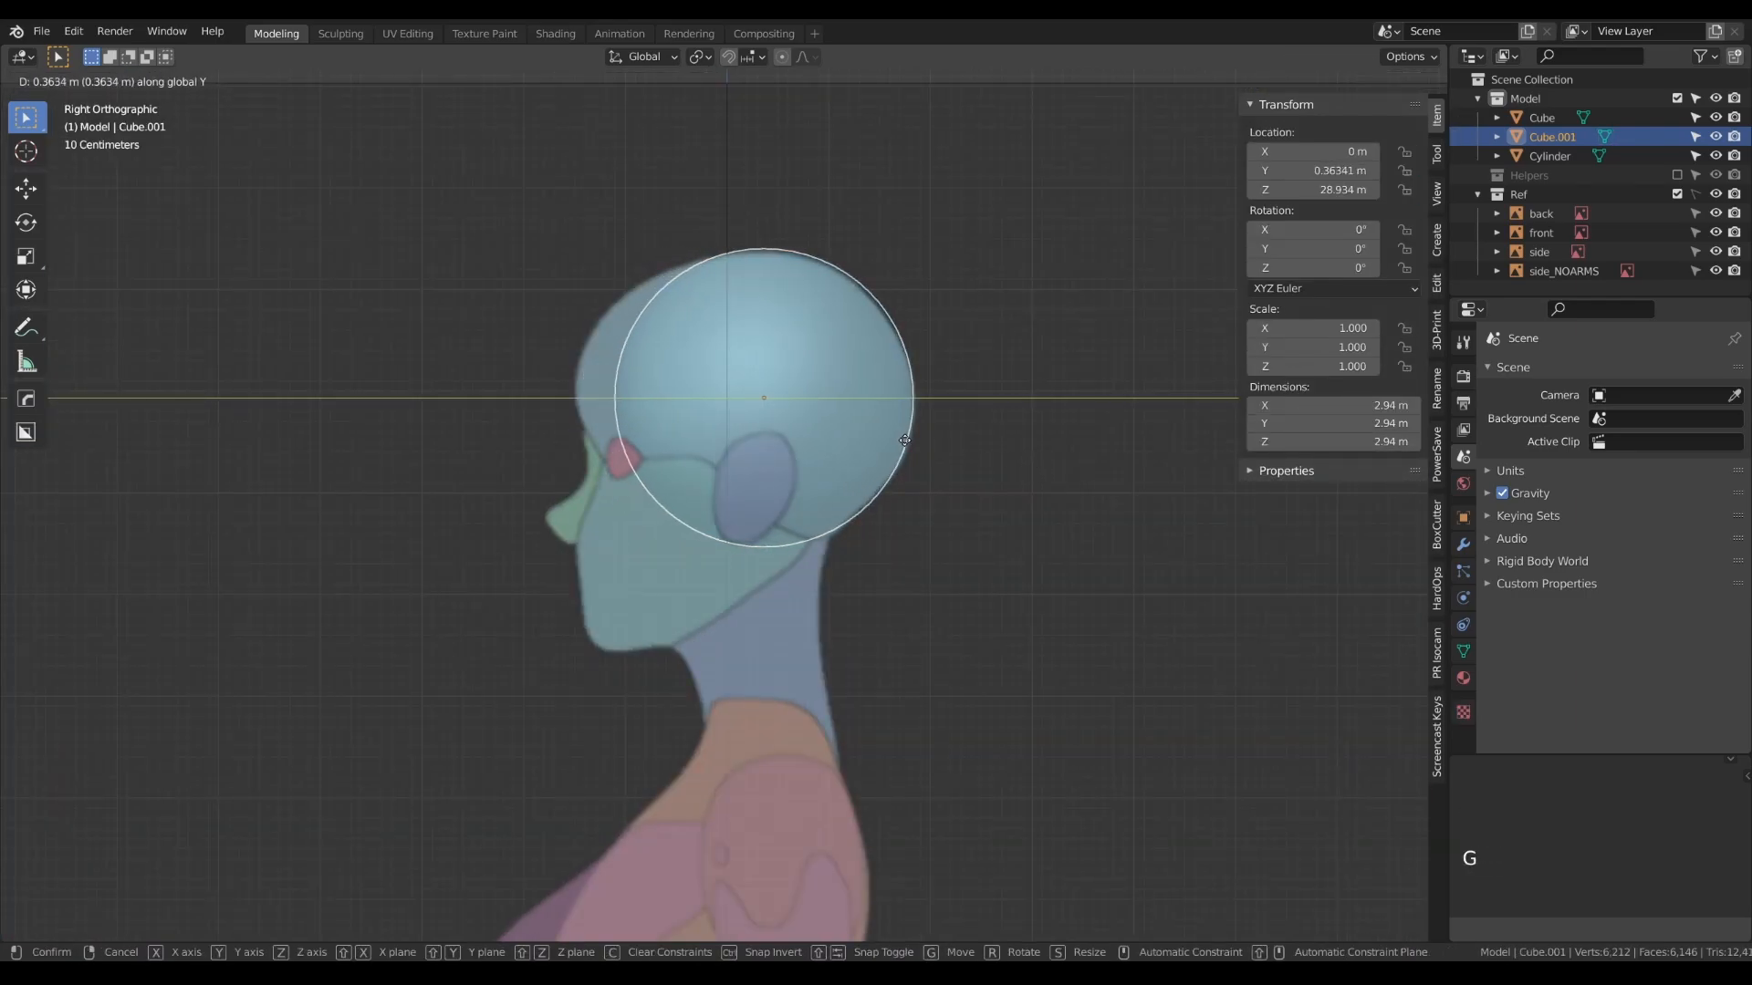
{"action": "left_click", "coordinate": [904, 440]}
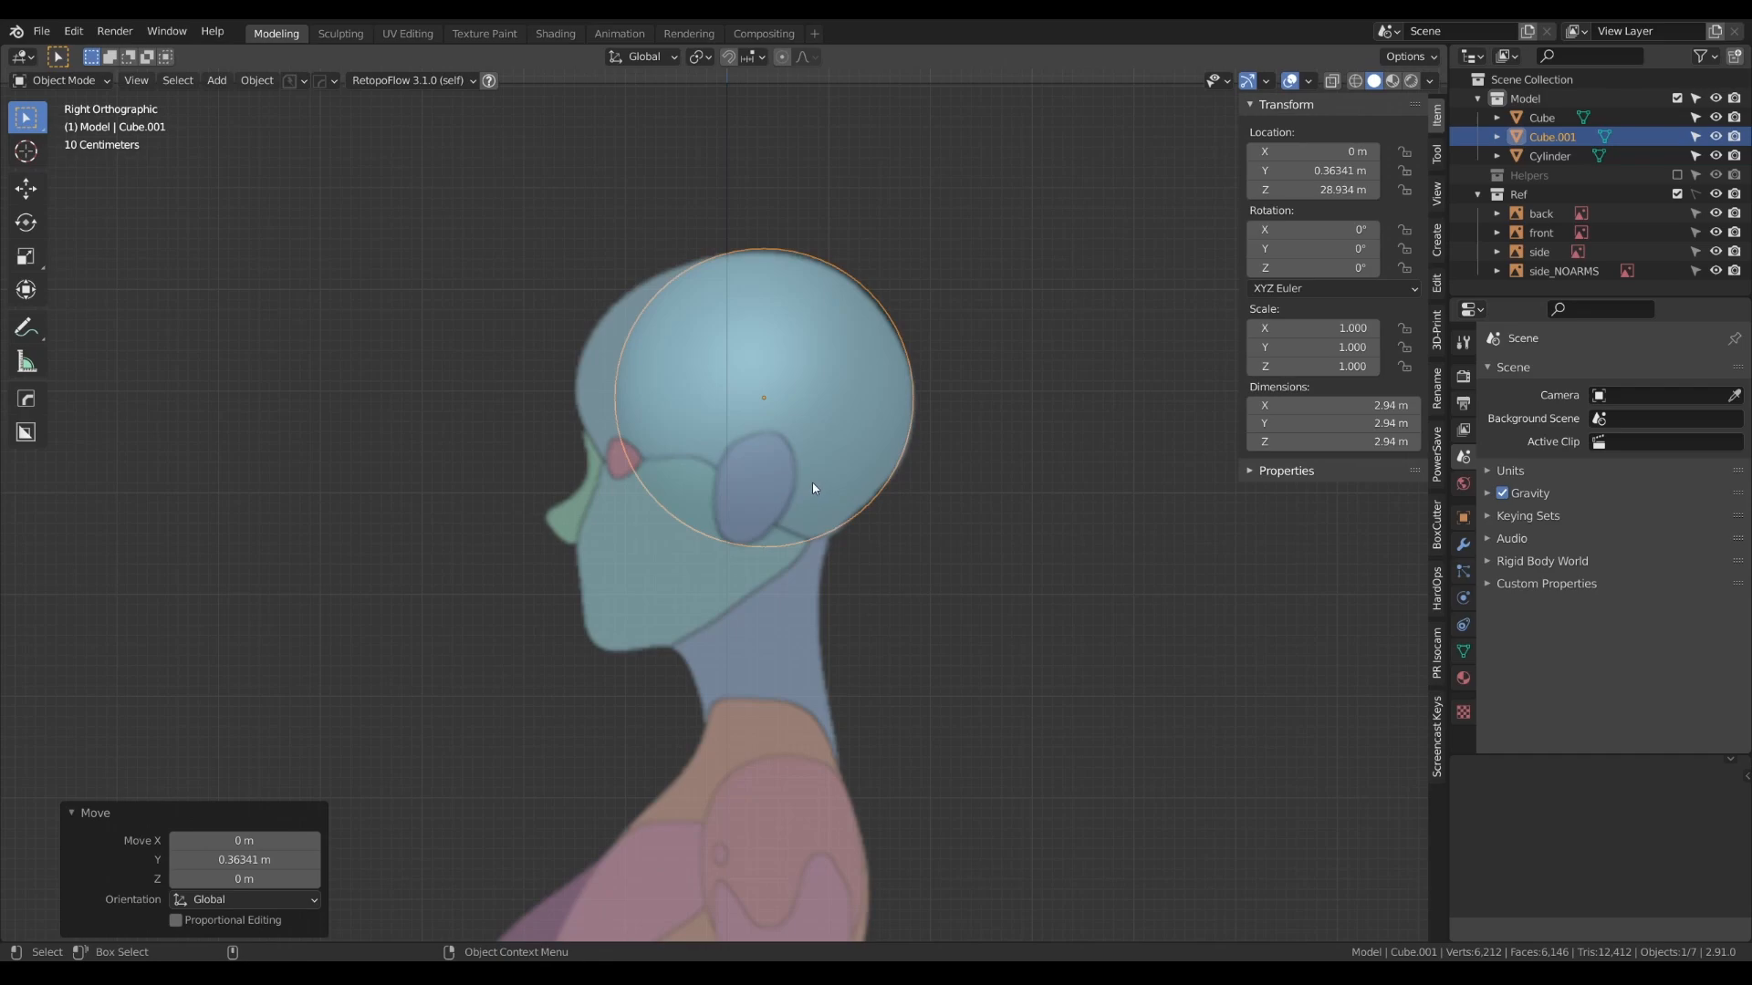
- Duplicate the cranium sphere in the front view and lower the copy along Z to about 27.72 m over the jaw
{"action": "key", "text": "KP_1"}
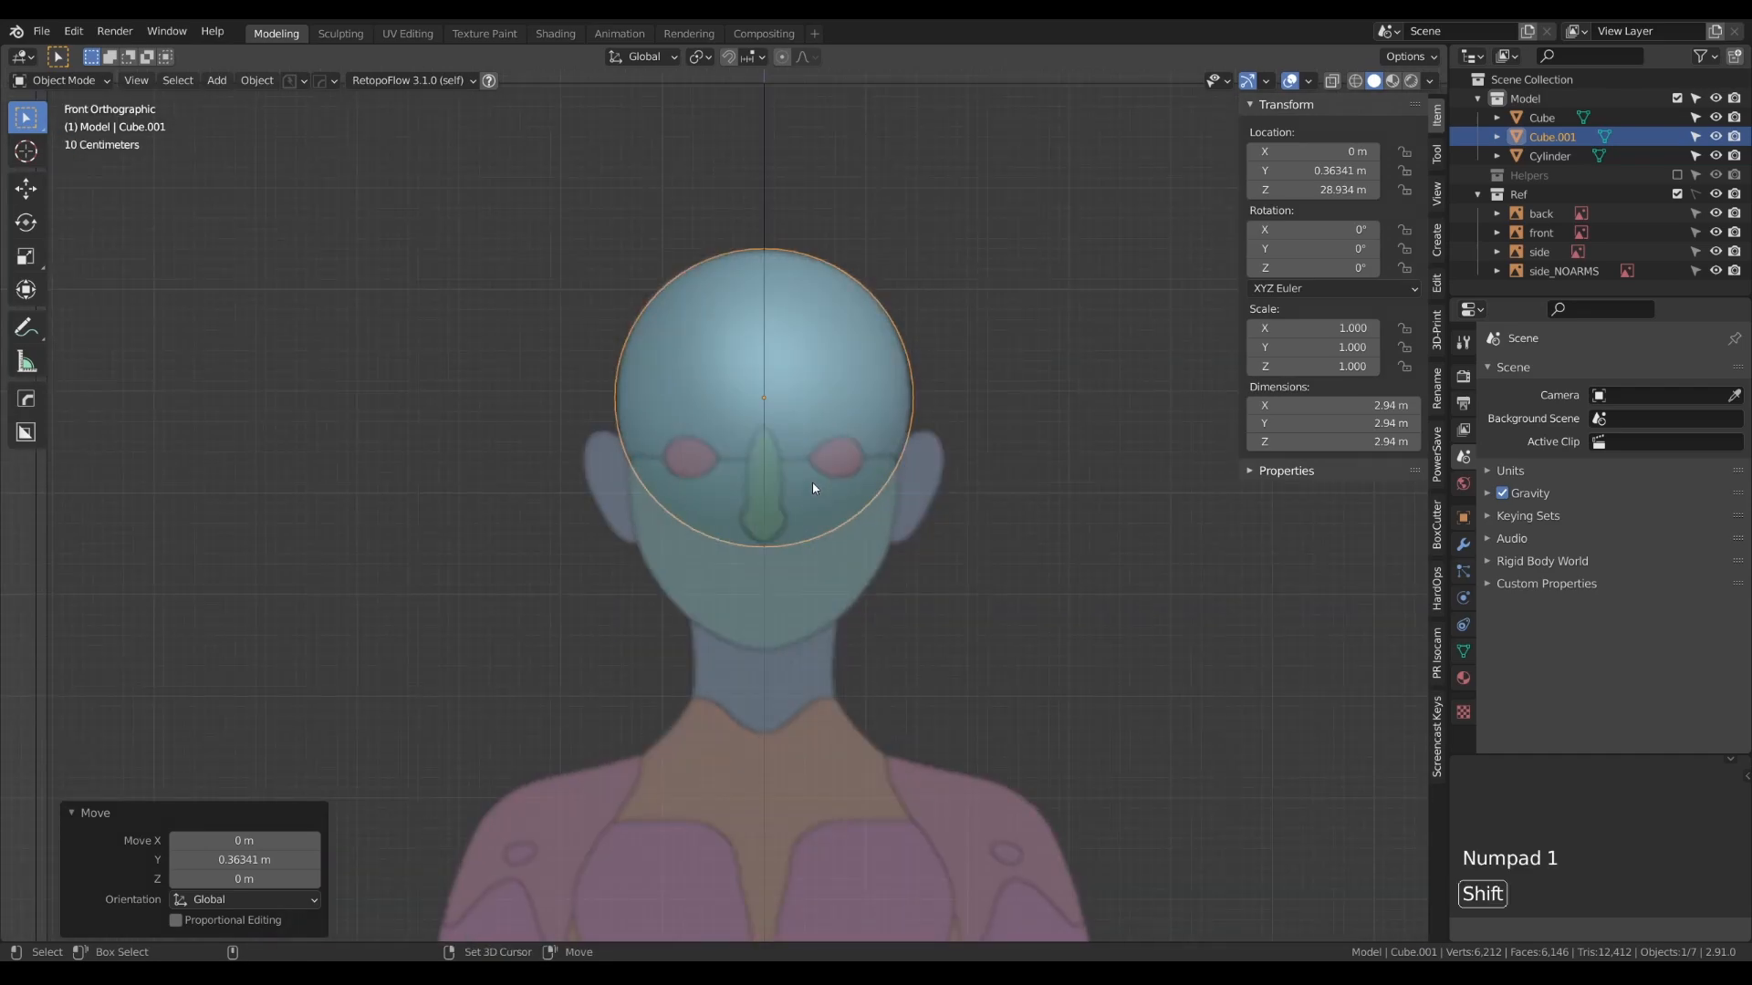
{"action": "key", "text": "shift+d"}
{"action": "right_click", "coordinate": [820, 549]}
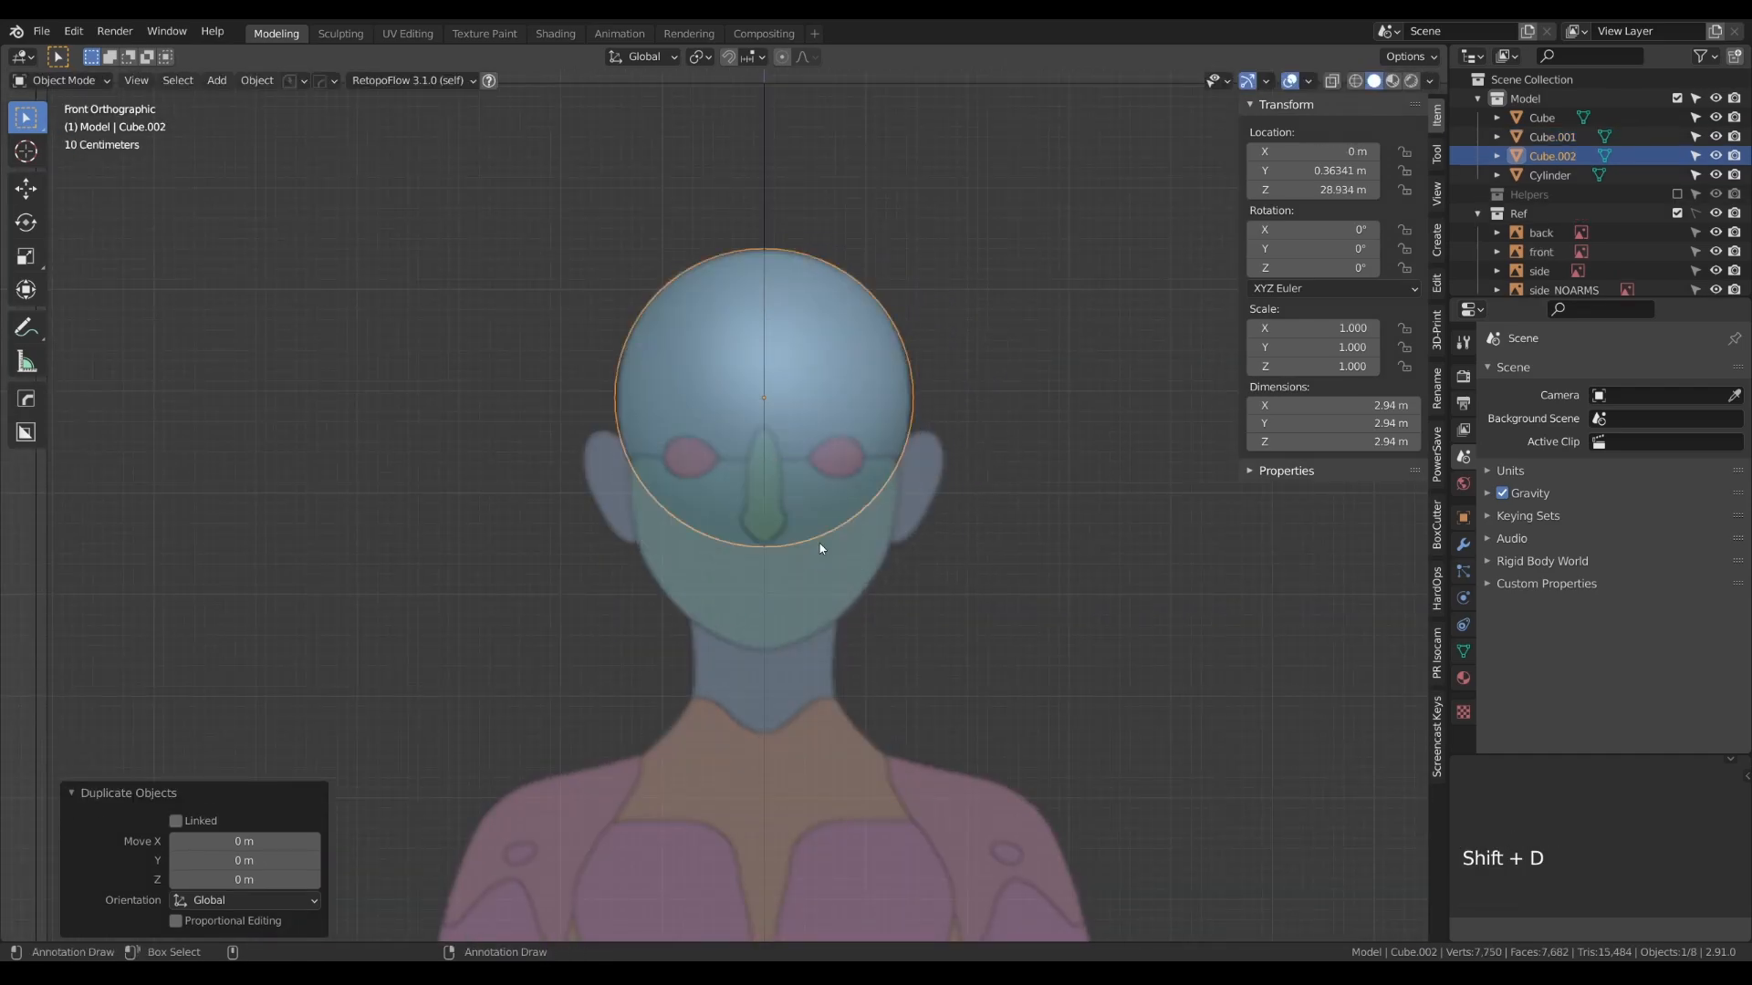
{"action": "key", "text": "g"}
{"action": "left_click", "coordinate": [797, 663]}
- Scale the jaw sphere's mesh down to about 2.52 m across in Edit Mode to match the lower face
{"action": "key", "text": "Tab"}
{"action": "key", "text": "s"}
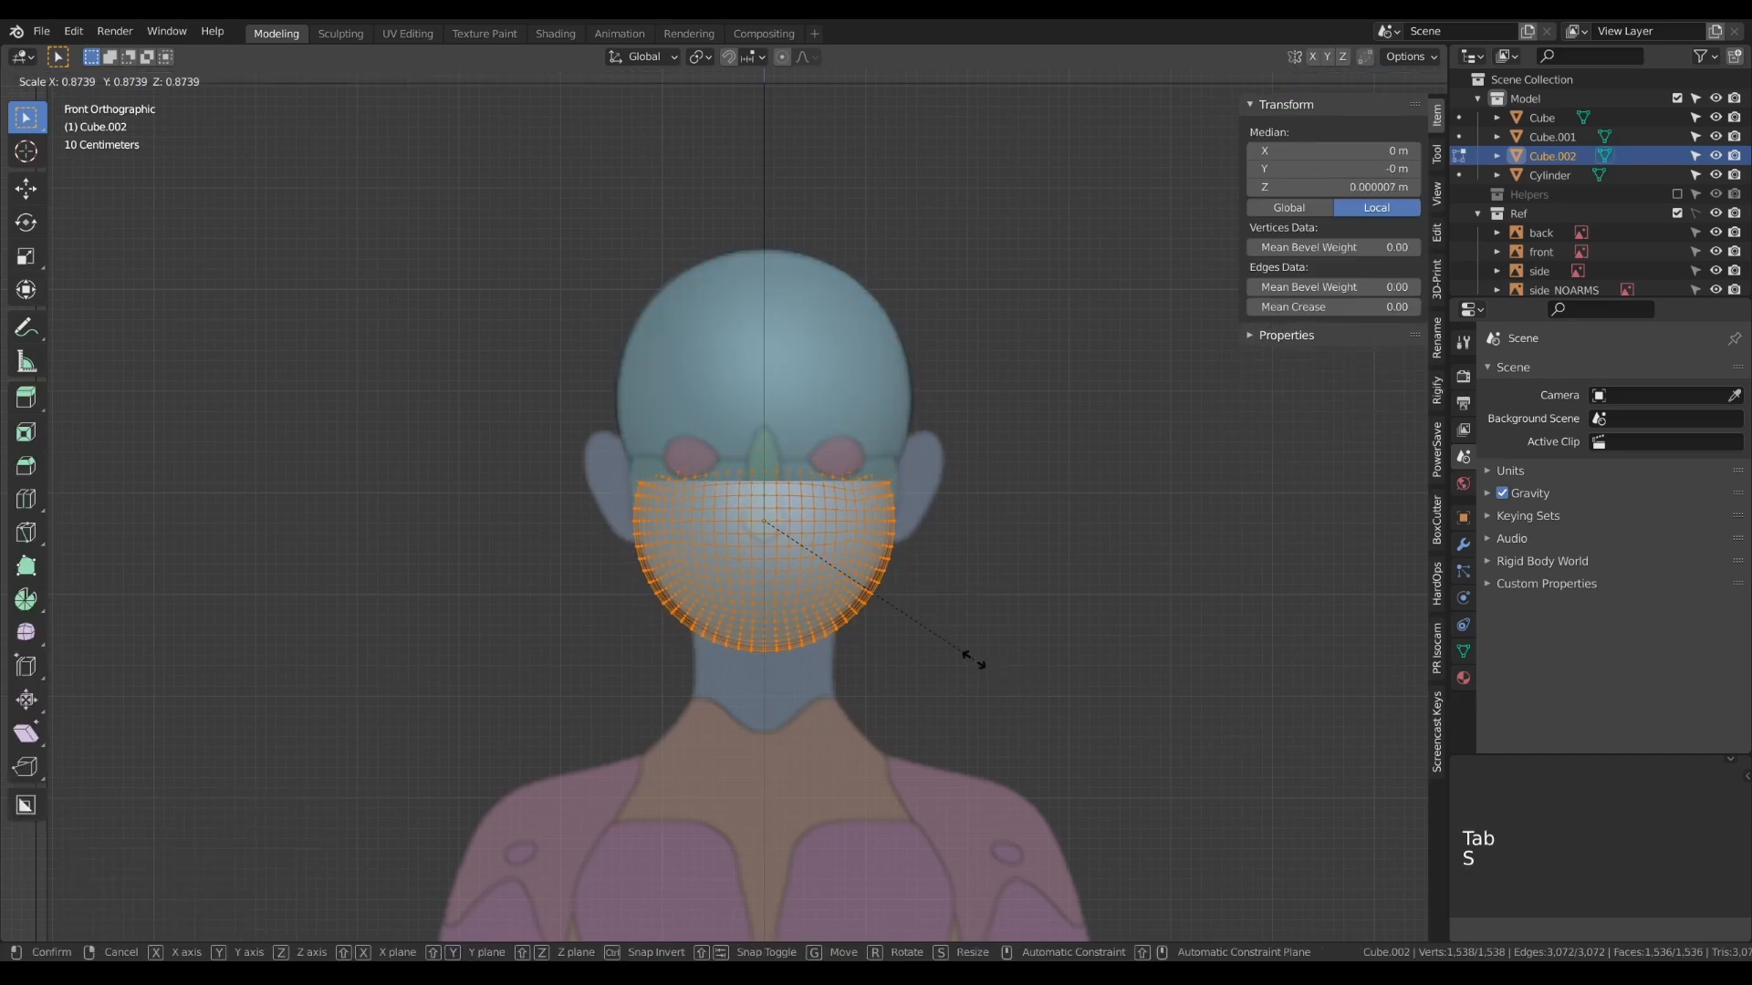
{"action": "left_click", "coordinate": [967, 653]}
{"action": "key", "text": "Tab"}
- Move the jaw sphere about -0.62 m along Y to align with the face profile in the side view
{"action": "key", "text": "KP_3"}
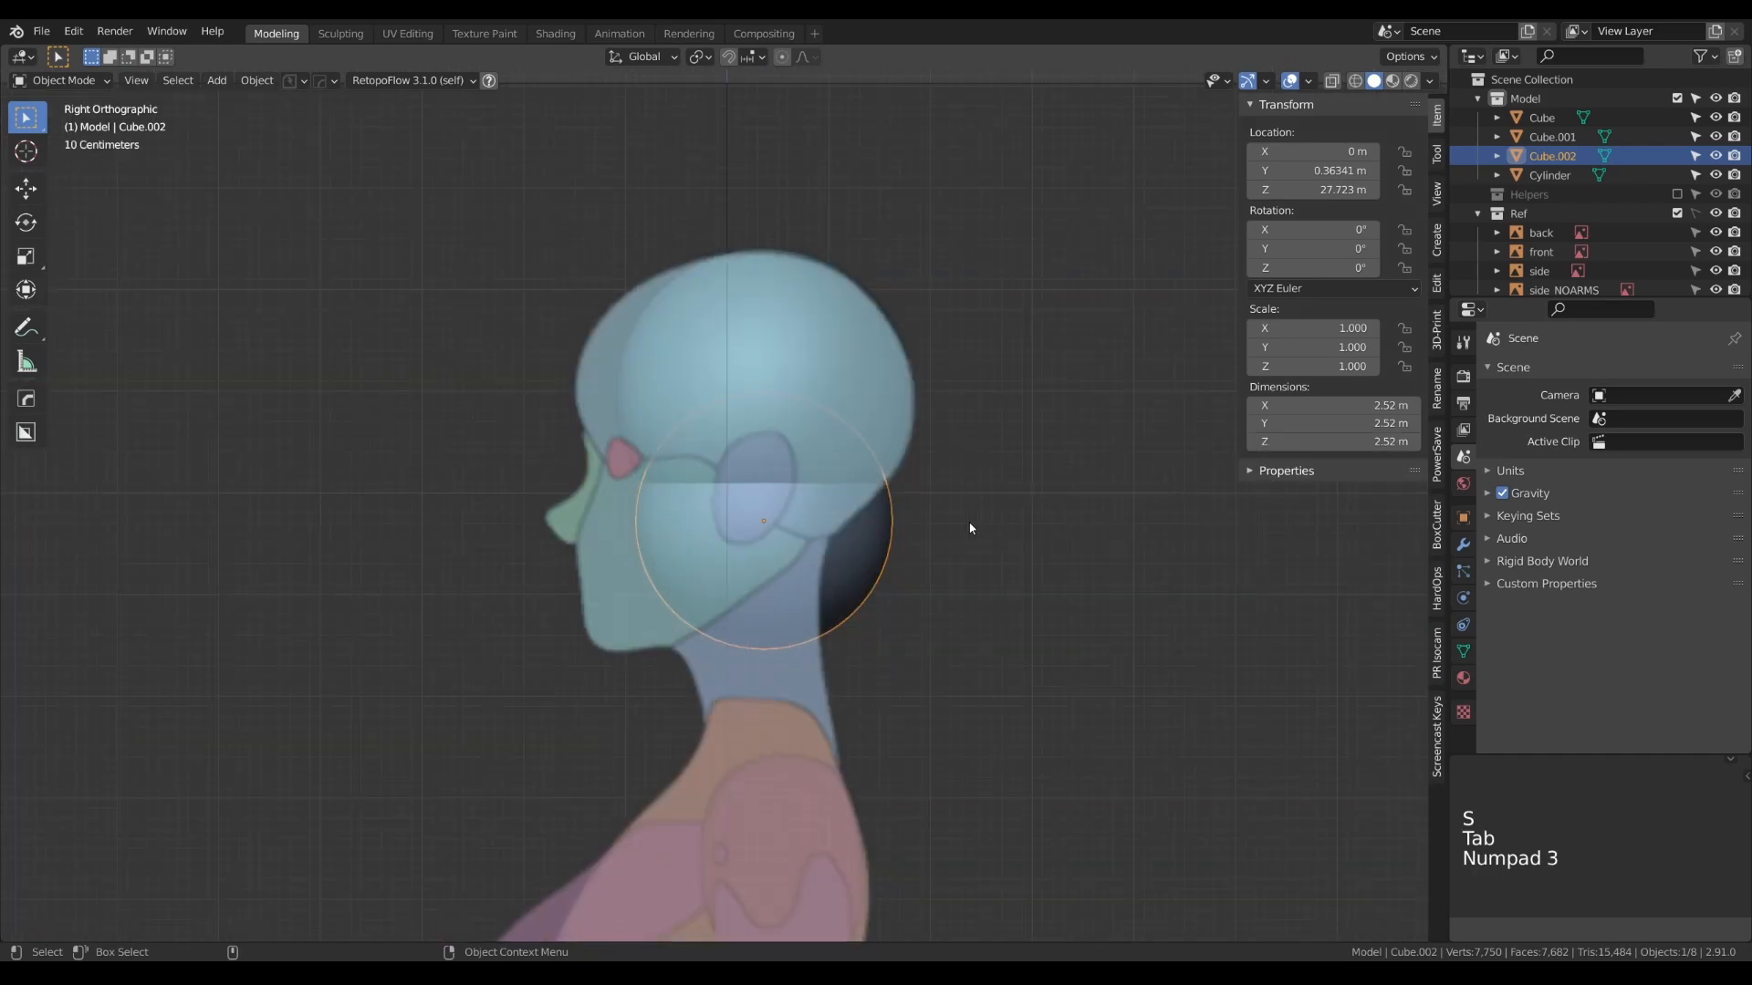
{"action": "key", "text": "g"}
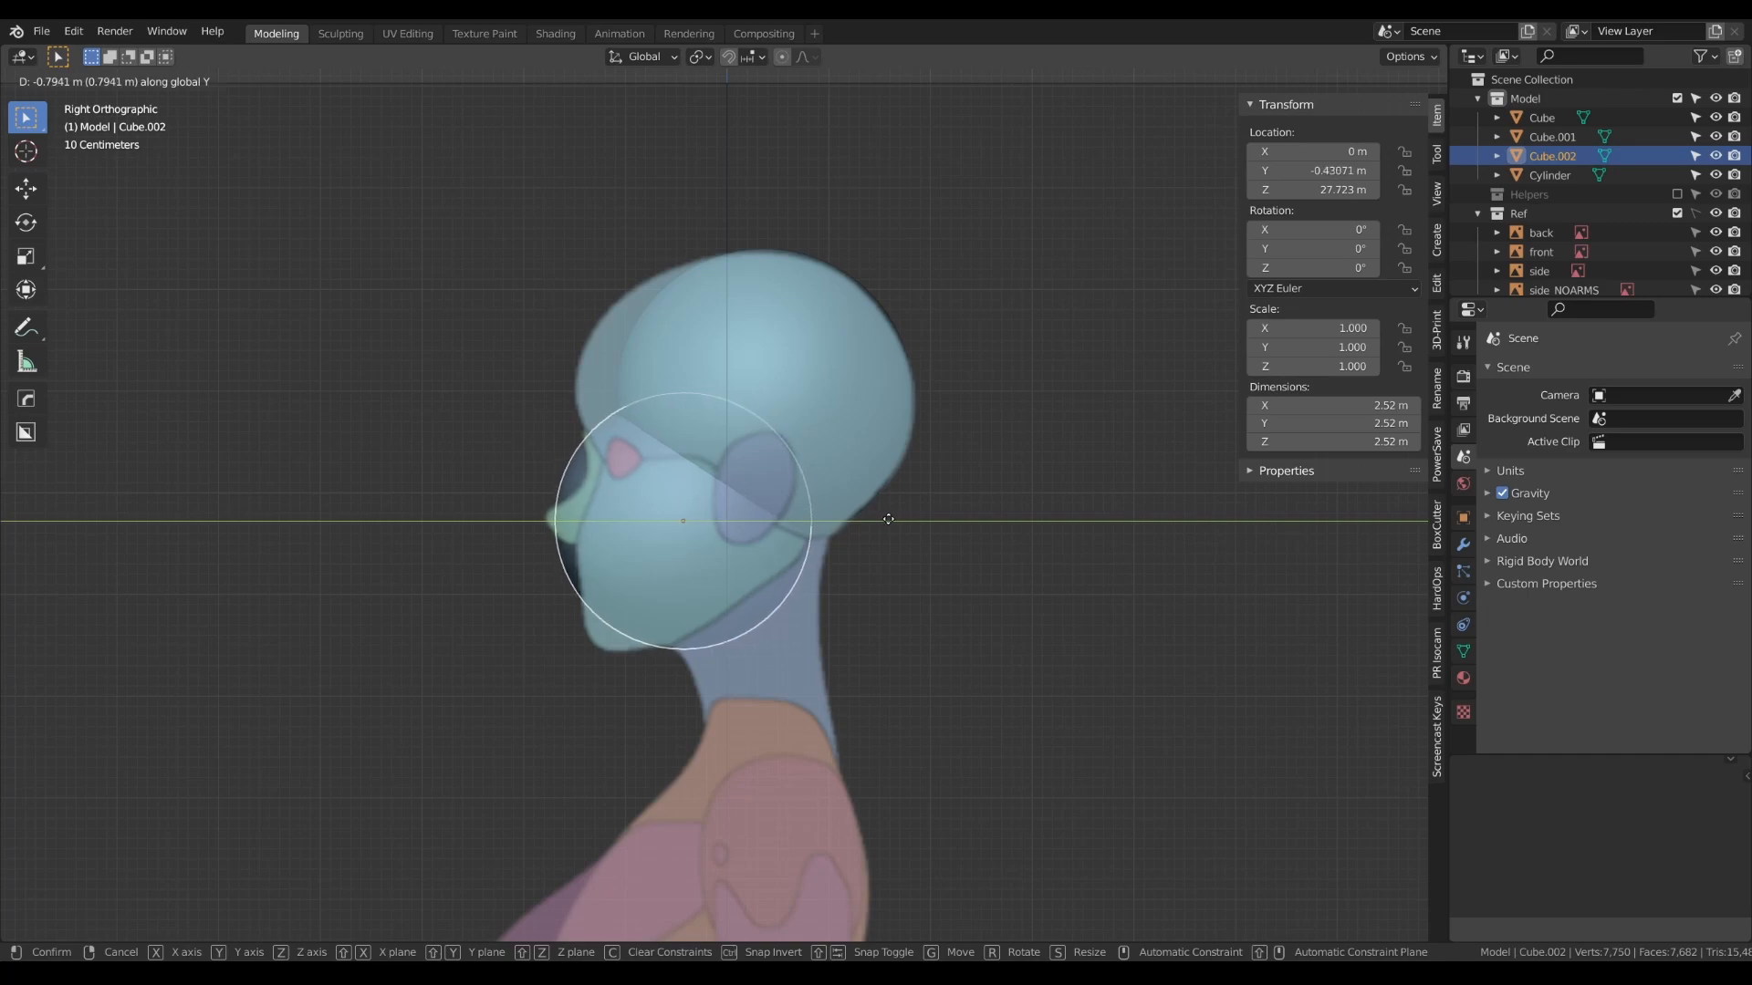
{"action": "left_click", "coordinate": [906, 519]}
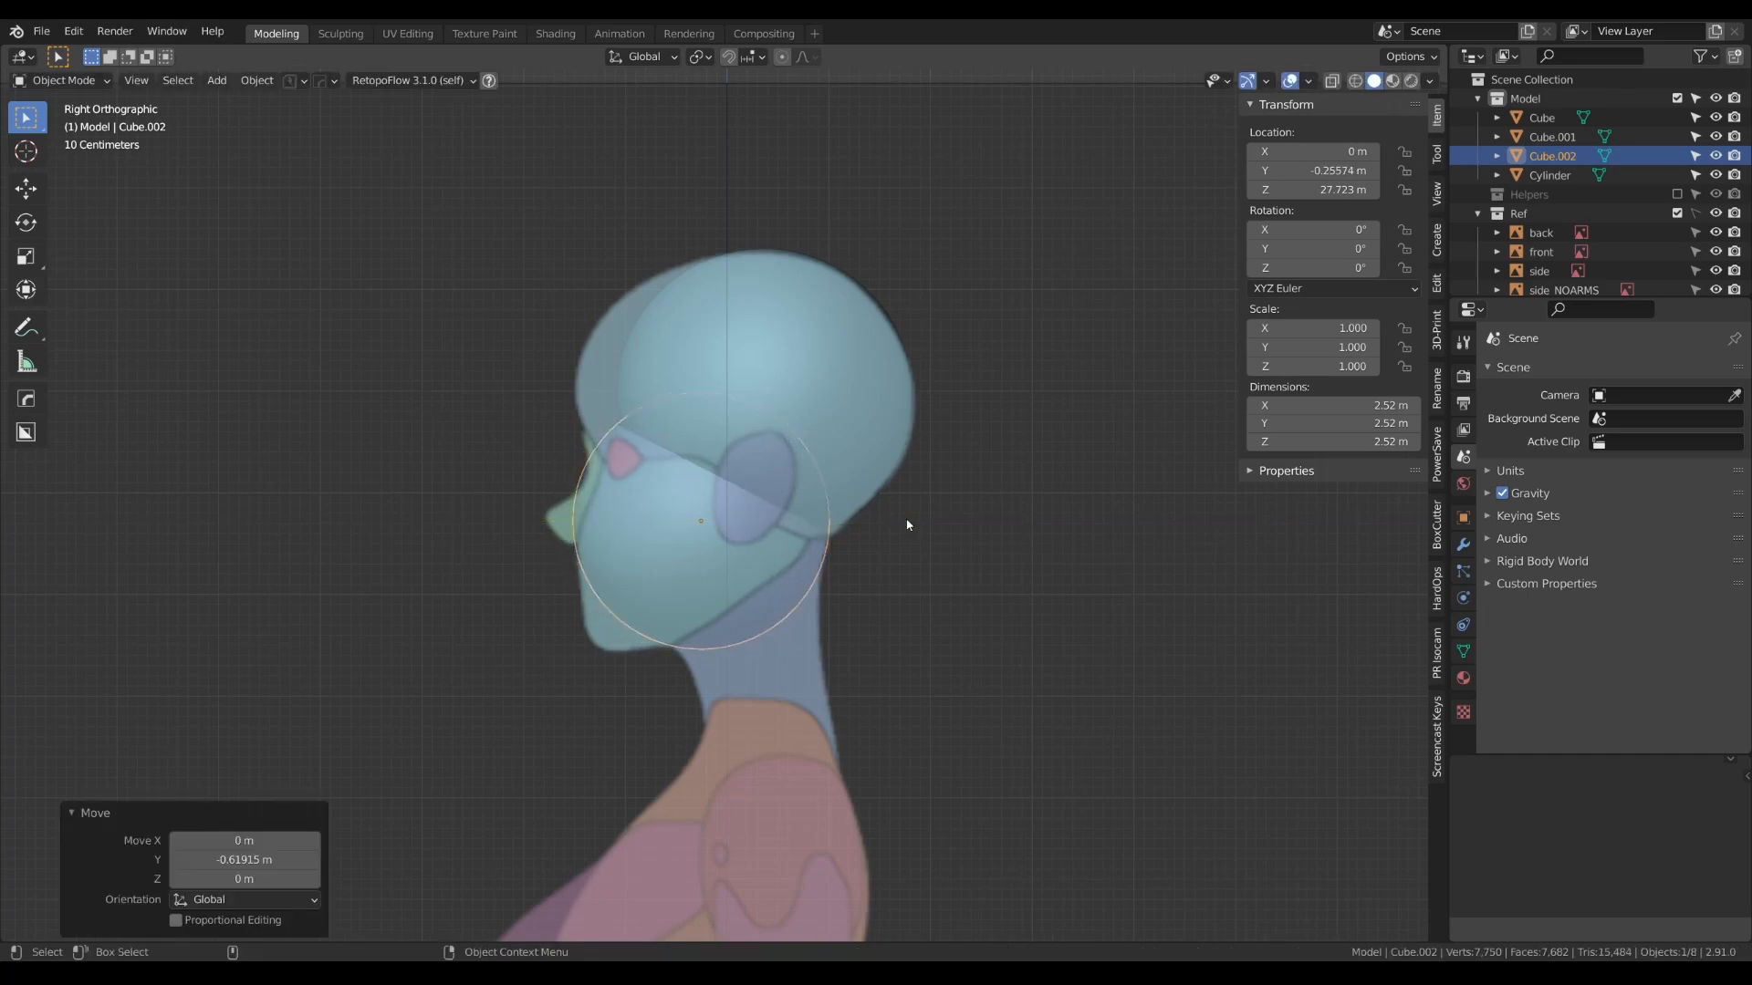
- Duplicate the jaw sphere and move the copy down about 5.02 m along Z onto the chest
{"action": "key", "text": "KP_1"}
{"action": "right_click_drag", "start_coordinate": [829, 512], "coordinate": [801, 457], "text": "alt"}
{"action": "scroll", "coordinate": [900, 365], "scroll_direction": "down", "scroll_amount": 3}
{"action": "scroll", "coordinate": [899, 364], "scroll_direction": "down", "scroll_amount": 1}
{"action": "key", "text": "shift+d"}
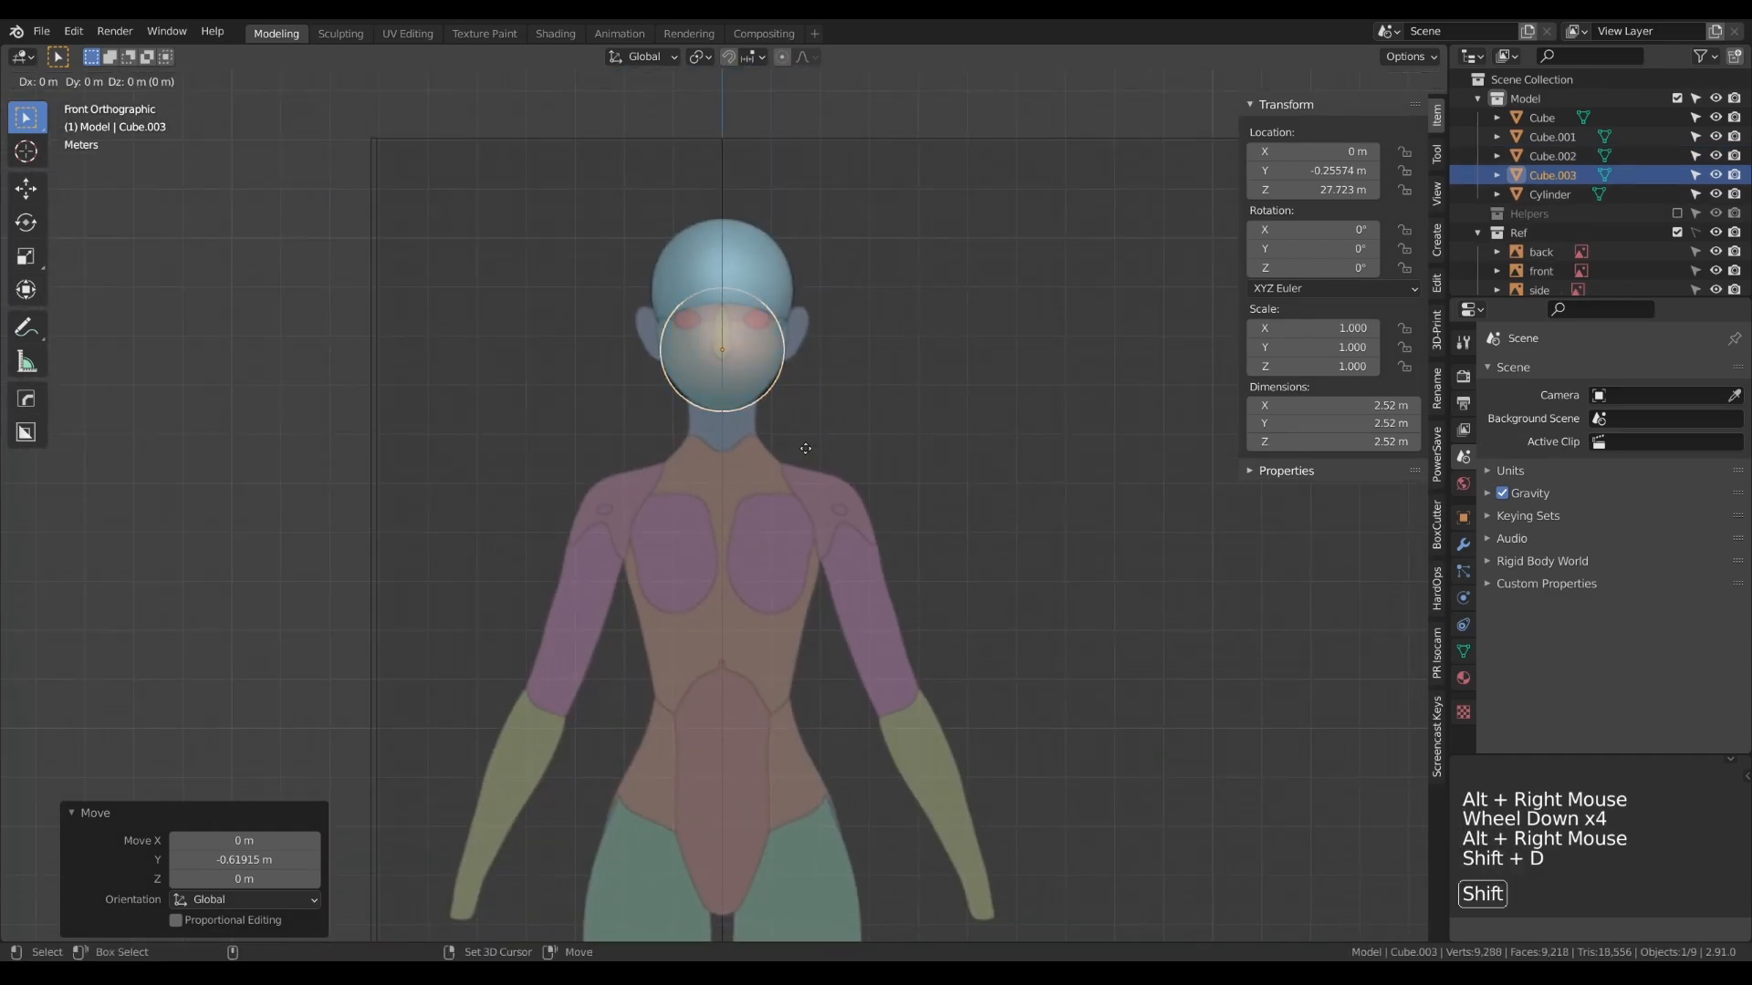
{"action": "right_click", "coordinate": [808, 453]}
{"action": "key", "text": "g"}
{"action": "key", "text": "z"}
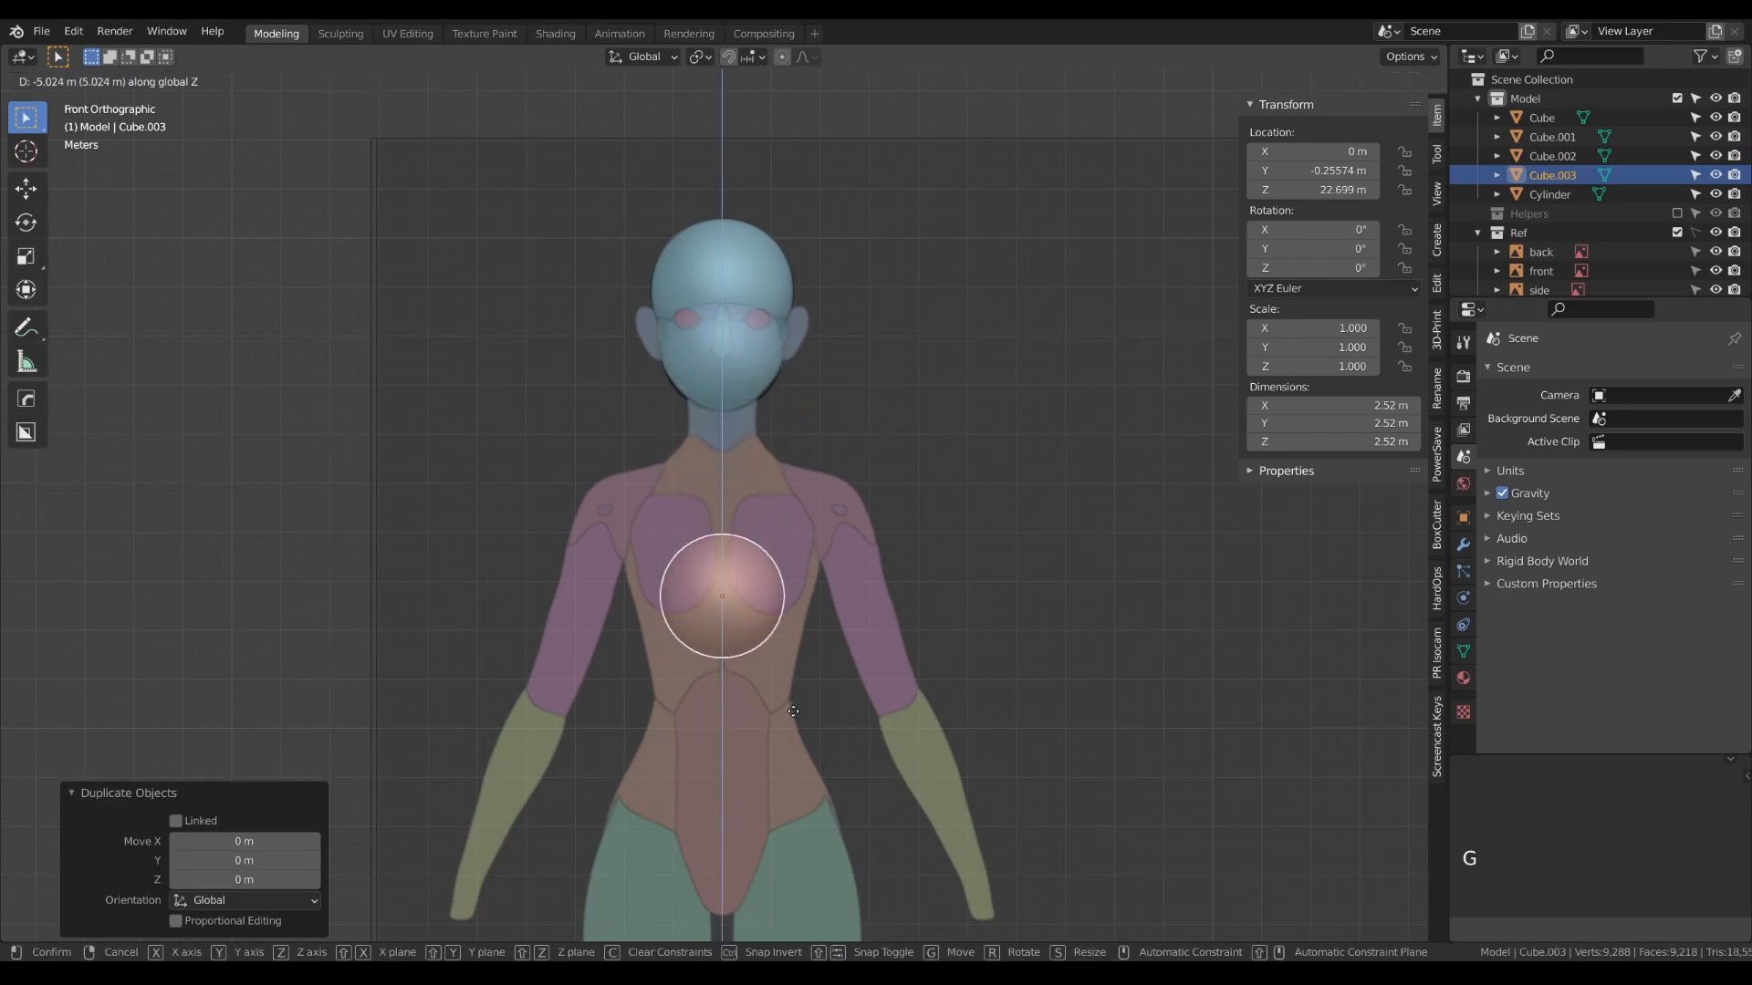
{"action": "left_click", "coordinate": [793, 711]}
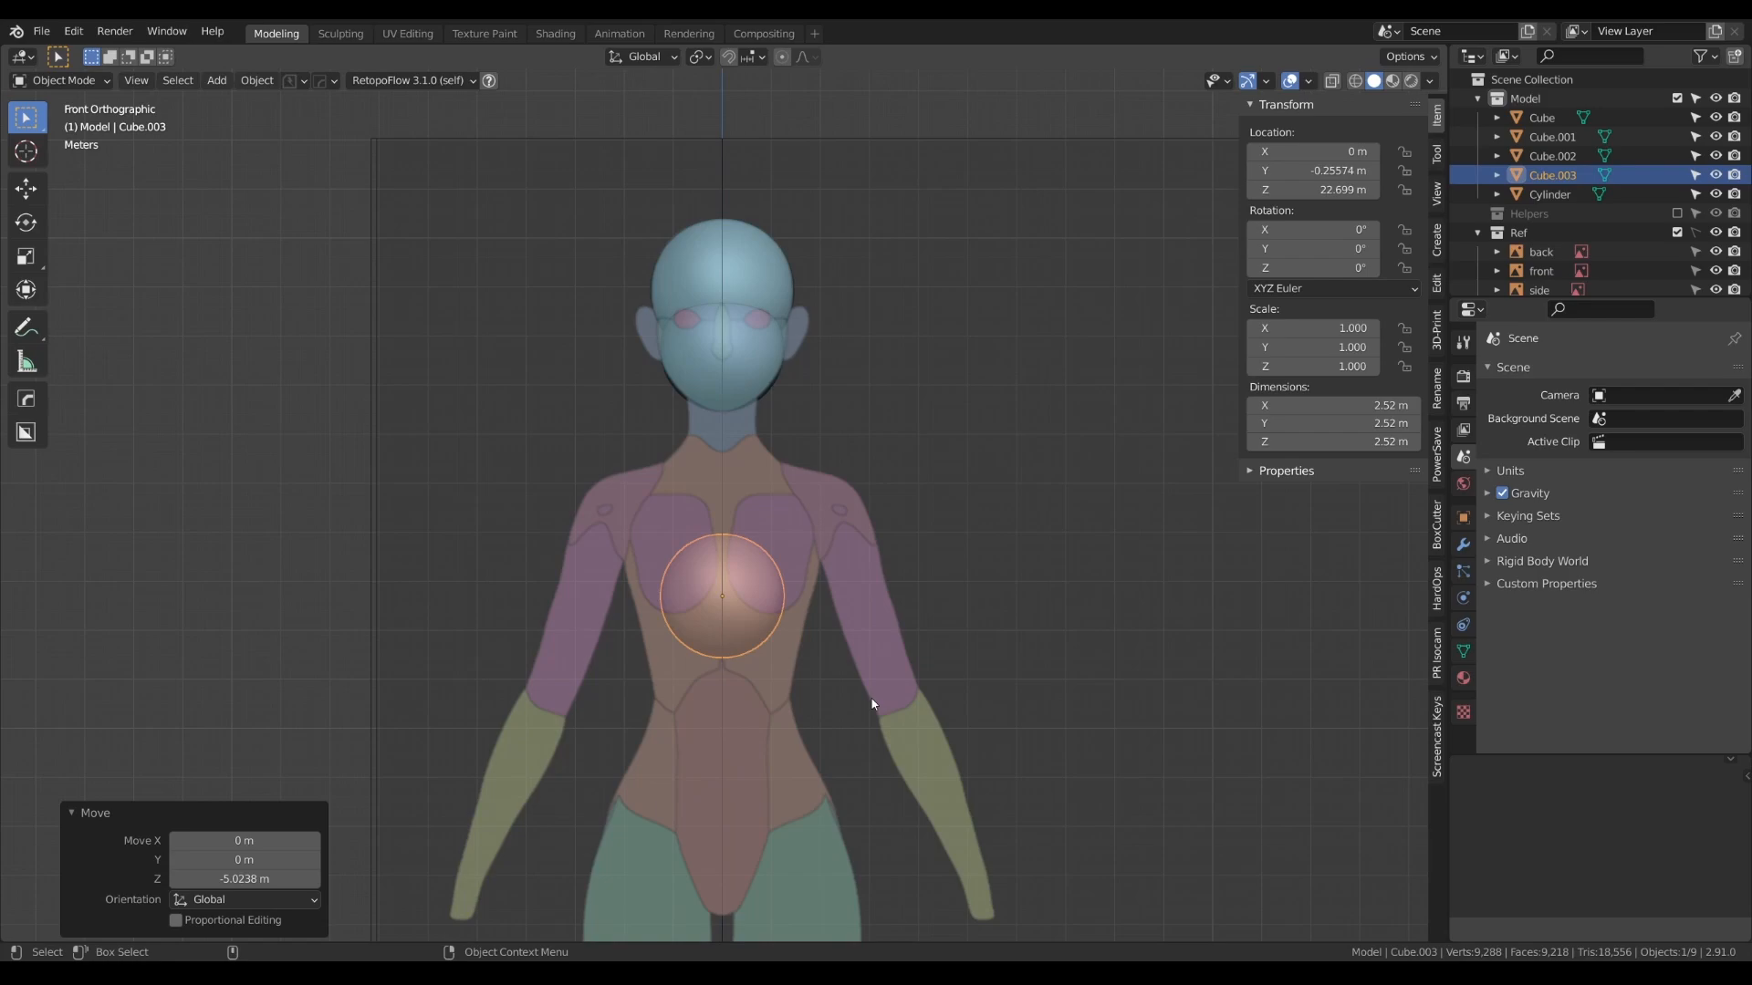
- Enlarge the chest sphere's mesh in Edit Mode to about 6.01 m across
{"action": "key", "text": "Tab"}
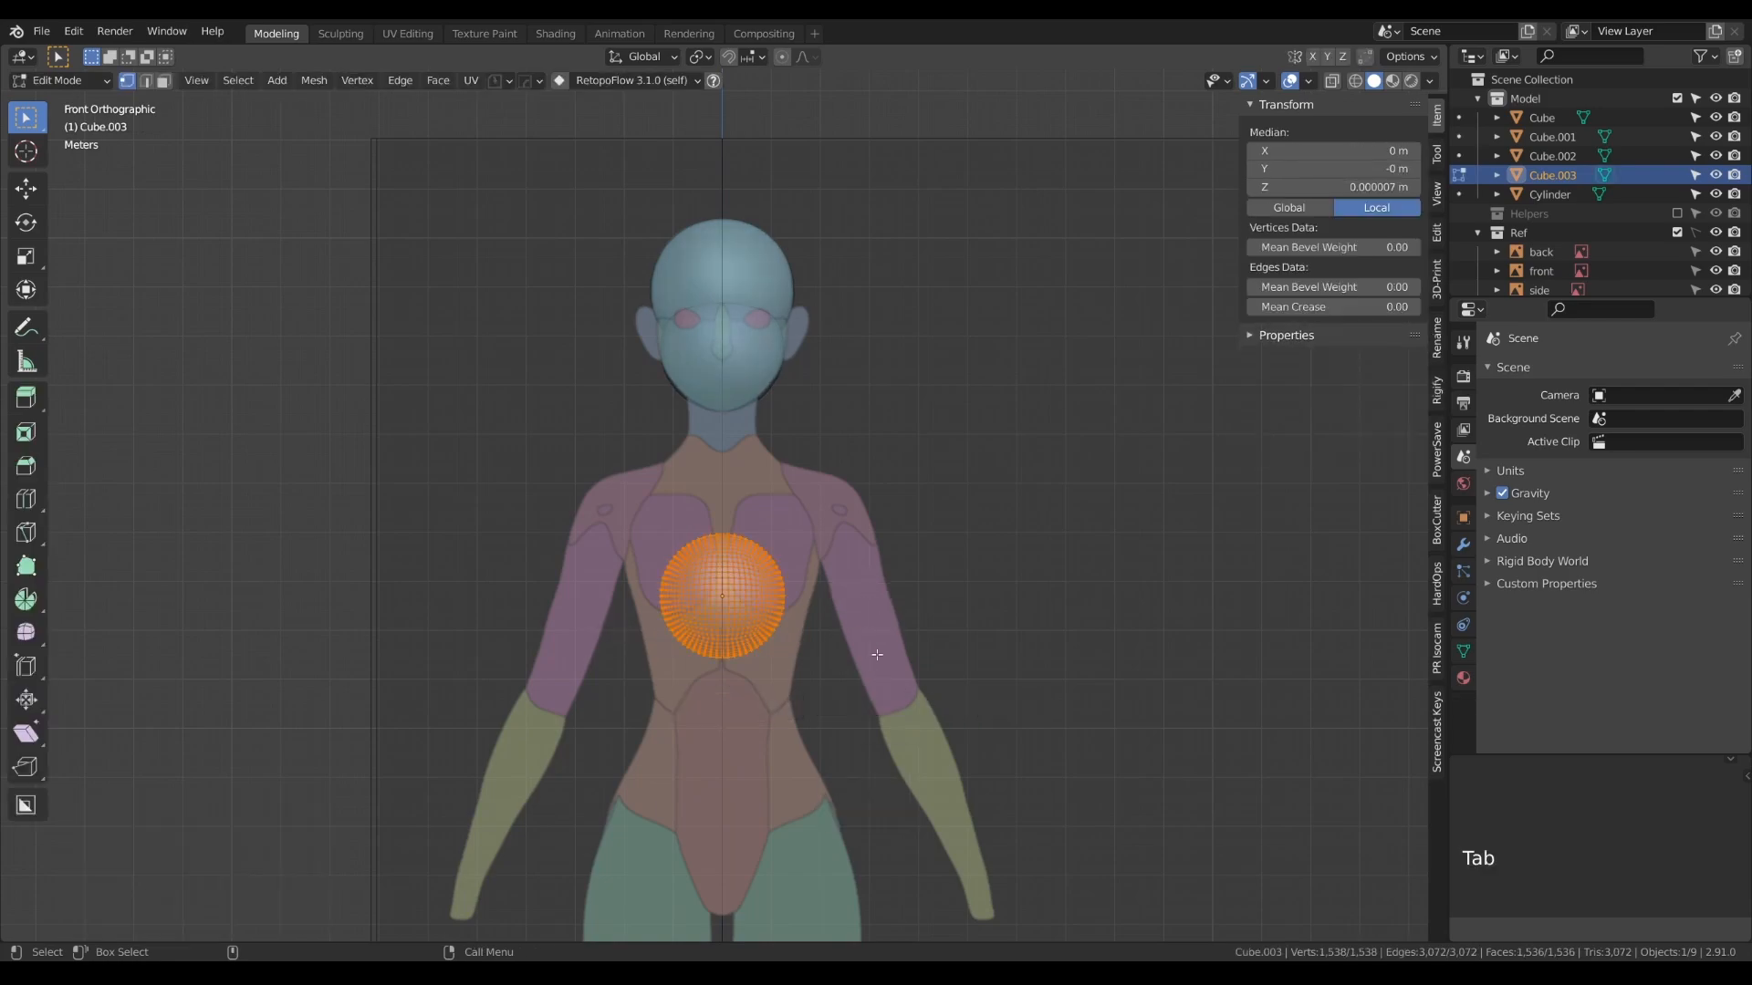
{"action": "key", "text": "s"}
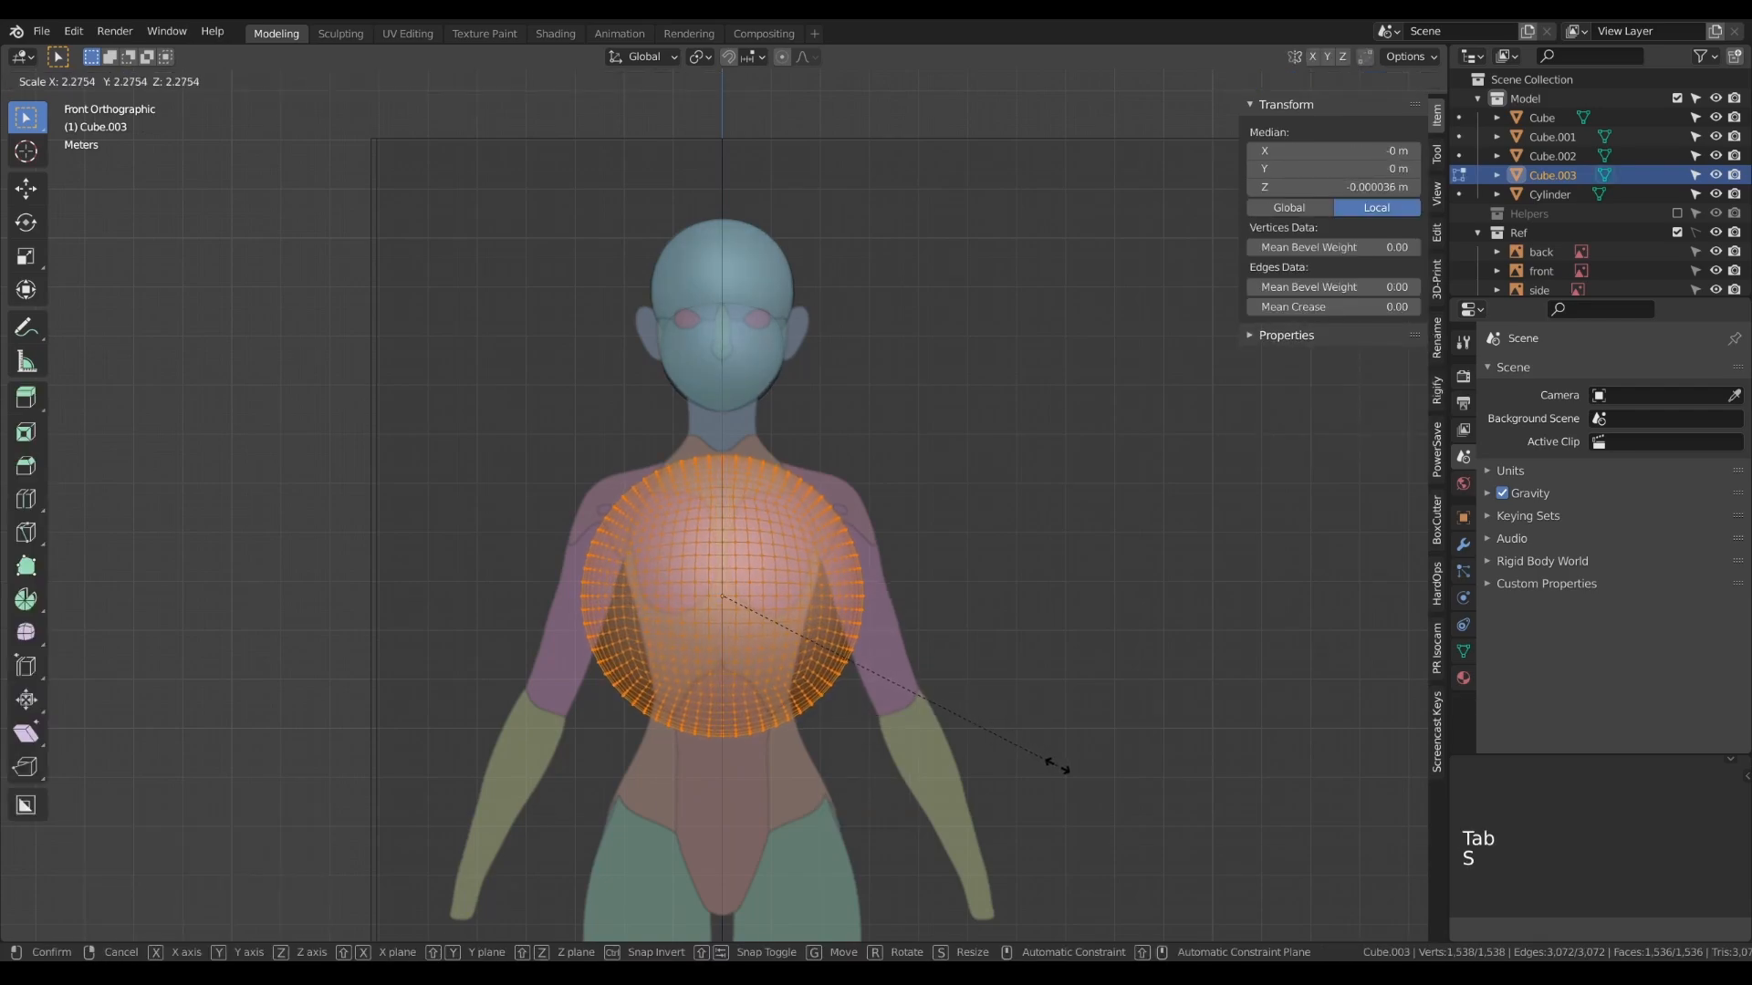
{"action": "left_click", "coordinate": [1069, 772]}
{"action": "key", "text": "Tab"}
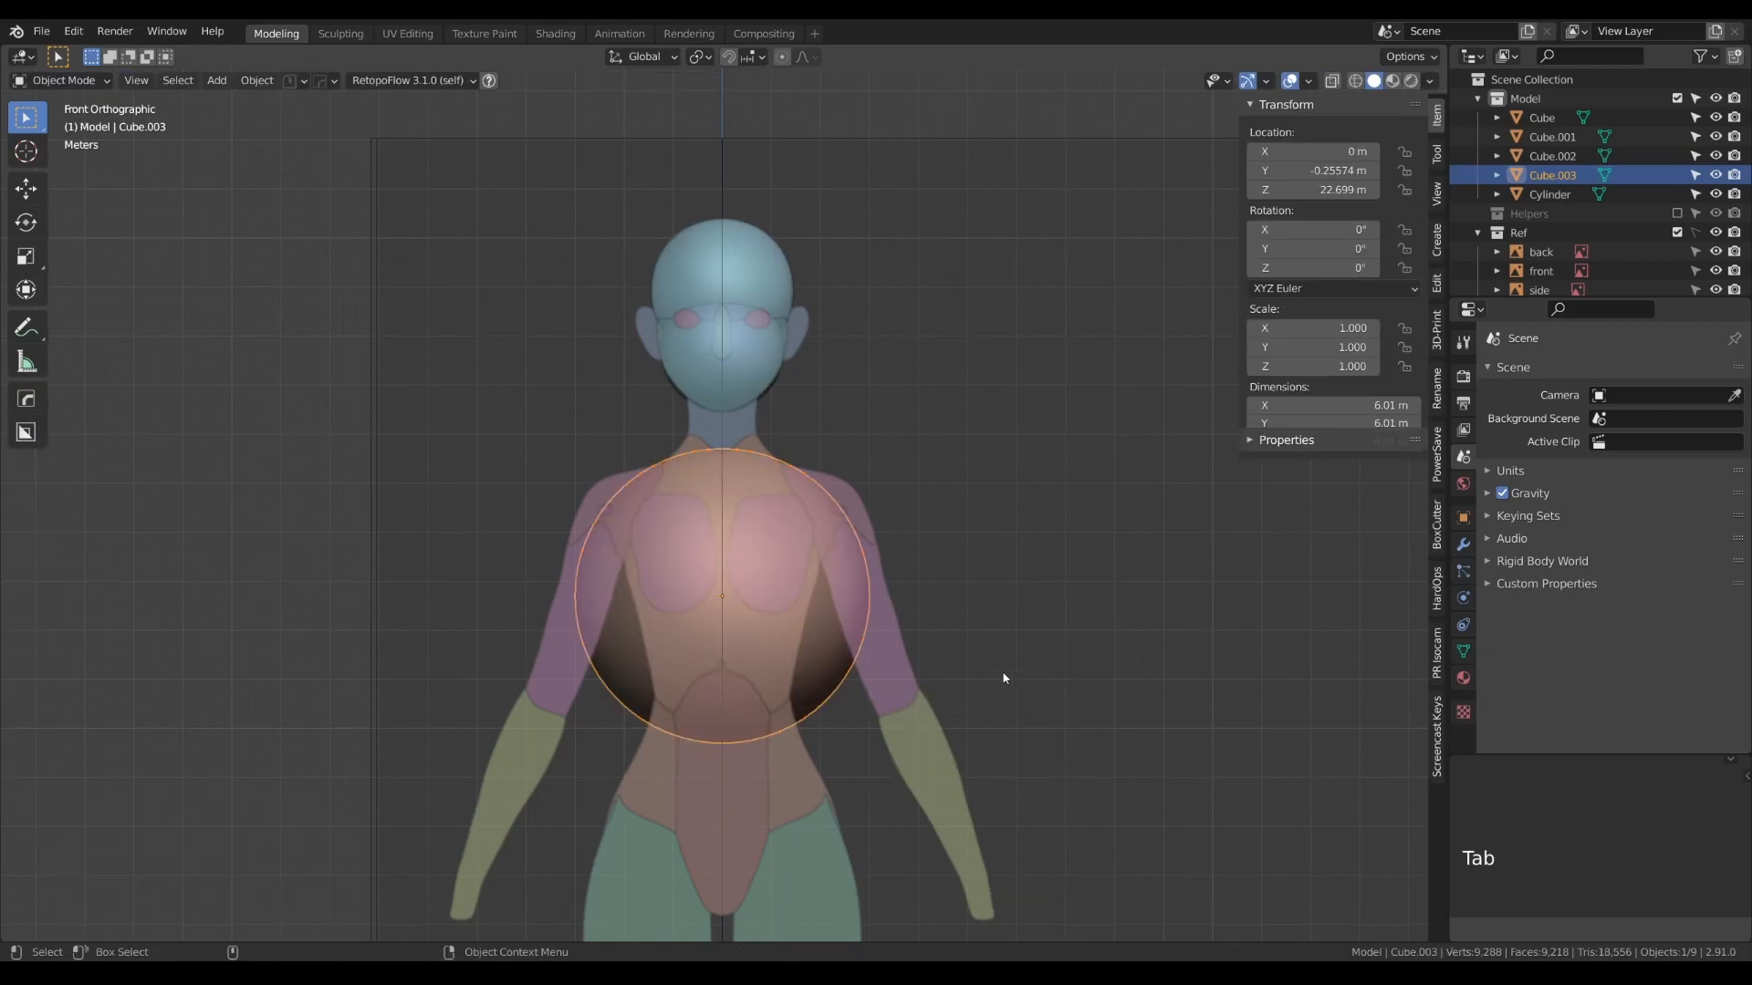
- Raise the chest sphere along Z to about 23.03 m and scale its mesh to about 5.78 m across
{"action": "key", "text": "g"}
{"action": "middle_click", "coordinate": [994, 686]}
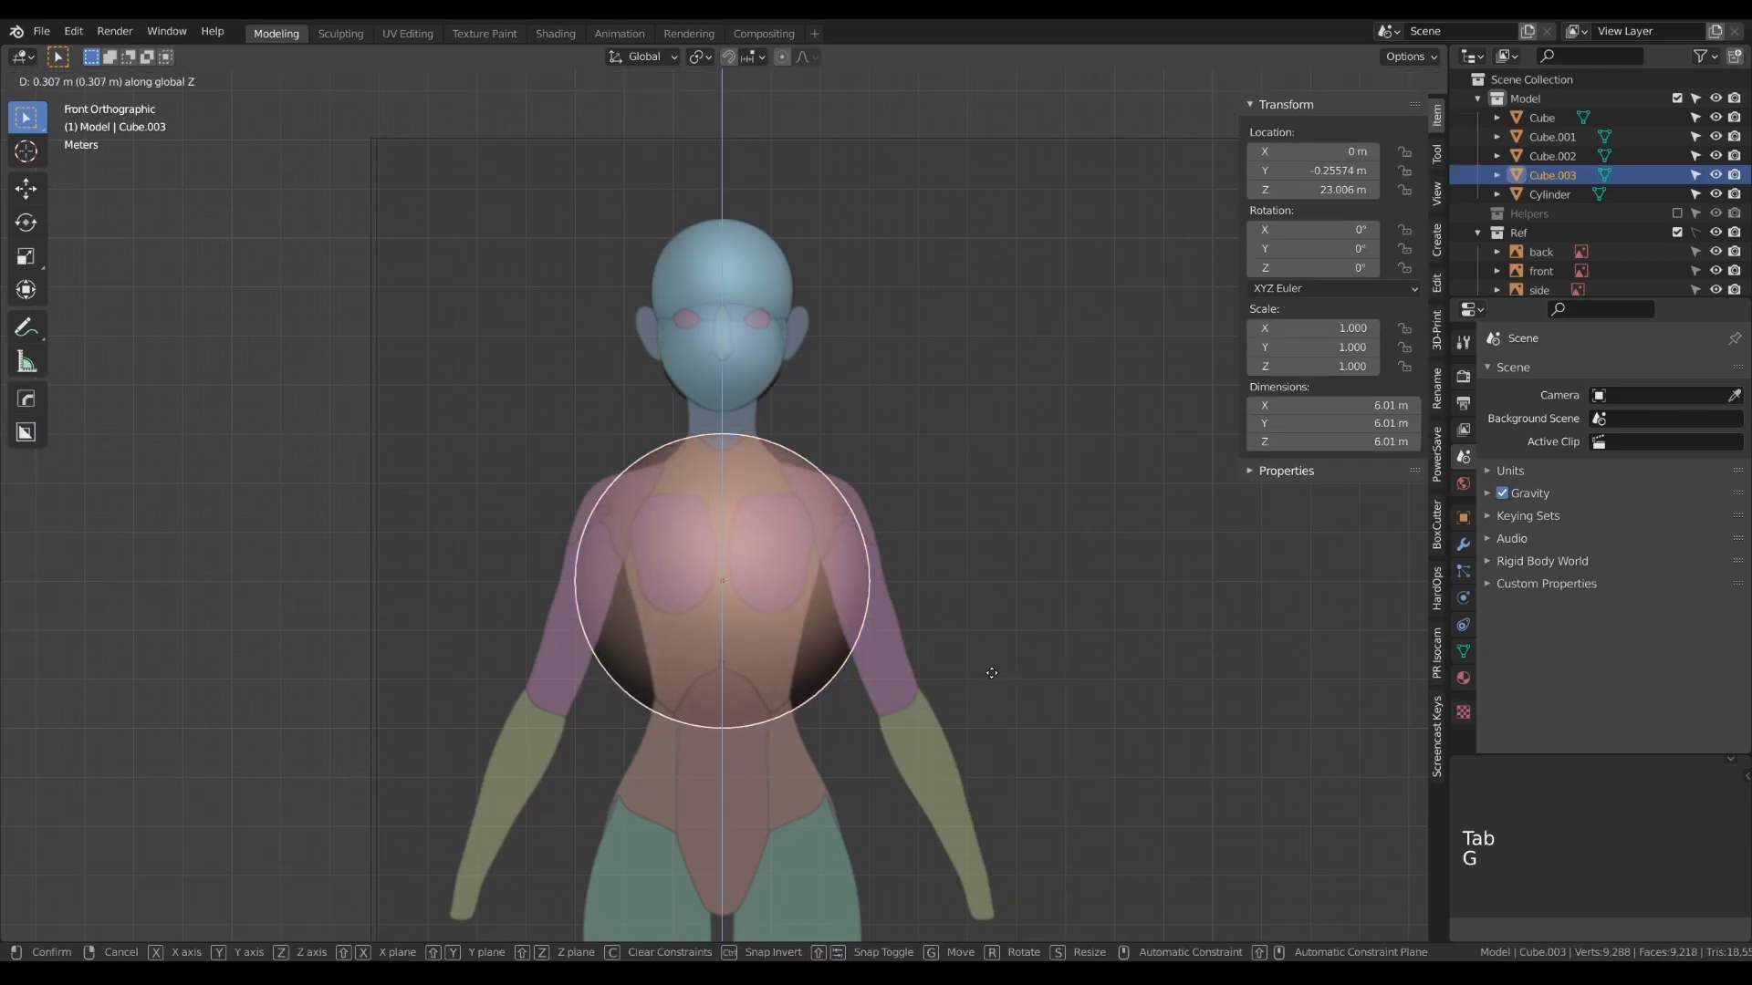
{"action": "left_click", "coordinate": [993, 677]}
{"action": "key", "text": "Tab"}
{"action": "key", "text": "s"}
{"action": "left_click", "coordinate": [998, 687]}
{"action": "key", "text": "Tab"}
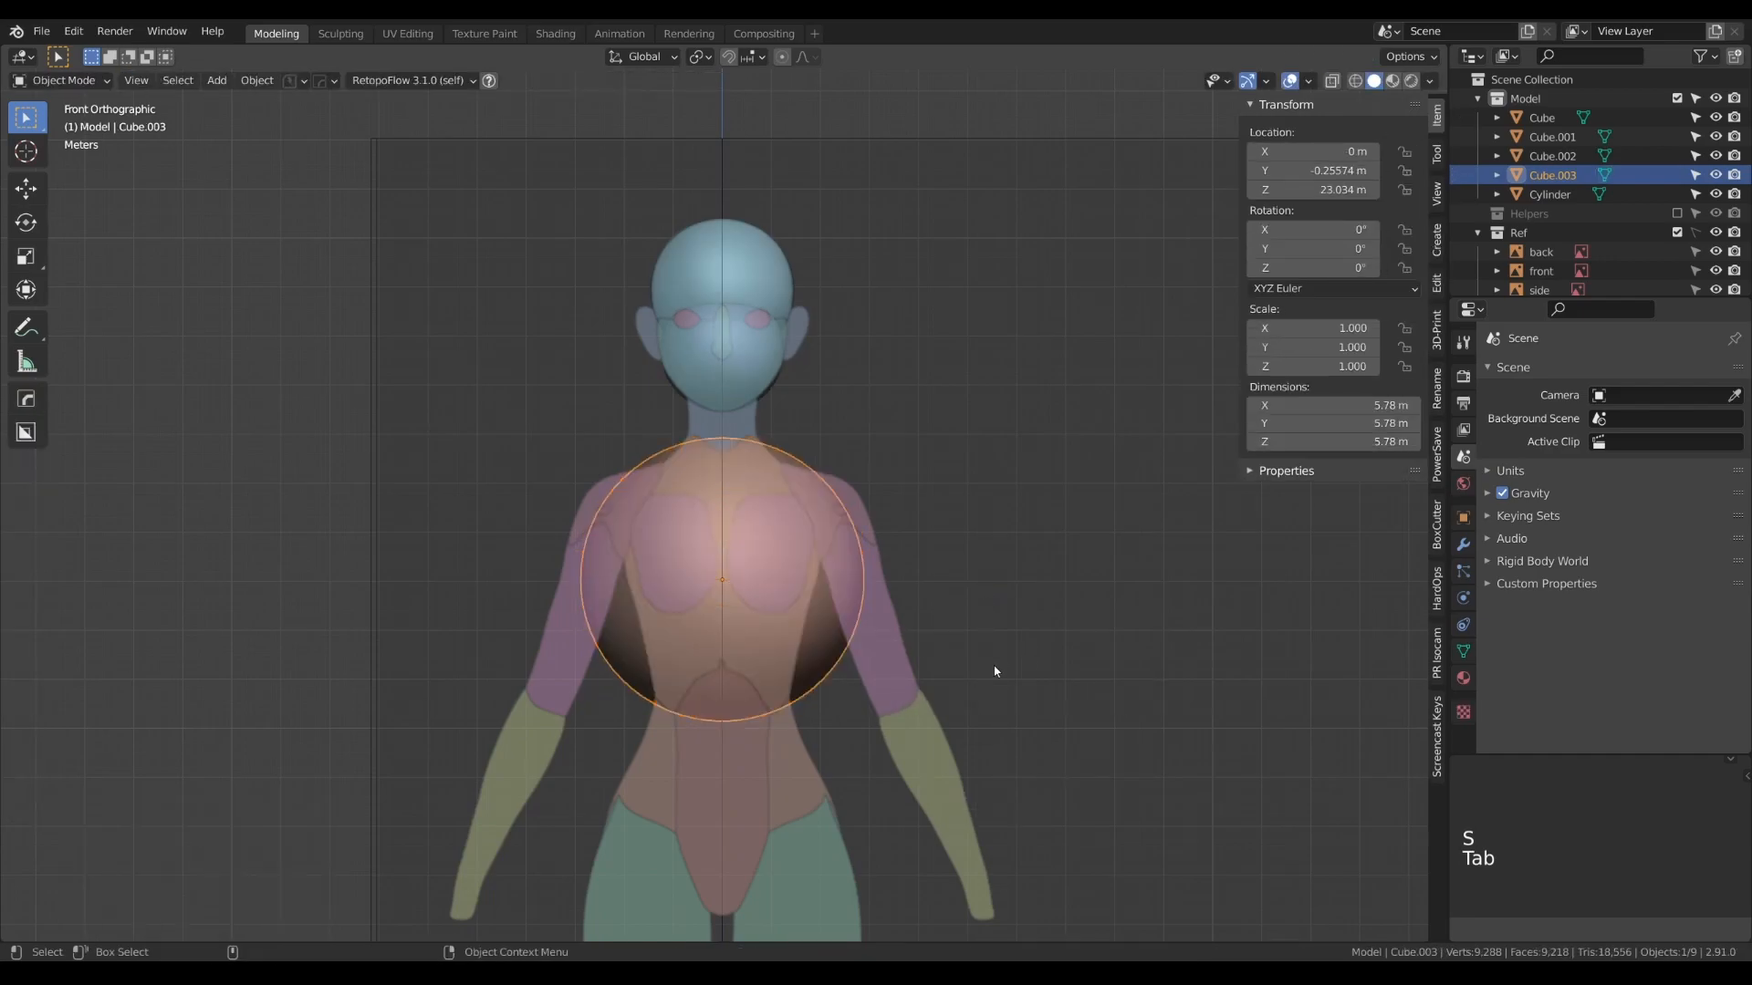
- Narrow the chest sphere's mesh along X to about 3.84 m to match the ribcage width
{"action": "key", "text": "Tab"}
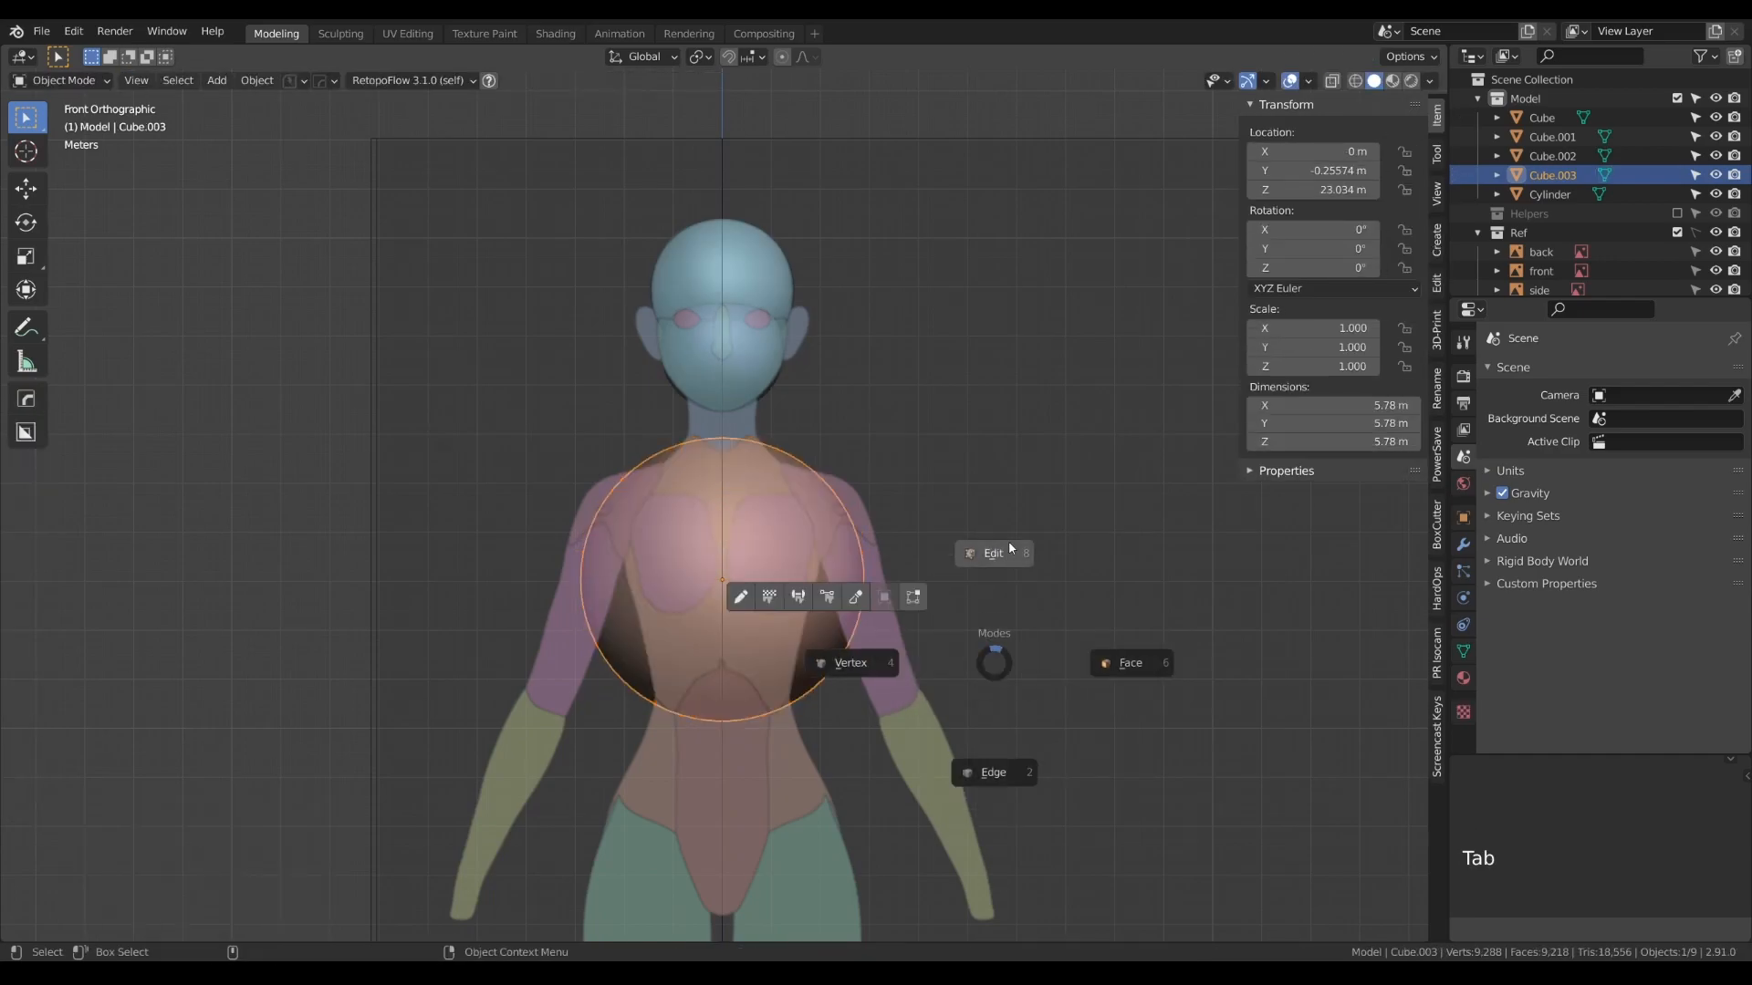
{"action": "key", "text": "s"}
{"action": "middle_click", "coordinate": [1016, 646]}
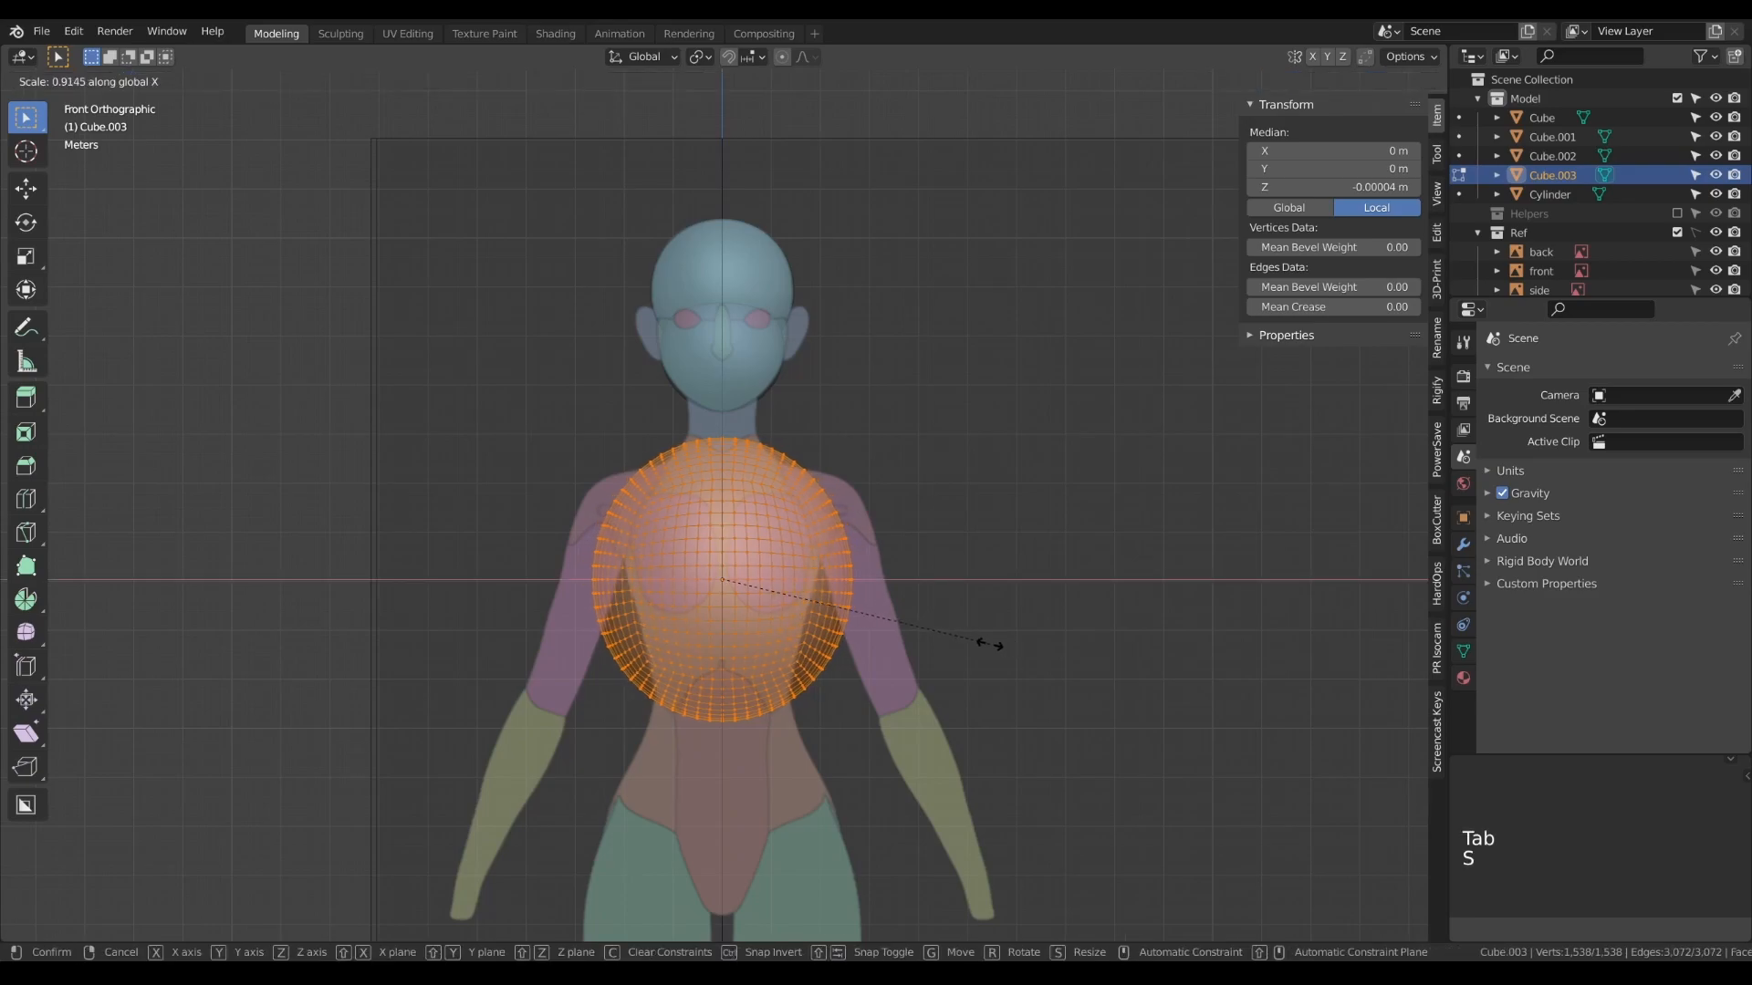
{"action": "left_click", "coordinate": [914, 642]}
{"action": "key", "text": "Tab"}
- Flatten the chest sphere's mesh along Y to about 3.38 m to match the torso depth in the side view
{"action": "key", "text": "KP_3"}
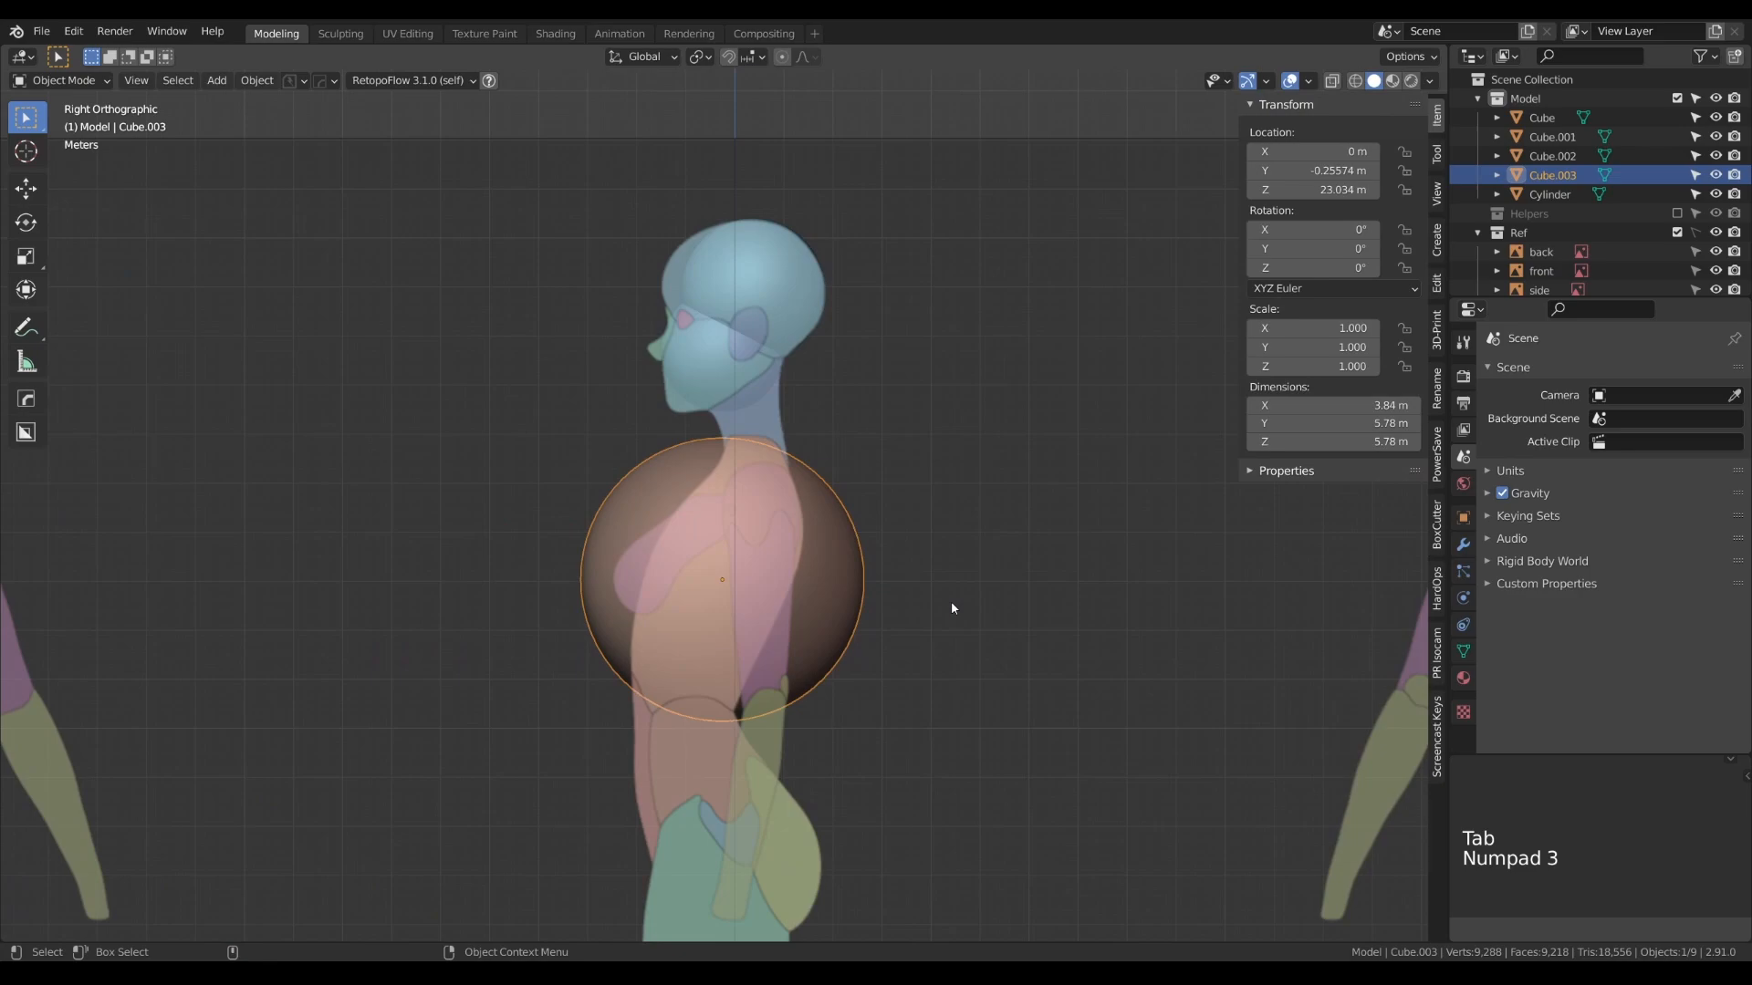
{"action": "key", "text": "Tab"}
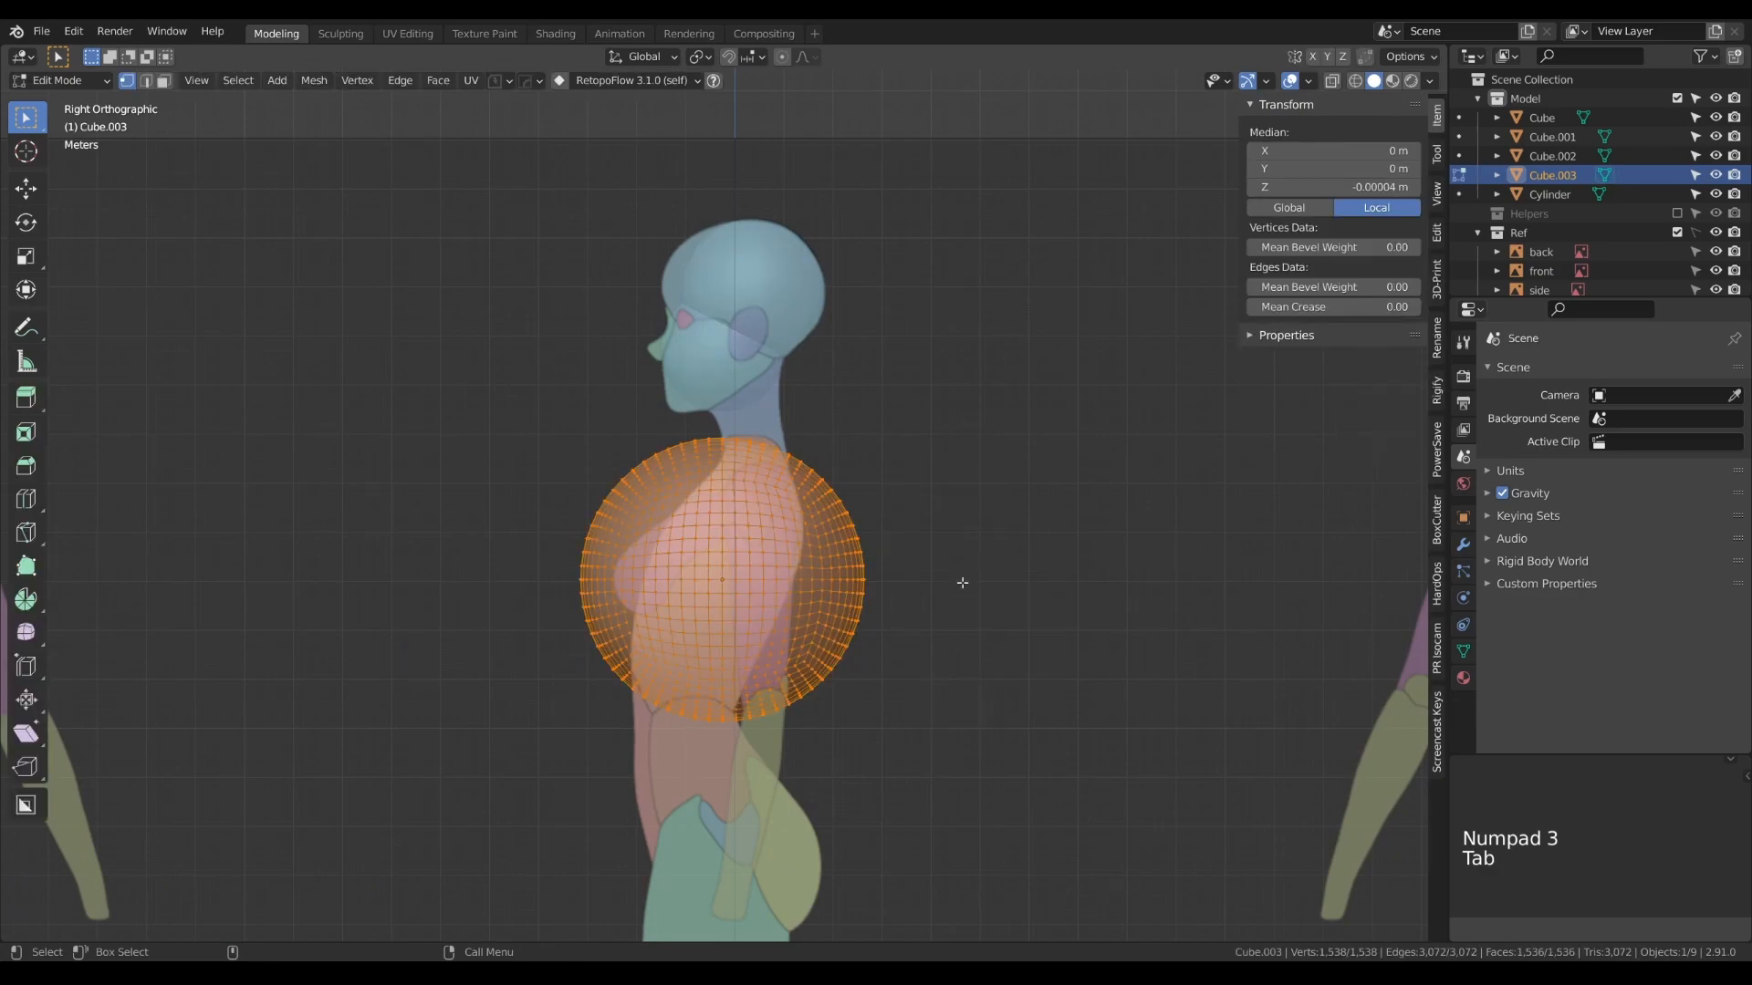
{"action": "key", "text": "s"}
{"action": "key", "text": "y"}
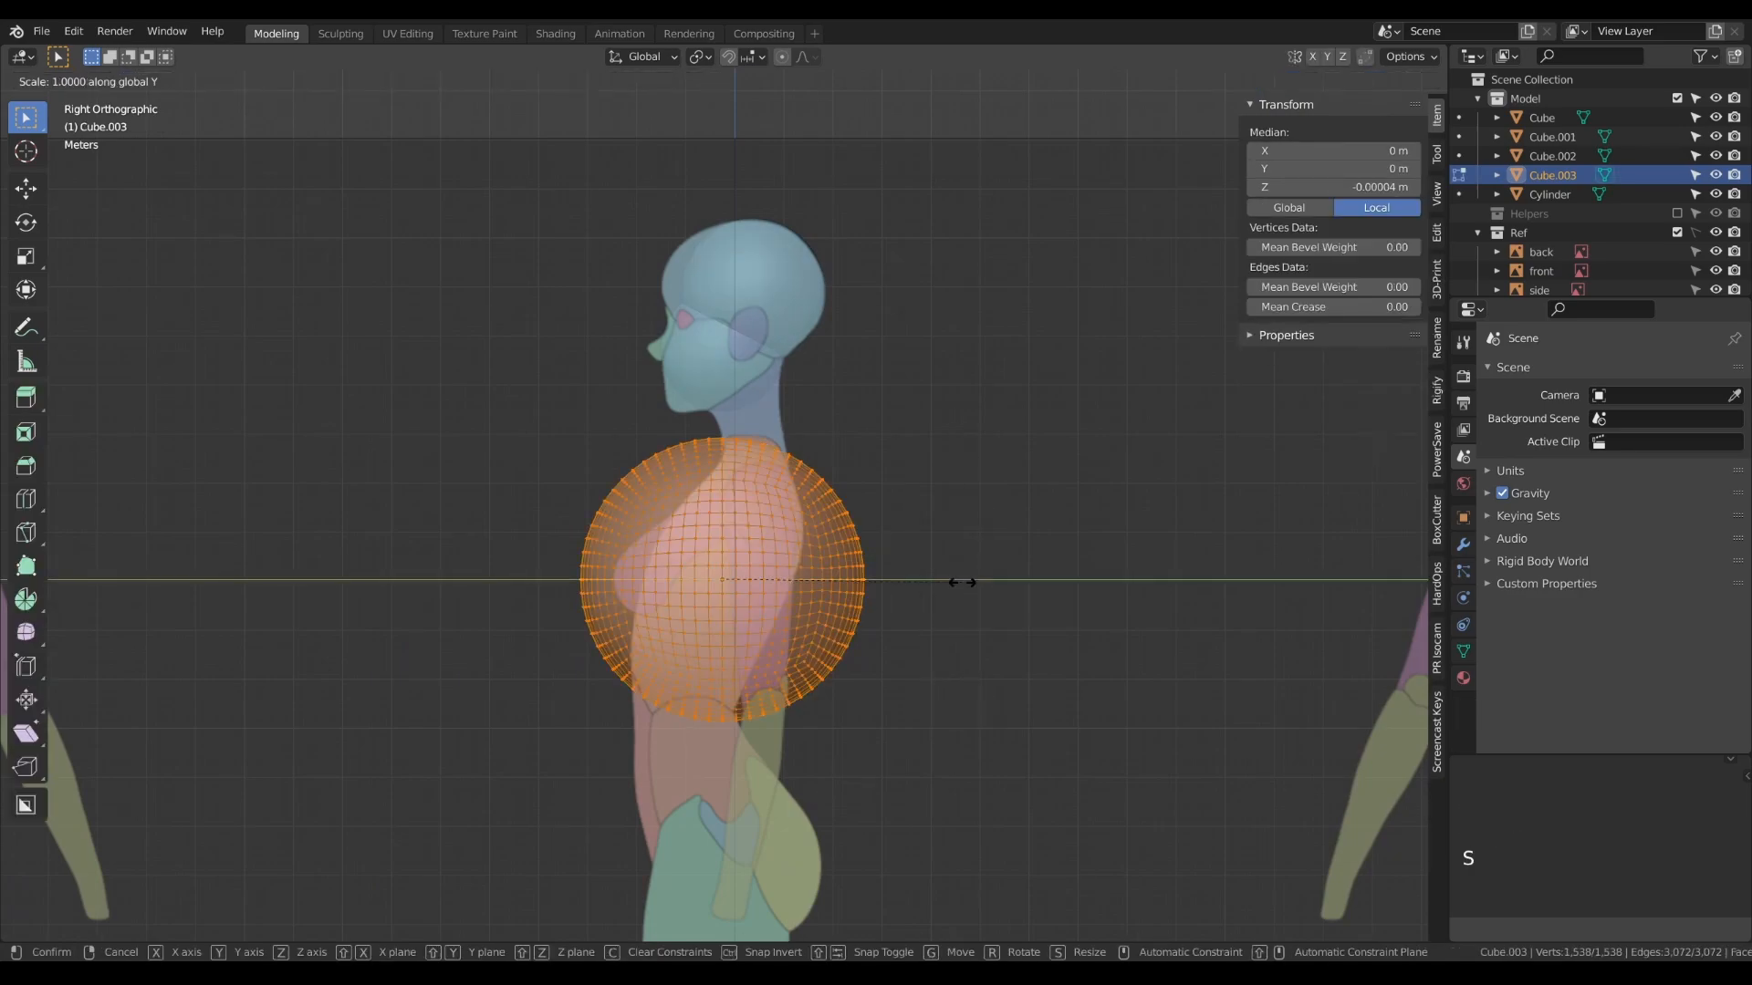
{"action": "left_click", "coordinate": [860, 557]}
{"action": "key", "text": "Tab"}
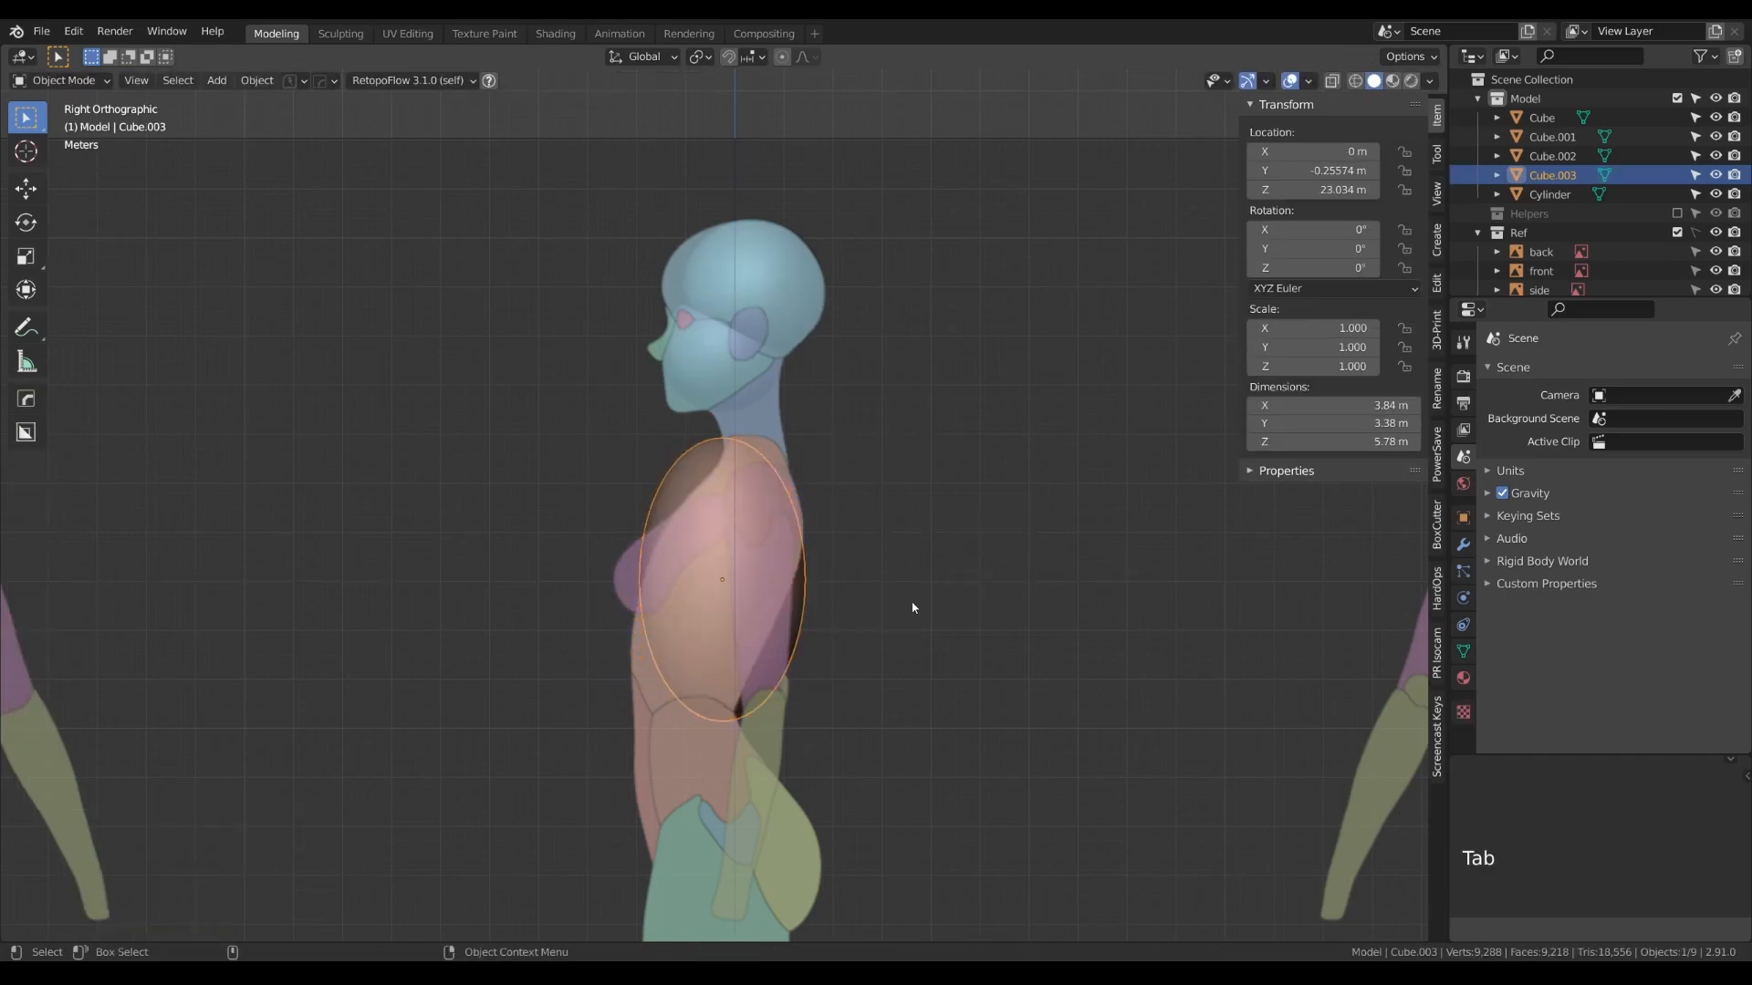
- Rotate the ribcage shape about -20.2° in the side view and move it to about -0.41 m on Y
{"action": "key", "text": "r"}
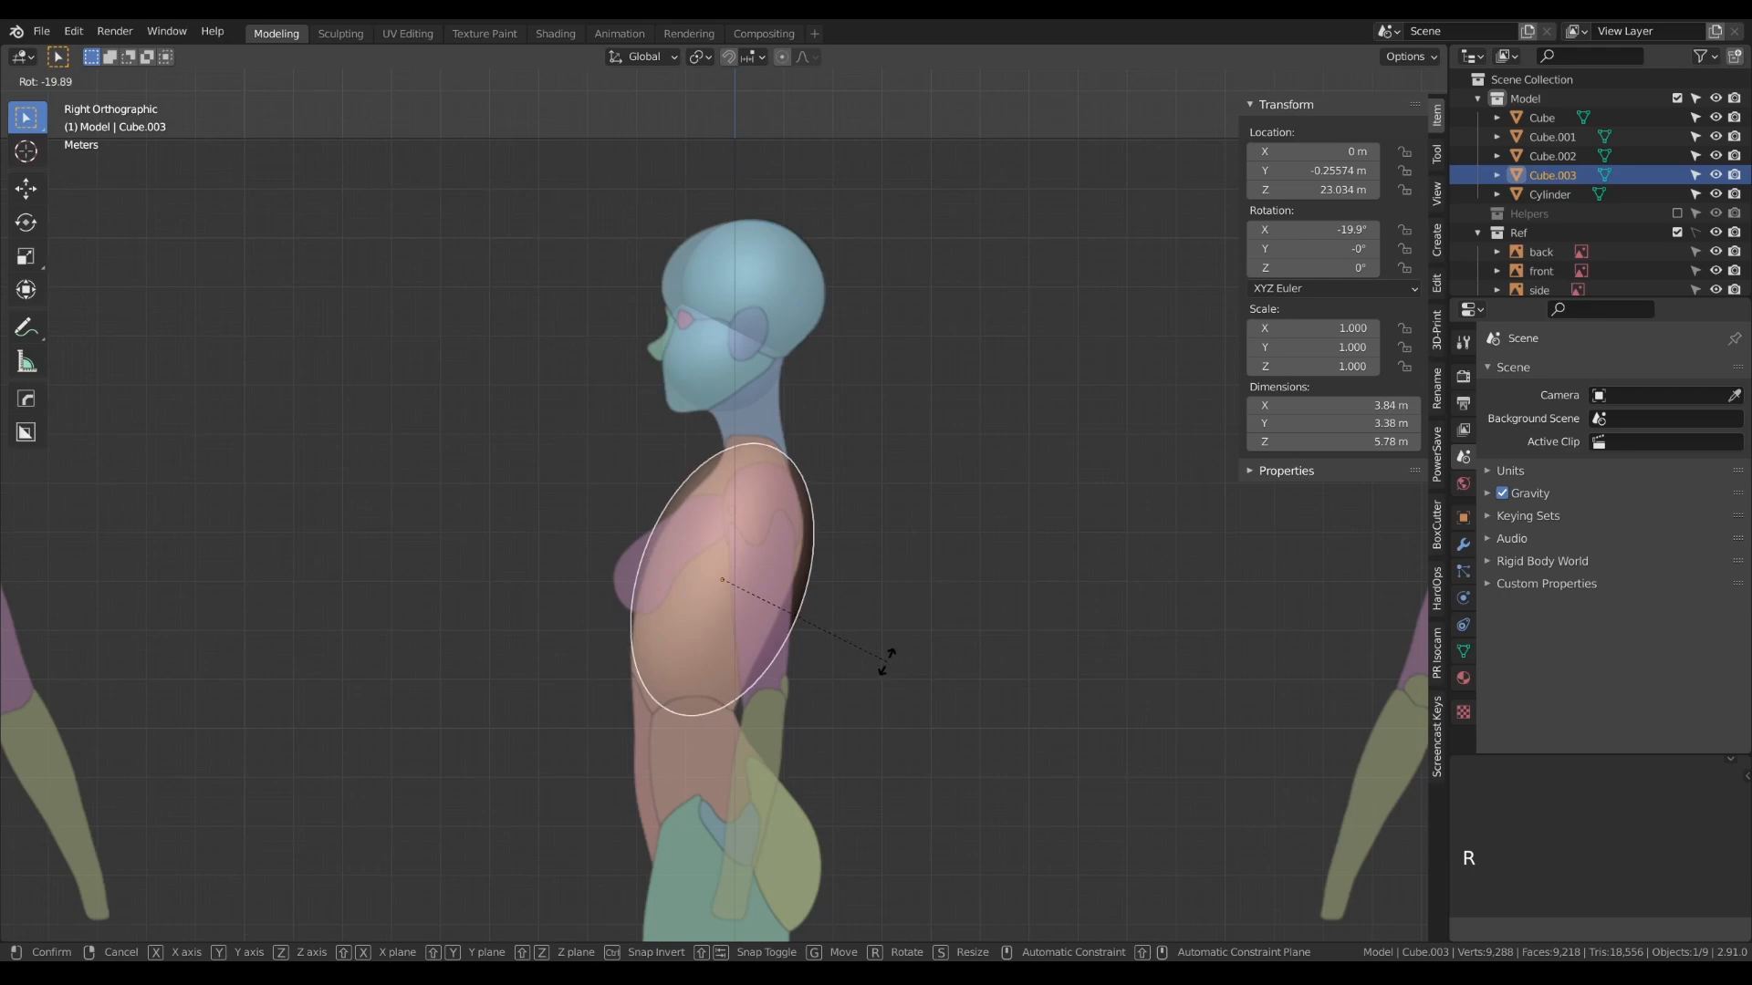
{"action": "left_click", "coordinate": [885, 660]}
{"action": "key", "text": "g"}
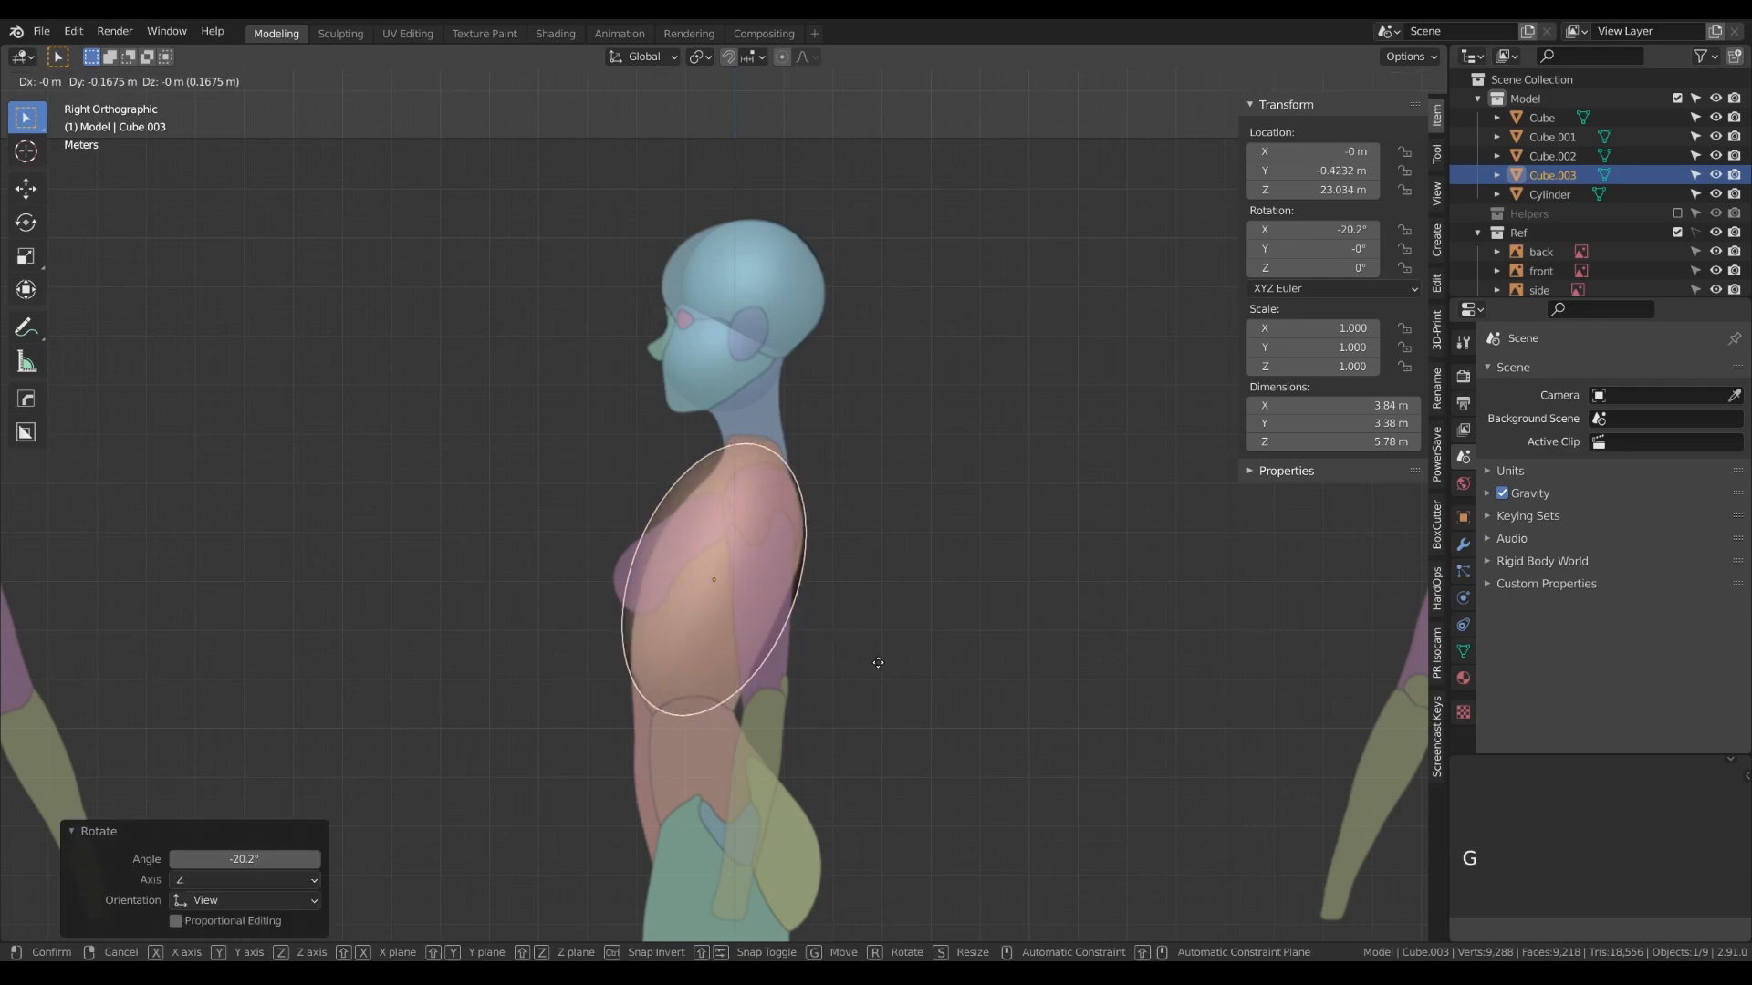
{"action": "left_click", "coordinate": [865, 679]}
{"action": "key", "text": "Tab"}
{"action": "key", "text": "Tab"}
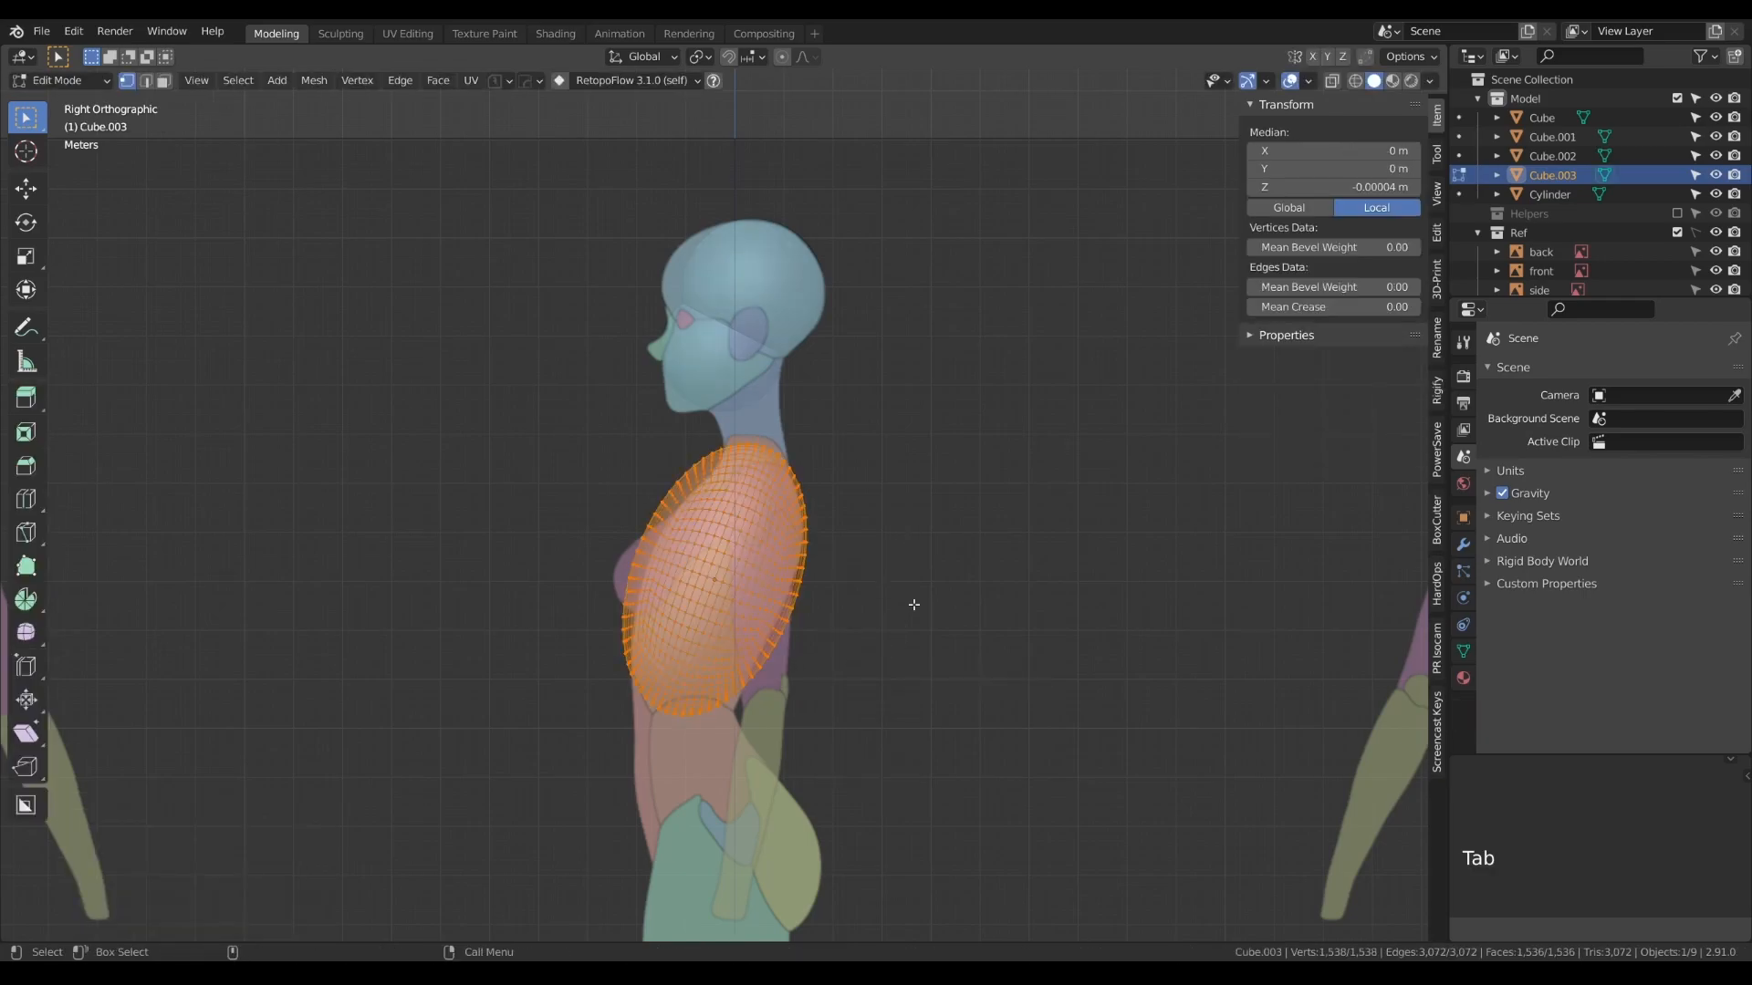
- Duplicate the jaw sphere in the front view and lower the copy along Z to about 19.18 m at the pelvis
{"action": "key", "text": "KP_1"}
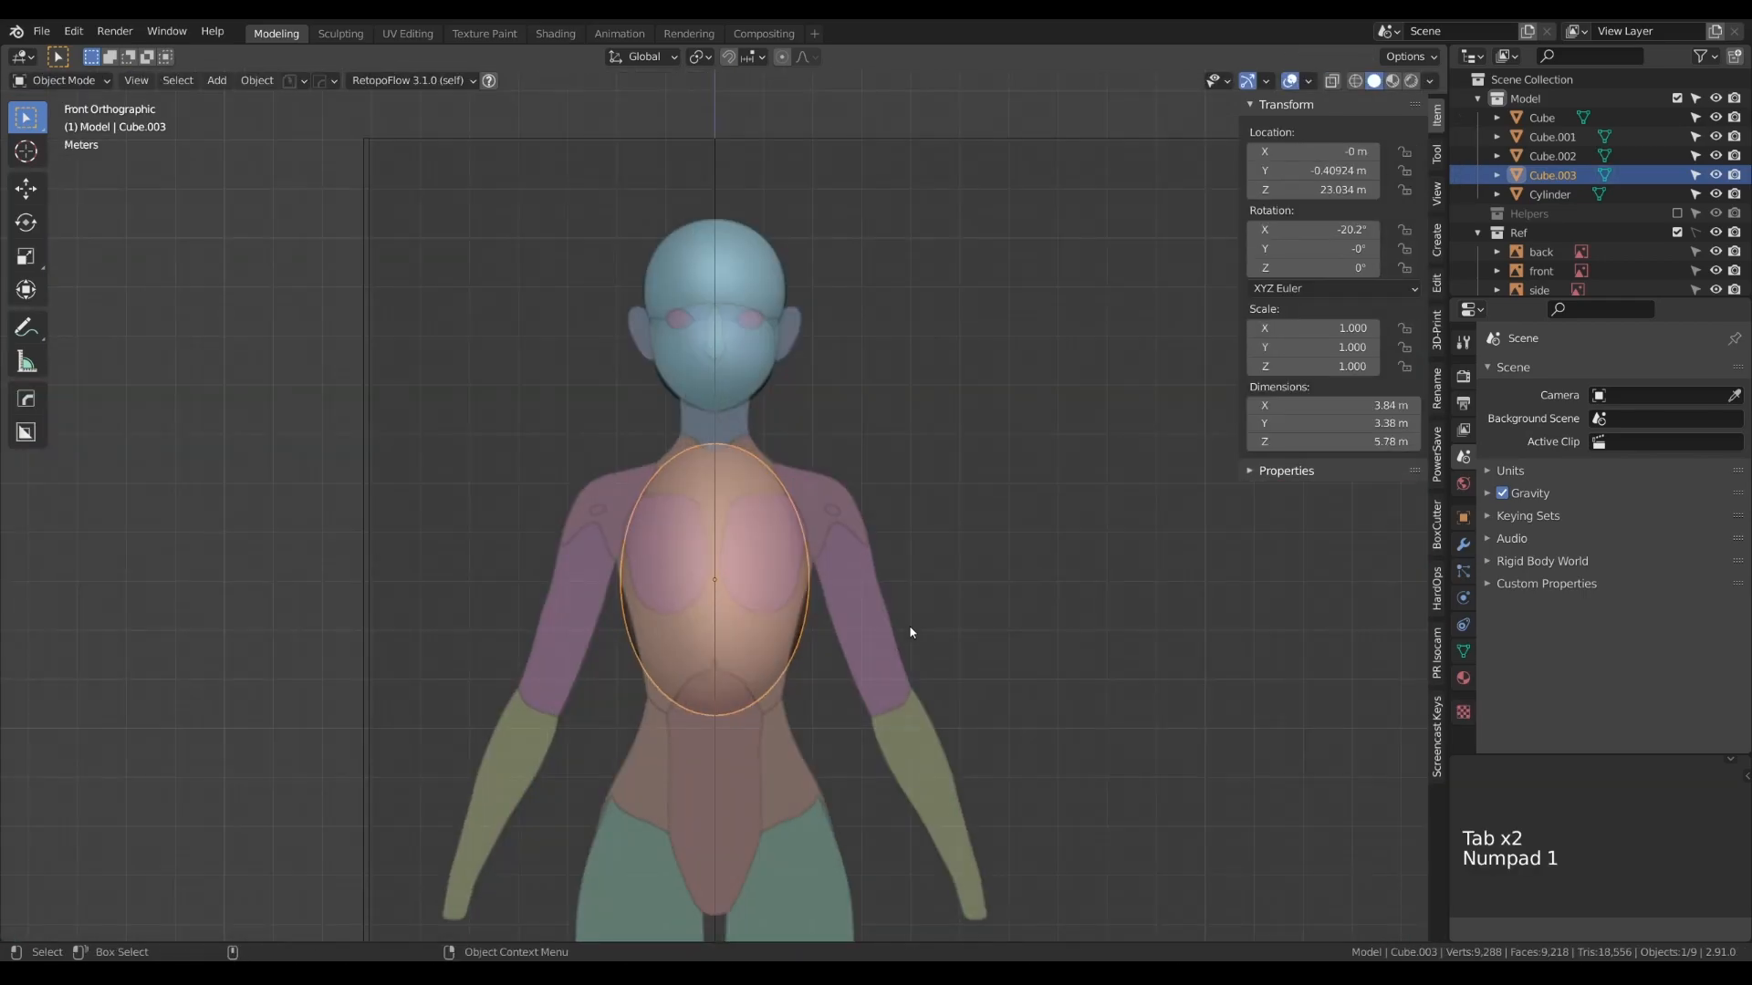
{"action": "left_click", "coordinate": [720, 372]}
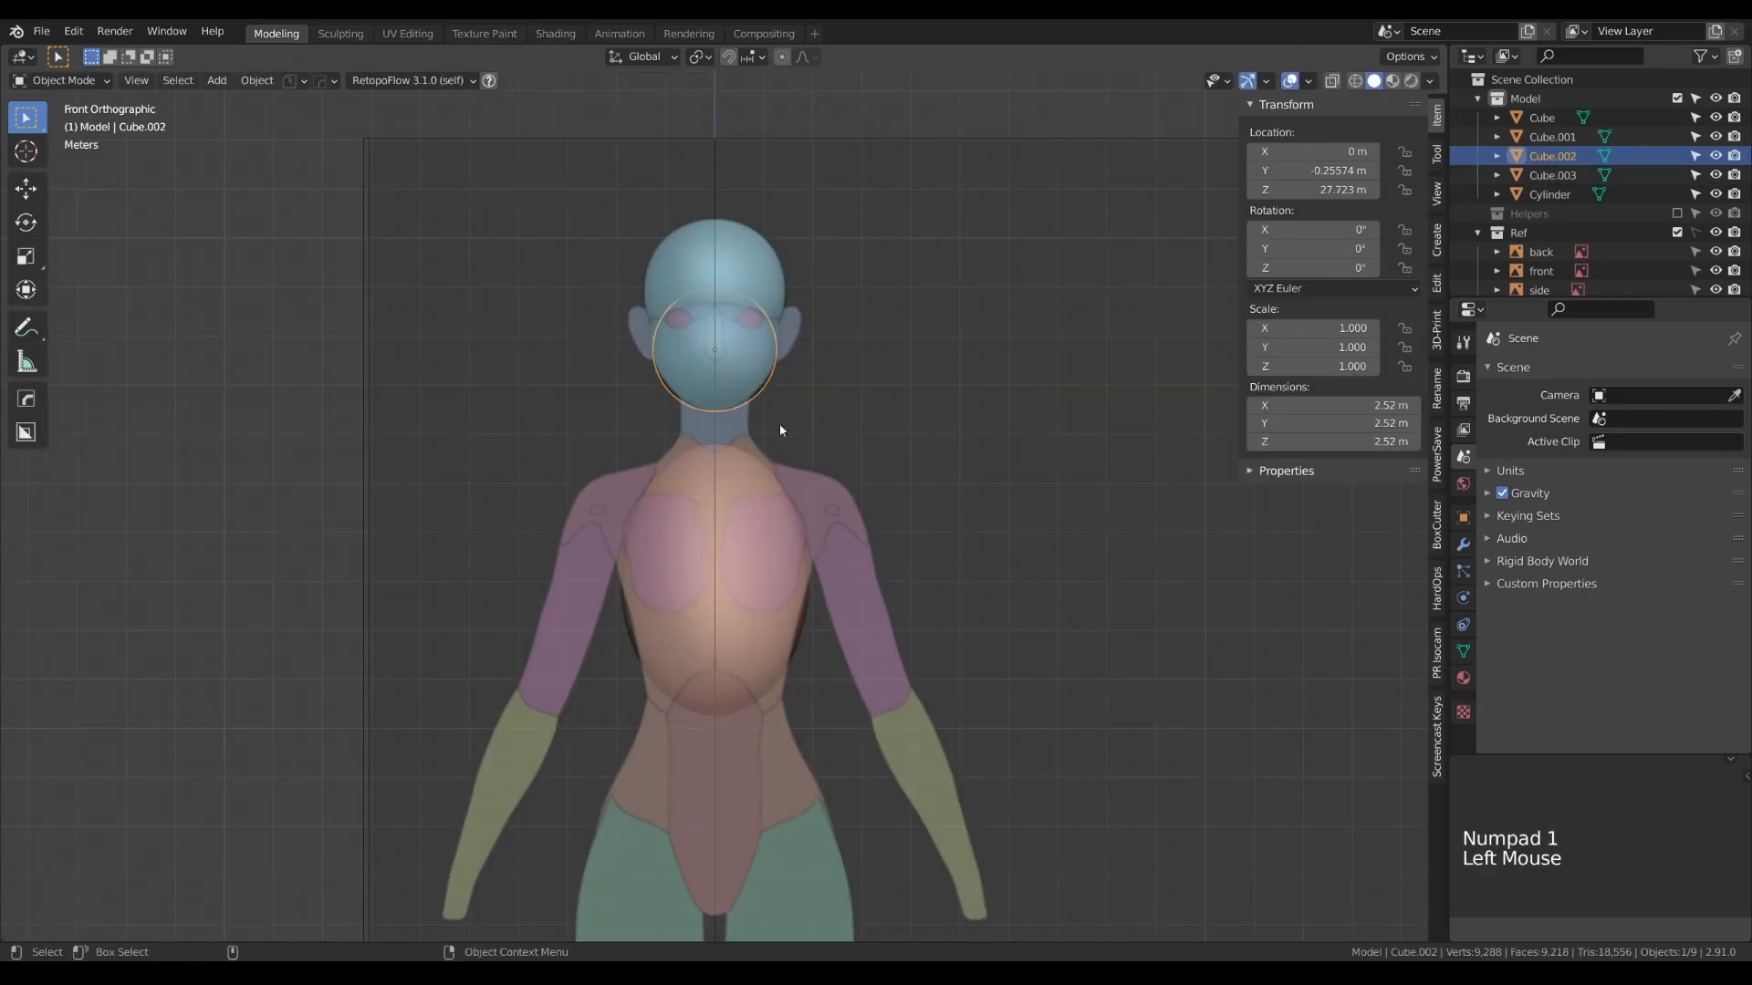
{"action": "key", "text": "shift+d"}
{"action": "right_click", "coordinate": [779, 425]}
{"action": "key", "text": "g"}
{"action": "key", "text": "z"}
{"action": "left_click", "coordinate": [790, 849]}
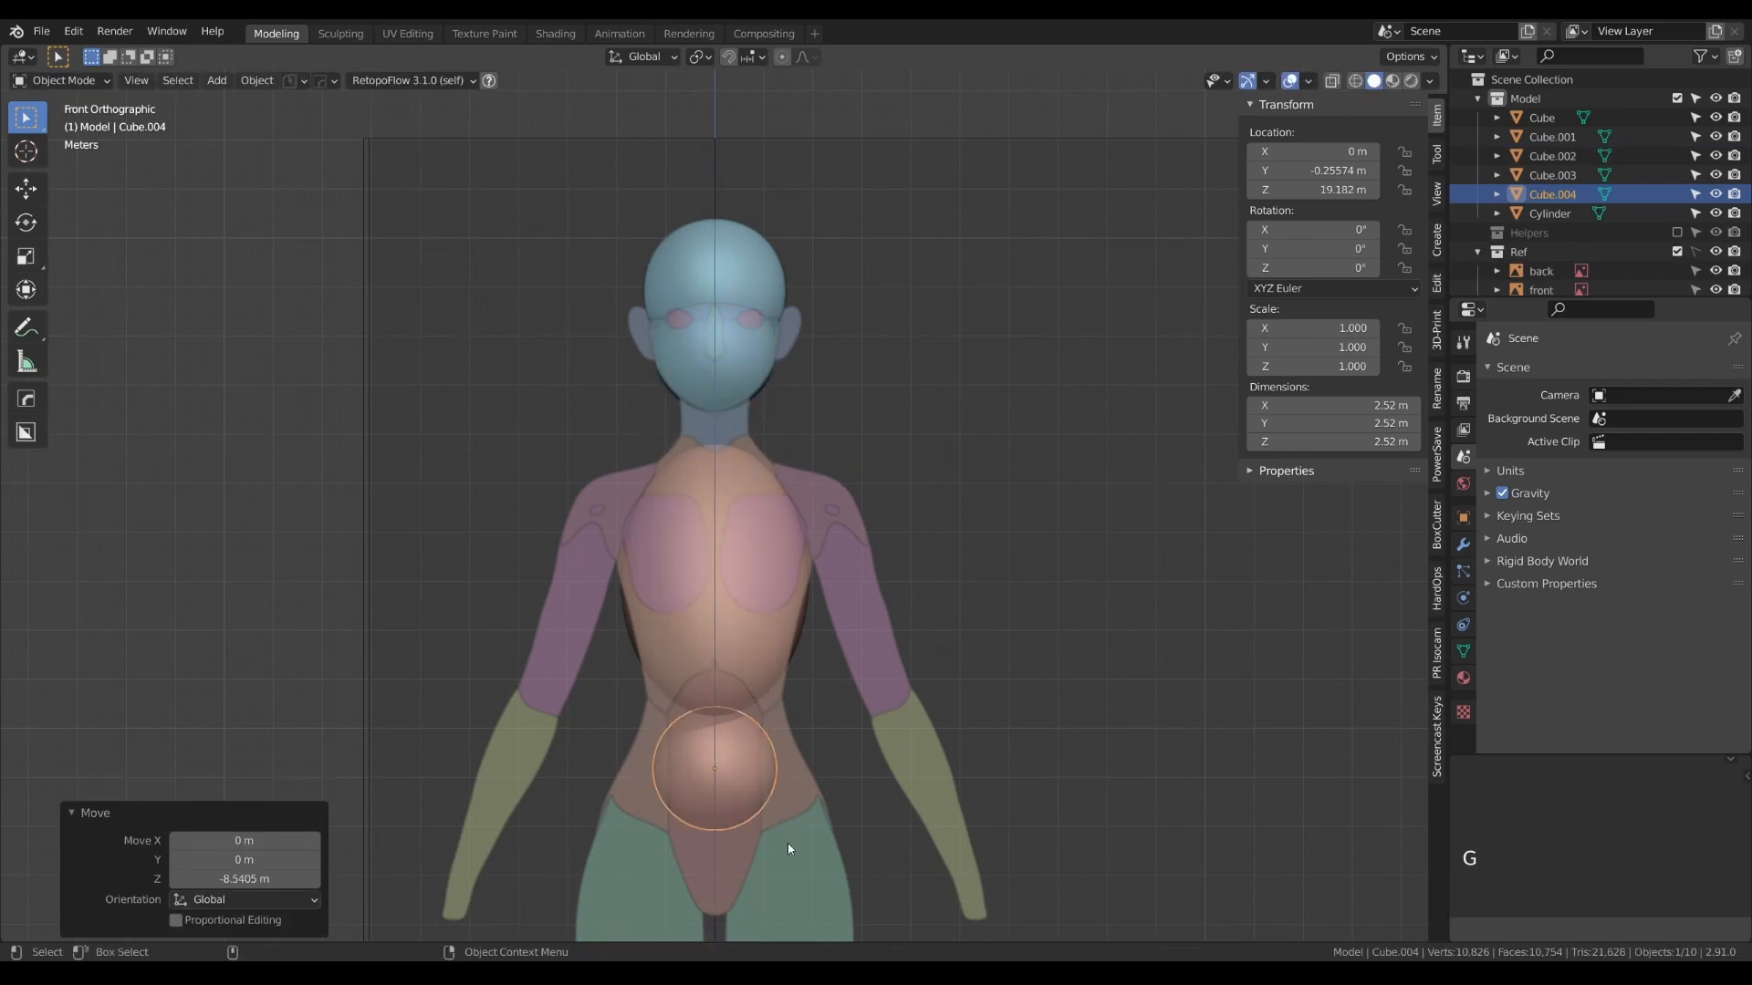
- Scale the pelvis sphere's mesh uniformly to about 3.56 m across to approach the hip width
{"action": "key", "text": "Tab"}
{"action": "right_click_drag", "start_coordinate": [790, 789], "coordinate": [796, 556], "text": "alt"}
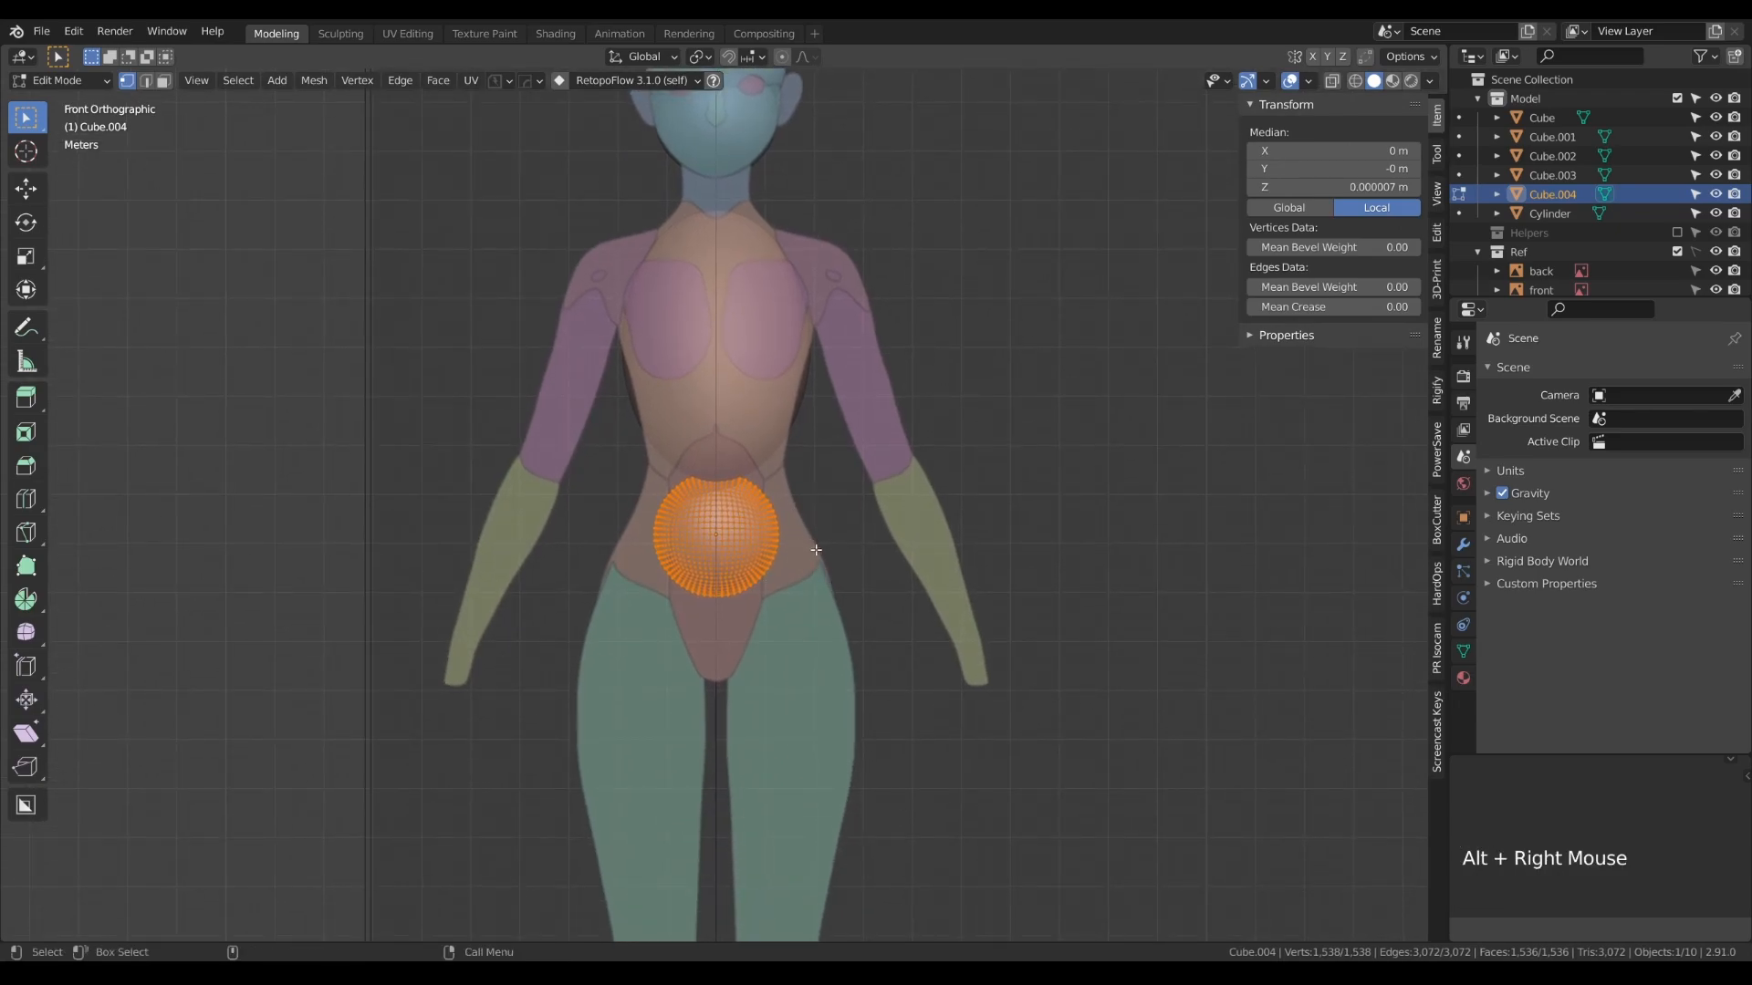
{"action": "key", "text": "s"}
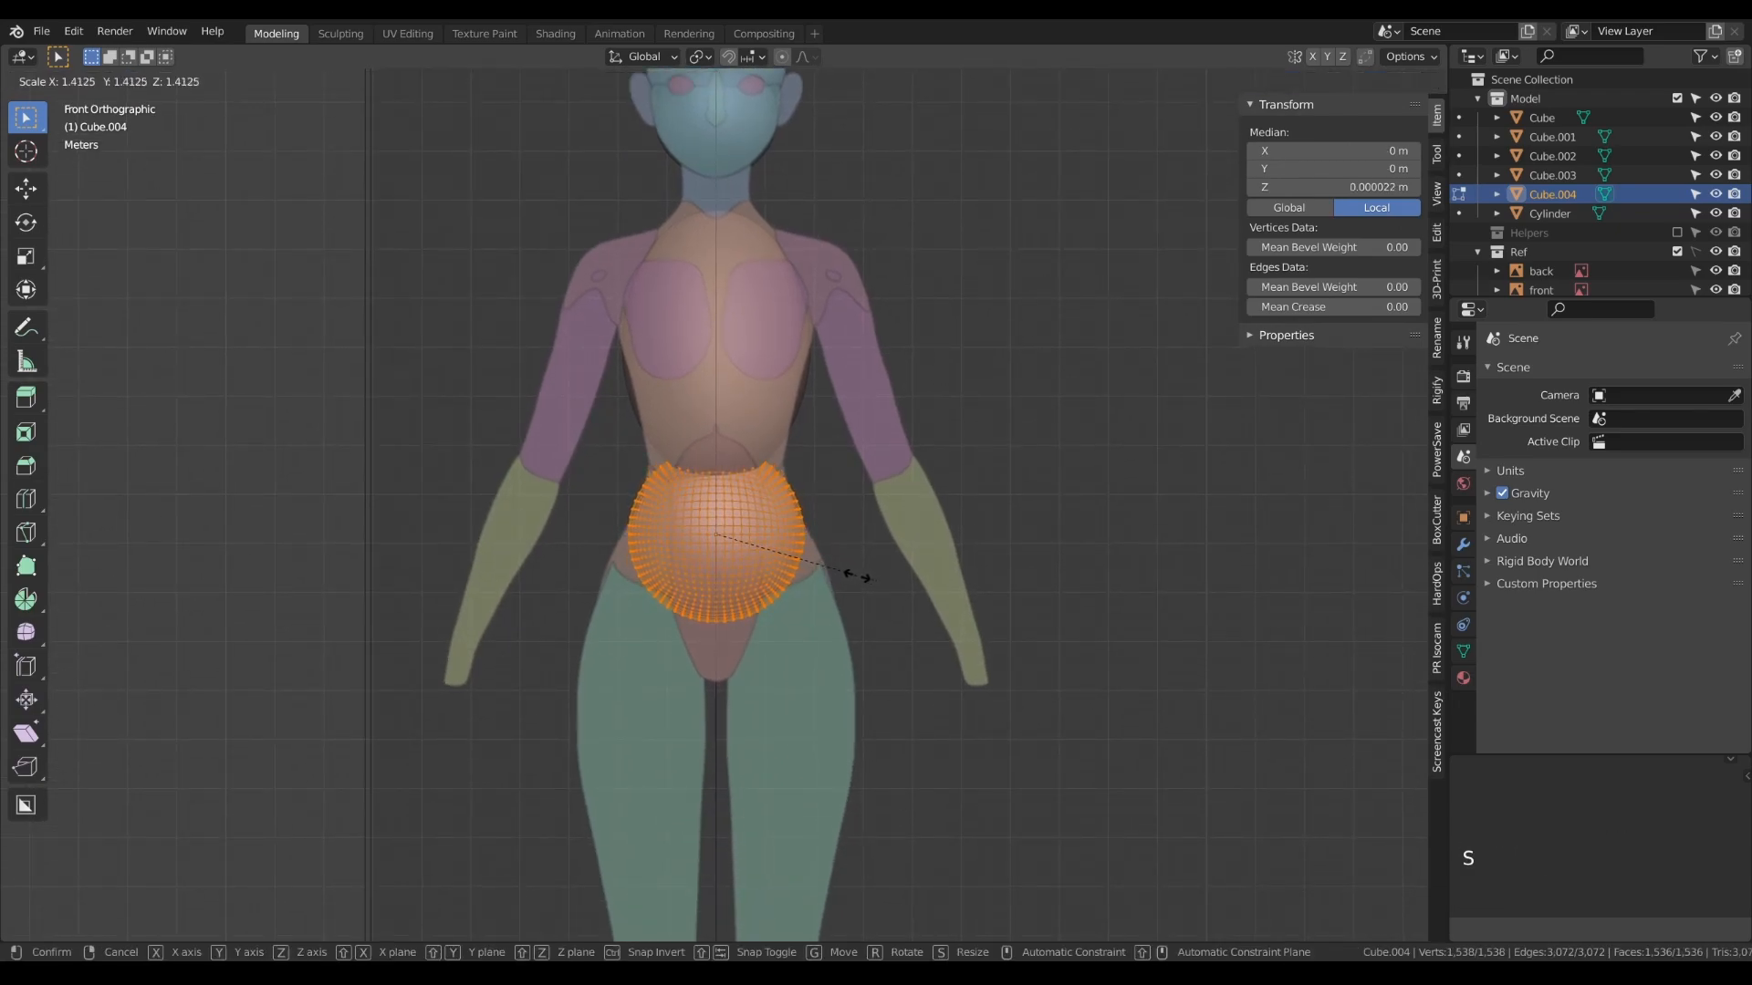
{"action": "left_click", "coordinate": [858, 576]}
{"action": "key", "text": "Tab"}
- In the side view, move the pelvis sphere to about -0.79 m on Y and flatten its mesh along Y to about 2.54 m
{"action": "key", "text": "KP_3"}
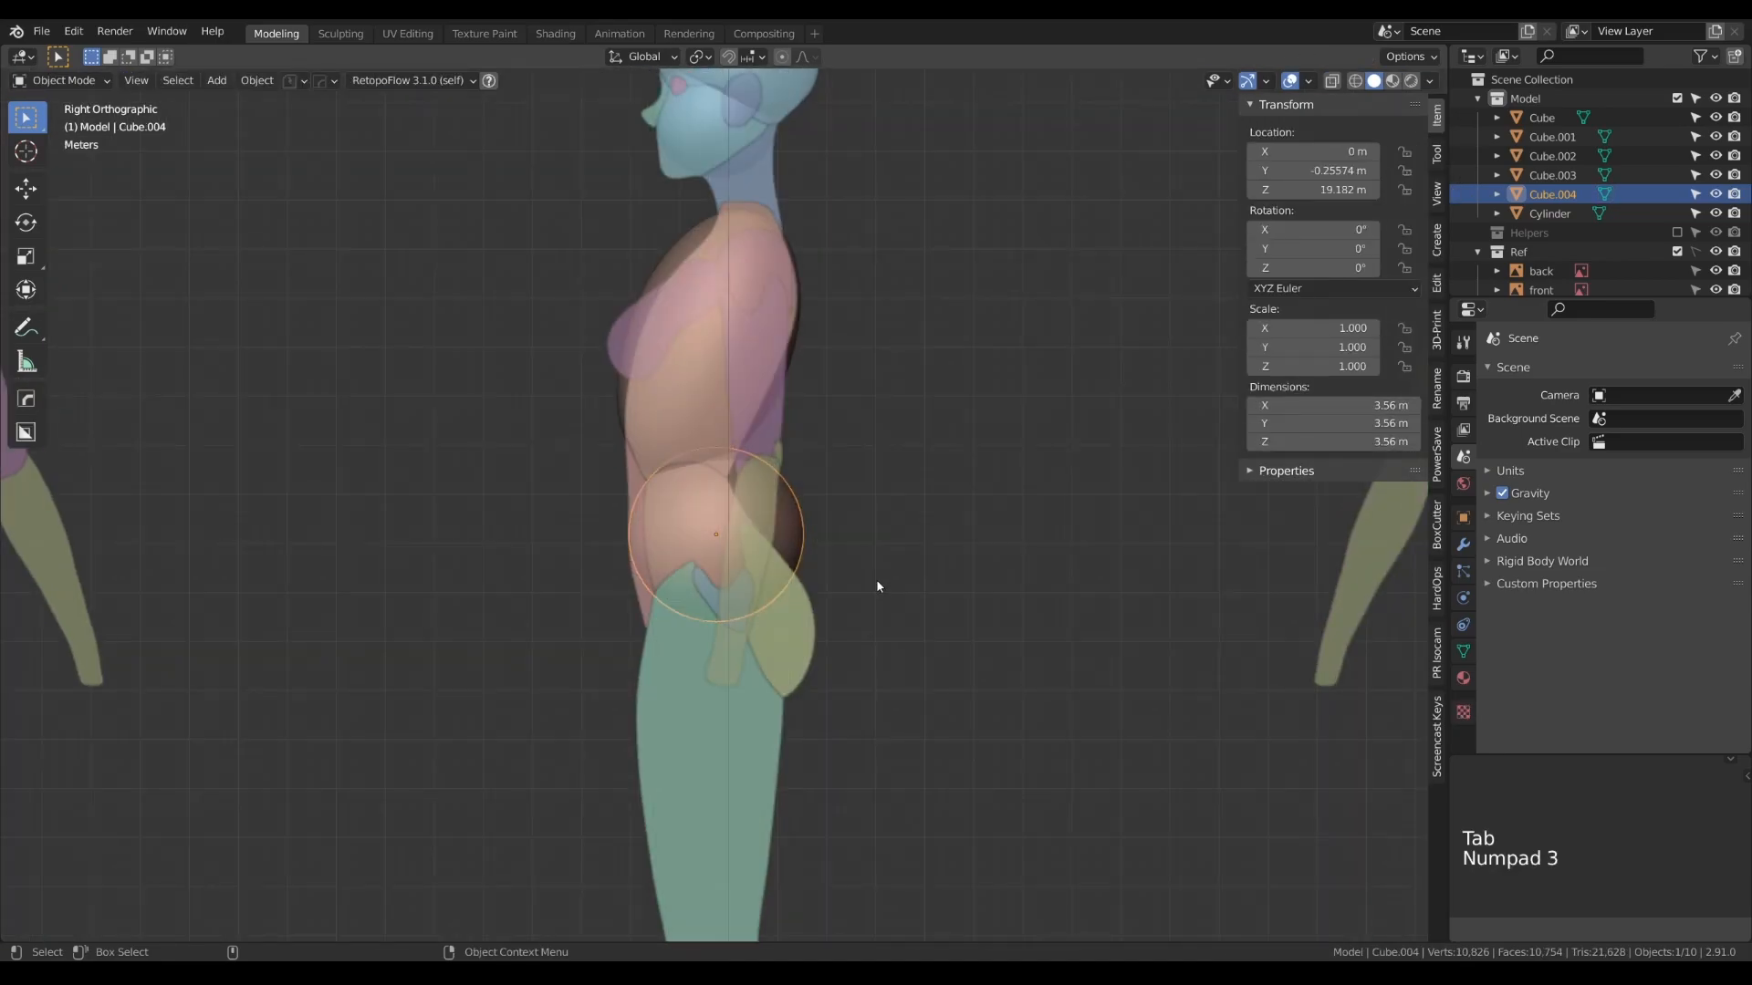
{"action": "key", "text": "g"}
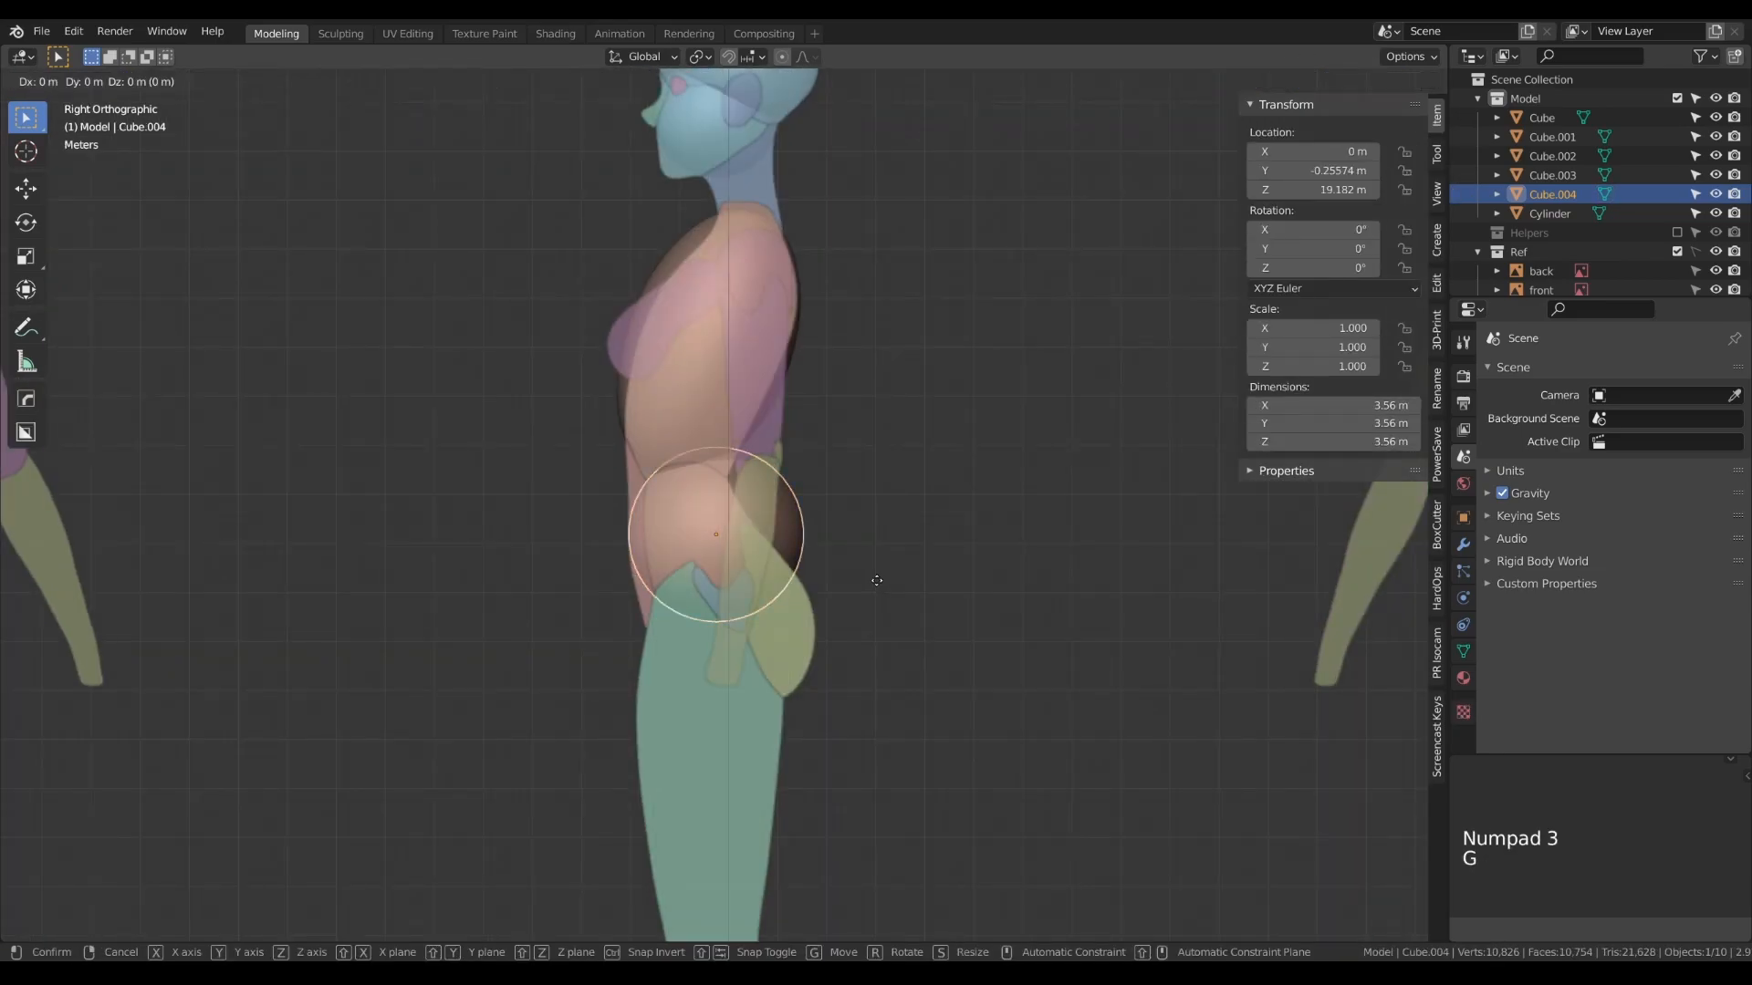
{"action": "left_click", "coordinate": [850, 580]}
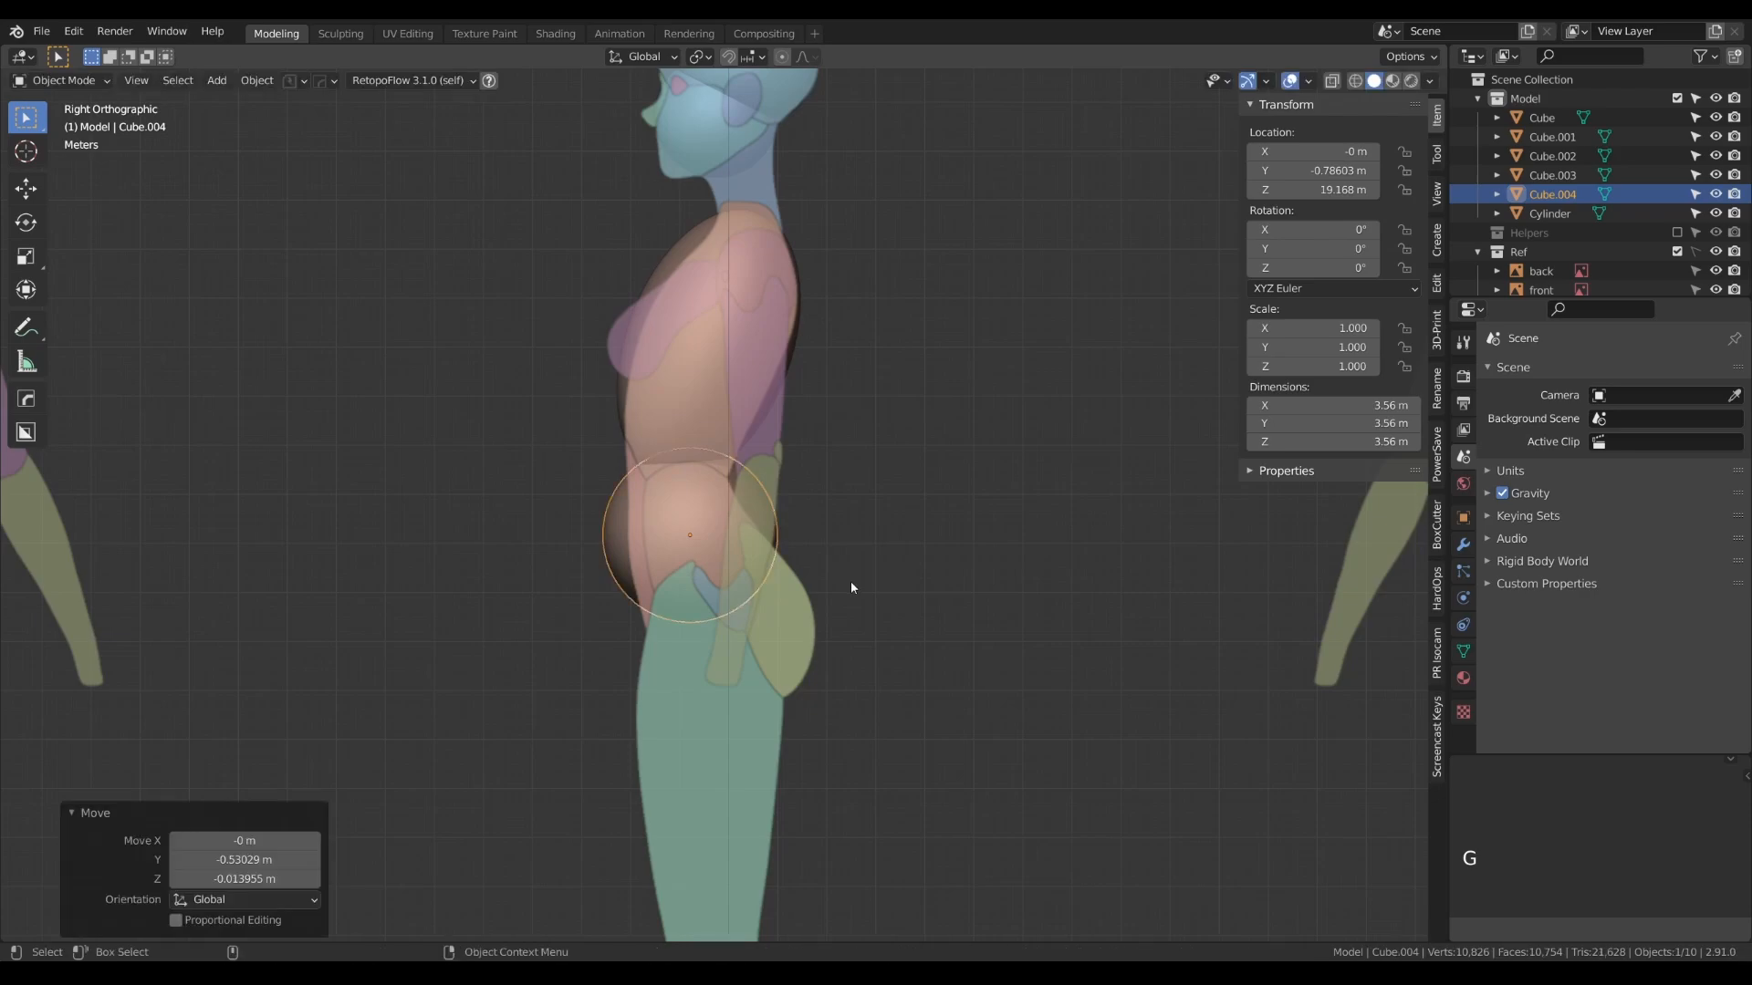
{"action": "key", "text": "Tab"}
{"action": "key", "text": "s"}
{"action": "key", "text": "y"}
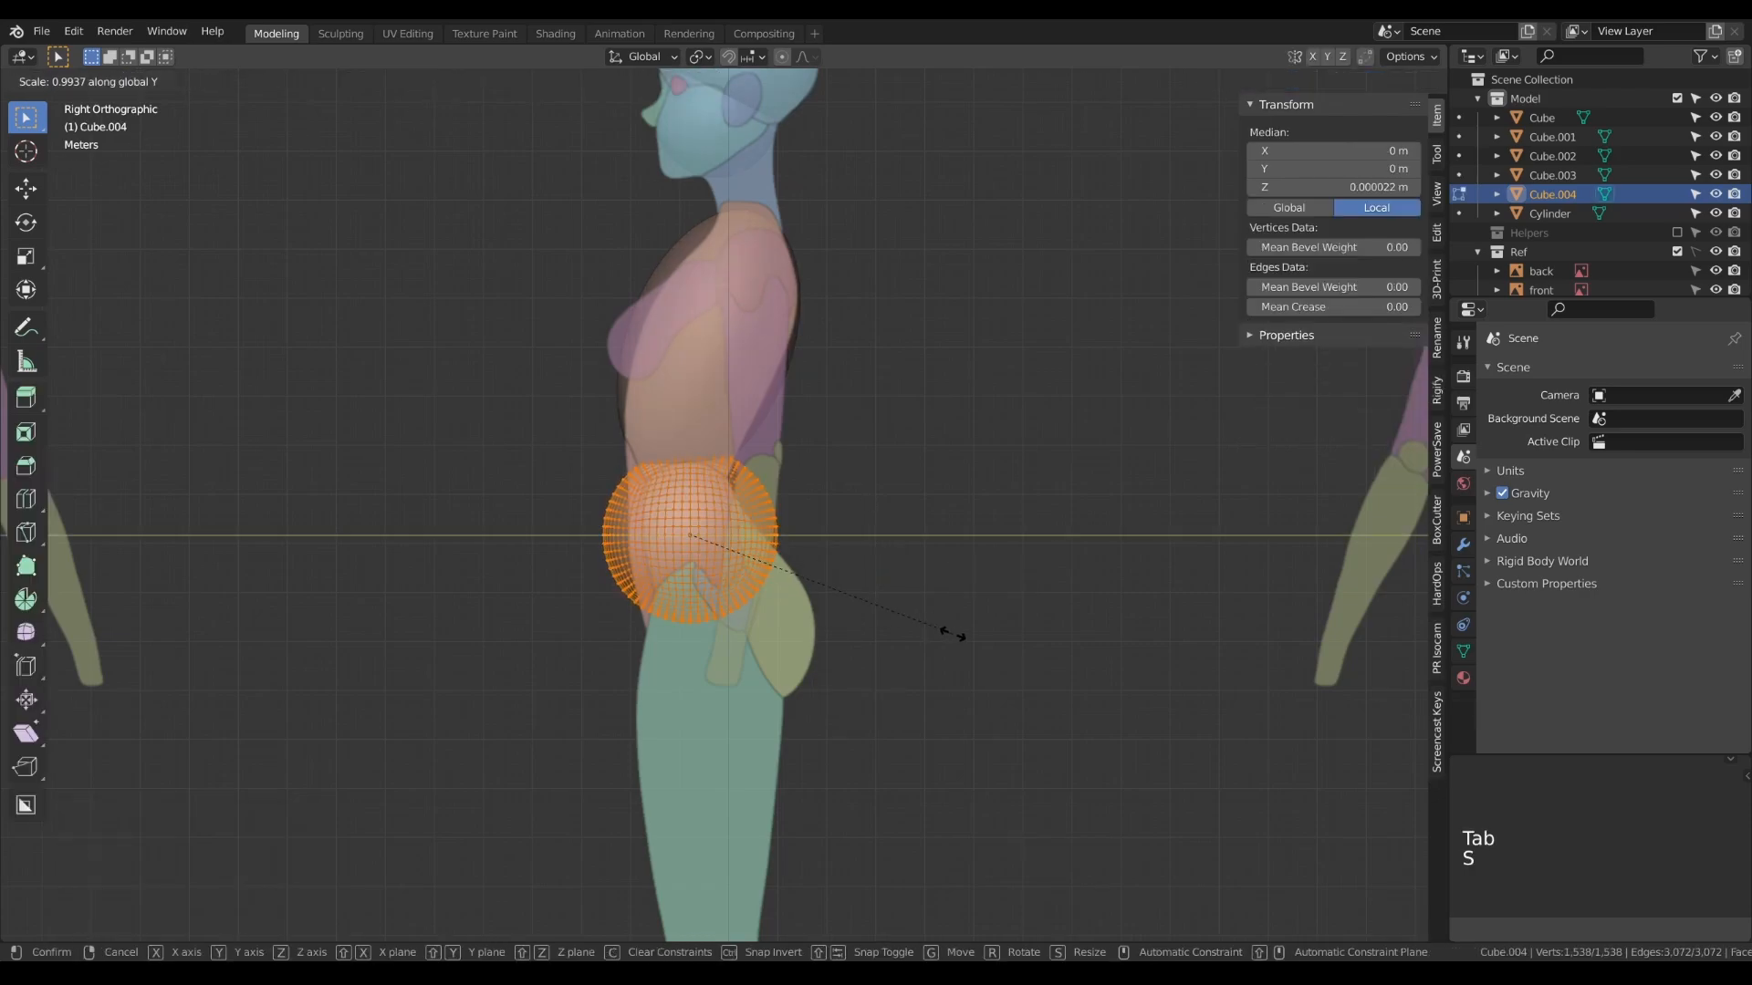
{"action": "left_click", "coordinate": [883, 605]}
{"action": "key", "text": "Tab"}
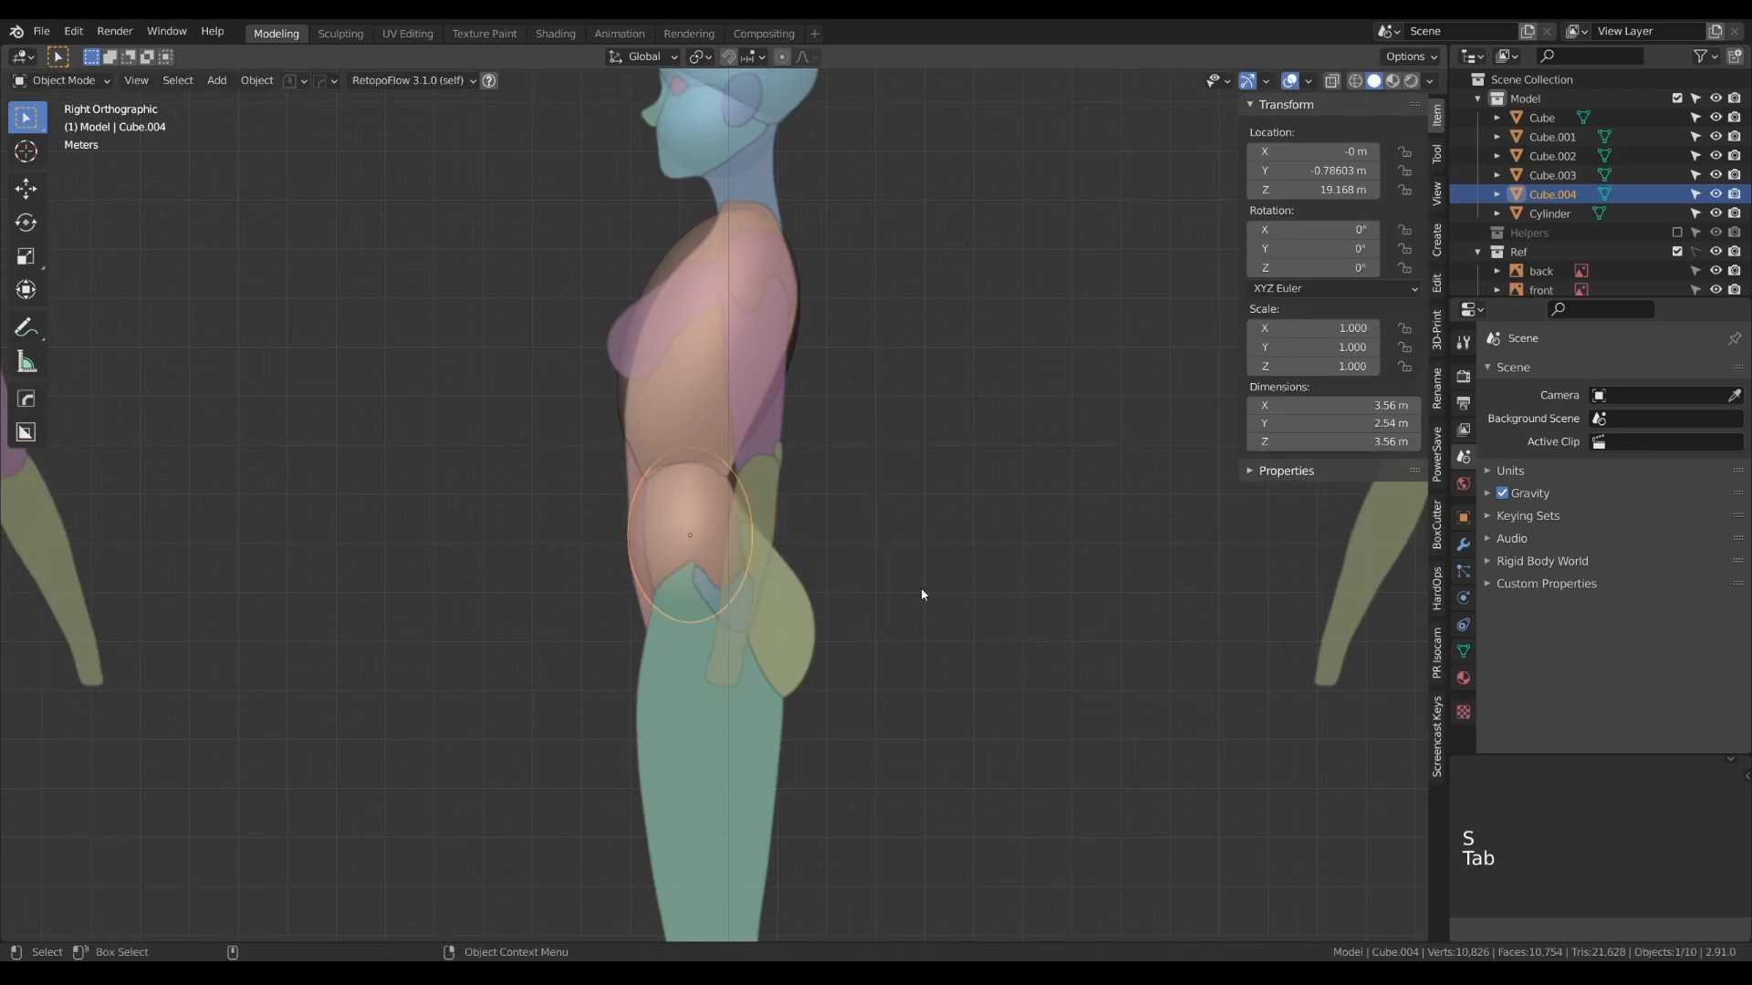
- Rotate the pelvis shape about 25.7° around X and flatten its mesh along local Y to about 2.18 m
{"action": "key", "text": "r"}
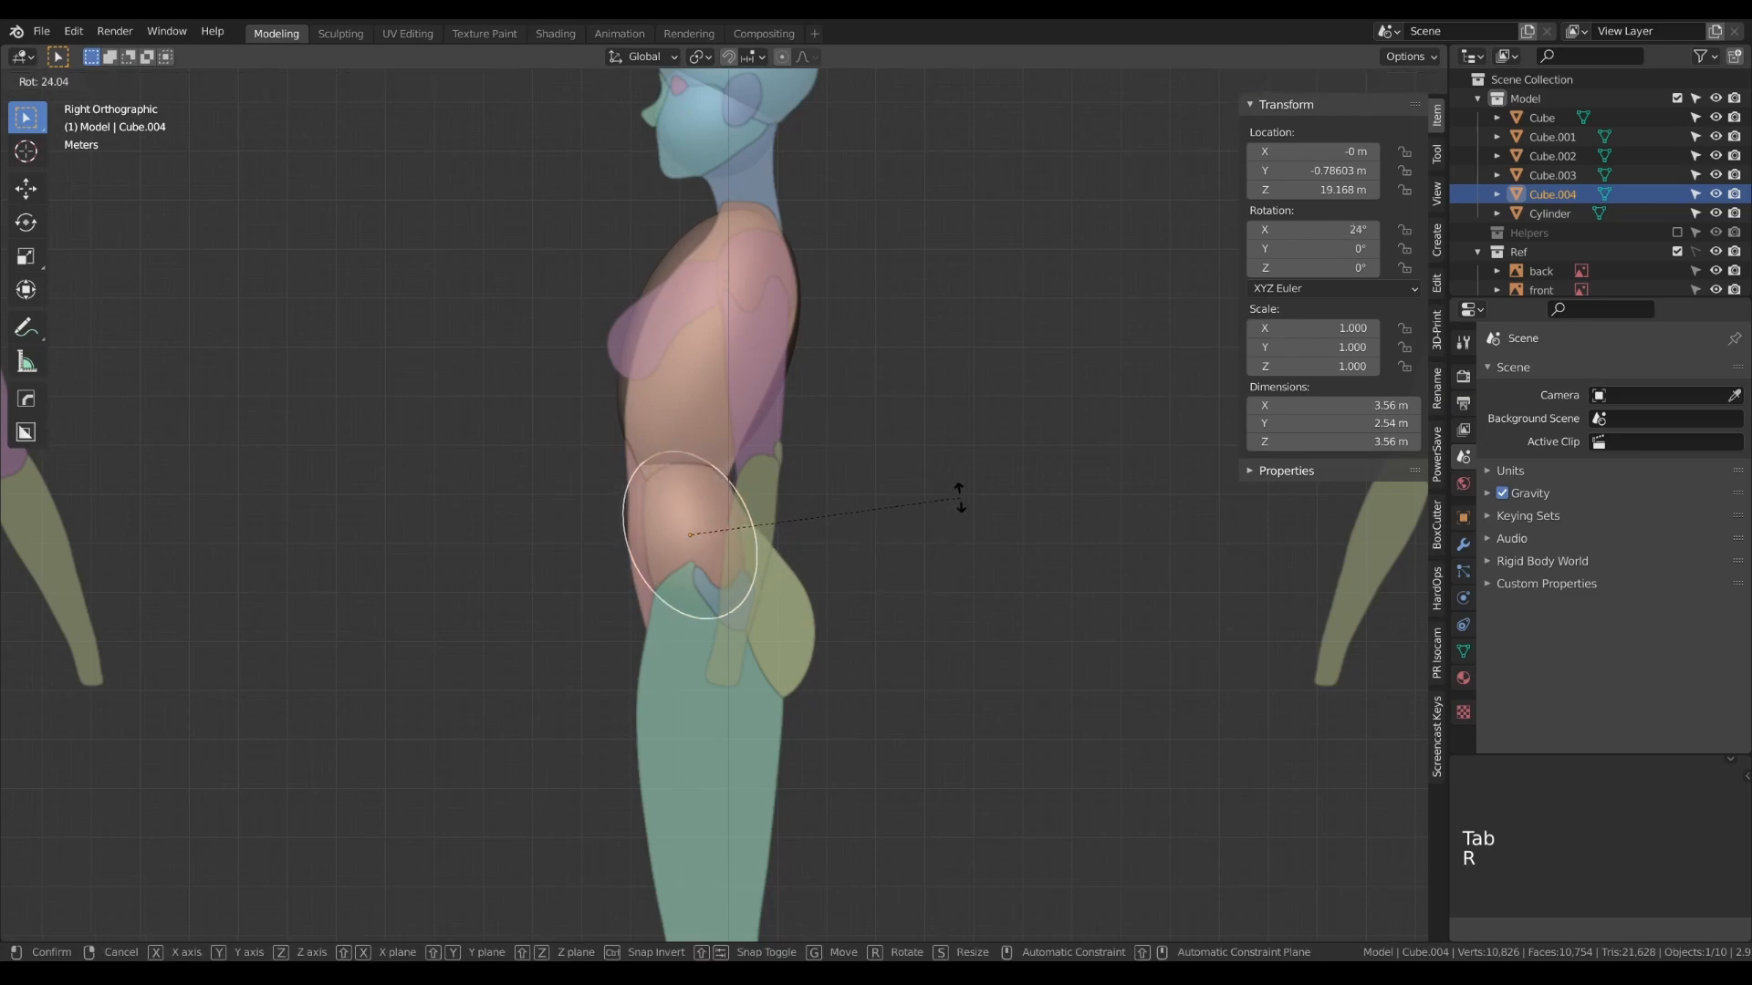
{"action": "left_click", "coordinate": [958, 494]}
{"action": "key", "text": "Tab"}
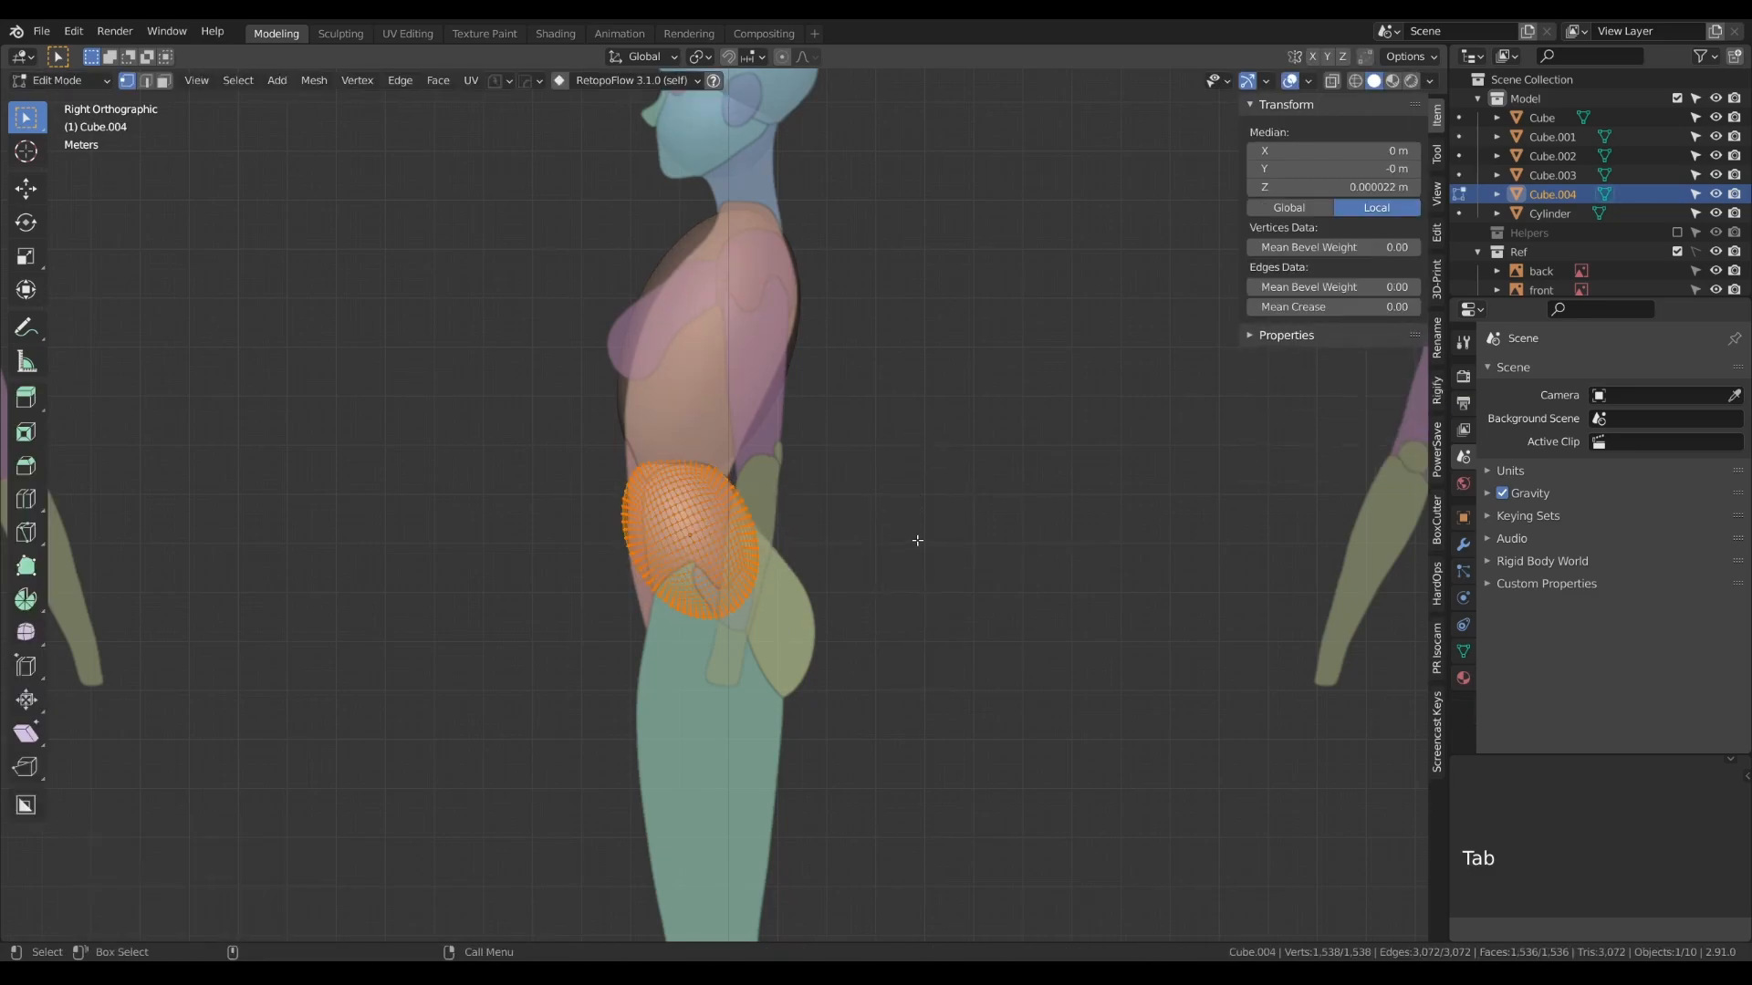
{"action": "key", "text": "s"}
{"action": "key", "text": "y"}
{"action": "key", "text": "y"}
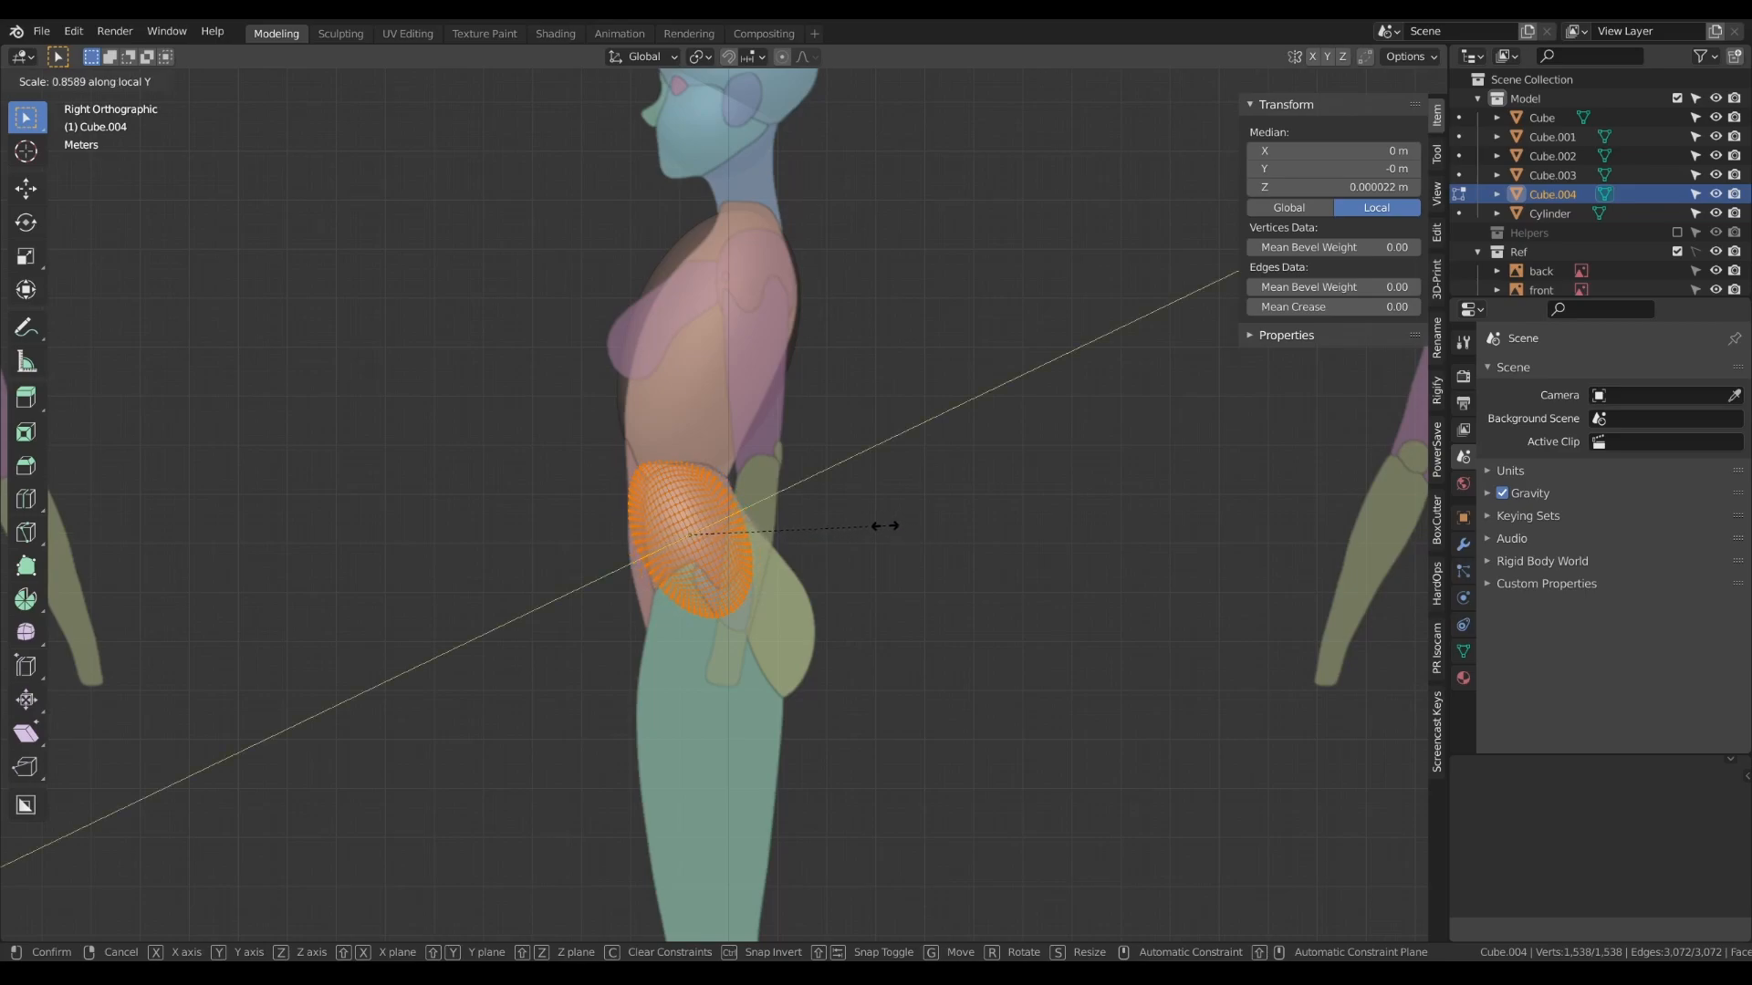
{"action": "left_click", "coordinate": [885, 526]}
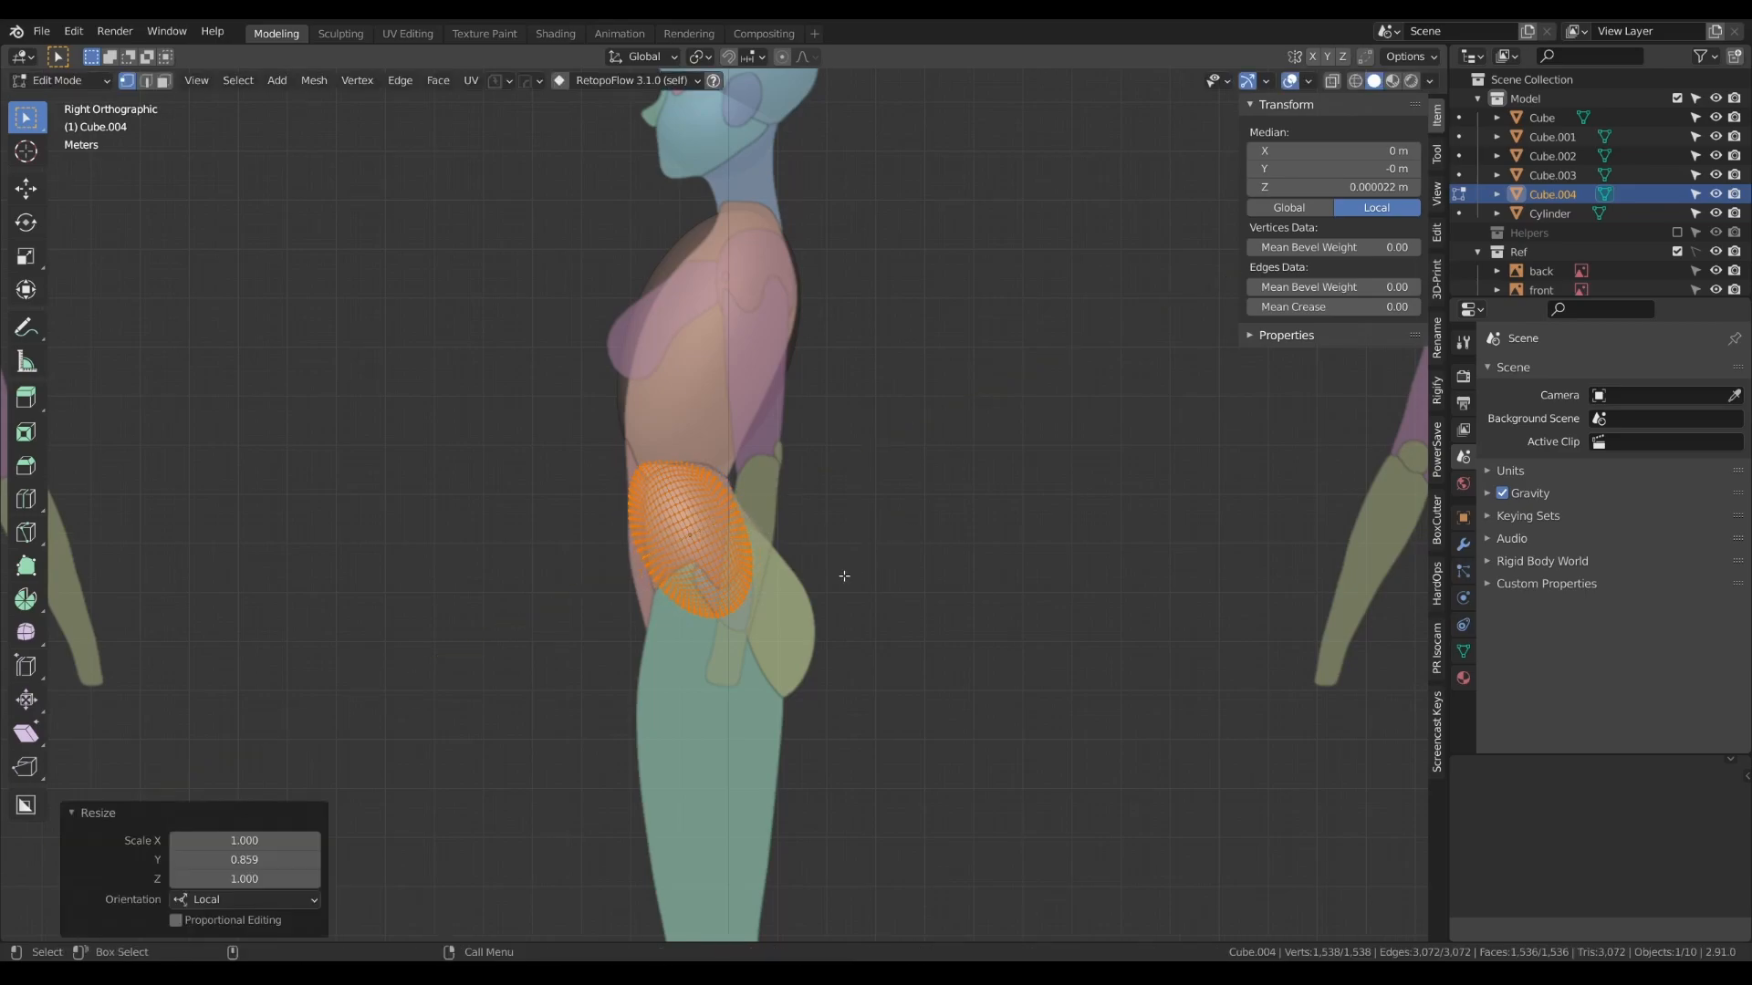
{"action": "key", "text": "Tab"}
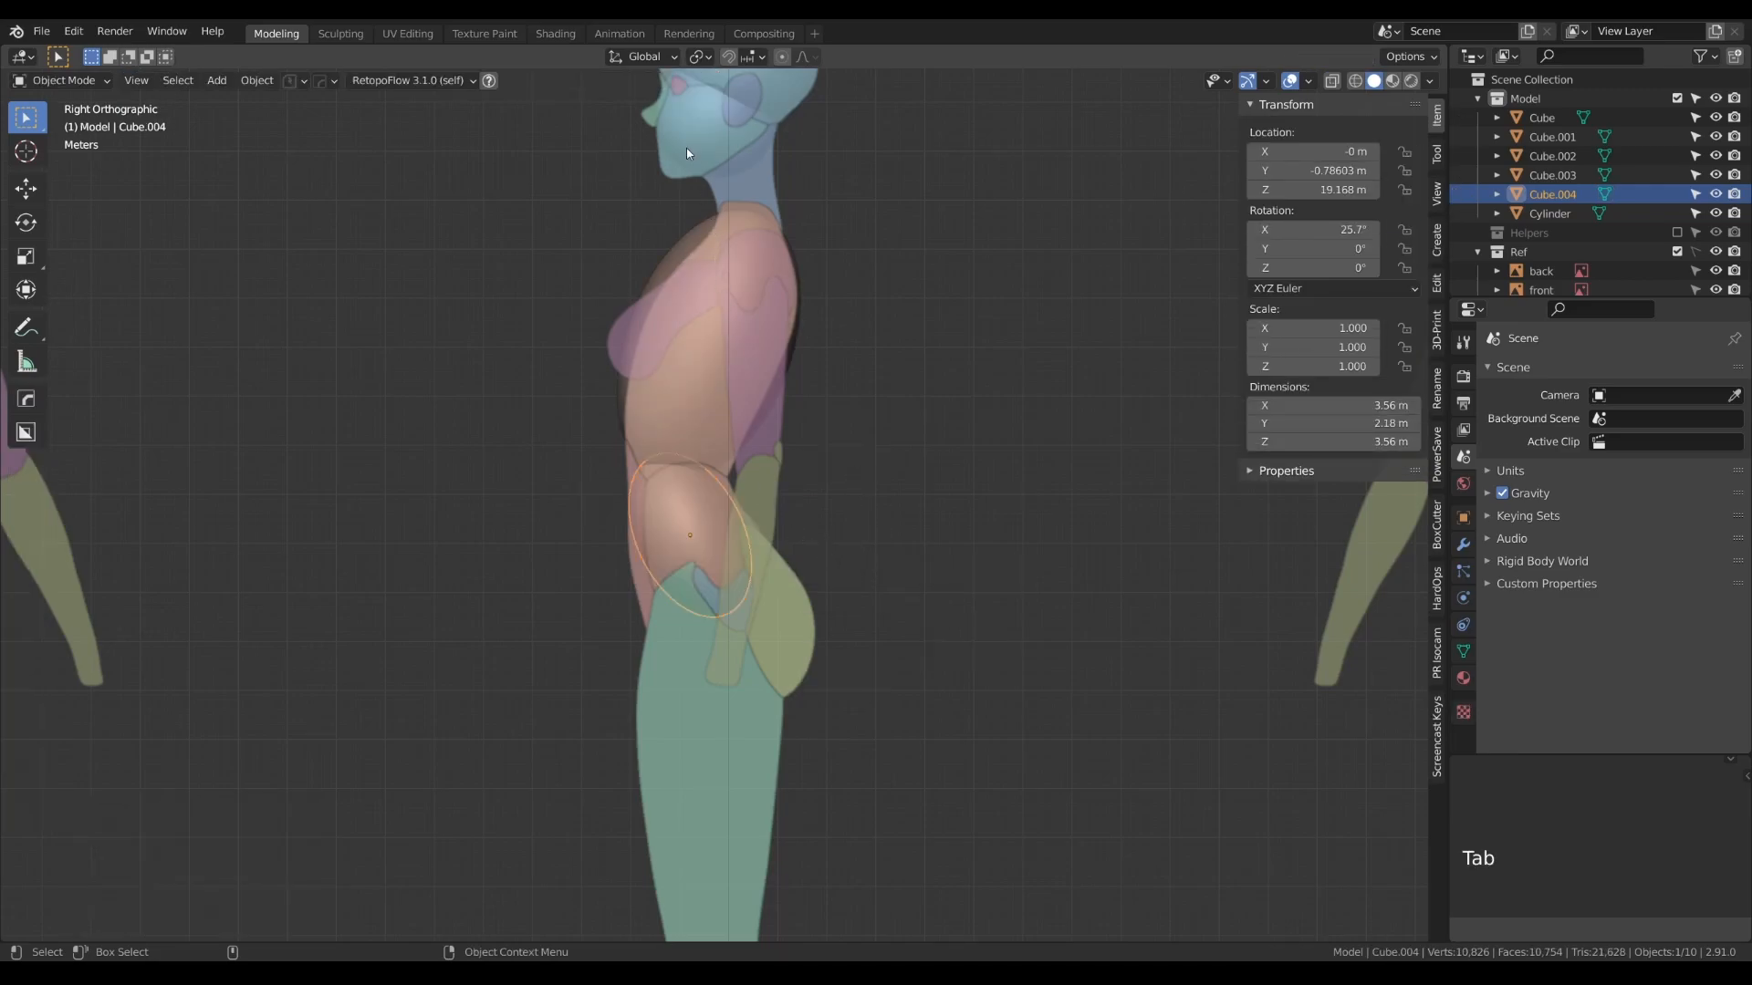
- Duplicate the jaw sphere and place the copy in front of the abdomen at about -1.96 m on Y and 19.27 m on Z
{"action": "left_click", "coordinate": [686, 152]}
{"action": "key", "text": "shift+d"}
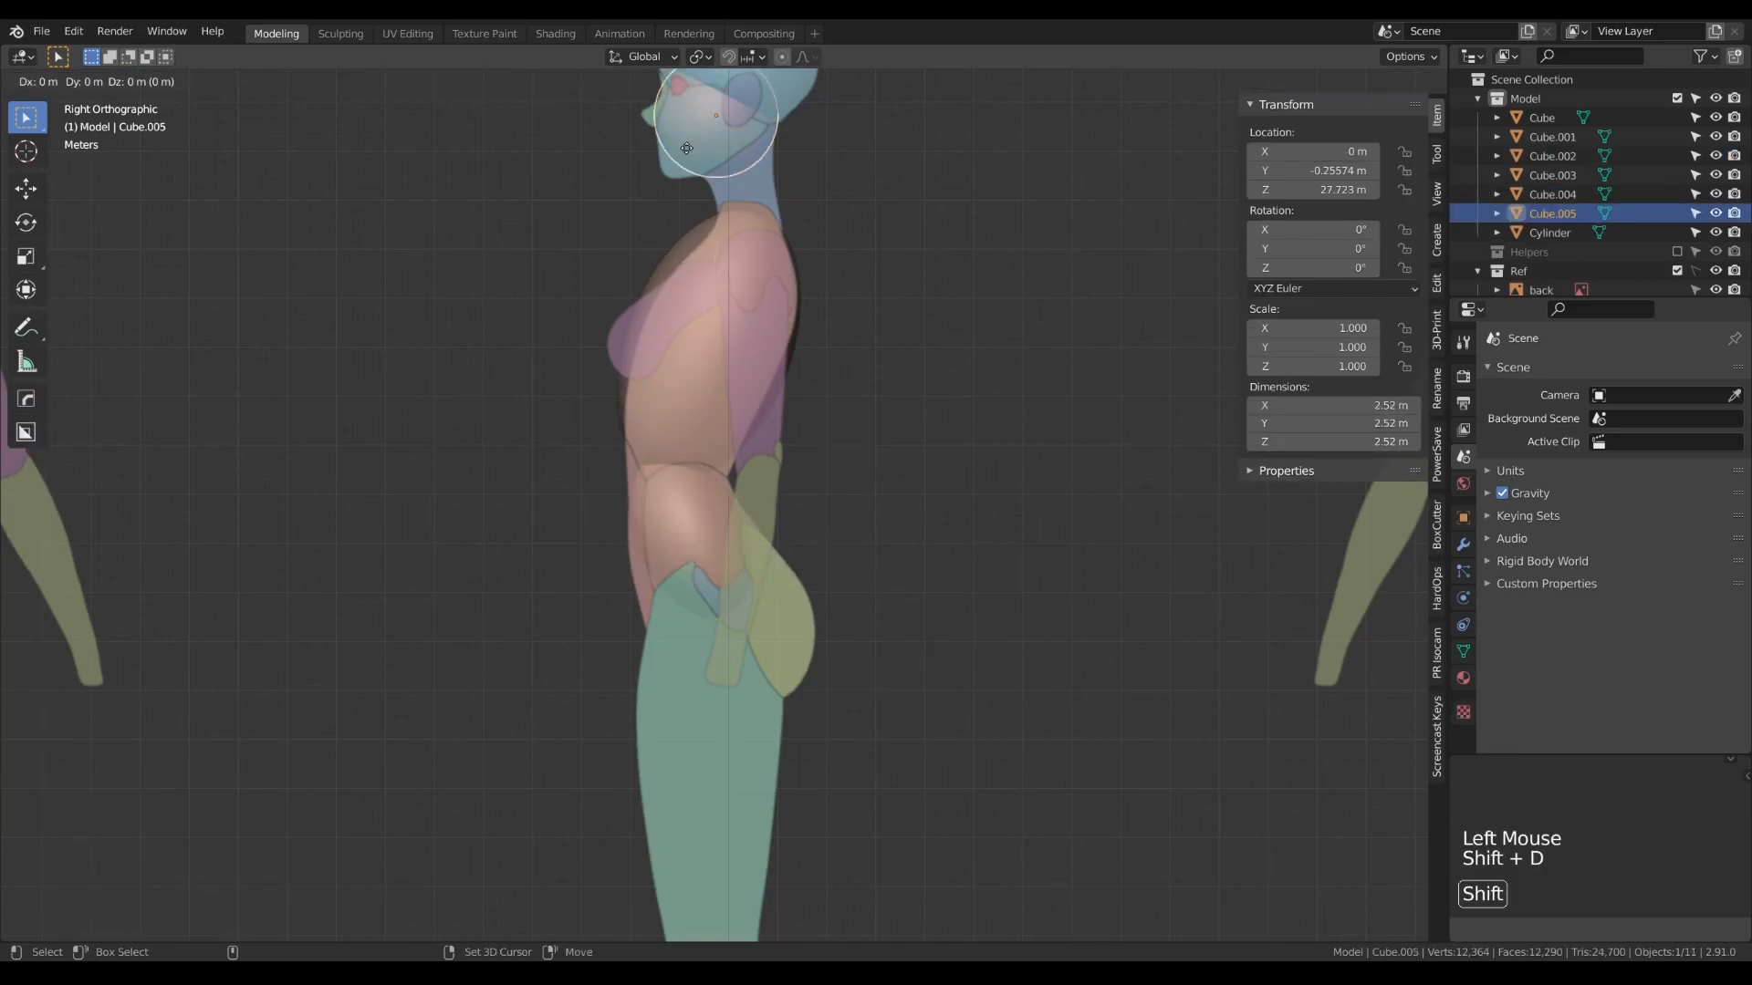
{"action": "key", "text": "g"}
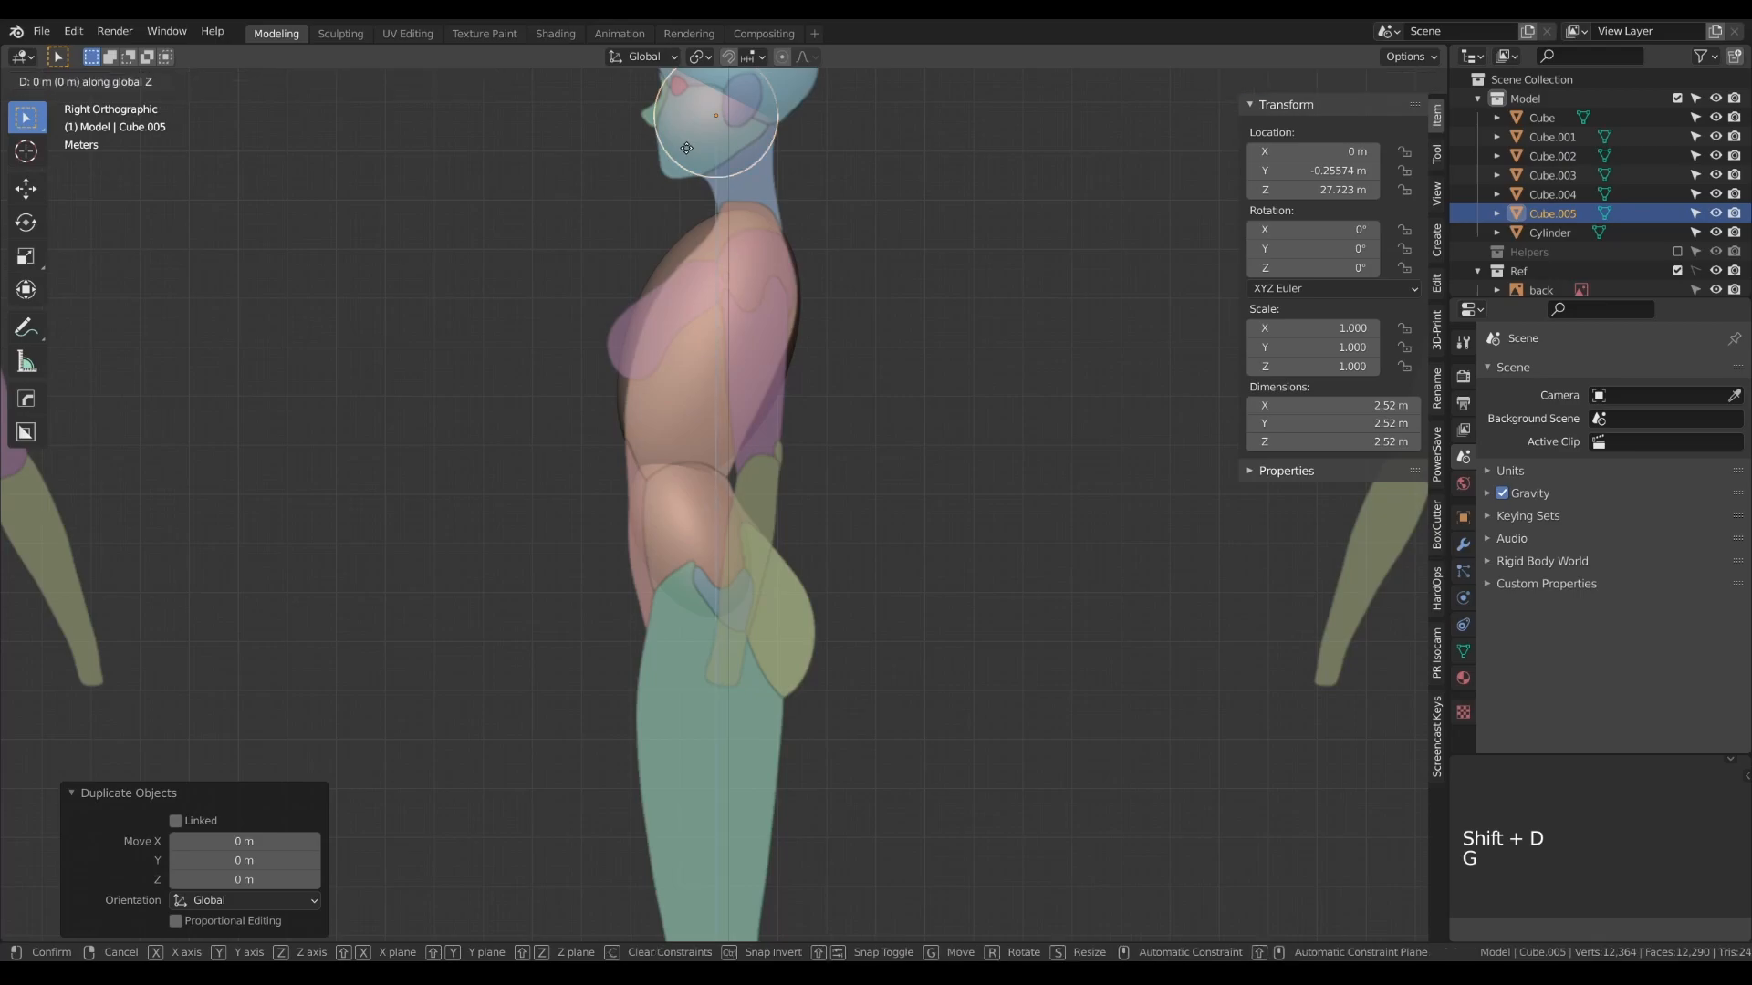
{"action": "left_click", "coordinate": [675, 563]}
{"action": "key", "text": "g"}
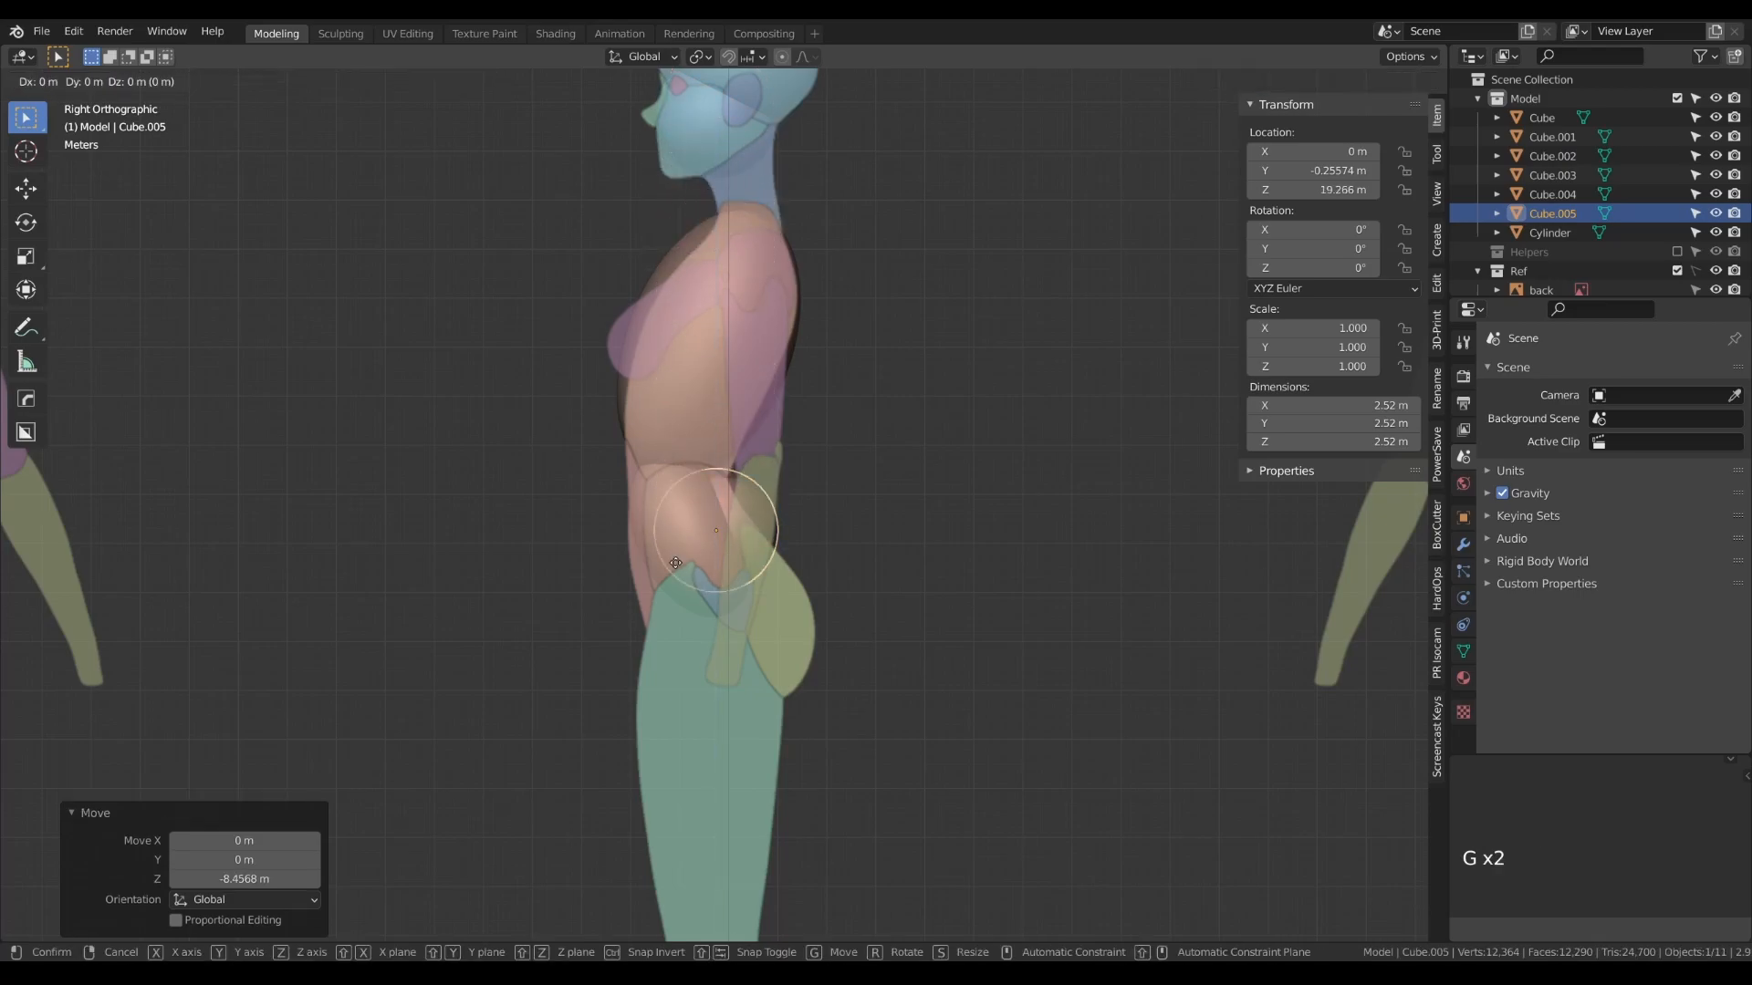
{"action": "left_click", "coordinate": [598, 581]}
- Enlarge the abdomen sphere's mesh to about 4.38 m across and flatten it along Y to about 0.81 m
{"action": "key", "text": "Tab"}
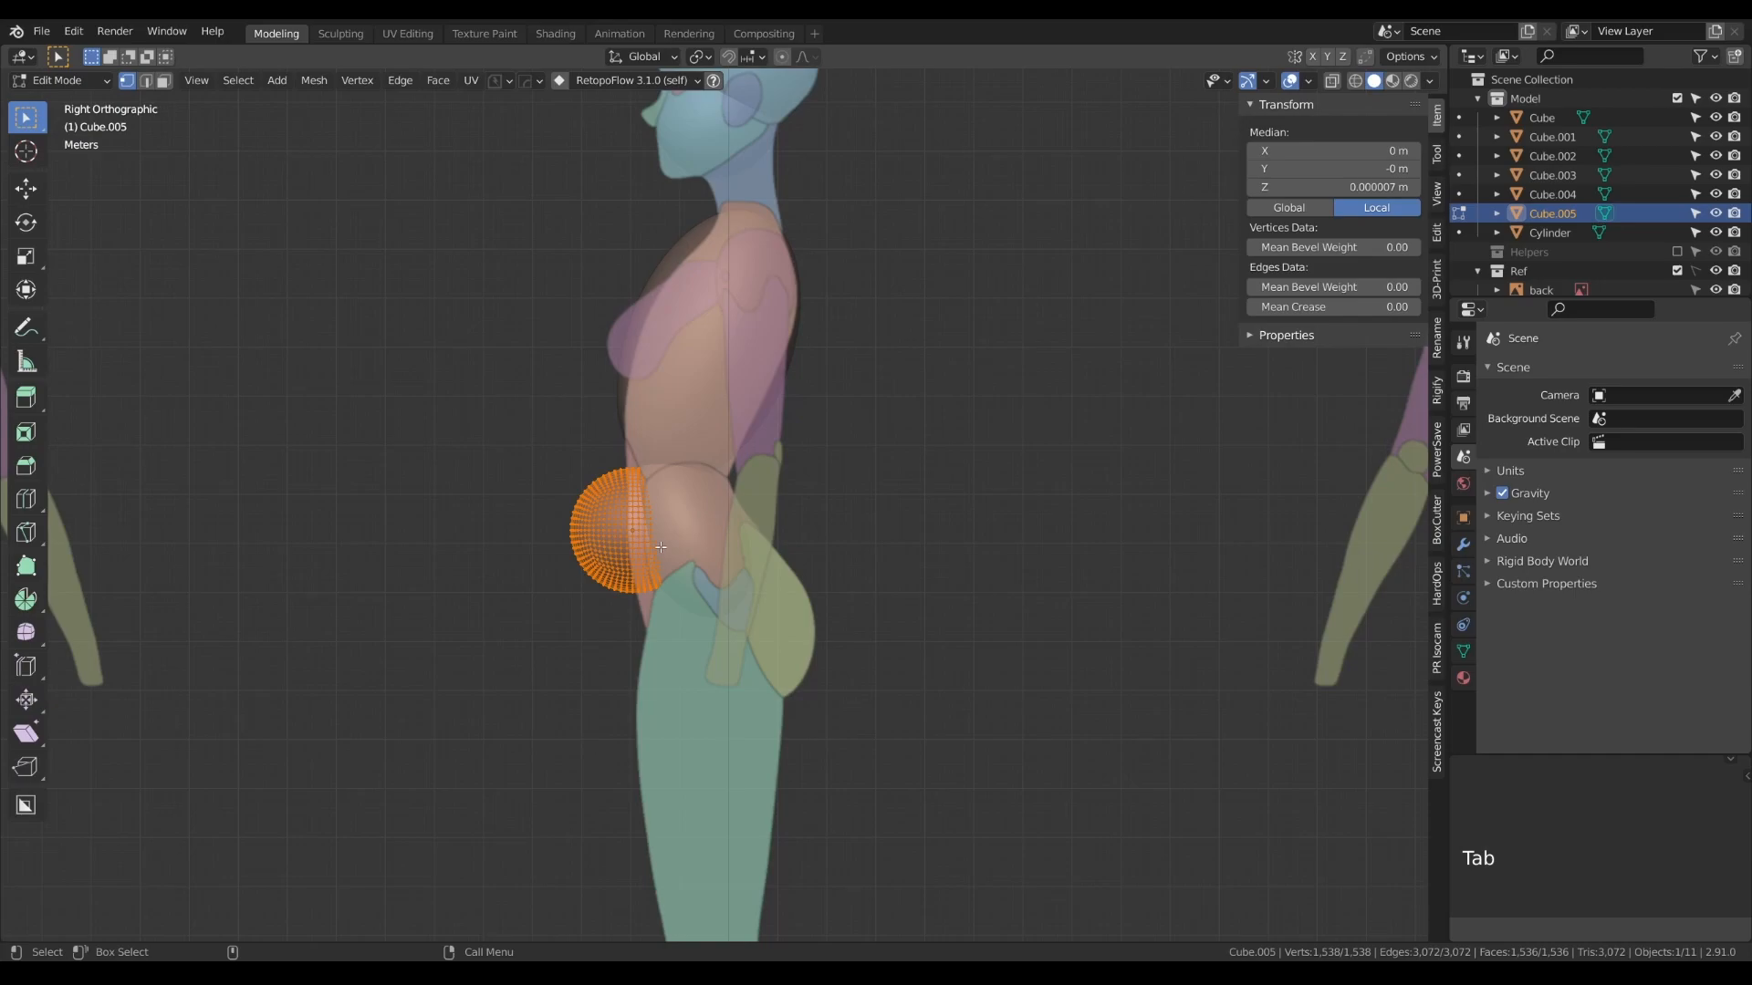
{"action": "key", "text": "s"}
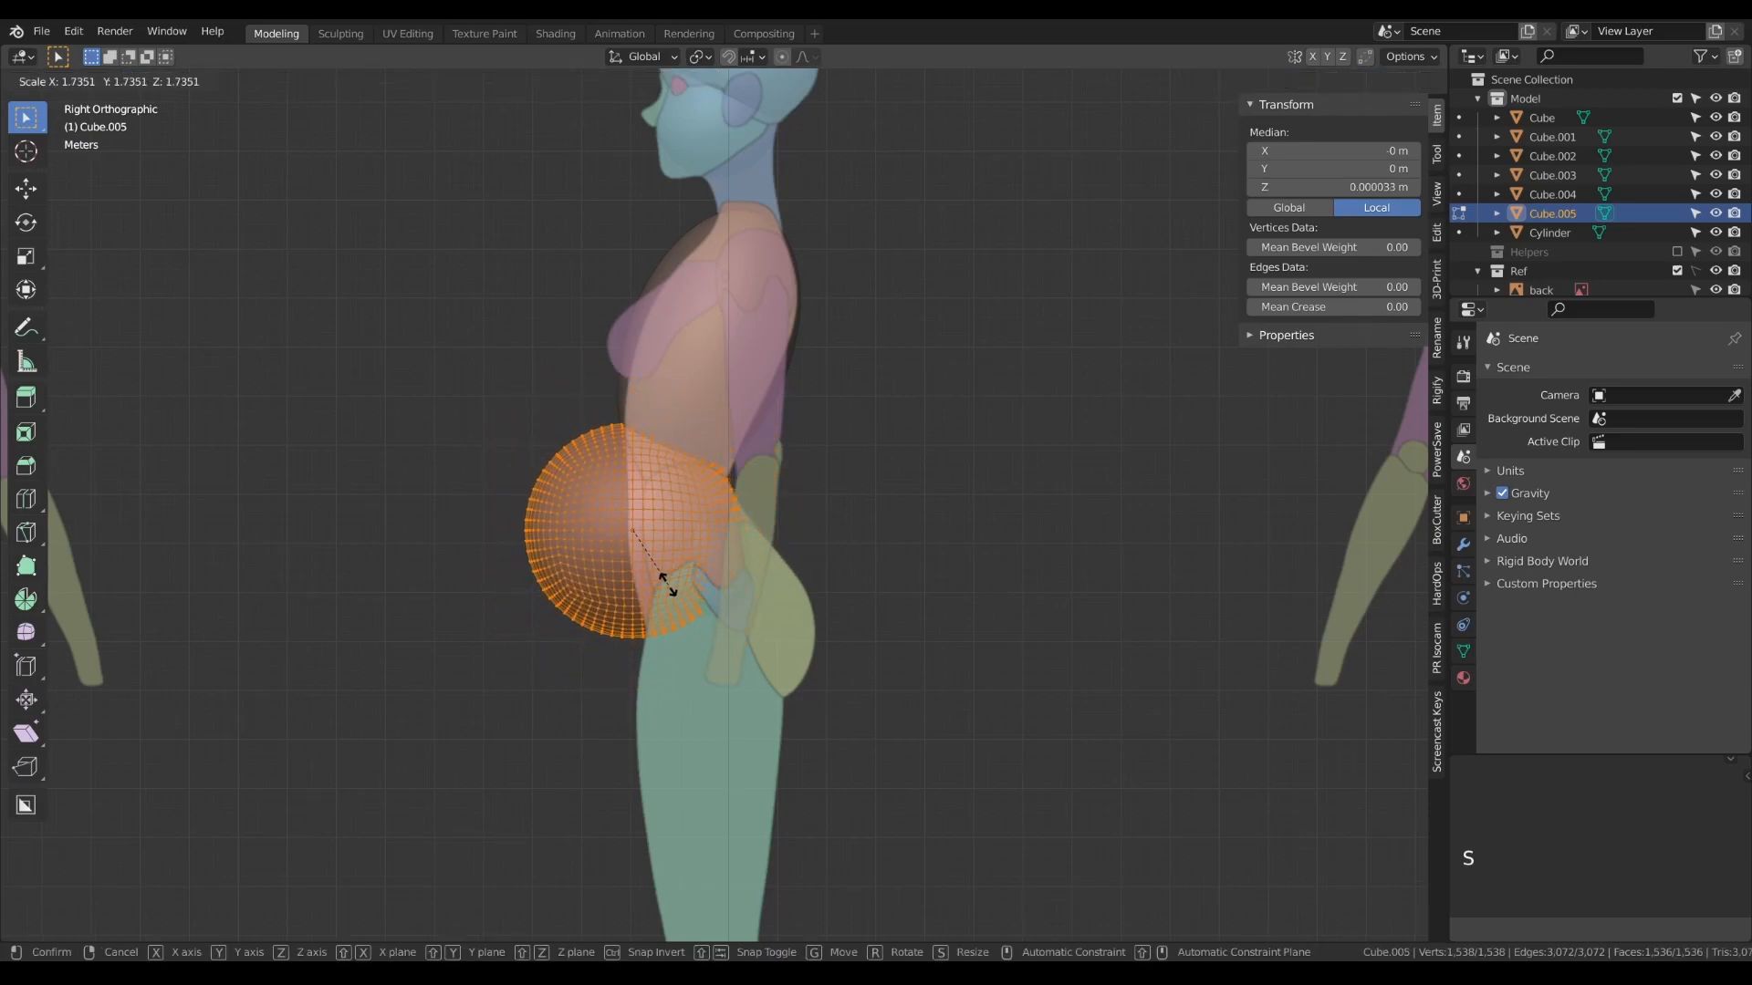
{"action": "left_click", "coordinate": [668, 585]}
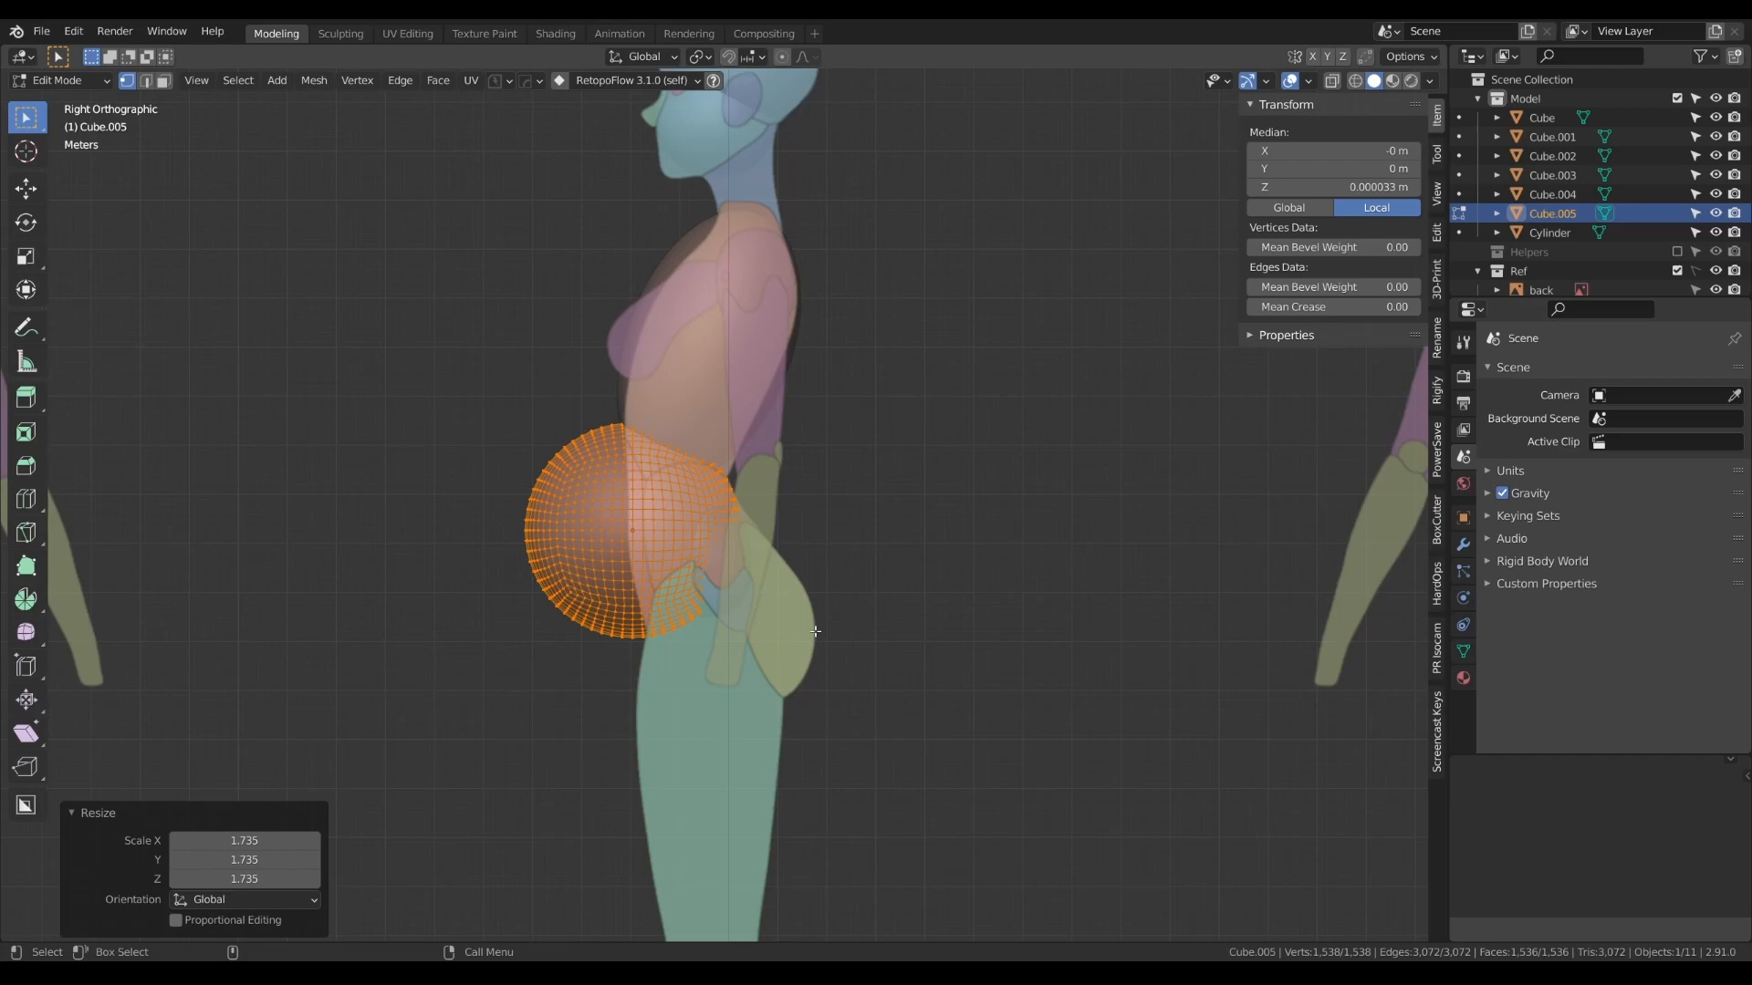
{"action": "key", "text": "s"}
{"action": "key", "text": "y"}
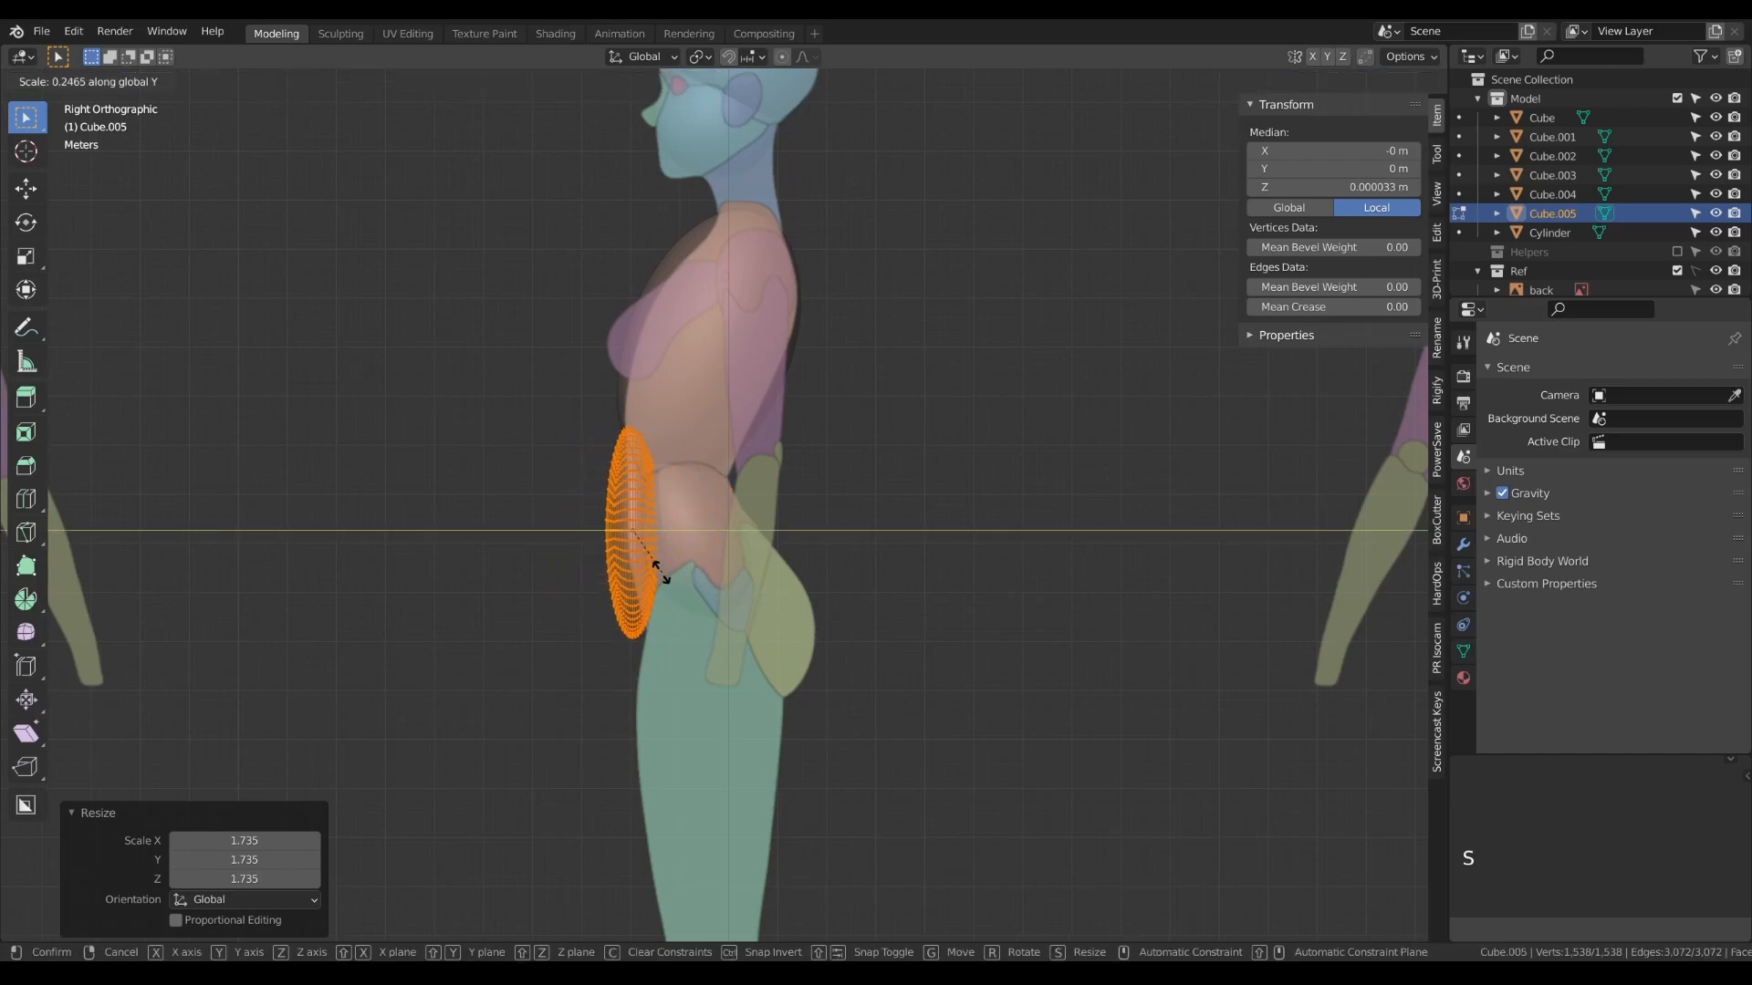
{"action": "left_click", "coordinate": [646, 564]}
{"action": "key", "text": "Tab"}
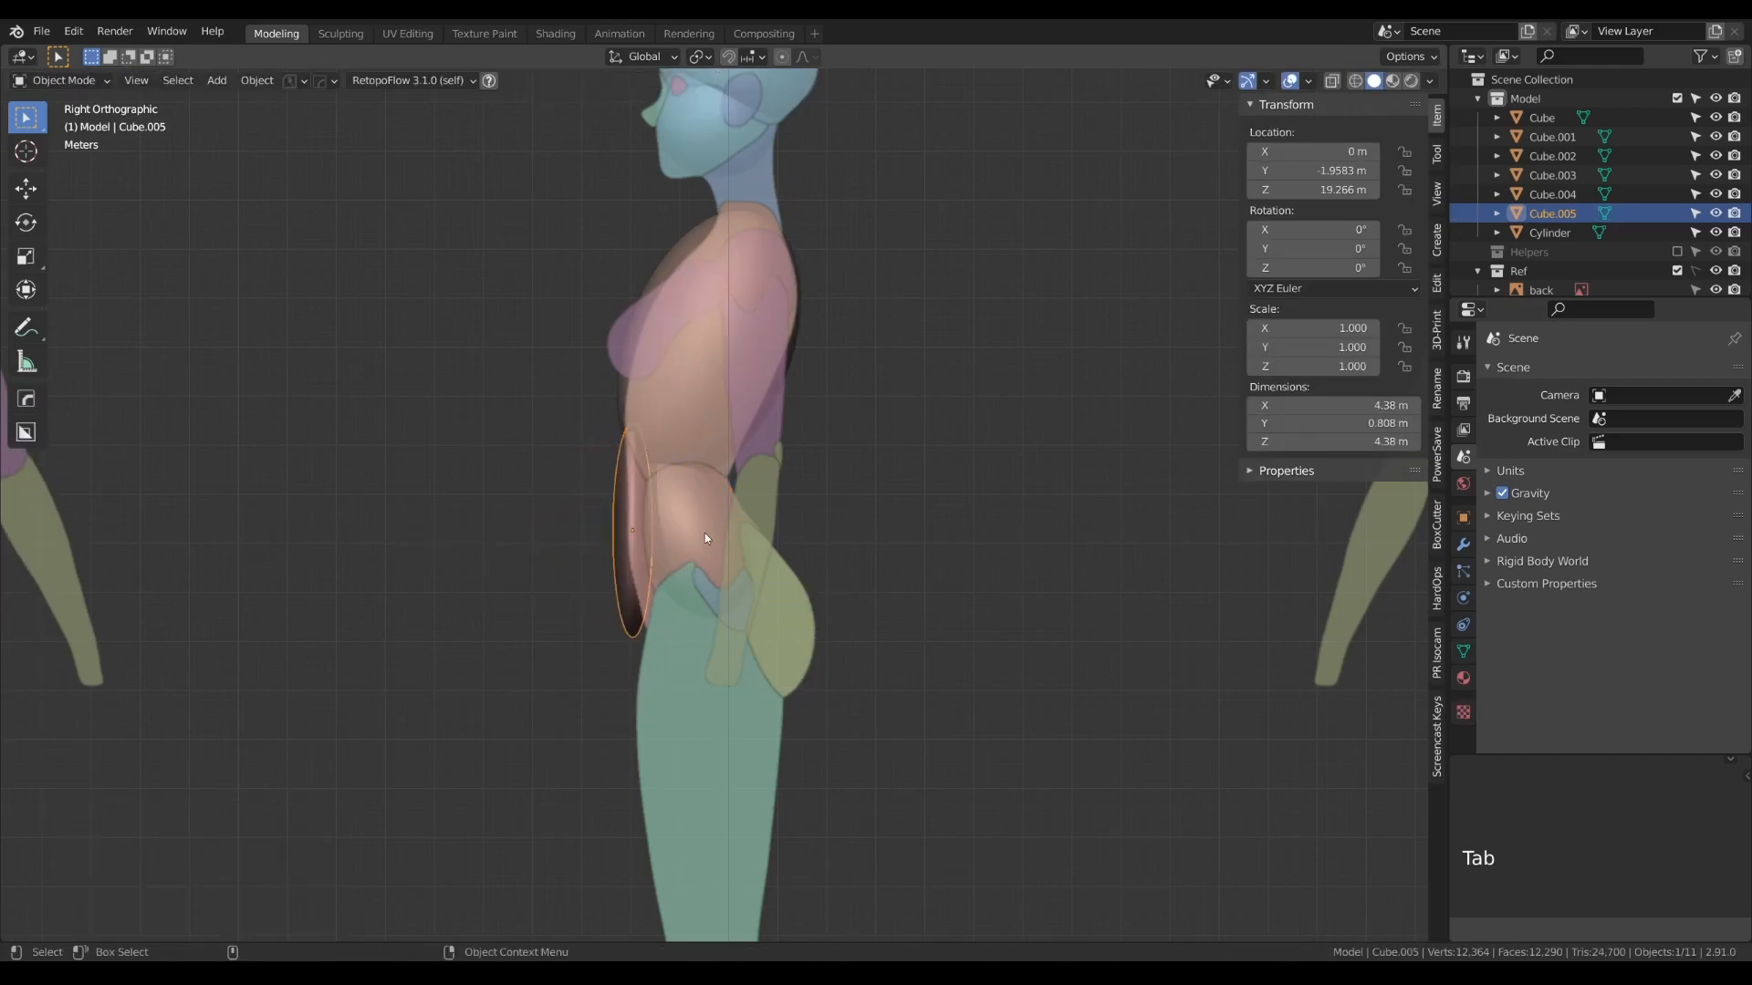
- In the front view, narrow the abdomen shape's mesh along X to about 2.02 m and lower the object to about 18.74 m on Z
{"action": "key", "text": "KP_1"}
{"action": "key", "text": "Tab"}
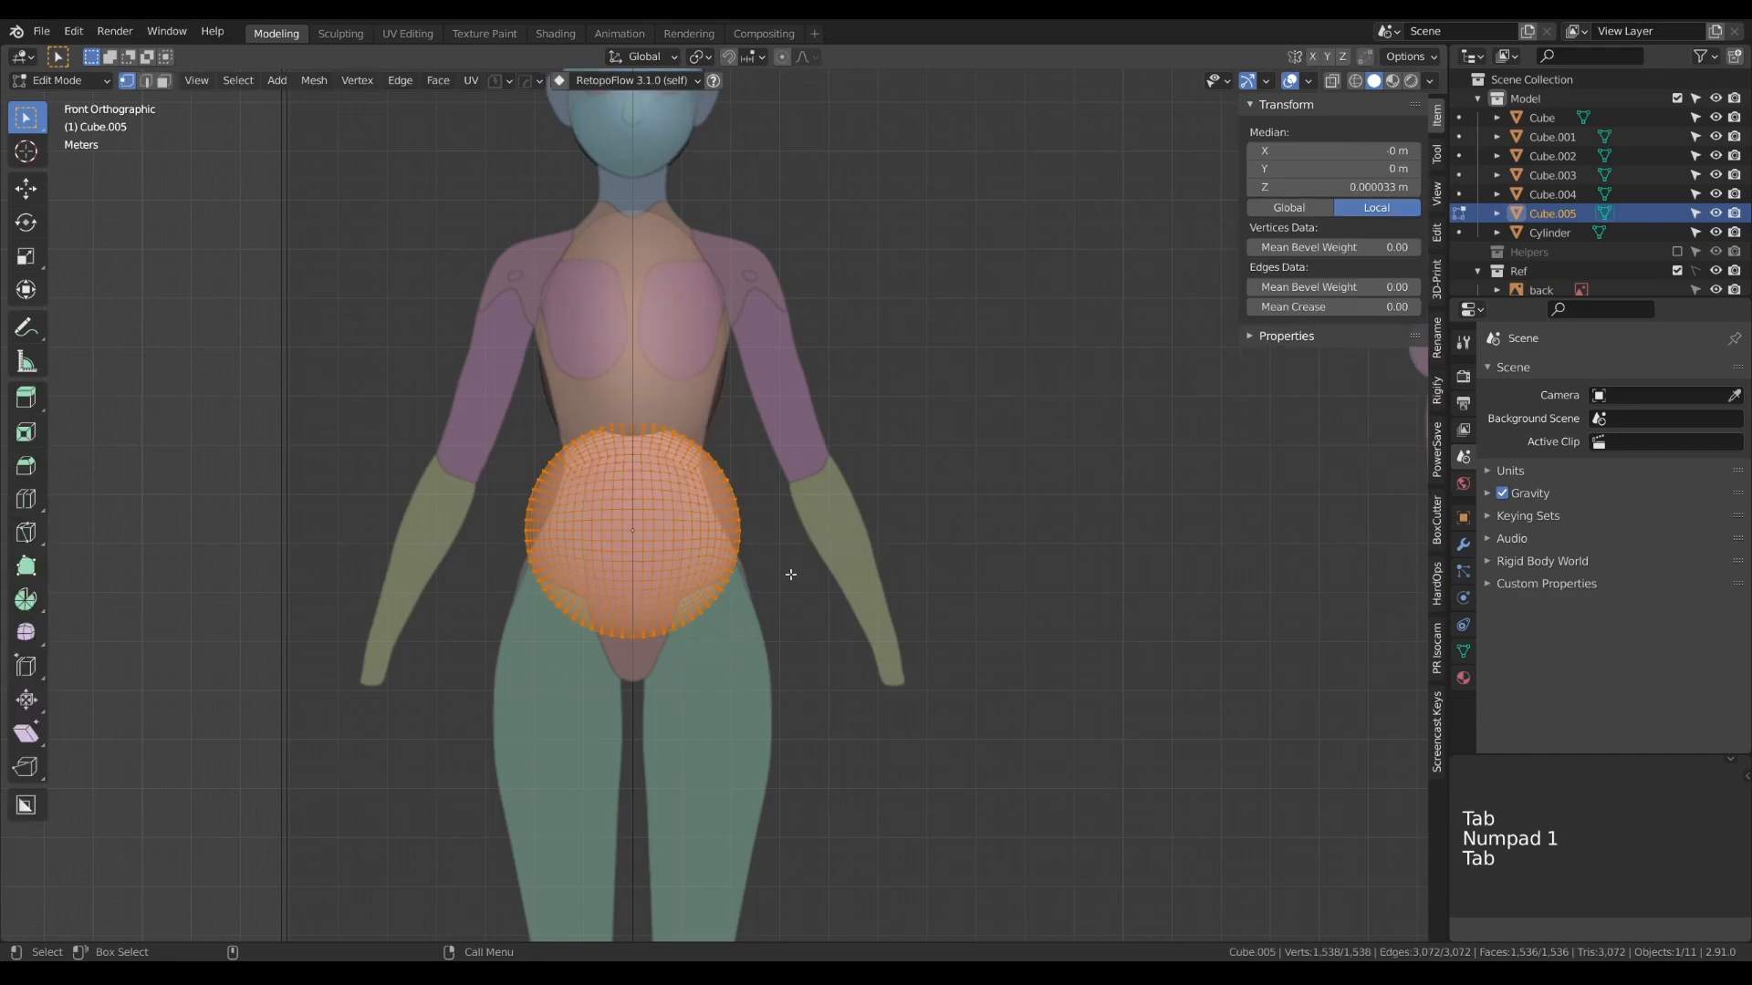
{"action": "key", "text": "s"}
{"action": "key", "text": "x"}
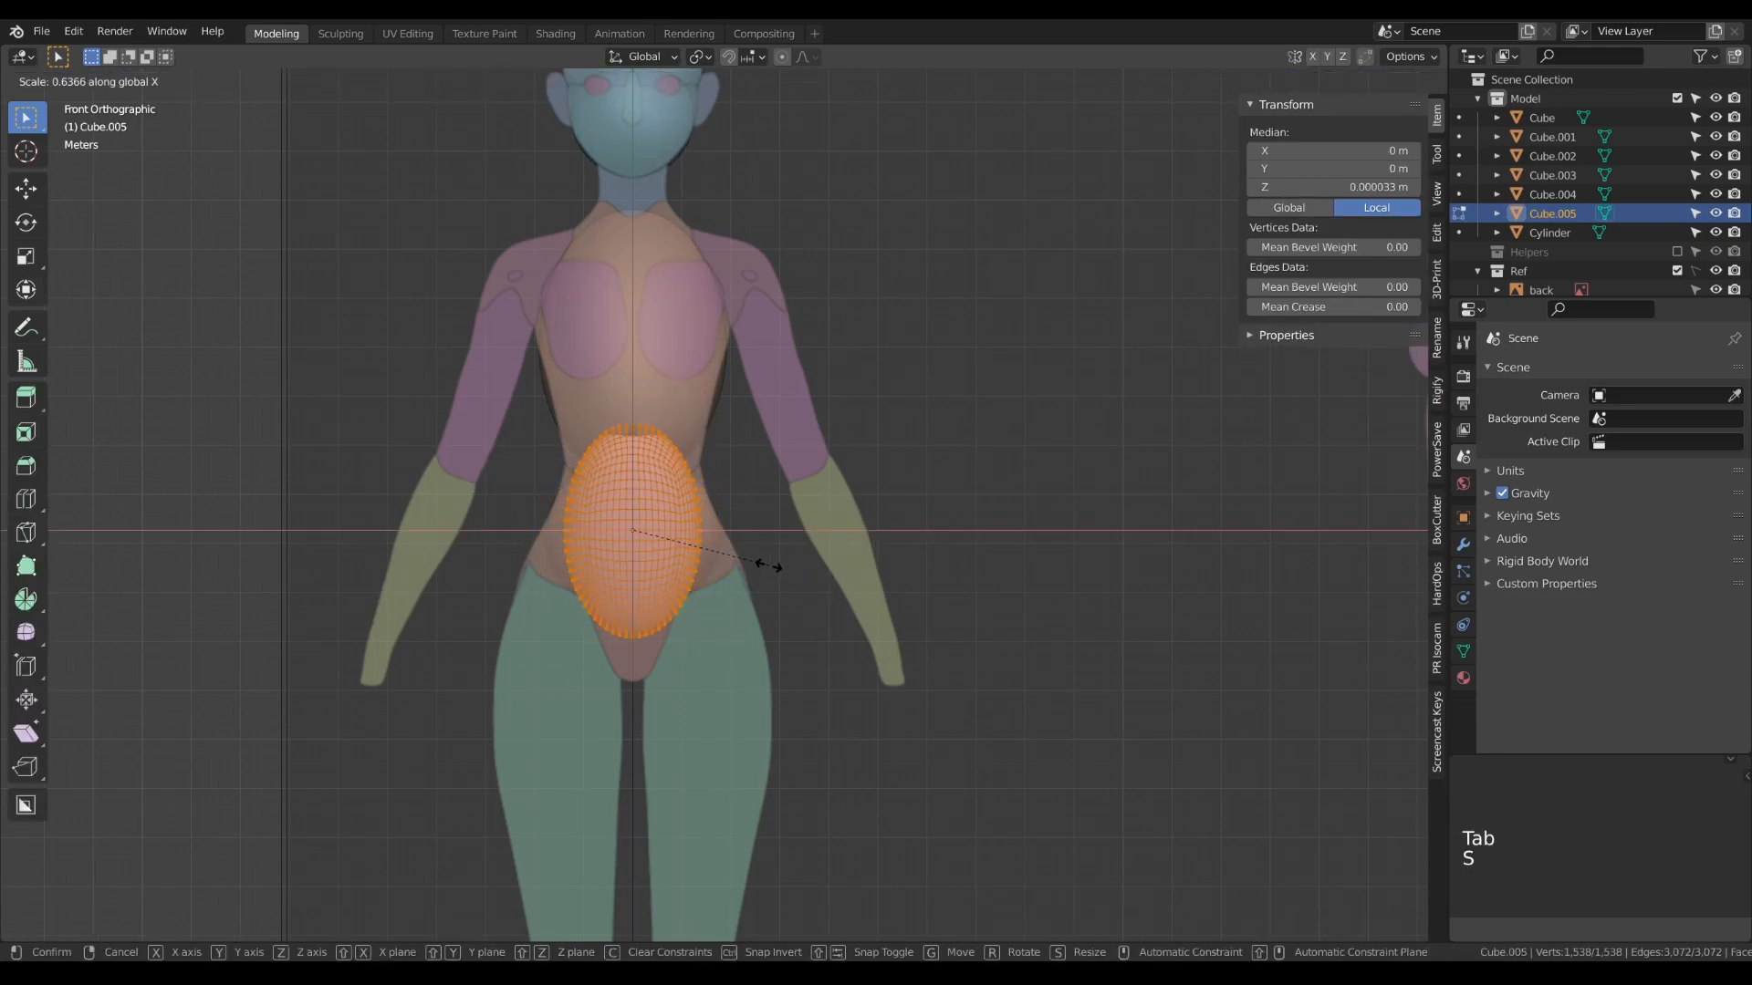
{"action": "left_click", "coordinate": [721, 550]}
{"action": "key", "text": "Tab"}
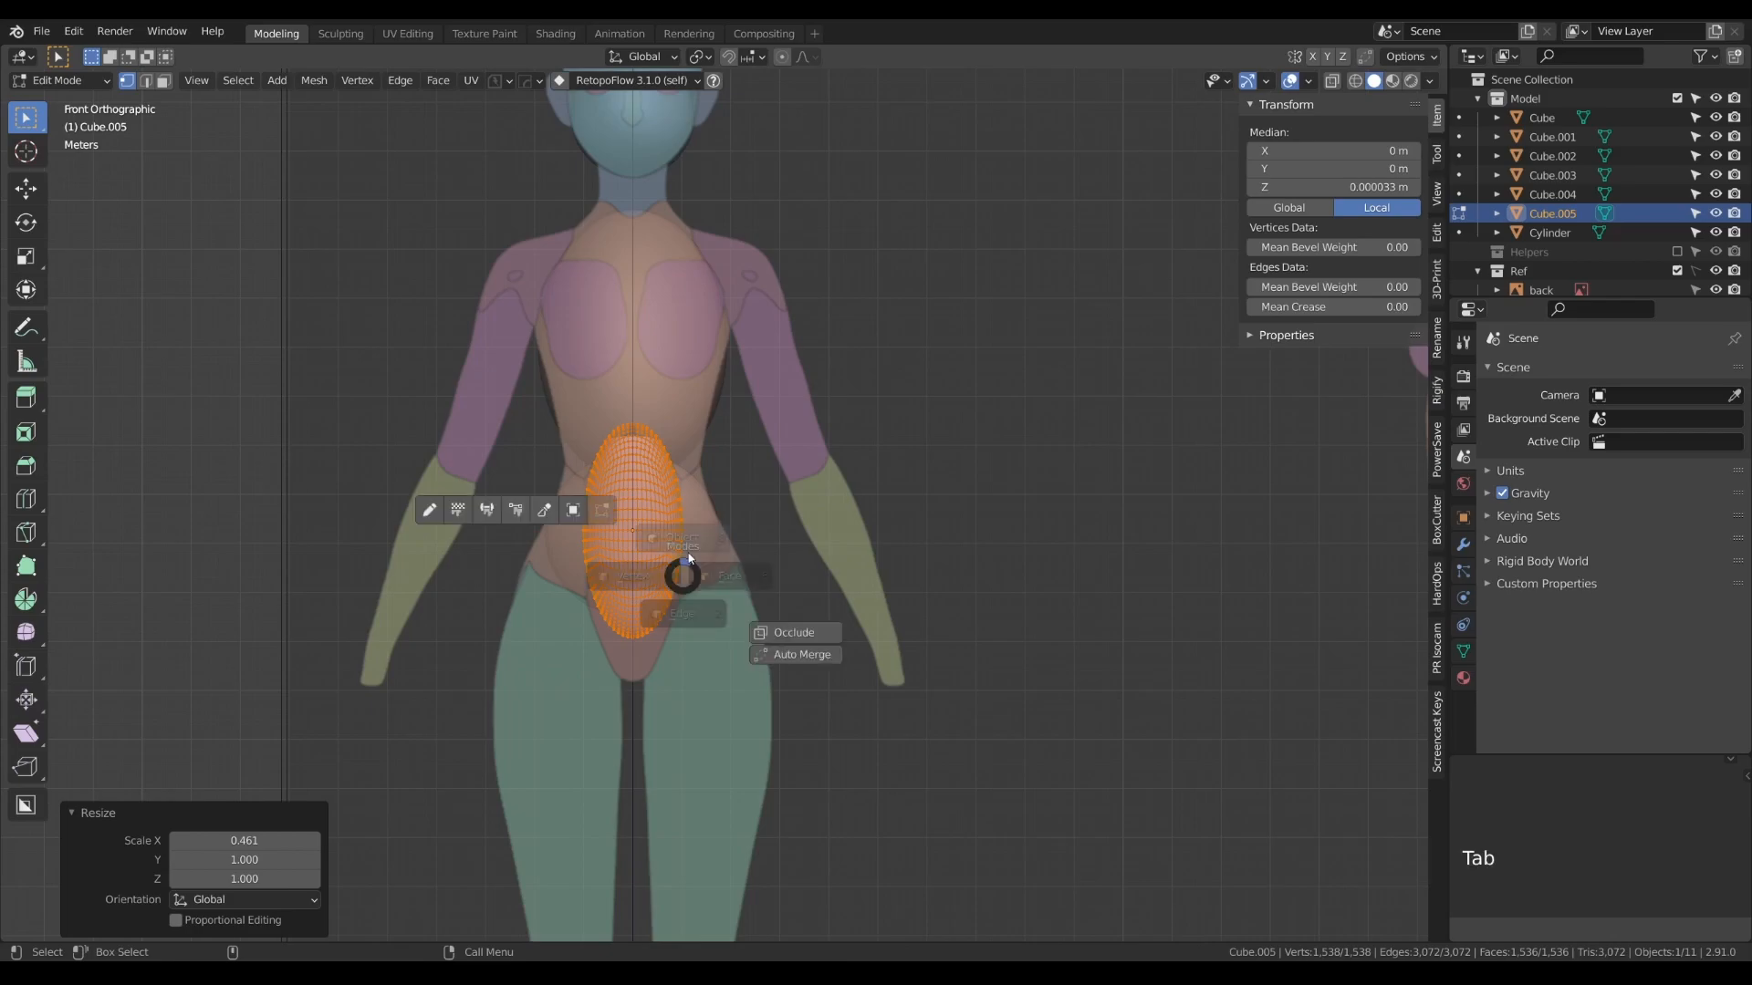
{"action": "key", "text": "g"}
{"action": "key", "text": "z"}
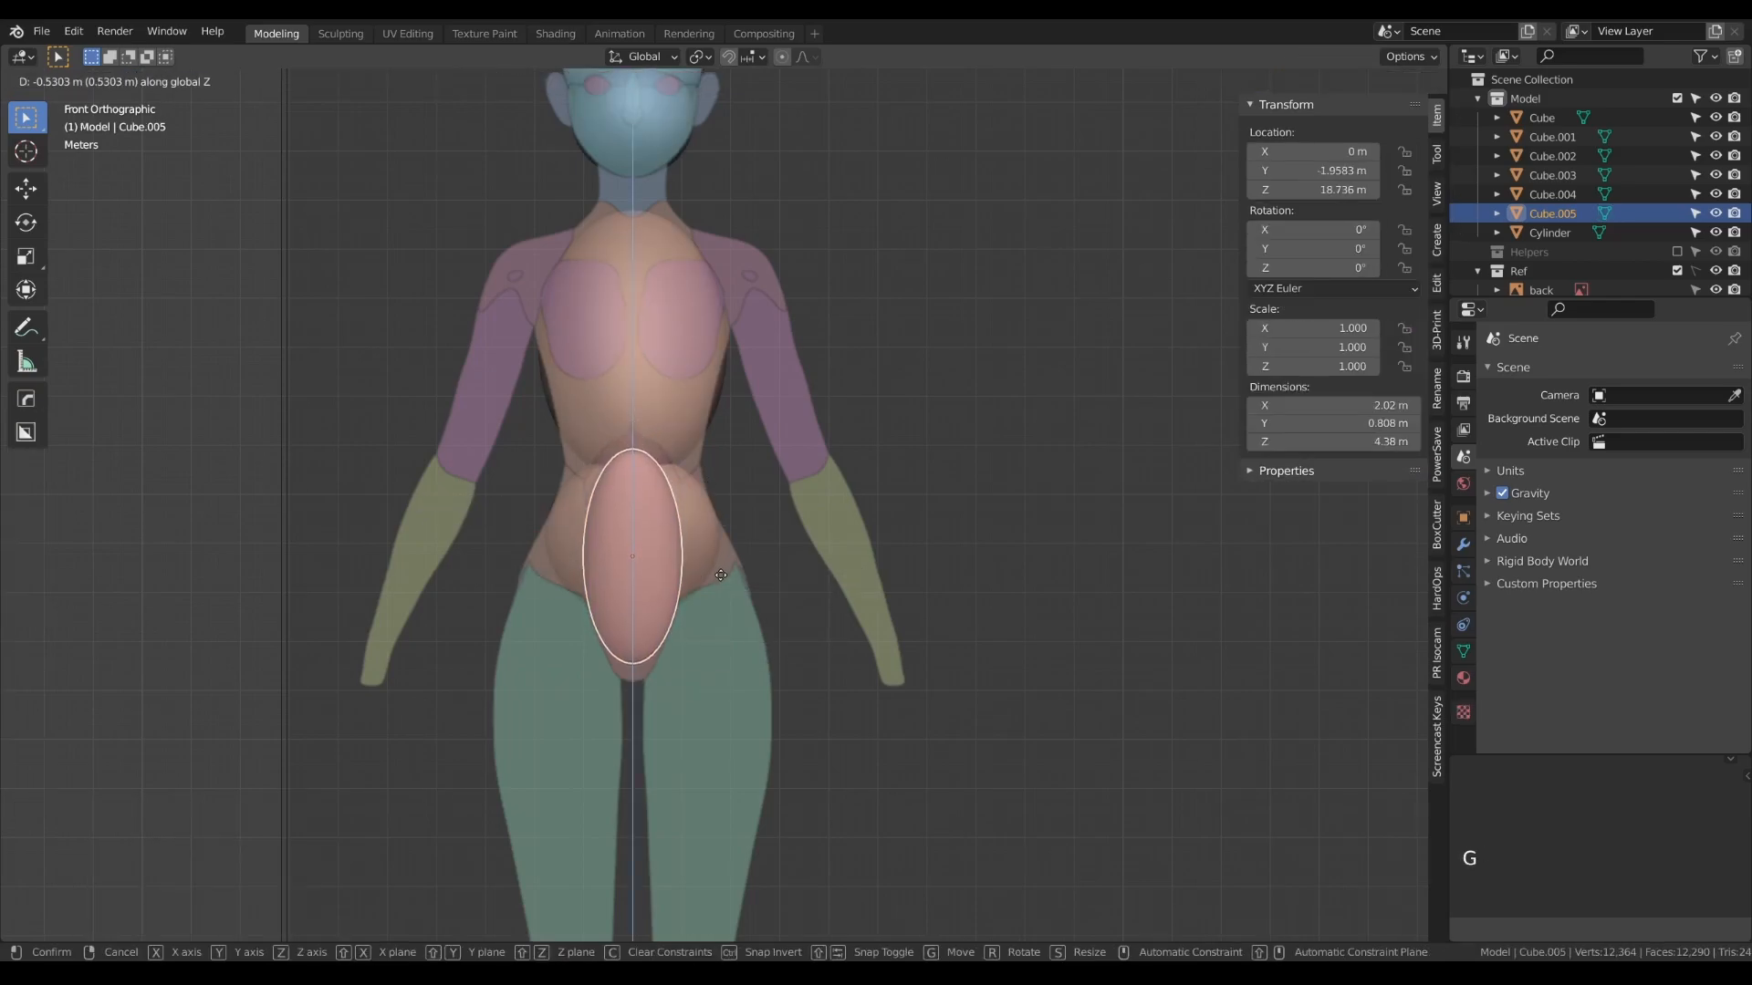
{"action": "left_click", "coordinate": [721, 573]}
- Stretch the abdomen shape's mesh along Z to about 5.17 m and narrow it along X to about 1.82 m
{"action": "key", "text": "Tab"}
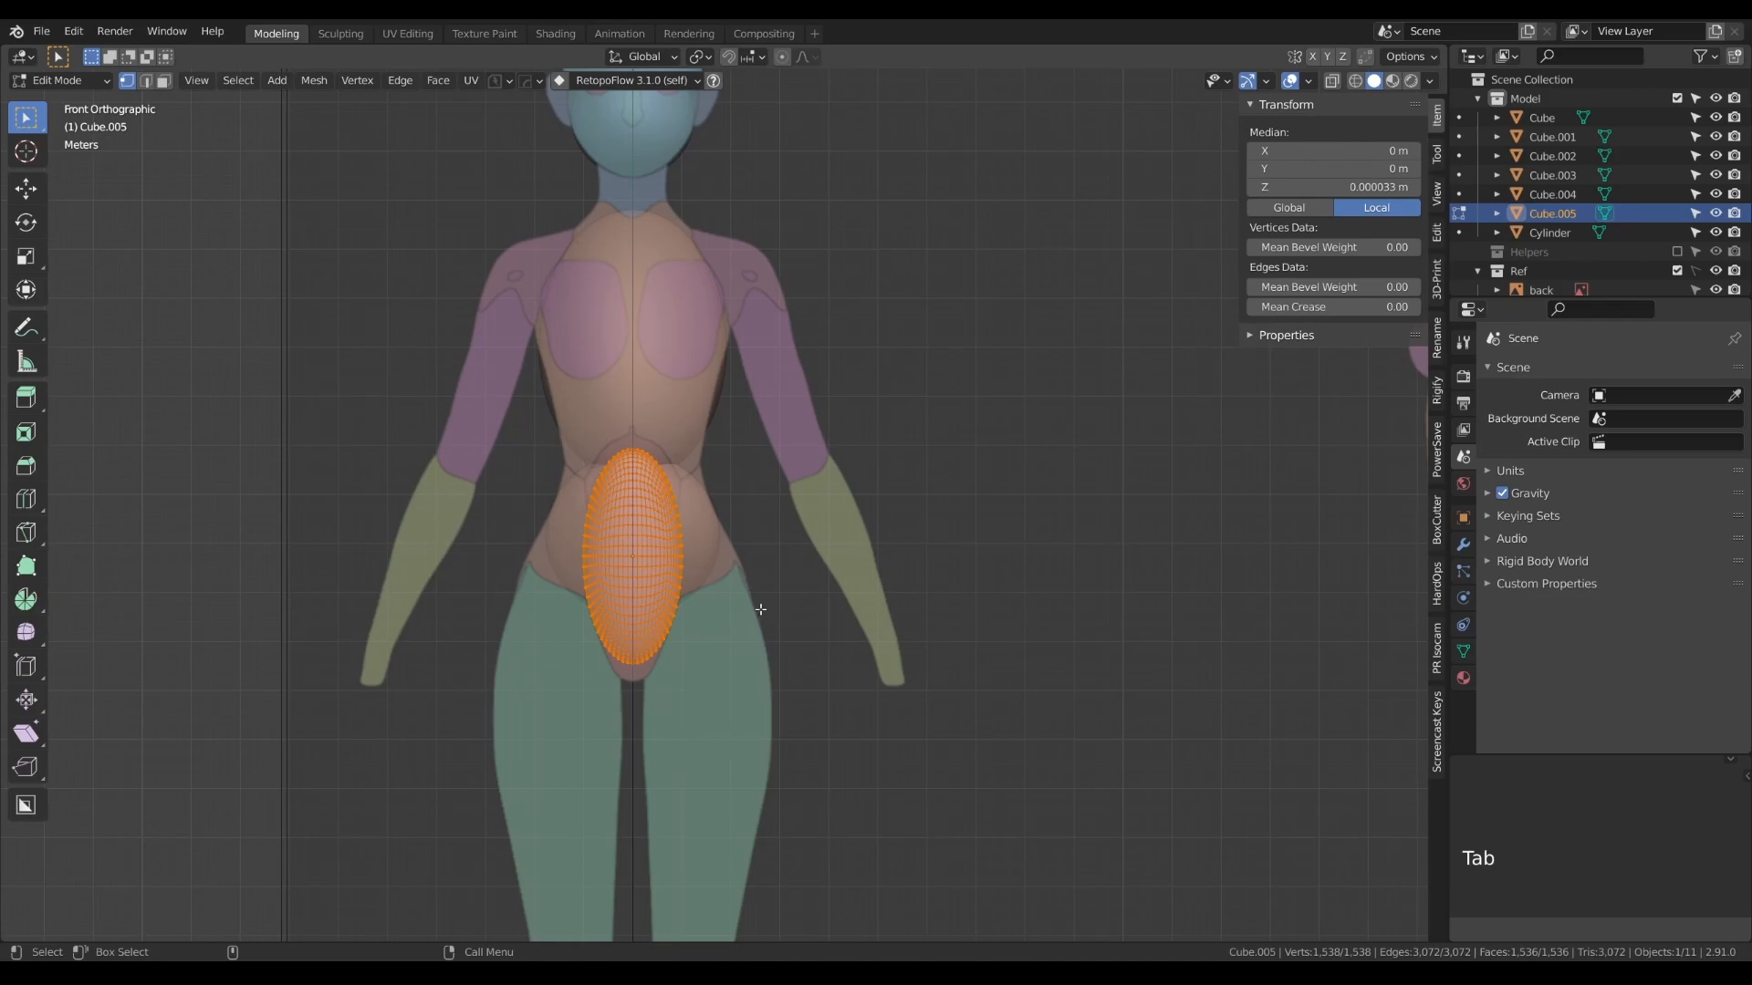
{"action": "key", "text": "s"}
{"action": "key", "text": "z"}
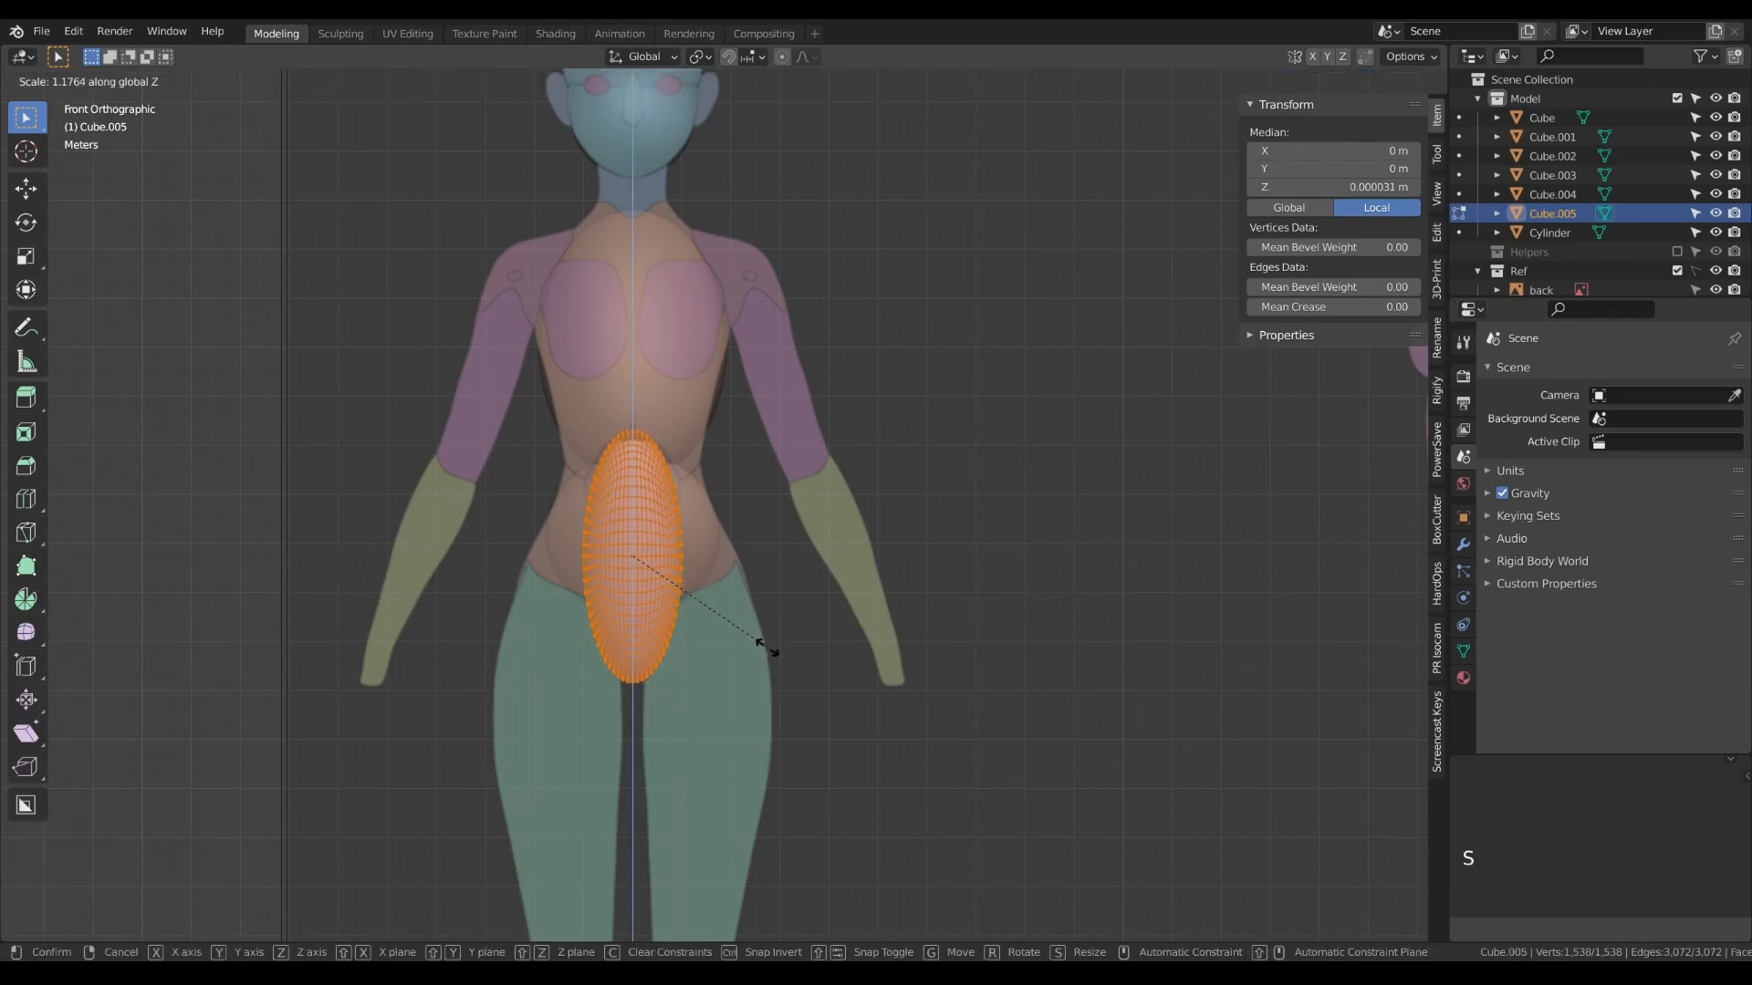
{"action": "left_click", "coordinate": [771, 649]}
{"action": "key", "text": "s"}
{"action": "key", "text": "x"}
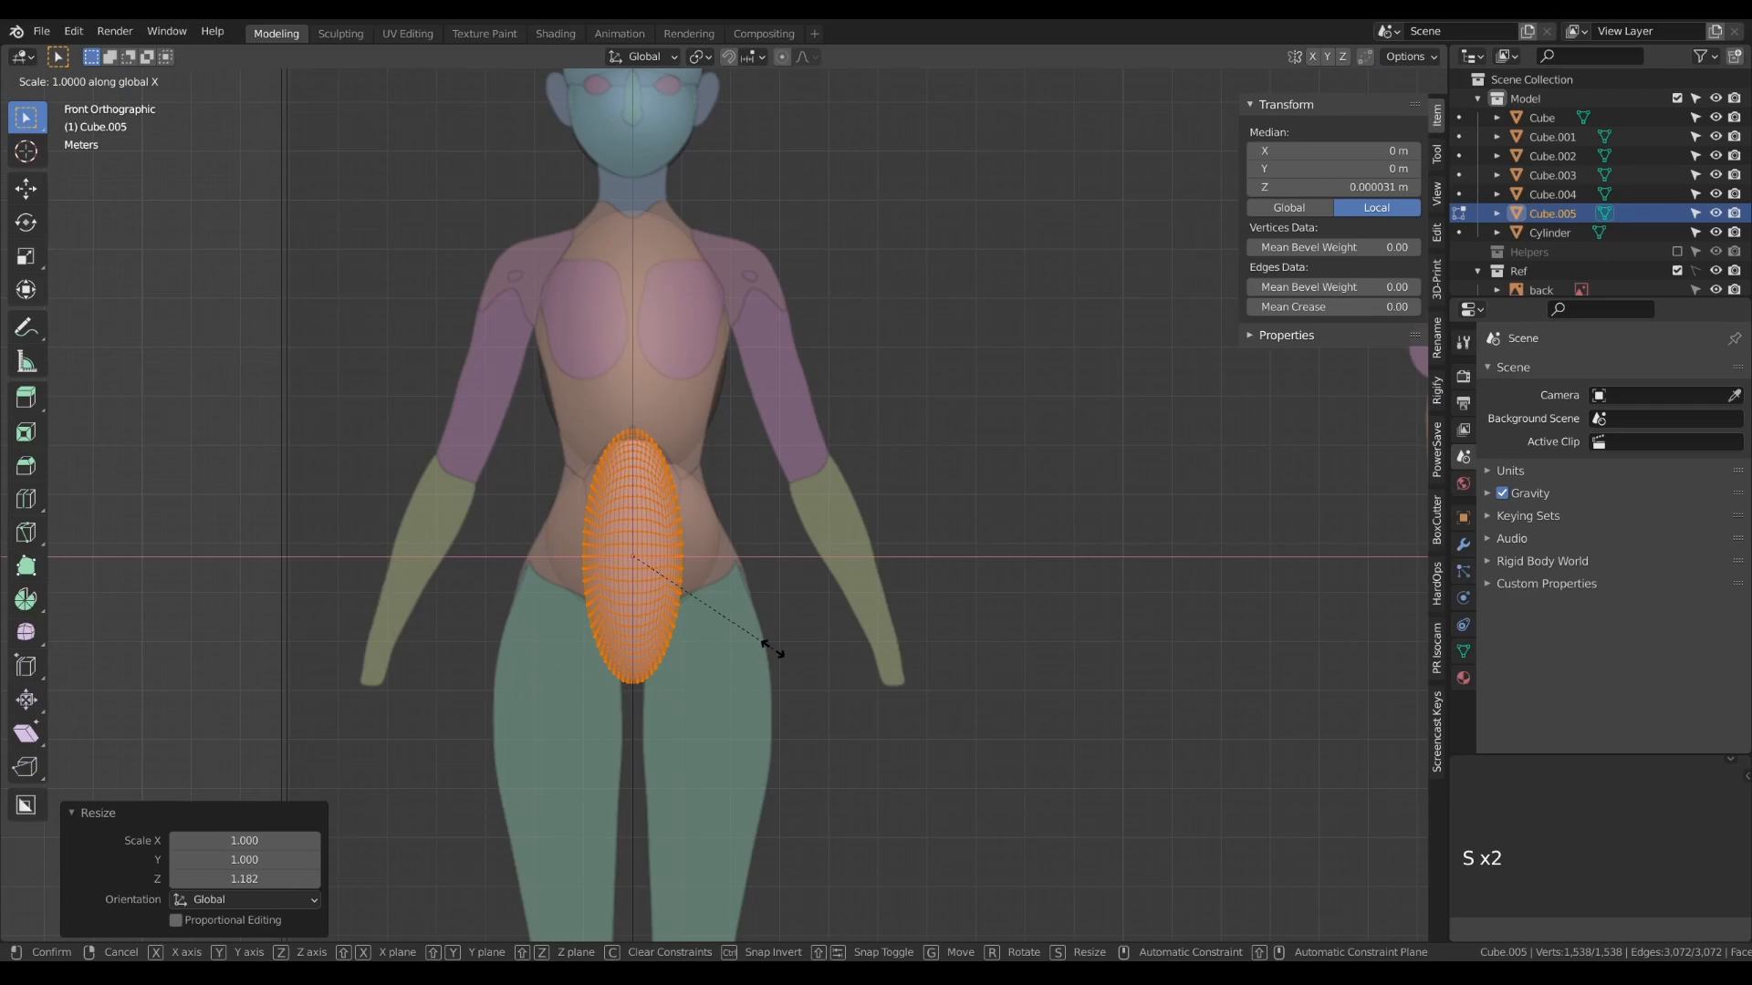
{"action": "left_click", "coordinate": [757, 648]}
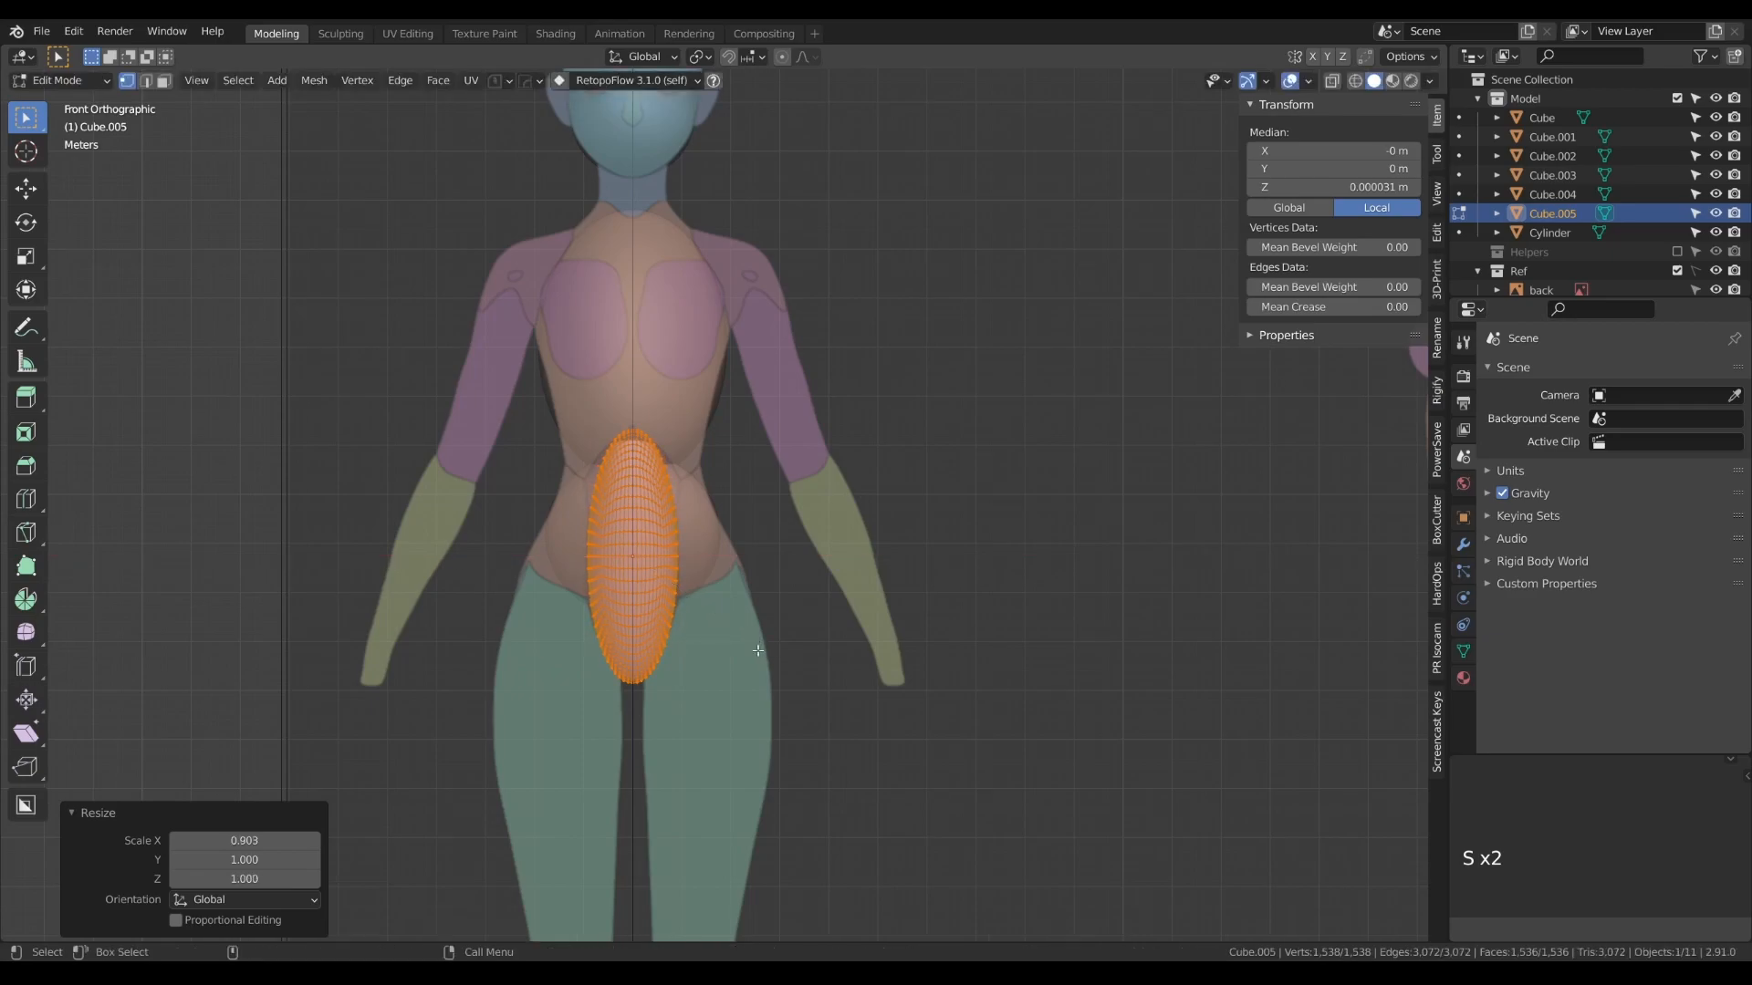
{"action": "key", "text": "Tab"}
- Raise the abdomen shape in the front view to about 18.78 m on Z
{"action": "key", "text": "g"}
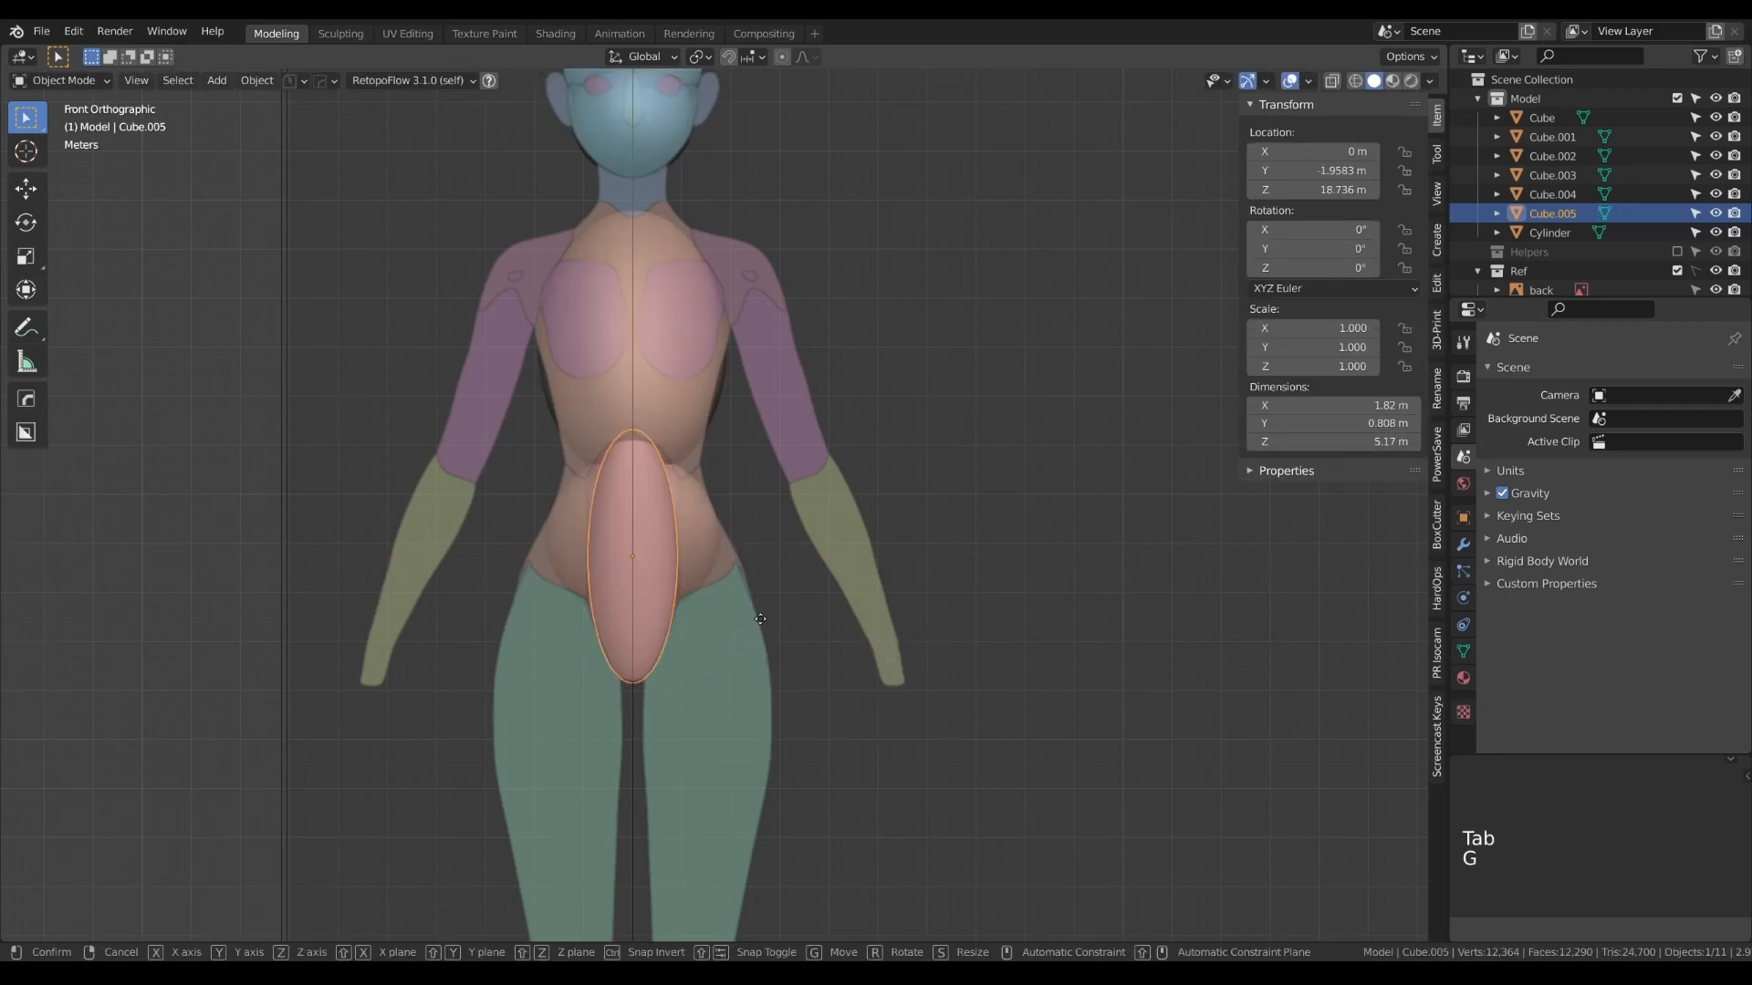
{"action": "key", "text": "z"}
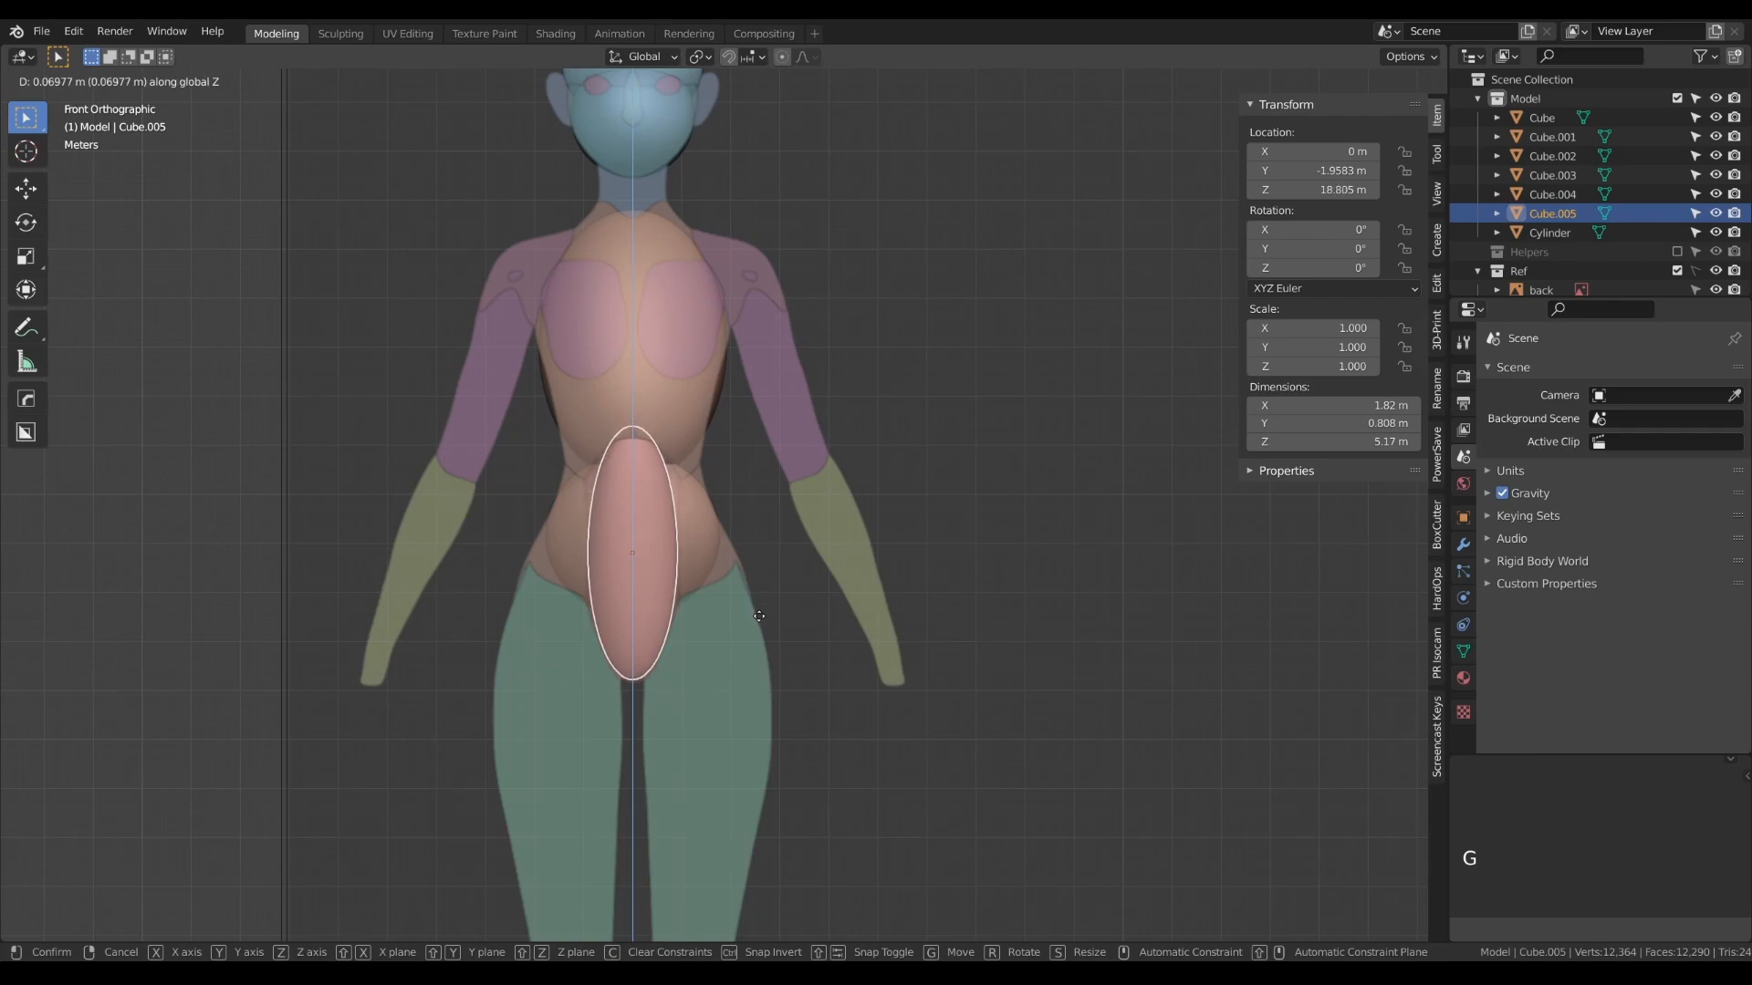
{"action": "left_click", "coordinate": [760, 623]}
- In the side view, tilt the abdomen shape by about 7.33° and move it back to about -1.75 m on Y
{"action": "key", "text": "KP_3"}
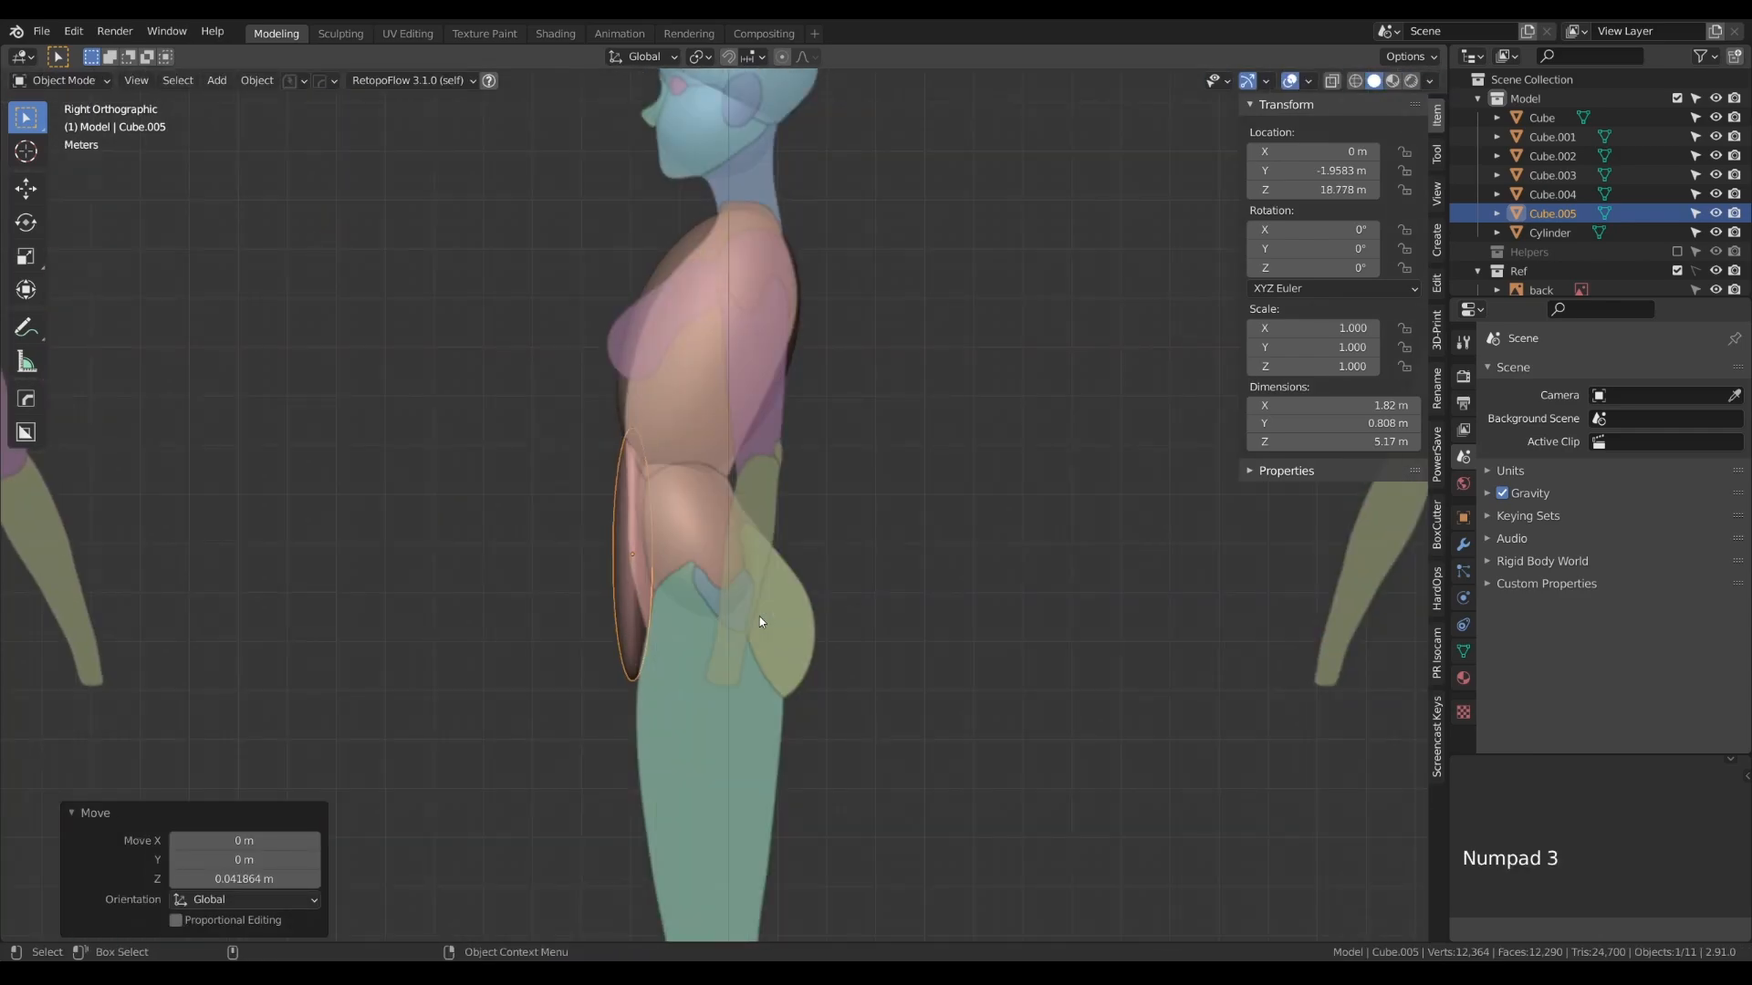
{"action": "key", "text": "r"}
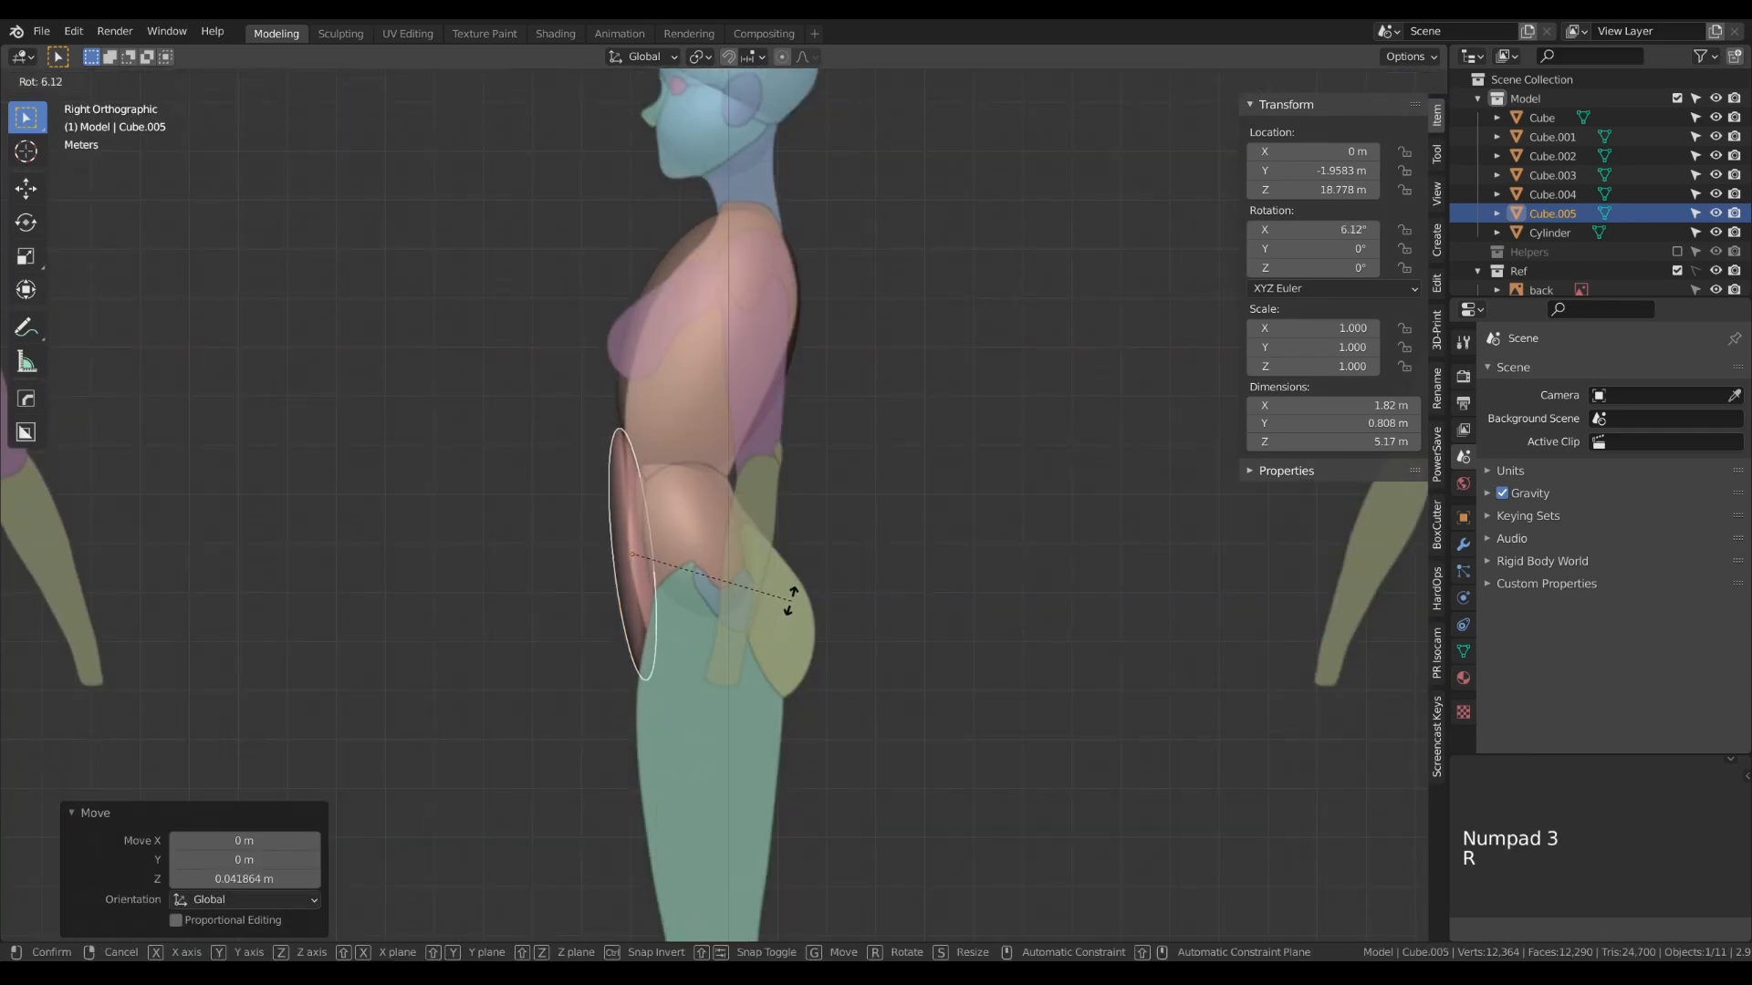
{"action": "left_click", "coordinate": [793, 602]}
{"action": "key", "text": "g"}
{"action": "key", "text": "y"}
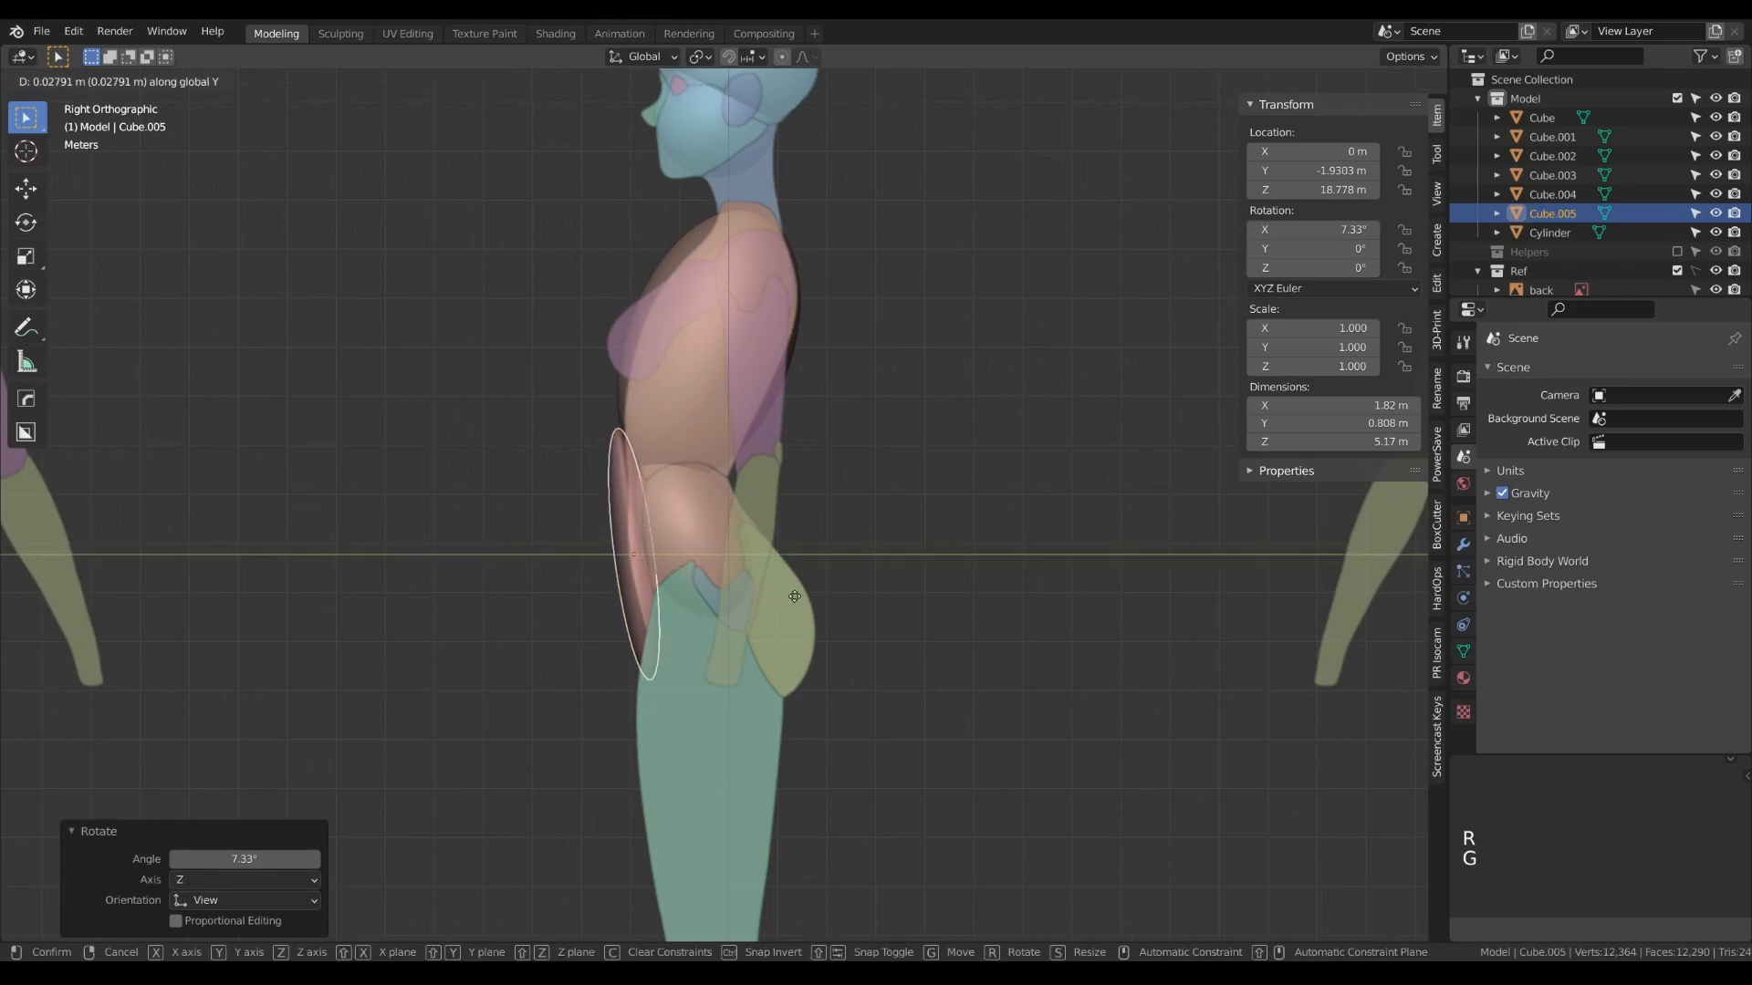
{"action": "left_click", "coordinate": [798, 600]}
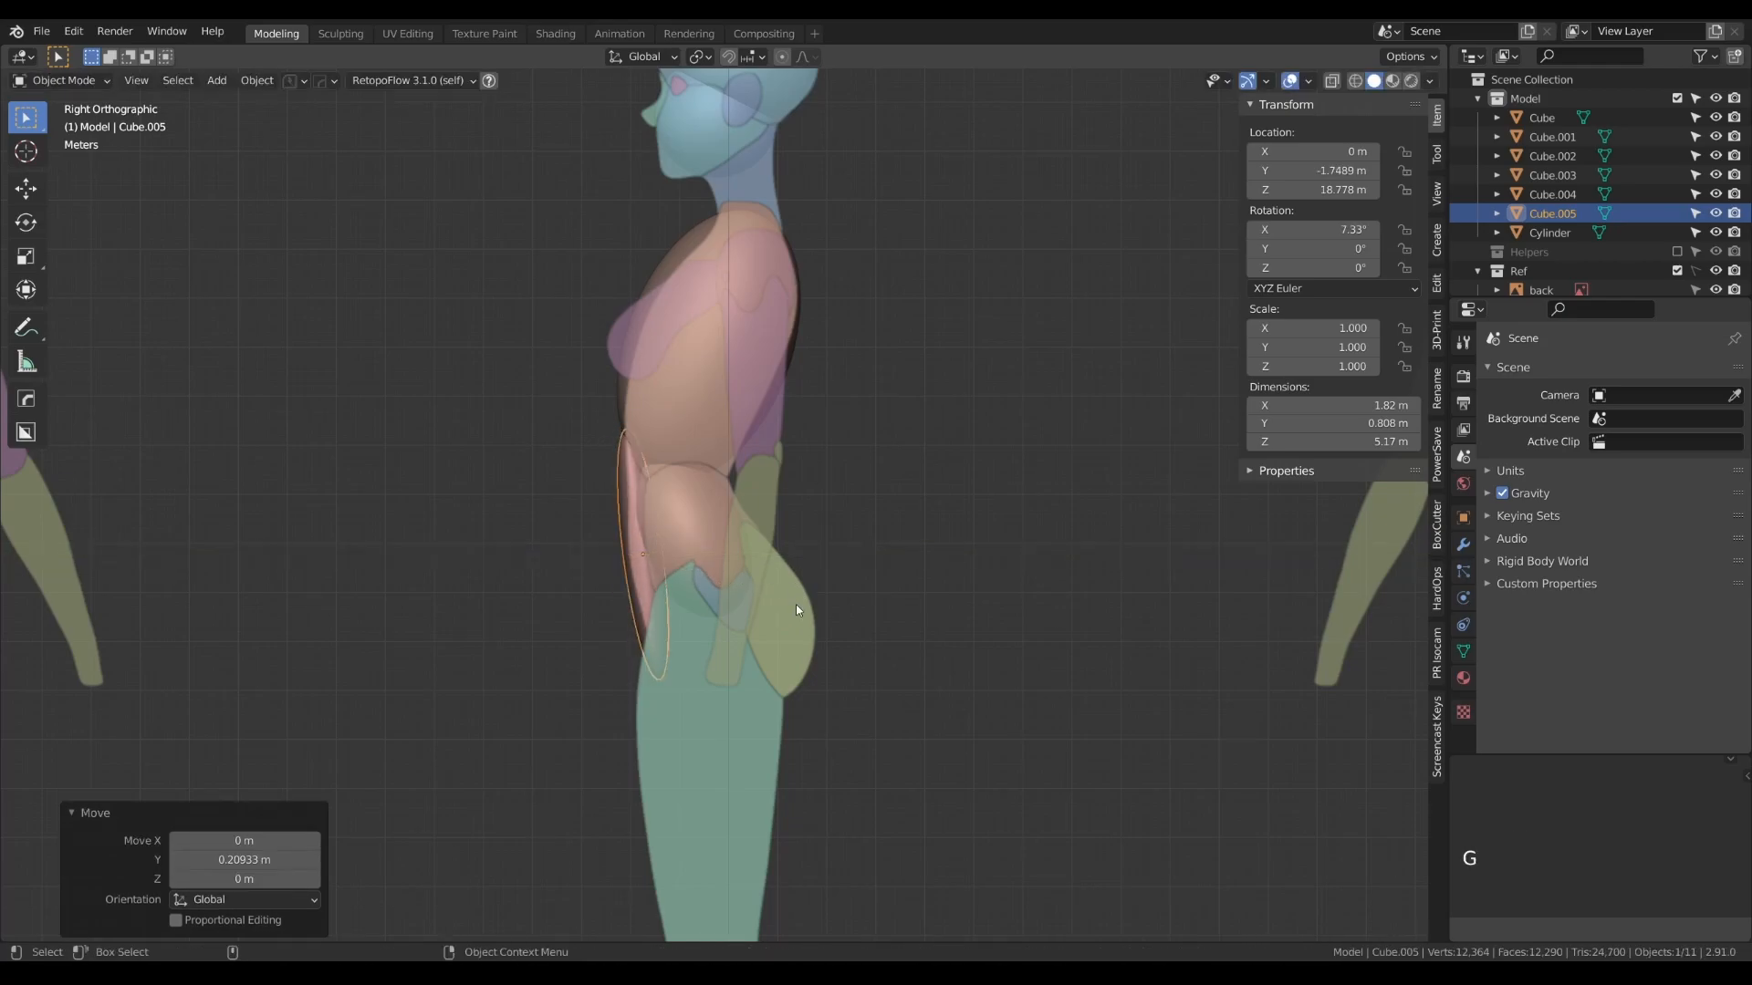
- Examine the blocked-out torso in perspective and compare it with the full-figure reference in the front view
{"action": "key", "text": "Tab"}
{"action": "left_click_drag", "start_coordinate": [779, 614], "coordinate": [856, 638], "text": "alt"}
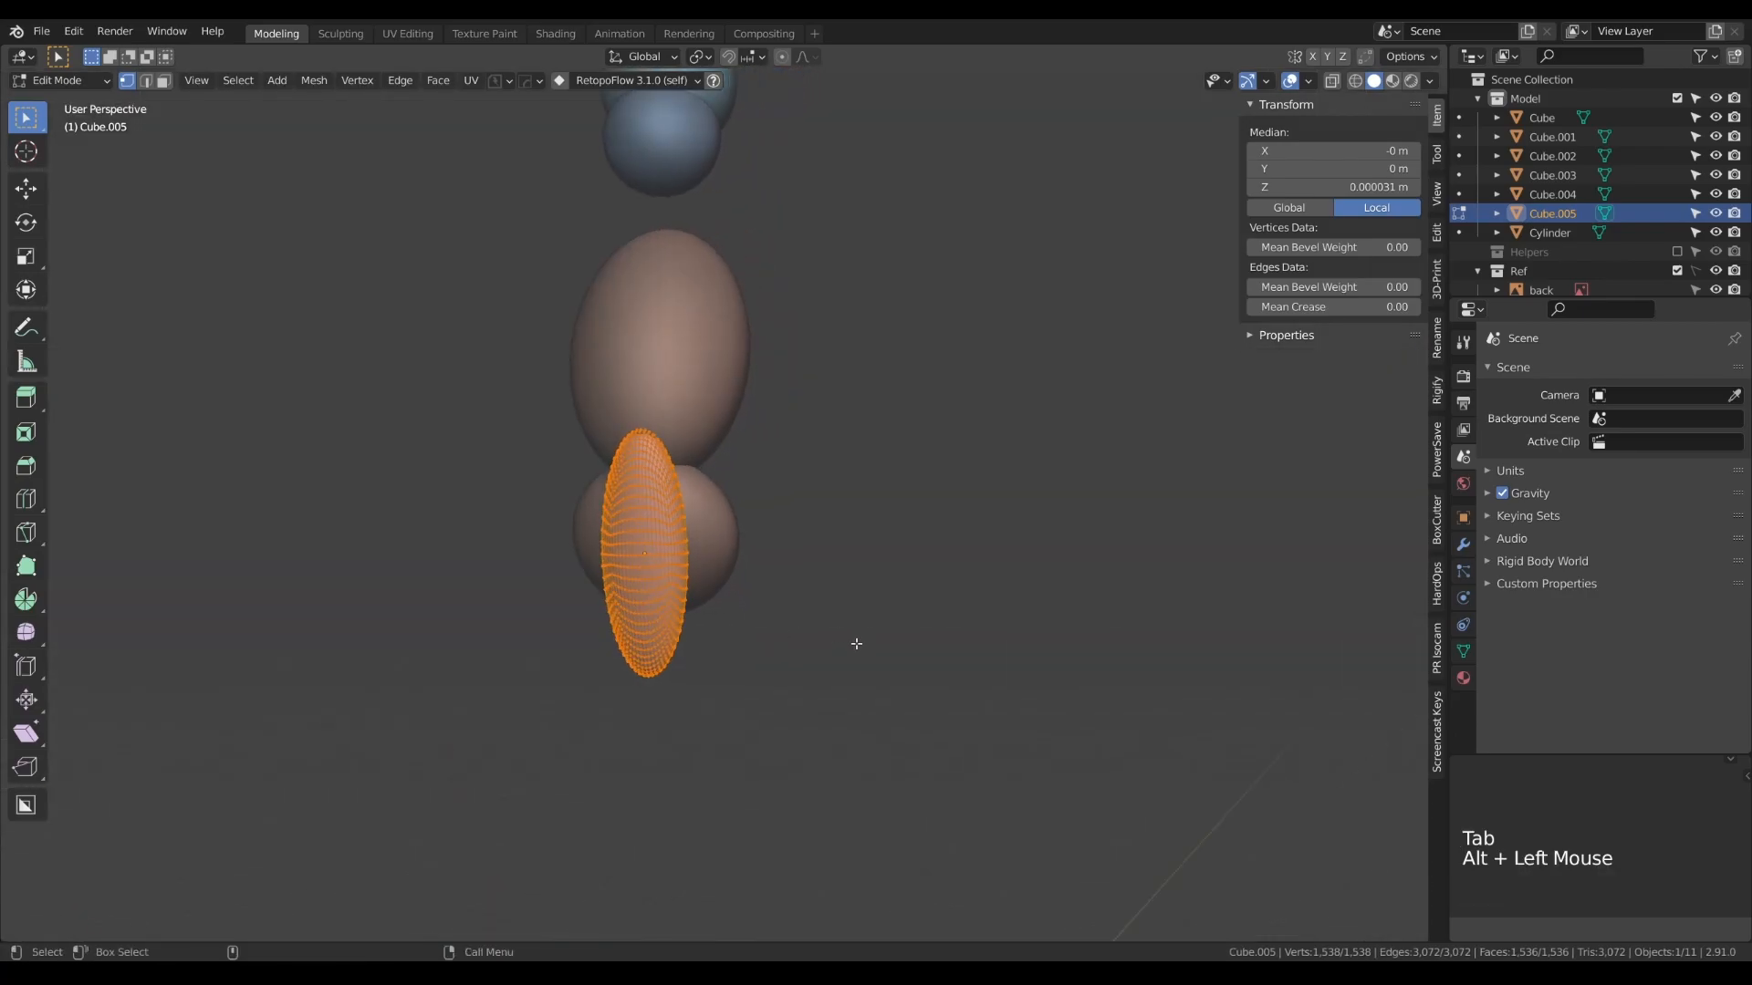
{"action": "key", "text": "Tab"}
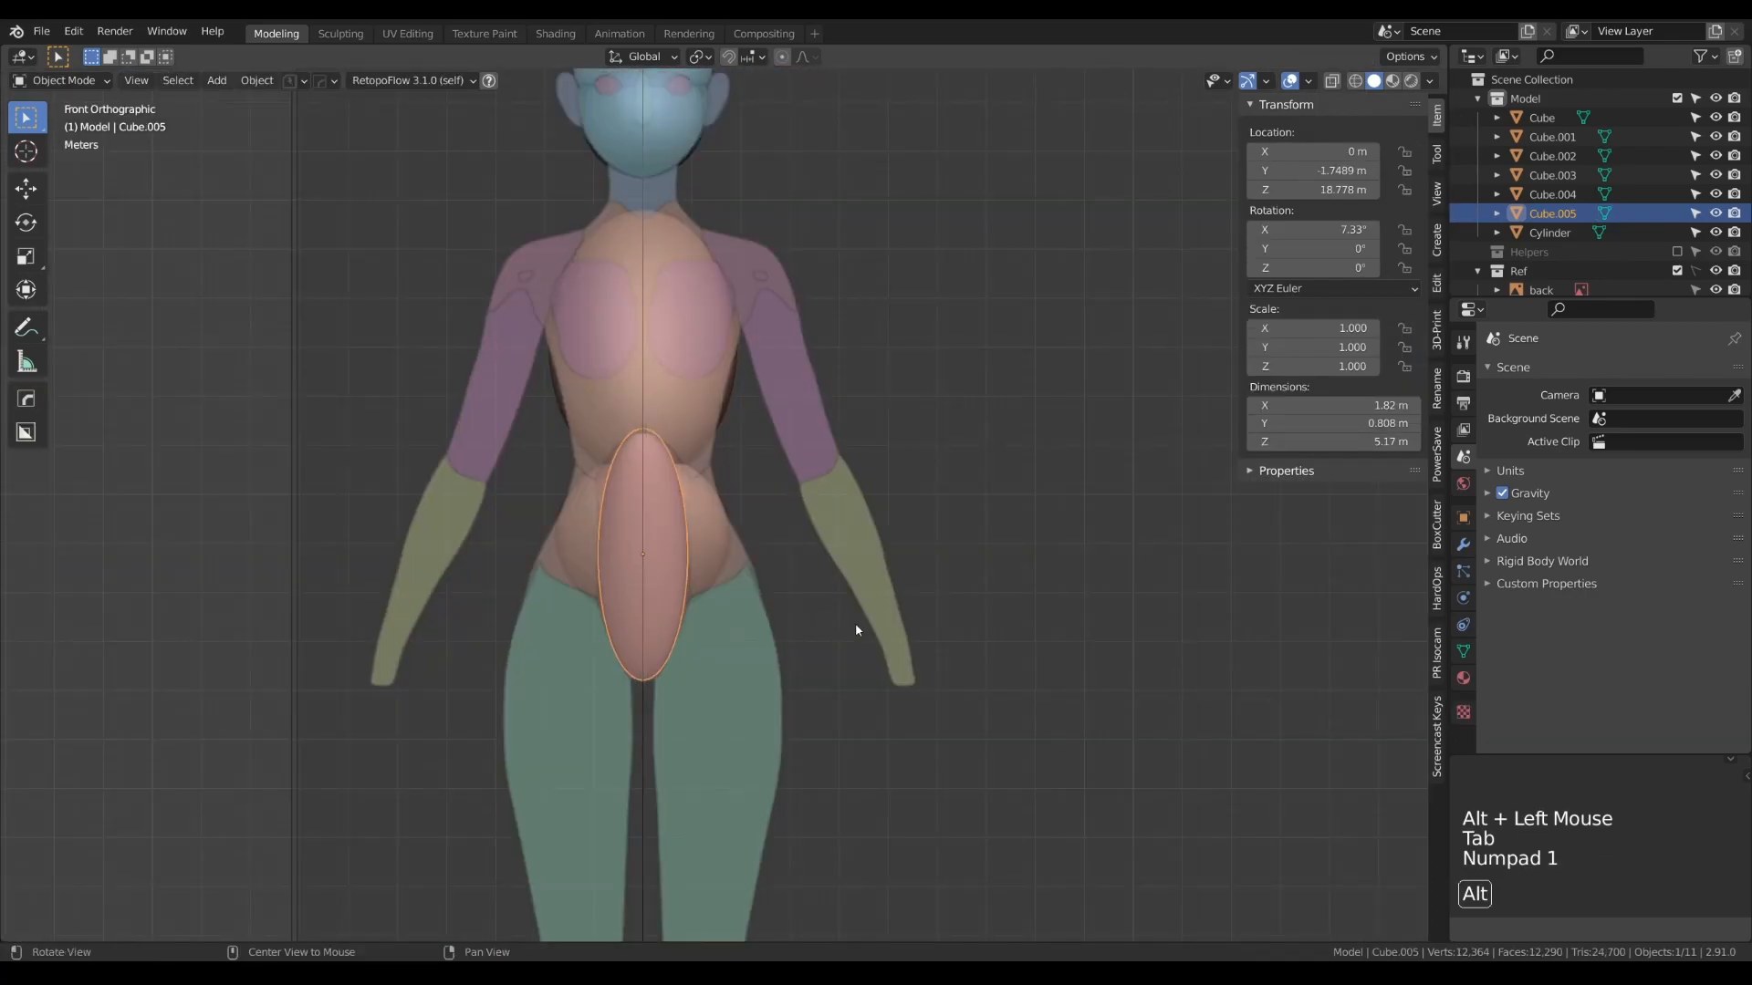
{"action": "scroll", "coordinate": [836, 627], "scroll_direction": "down", "scroll_amount": 4}
{"action": "right_click_drag", "start_coordinate": [821, 639], "coordinate": [812, 517], "text": "alt"}
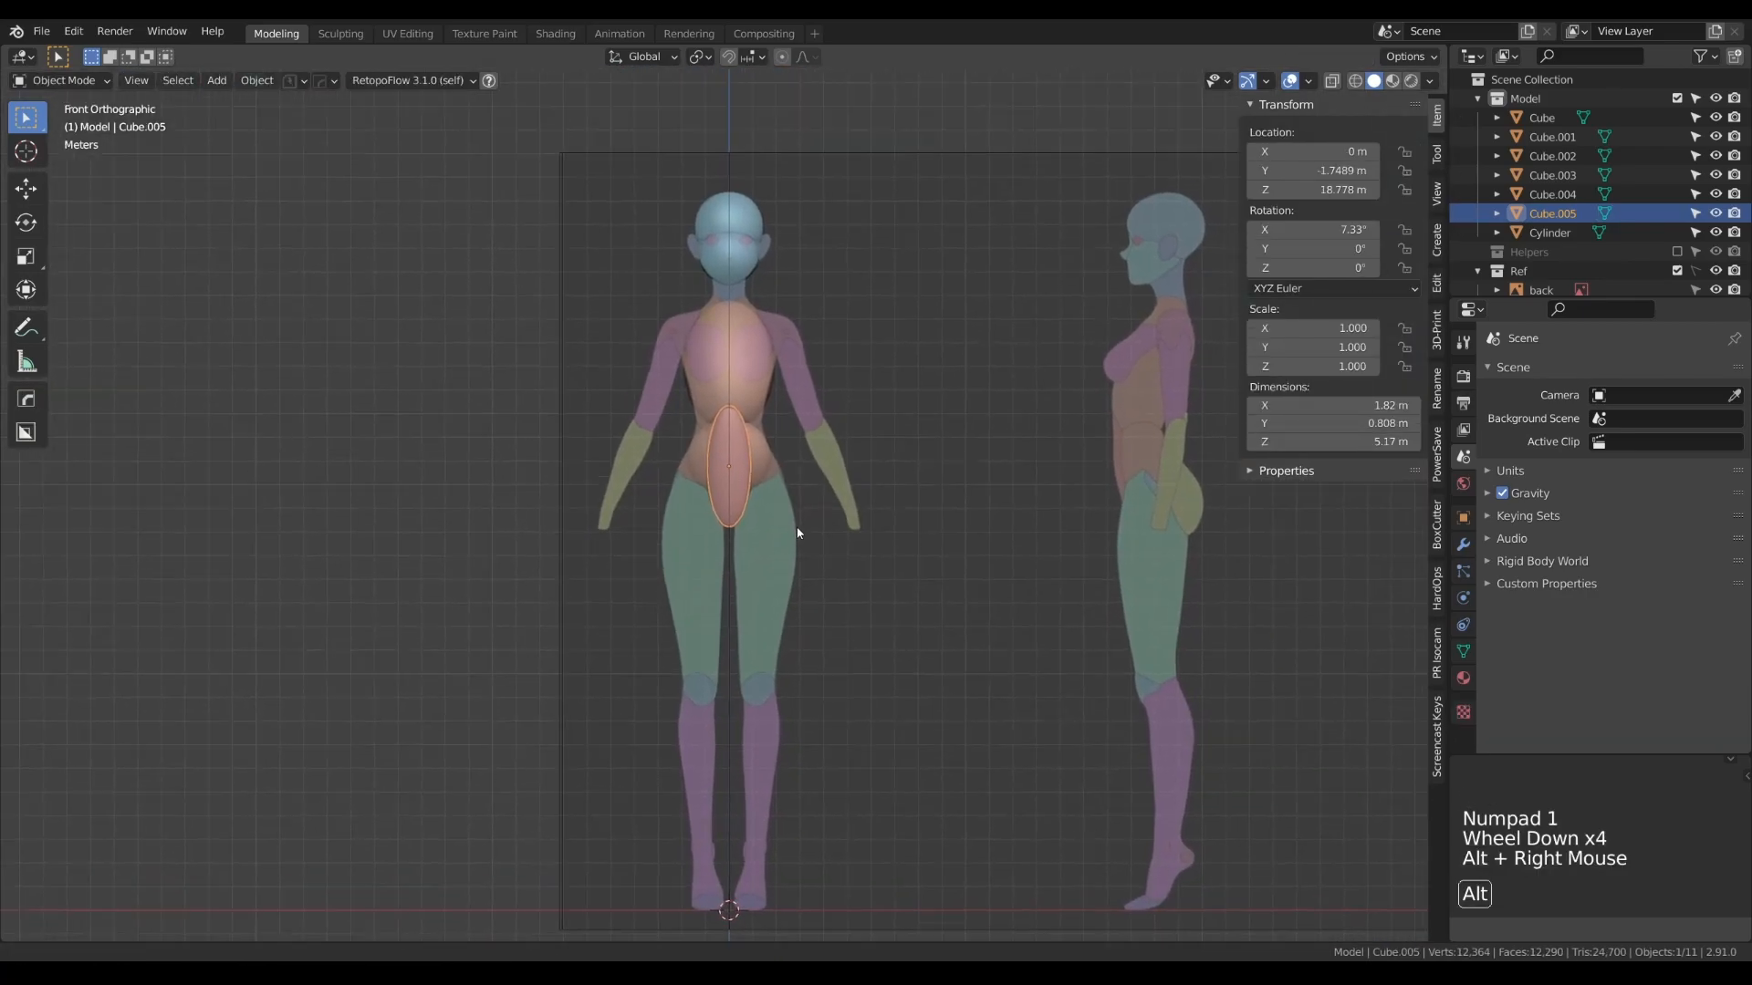
{"action": "scroll", "coordinate": [774, 347], "scroll_direction": "up", "scroll_amount": 3}
{"action": "scroll", "coordinate": [774, 347], "scroll_direction": "down", "scroll_amount": 5}
{"action": "right_click_drag", "start_coordinate": [766, 579], "coordinate": [763, 634], "text": "alt"}
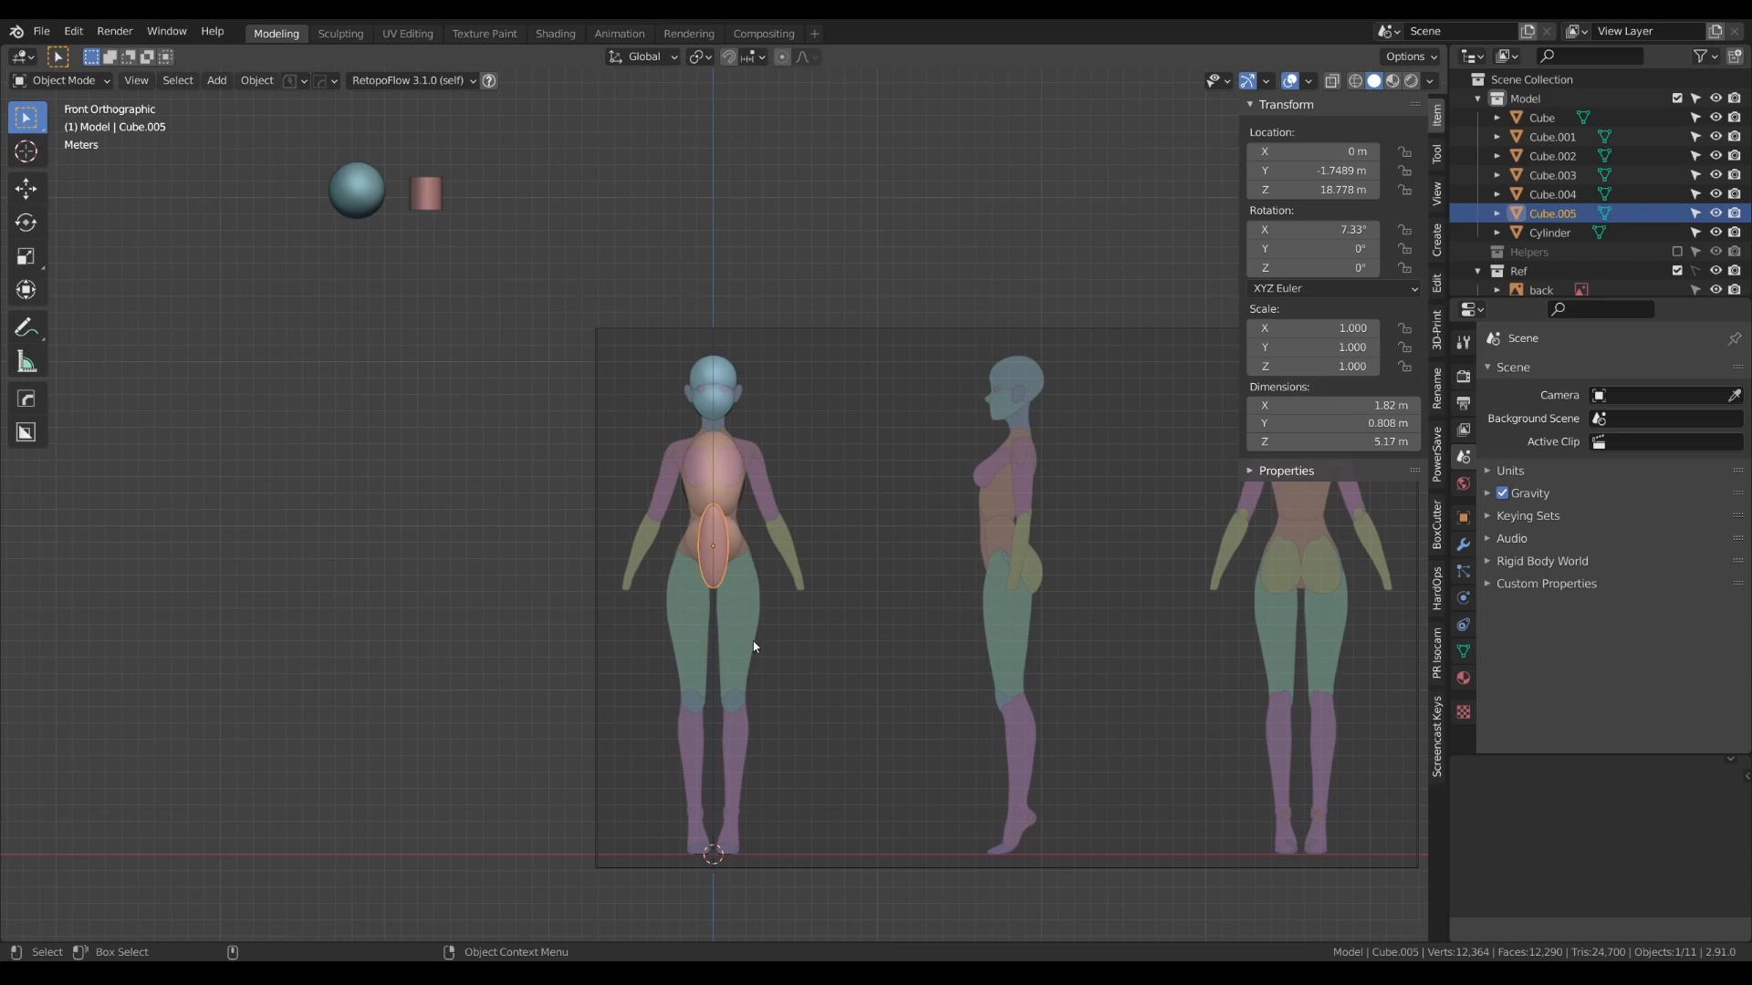
{"action": "right_click_drag", "start_coordinate": [758, 497], "coordinate": [765, 451], "text": "alt"}
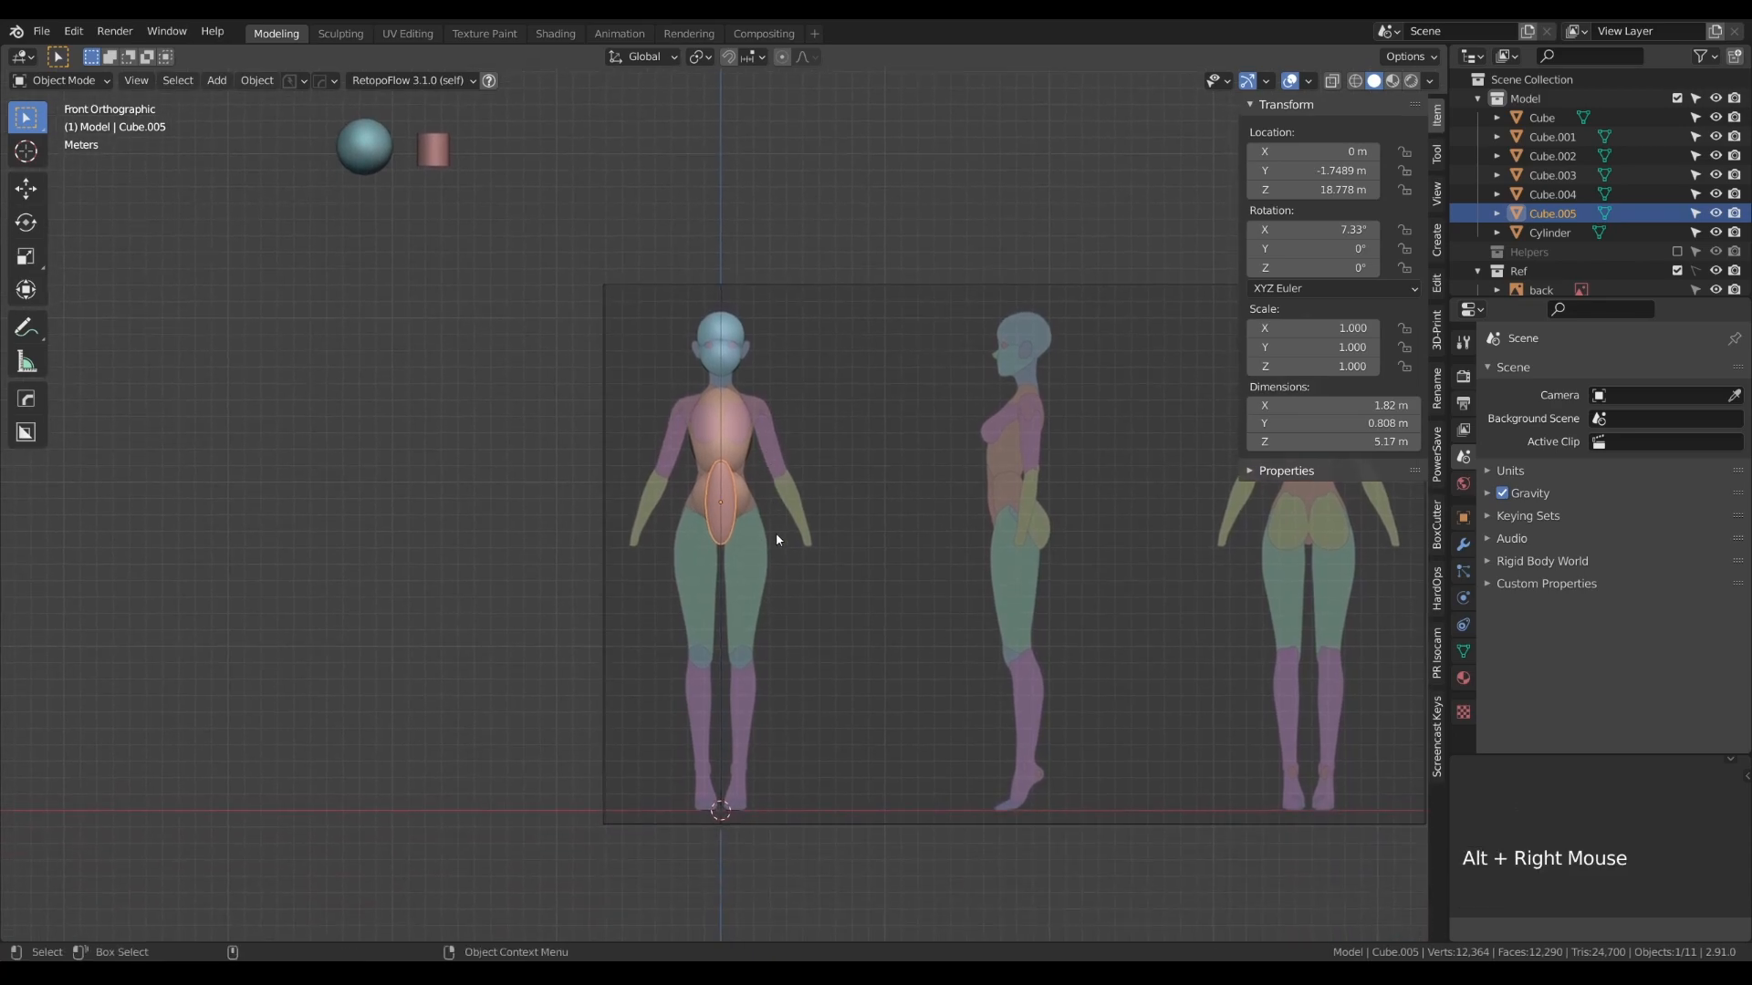
{"action": "scroll", "coordinate": [775, 533], "scroll_direction": "up", "scroll_amount": 2}
{"action": "right_click_drag", "start_coordinate": [775, 533], "coordinate": [763, 409], "text": "alt"}
{"action": "scroll", "coordinate": [763, 529], "scroll_direction": "up", "scroll_amount": 1}
{"action": "scroll", "coordinate": [765, 513], "scroll_direction": "up", "scroll_amount": 3}
{"action": "scroll", "coordinate": [766, 495], "scroll_direction": "down", "scroll_amount": 4}
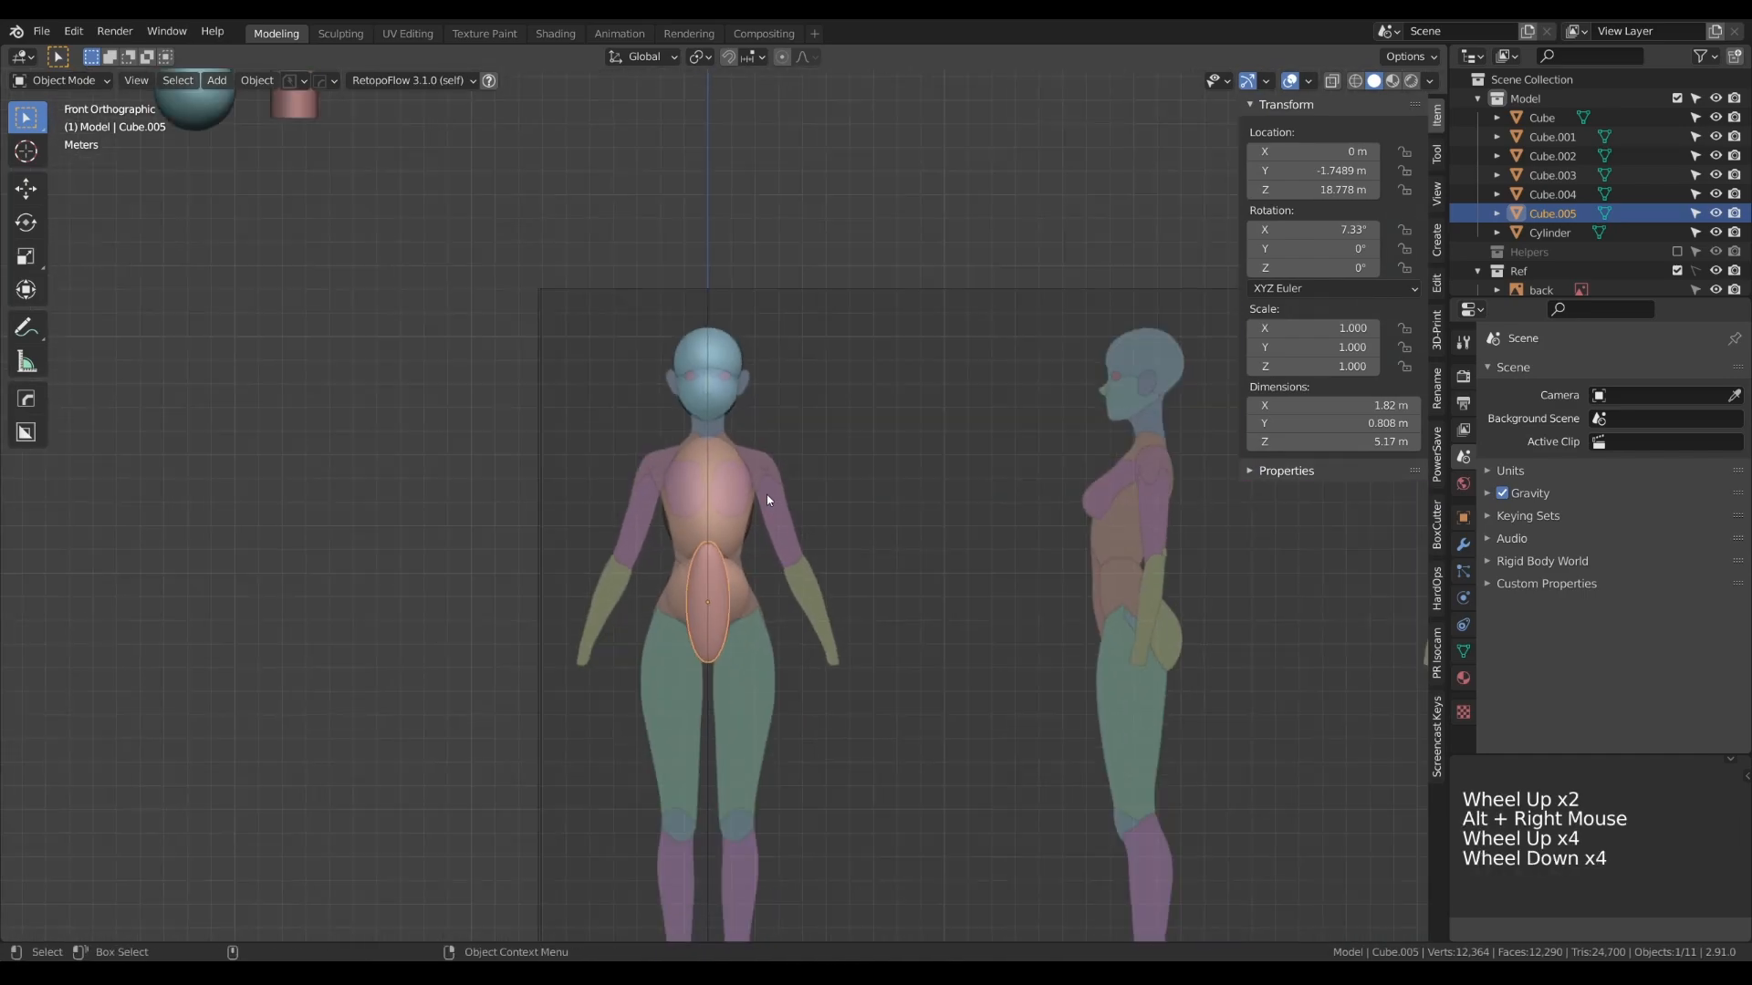
- Duplicate the spare sphere beside the references and place the copy on the shoulder at about 2.36 m on X and 24.44 m on Z
{"action": "left_click", "coordinate": [198, 100]}
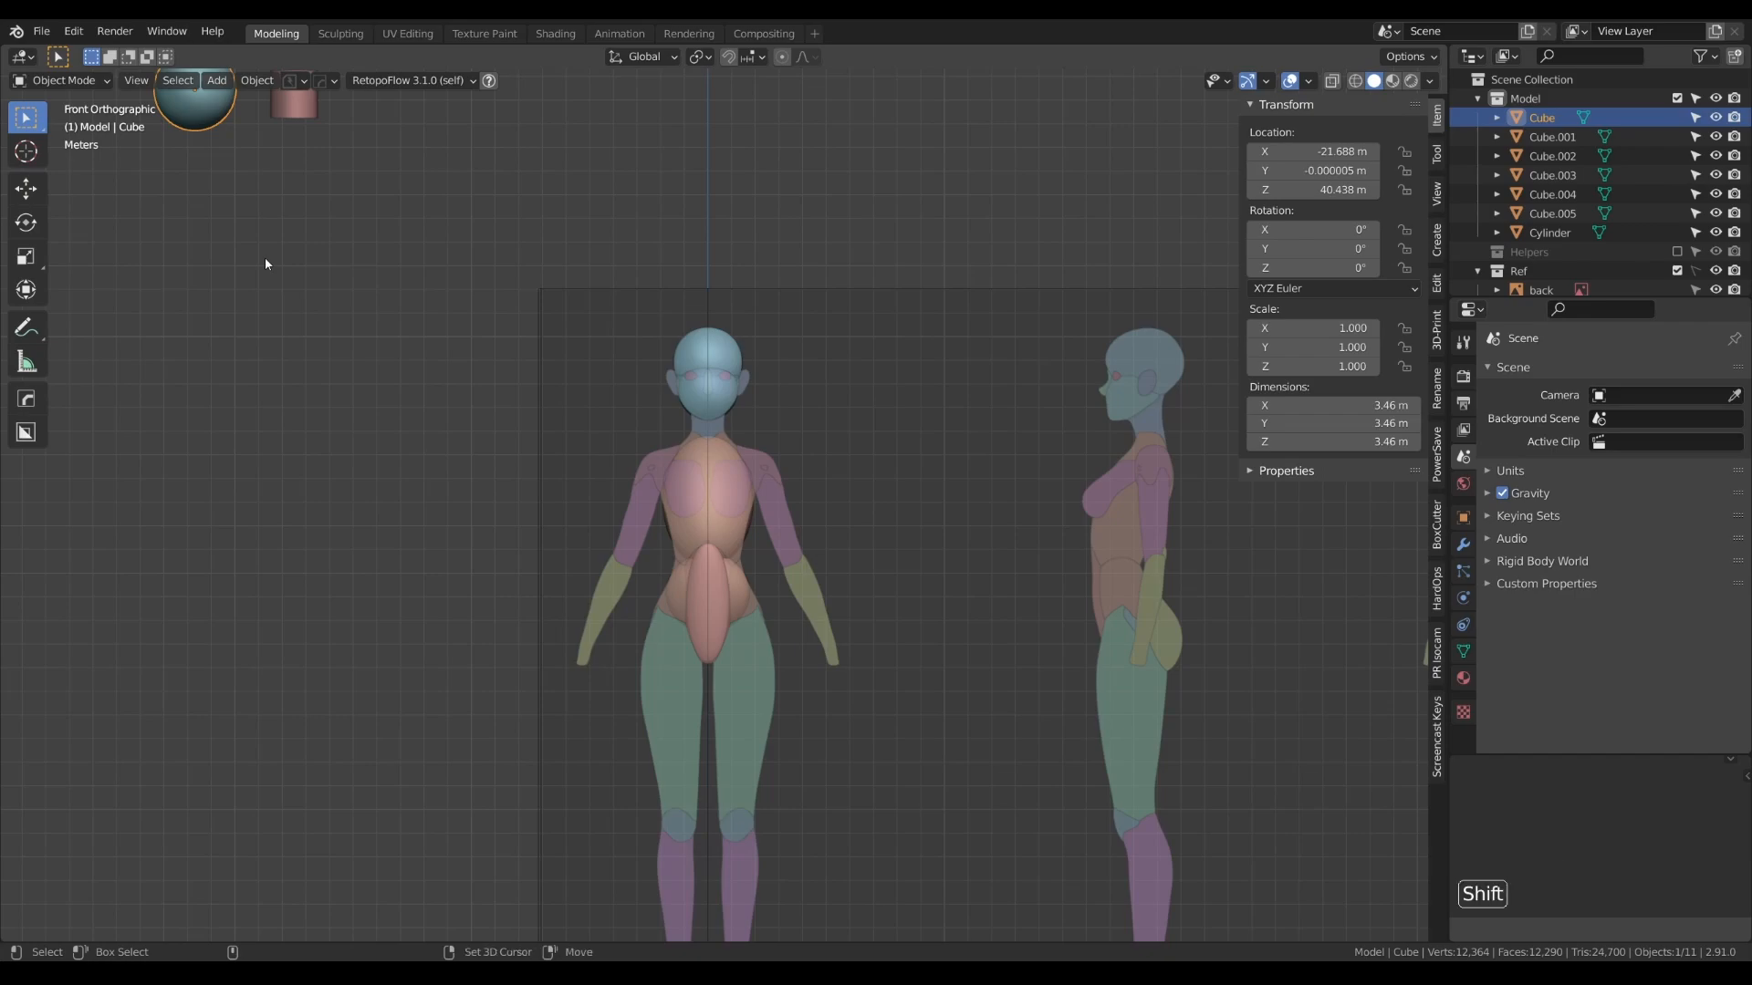
{"action": "key", "text": "shift+d"}
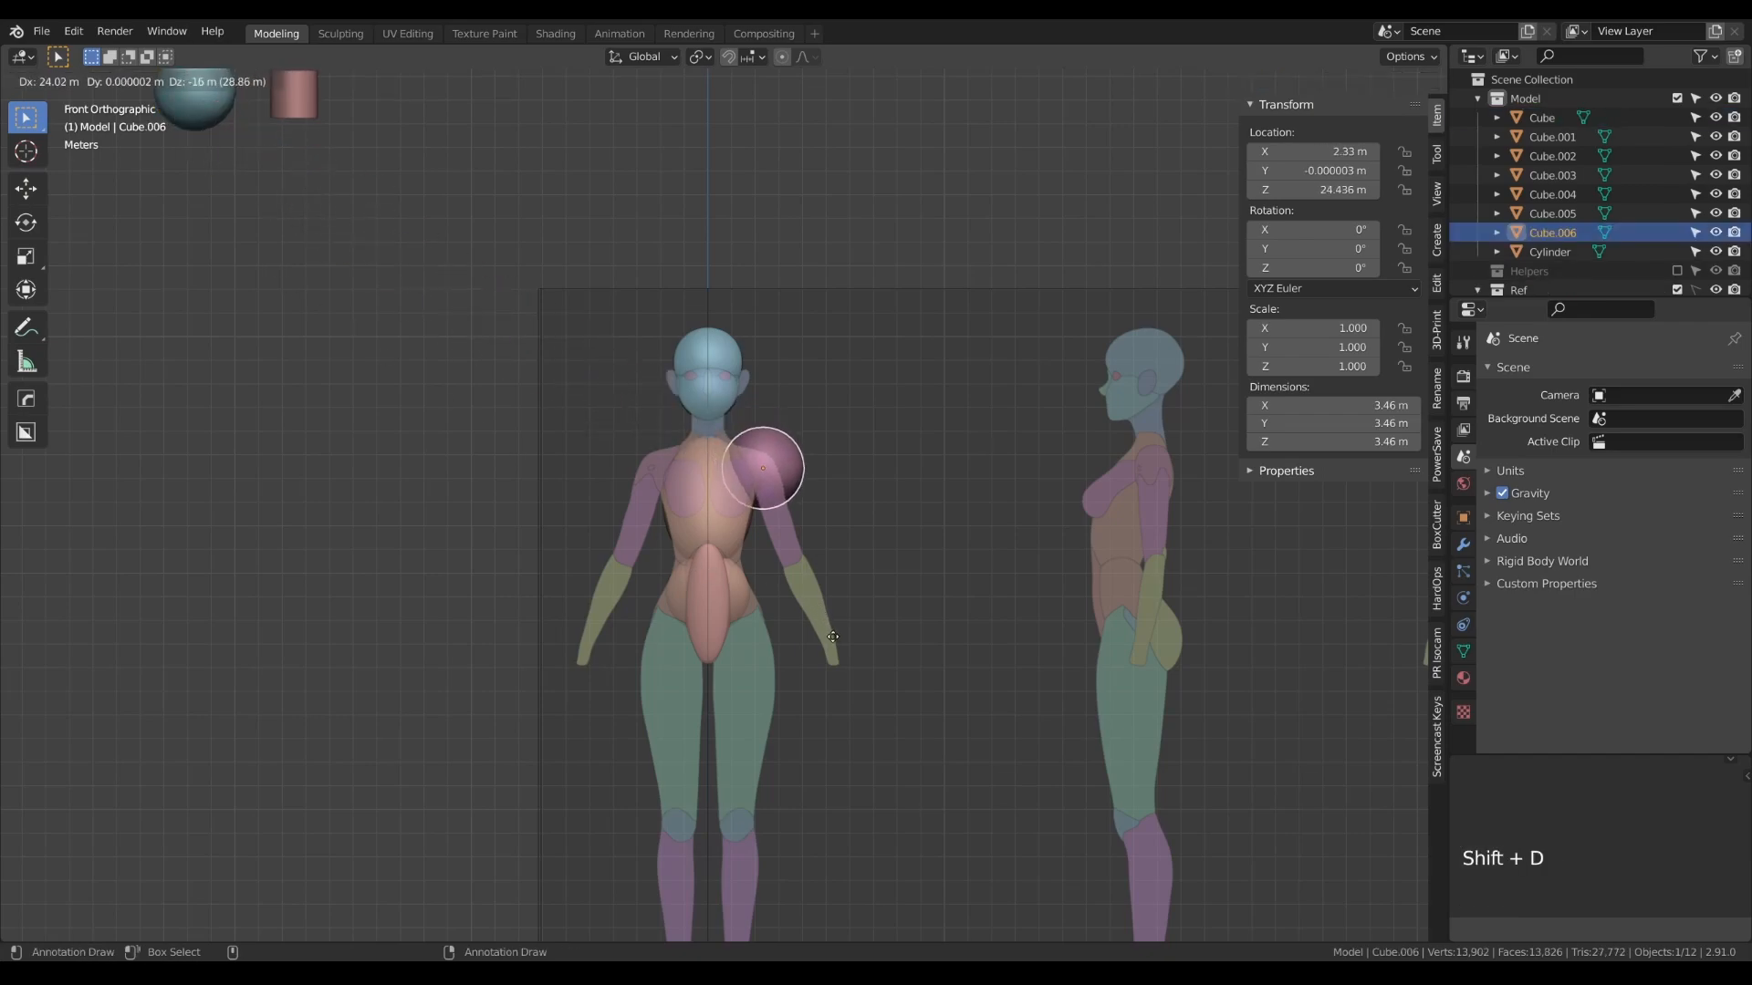
{"action": "left_click", "coordinate": [834, 636]}
- Shrink the shoulder sphere's mesh uniformly to about 1.37 m across to fit the front reference
{"action": "key", "text": "Tab"}
{"action": "key", "text": "s"}
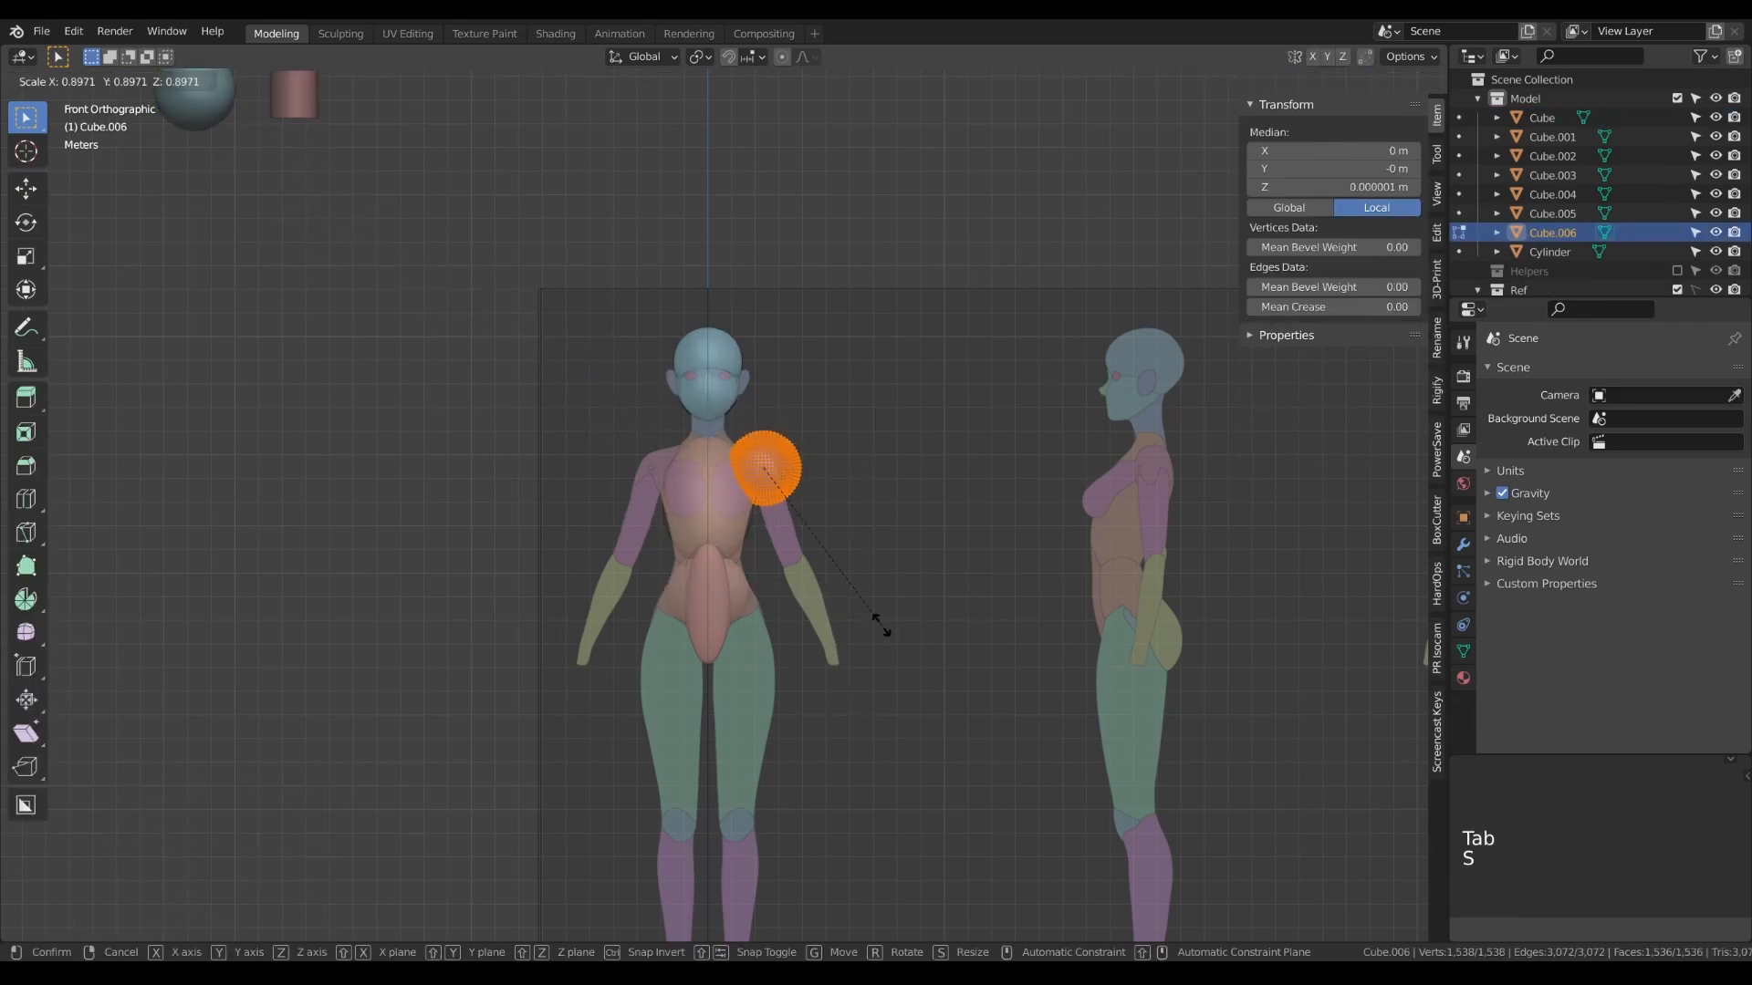
{"action": "left_click", "coordinate": [798, 547]}
{"action": "scroll", "coordinate": [800, 510], "scroll_direction": "up", "scroll_amount": 5}
{"action": "scroll", "coordinate": [800, 510], "scroll_direction": "up", "scroll_amount": 3}
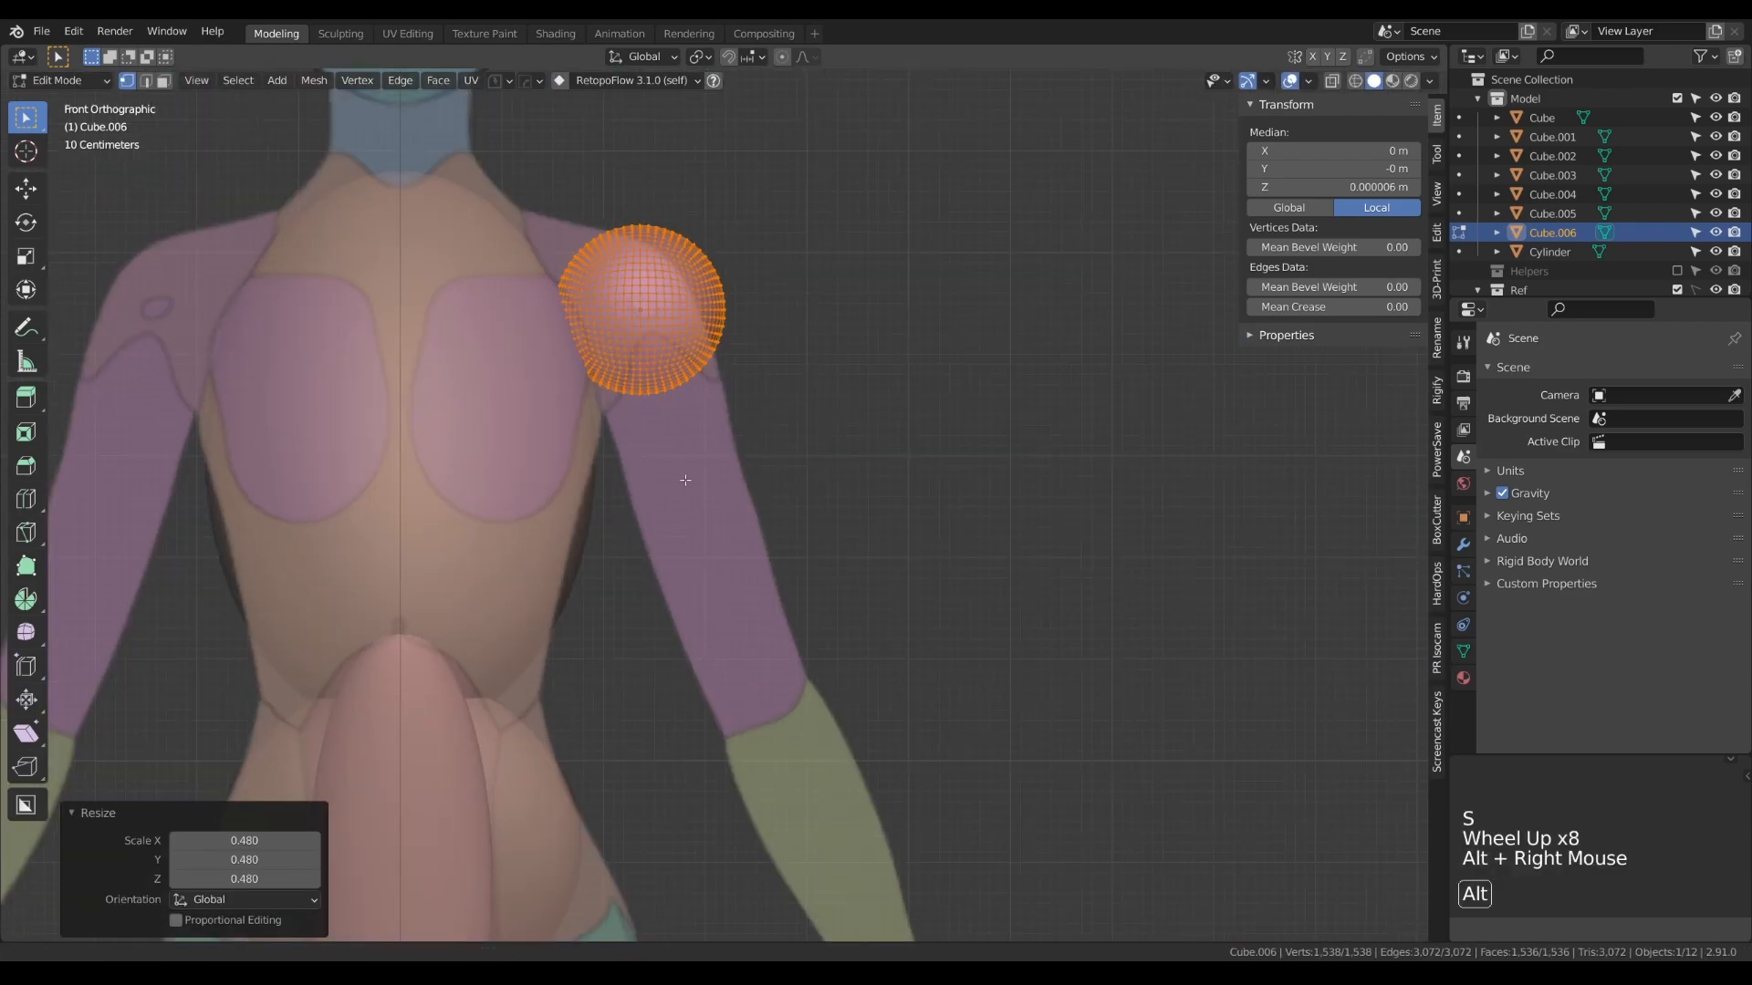
{"action": "right_click_drag", "start_coordinate": [825, 499], "coordinate": [1008, 715], "text": "alt"}
{"action": "key", "text": "s"}
{"action": "left_click", "coordinate": [998, 689]}
{"action": "key", "text": "Tab"}
{"action": "left_click", "coordinate": [1020, 531]}
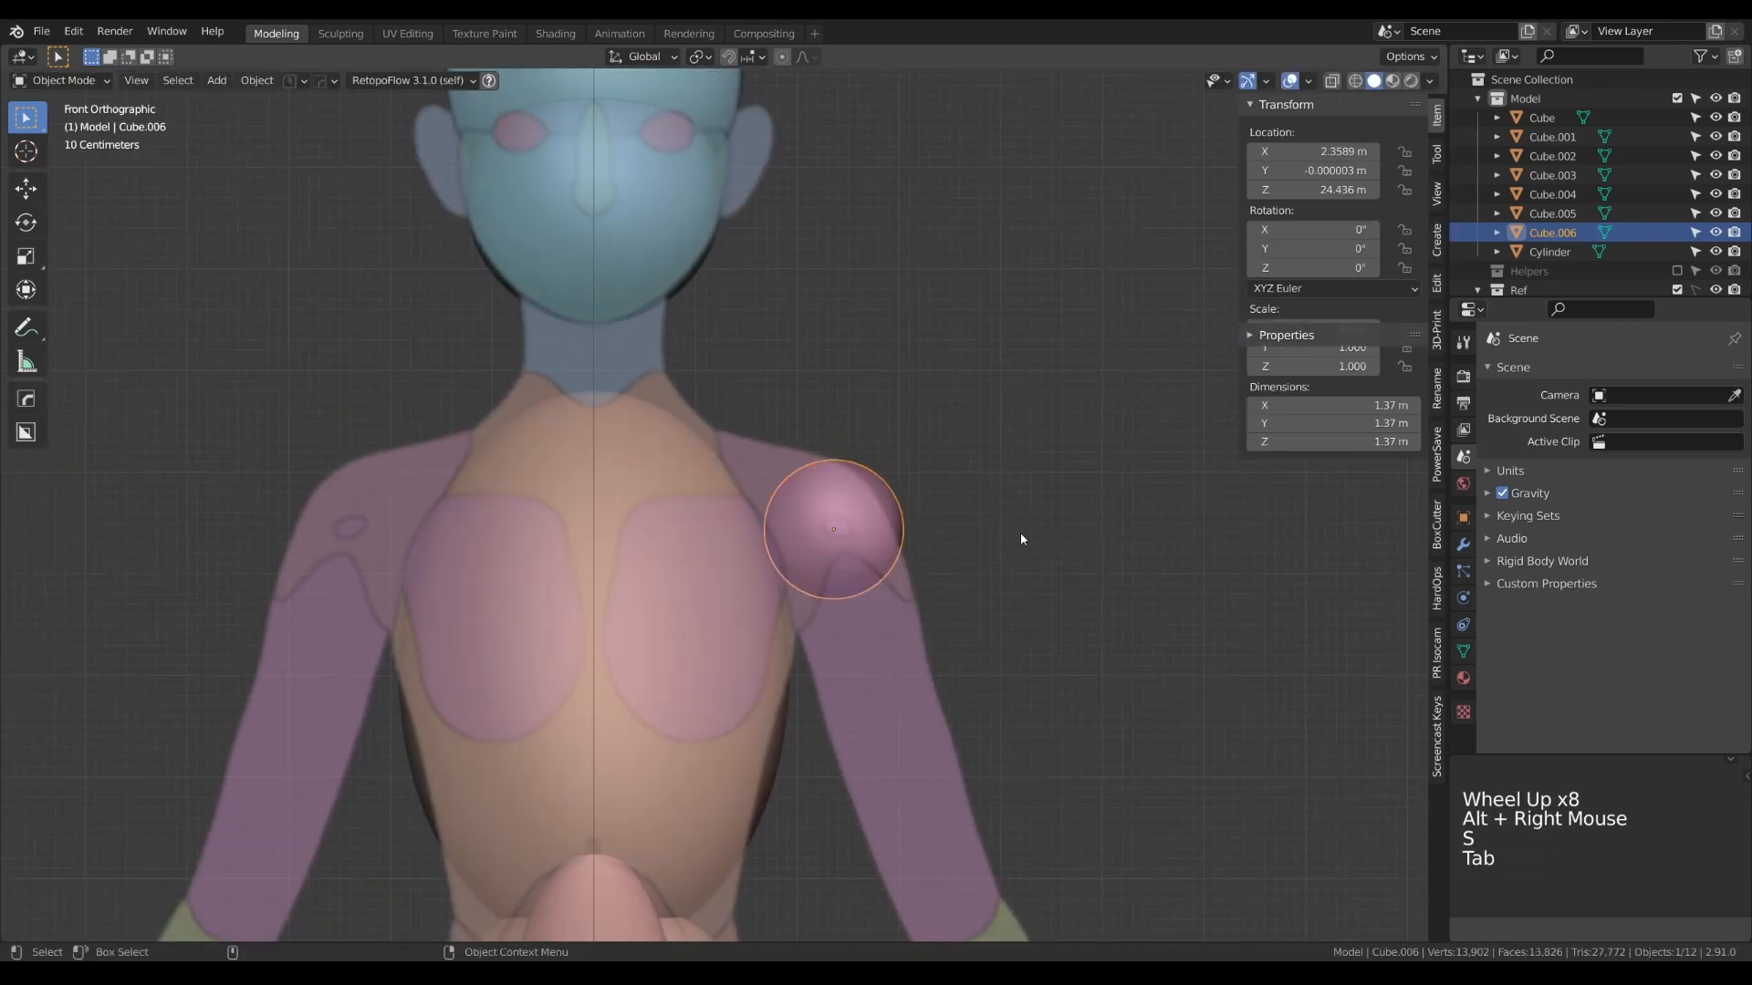
- In the side view, move the shoulder sphere to about 0.59 m on Y and enlarge its mesh to about 1.57 m across
{"action": "key", "text": "KP_3"}
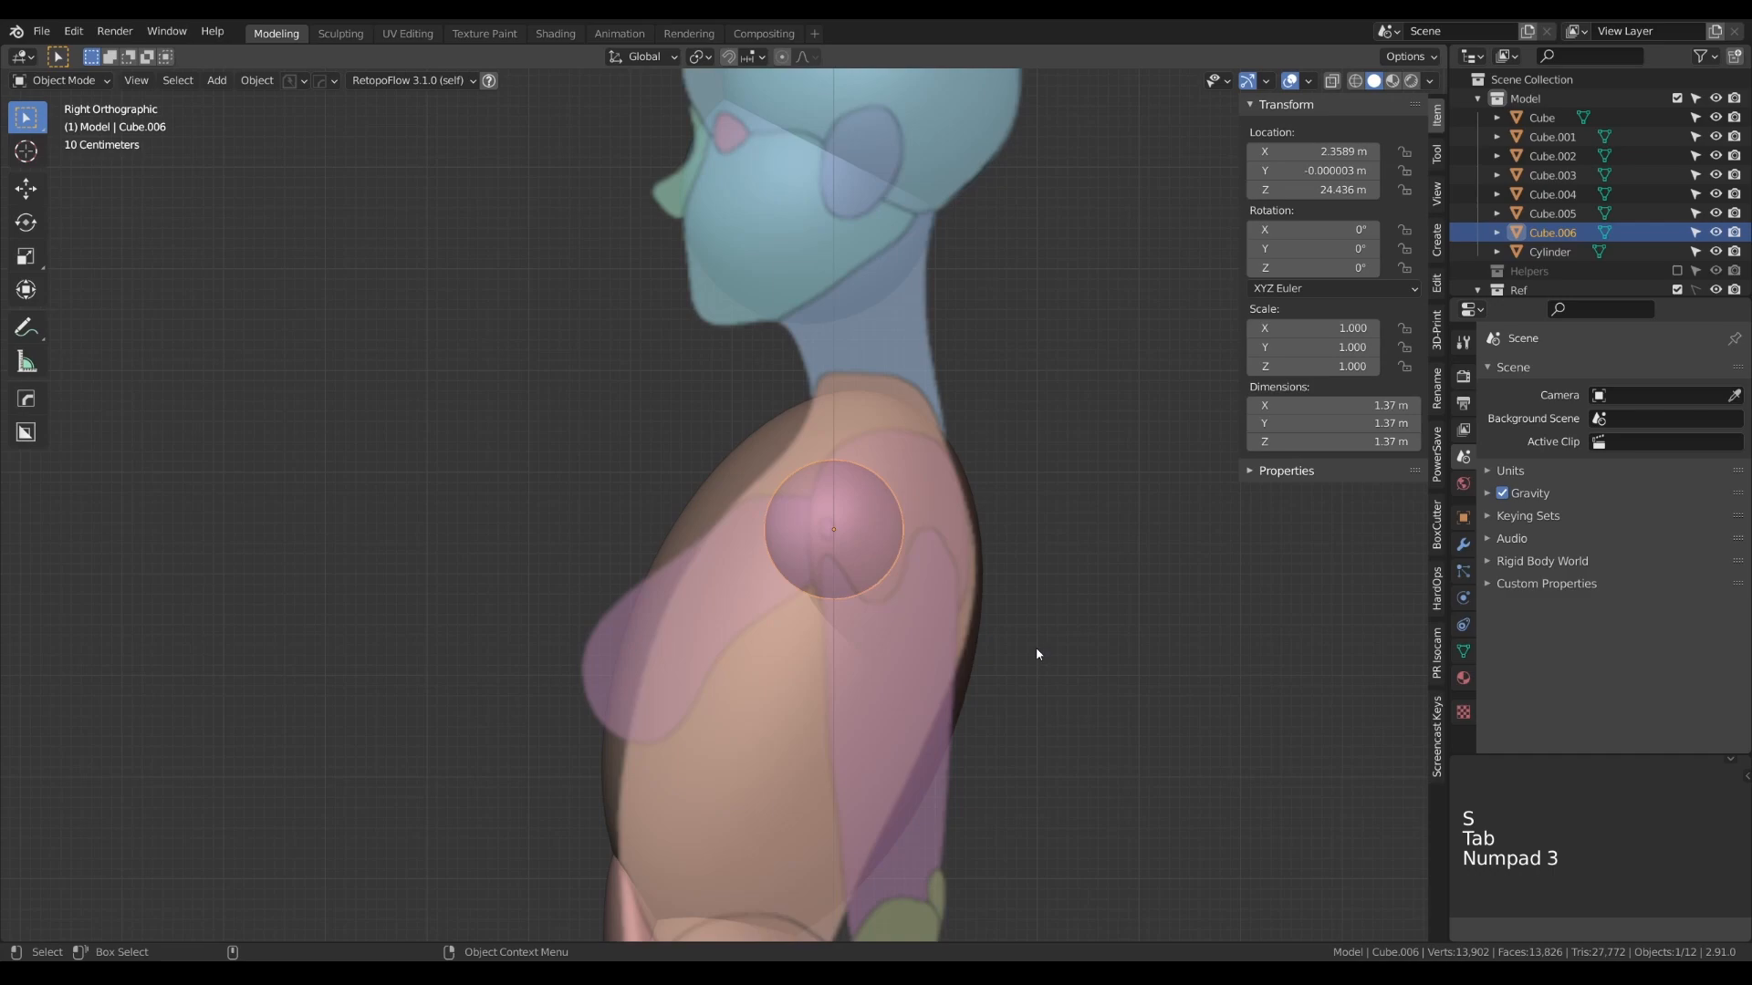
{"action": "key", "text": "g"}
{"action": "left_click", "coordinate": [1034, 657]}
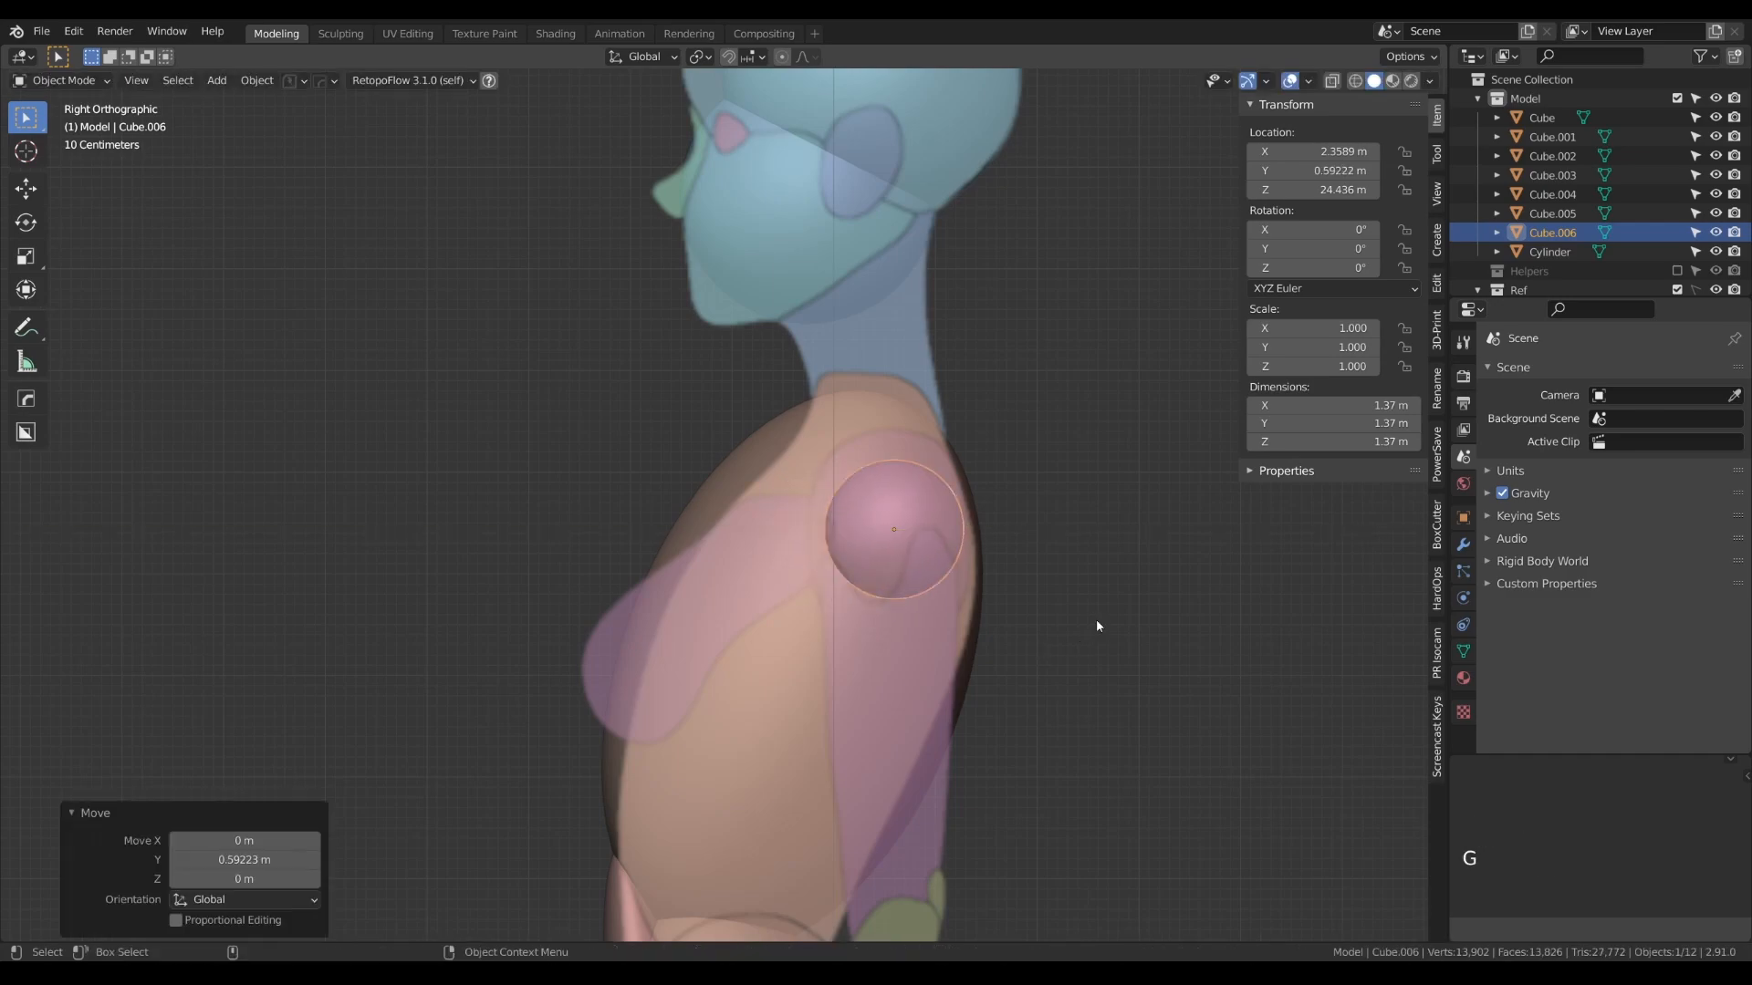
{"action": "key", "text": "Tab"}
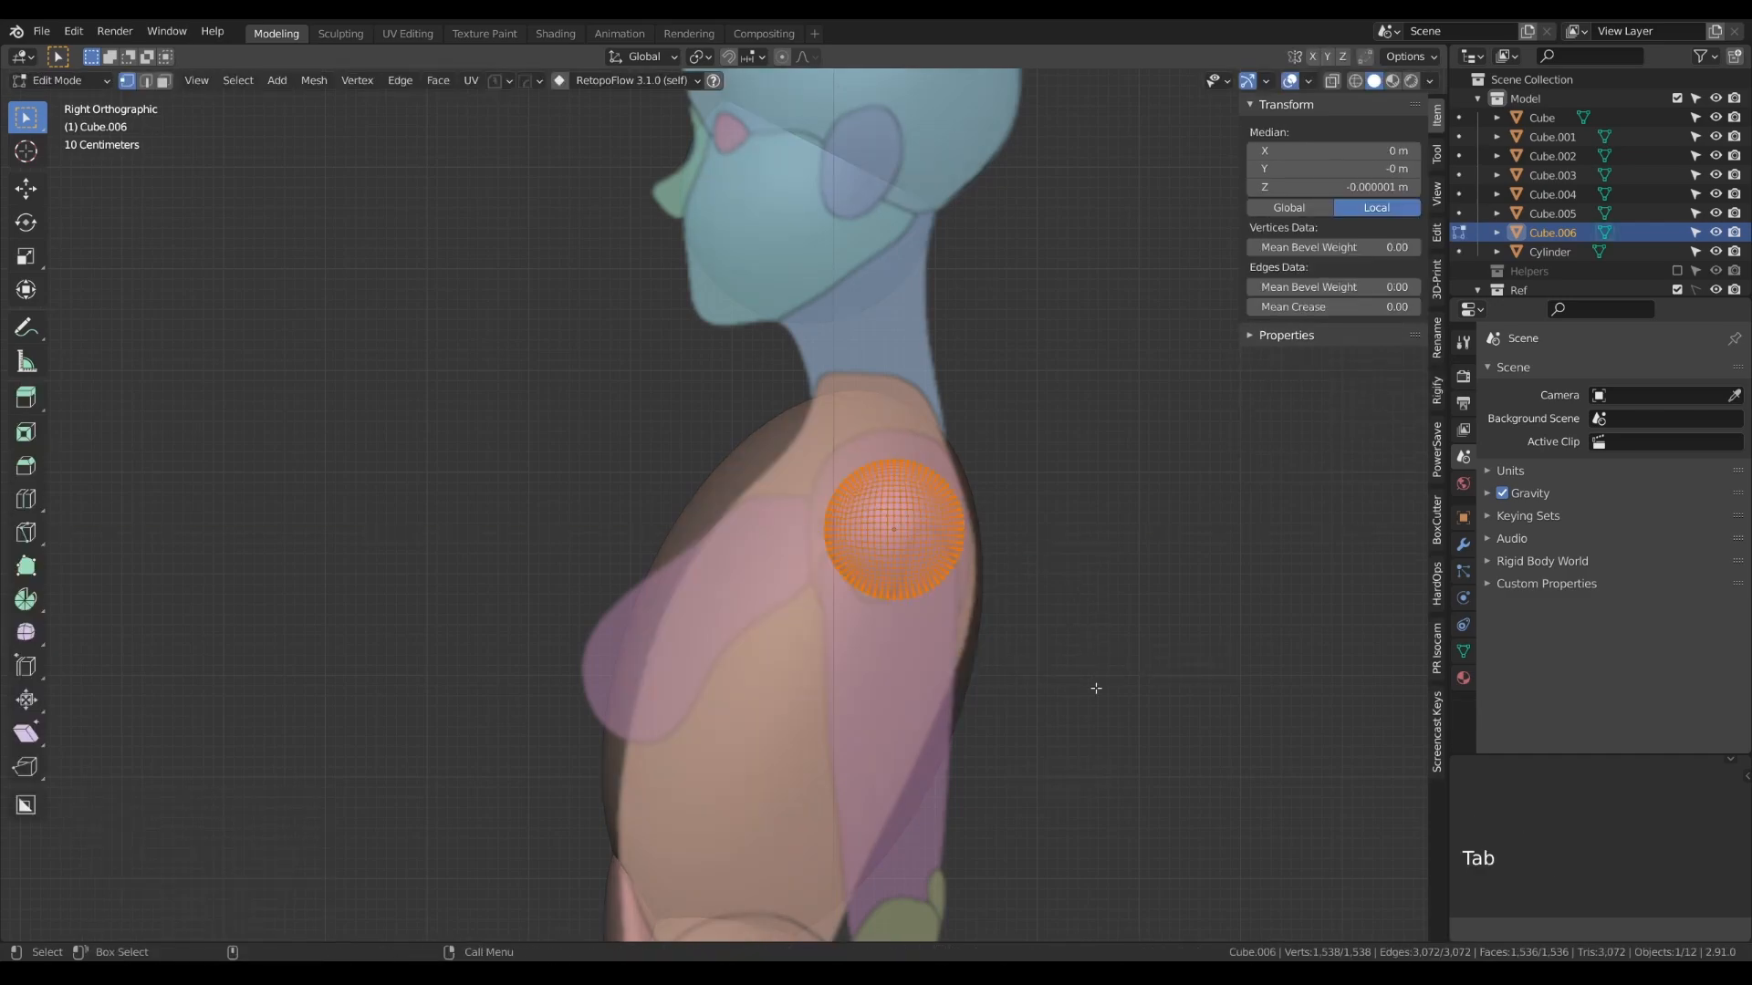
{"action": "key", "text": "s"}
{"action": "left_click", "coordinate": [1117, 711]}
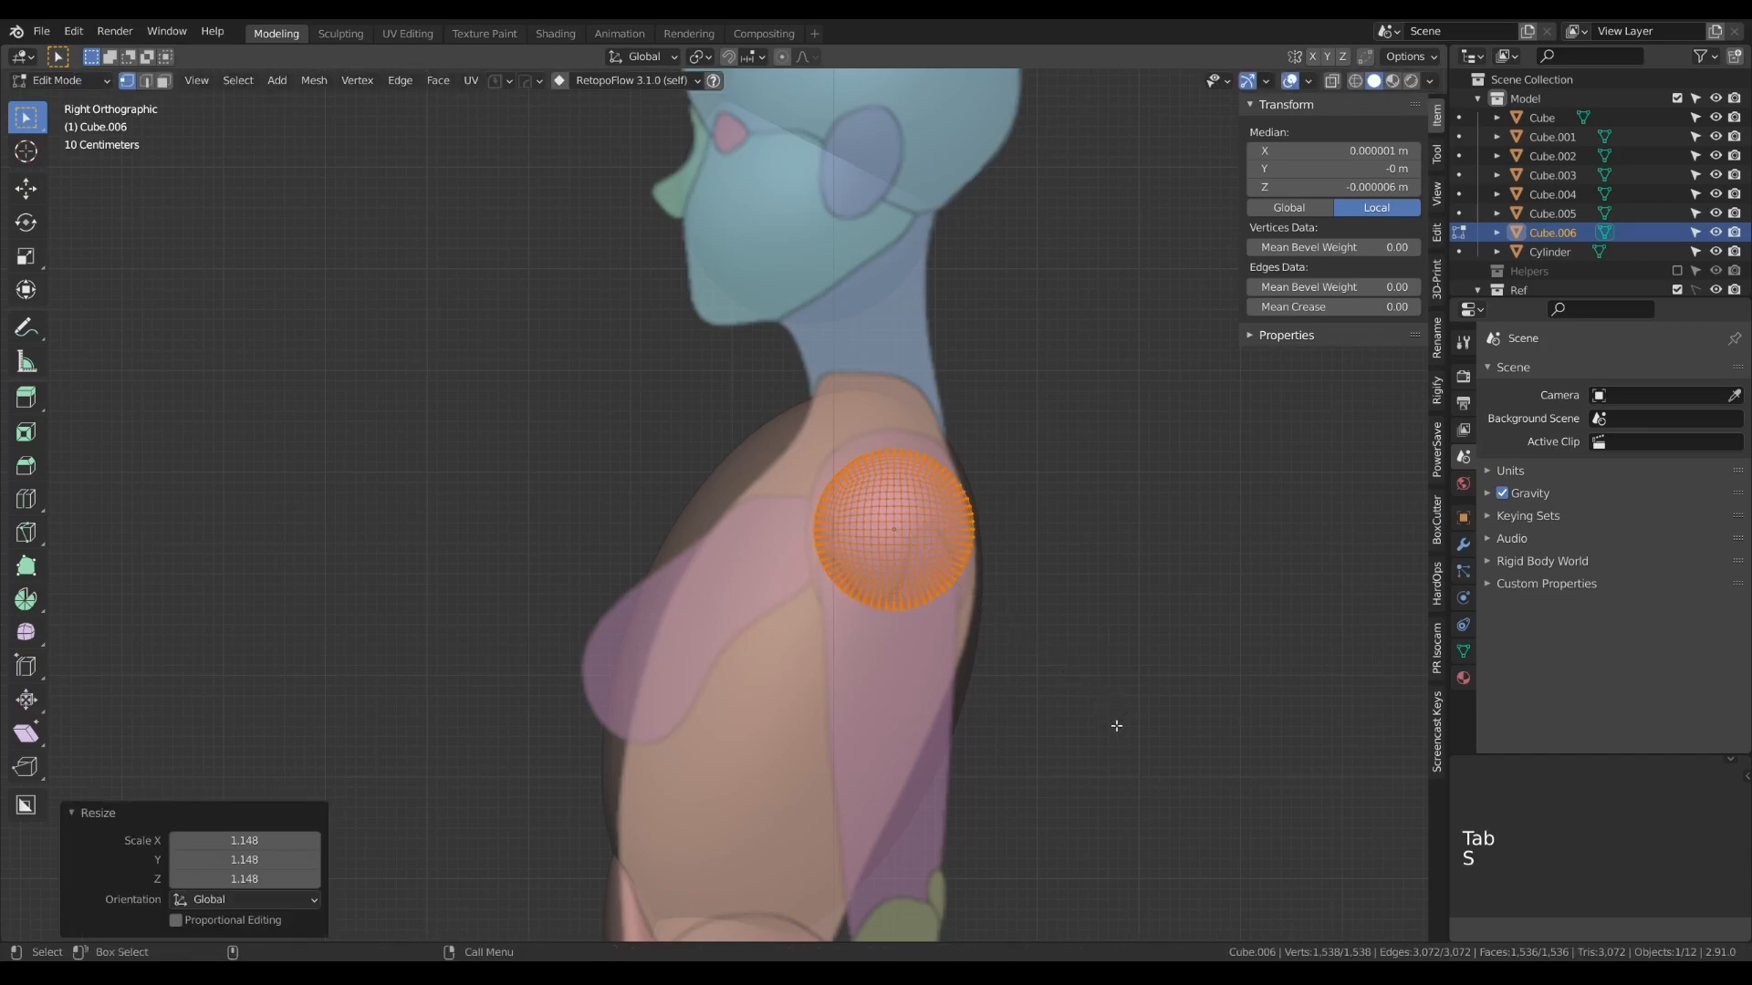
- Align the shoulder sphere with both references at about 2.06 m on X, 0.56 m on Y and 24.39 m on Z
{"action": "key", "text": "Tab"}
{"action": "key", "text": "g"}
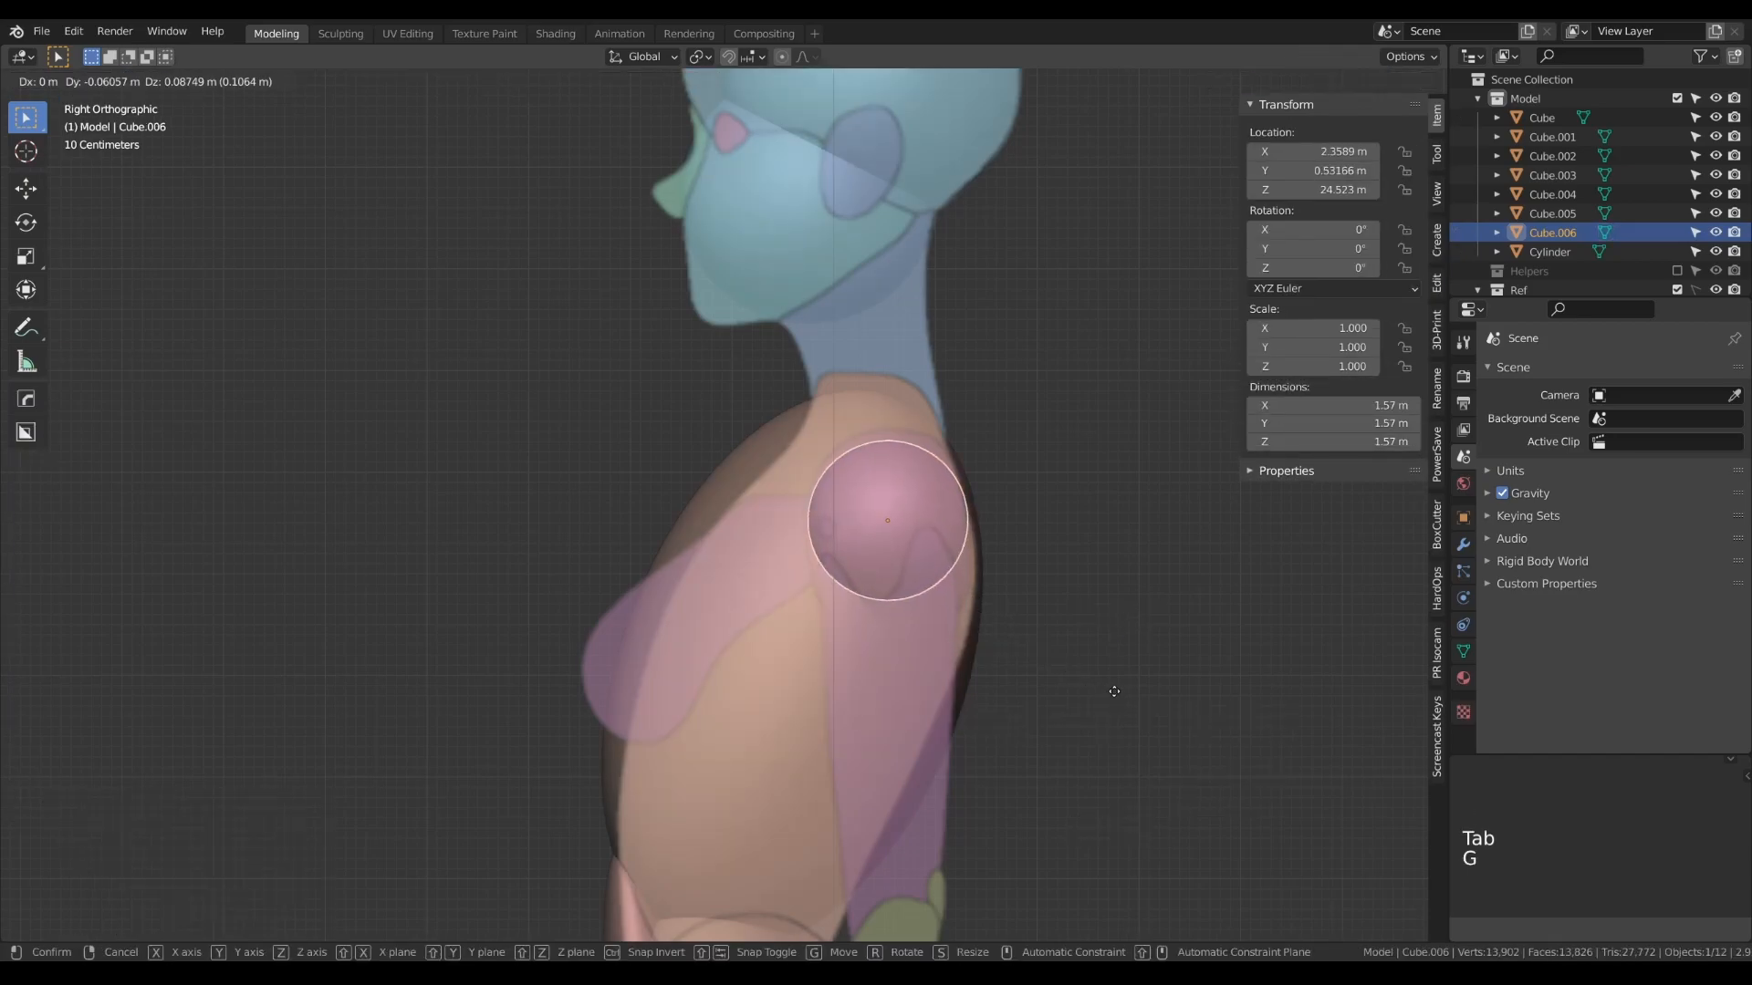
{"action": "left_click", "coordinate": [1117, 682]}
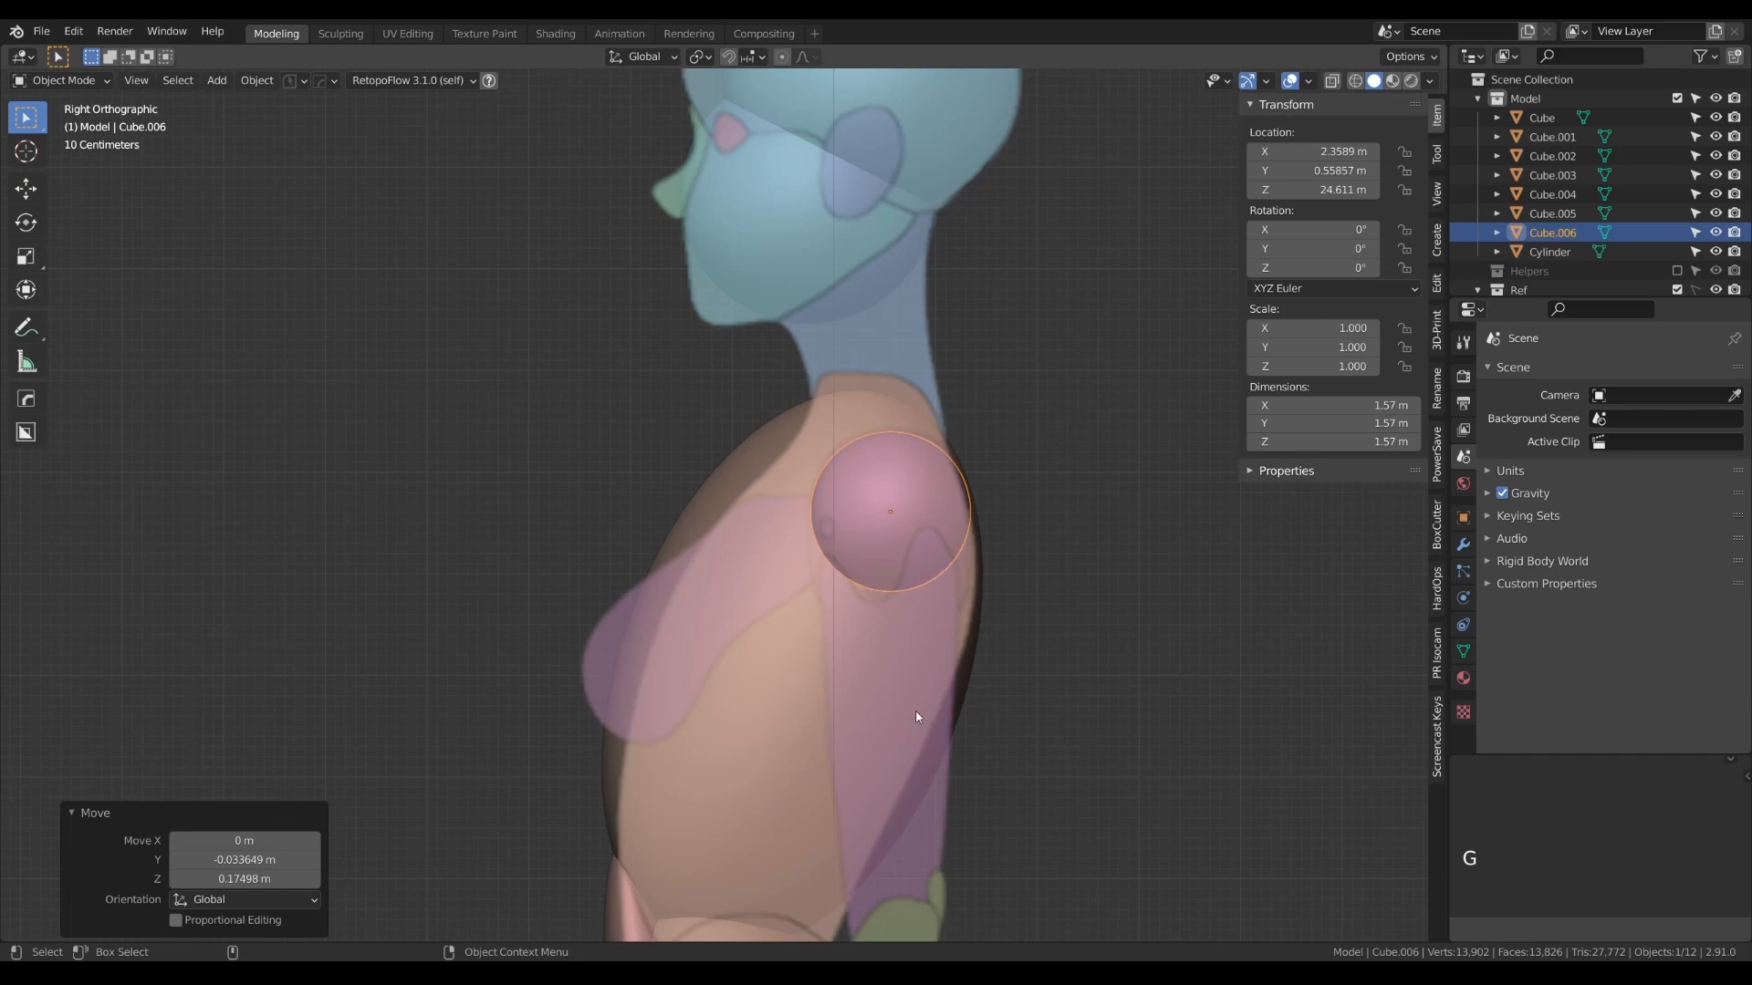
{"action": "key", "text": "KP_1"}
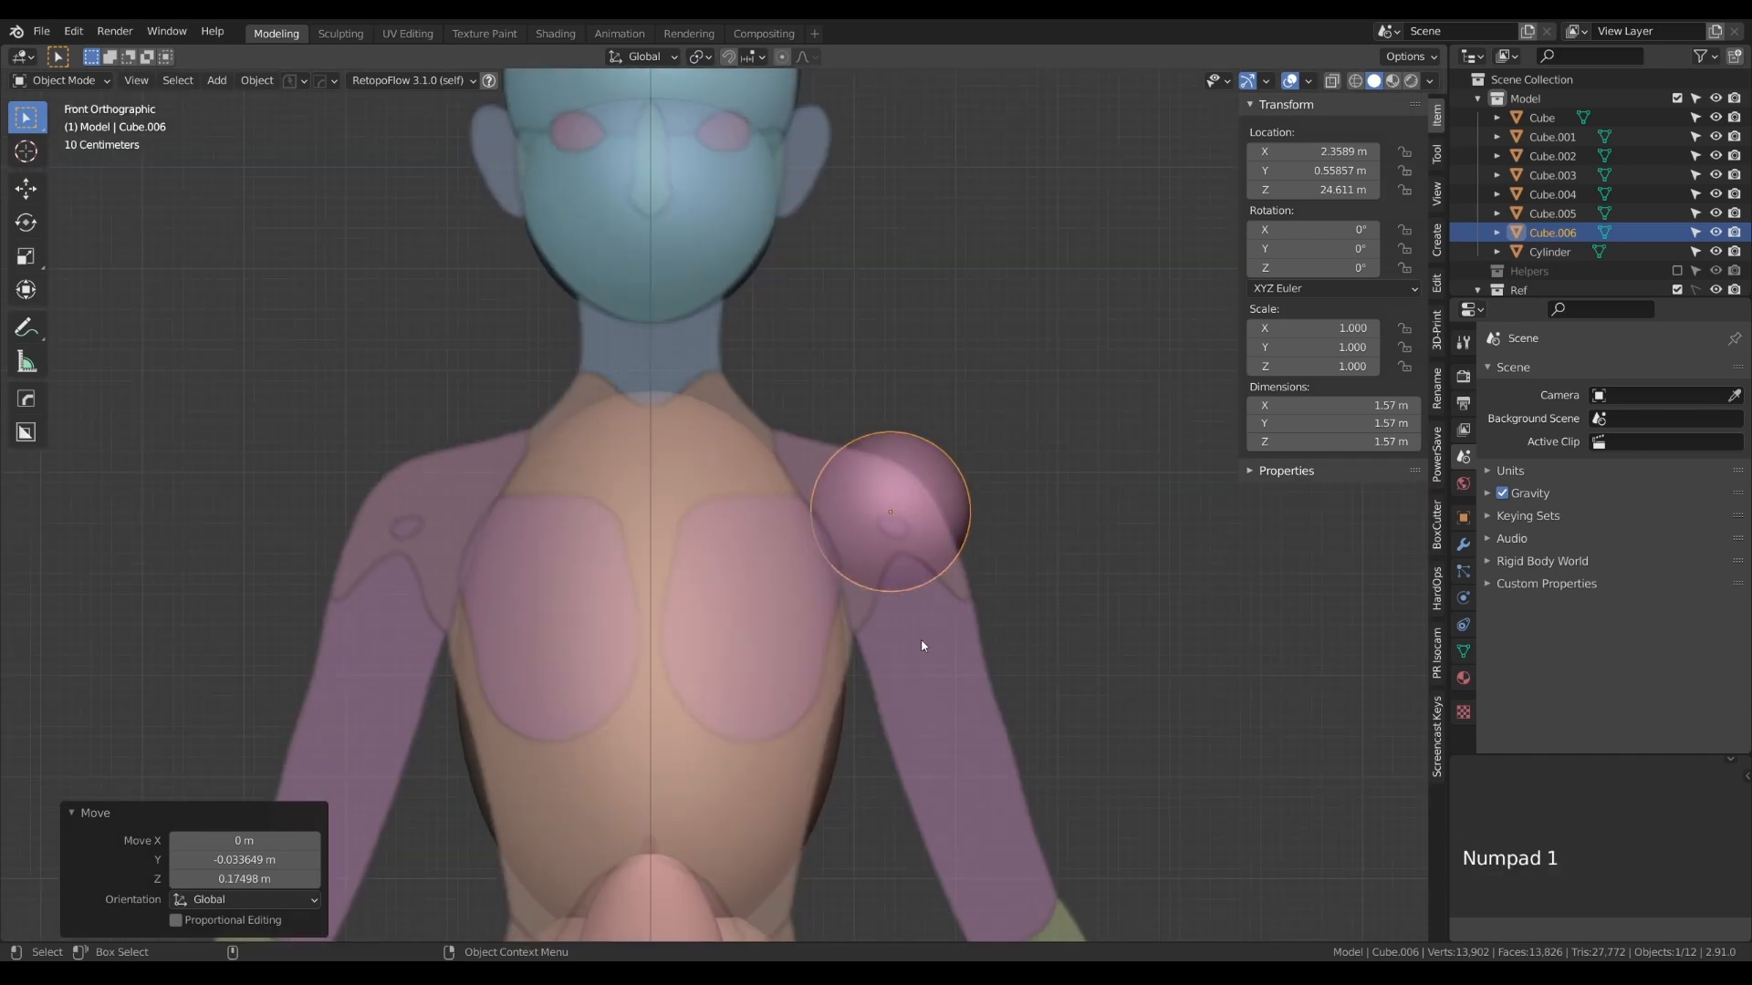
{"action": "key", "text": "g"}
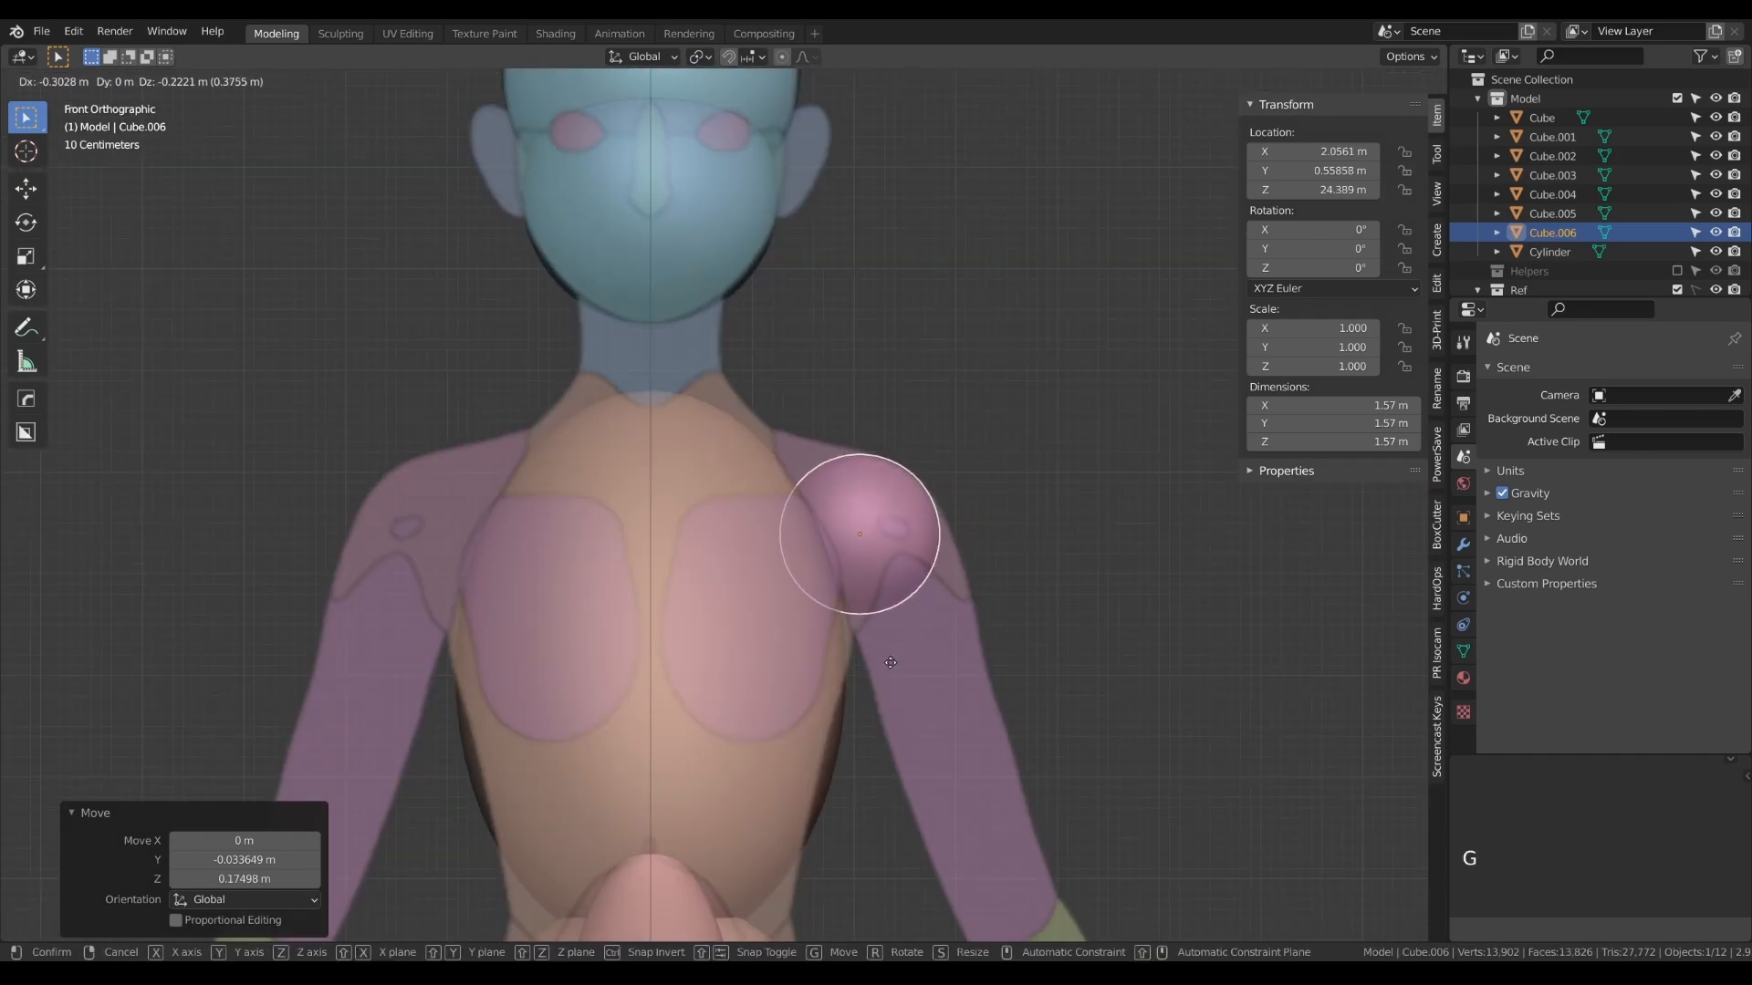
{"action": "left_click", "coordinate": [891, 662]}
- Add a Mirror modifier on the X axis to the shoulder sphere, with _center as the mirror object
{"action": "key", "text": "KP_3"}
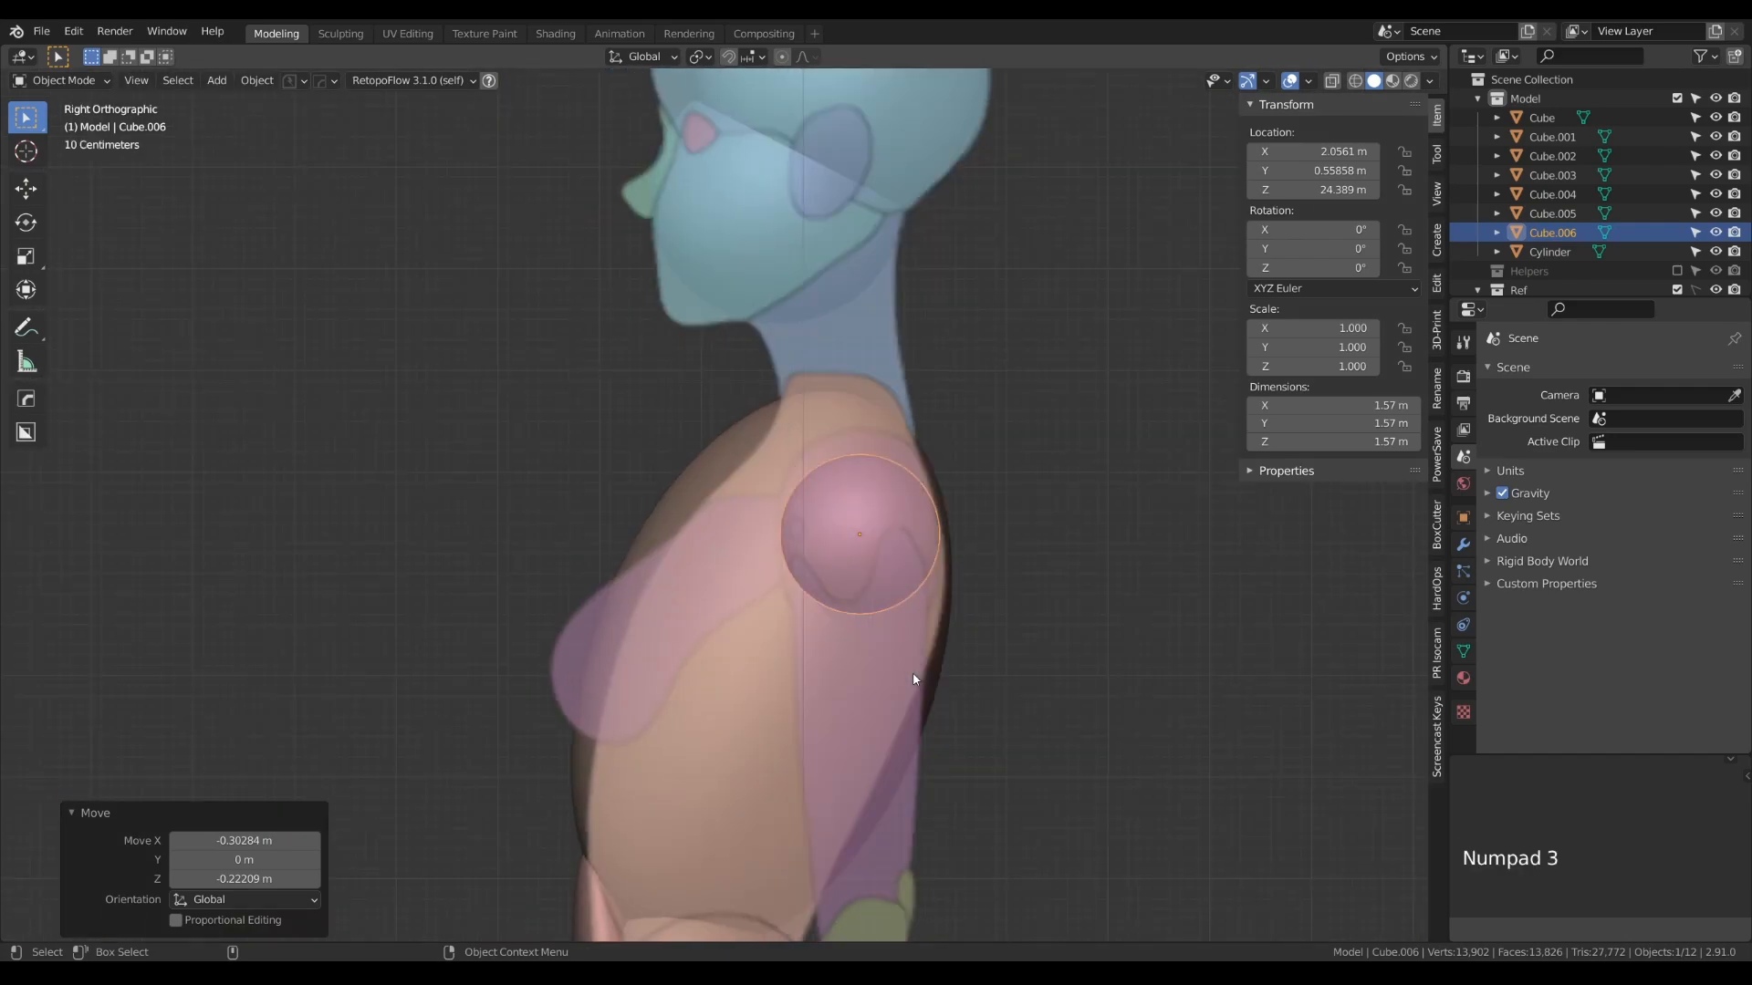
{"action": "key", "text": "Tab"}
{"action": "key", "text": "Tab"}
{"action": "mouse_move", "coordinate": [833, 657]}
{"action": "left_mouse_down", "text": "alt"}
{"action": "mouse_move", "coordinate": [793, 679]}
{"action": "mouse_move", "coordinate": [837, 672]}
{"action": "left_mouse_up", "text": "alt"}
{"action": "key", "text": "KP_1"}
{"action": "scroll", "coordinate": [837, 679], "scroll_direction": "down", "scroll_amount": 4}
{"action": "right_click_drag", "start_coordinate": [833, 673], "coordinate": [851, 281], "text": "alt"}
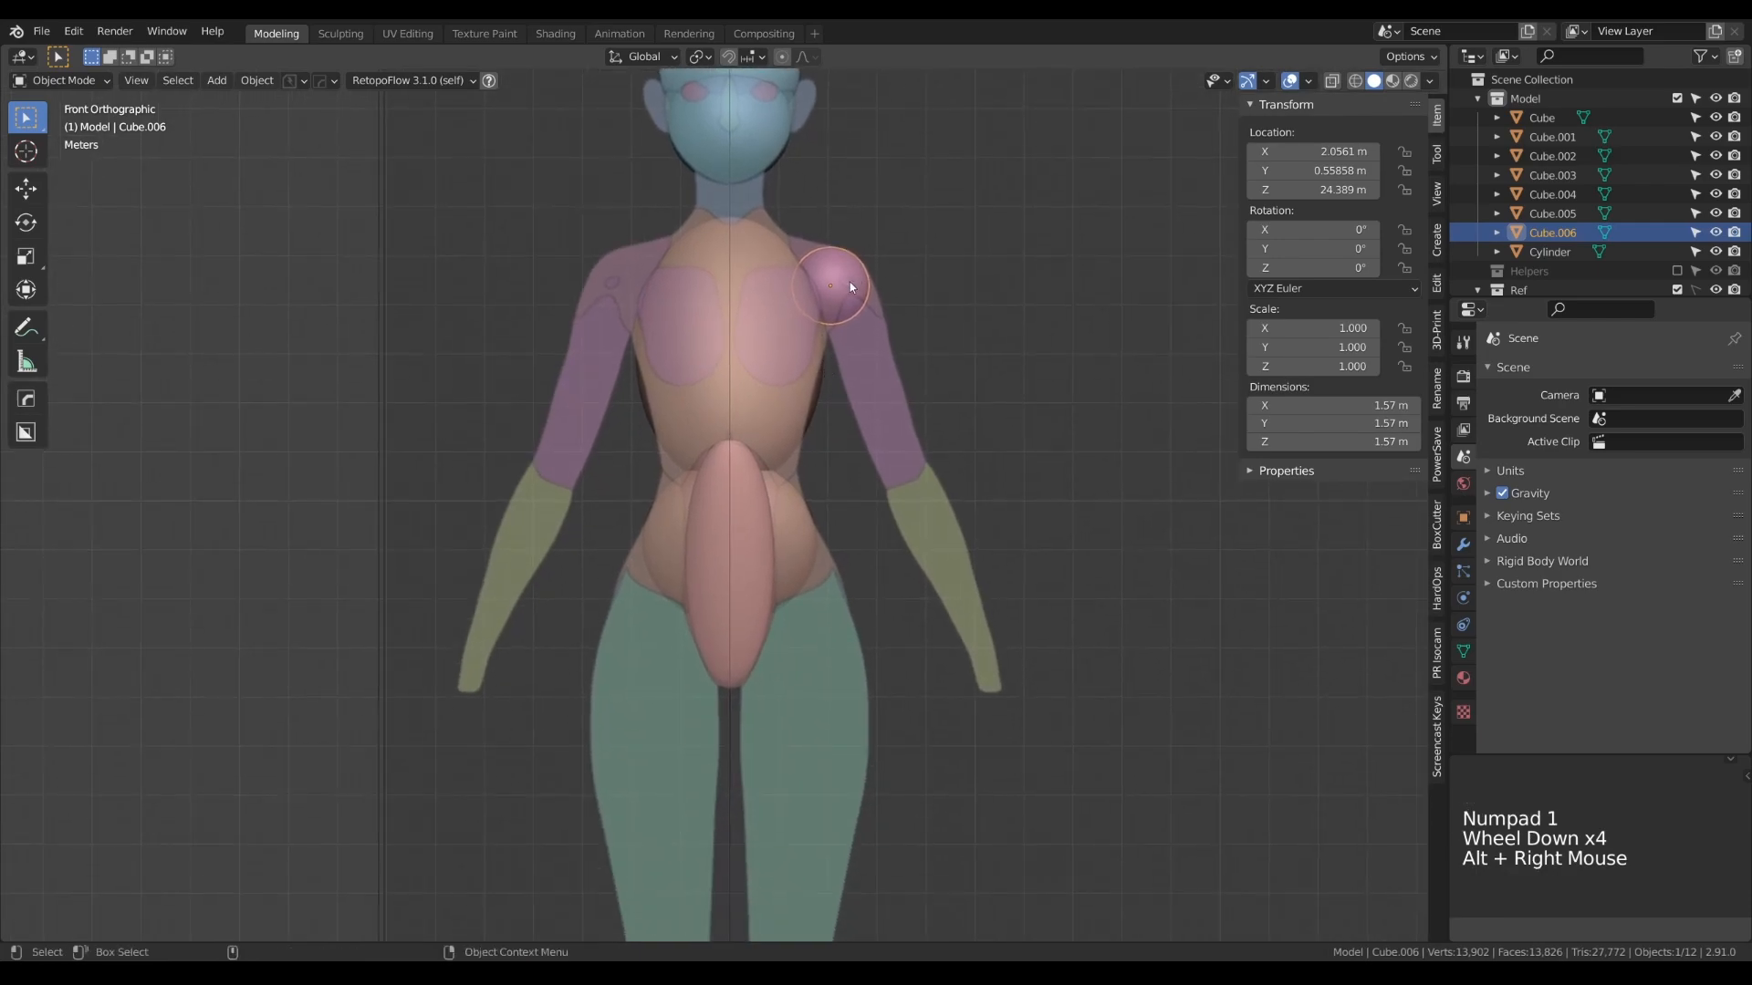
{"action": "left_click", "coordinate": [1467, 547]}
{"action": "left_click", "coordinate": [1578, 375]}
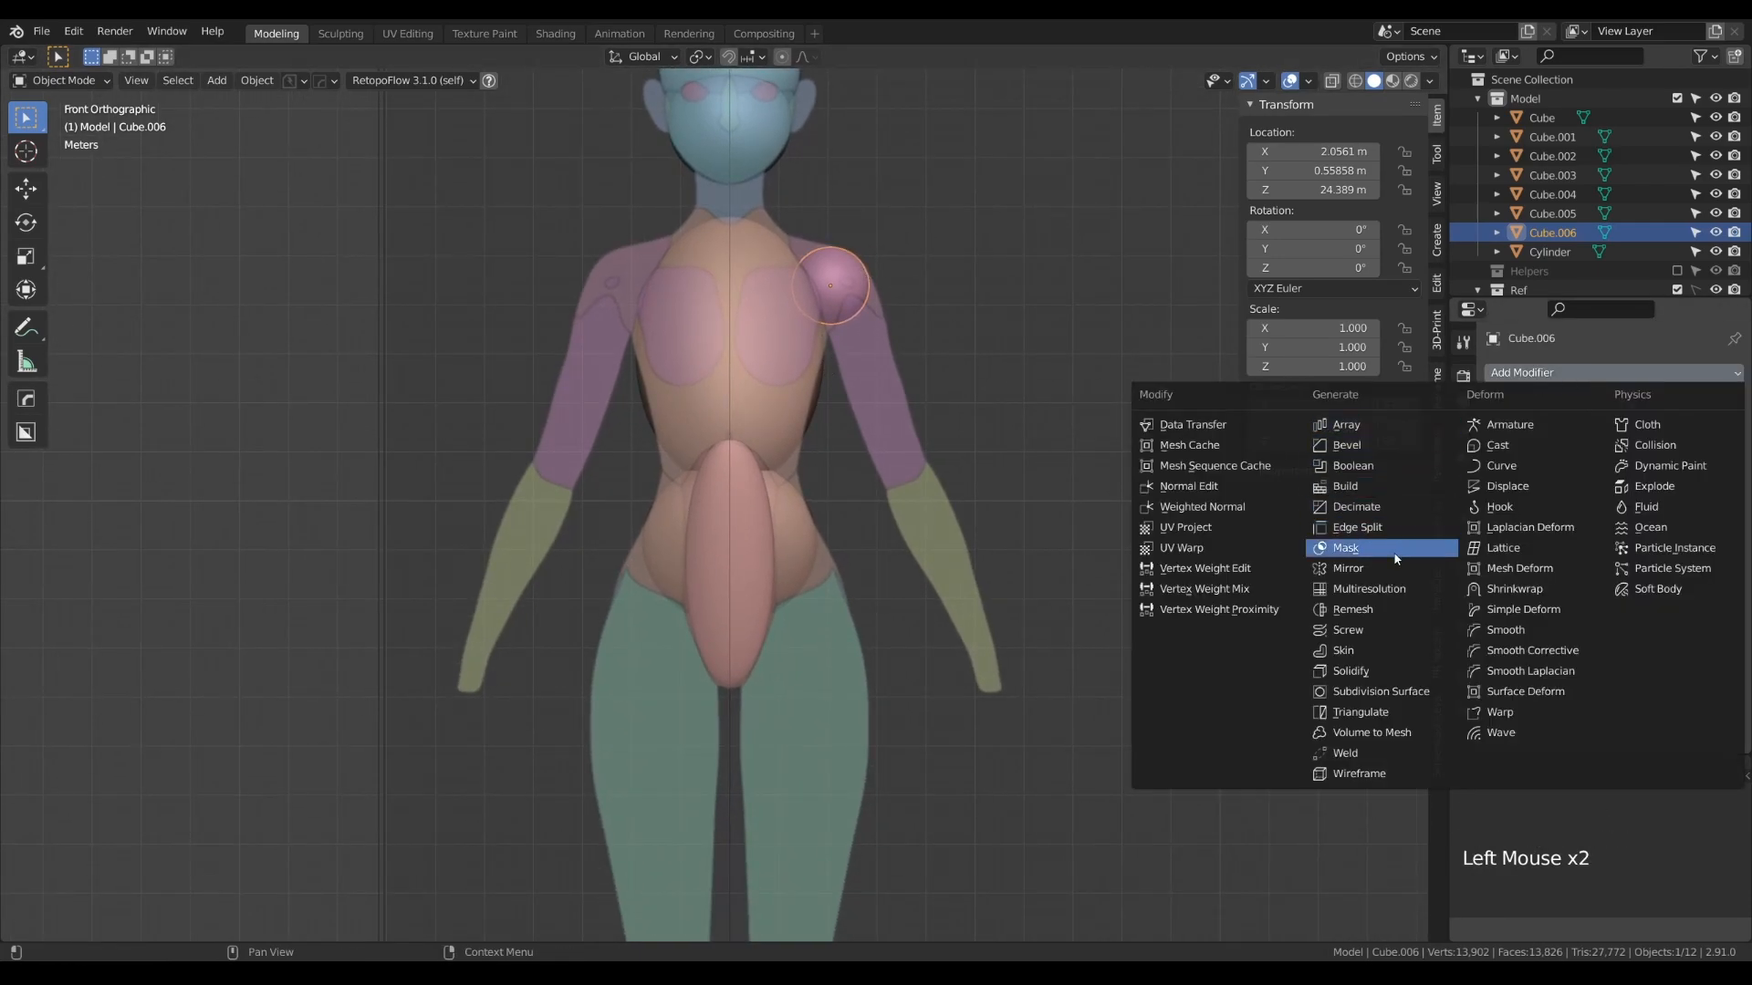
{"action": "left_click", "coordinate": [1347, 568]}
{"action": "left_click", "coordinate": [1591, 546]}
{"action": "left_click", "coordinate": [1554, 572]}
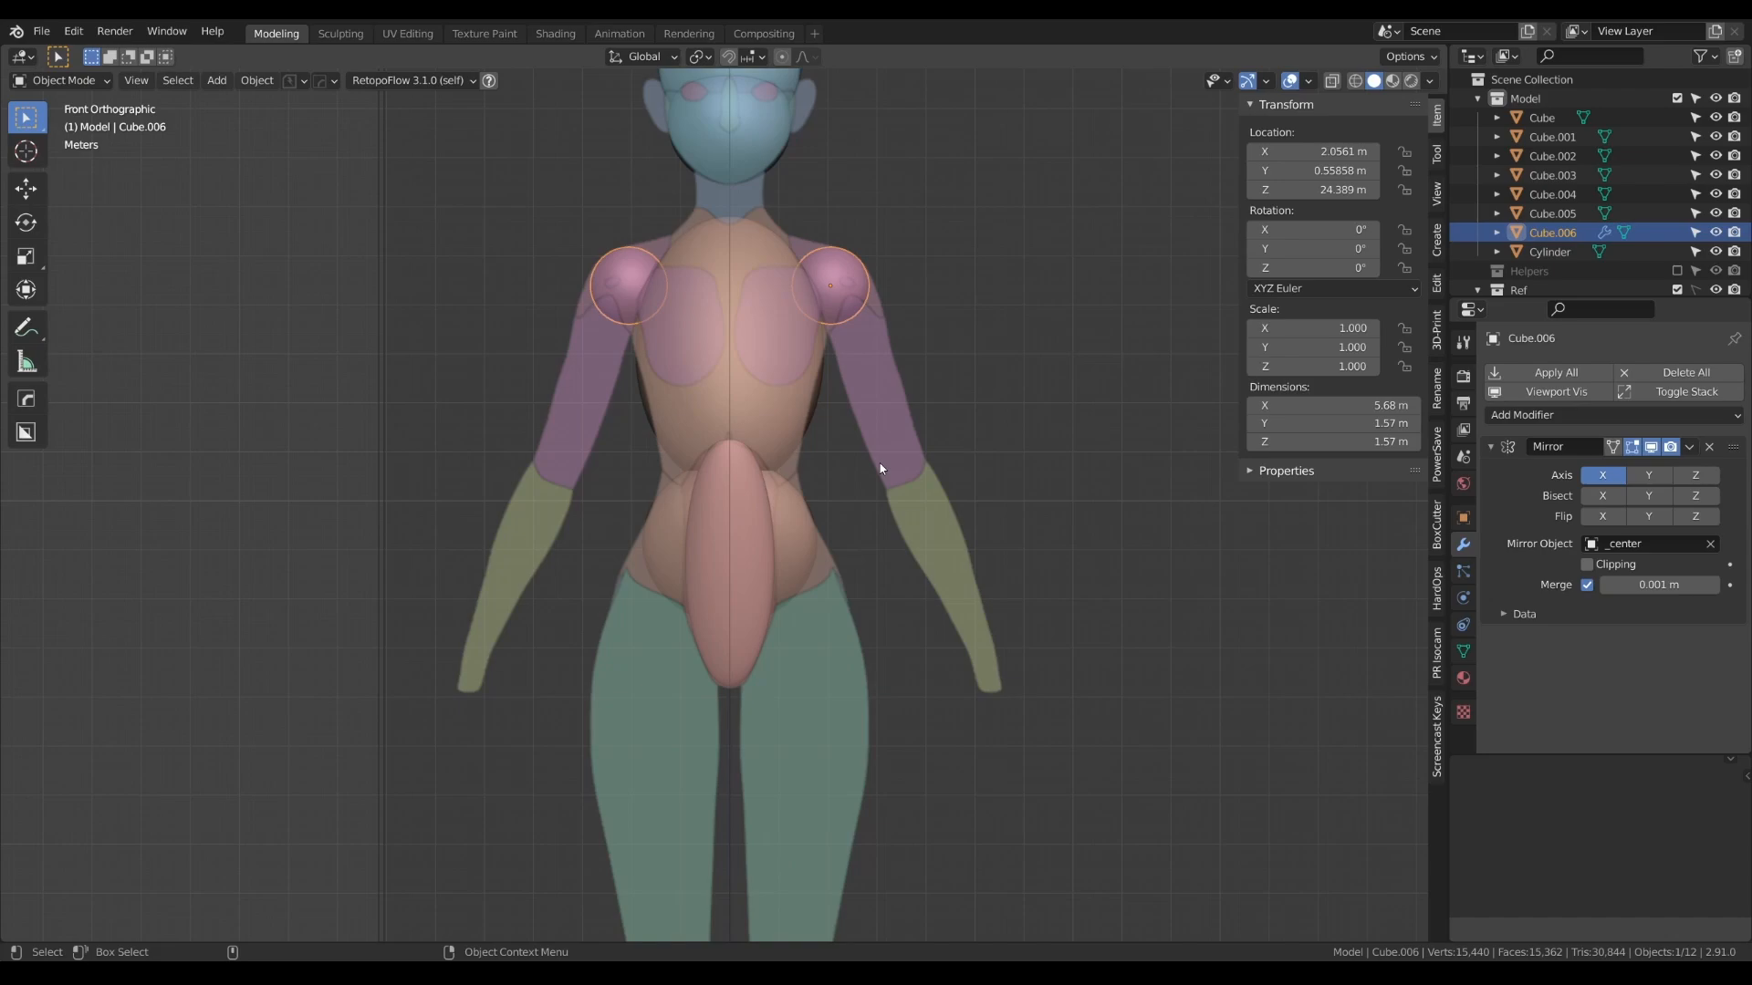
- Duplicate the mirrored shoulder sphere to the elbow at about 3.69 m on X and 20.36 m on Z, shrinking its mesh to about 1.03 m across
{"action": "key", "text": "shift+d"}
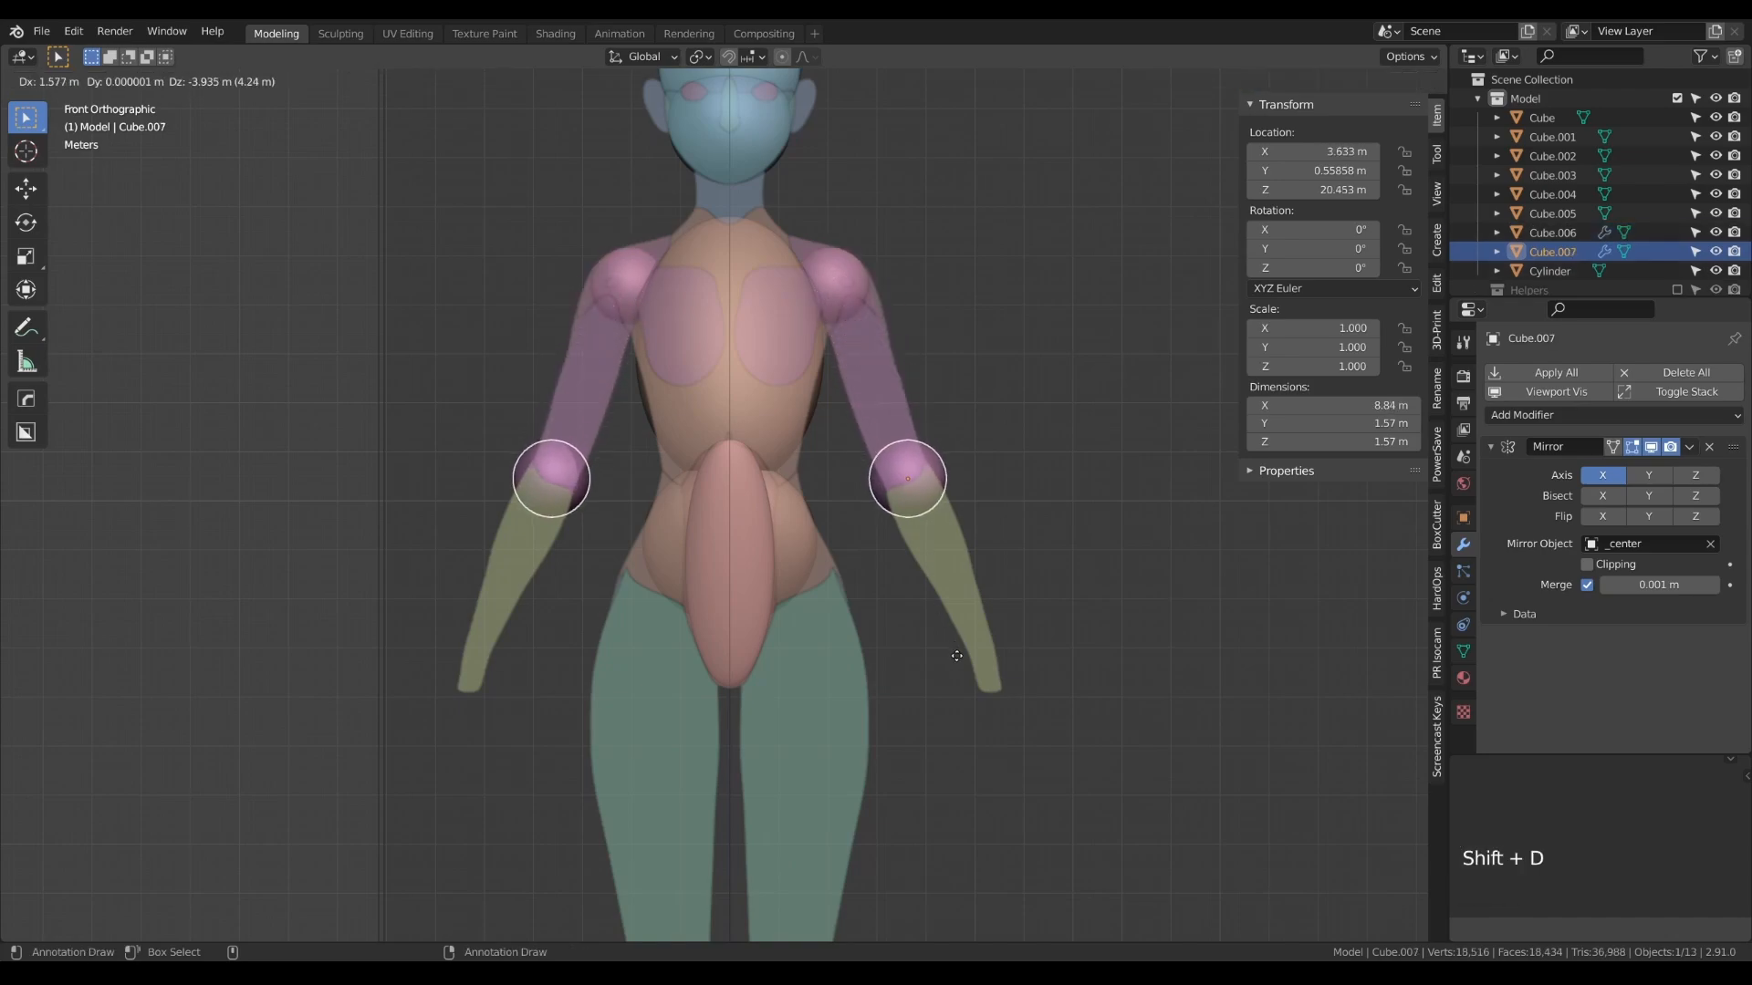
{"action": "left_click", "coordinate": [960, 661]}
{"action": "key", "text": "Tab"}
{"action": "key", "text": "Tab"}
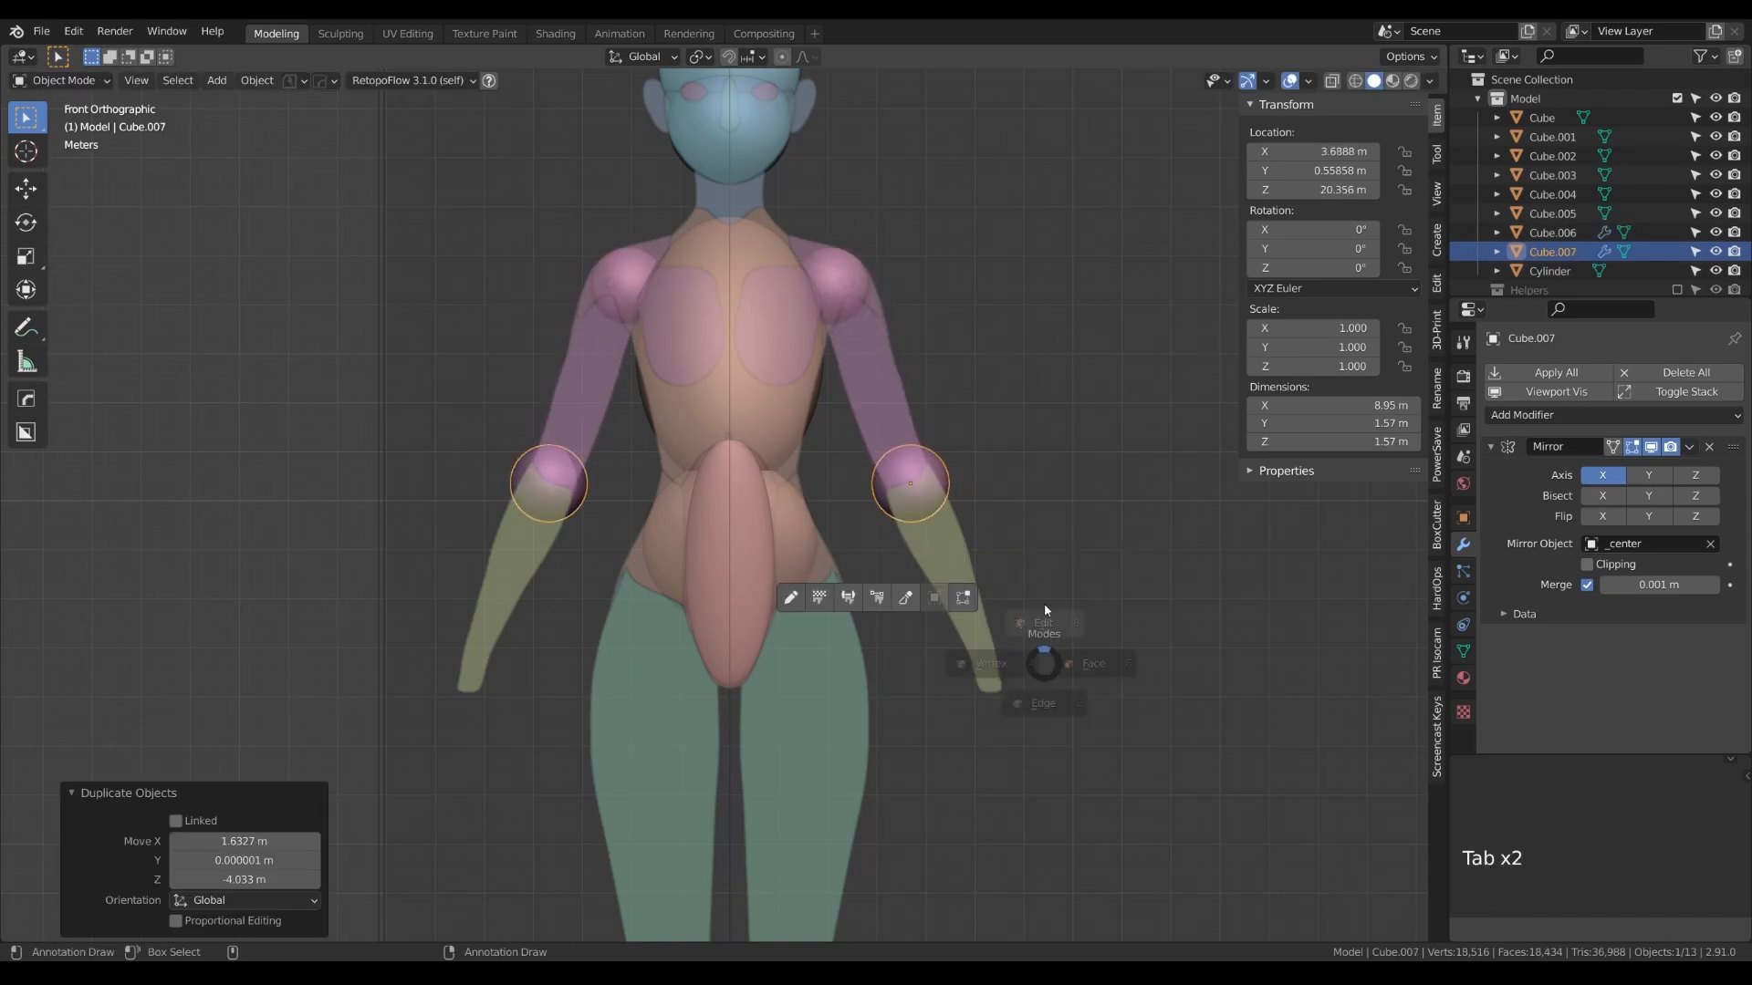
{"action": "key", "text": "s"}
{"action": "left_click", "coordinate": [1035, 650]}
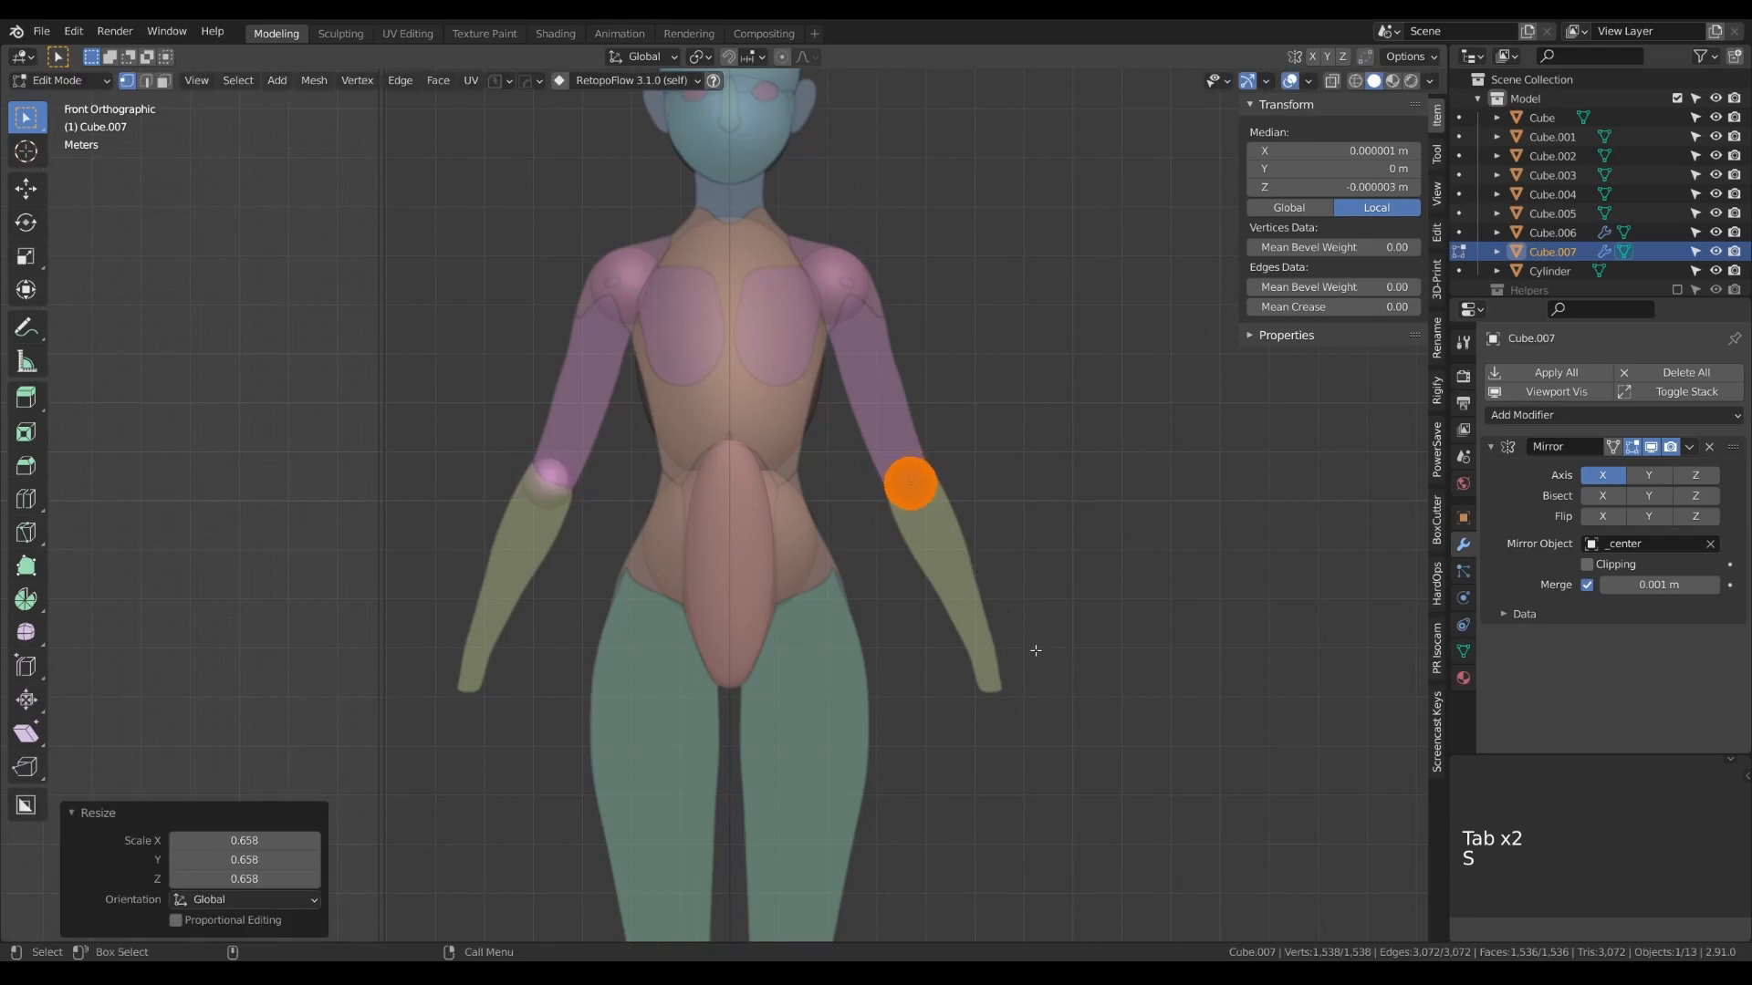
- In the side view, raise the elbow sphere to about 20.69 m on Z and shift it slightly back to fit the arm reference
{"action": "key", "text": "KP_3"}
{"action": "key", "text": "Tab"}
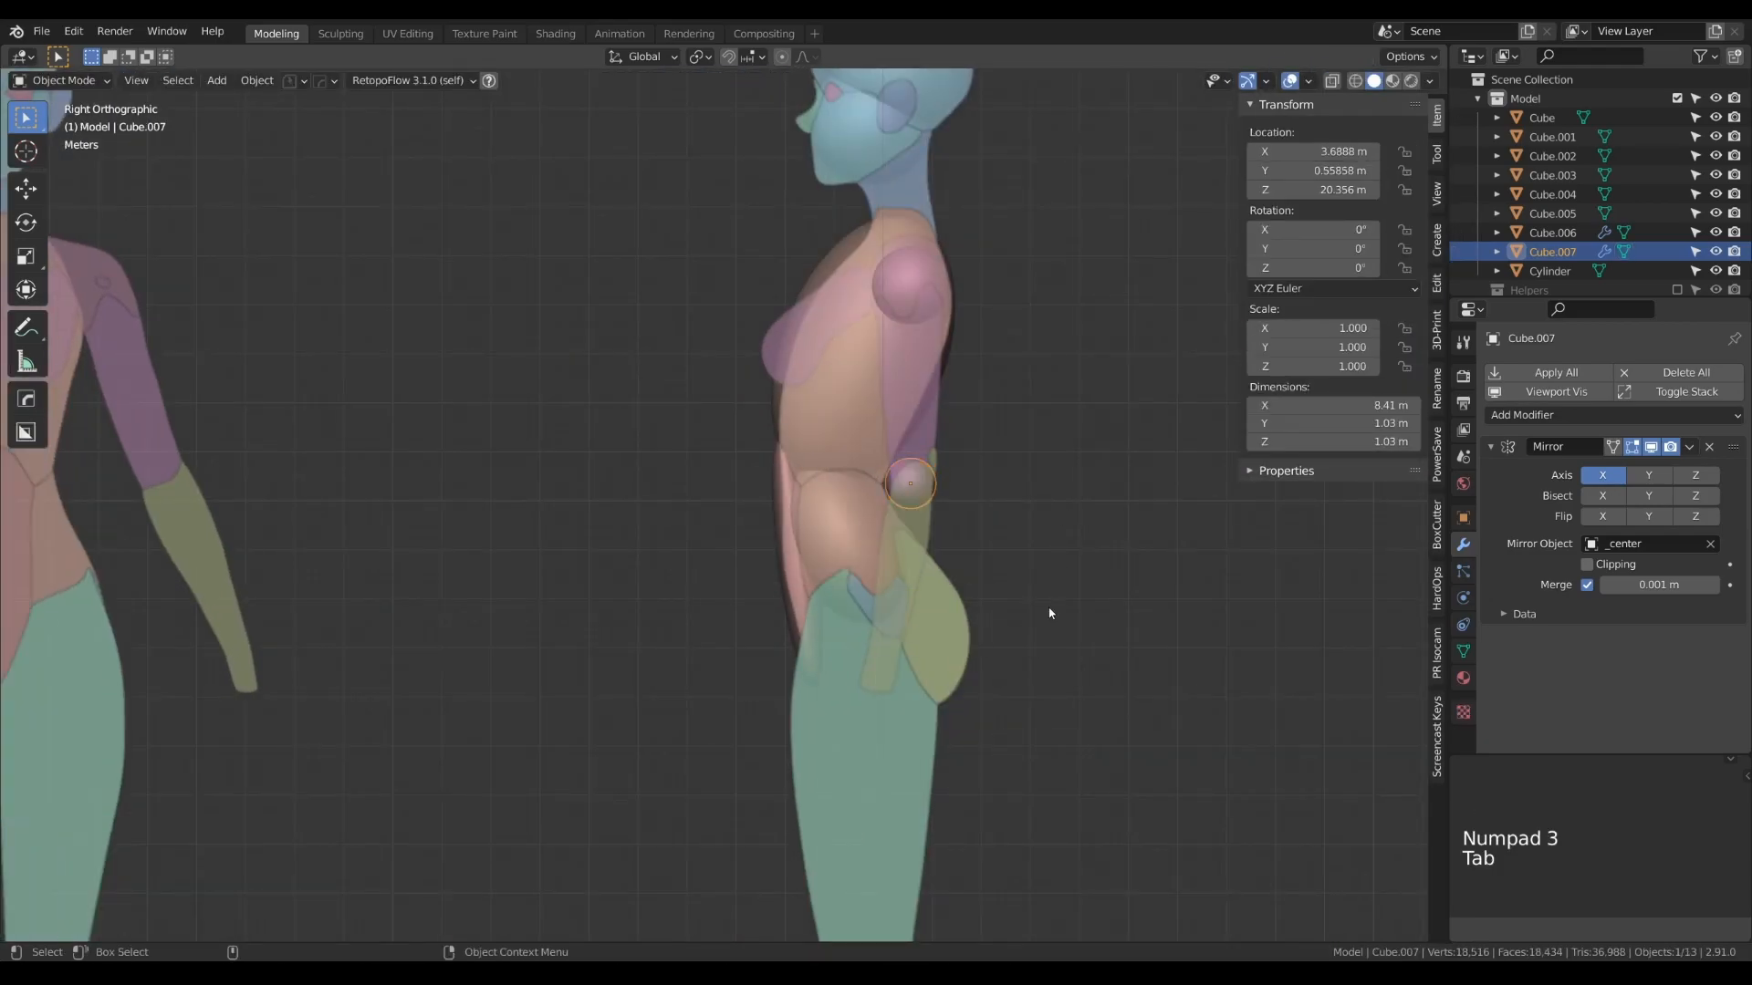
{"action": "key", "text": "g"}
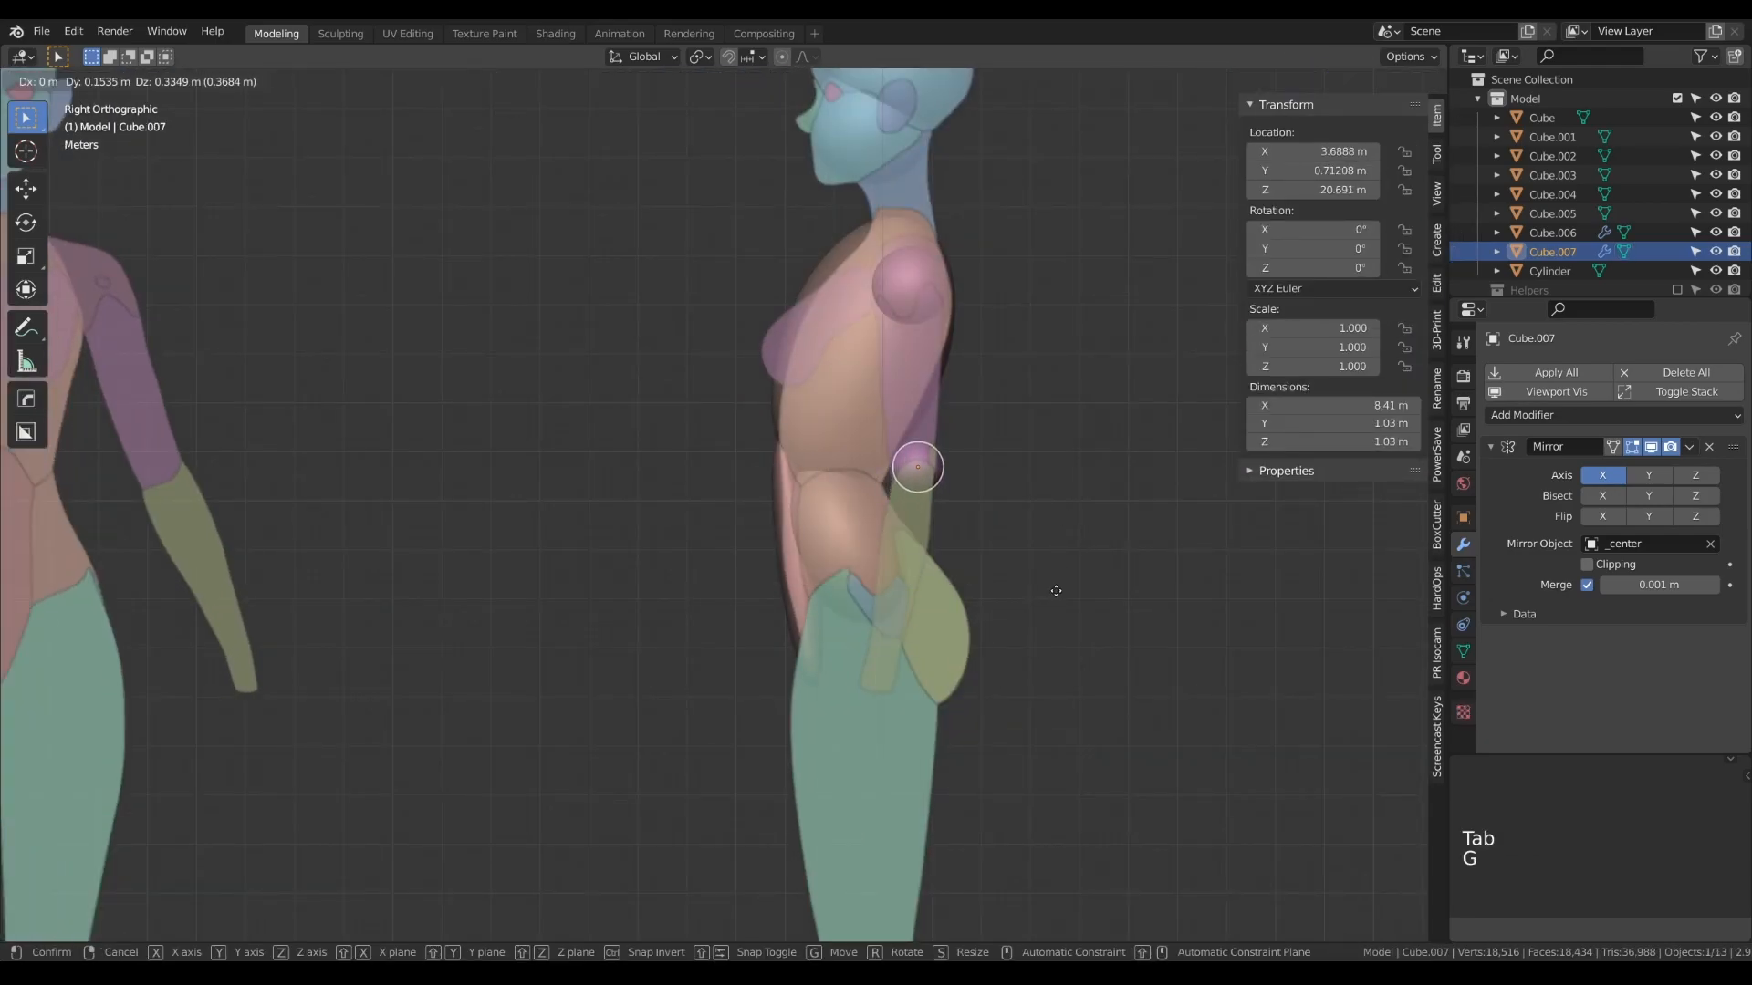
{"action": "left_click", "coordinate": [1053, 590]}
{"action": "key", "text": "Tab"}
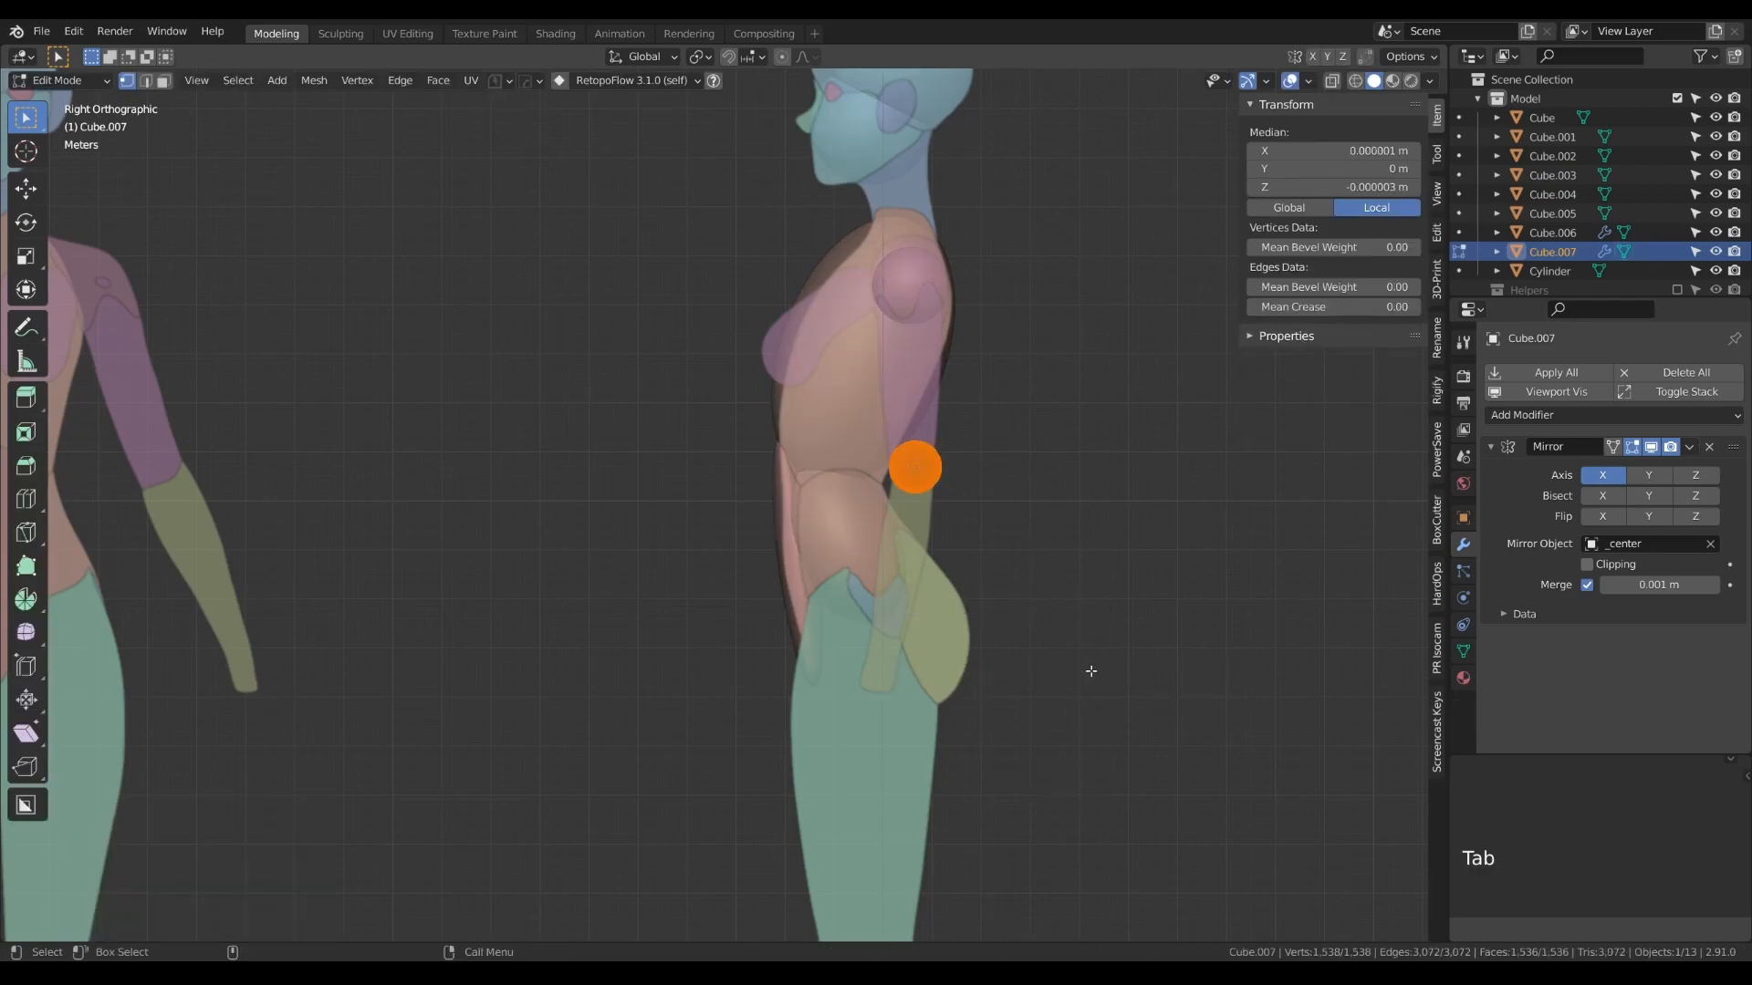
- Shrink the elbow sphere's mesh to about 0.9 m across and reposition the sphere at about 0.71 m on Y and 20.70 m on Z
{"action": "key", "text": "s"}
{"action": "left_click", "coordinate": [1077, 652]}
{"action": "key", "text": "Tab"}
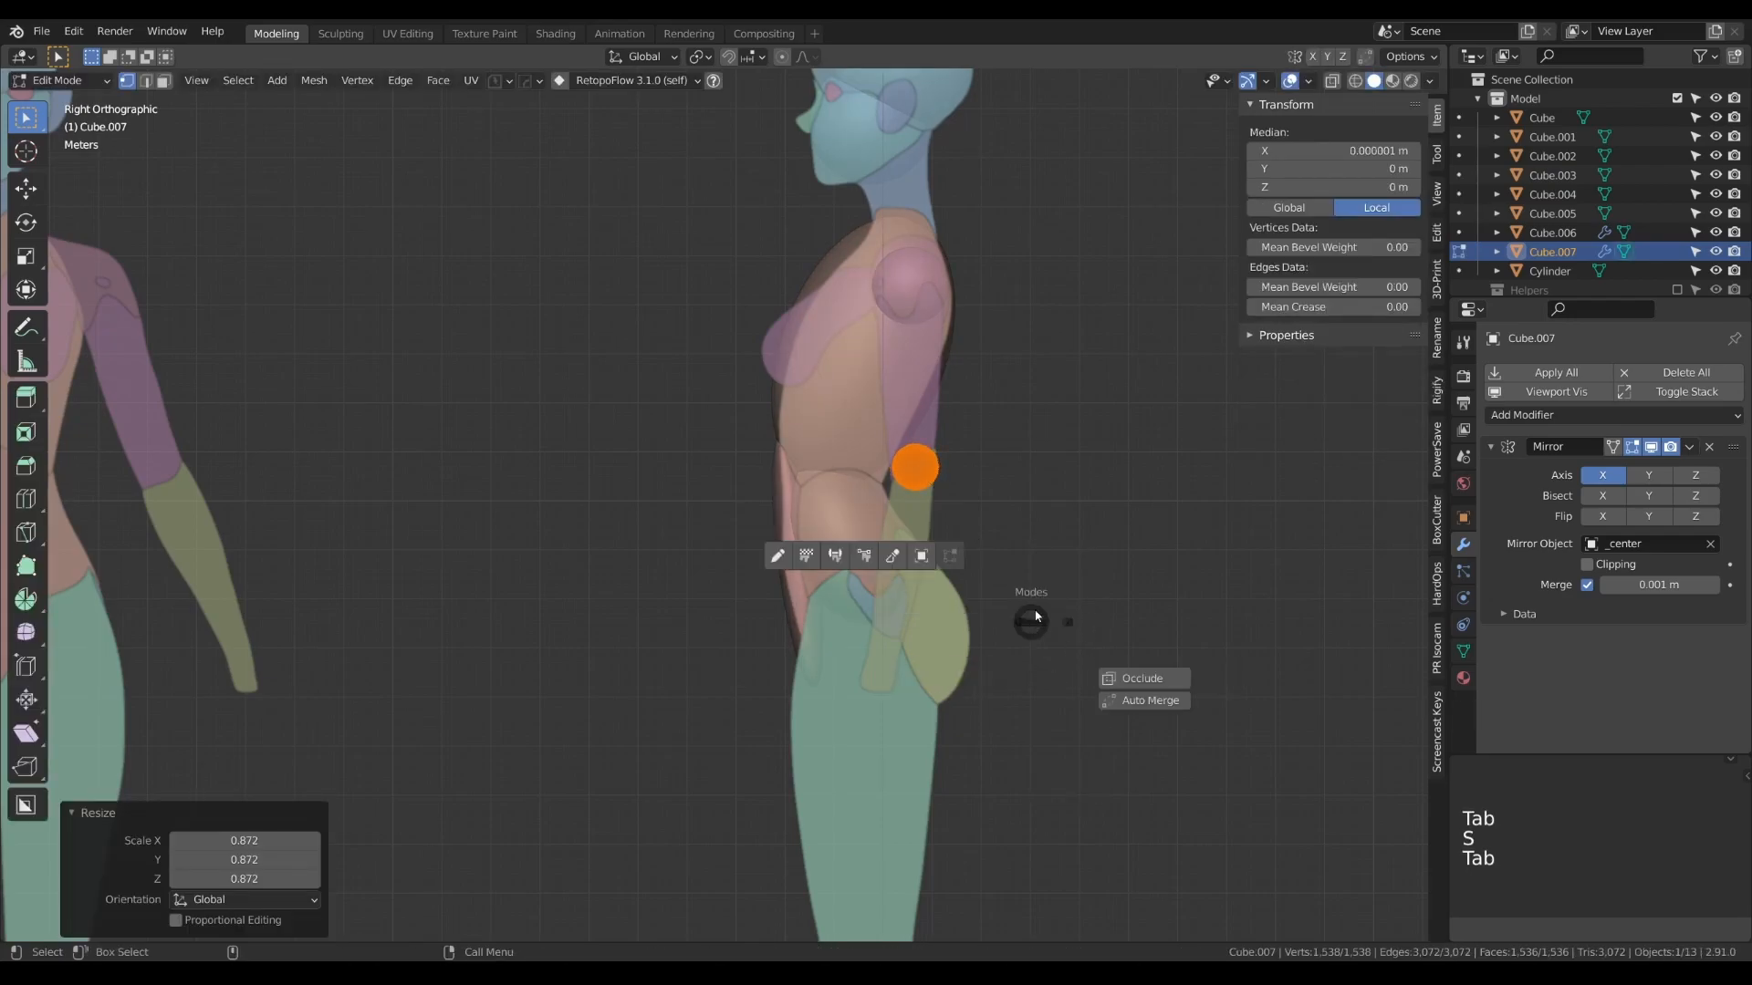
{"action": "key", "text": "g"}
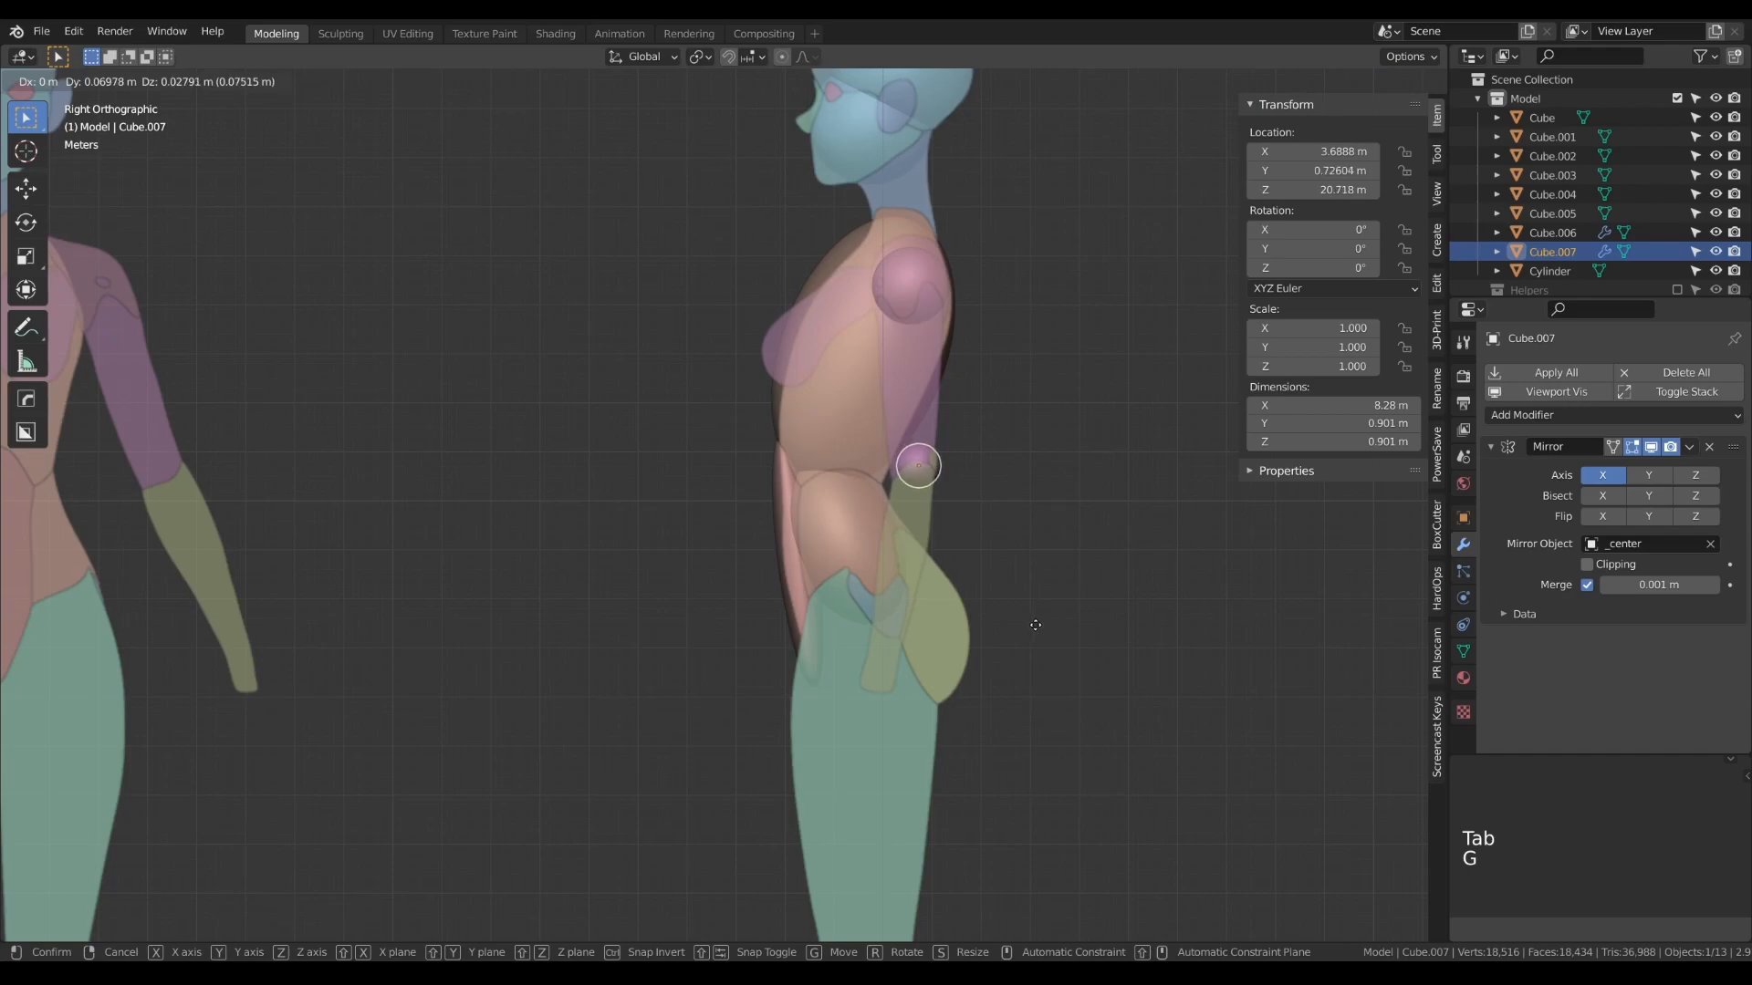
{"action": "left_click", "coordinate": [1036, 630]}
- In the front view, shift the elbow sphere inward along X to about 3.49 m to fit the arm reference
{"action": "key", "text": "KP_1"}
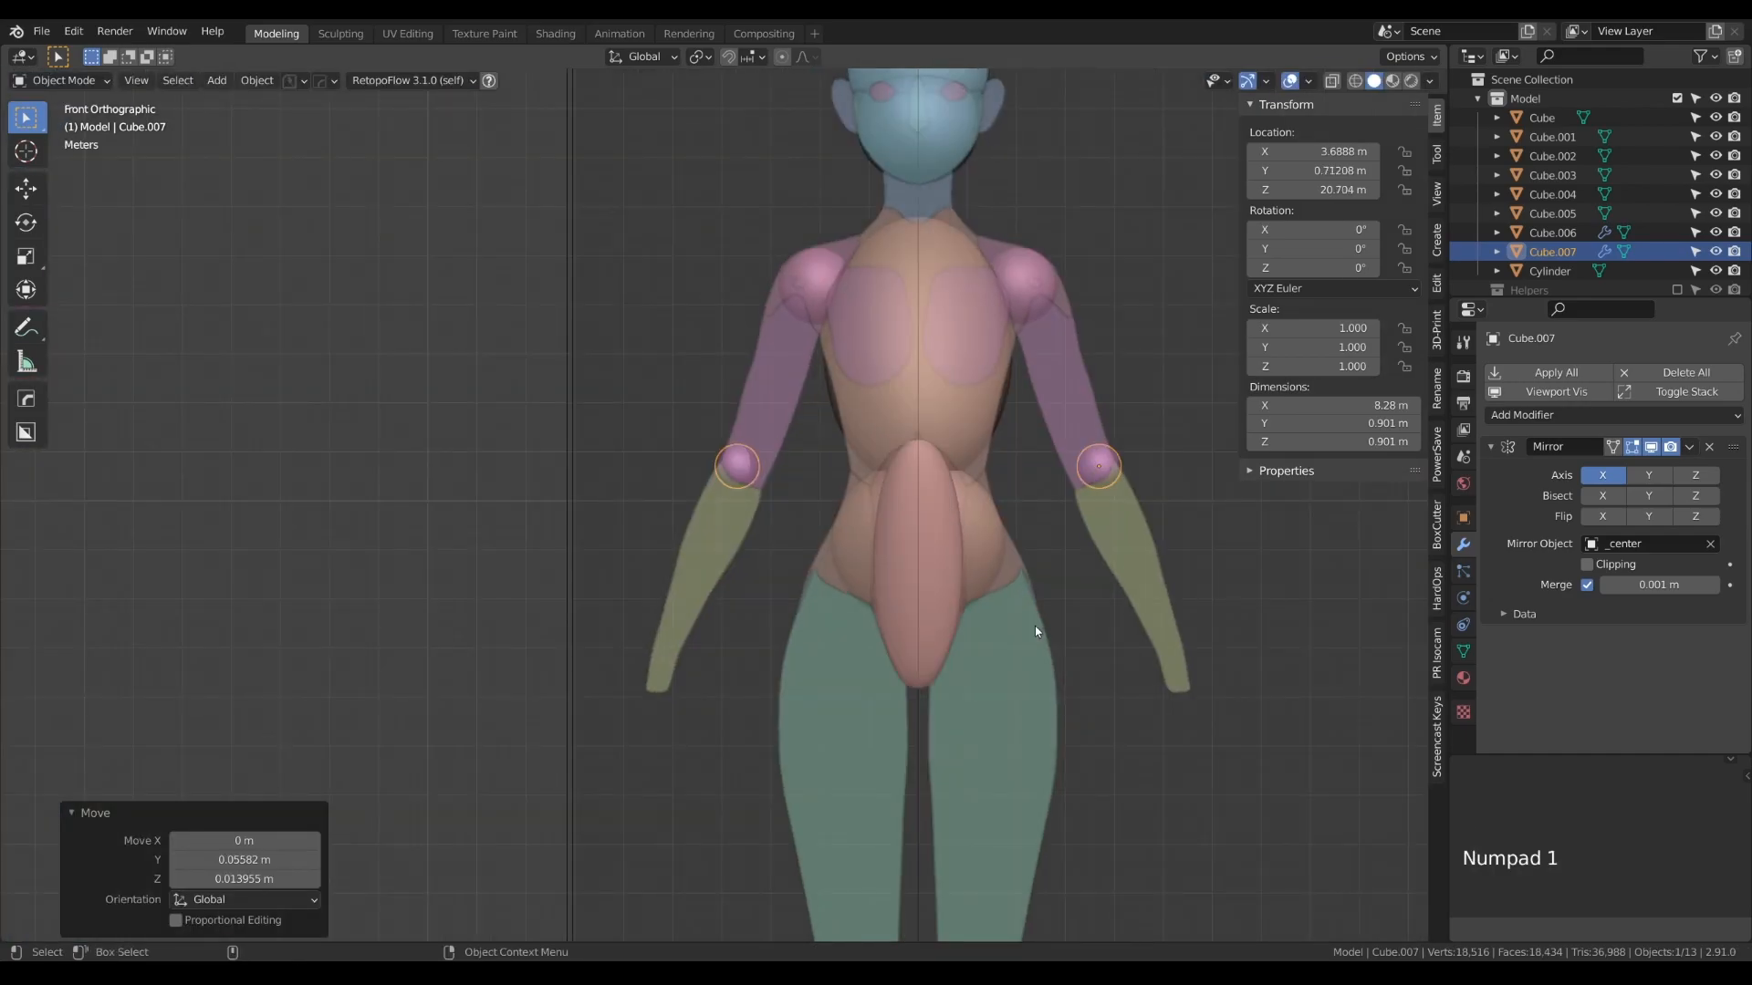
{"action": "key", "text": "g"}
{"action": "key", "text": "x"}
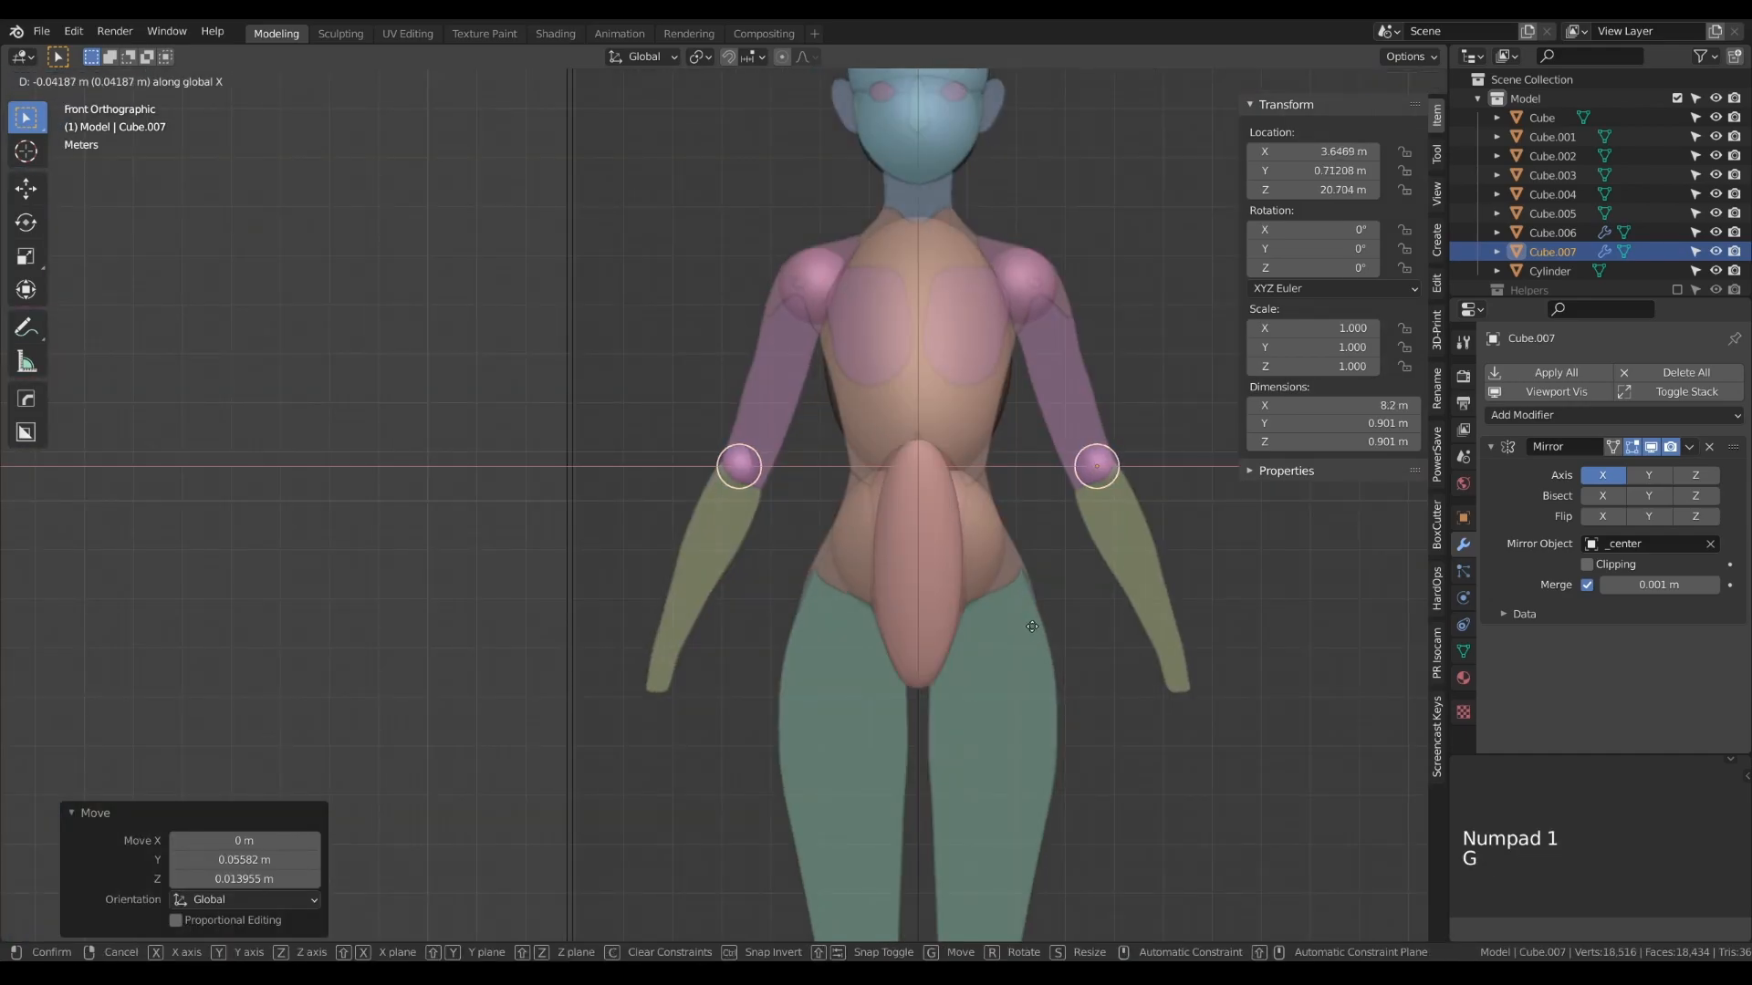
{"action": "left_click", "coordinate": [1026, 626]}
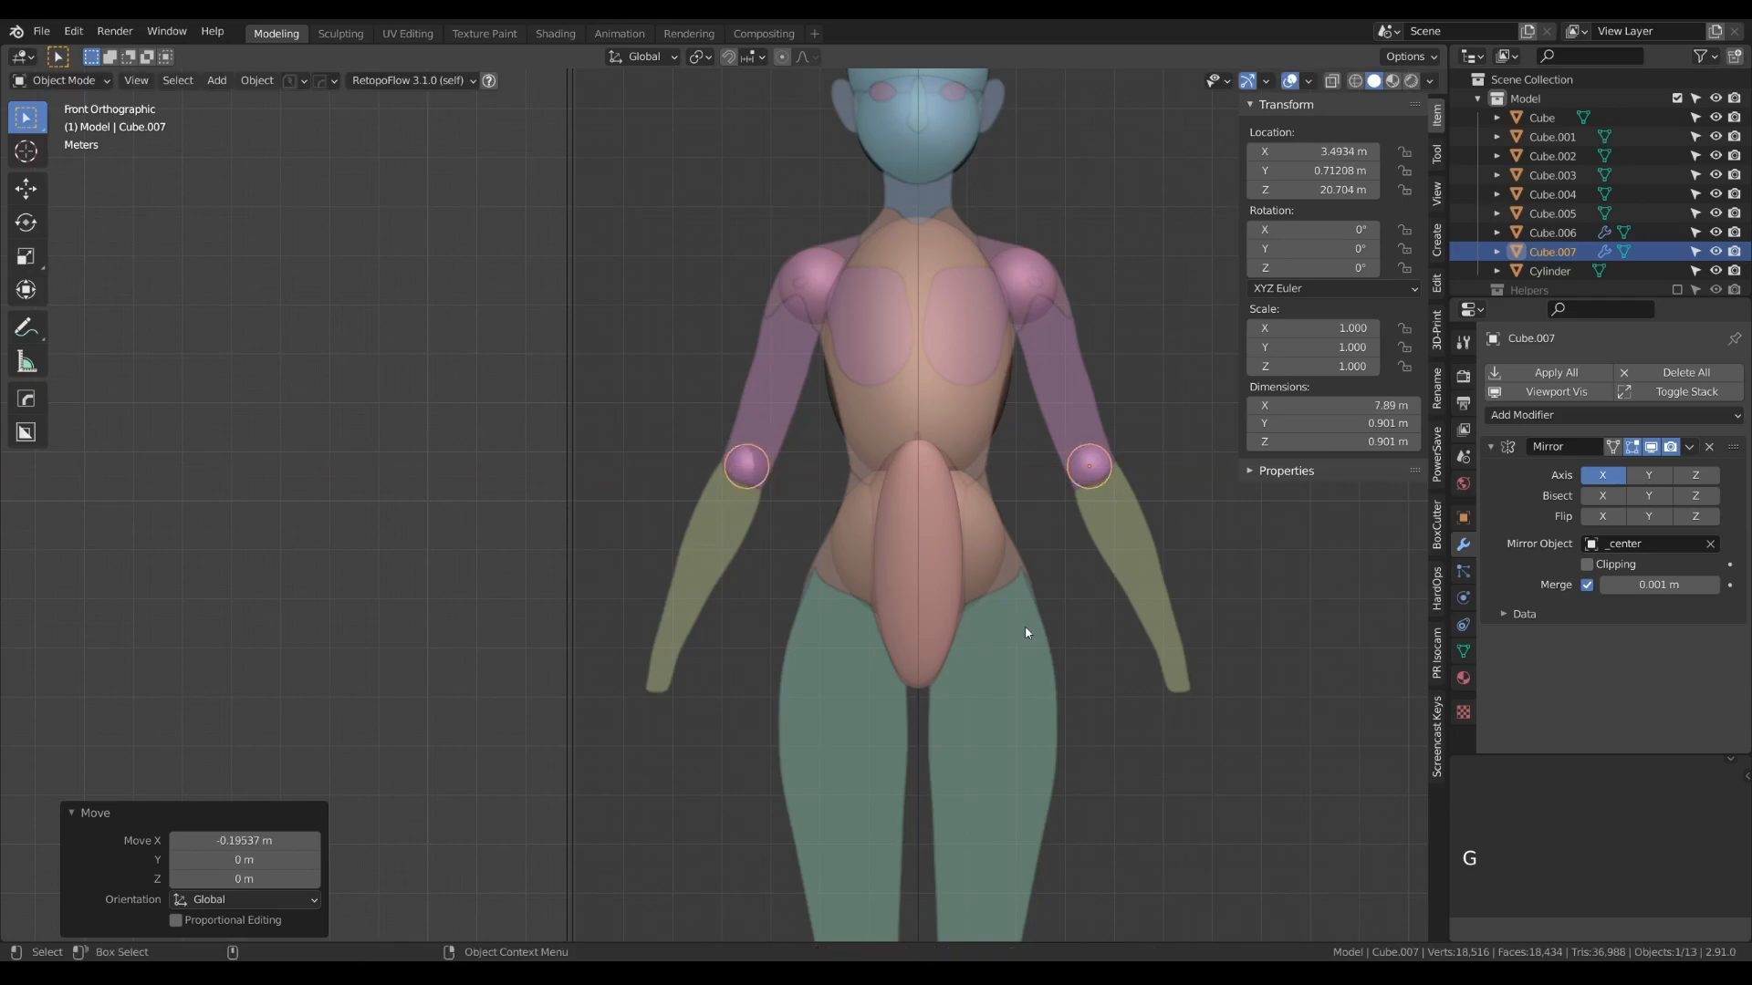
{"action": "key", "text": "KP_3"}
{"action": "key", "text": "Tab"}
{"action": "key", "text": "Tab"}
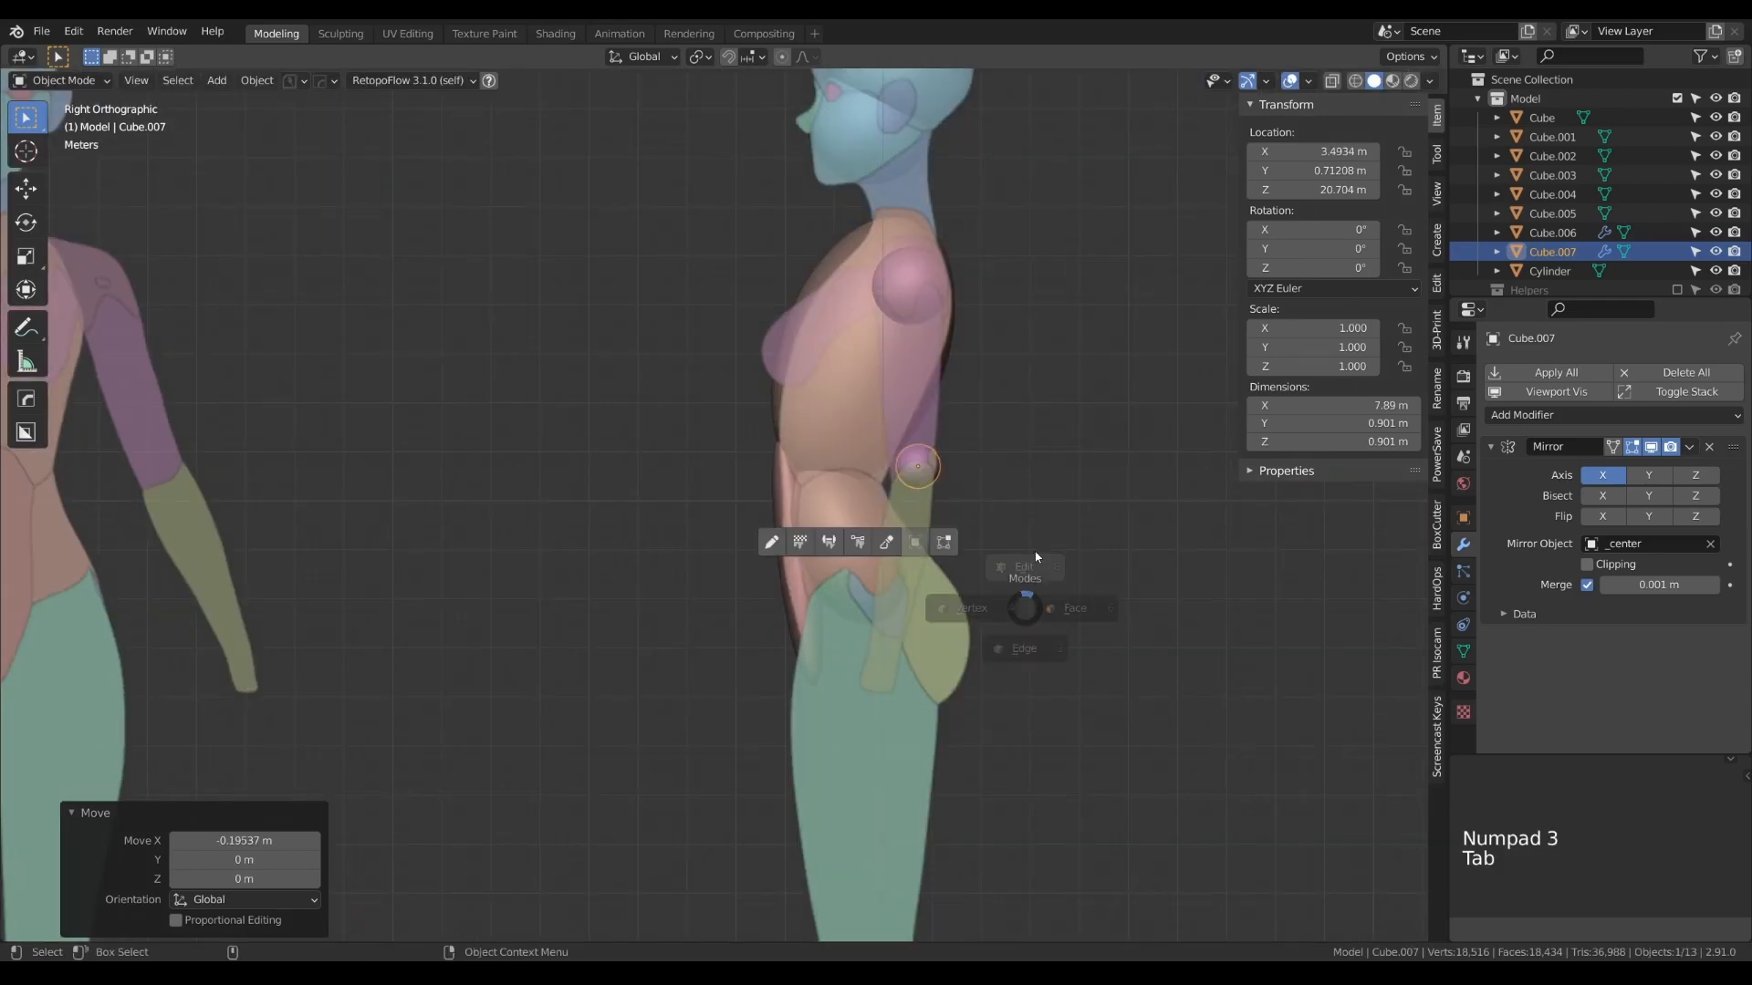
- Duplicate the mirrored elbow sphere down to the knee, at about 1.12 m on X and 9.27 m on Z
{"action": "key", "text": "KP_1"}
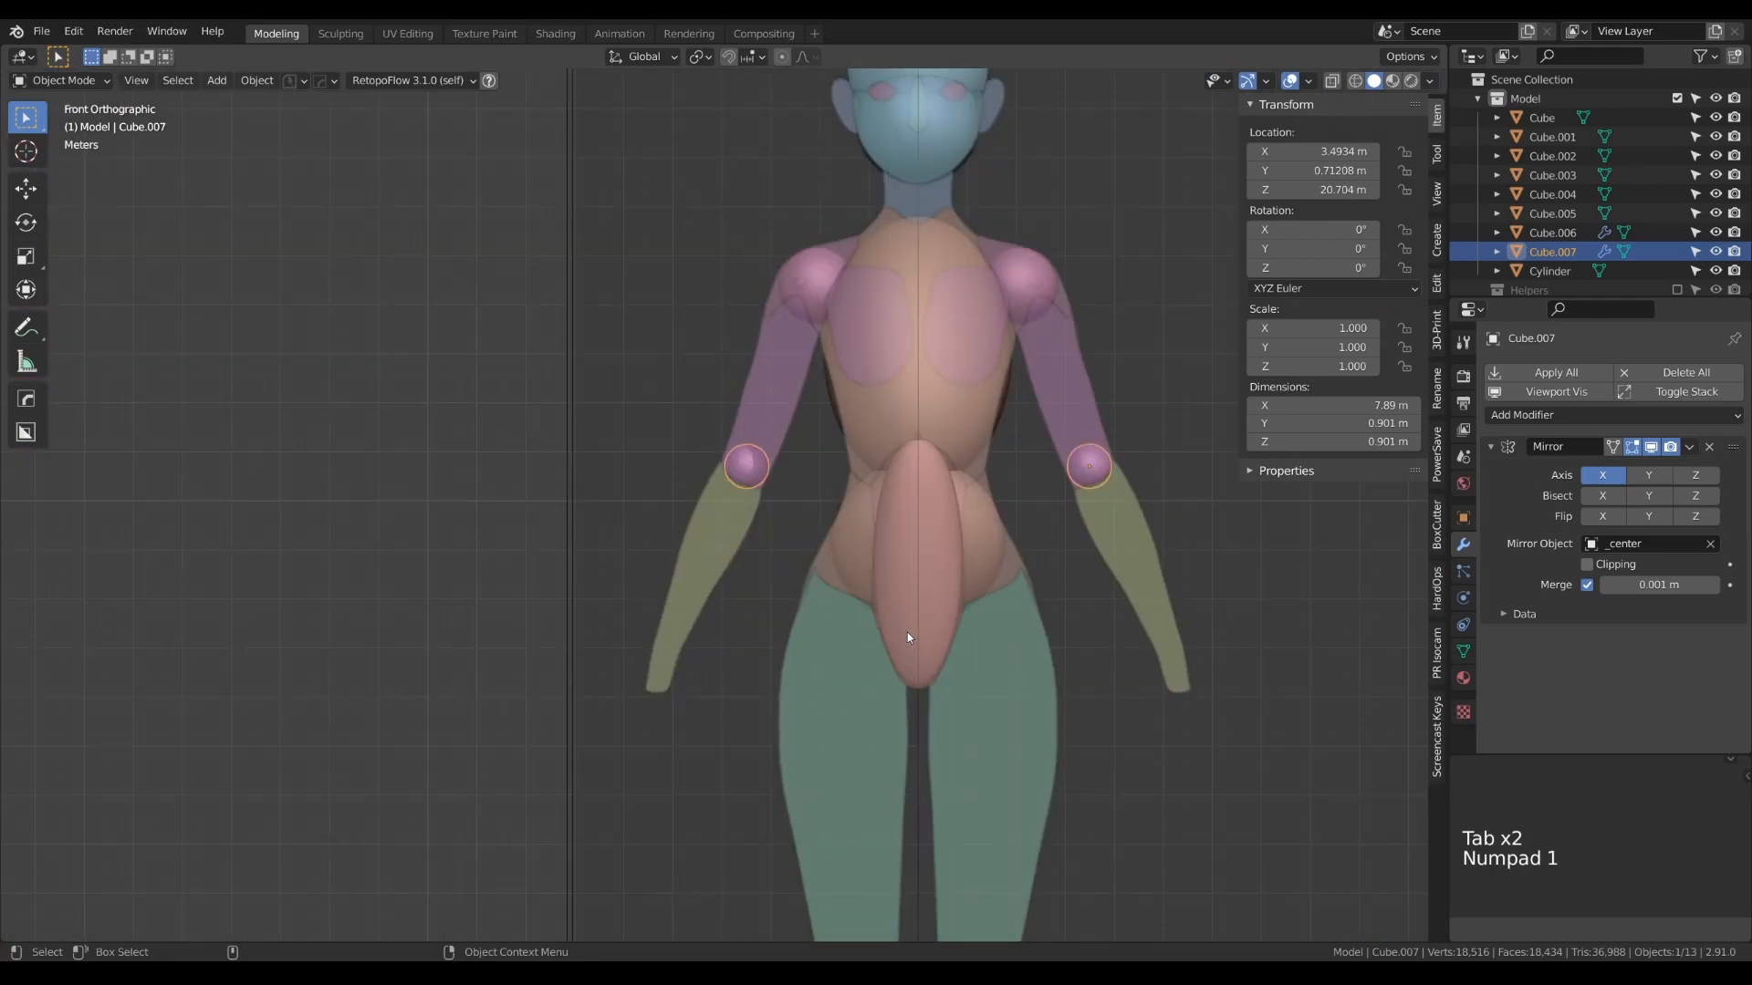
{"action": "scroll", "coordinate": [949, 602], "scroll_direction": "down", "scroll_amount": 4}
{"action": "right_click", "coordinate": [859, 403], "text": "alt"}
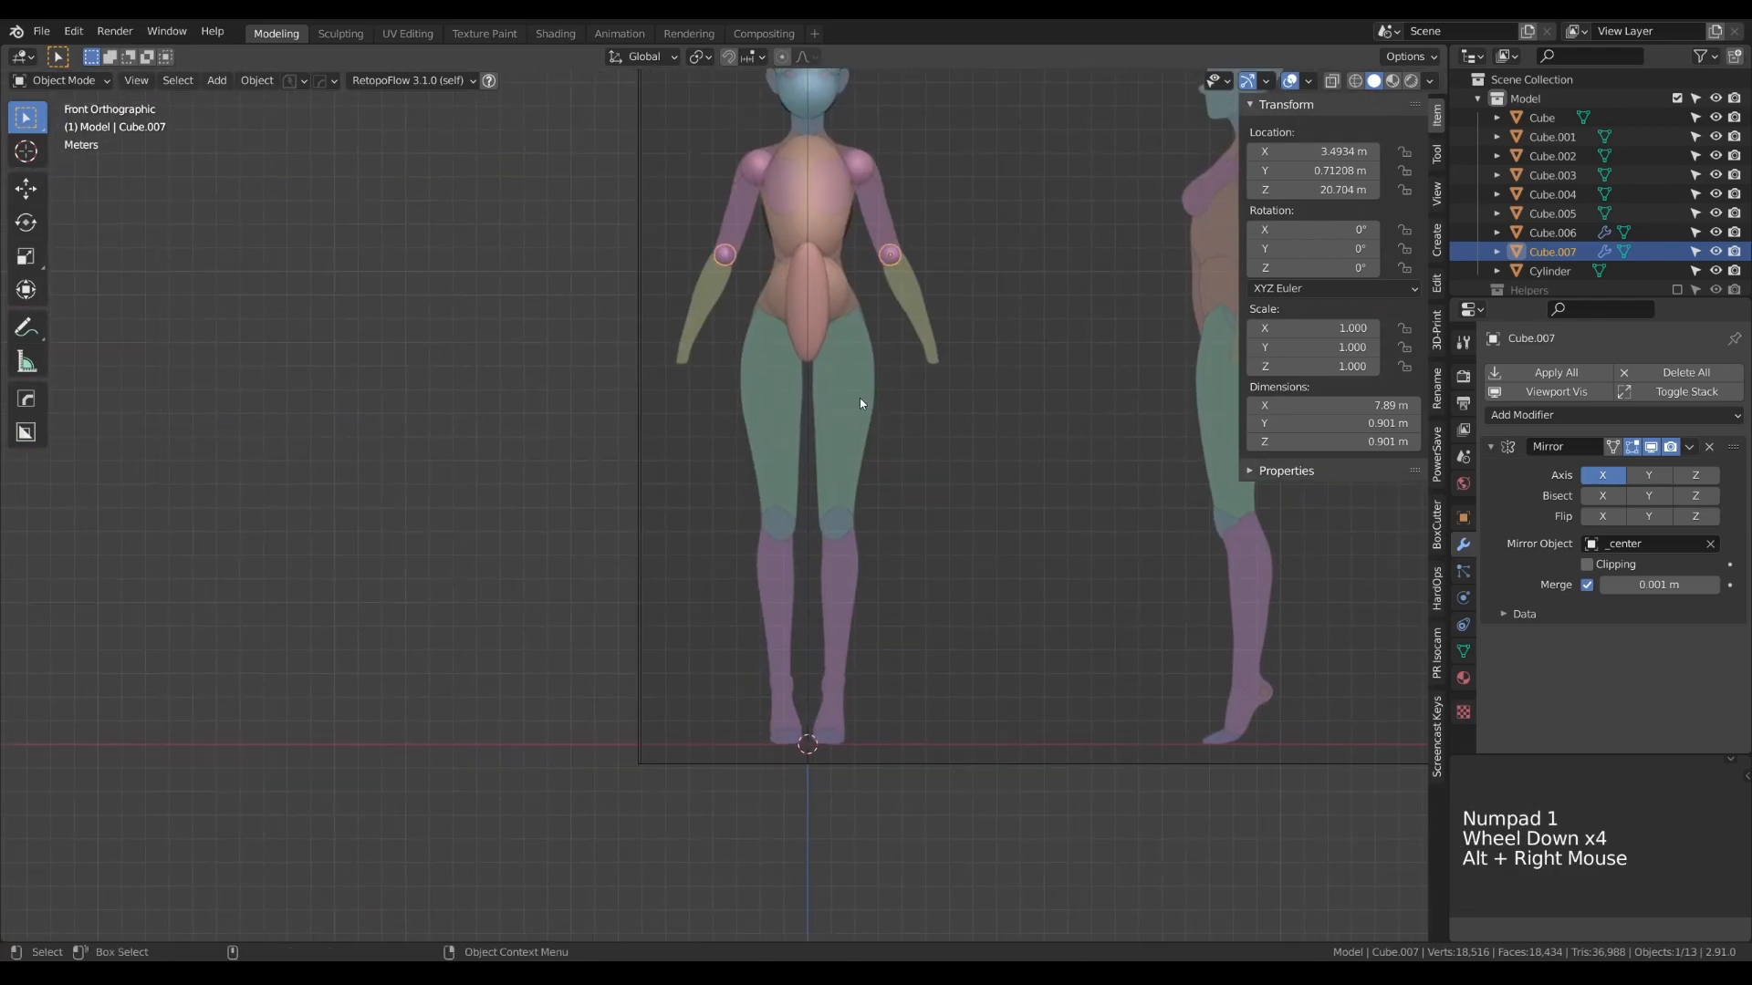
{"action": "key", "text": "shift+d"}
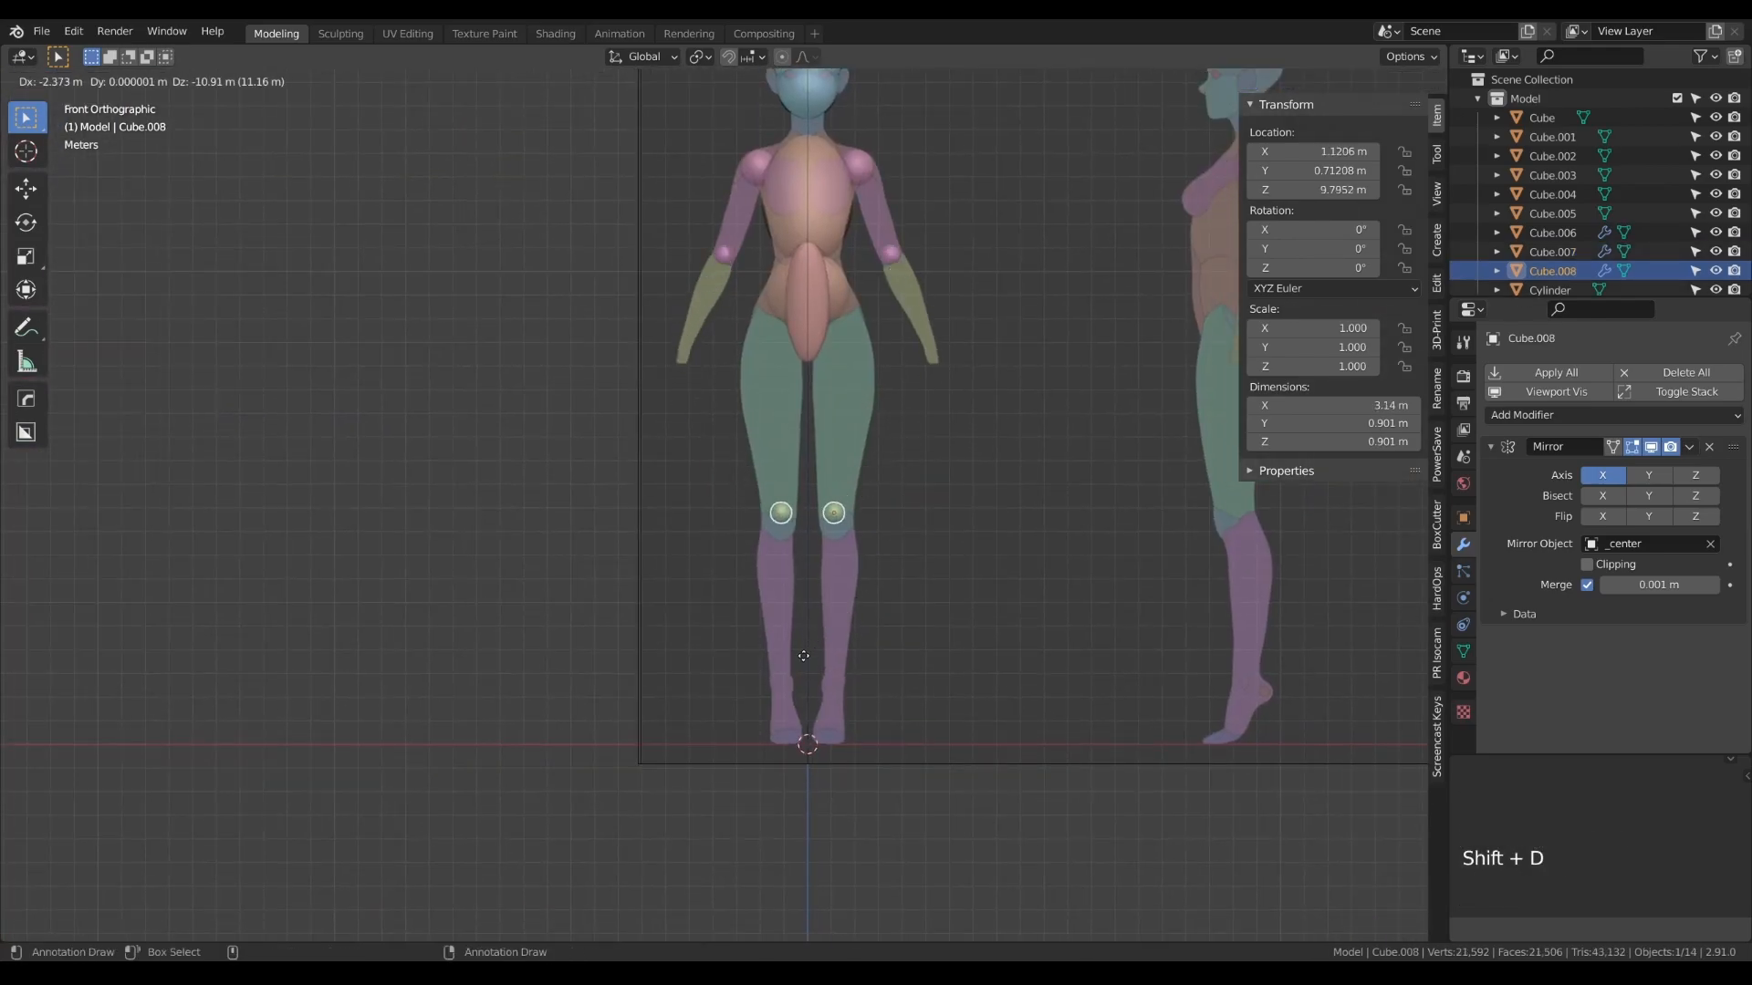
{"action": "left_click", "coordinate": [805, 668]}
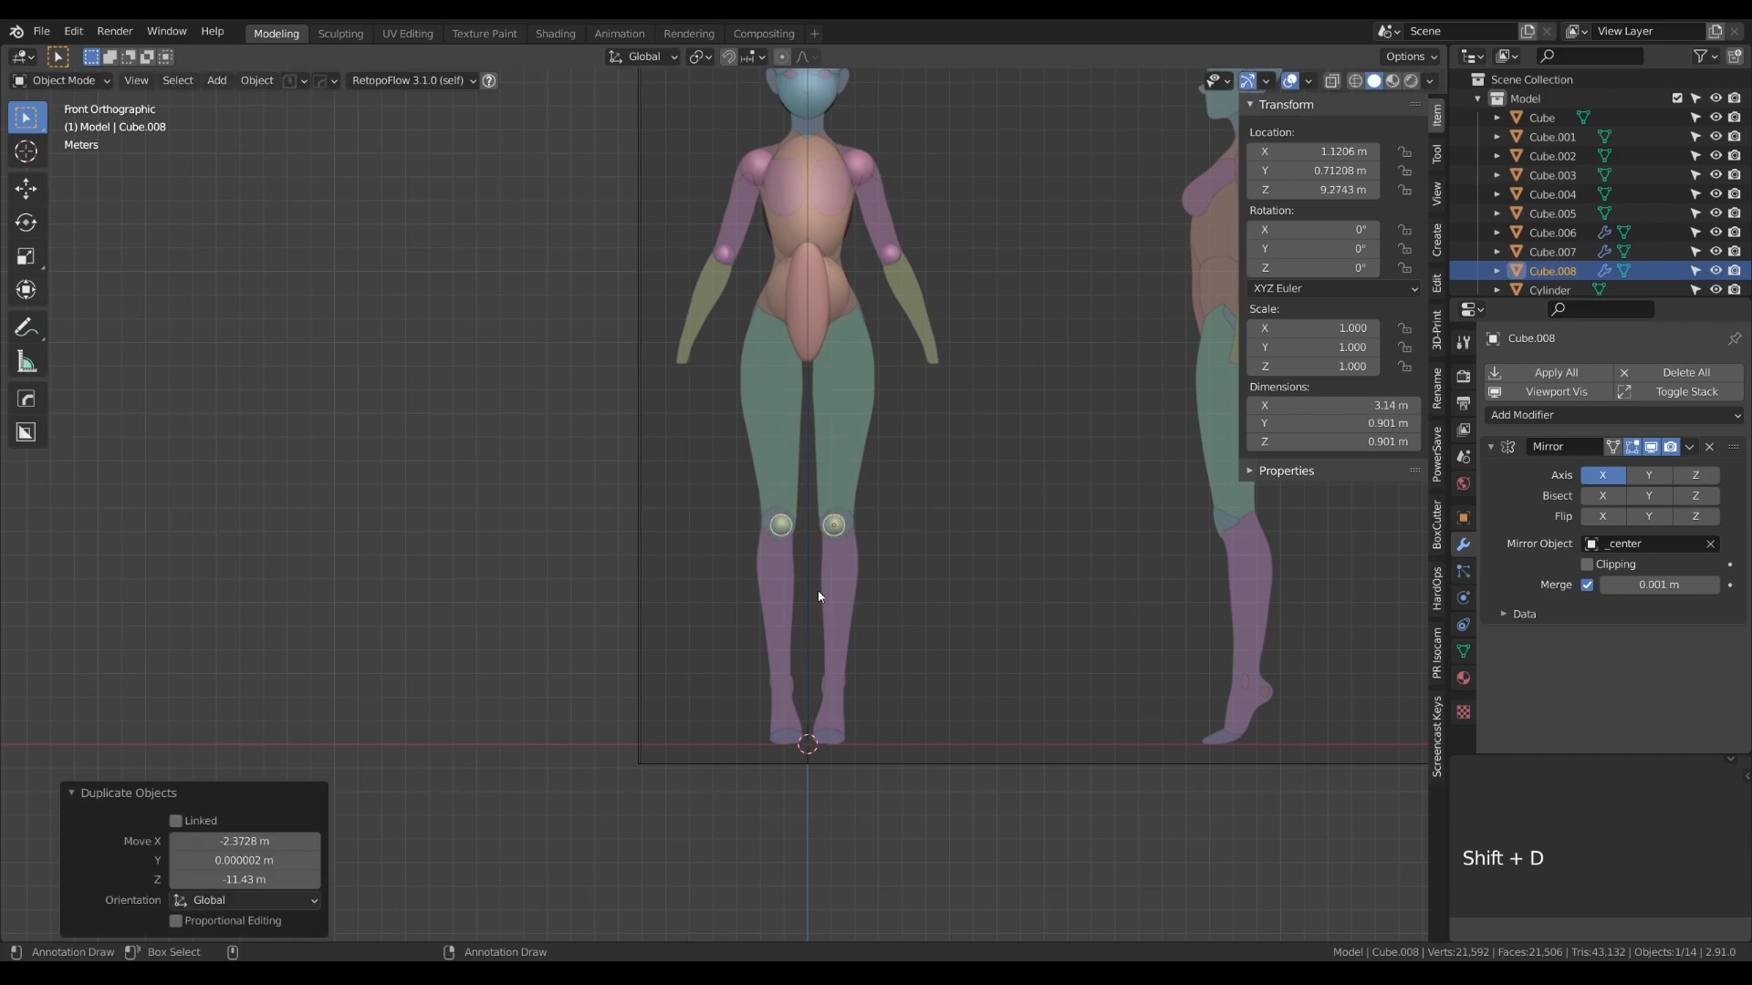
- Enlarge the knee sphere's mesh to about 1.42 m across and center it on the front reference at about 1.19 m on X and 9.31 m on Z
{"action": "scroll", "coordinate": [835, 584], "scroll_direction": "up", "scroll_amount": 7}
{"action": "scroll", "coordinate": [858, 575], "scroll_direction": "up", "scroll_amount": 1}
{"action": "key", "text": "Tab"}
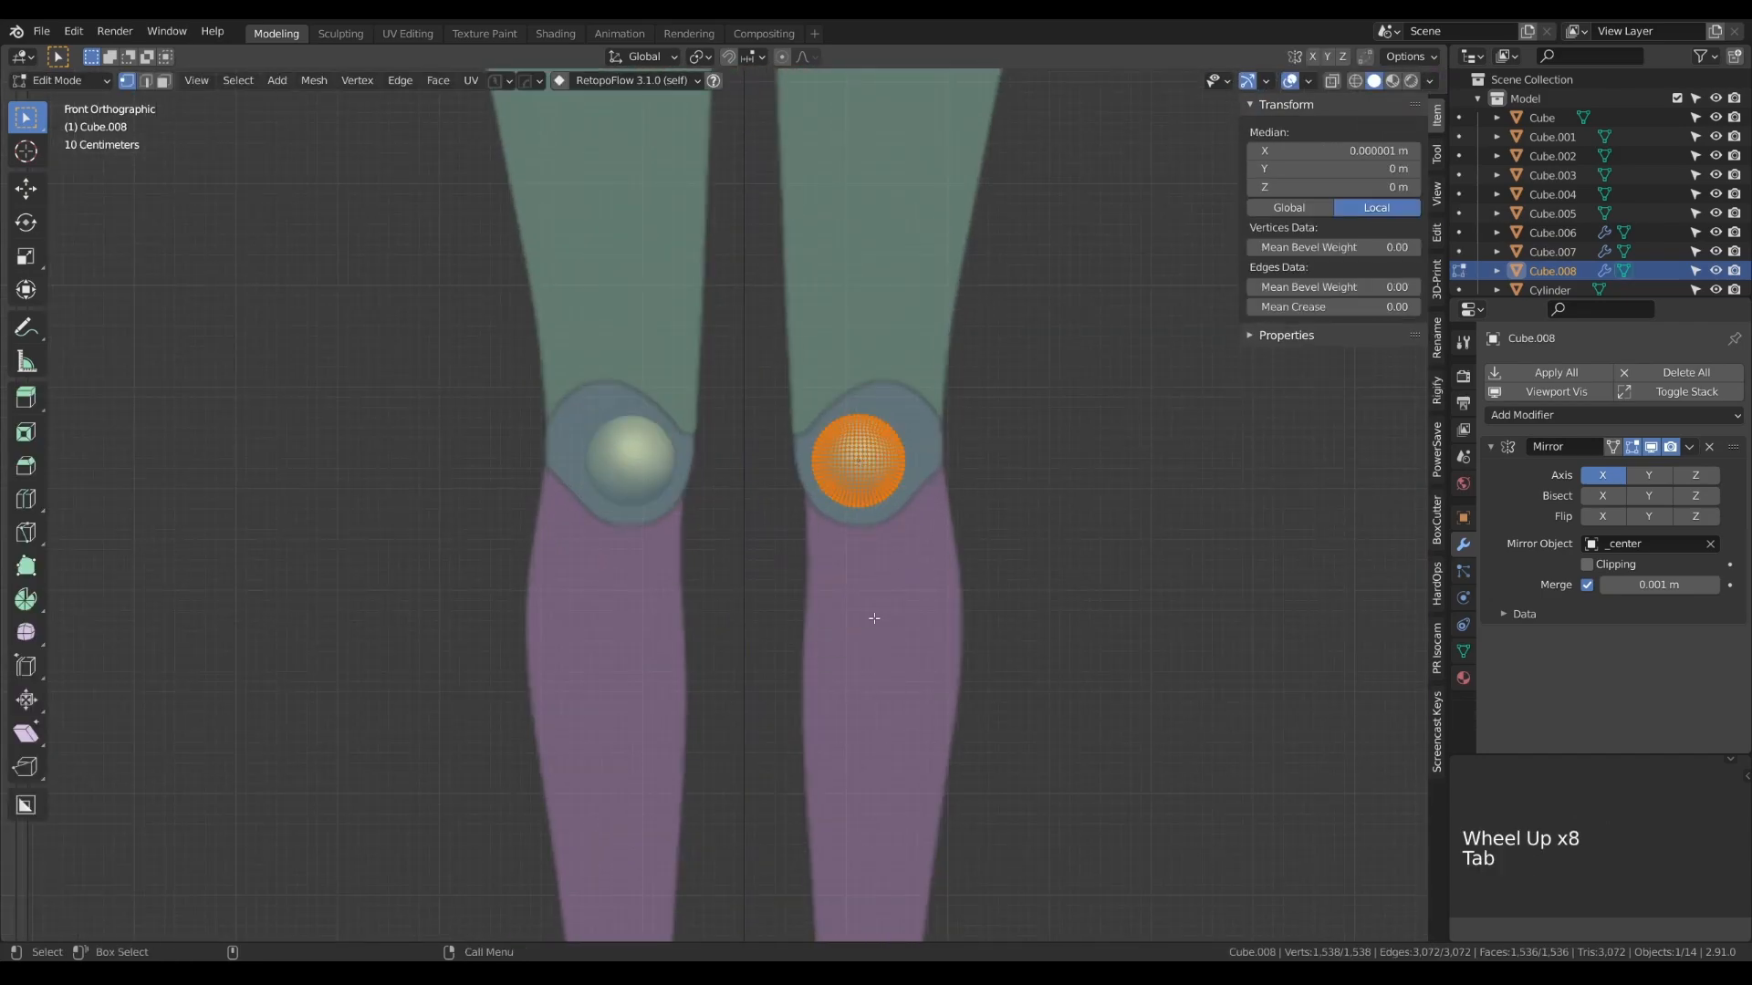
{"action": "key", "text": "s"}
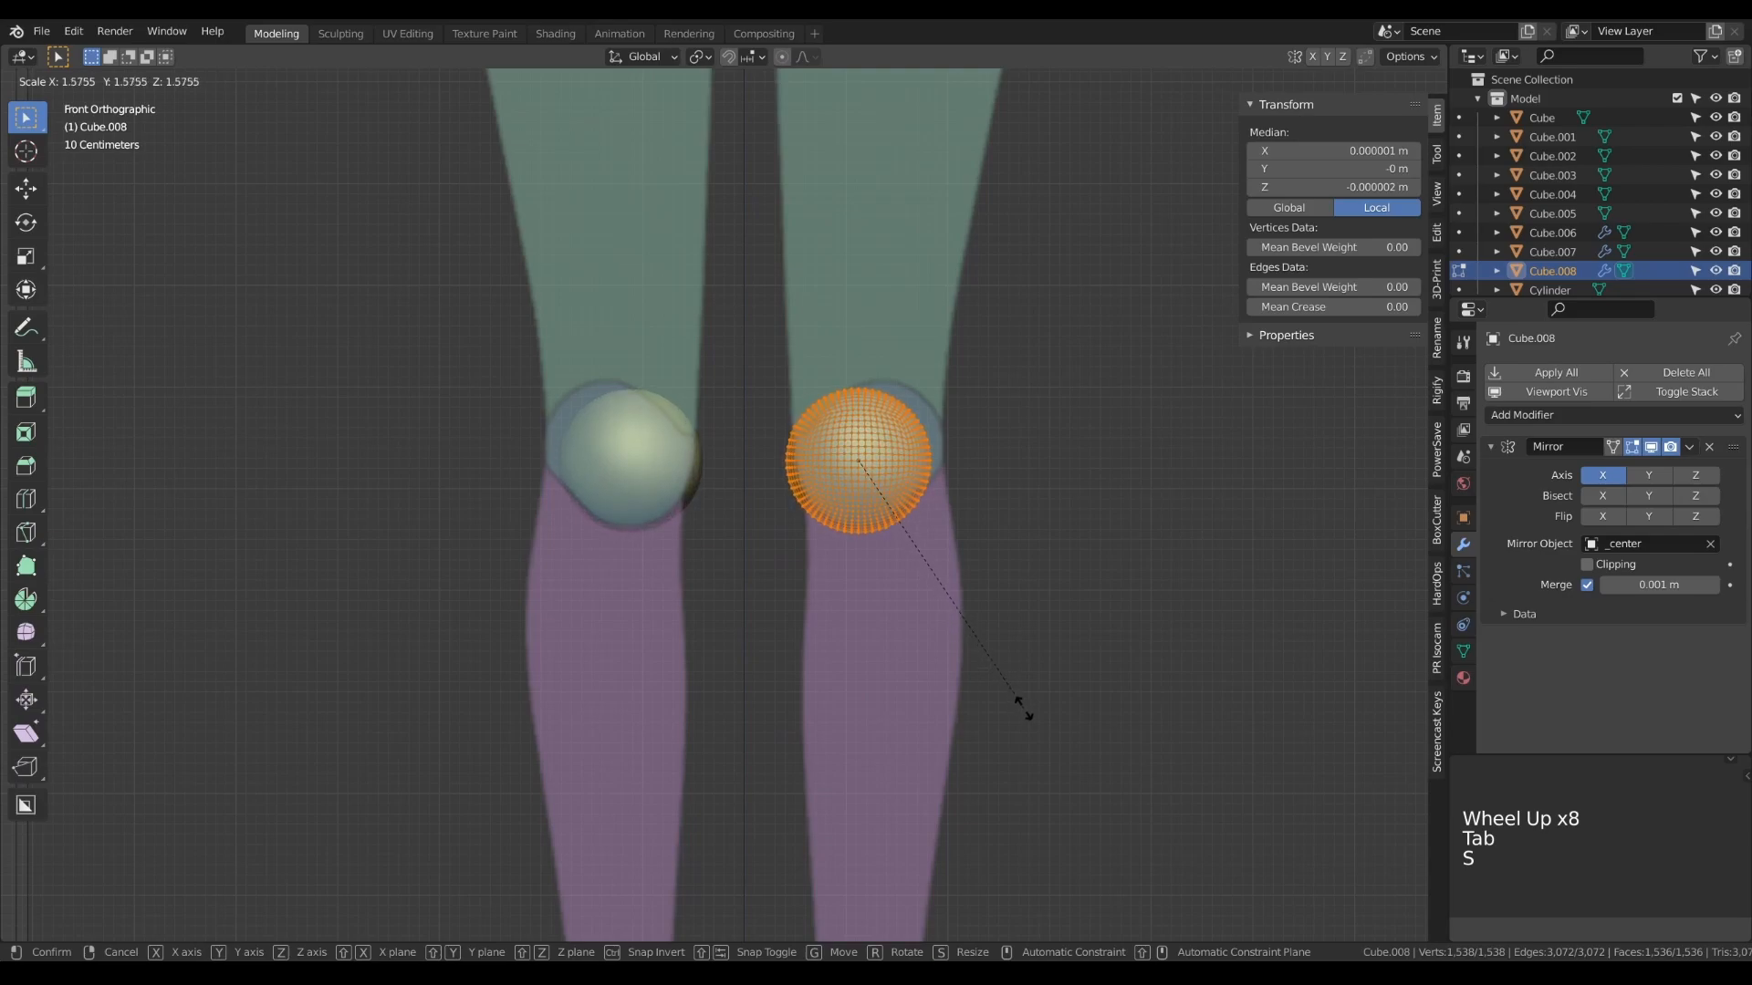
{"action": "left_click", "coordinate": [1010, 670]}
{"action": "key", "text": "Tab"}
{"action": "key", "text": "g"}
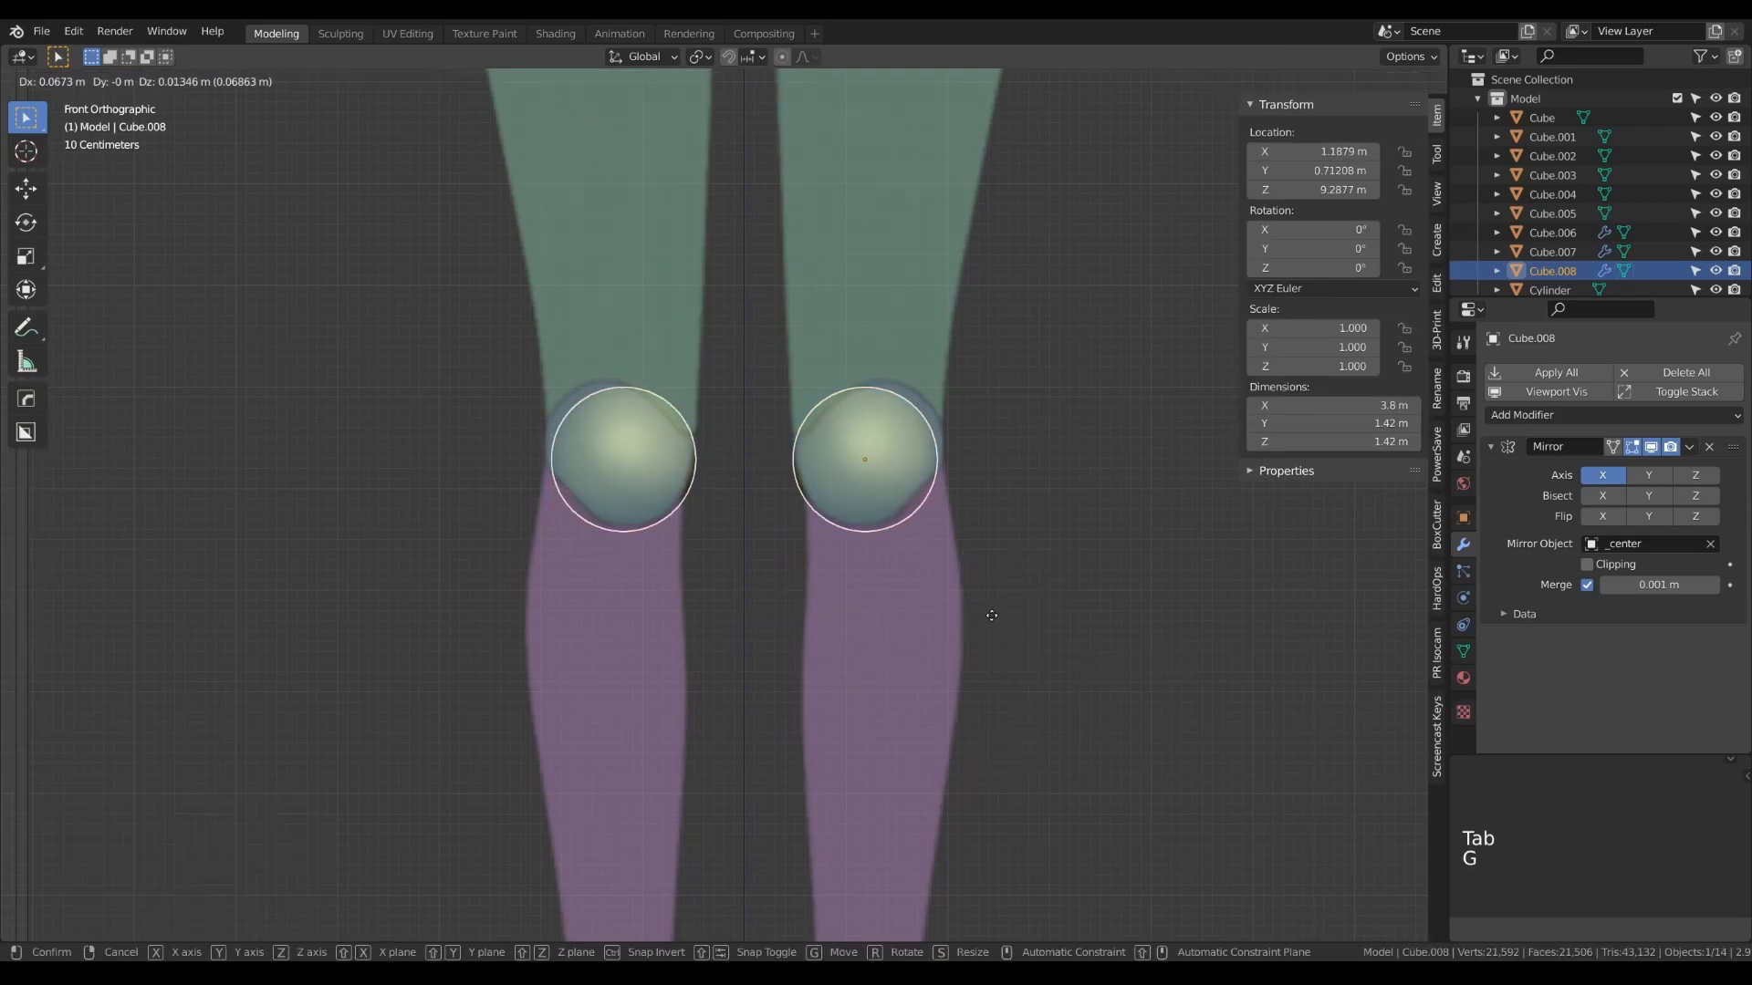
{"action": "left_click", "coordinate": [992, 613]}
- In the side view, move the knee sphere forward to about -0.40 m on Y and raise it to about 9.45 m on Z
{"action": "key", "text": "KP_3"}
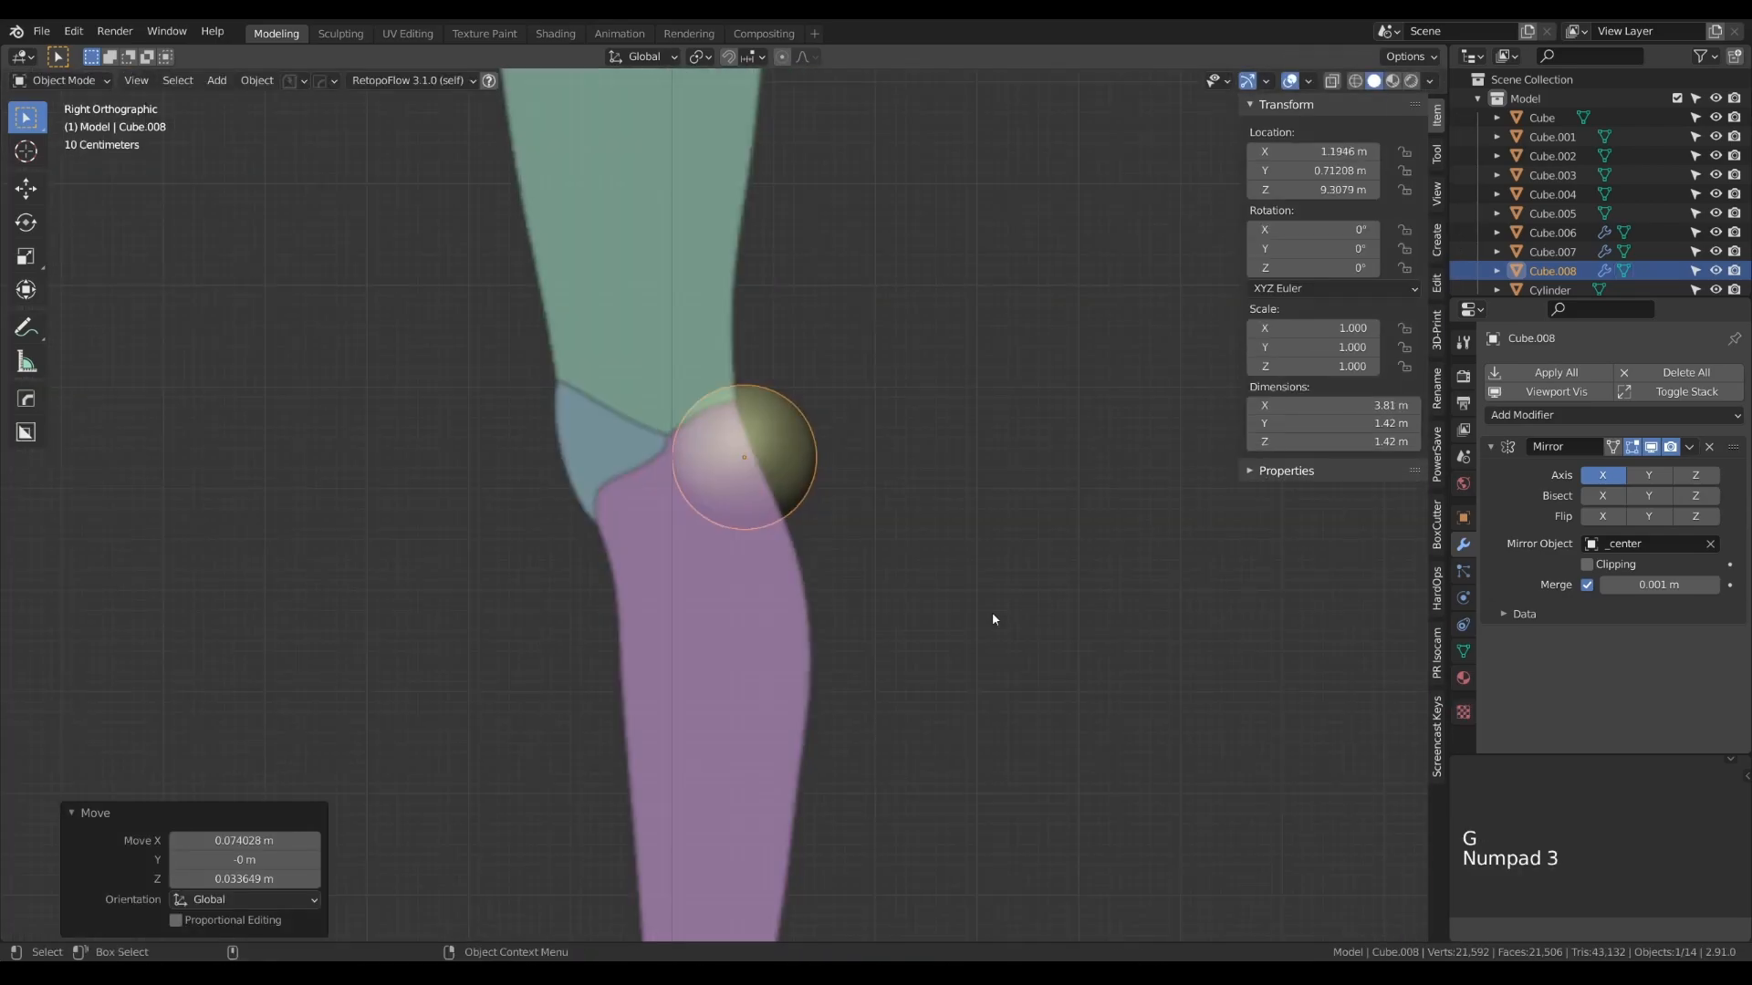
{"action": "key", "text": "g"}
{"action": "middle_click", "coordinate": [948, 607]}
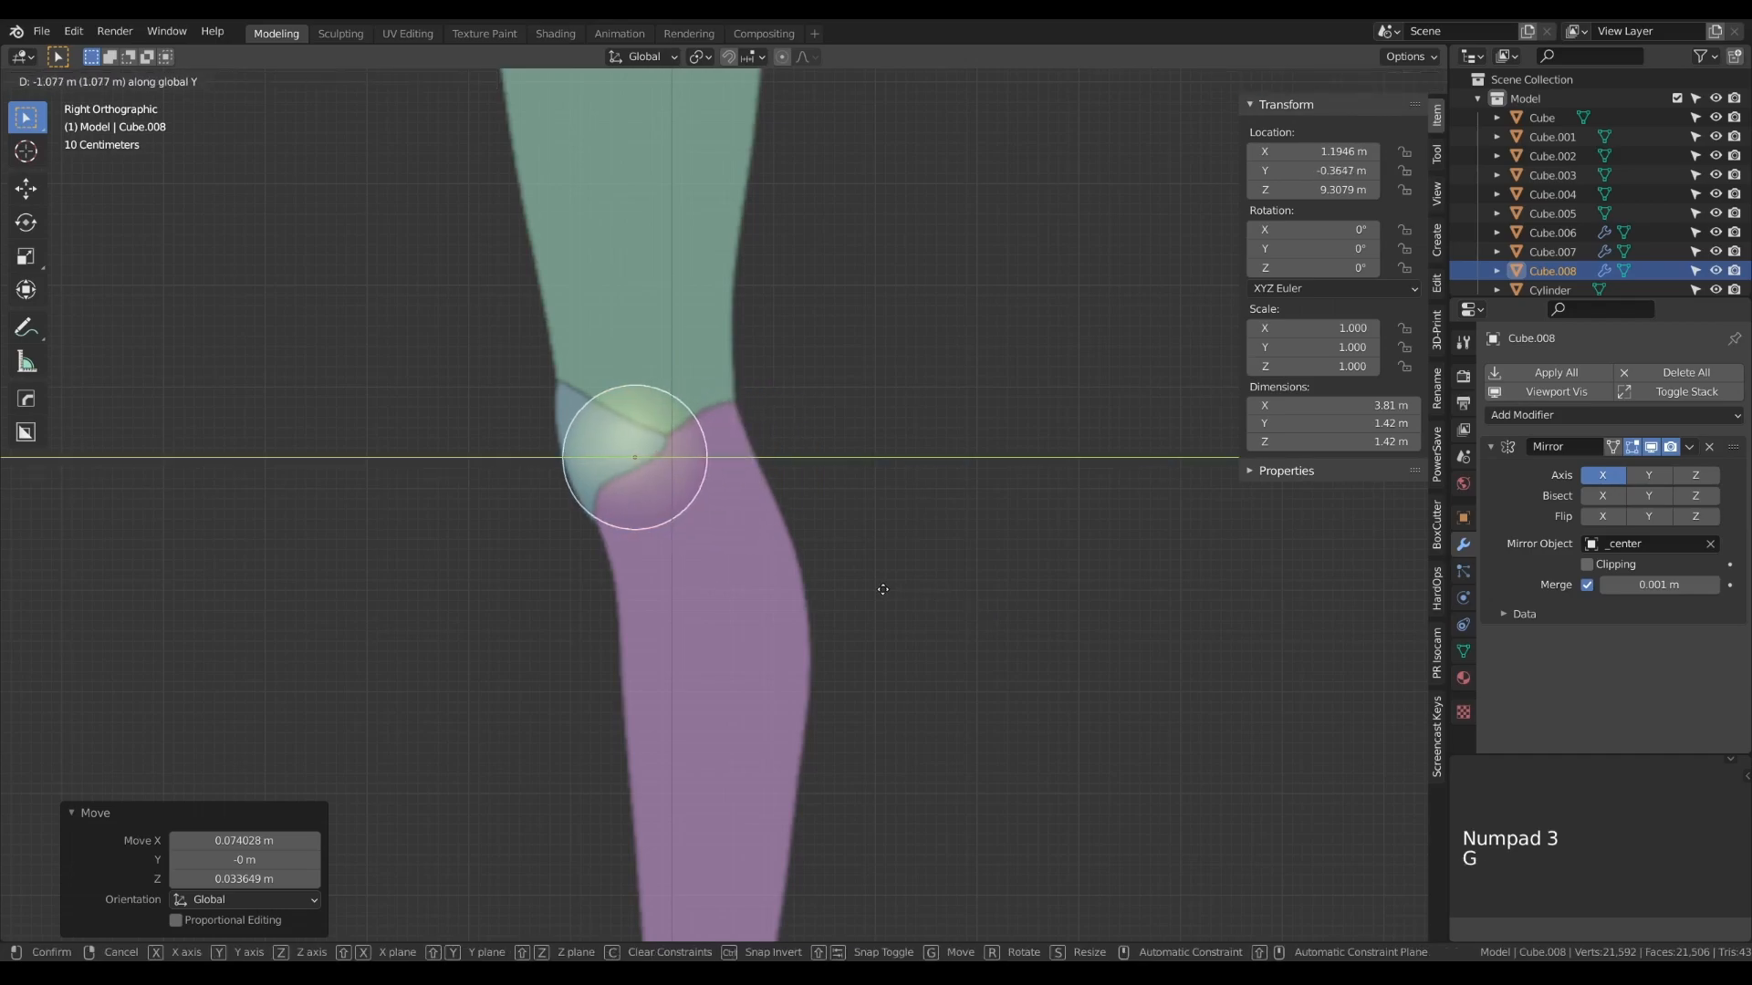
{"action": "left_click", "coordinate": [880, 589]}
{"action": "key", "text": "g"}
{"action": "middle_click", "coordinate": [879, 590]}
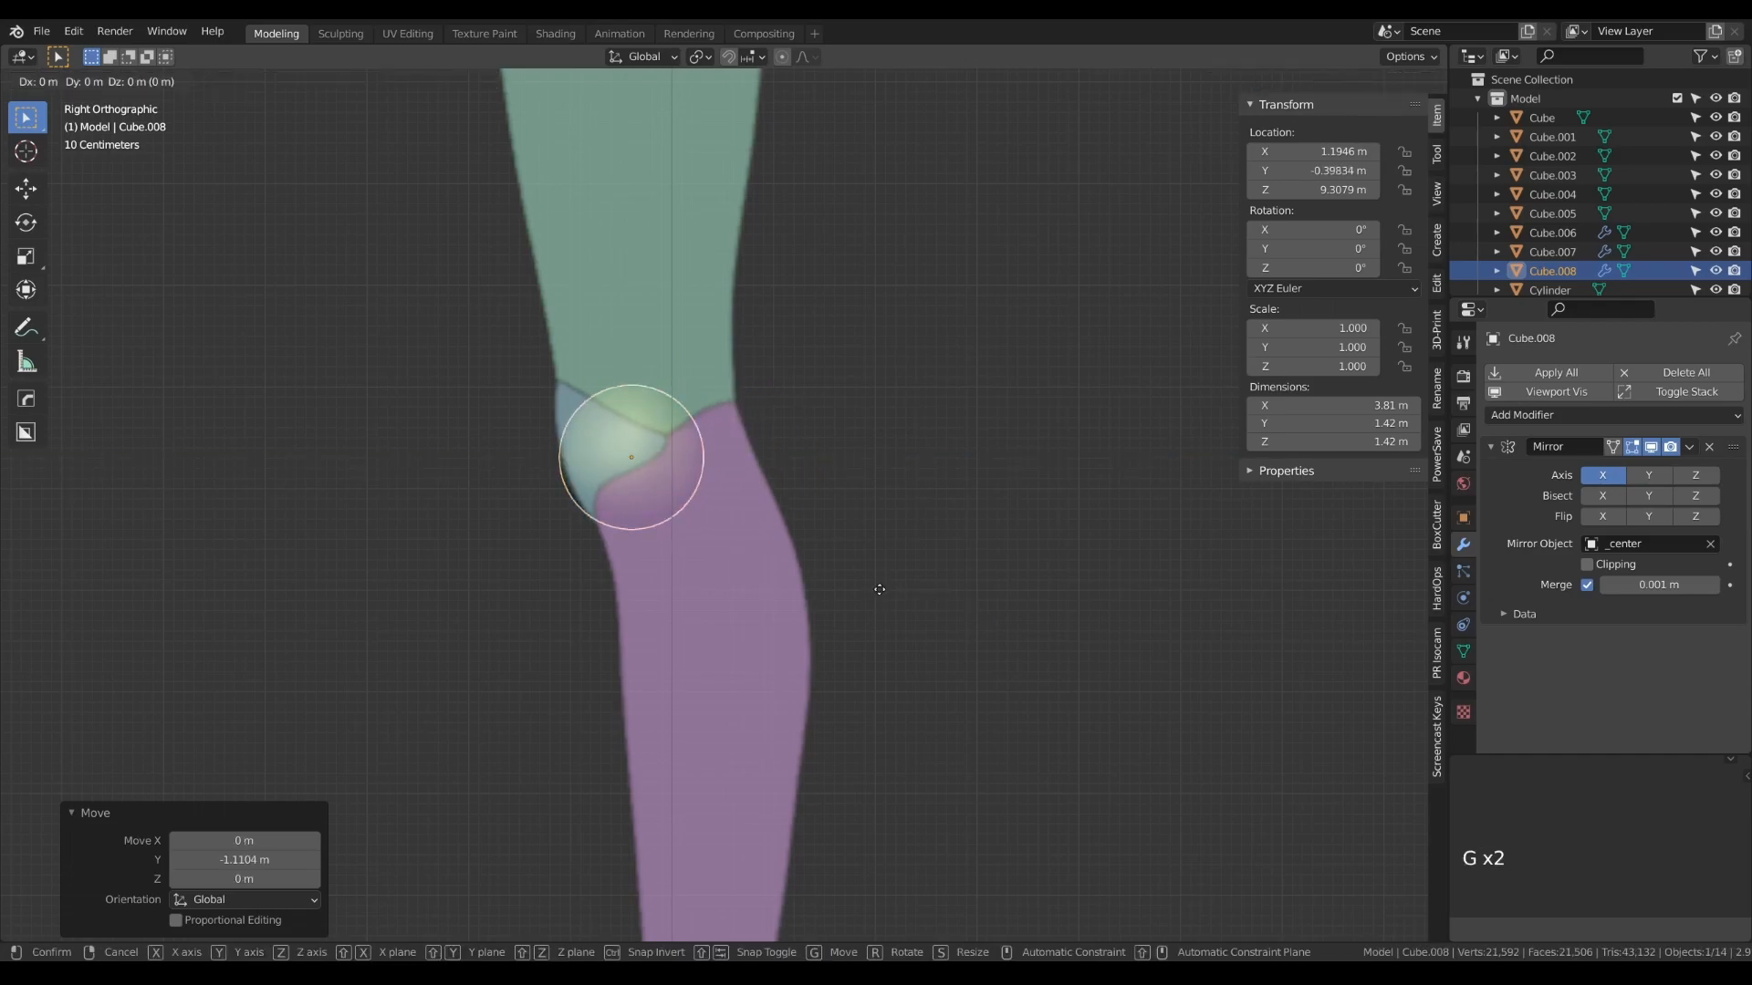
{"action": "left_click", "coordinate": [876, 578]}
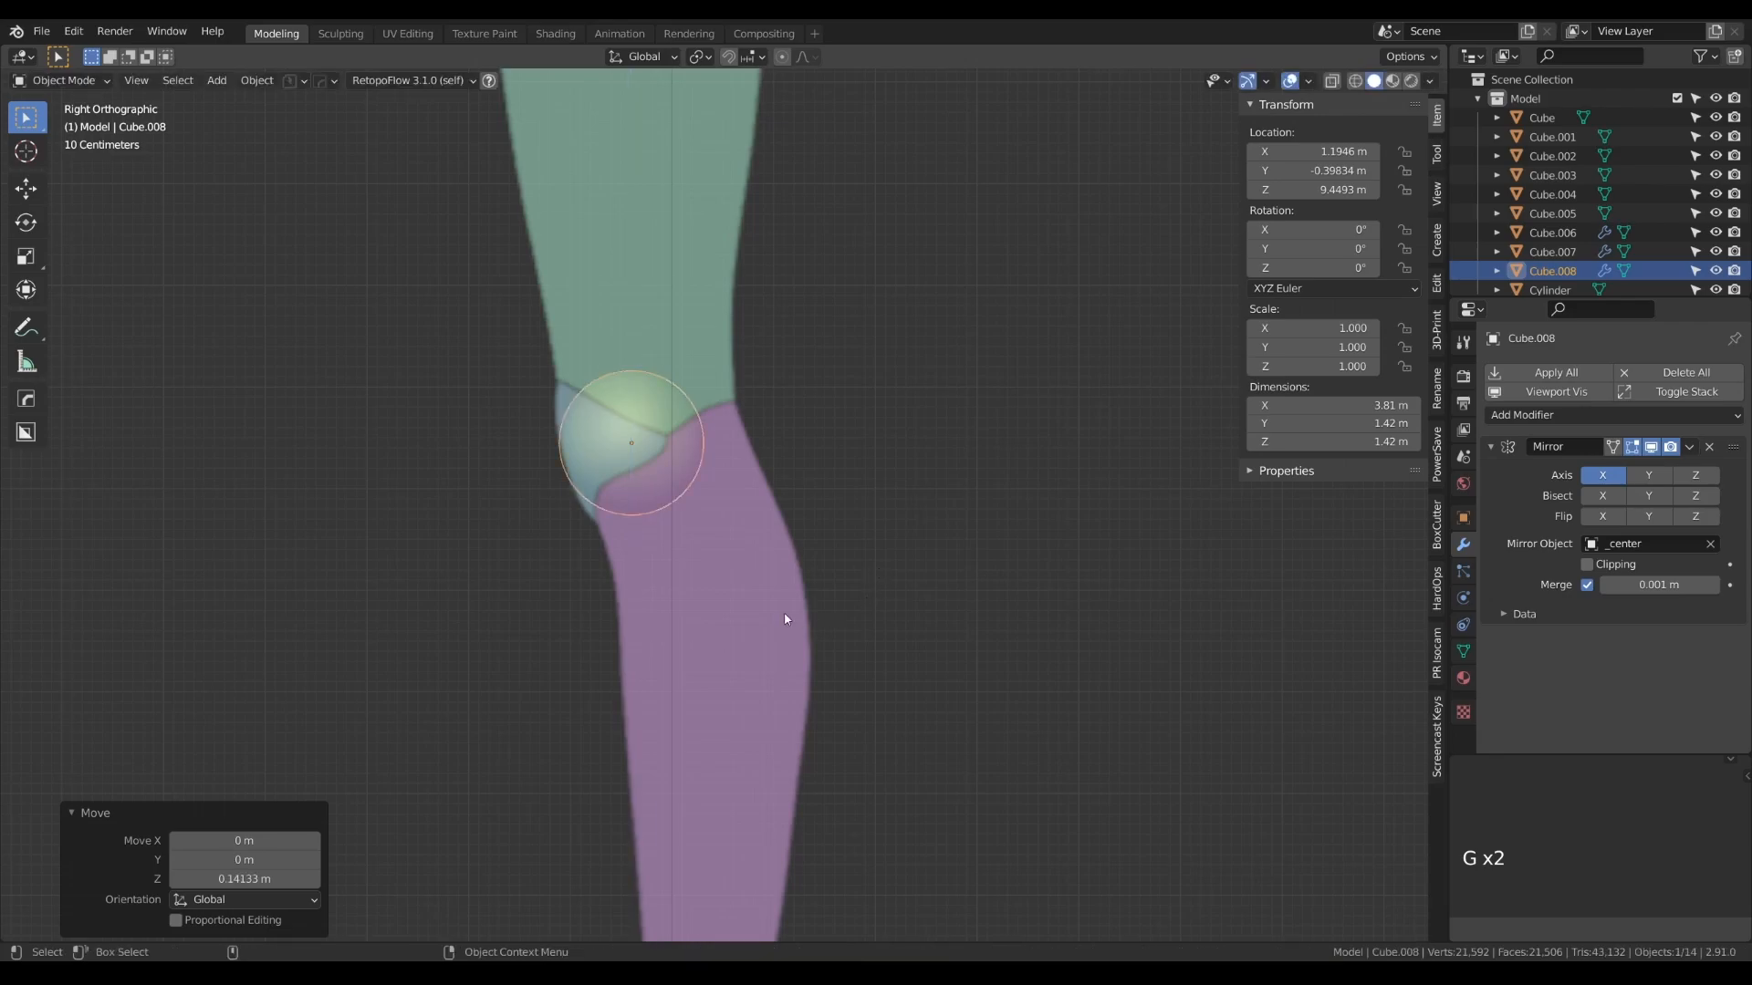
{"action": "key", "text": "Tab"}
{"action": "key", "text": "Tab"}
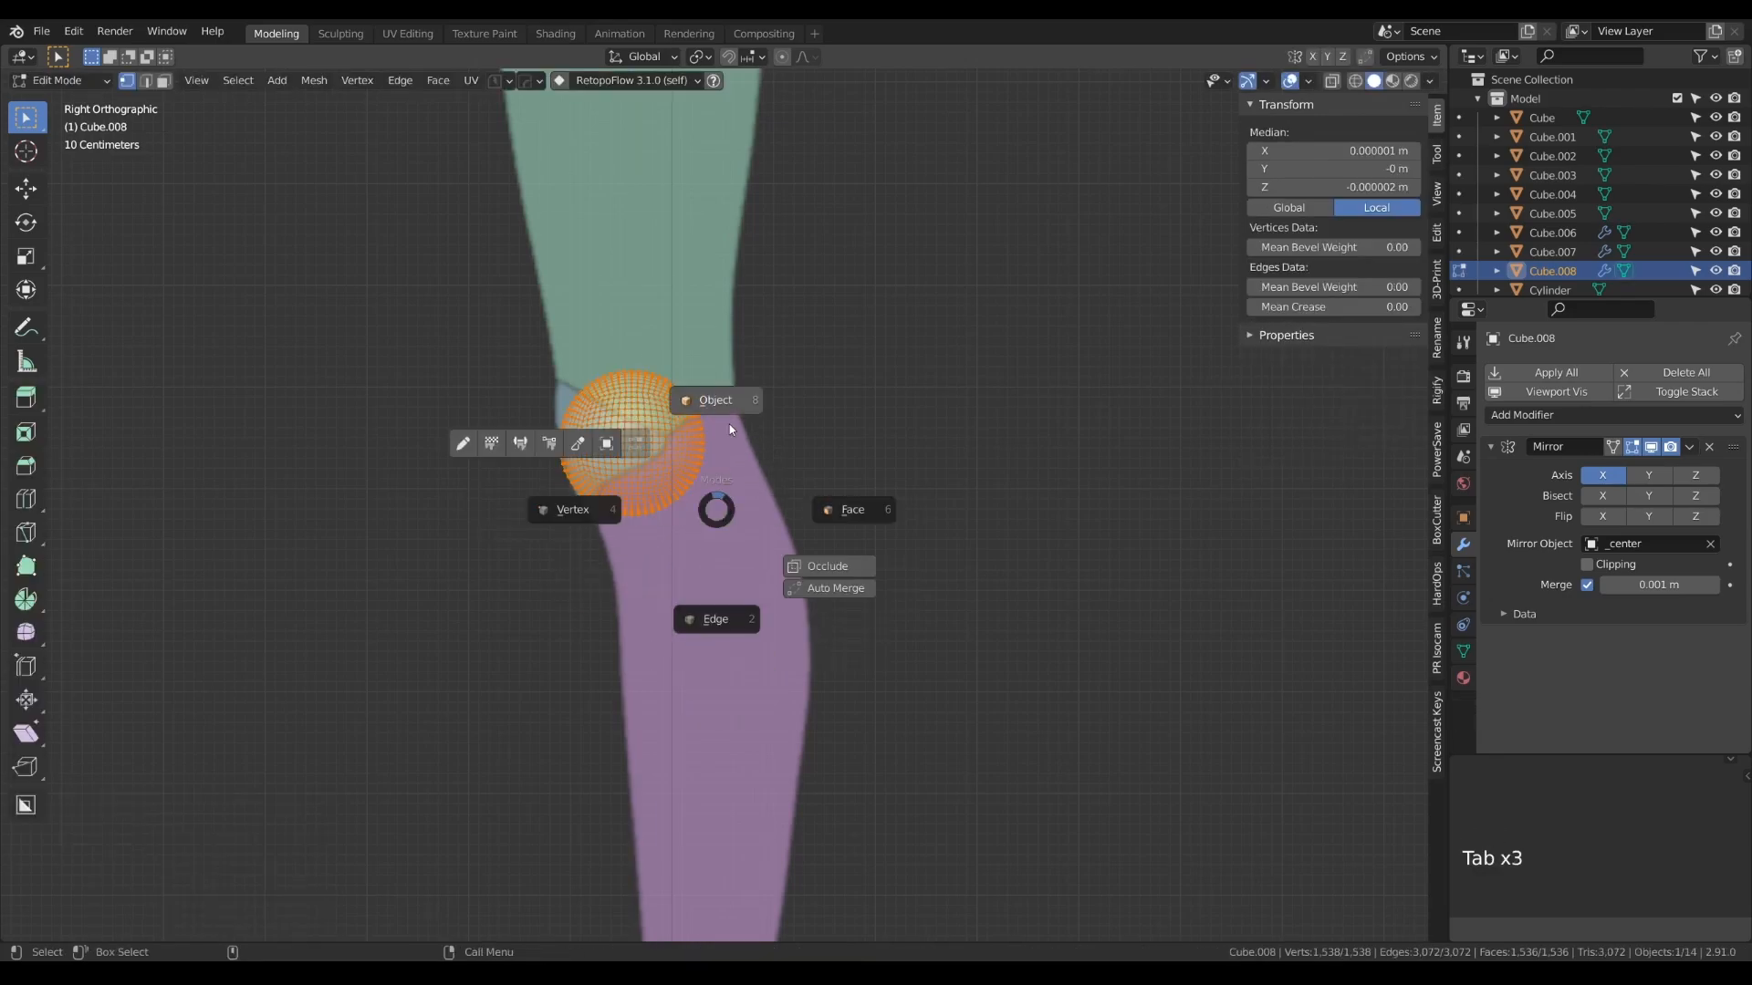
- Duplicate the knee sphere to the heel, at about 1.16 m on X, 1.03 m on Y and 2.22 m on Z
{"action": "key", "text": "KP_1"}
{"action": "scroll", "coordinate": [750, 475], "scroll_direction": "down", "scroll_amount": 5}
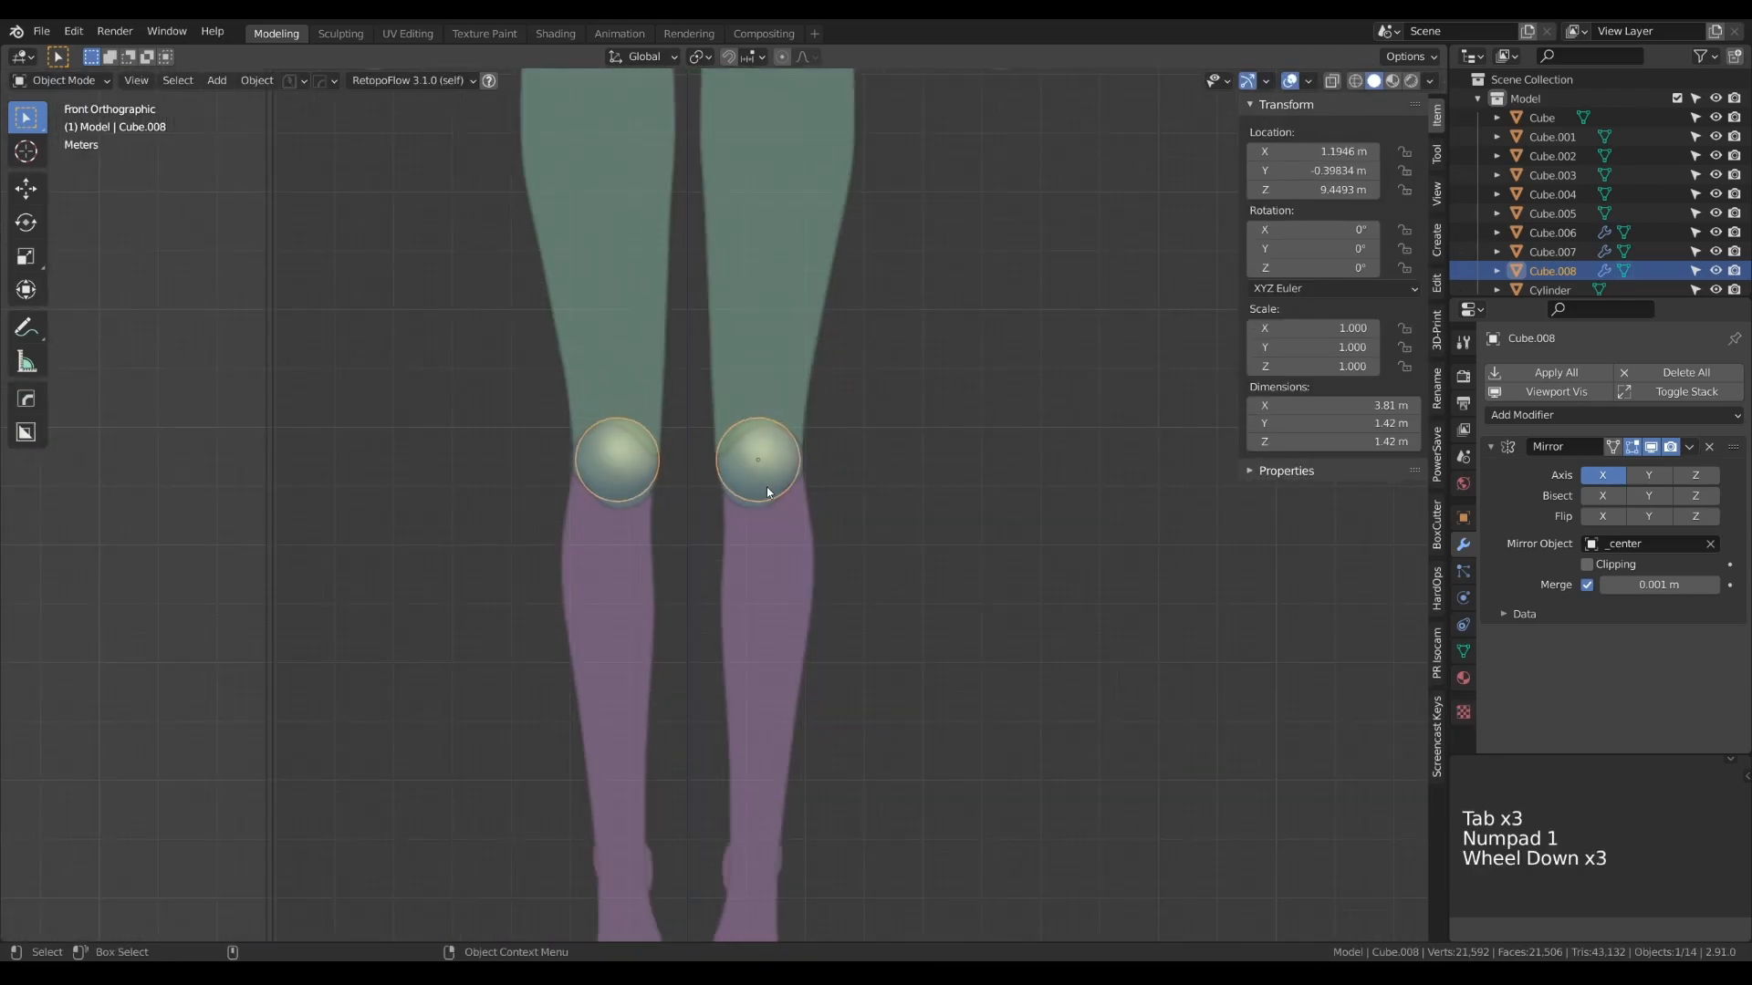
{"action": "right_click_drag", "start_coordinate": [774, 587], "coordinate": [780, 490], "text": "alt"}
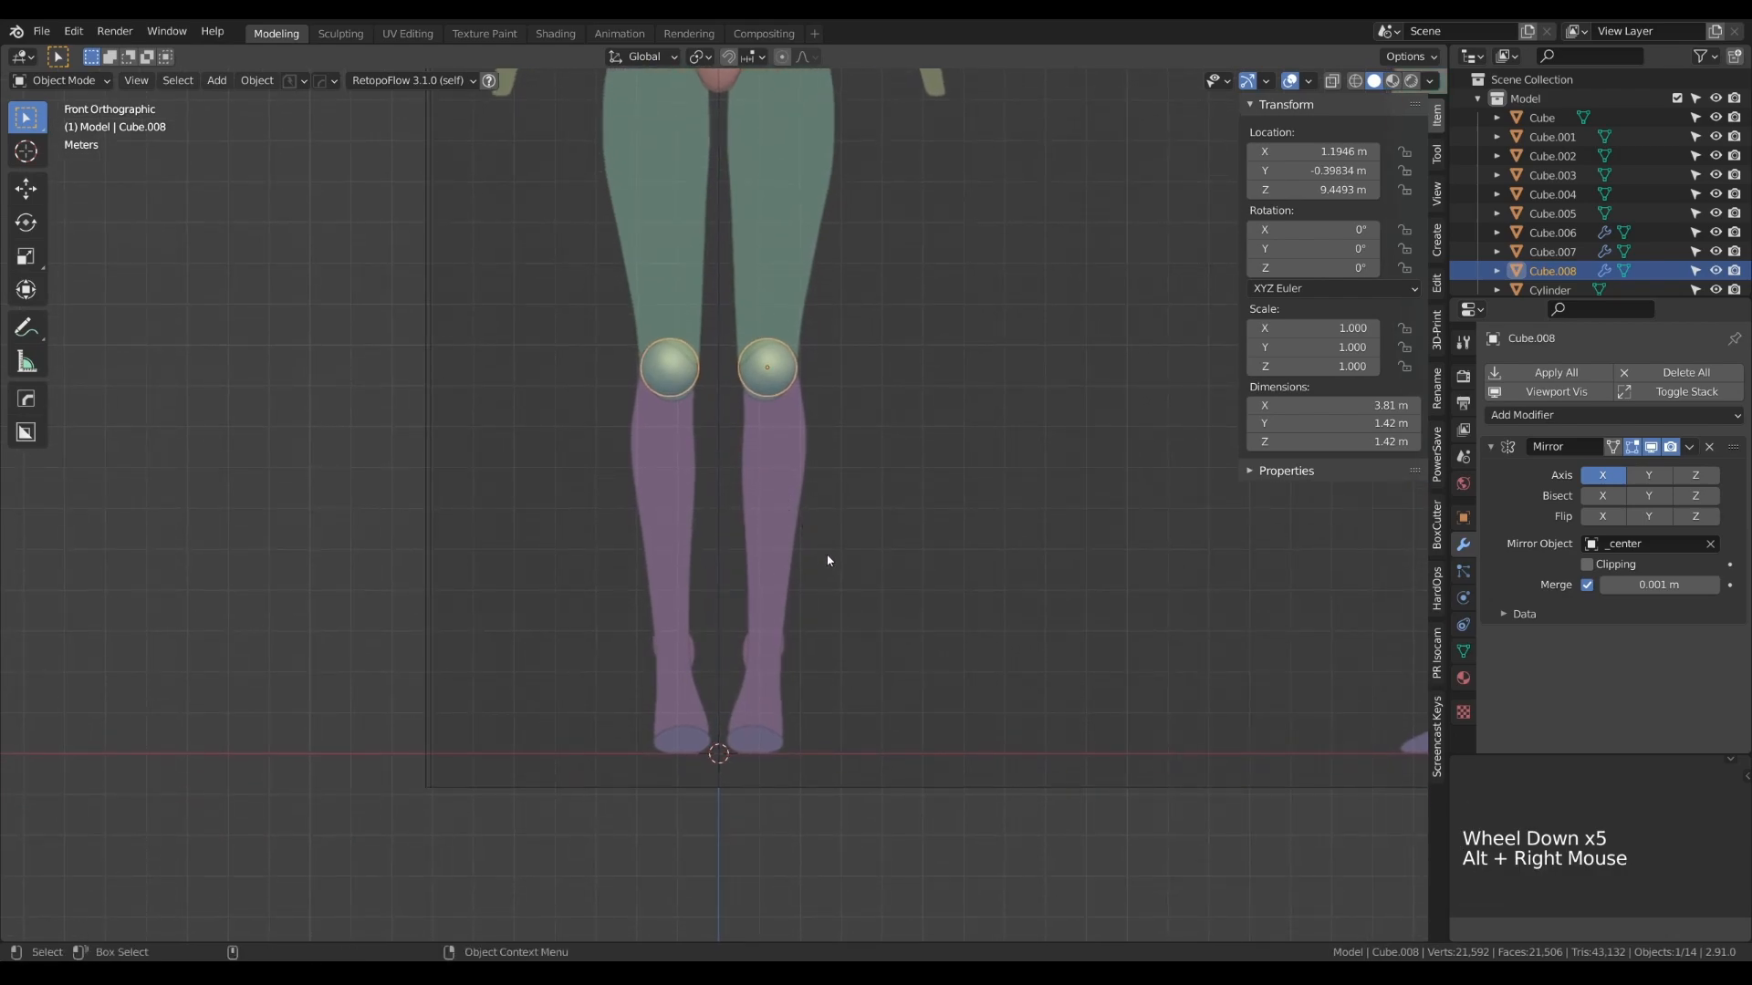
{"action": "key", "text": "shift"}
{"action": "key", "text": "shift+d"}
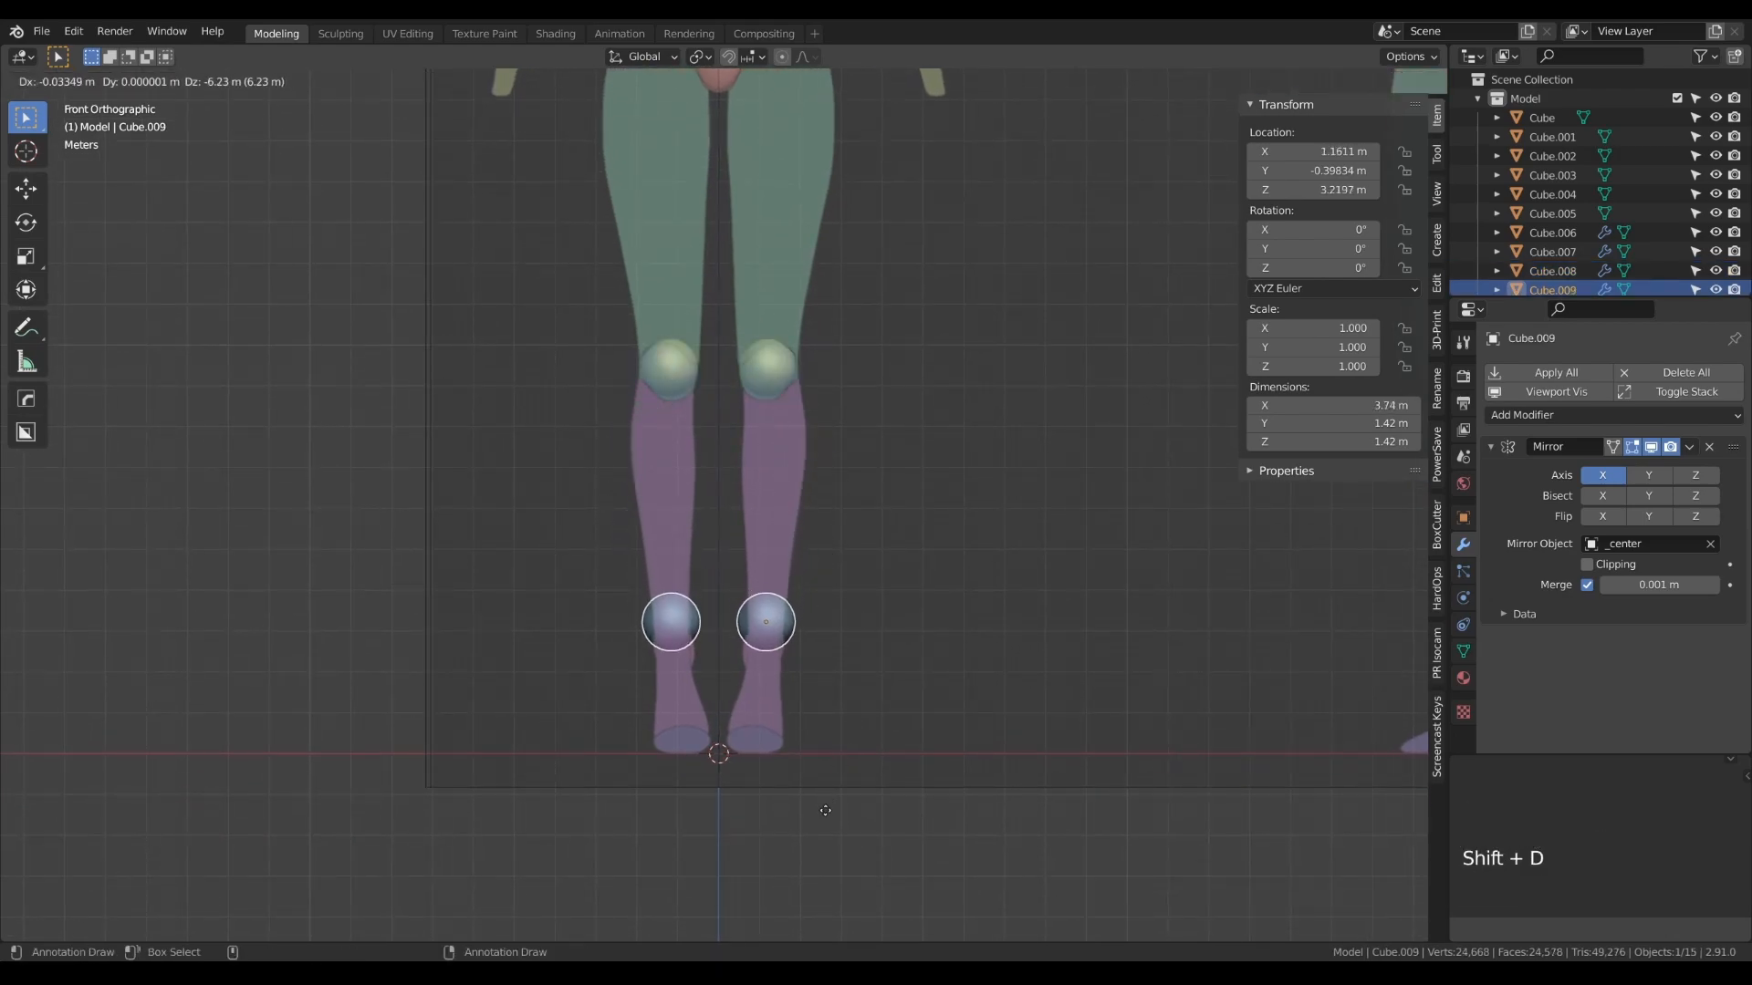
{"action": "left_click", "coordinate": [825, 838]}
{"action": "key", "text": "KP_3"}
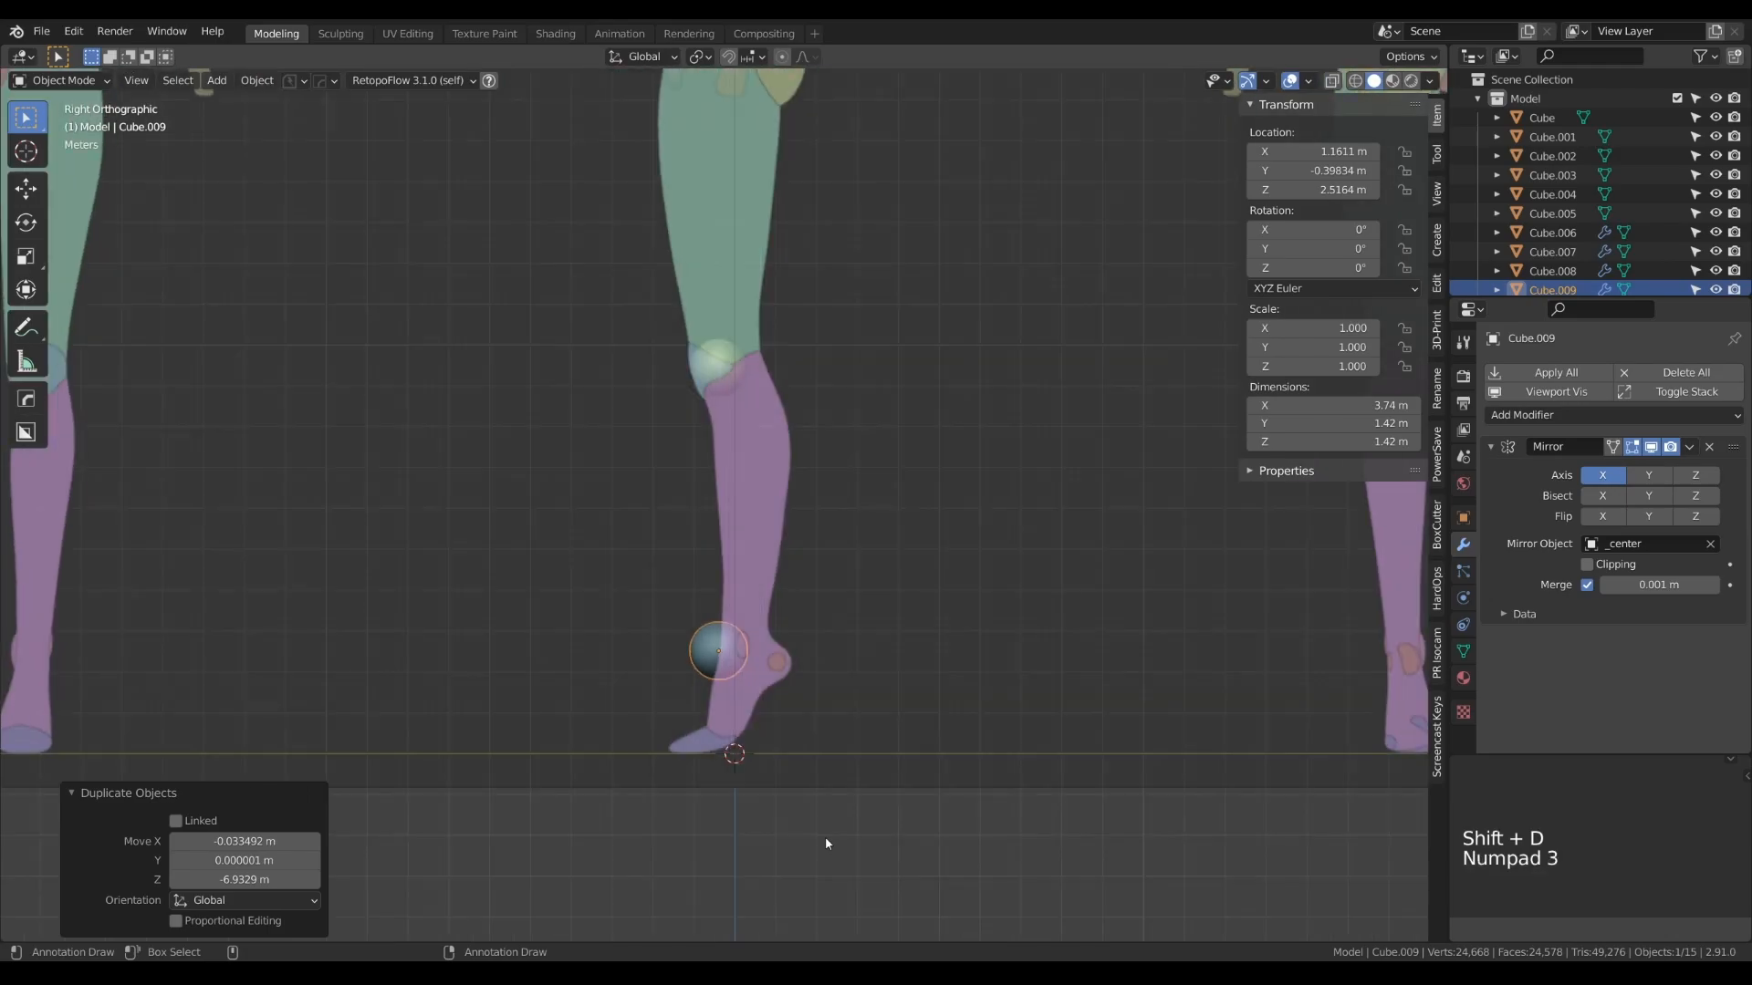
{"action": "key", "text": "g"}
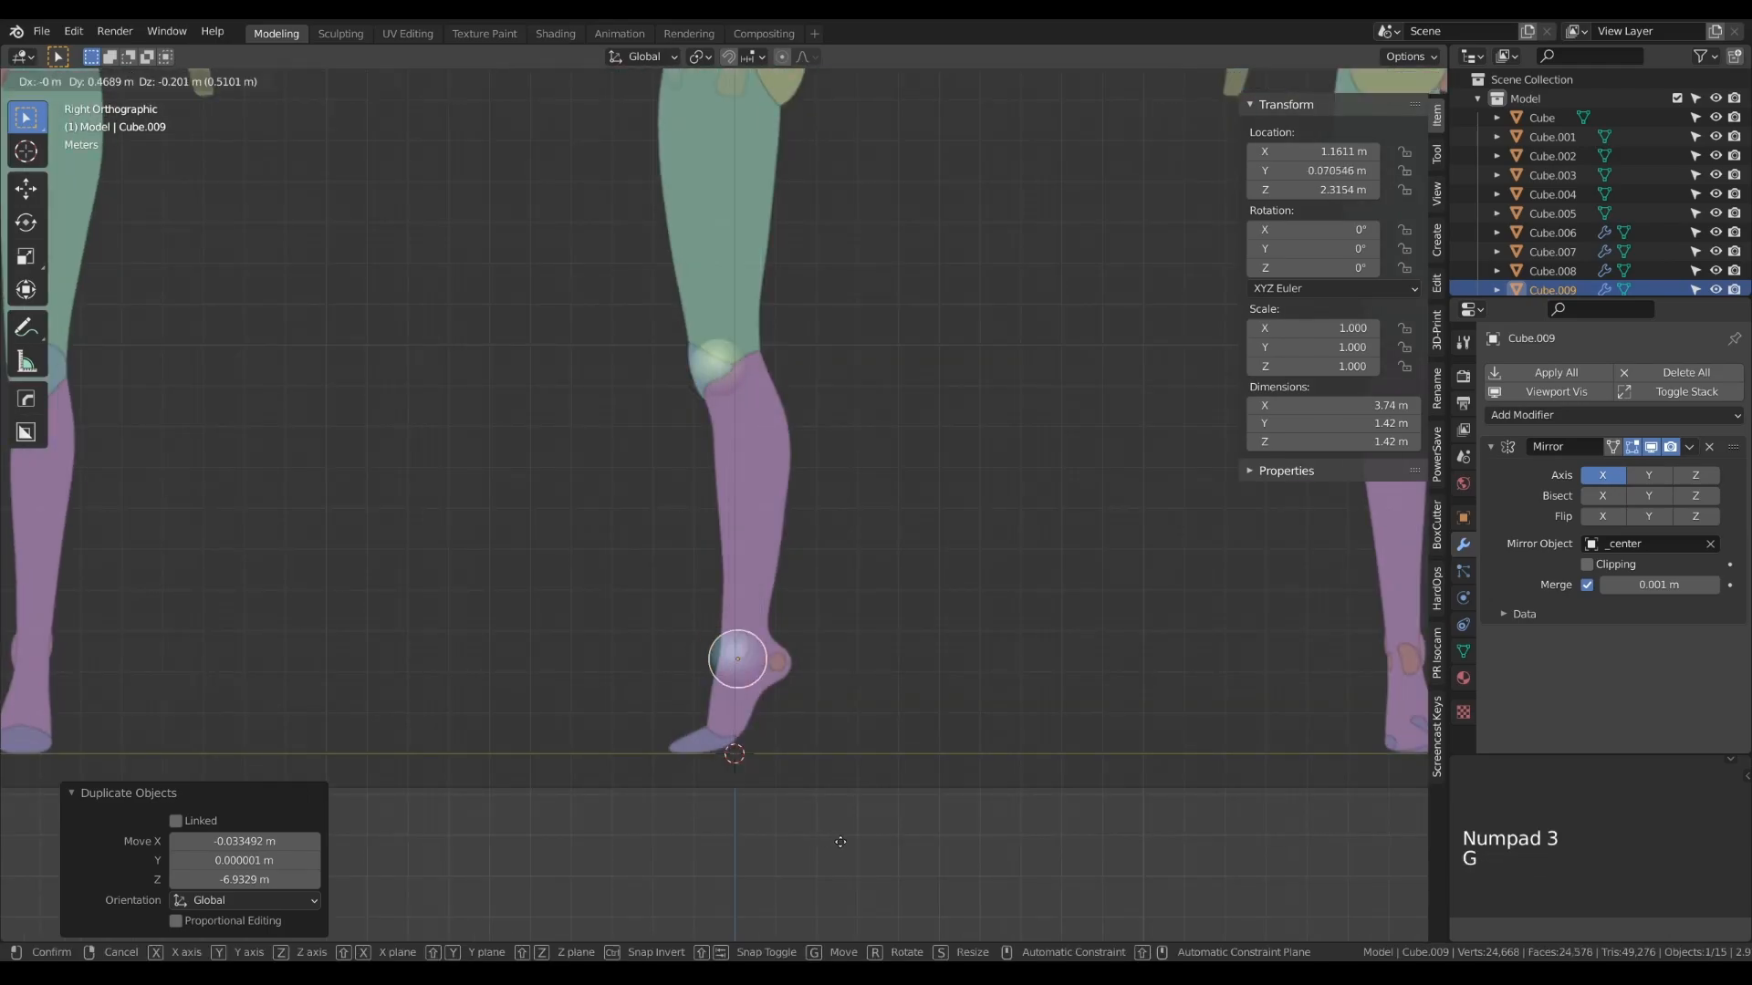
{"action": "left_click", "coordinate": [884, 857]}
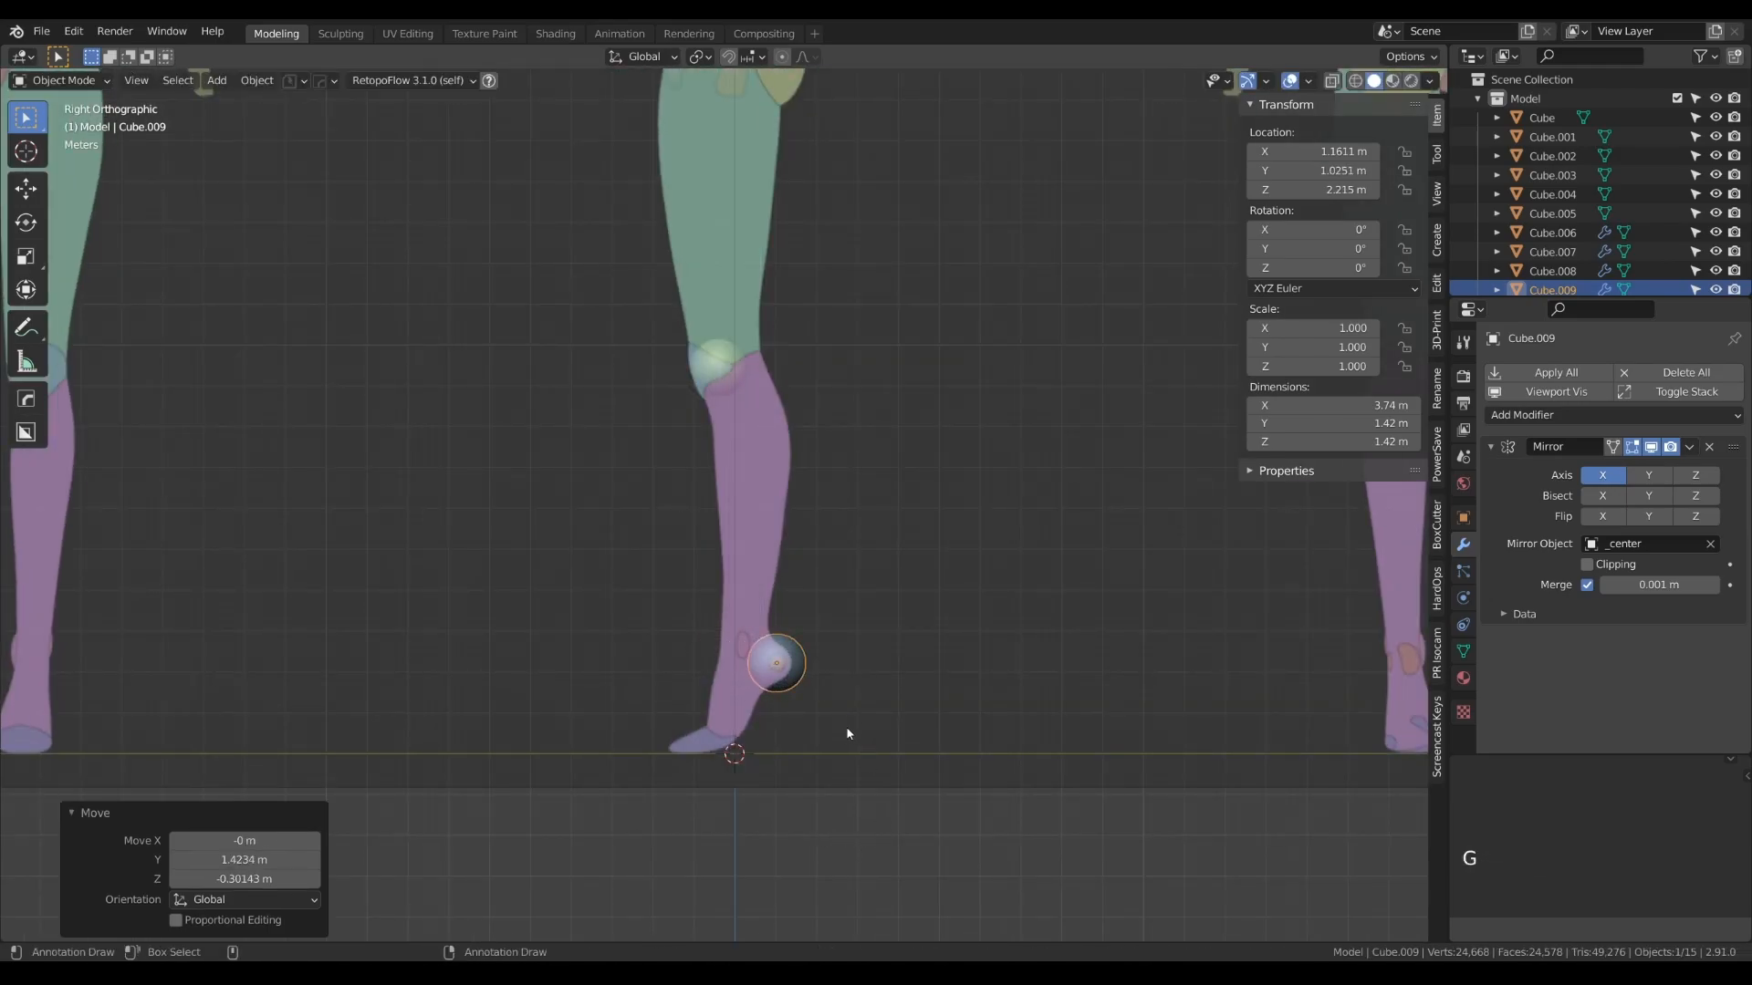
- Shrink the heel sphere's mesh to about 0.73 m across and shift the sphere along X to about 1.10 m in the front view
{"action": "scroll", "coordinate": [830, 764], "scroll_direction": "up", "scroll_amount": 6}
{"action": "key", "text": "Tab"}
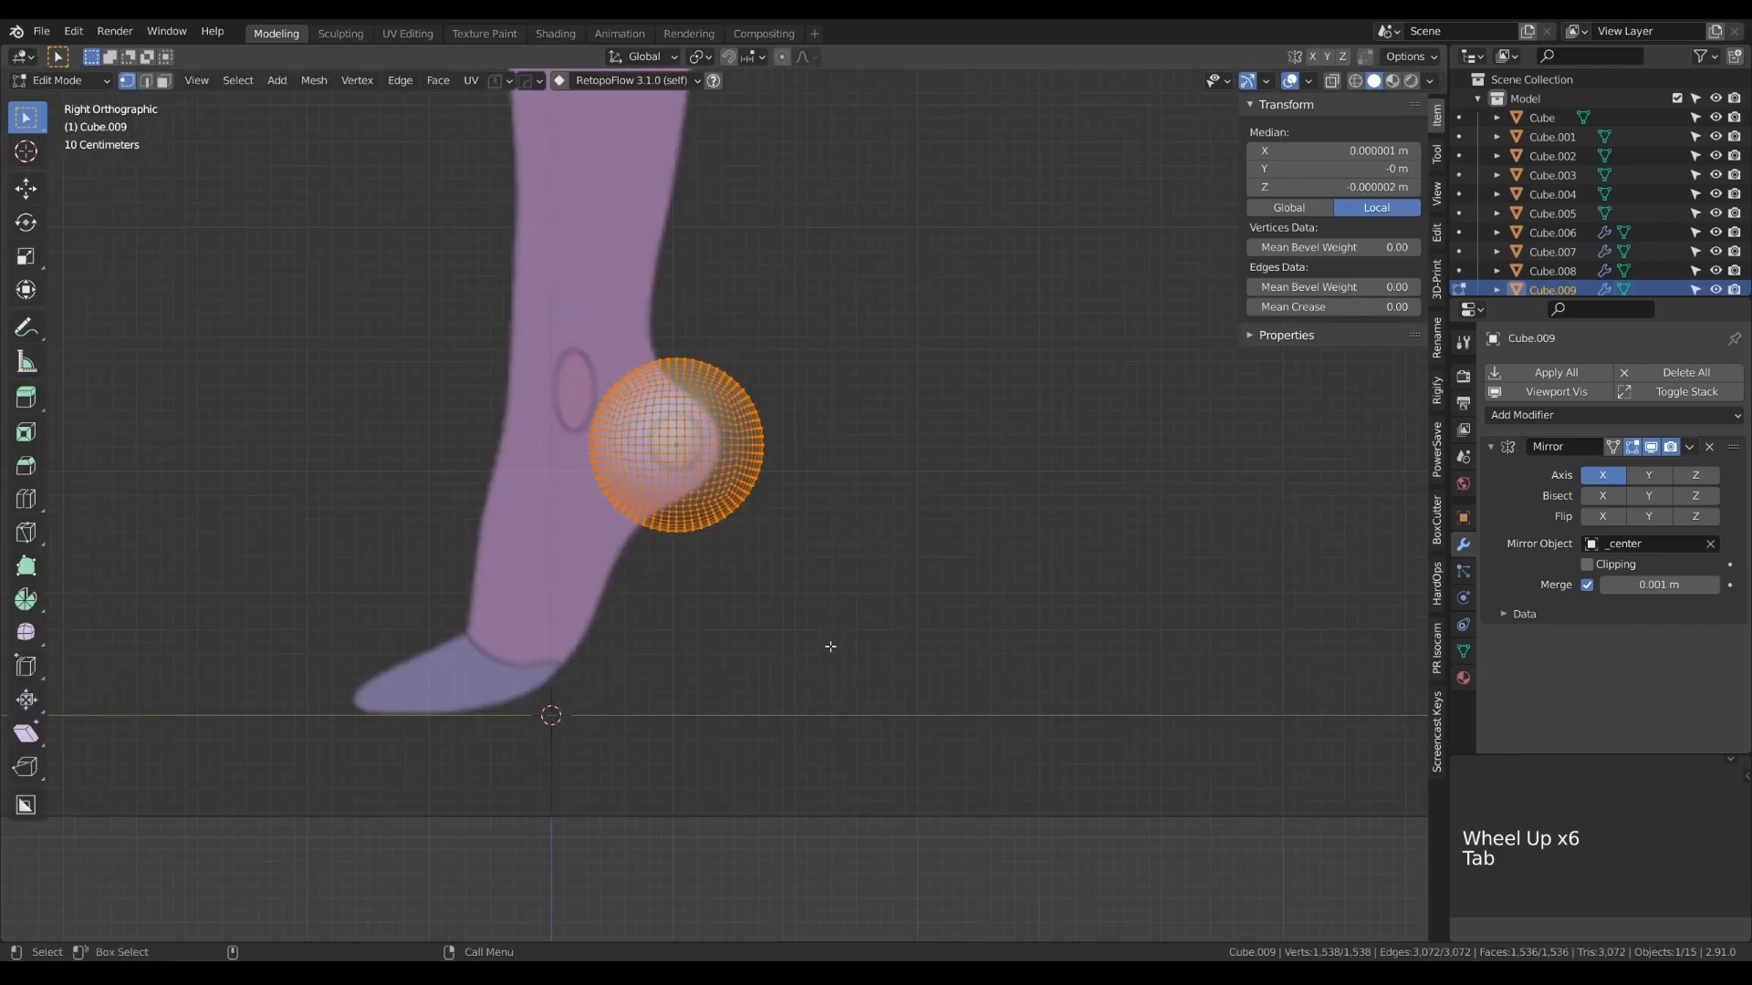
{"action": "key", "text": "s"}
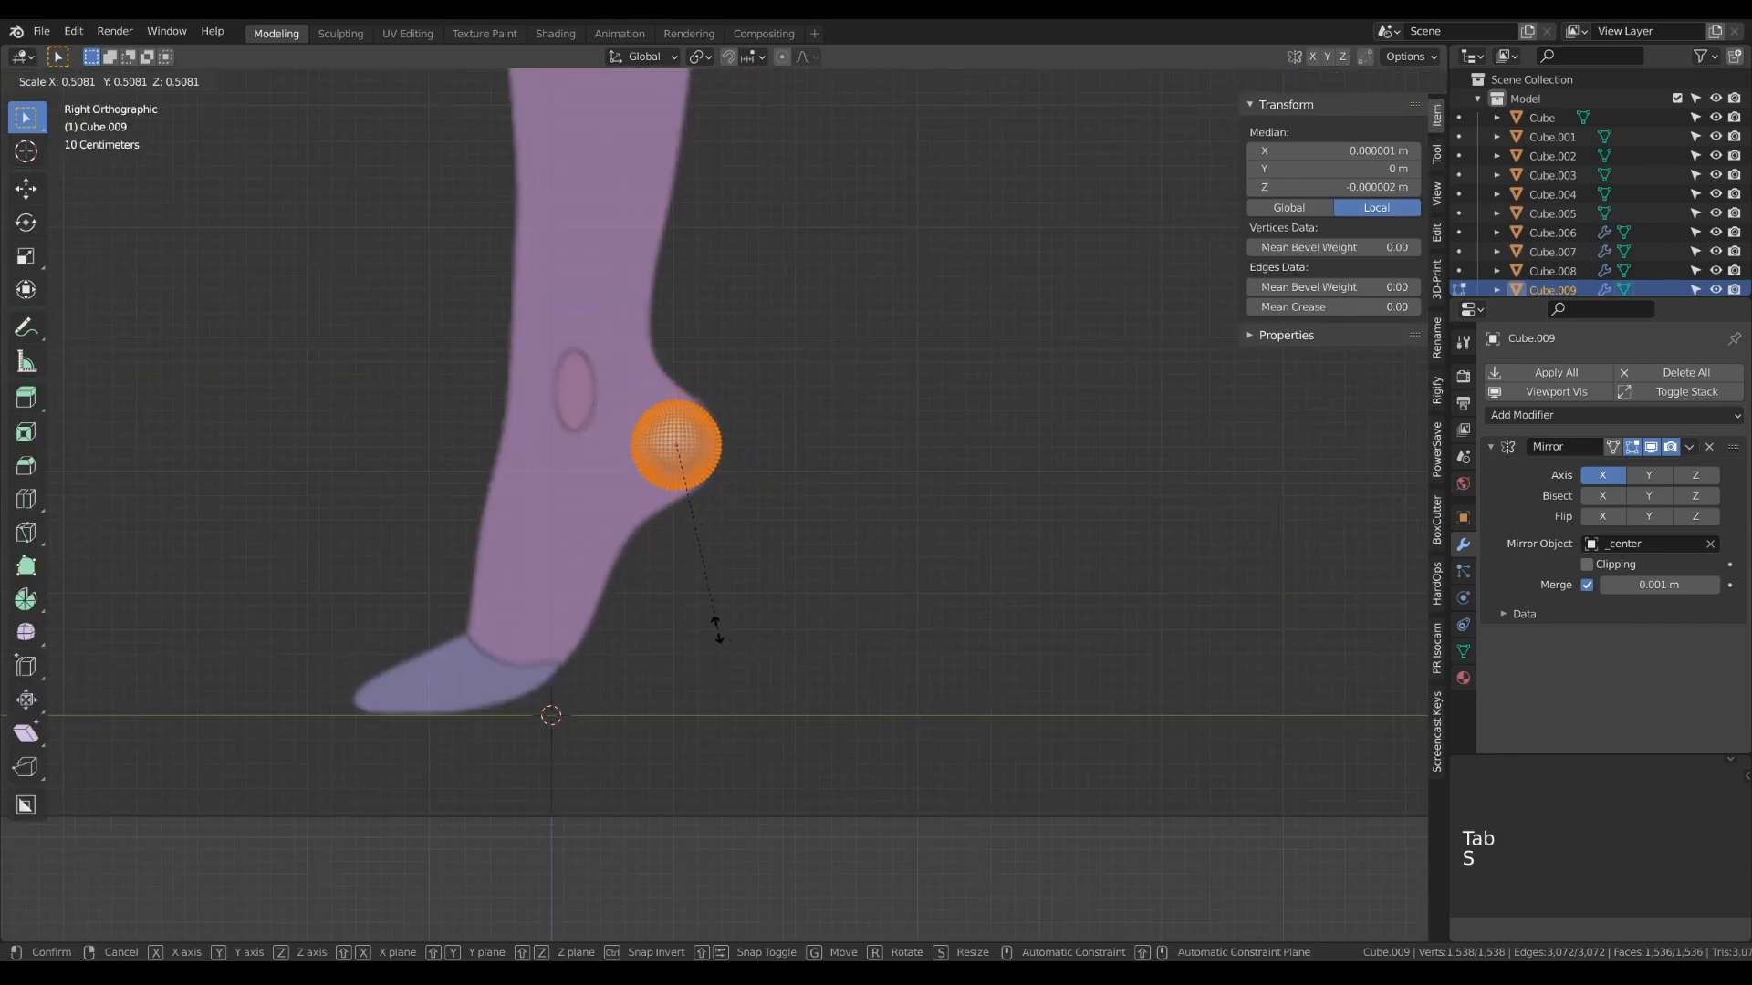
{"action": "left_click", "coordinate": [714, 628]}
{"action": "key", "text": "Tab"}
{"action": "key", "text": "KP_1"}
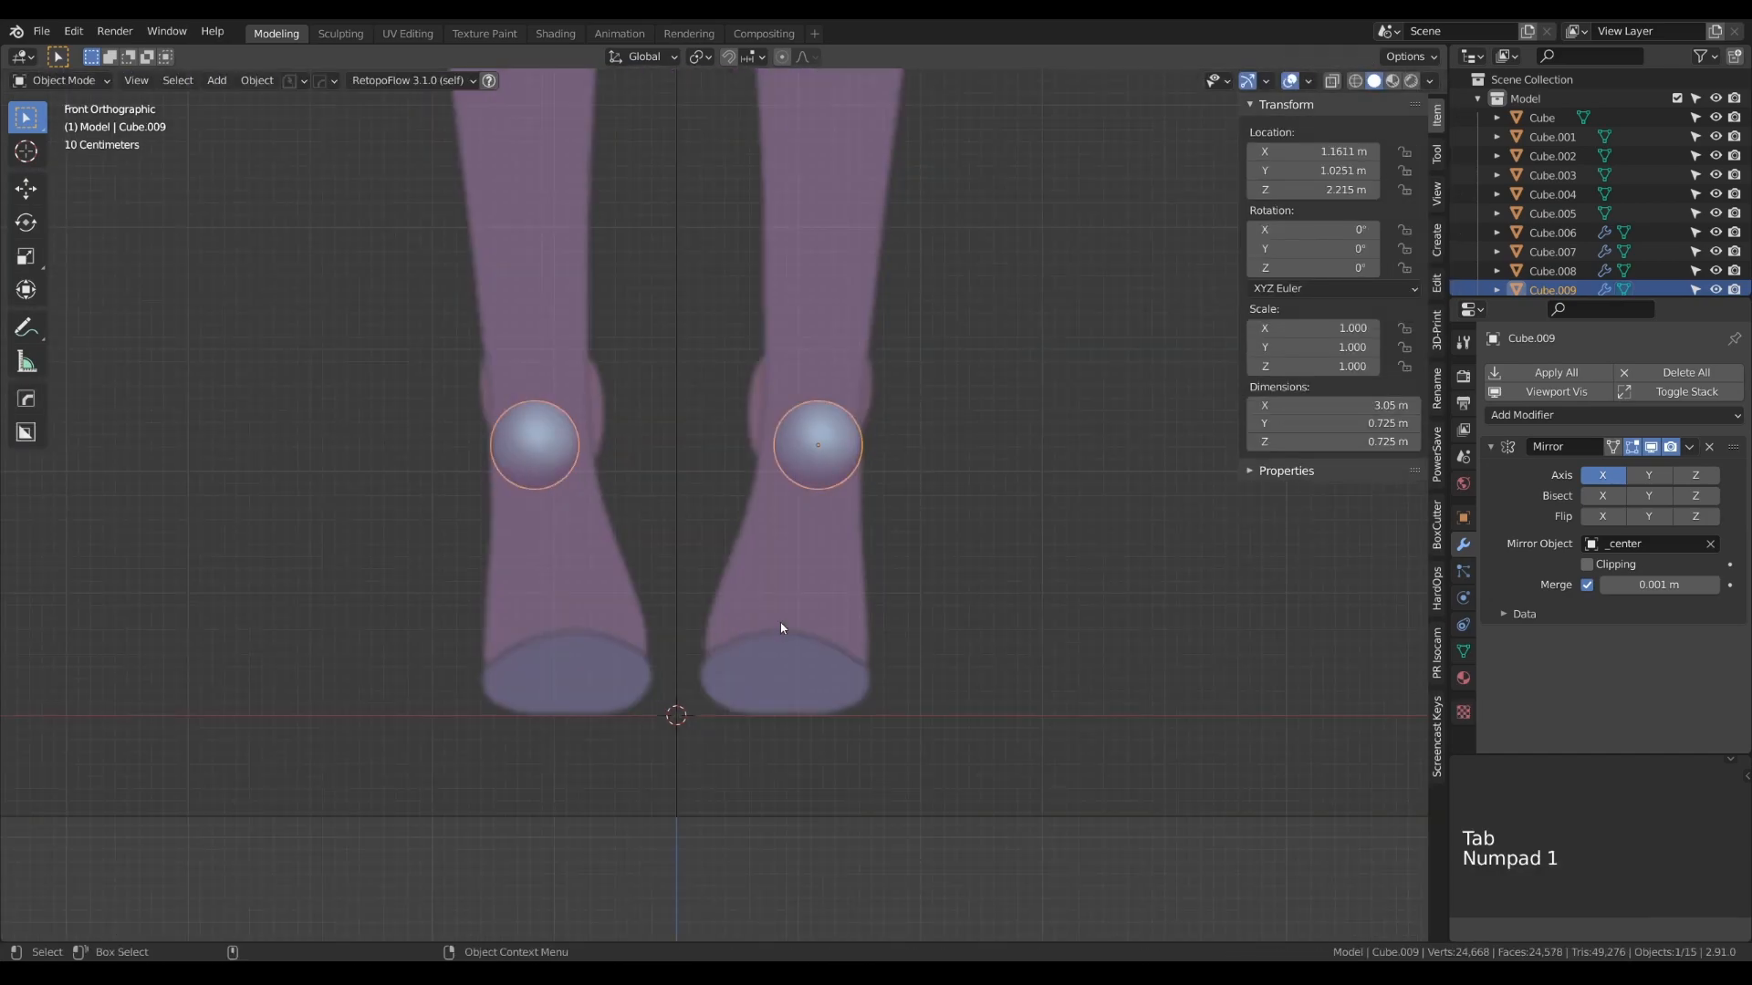
{"action": "key", "text": "g"}
{"action": "key", "text": "x"}
{"action": "left_click", "coordinate": [775, 627]}
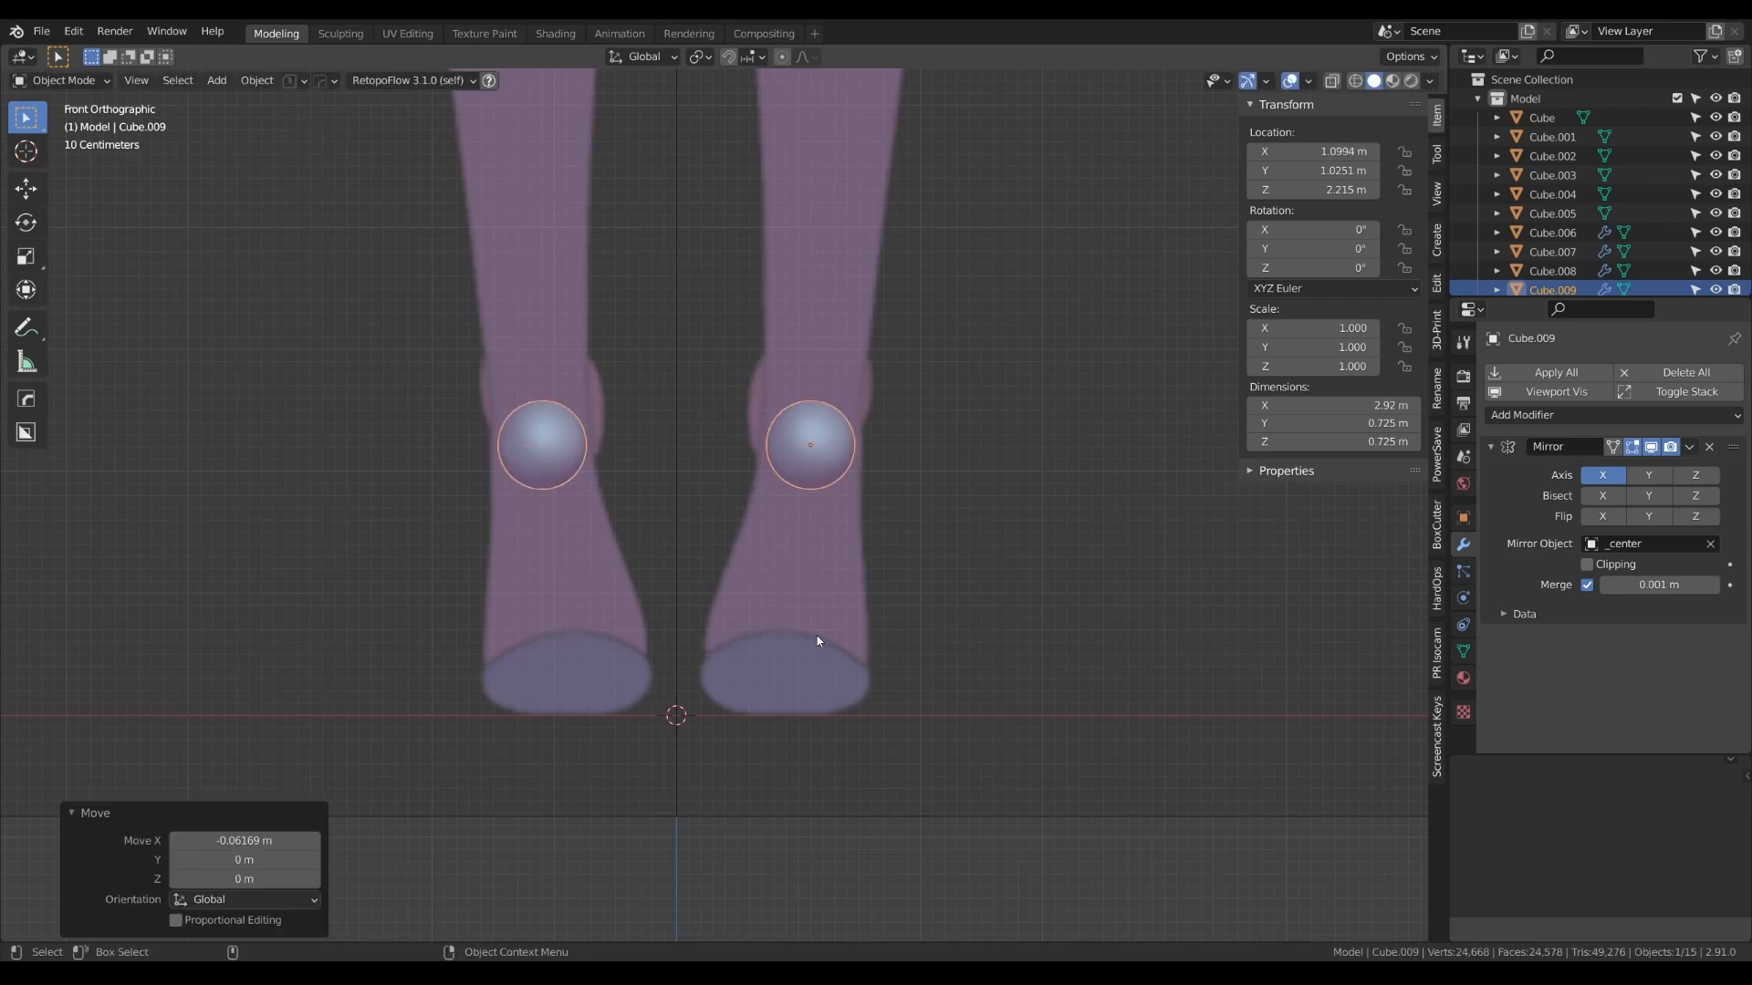
- Duplicate the heel sphere to the toes, at about 0.89 m on X, -0.91 m on Y and 0.36 m on Z
{"action": "key", "text": "shift+d"}
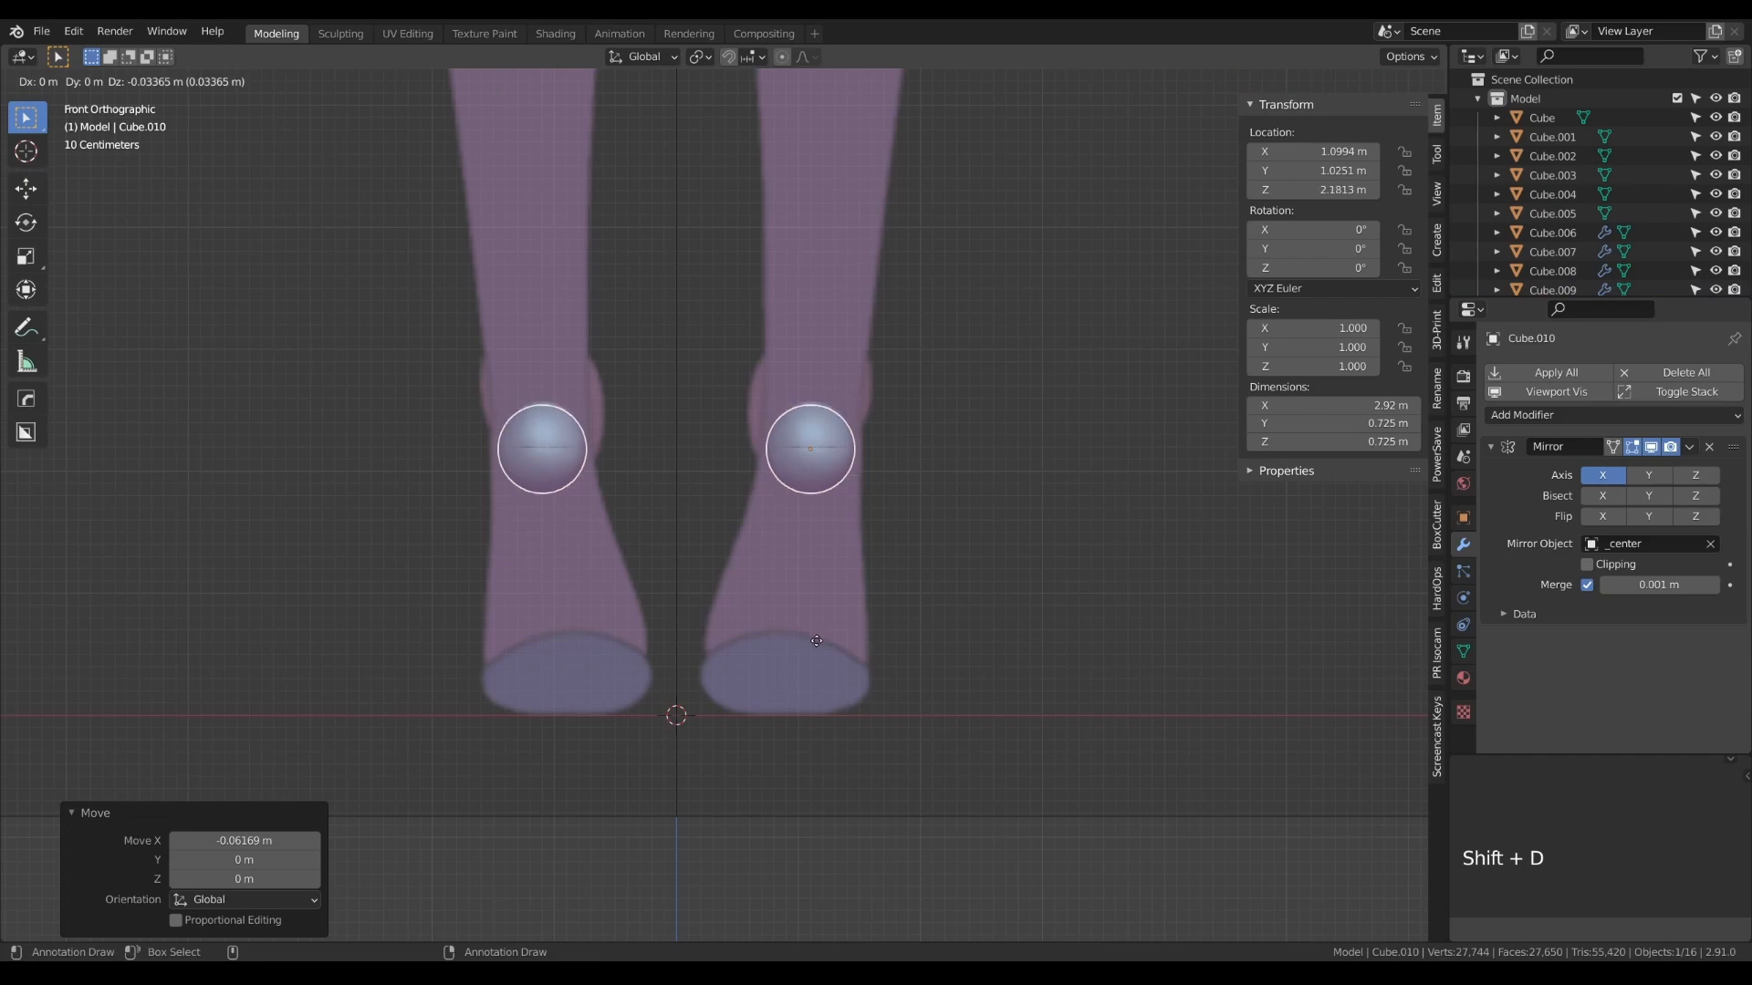
{"action": "left_click", "coordinate": [790, 862]}
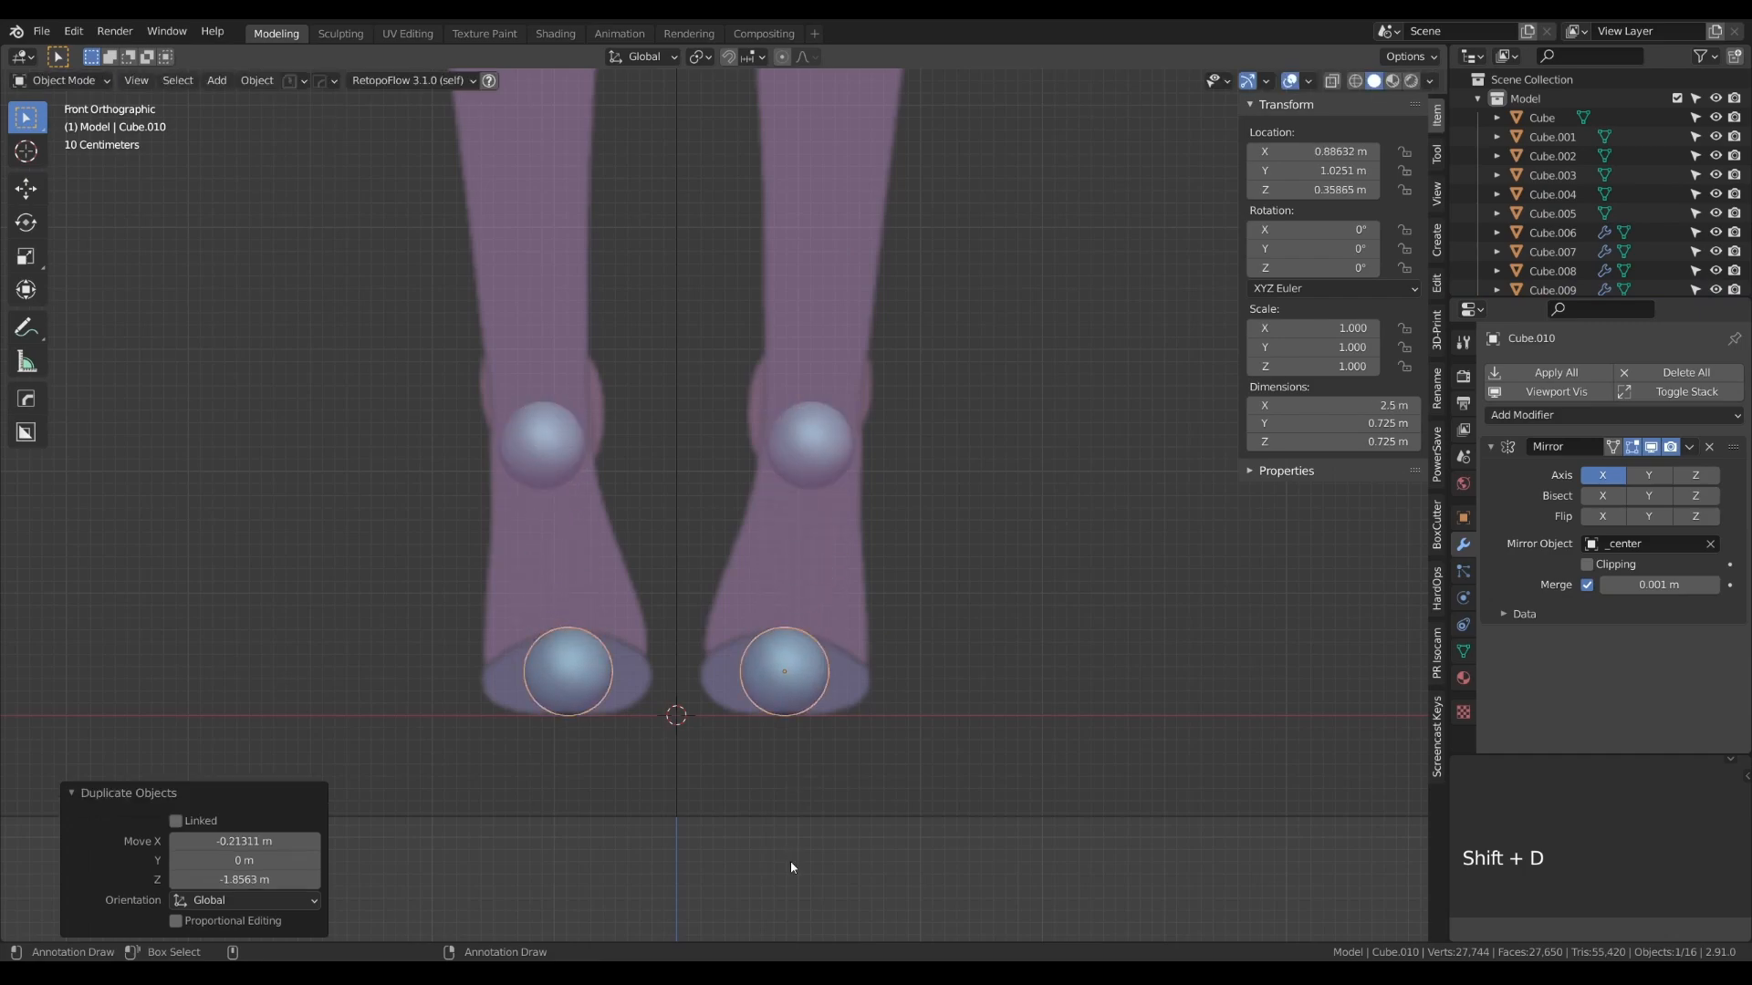
{"action": "key", "text": "KP_3"}
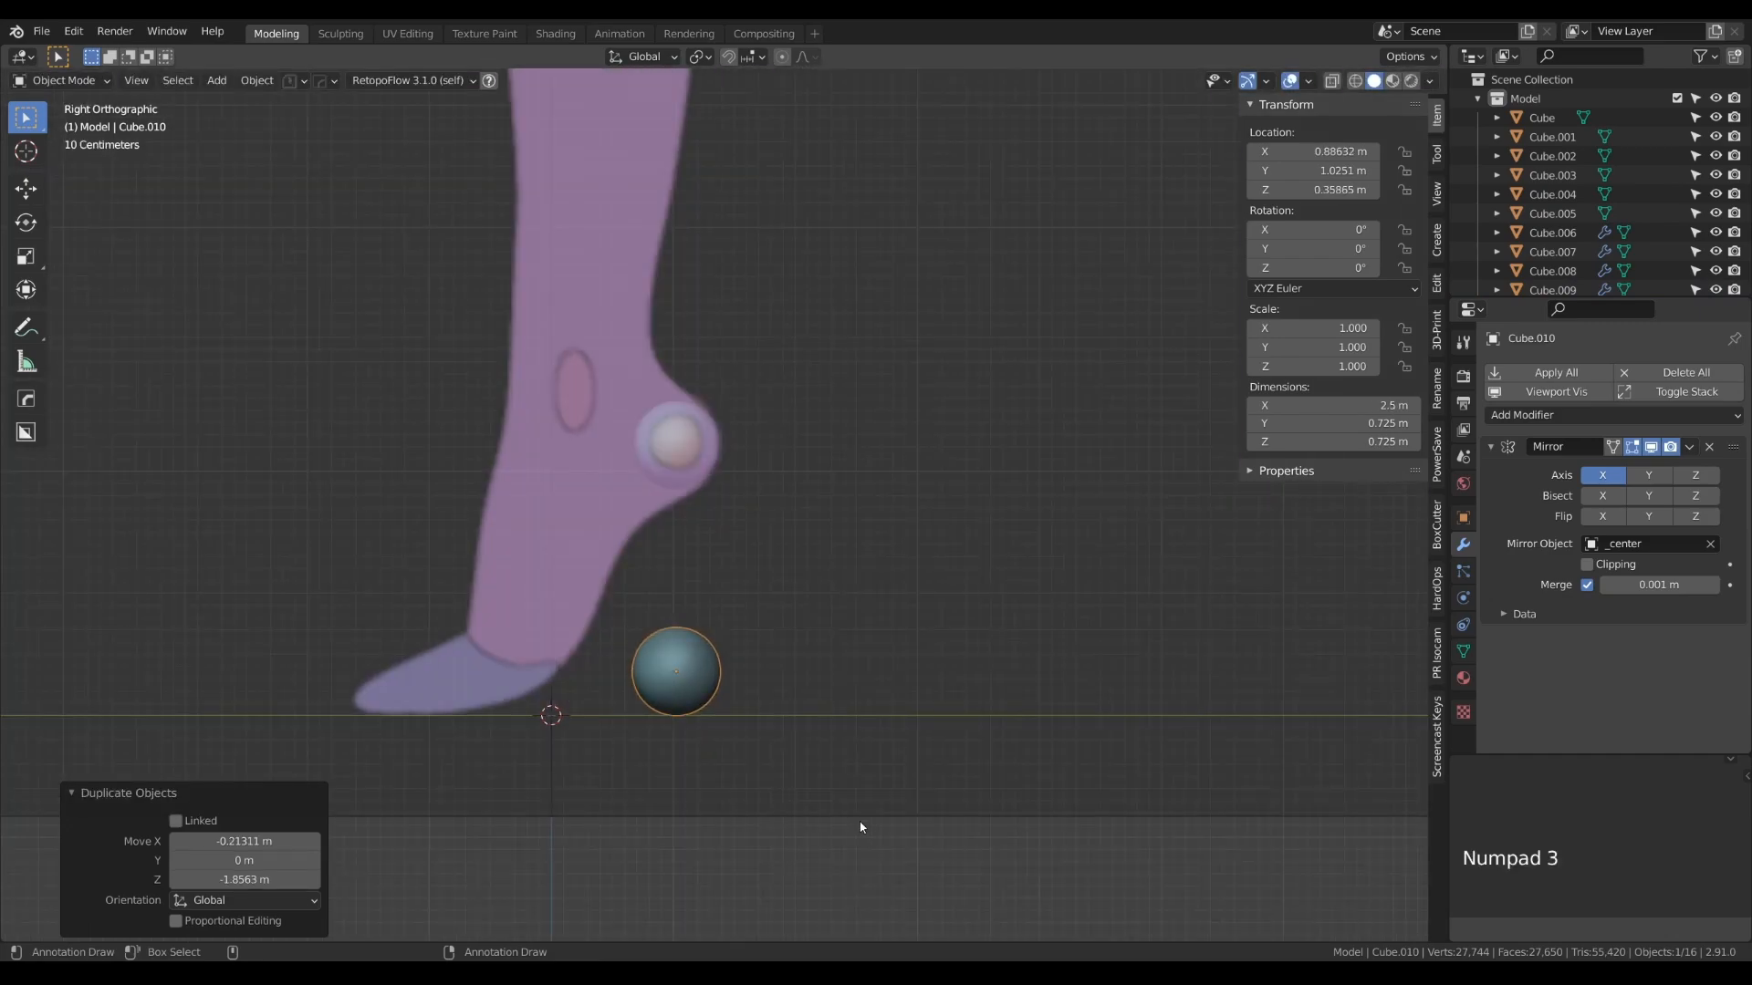
{"action": "key", "text": "g"}
{"action": "left_click", "coordinate": [615, 812]}
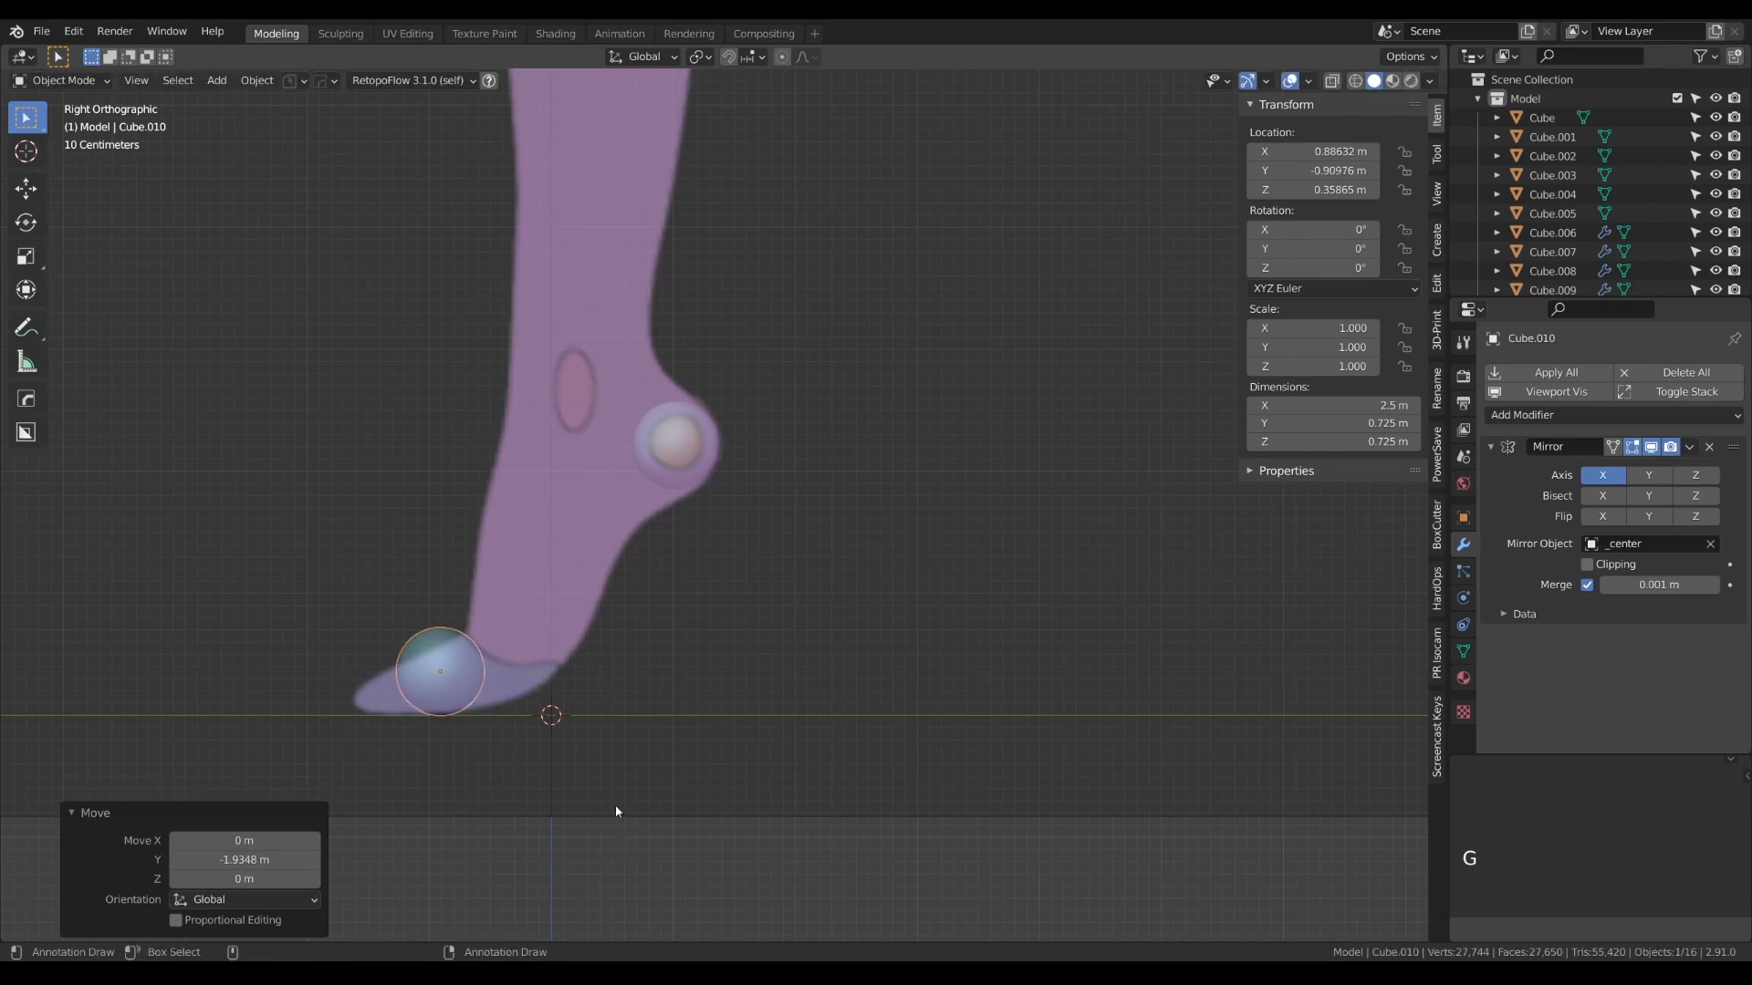
- Scale the toe sphere's mesh up by about 1.97 and flatten it along Z by about 0.47 to match the toe reference
{"action": "key", "text": "Tab"}
{"action": "key", "text": "s"}
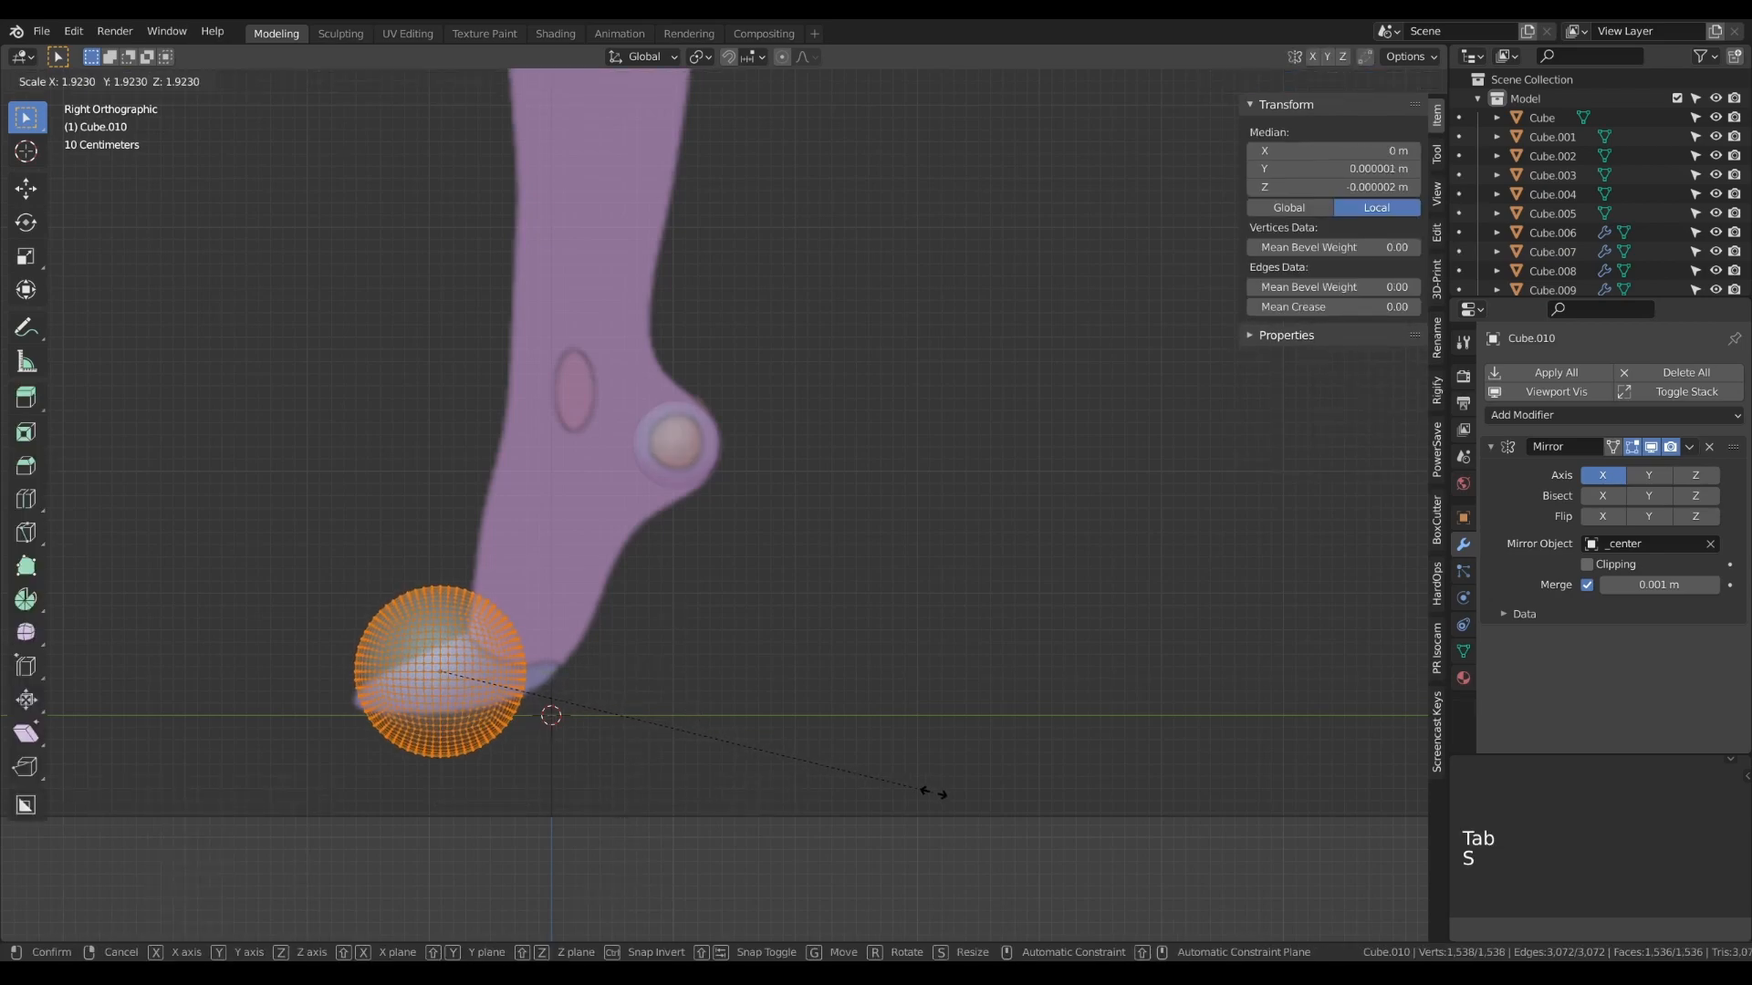
{"action": "left_click", "coordinate": [945, 795]}
{"action": "key", "text": "s"}
{"action": "key", "text": "z"}
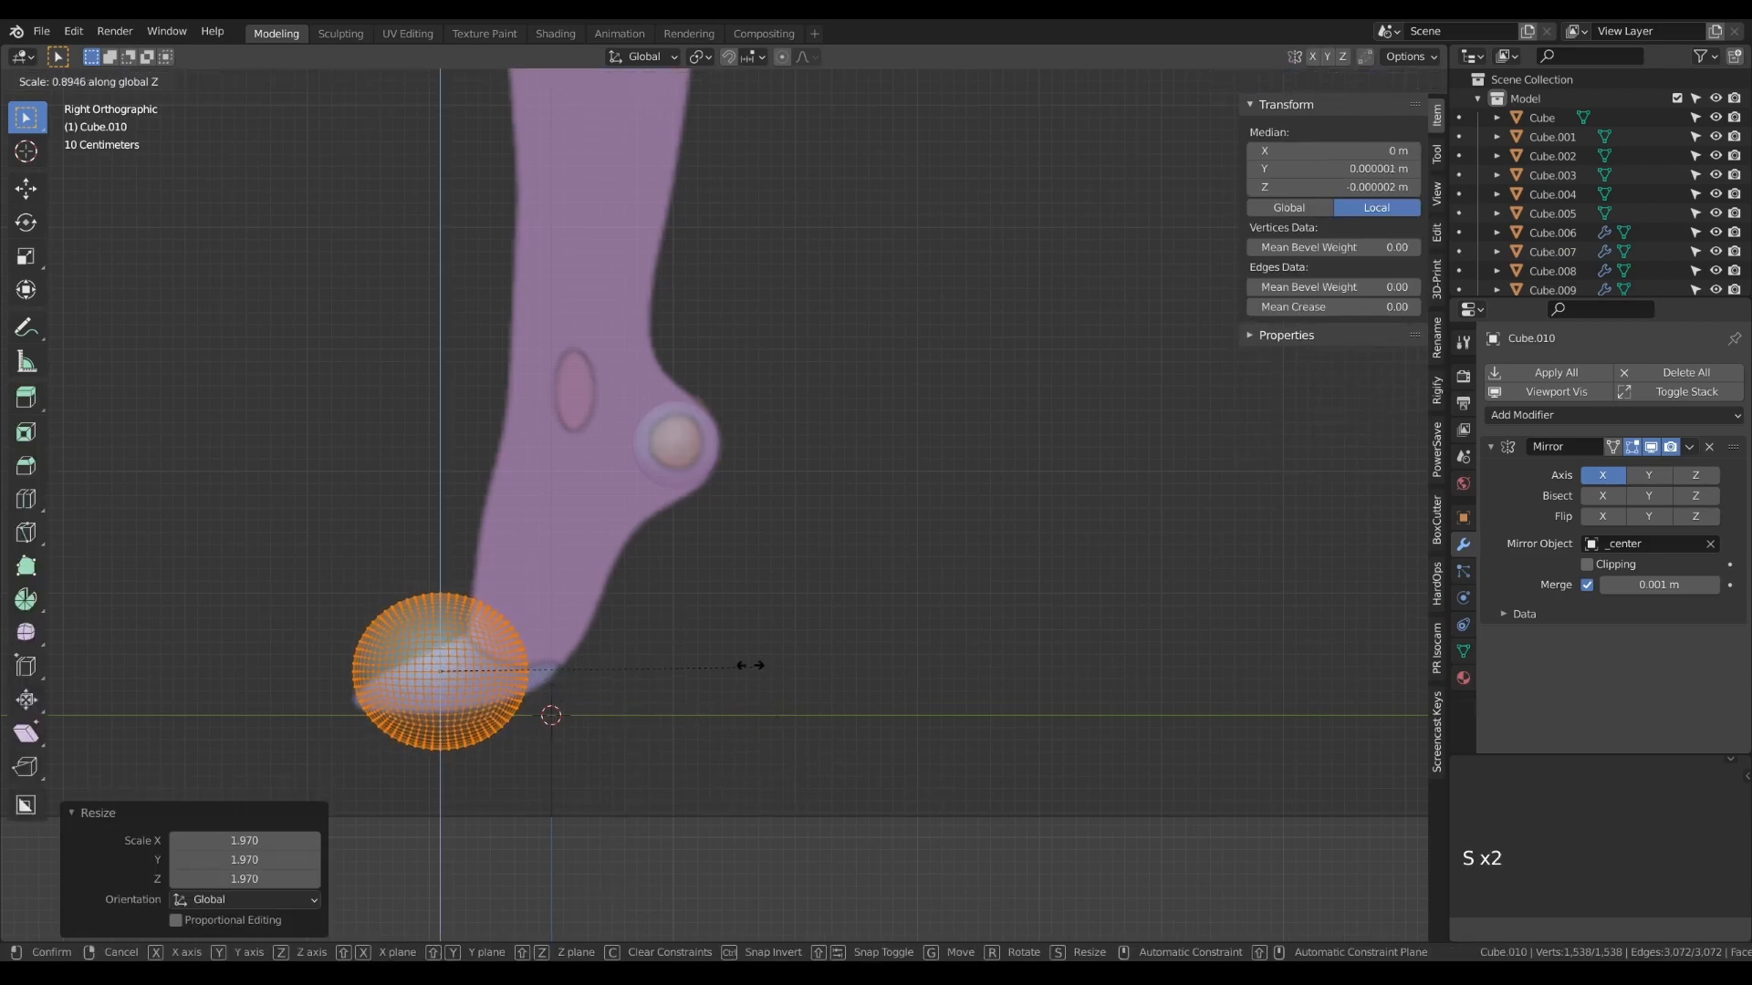
{"action": "left_click", "coordinate": [560, 556]}
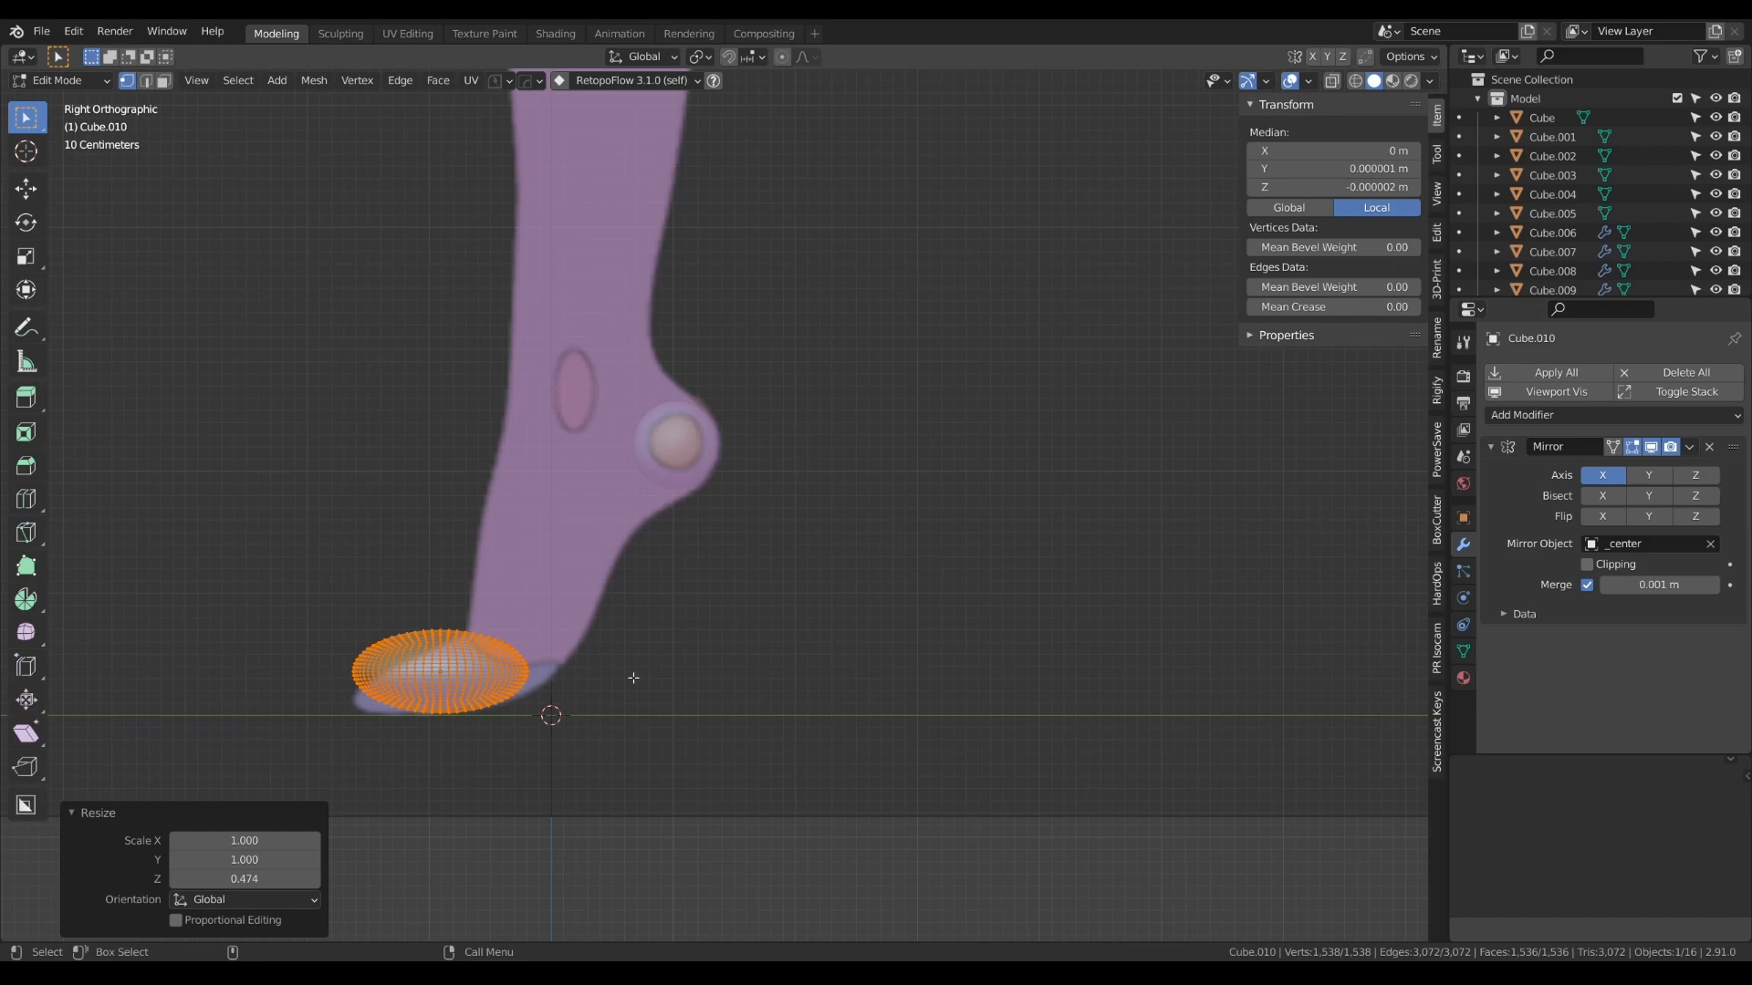
- Stretch the toe sphere's mesh along Y by about 1.14 in the side view
{"action": "key", "text": "s"}
{"action": "key", "text": "y"}
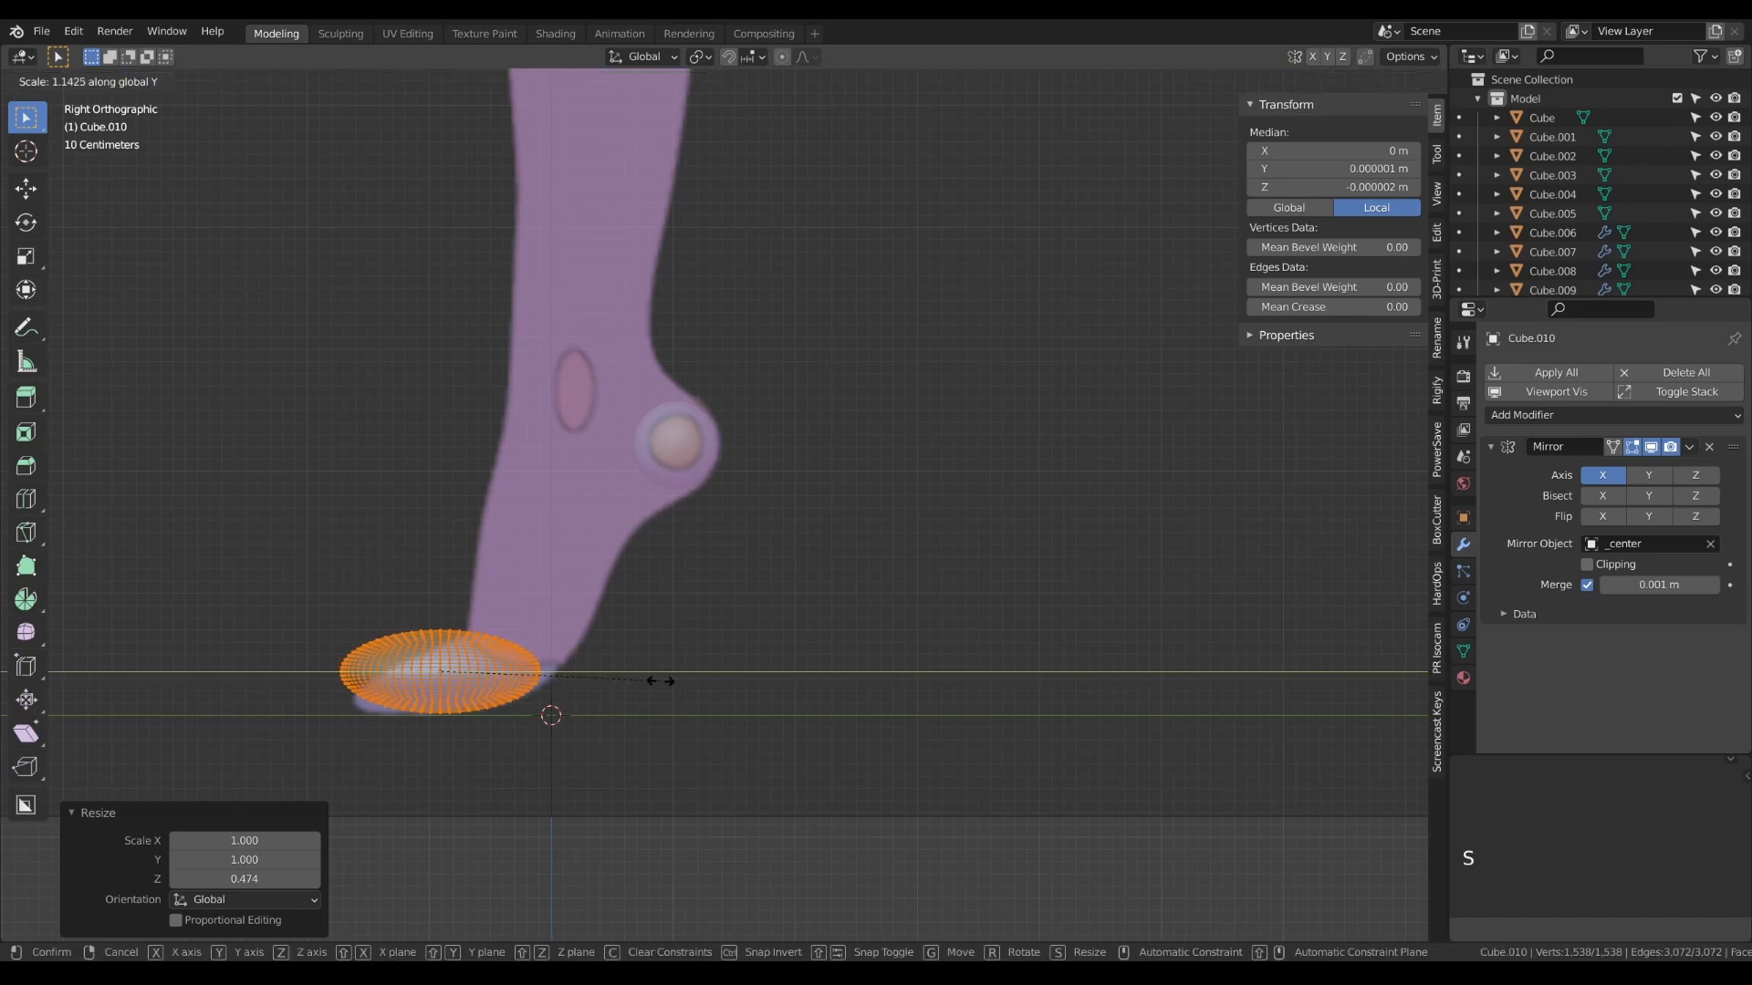
{"action": "left_click", "coordinate": [651, 680]}
{"action": "key", "text": "Tab"}
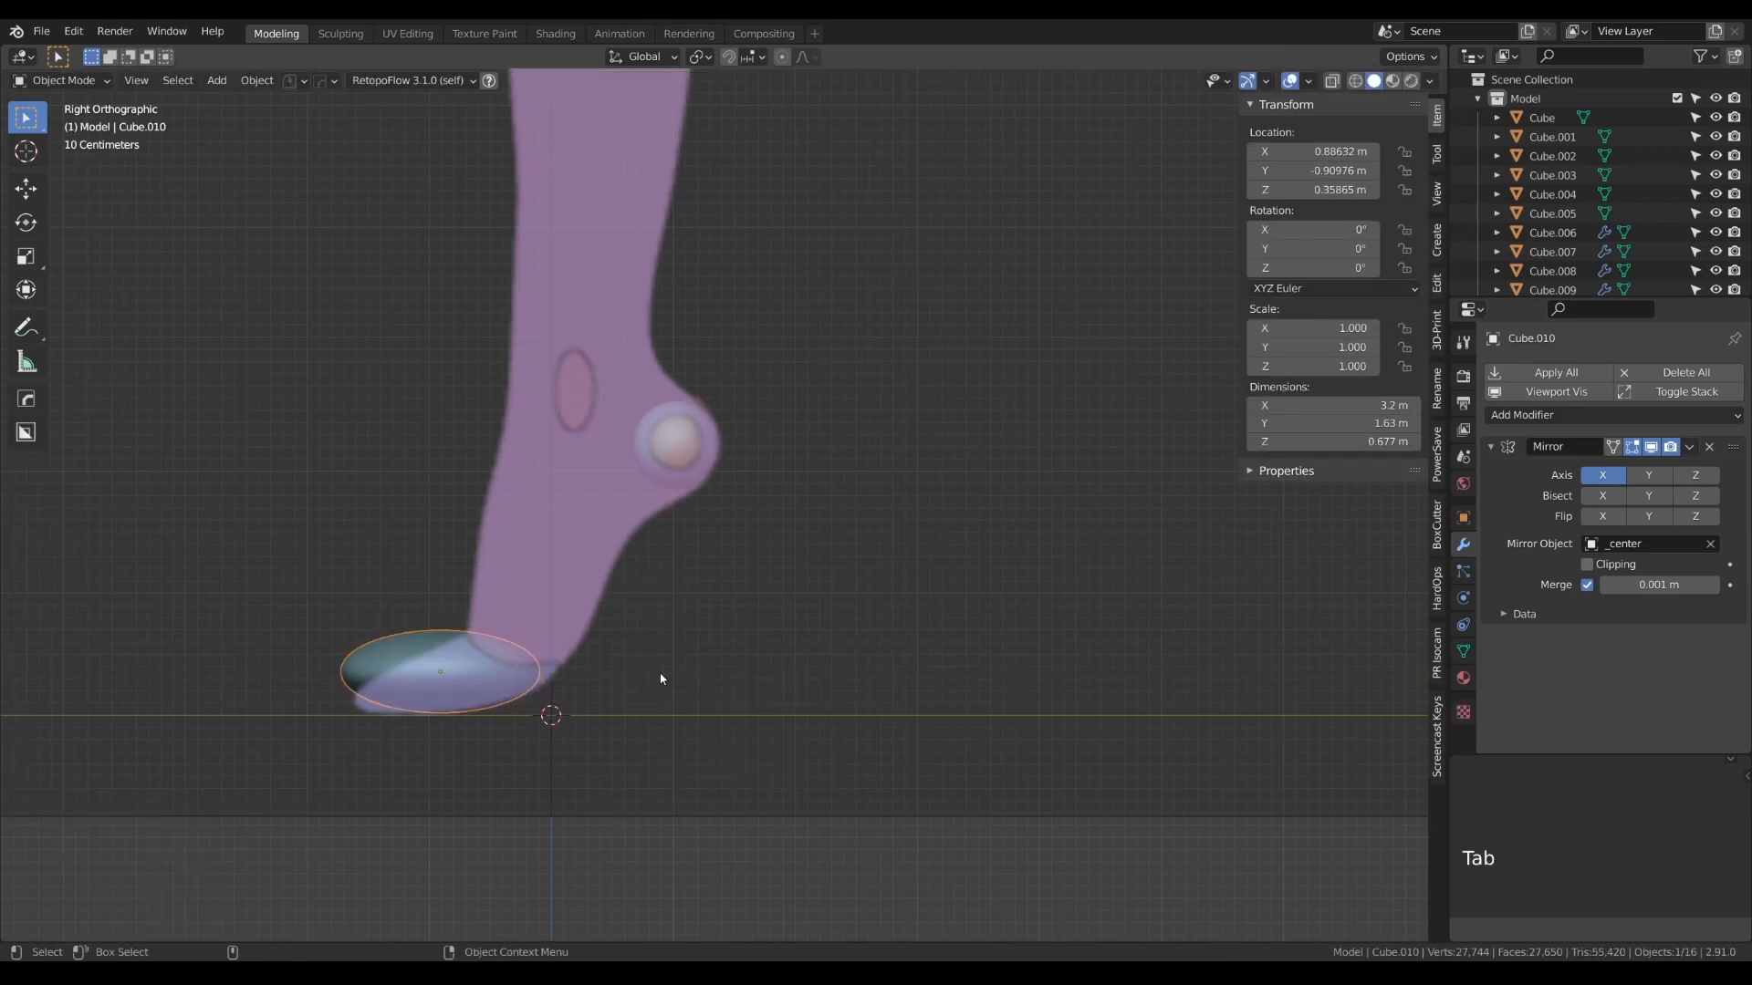
- Rotate the toe form about 10.4° in the side view and shift it along Y by about 0.15 m
{"action": "key", "text": "r"}
{"action": "left_click", "coordinate": [663, 626]}
{"action": "key", "text": "g"}
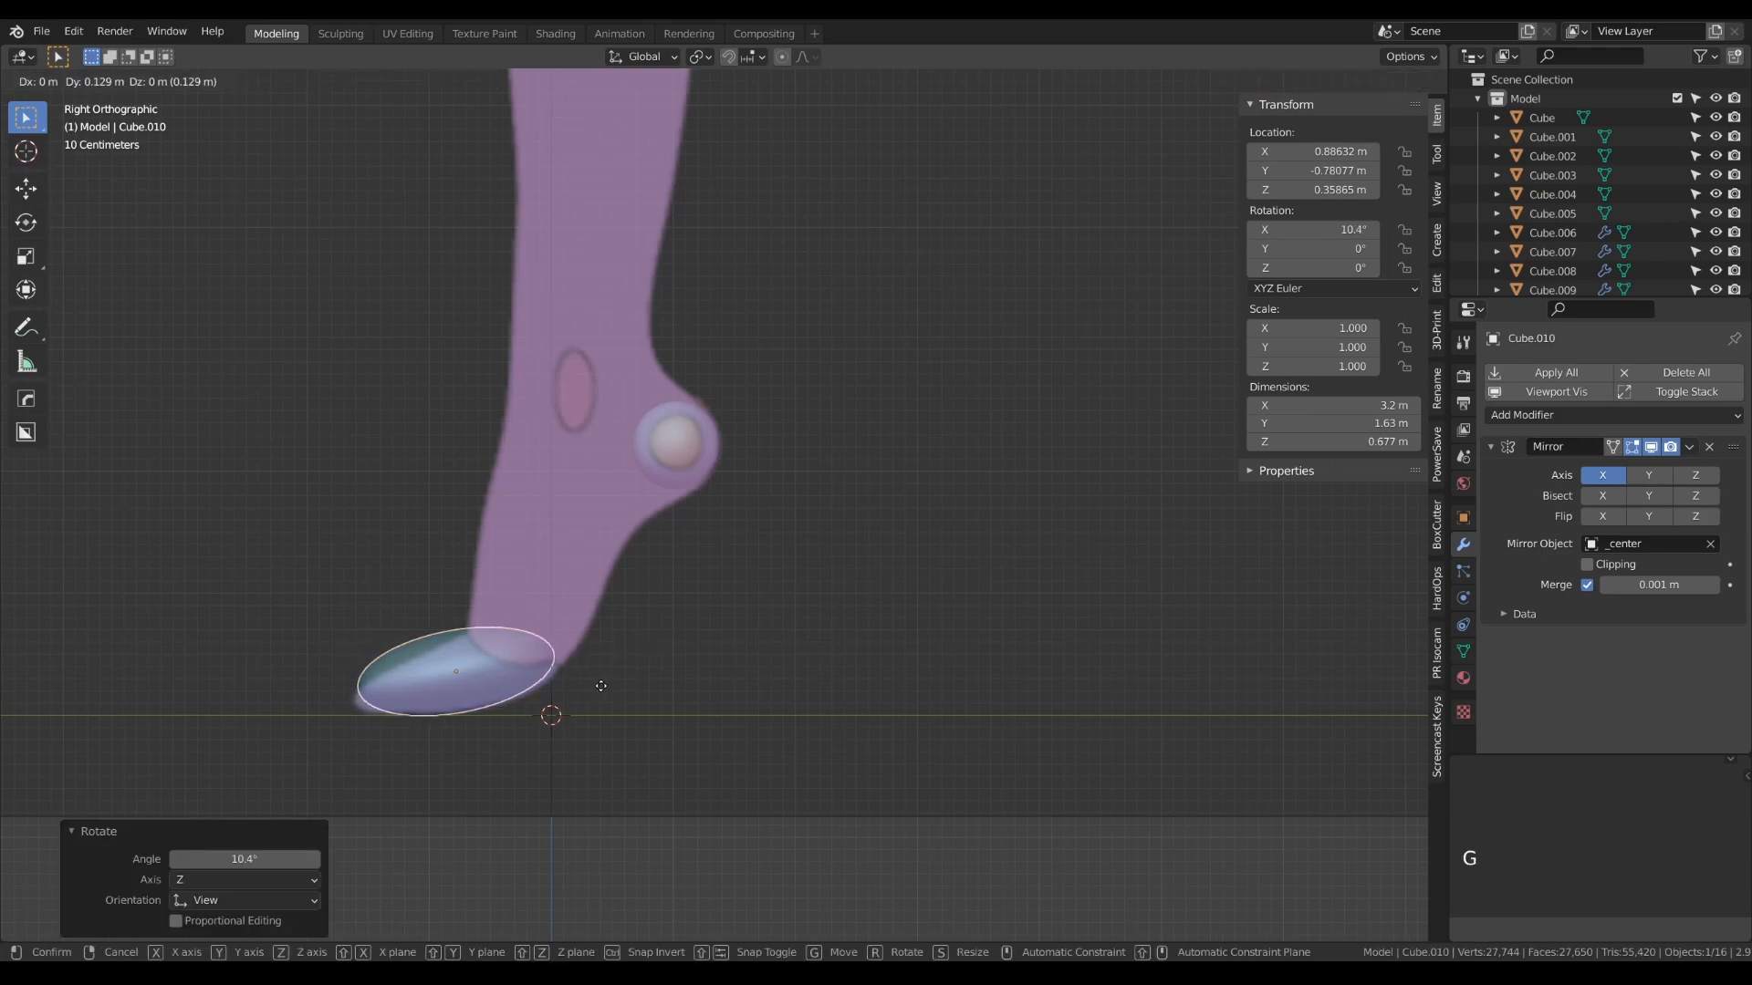
{"action": "left_click", "coordinate": [604, 684]}
{"action": "key", "text": "KP_1"}
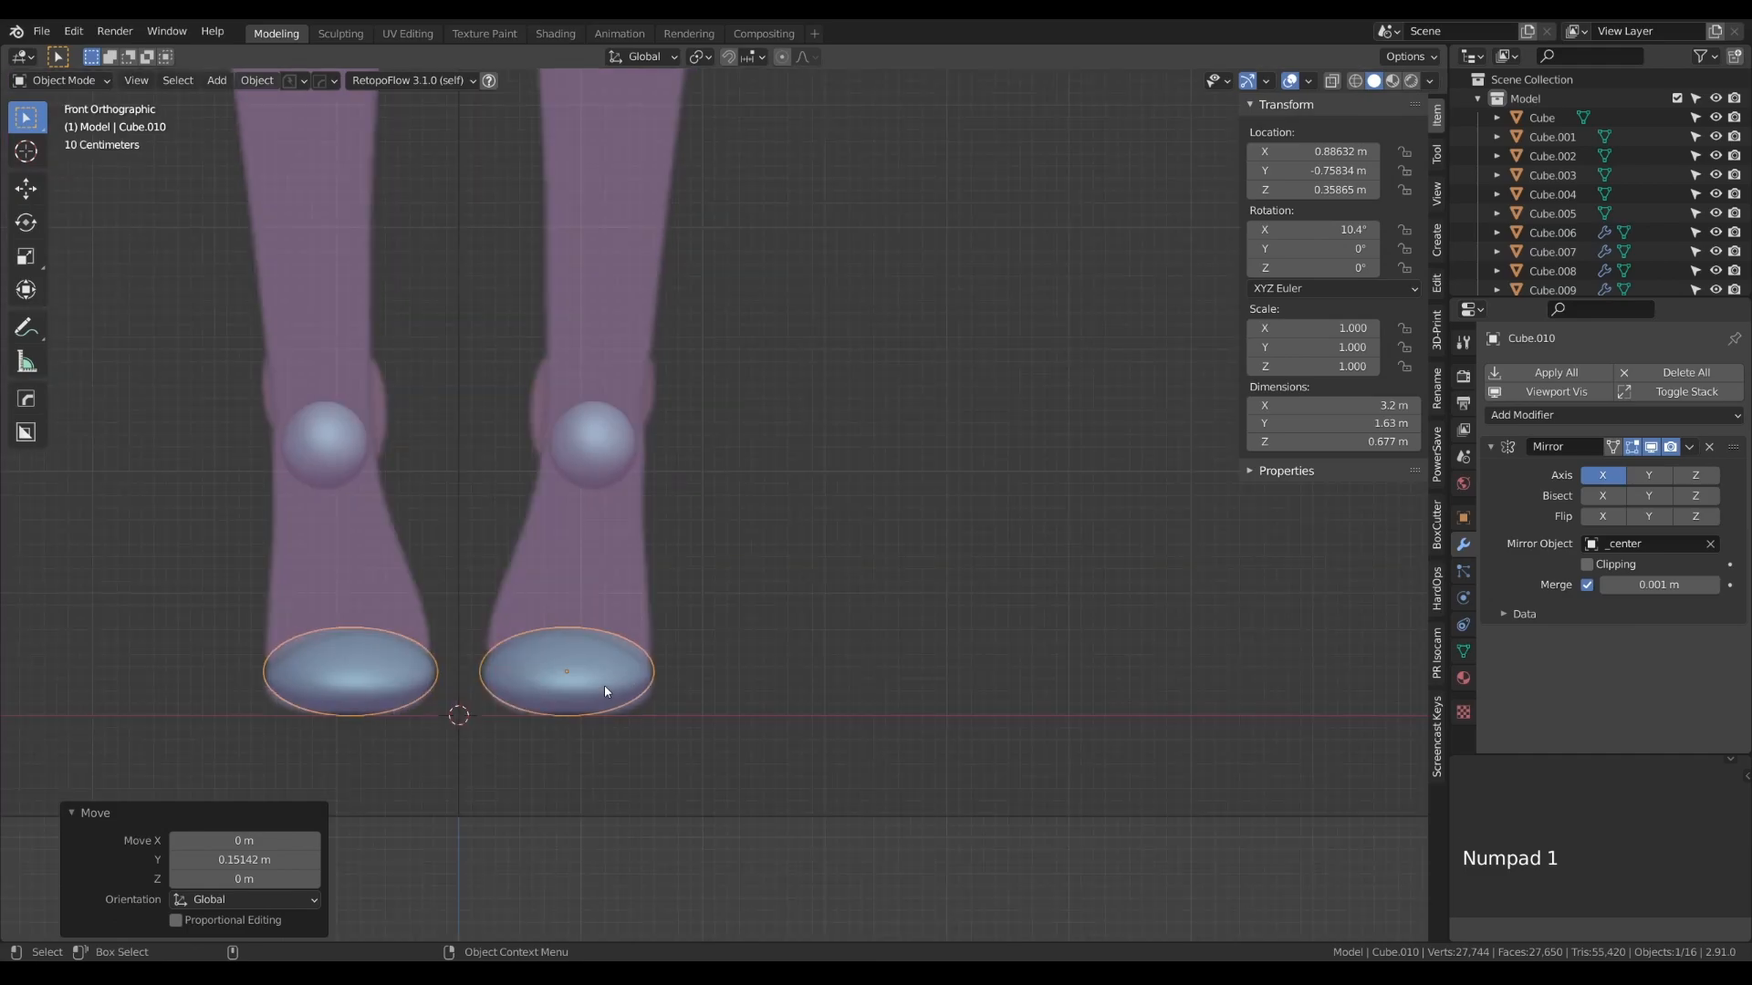
- Duplicate the heel sphere to the outer ankle, at about 1.53 m on X and 2.67 m on Z
{"action": "left_click", "coordinate": [598, 456]}
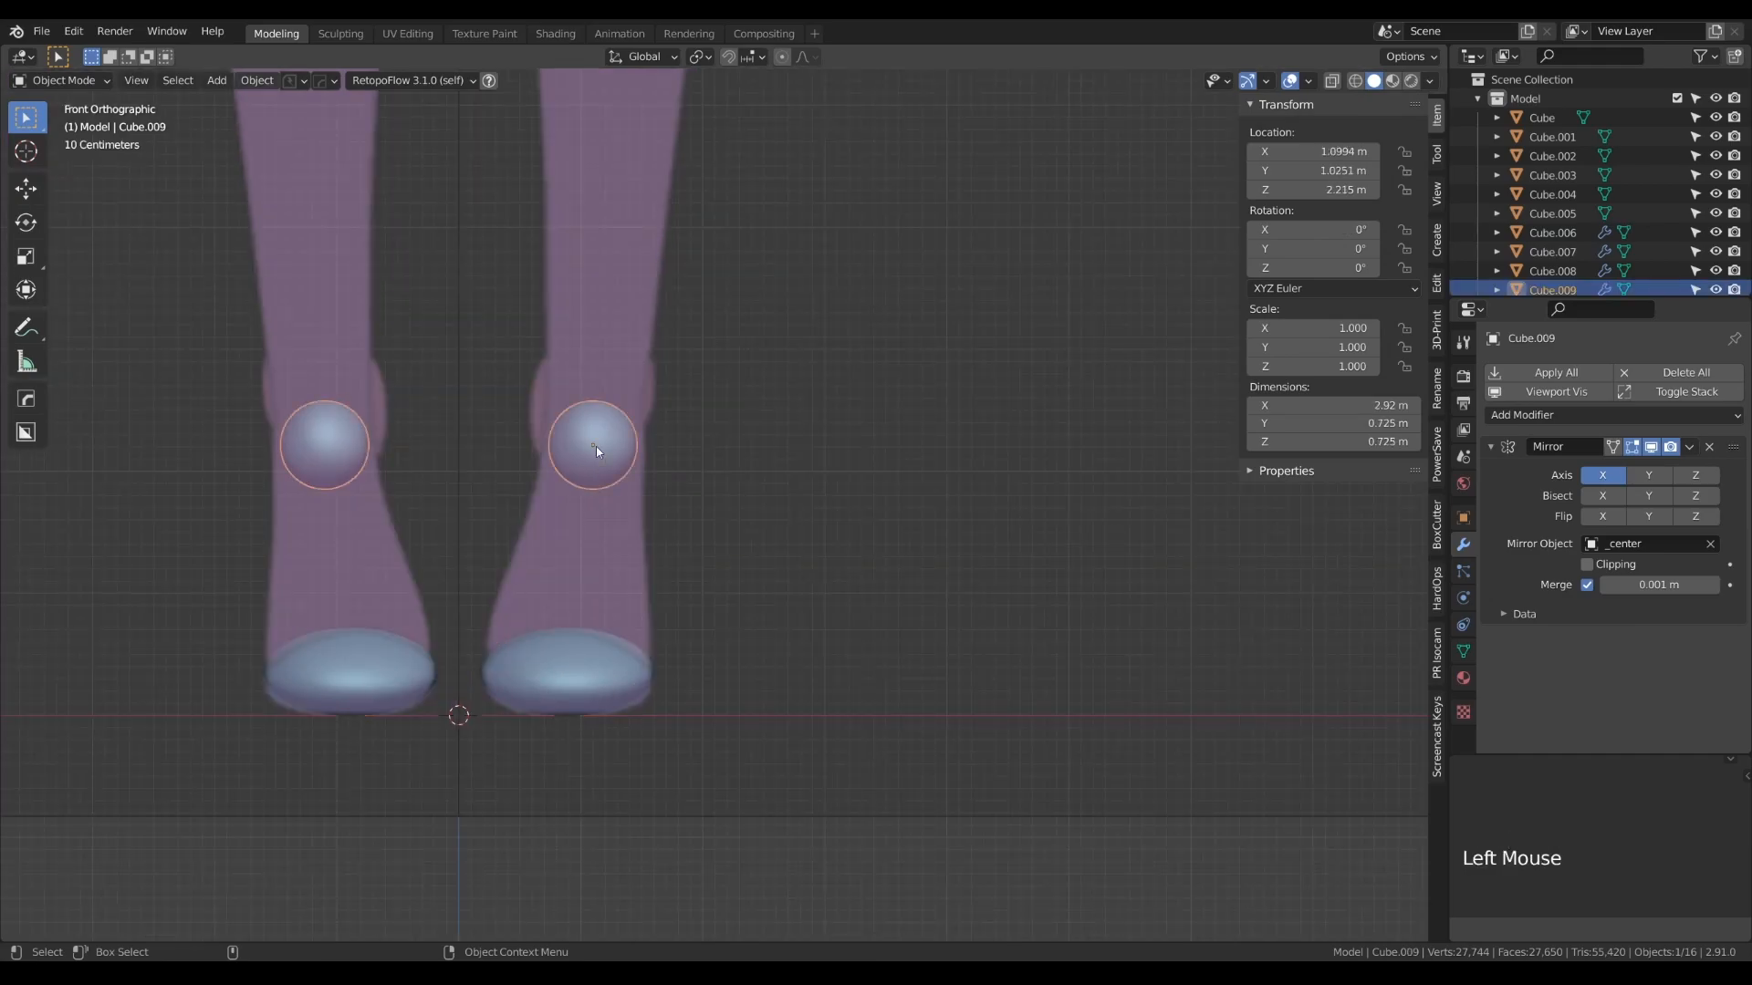
{"action": "key", "text": "shift+d"}
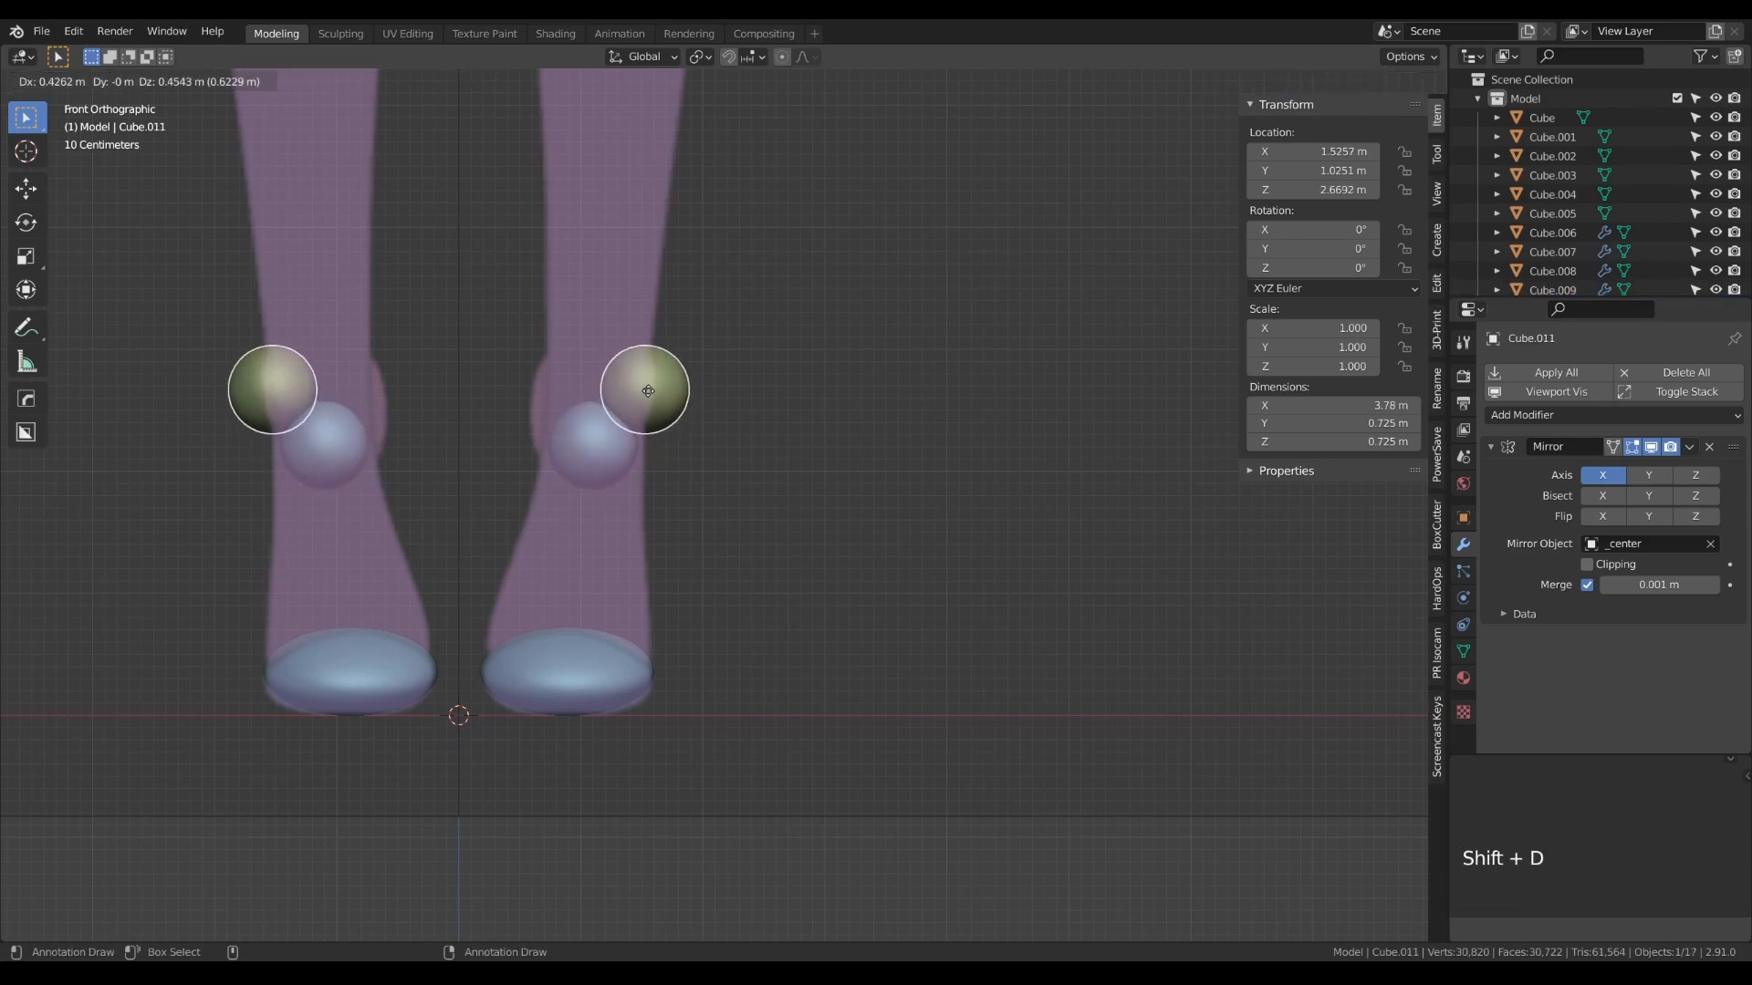
{"action": "left_click", "coordinate": [648, 390]}
- Flatten the outer ankle sphere's mesh along X by about 0.41
{"action": "key", "text": "Tab"}
{"action": "key", "text": "s"}
{"action": "key", "text": "x"}
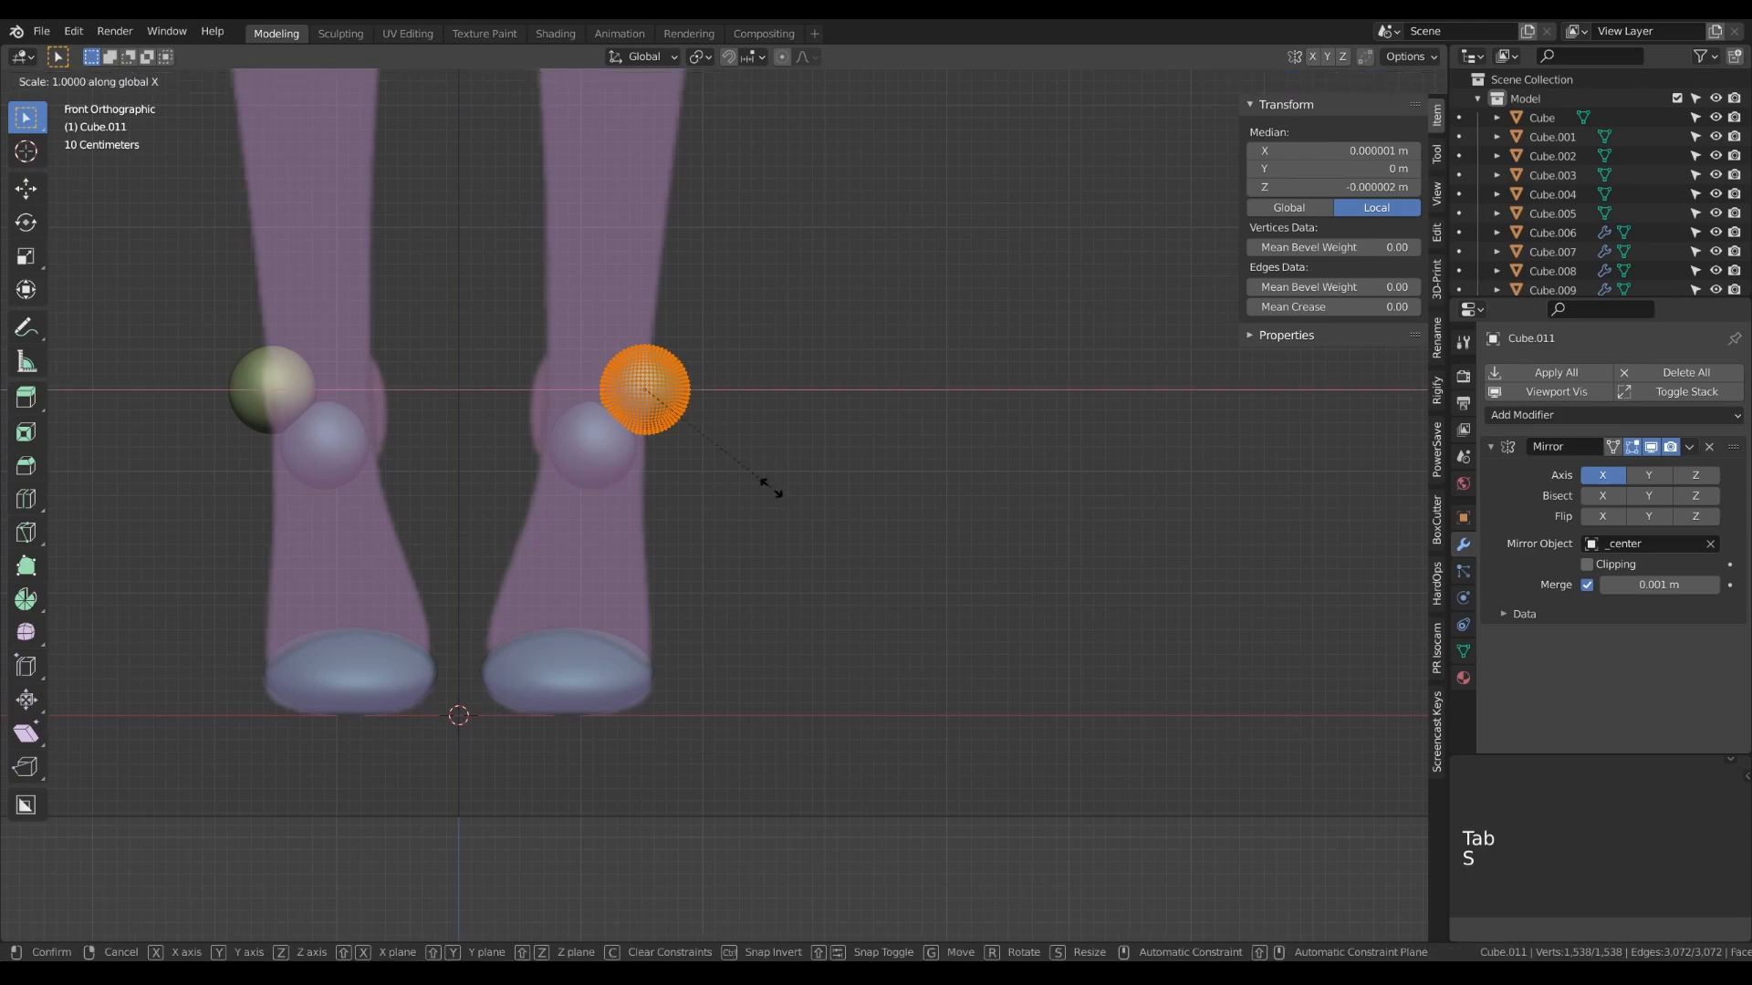
{"action": "left_click", "coordinate": [645, 452]}
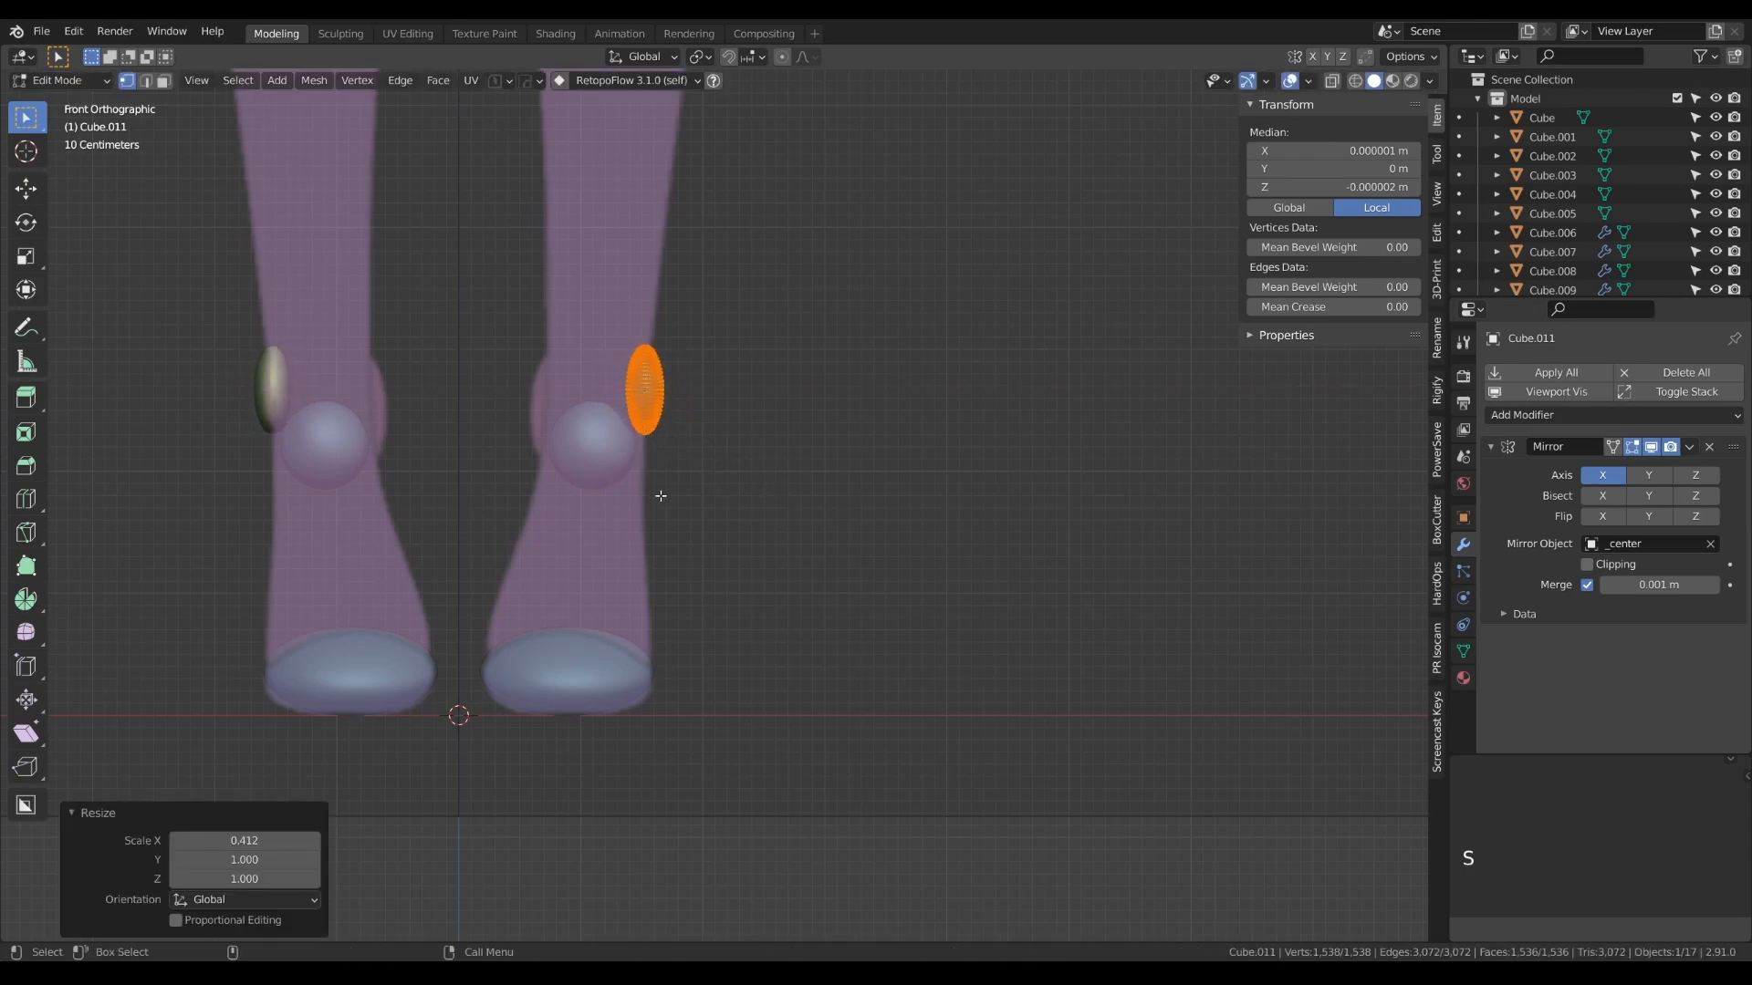
{"action": "key", "text": "Tab"}
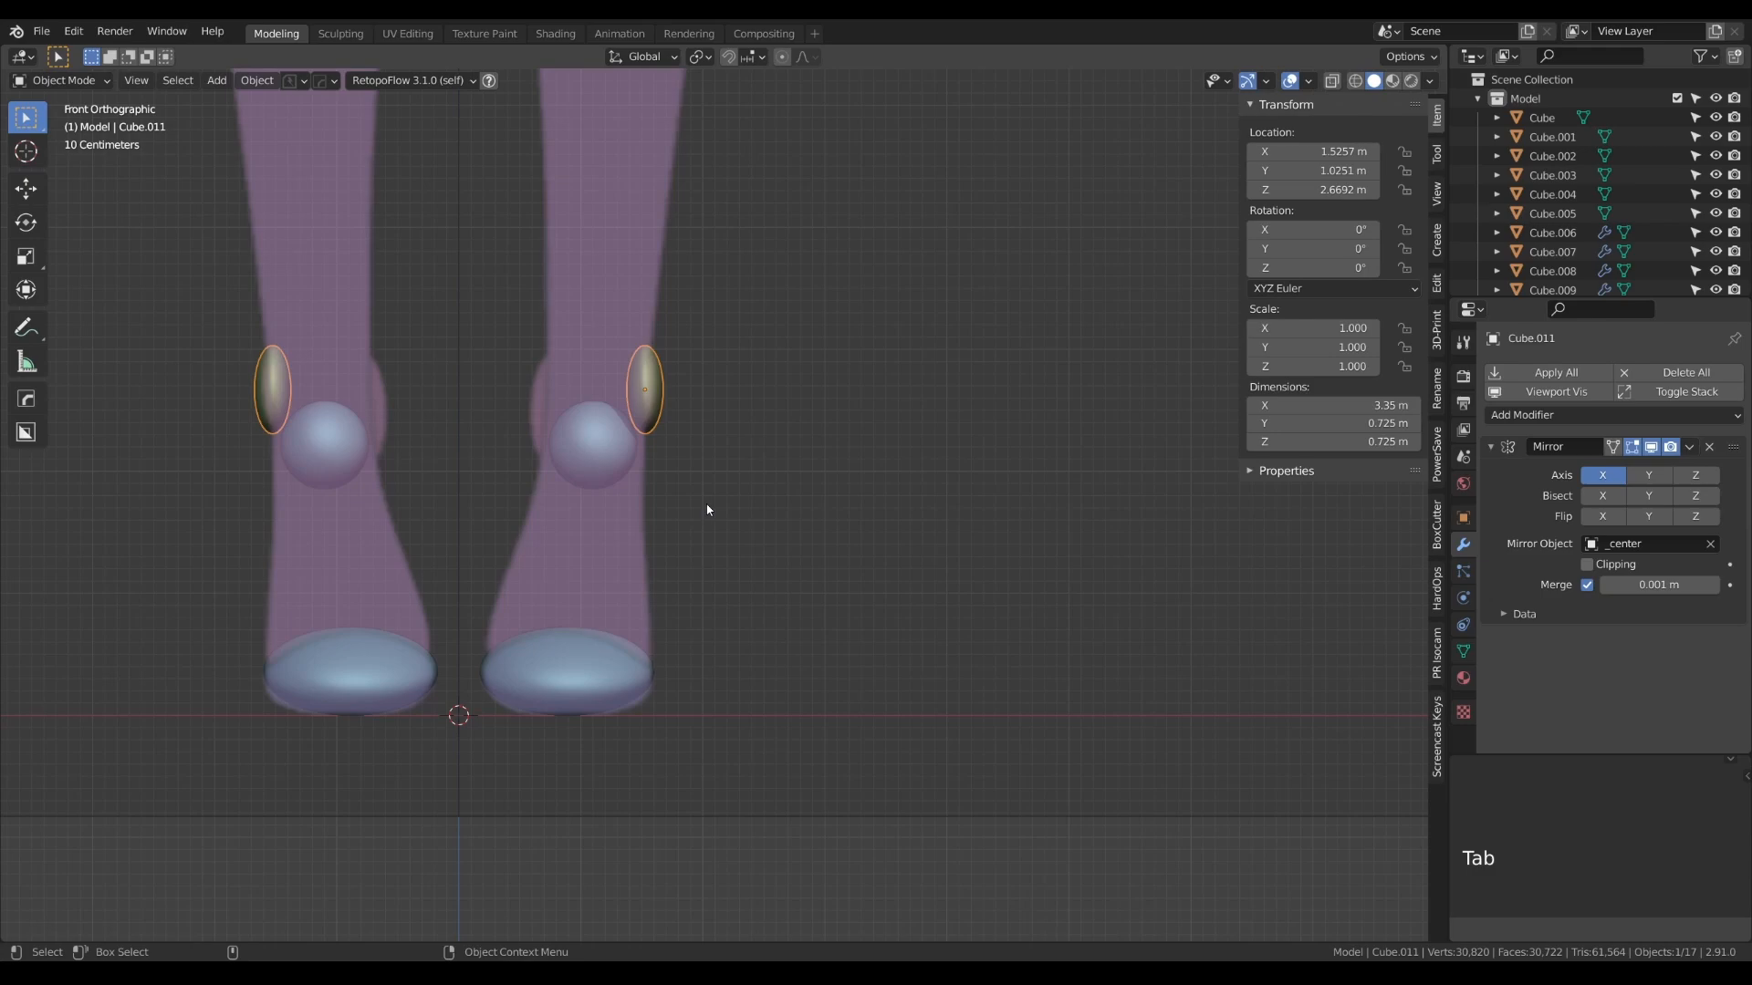
- Place the outer ankle form at about 0.20 m on Y and 2.68 m on Z, and narrow its mesh along Y to about 0.35 m
{"action": "key", "text": "KP_3"}
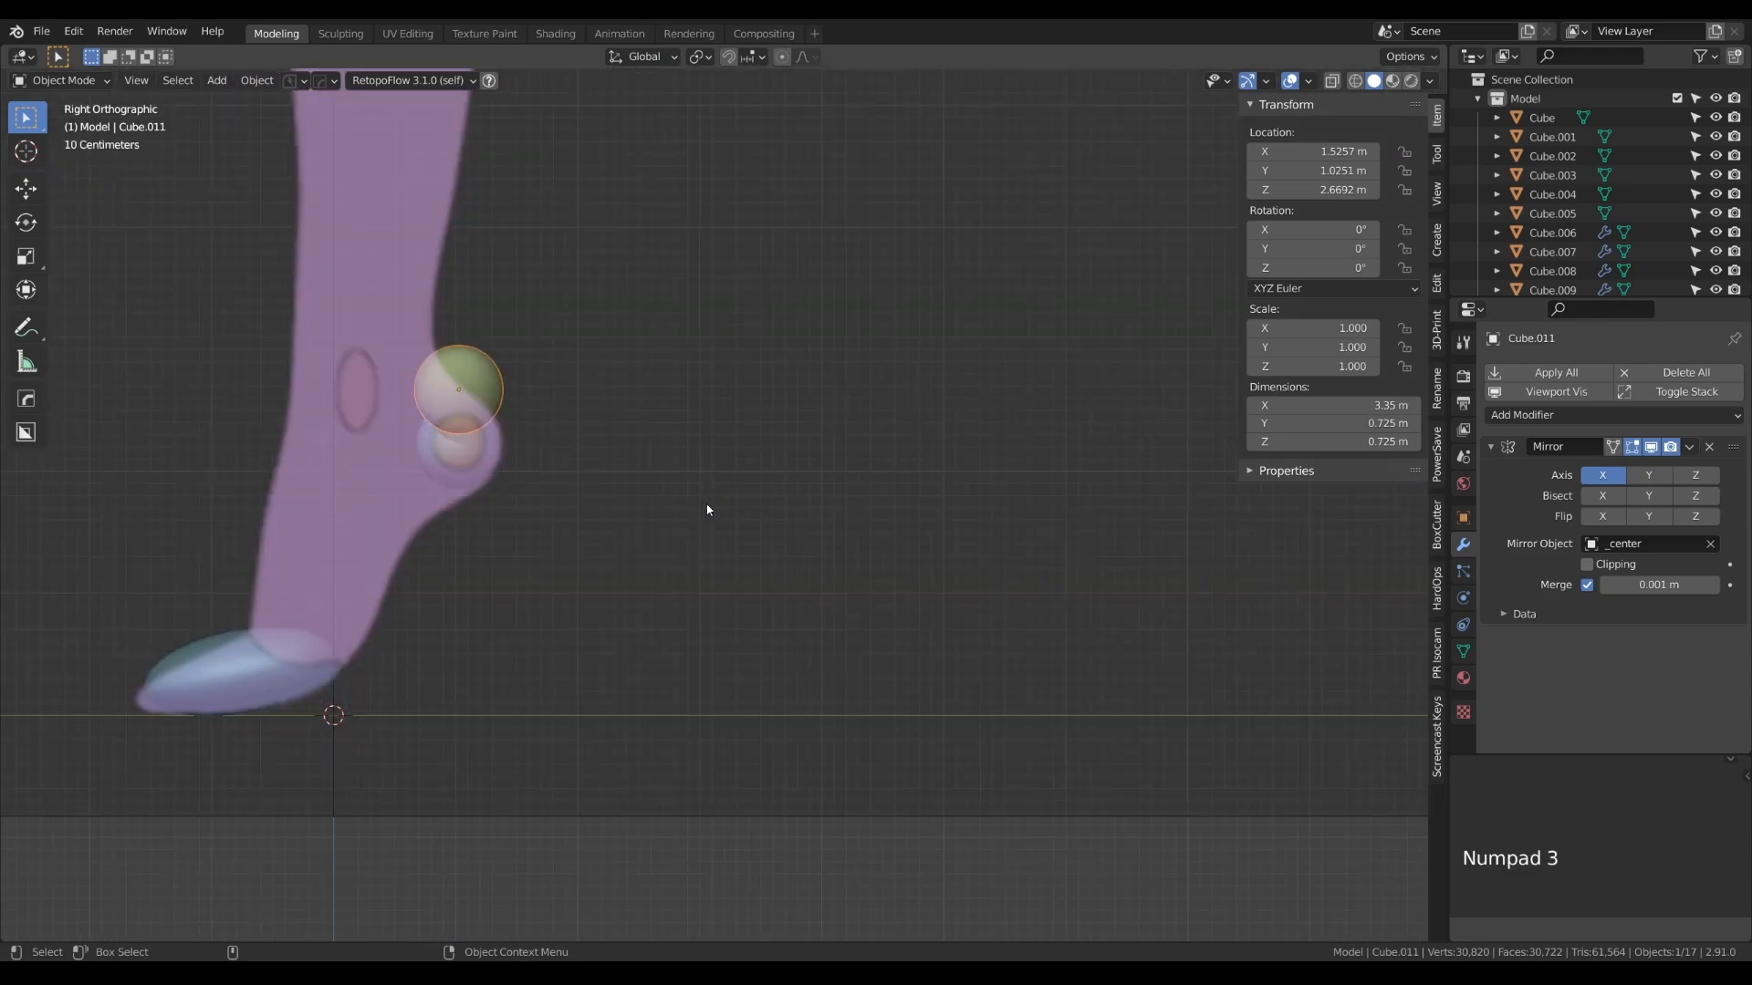
{"action": "key", "text": "g"}
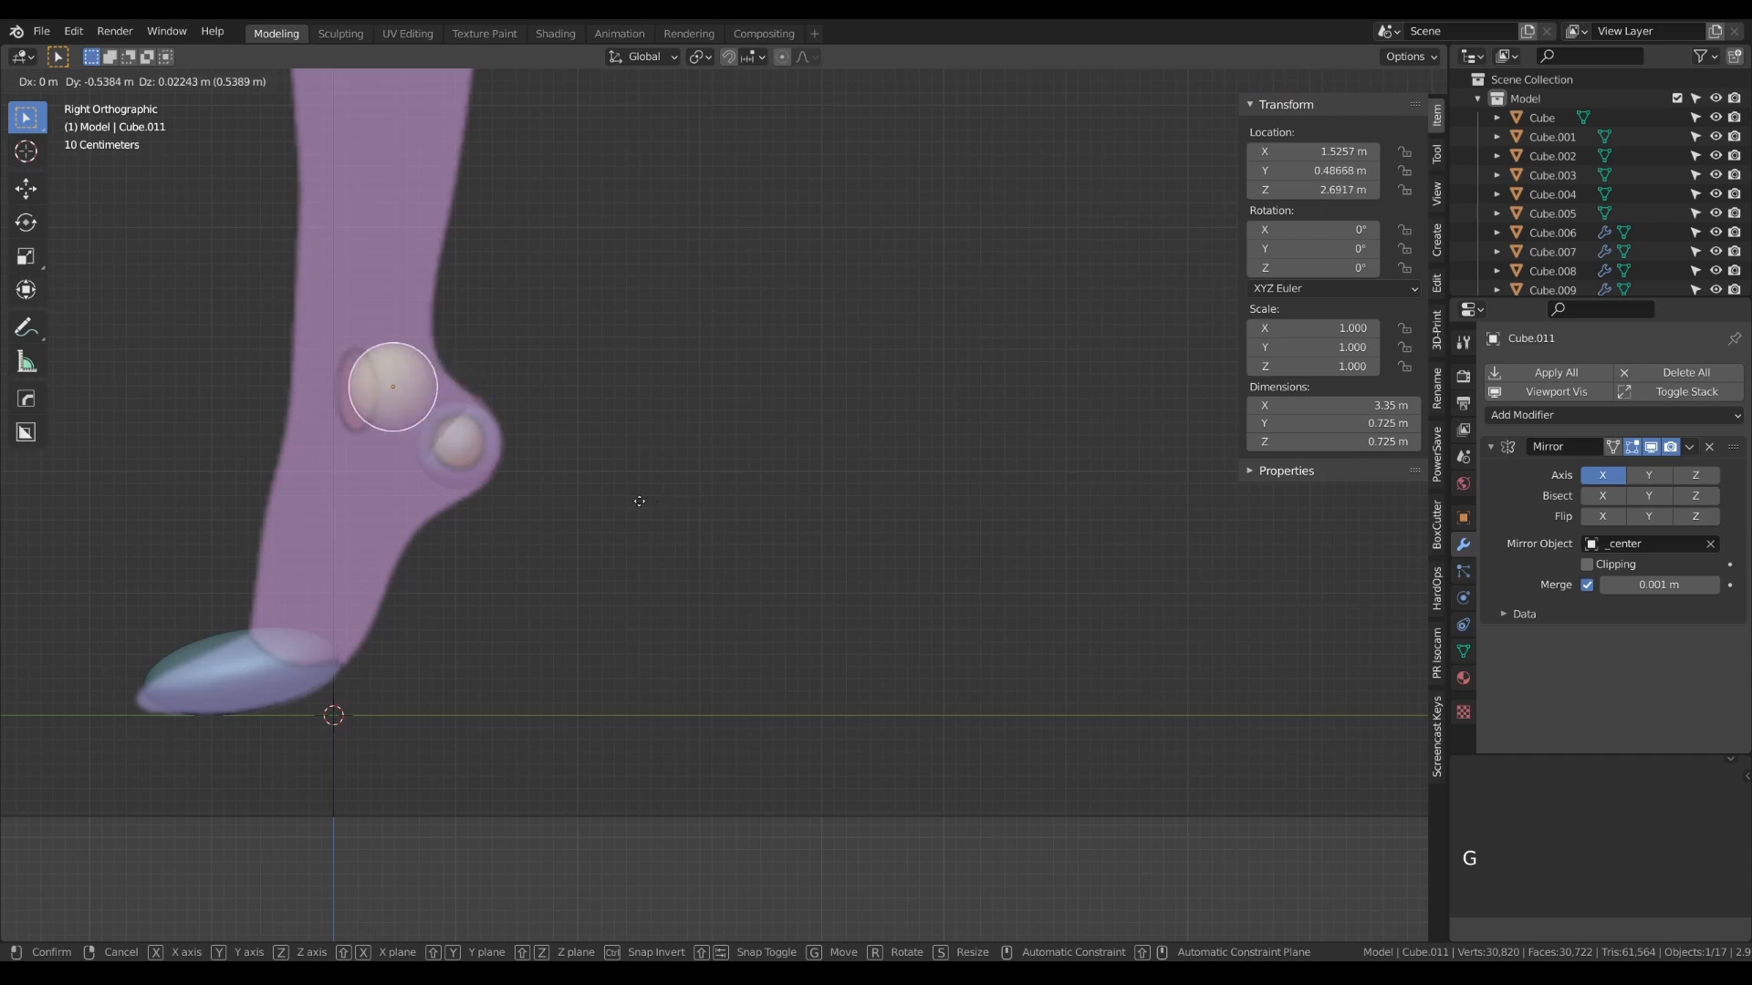
{"action": "left_click", "coordinate": [606, 501]}
{"action": "key", "text": "Tab"}
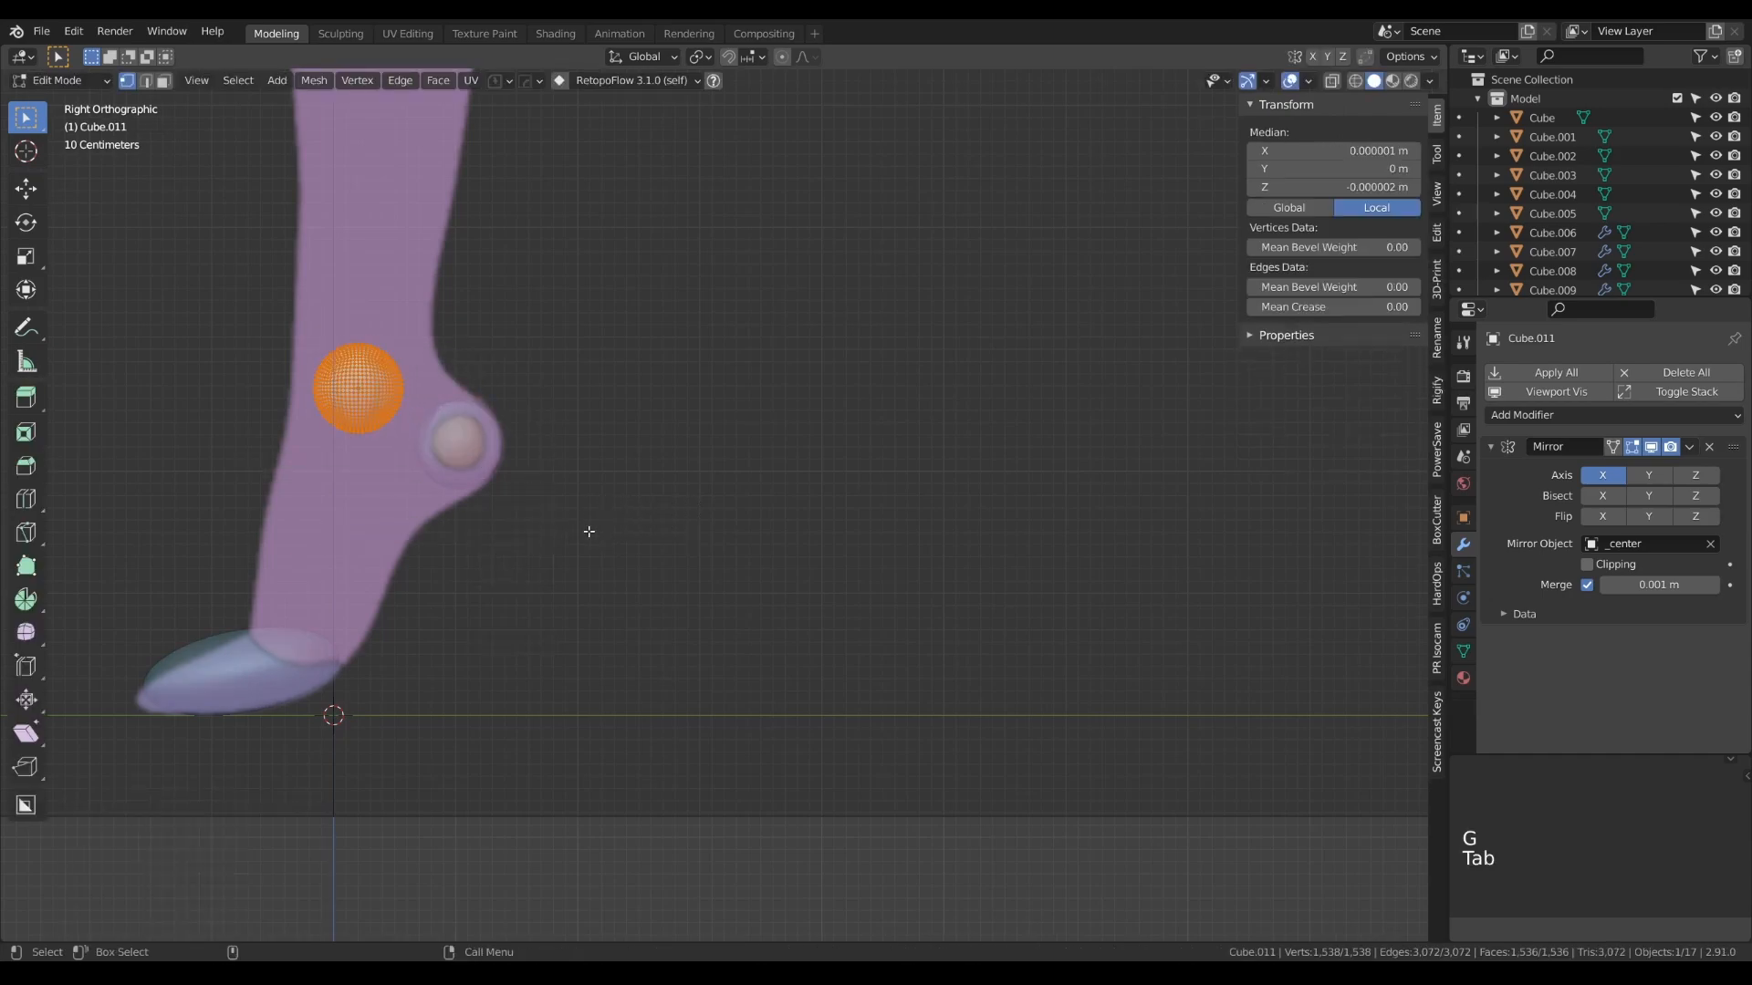
{"action": "key", "text": "s"}
{"action": "key", "text": "y"}
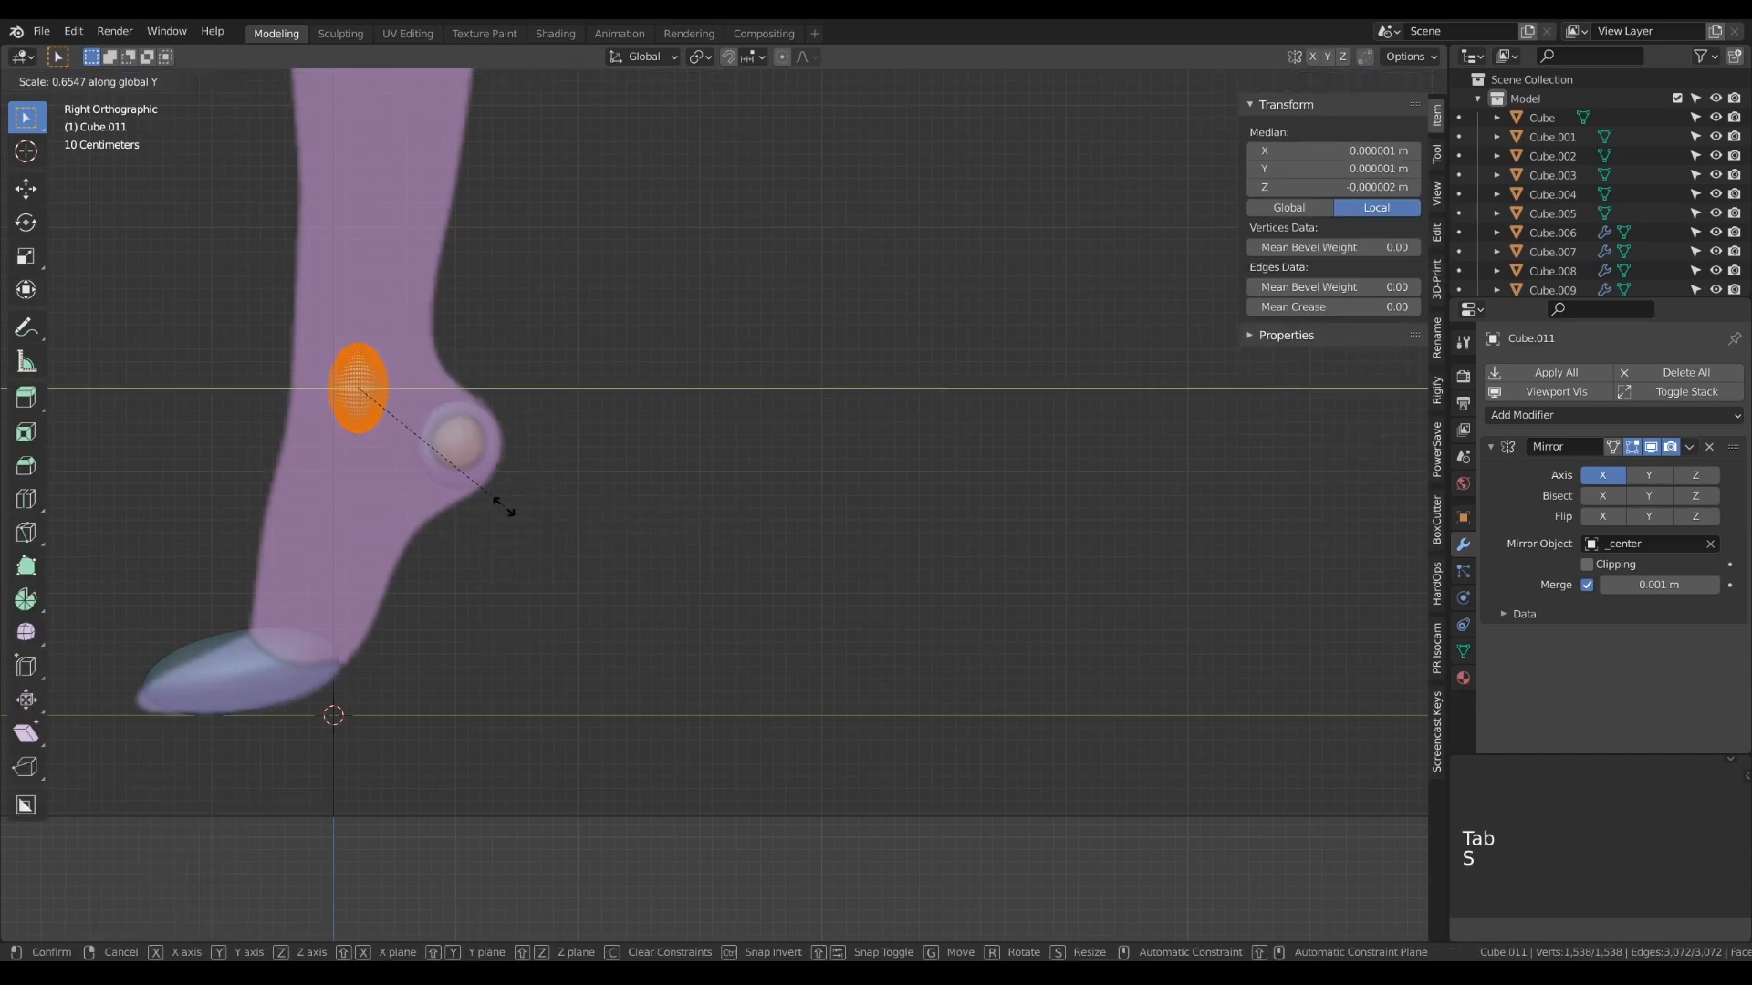
{"action": "left_click", "coordinate": [465, 496]}
{"action": "key", "text": "Tab"}
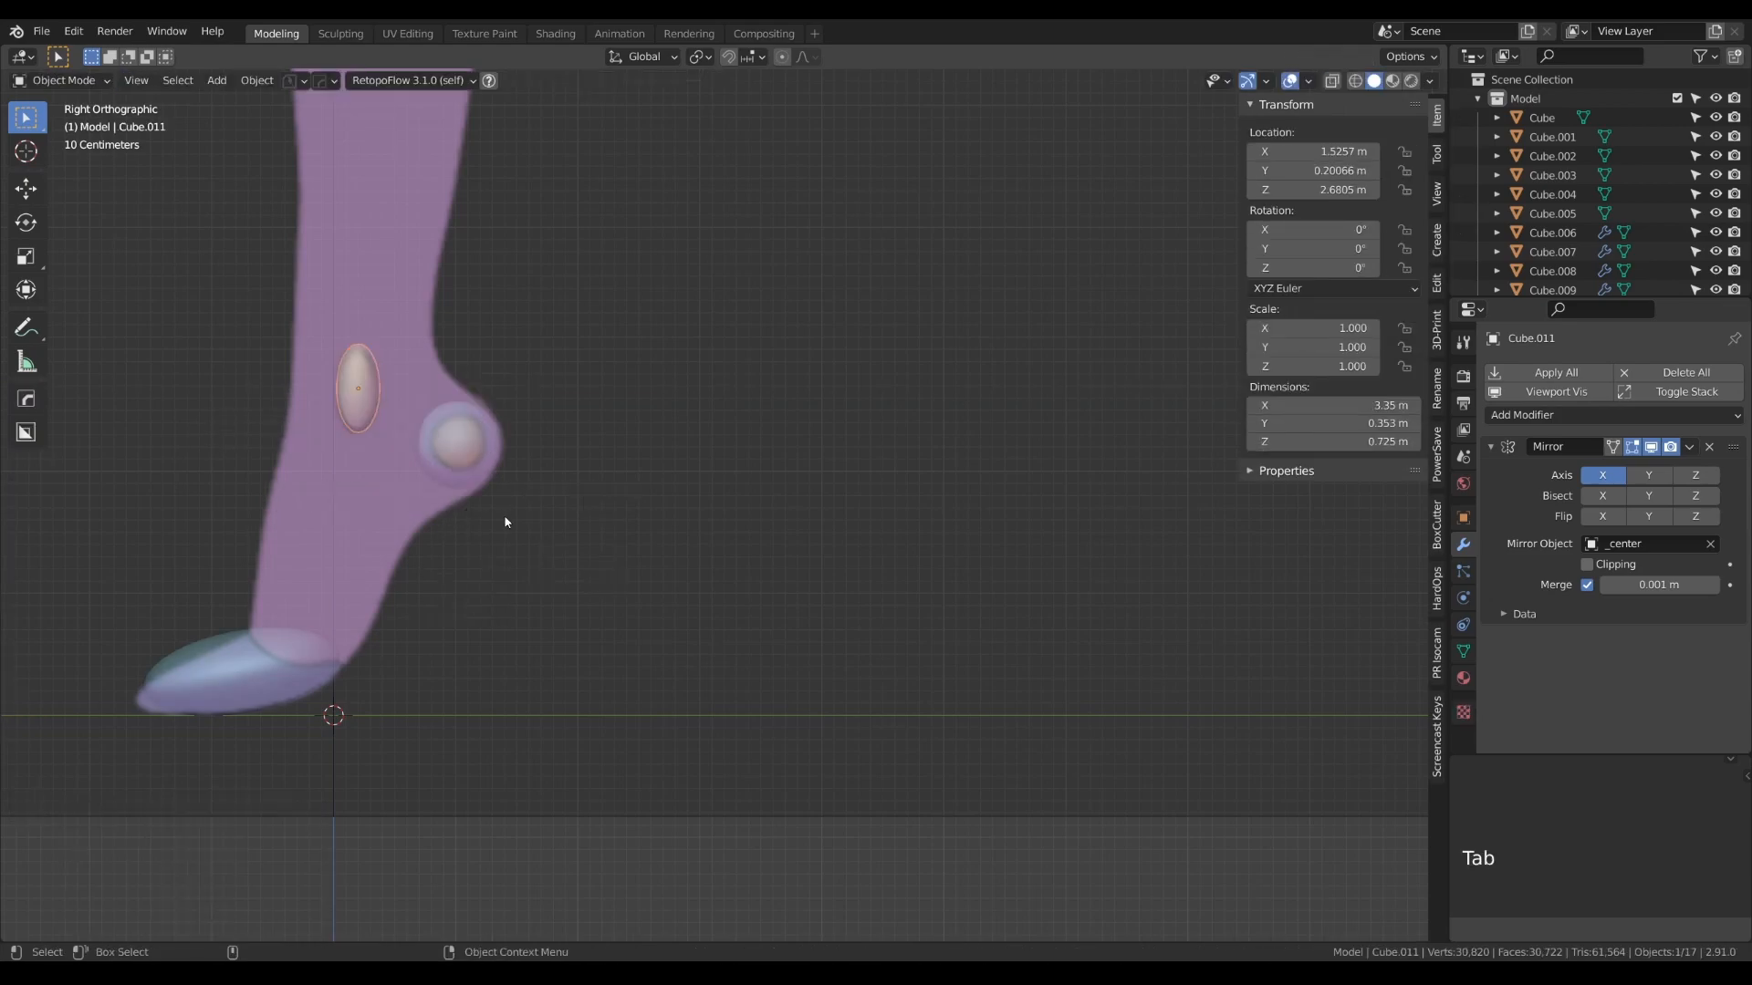
- Duplicate the outer ankle form to the inner ankle, about -0.90 m along X in the front view
{"action": "key", "text": "KP_1"}
{"action": "key", "text": "shift+d"}
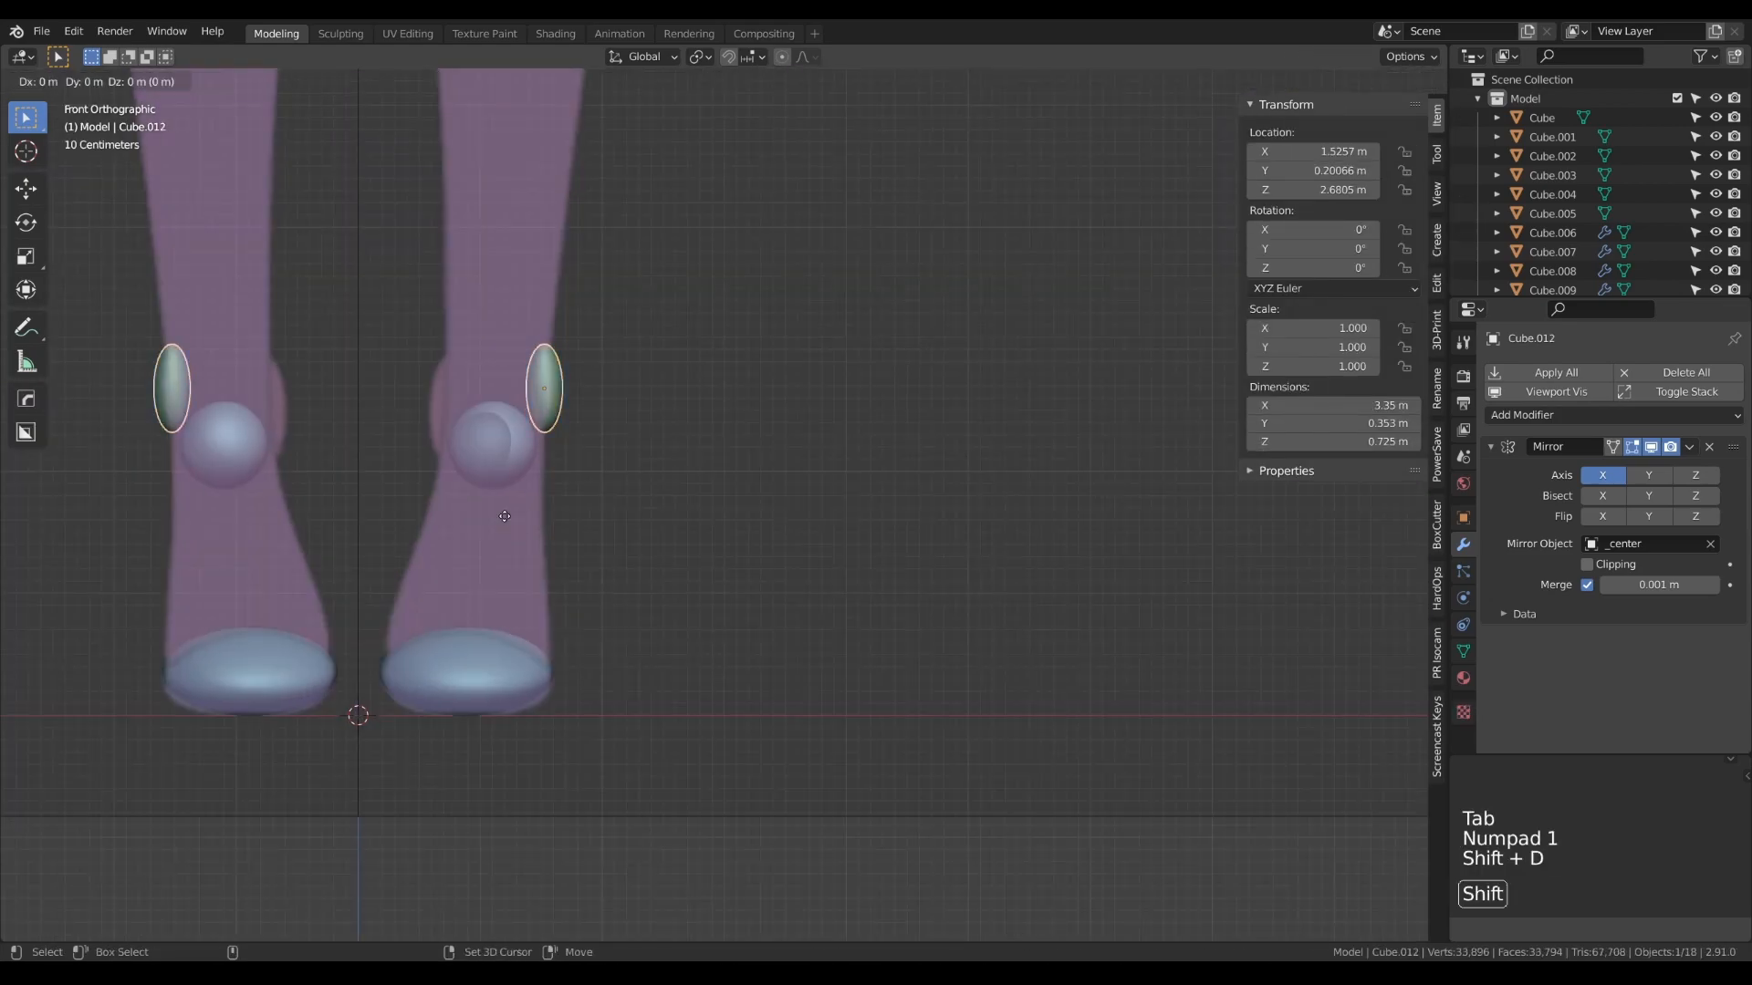
{"action": "left_click", "coordinate": [395, 506]}
- Lower the inner ankle form to about 2.52 m on Z and tilt it about 5.5° around Y
{"action": "key", "text": "g"}
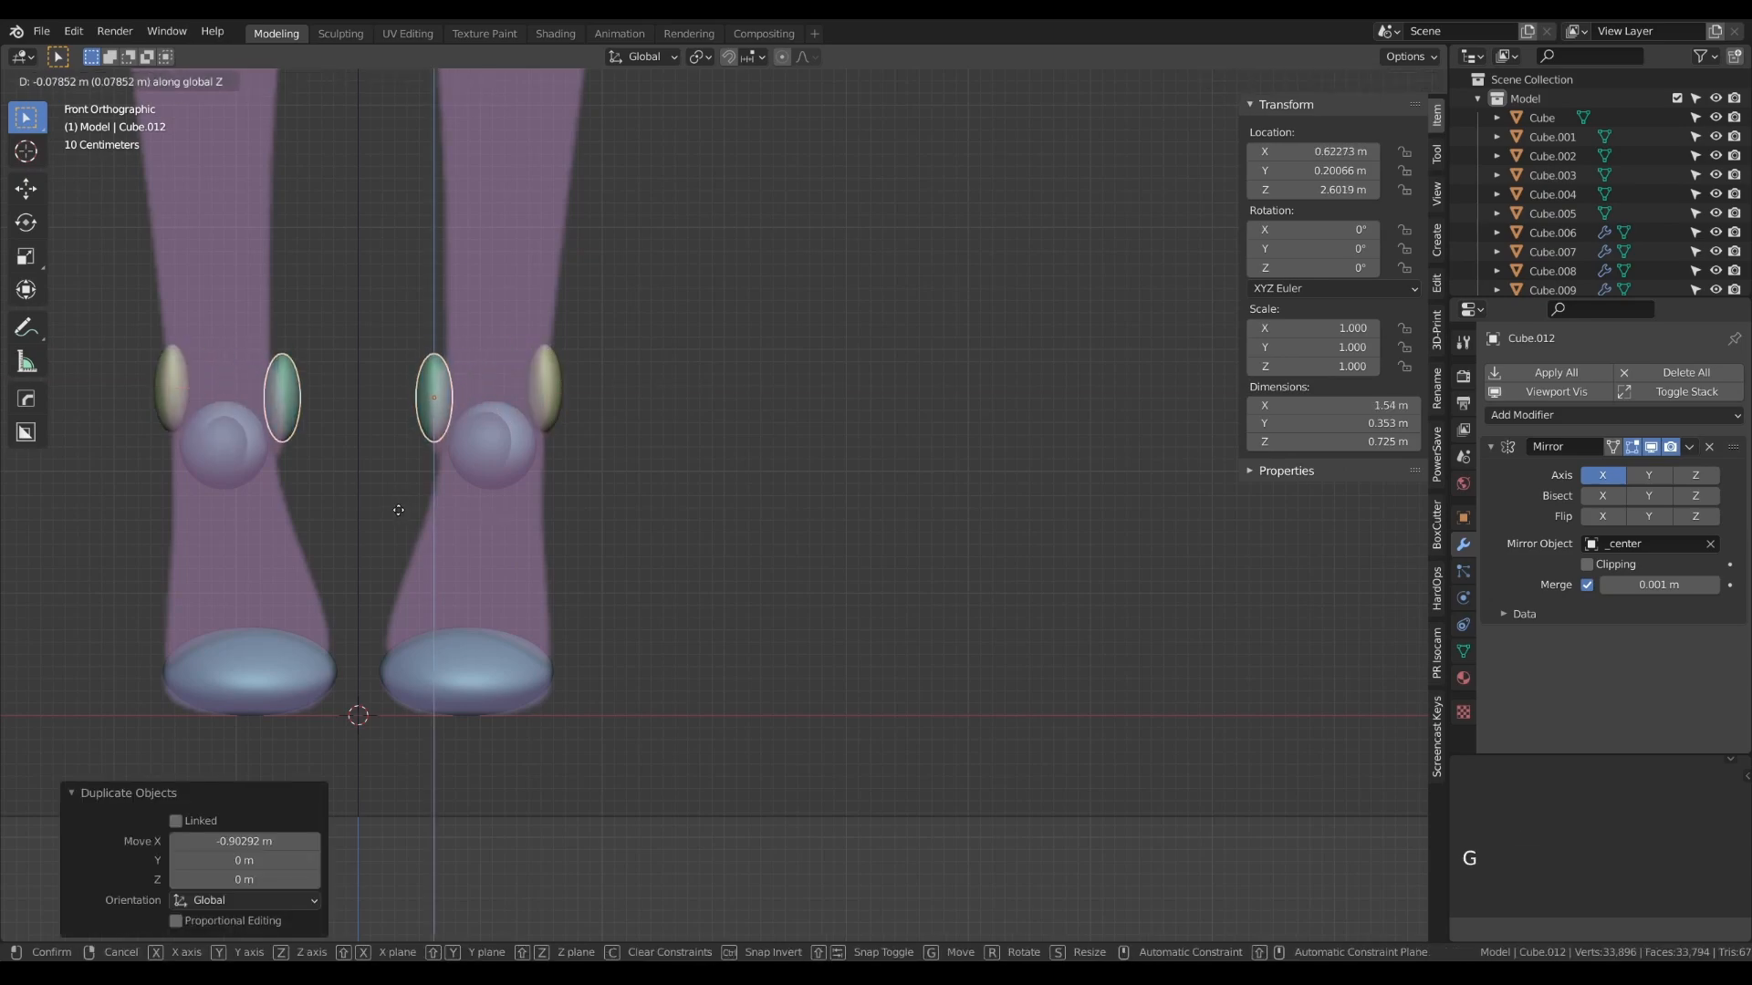
{"action": "left_click", "coordinate": [400, 526]}
{"action": "key", "text": "r"}
{"action": "left_click", "coordinate": [483, 530]}
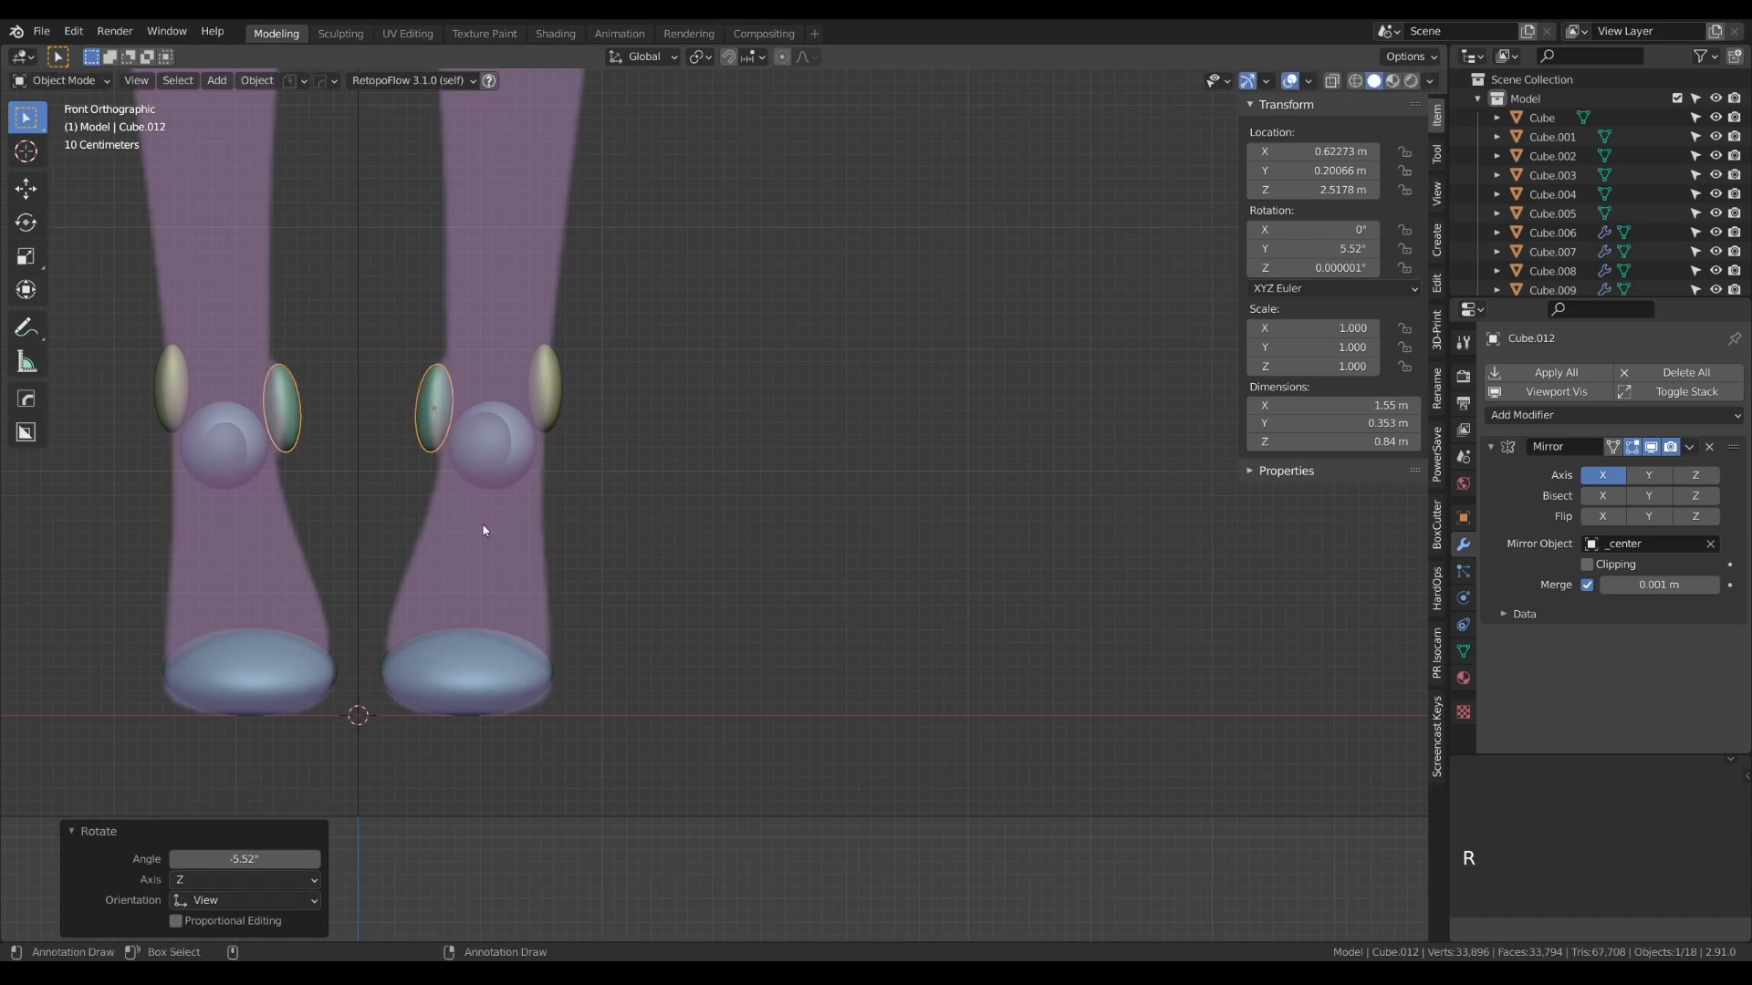
- Enlarge the inner ankle's mesh to about 0.40 m on Y and shift the form along X to about 0.71 m
{"action": "key", "text": "Tab"}
{"action": "key", "text": "s"}
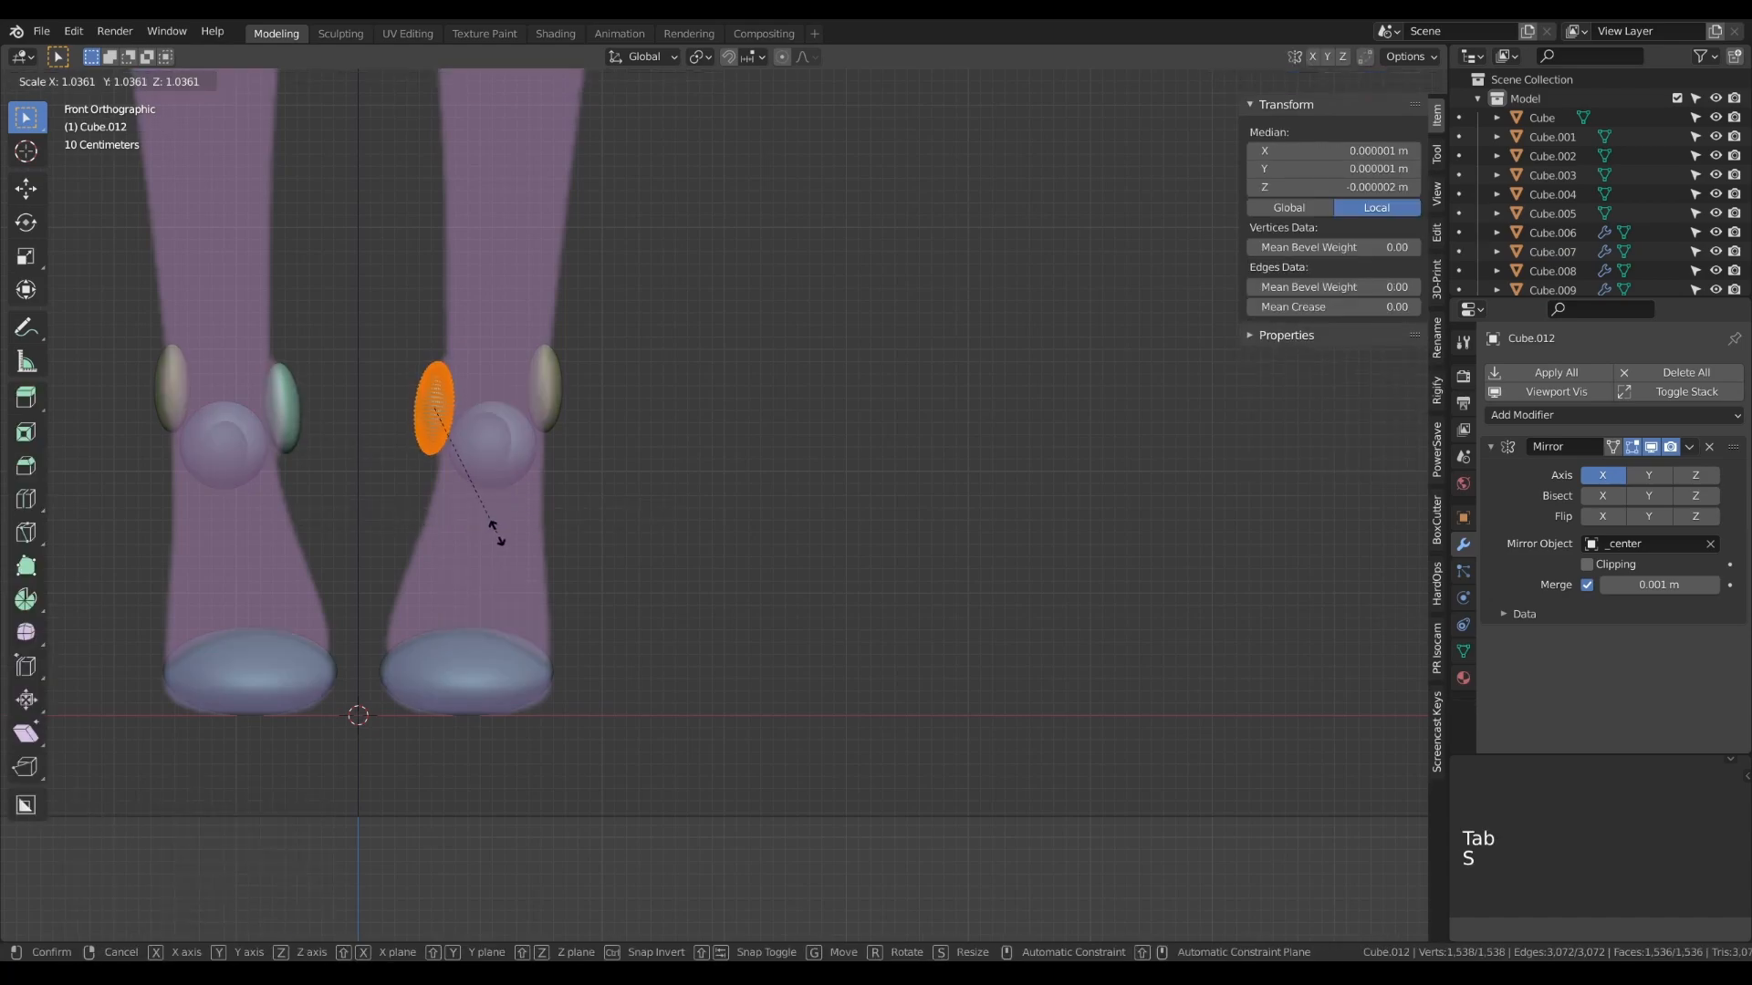
{"action": "key", "text": "Tab"}
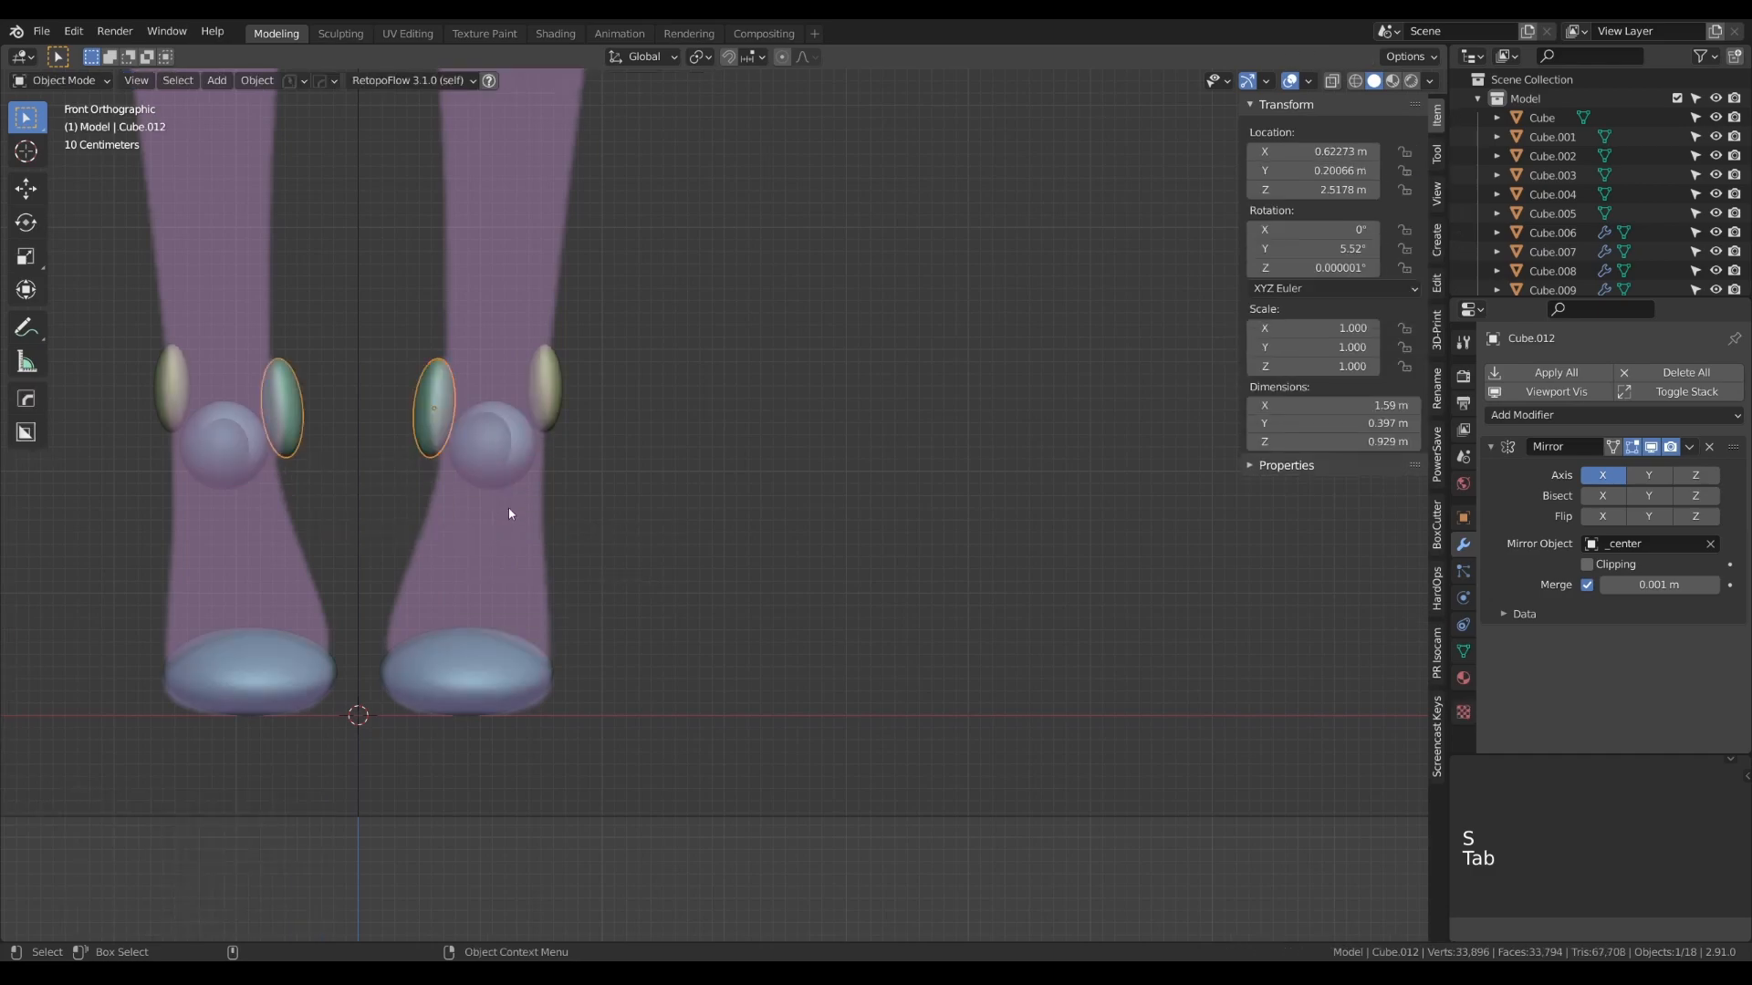
{"action": "key", "text": "g"}
{"action": "key", "text": "x"}
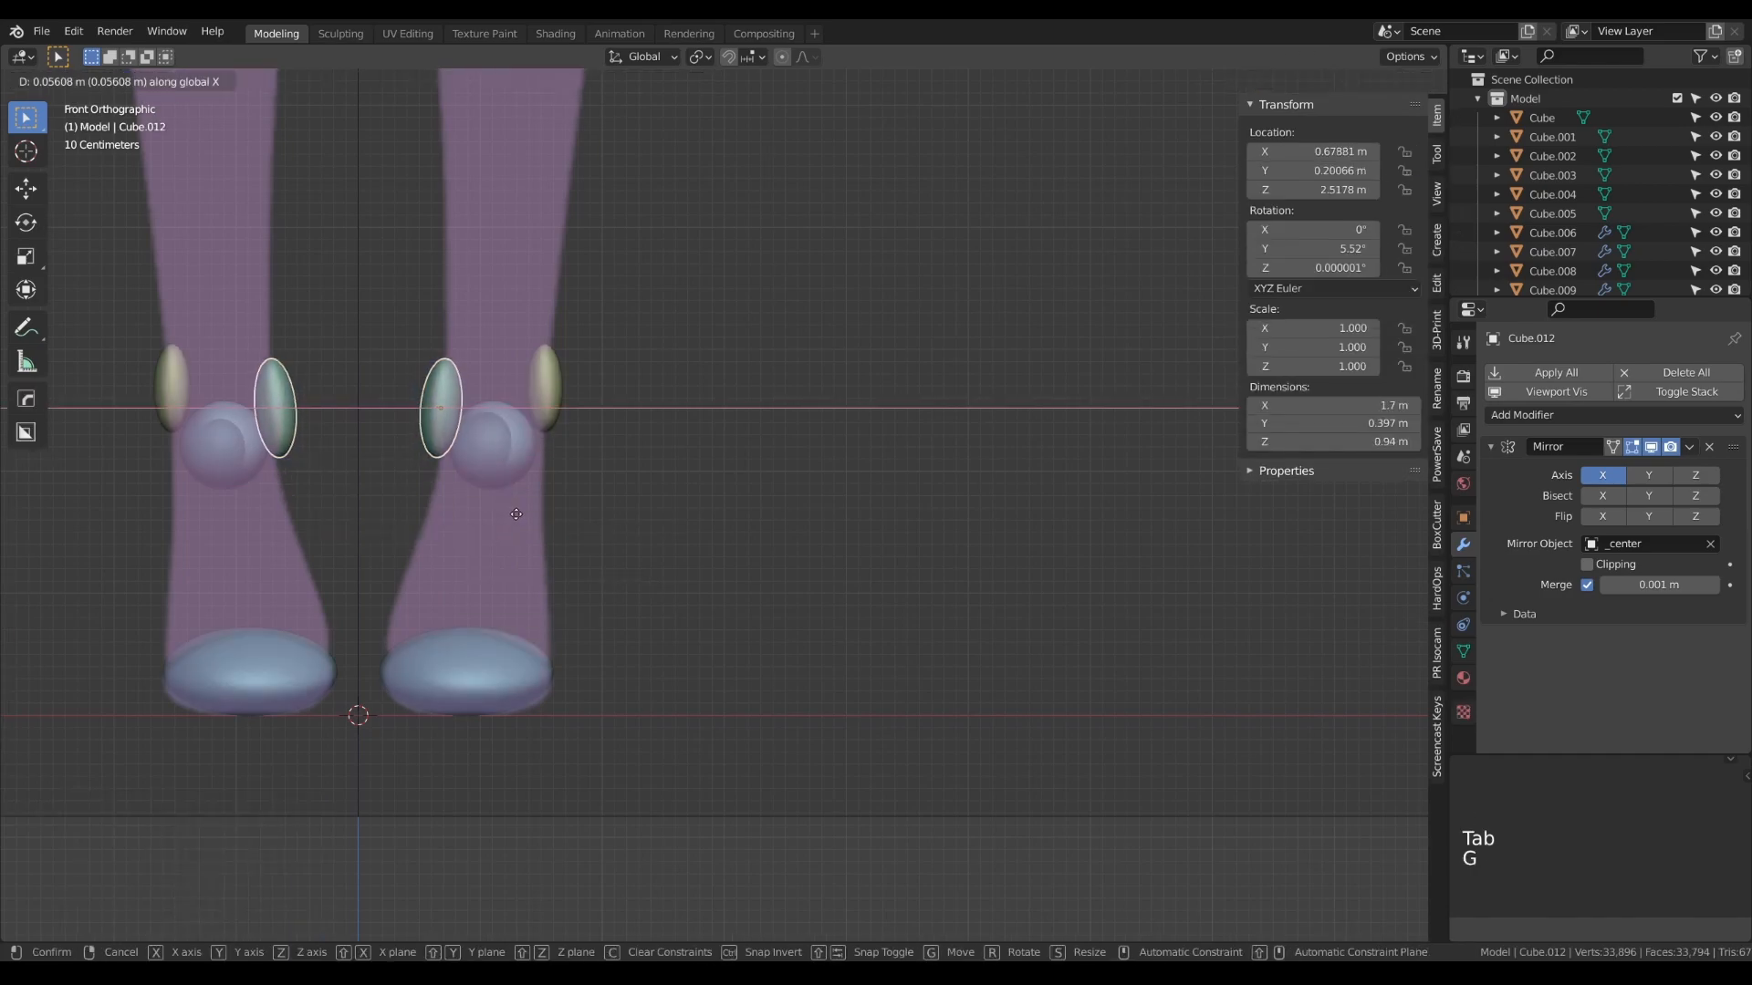
{"action": "left_click", "coordinate": [521, 516]}
- Examine the blocked-out forms of the whole figure from several angles
{"action": "scroll", "coordinate": [583, 524], "scroll_direction": "down", "scroll_amount": 8}
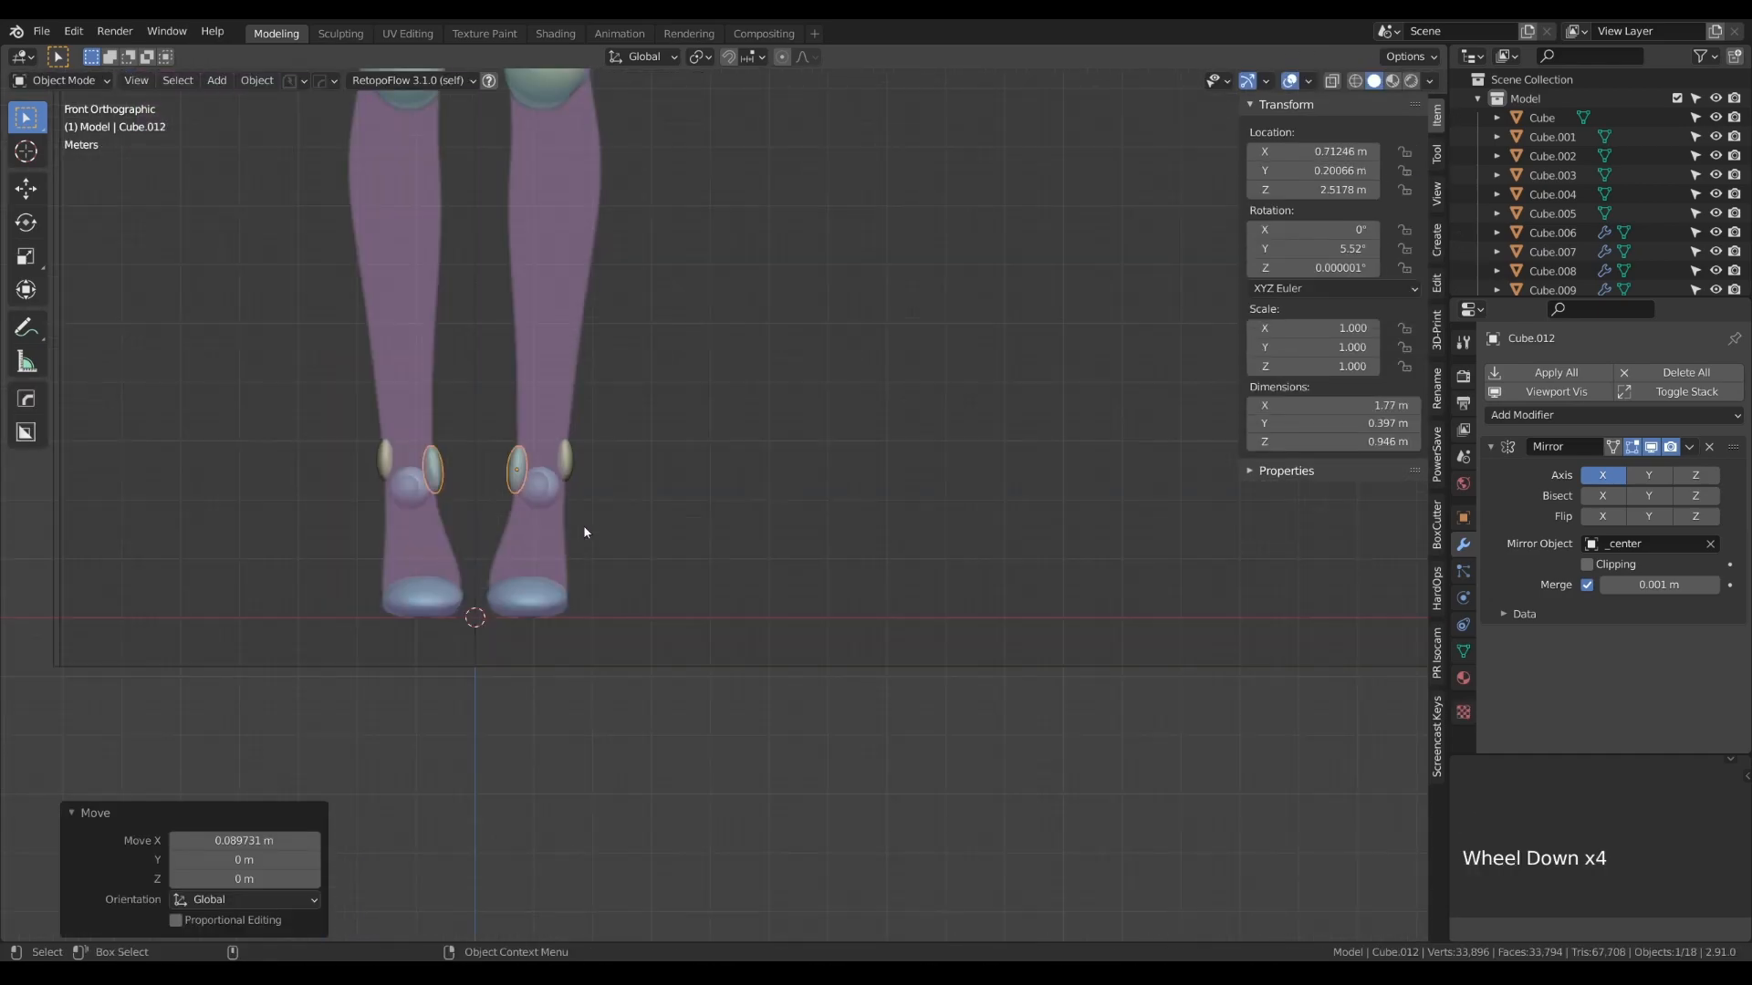
{"action": "left_click_drag", "start_coordinate": [726, 466], "coordinate": [639, 475], "text": "alt"}
{"action": "scroll", "coordinate": [638, 476], "scroll_direction": "down", "scroll_amount": 3}
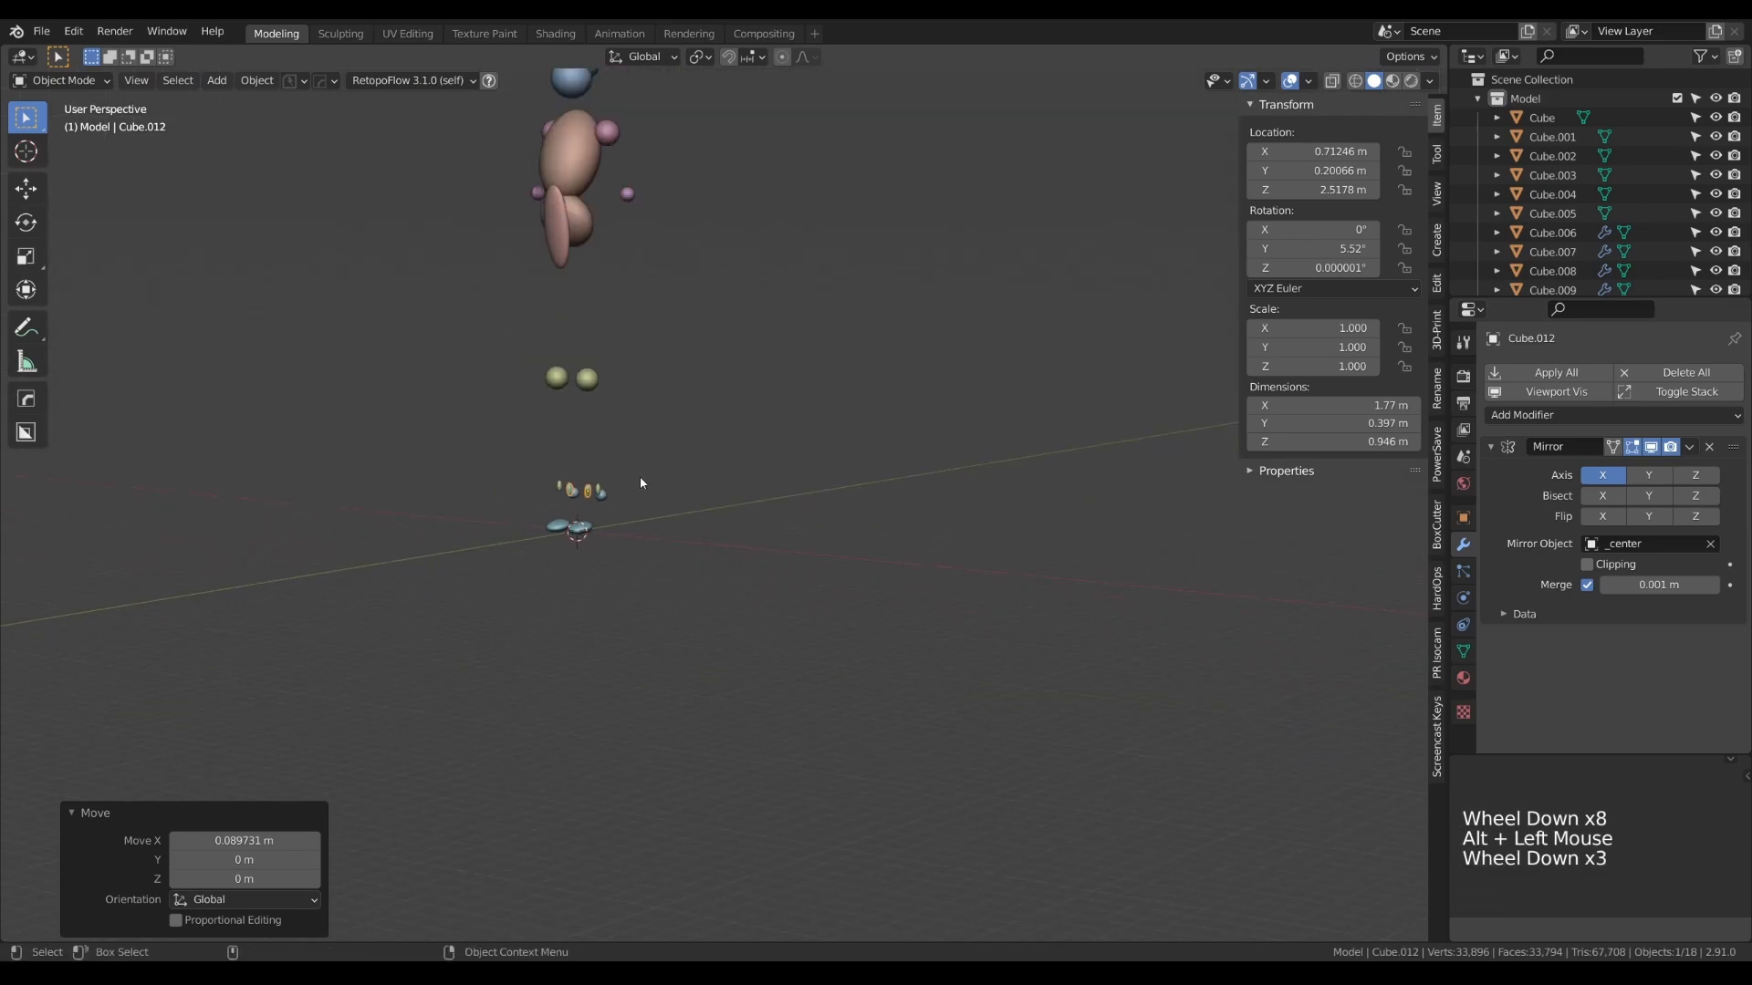
{"action": "left_click", "coordinate": [615, 534]}
{"action": "right_click_drag", "start_coordinate": [615, 534], "coordinate": [666, 624], "text": "alt"}
{"action": "left_click_drag", "start_coordinate": [666, 624], "coordinate": [747, 594], "text": "alt"}
- Duplicate the spare cylinder beside the references onto the upper arm, at about 2.96 m on X and 22.5 m on Z
{"action": "key", "text": "KP_1"}
{"action": "right_click_drag", "start_coordinate": [746, 594], "coordinate": [407, 336], "text": "alt"}
{"action": "left_click", "coordinate": [398, 288]}
{"action": "key", "text": "shift+d"}
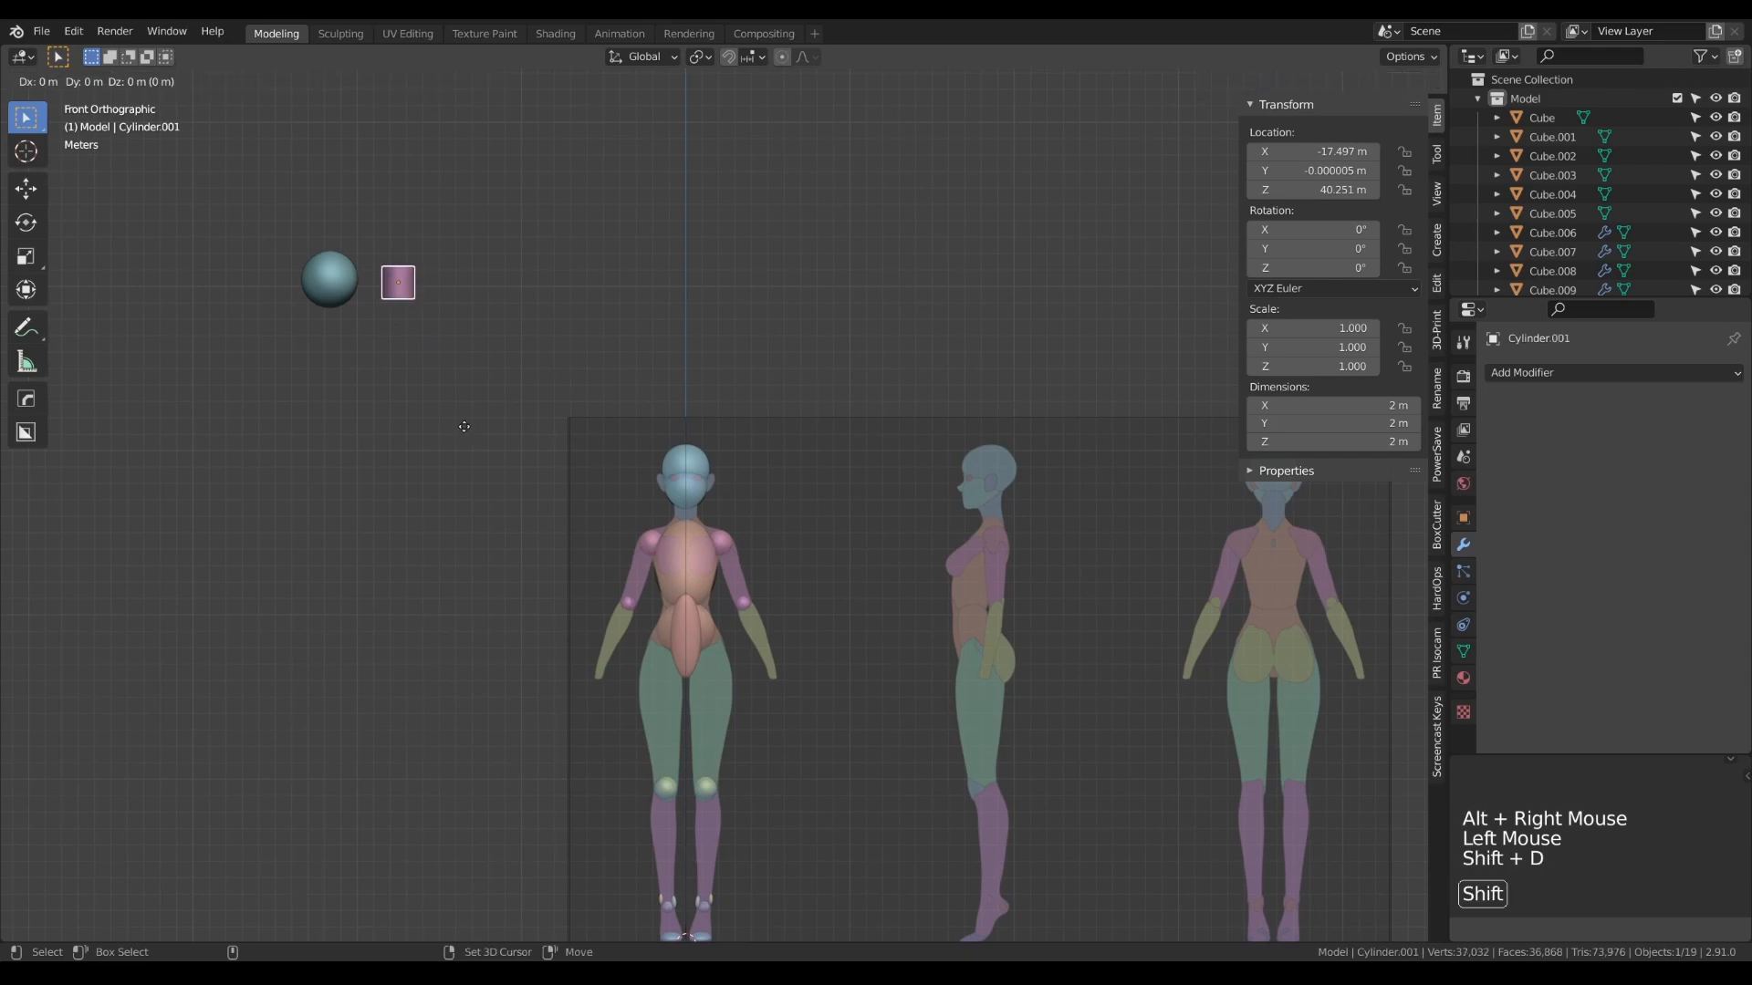
{"action": "left_click", "coordinate": [800, 716]}
- Add a Mirror modifier to the upper arm cylinder with _center as the mirror object
{"action": "left_click", "coordinate": [1607, 374]}
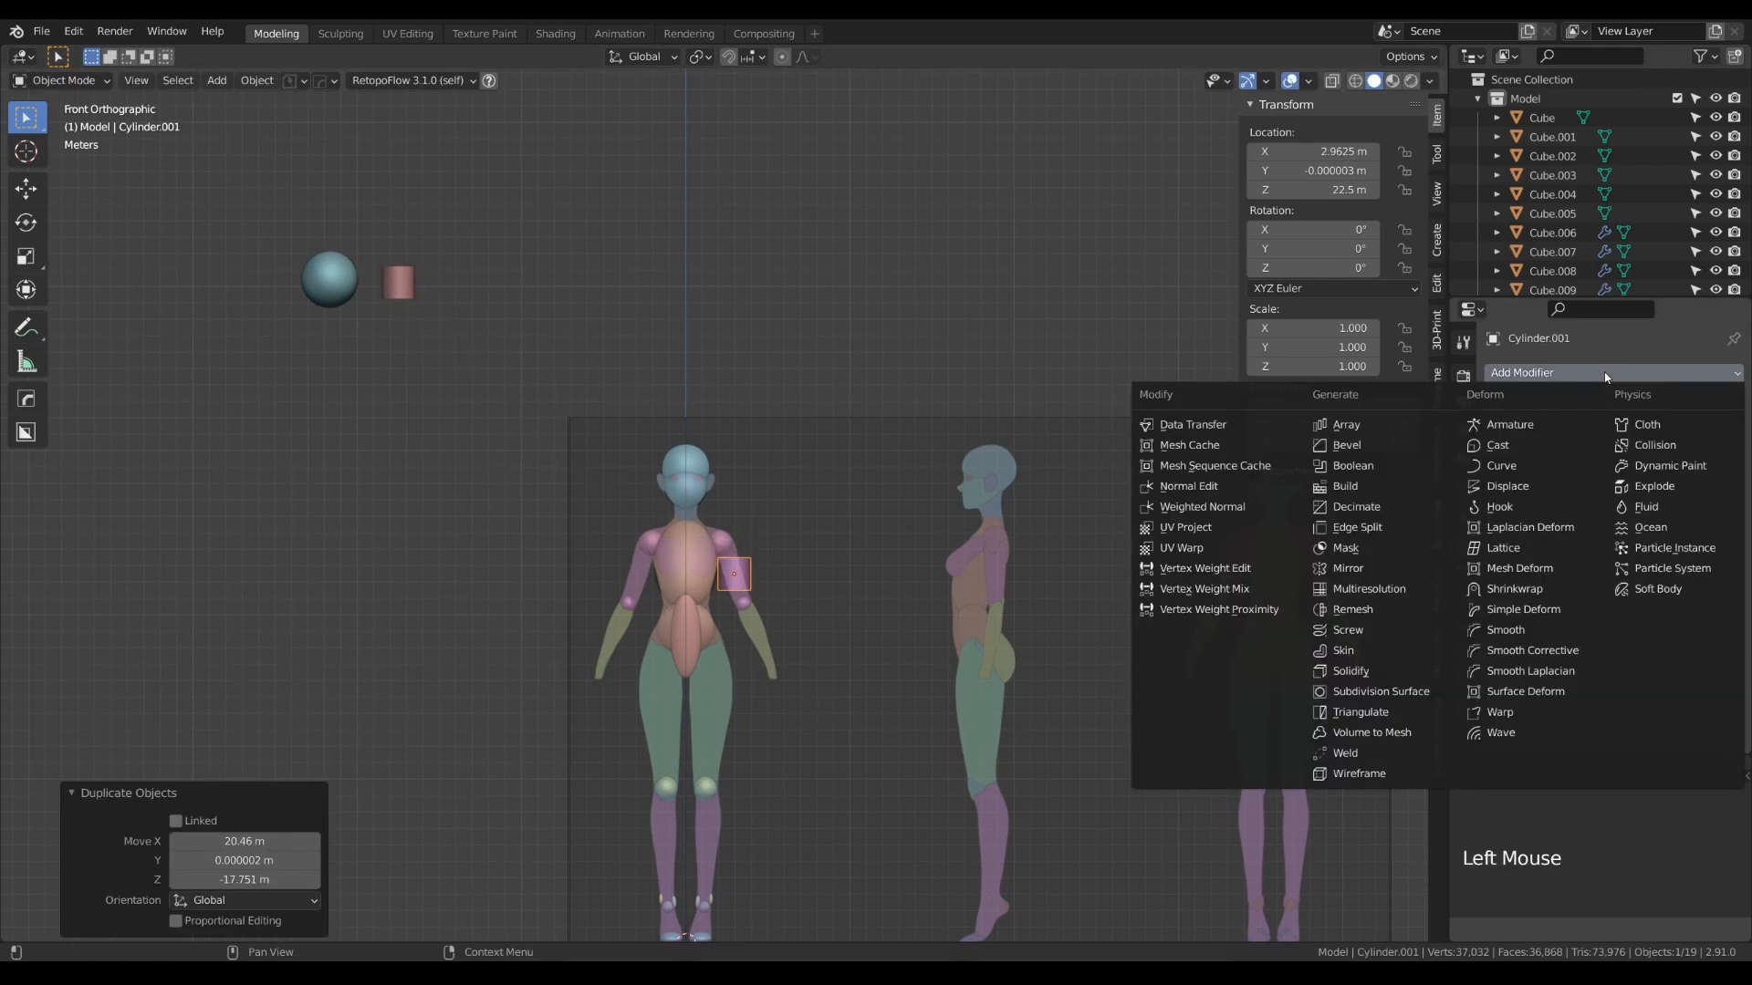
{"action": "left_click", "coordinate": [1350, 567]}
{"action": "left_click", "coordinate": [1590, 545]}
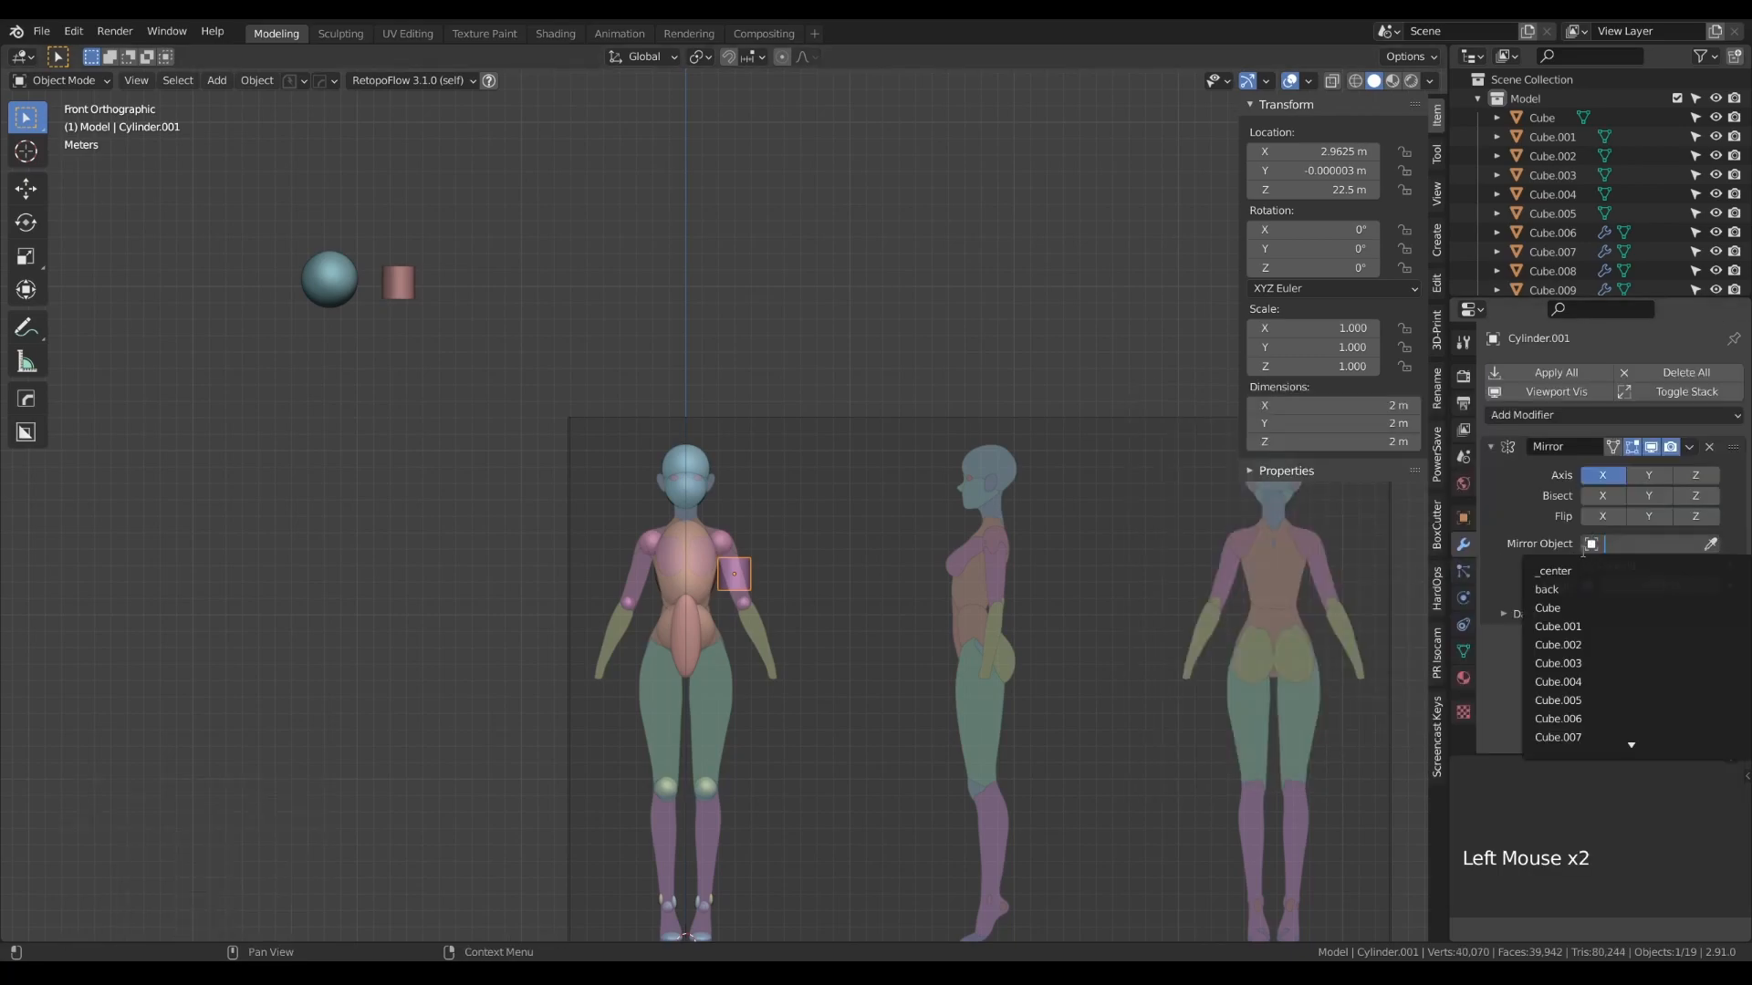
{"action": "left_click", "coordinate": [1551, 560]}
- Rotate the upper arm cylinder about 17.1° in the front view to follow the arm's slope
{"action": "scroll", "coordinate": [755, 588], "scroll_direction": "up", "scroll_amount": 5}
{"action": "scroll", "coordinate": [736, 562], "scroll_direction": "up", "scroll_amount": 4}
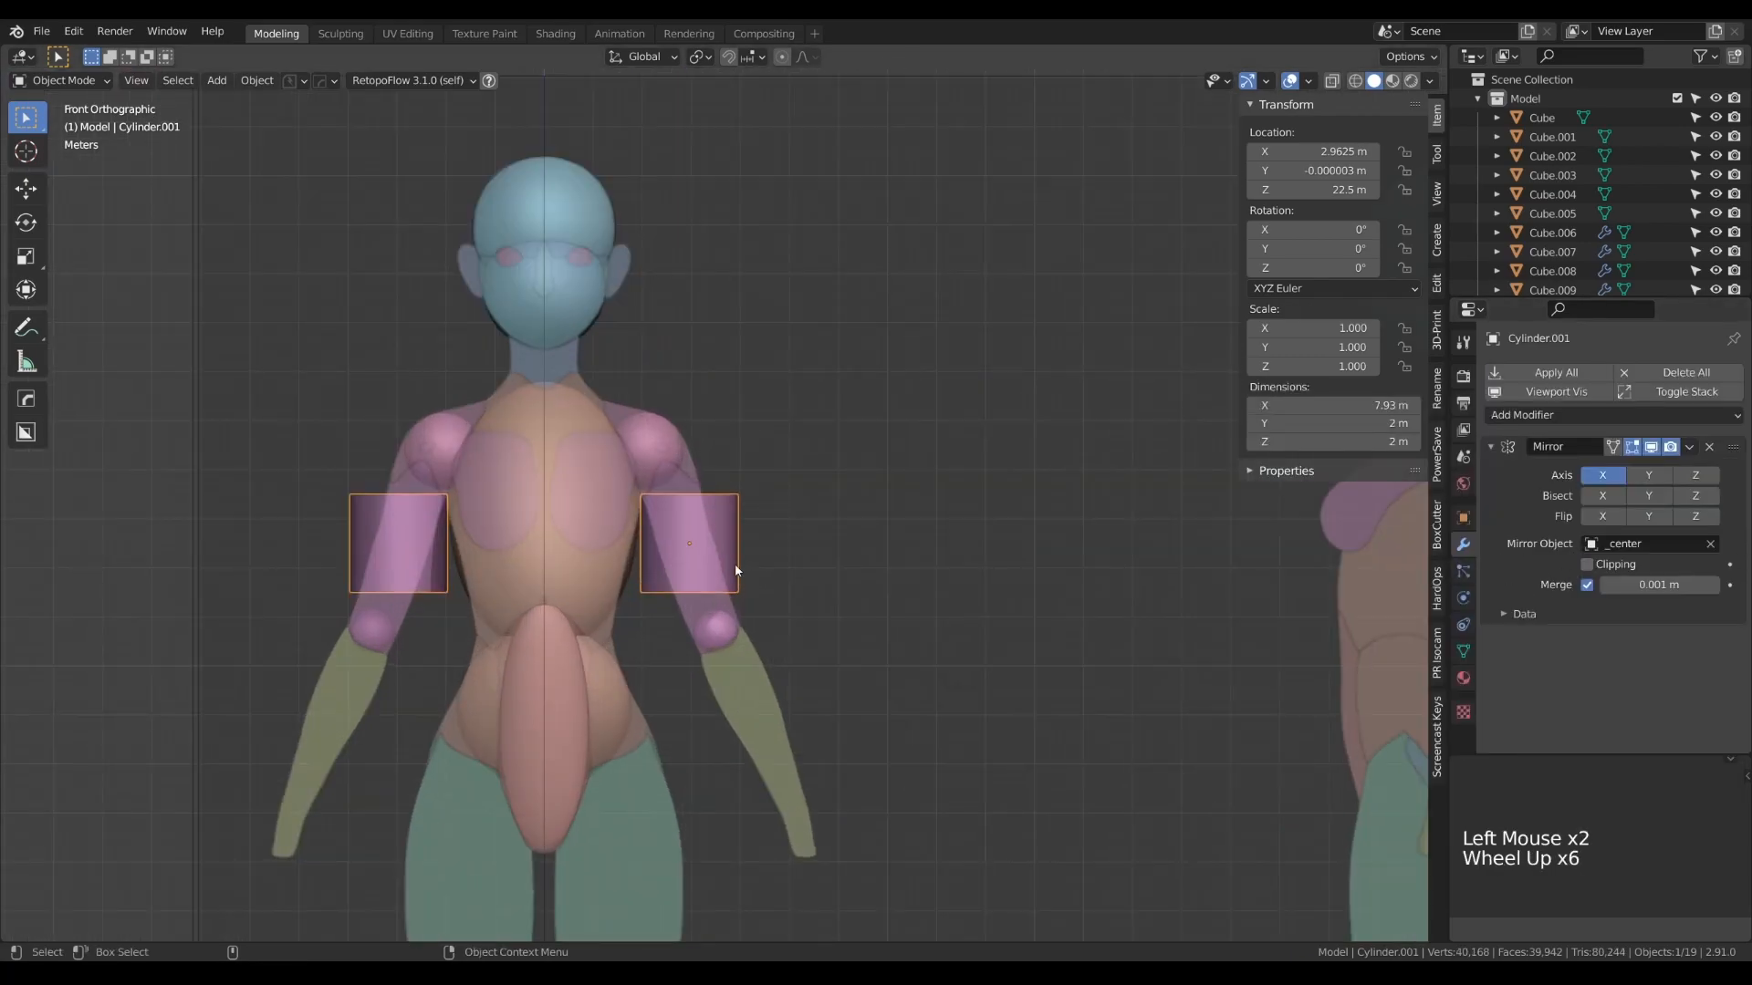
{"action": "key", "text": "Tab"}
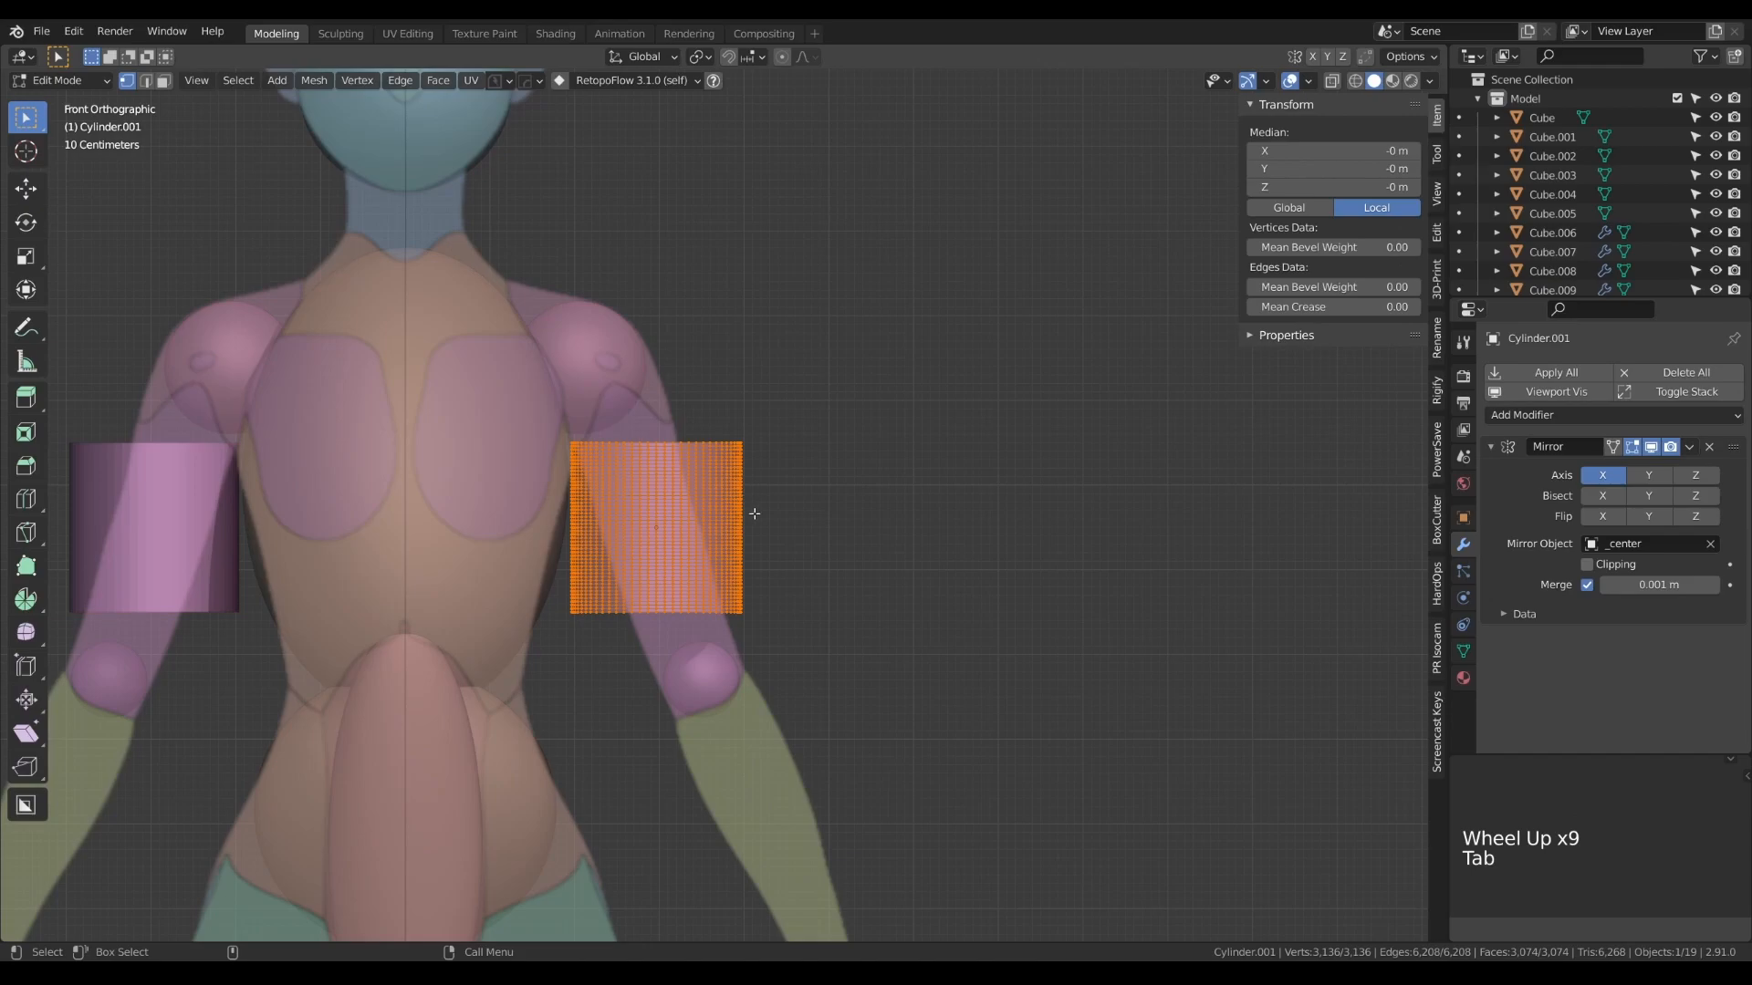
{"action": "key", "text": "Tab"}
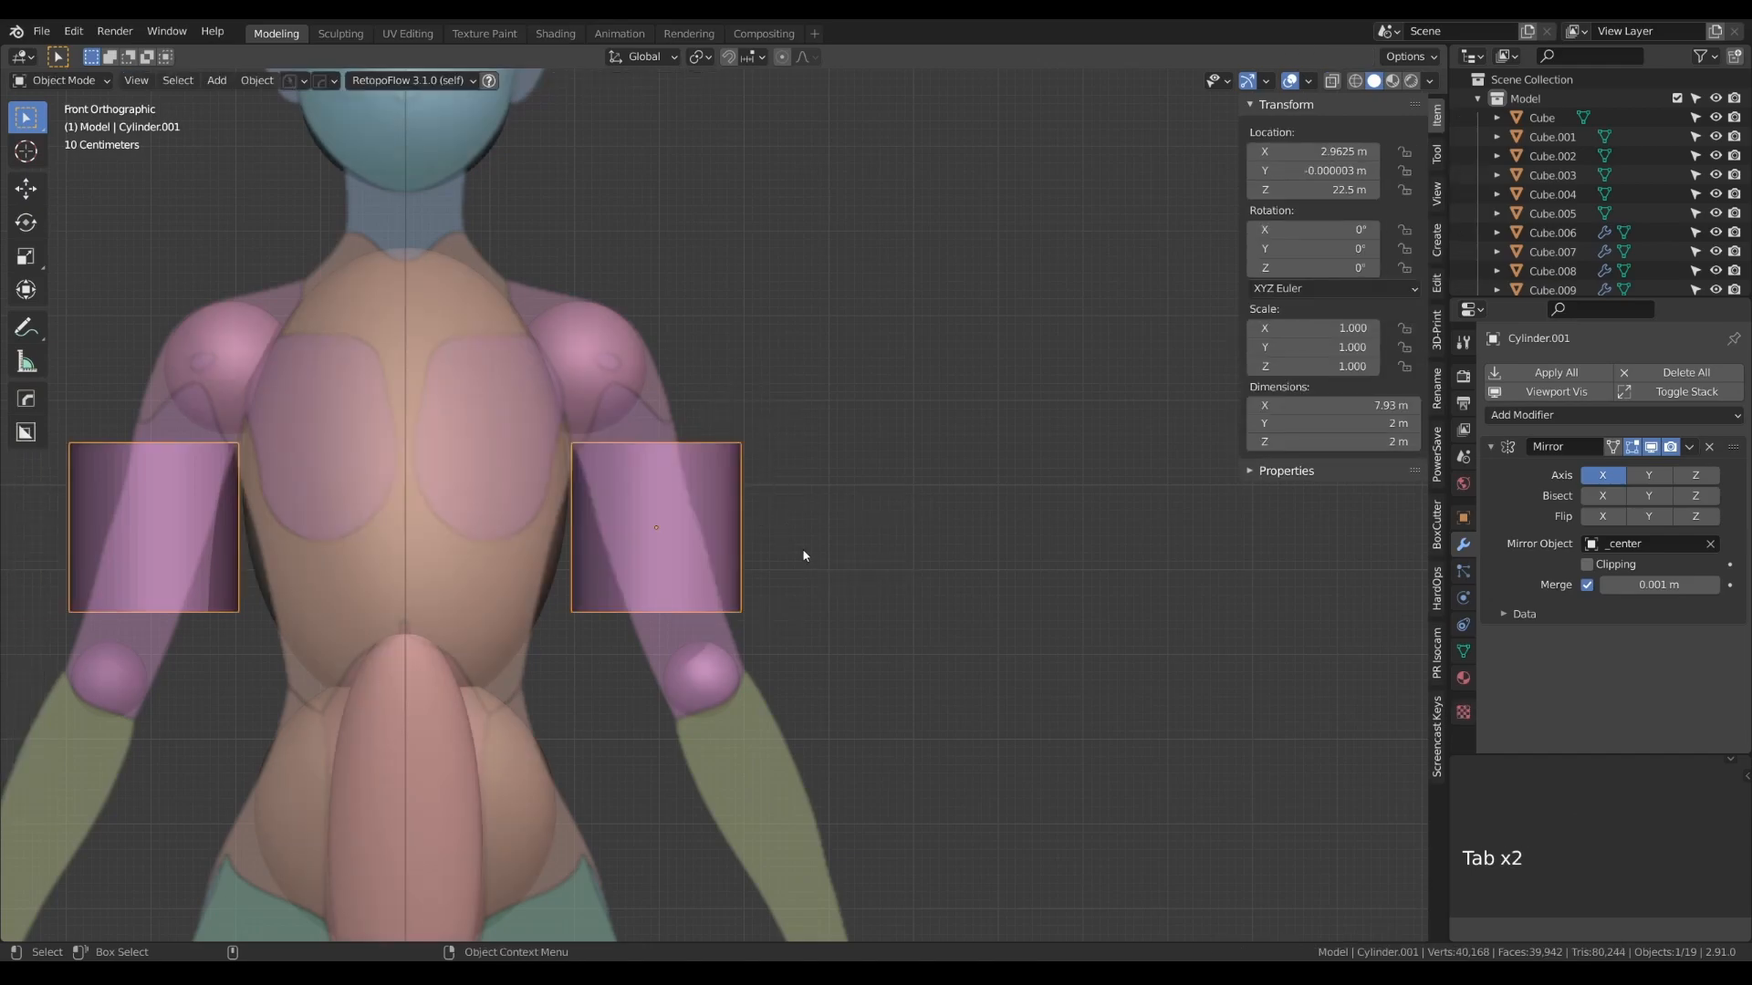
{"action": "key", "text": "r"}
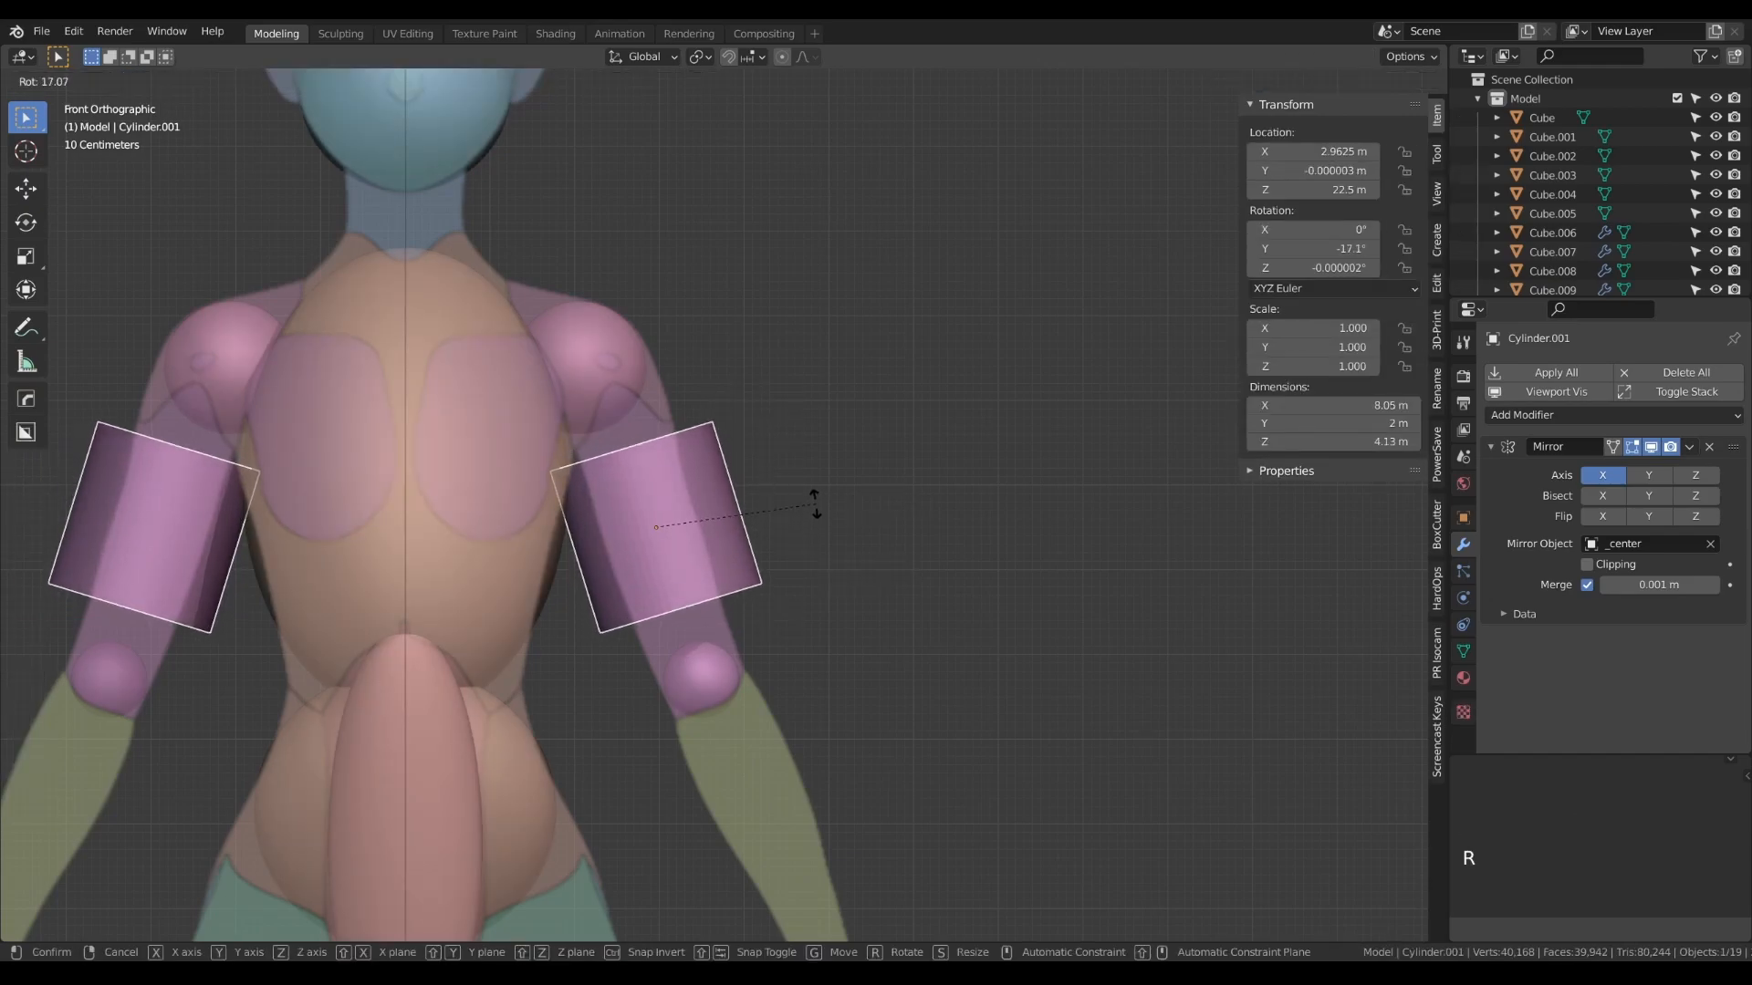
{"action": "left_click", "coordinate": [815, 503]}
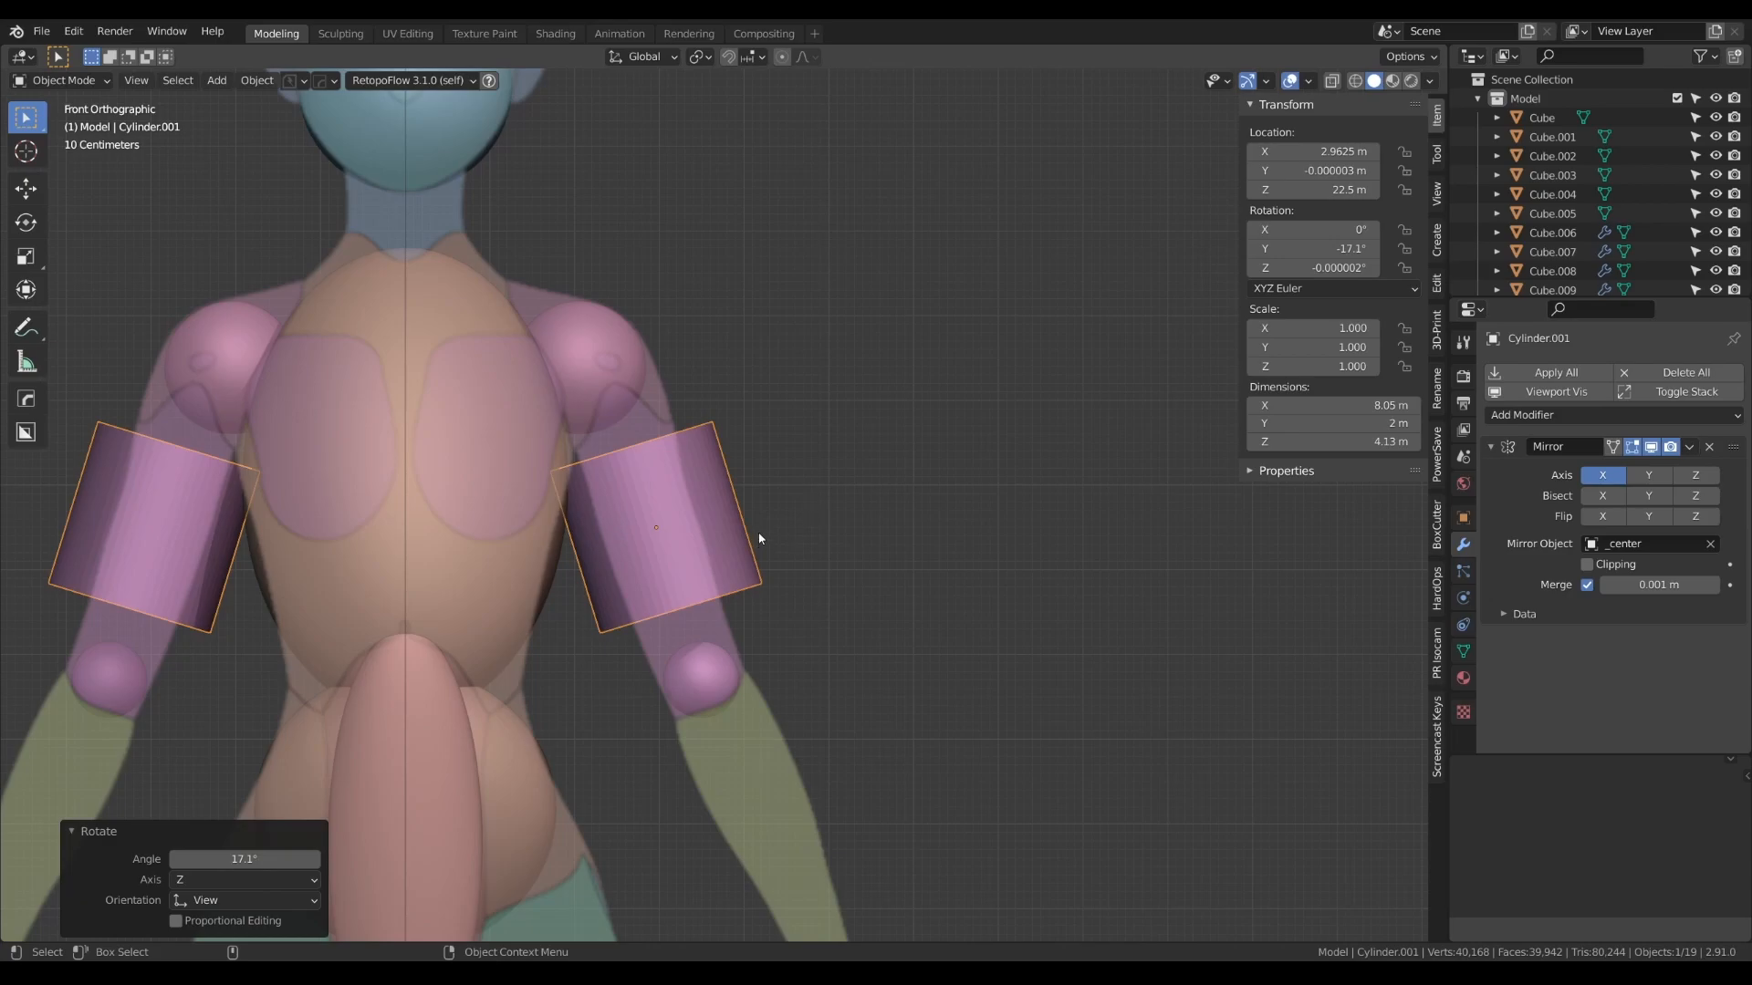
- Scale the cylinder's mesh down to about 0.55 and stretch it along local Z by about 4.0 to span shoulder to elbow
{"action": "key", "text": "Tab"}
{"action": "key", "text": "s"}
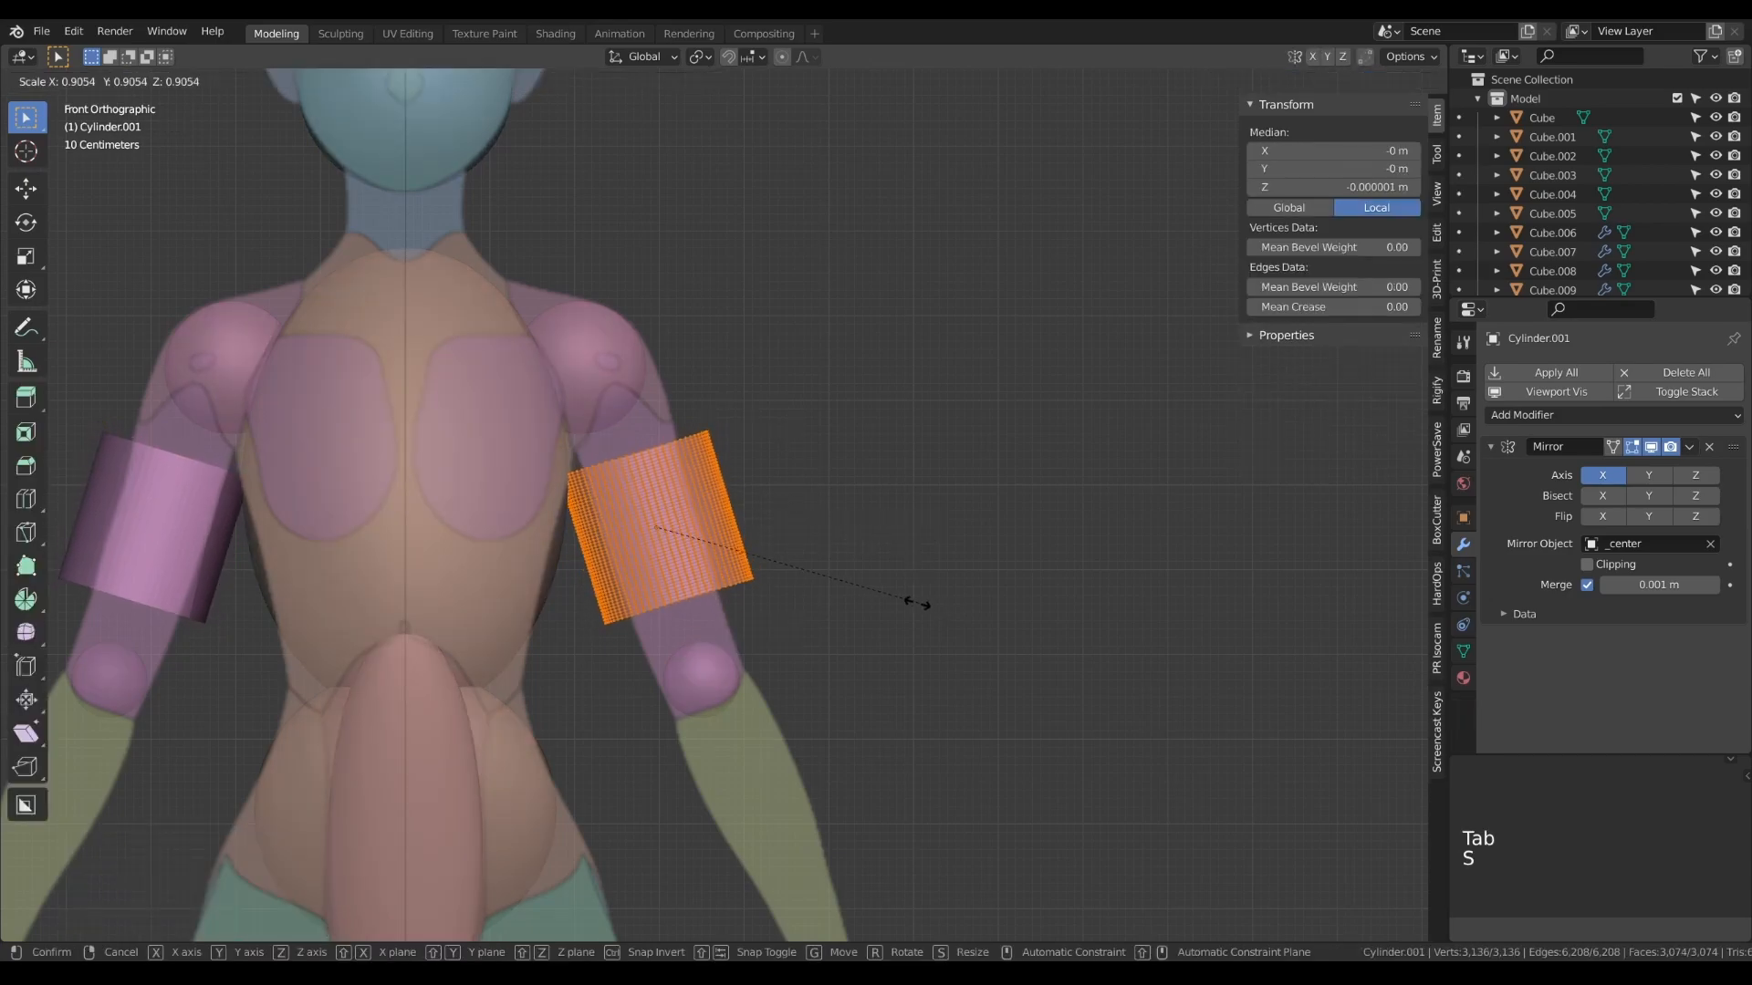
{"action": "left_click", "coordinate": [817, 576]}
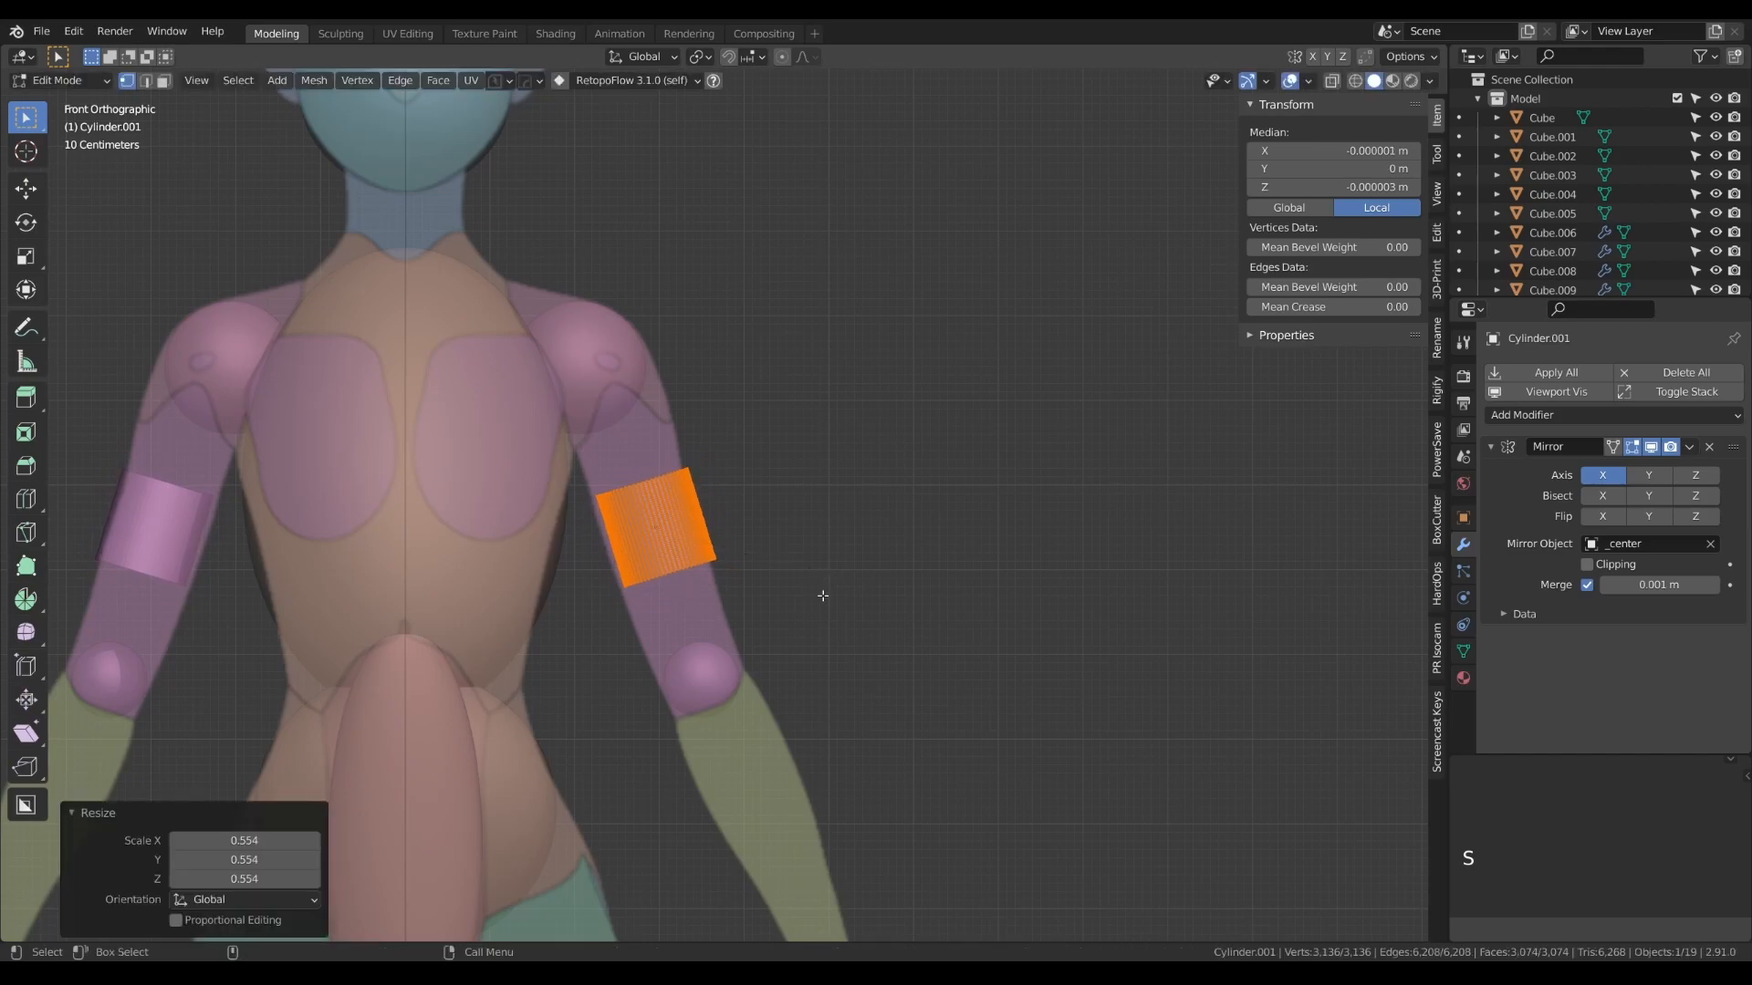
{"action": "key", "text": "s"}
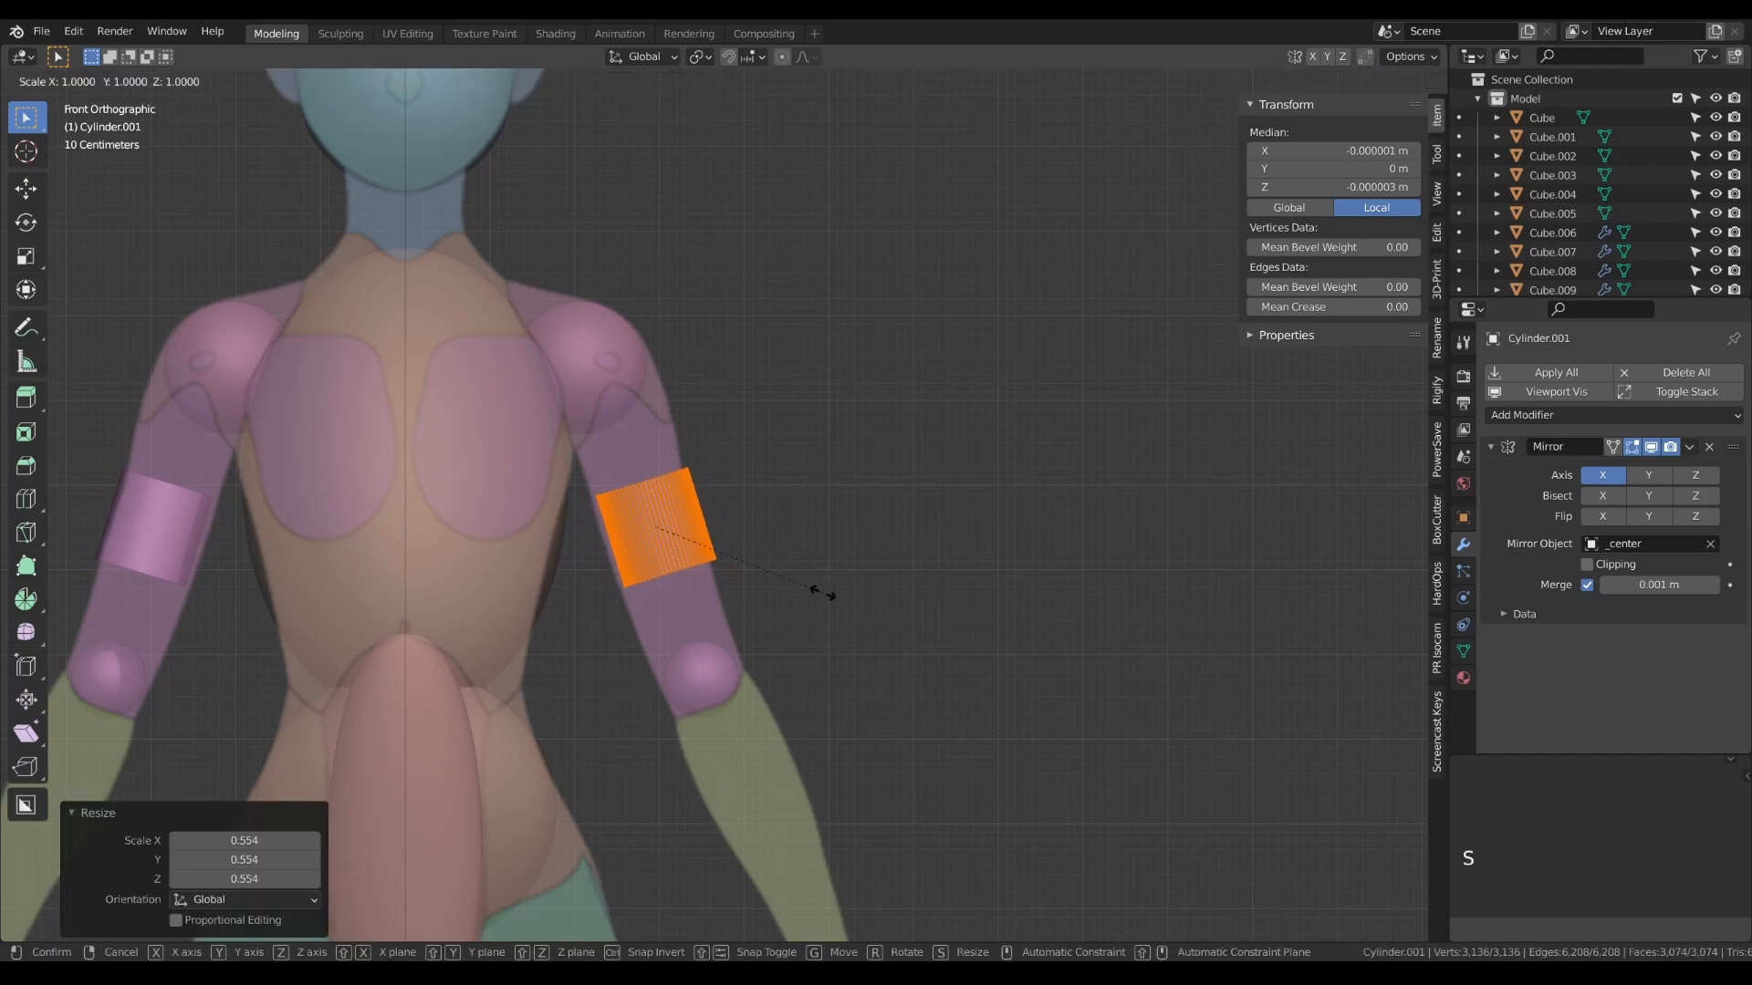
{"action": "key", "text": "z"}
{"action": "key", "text": "z"}
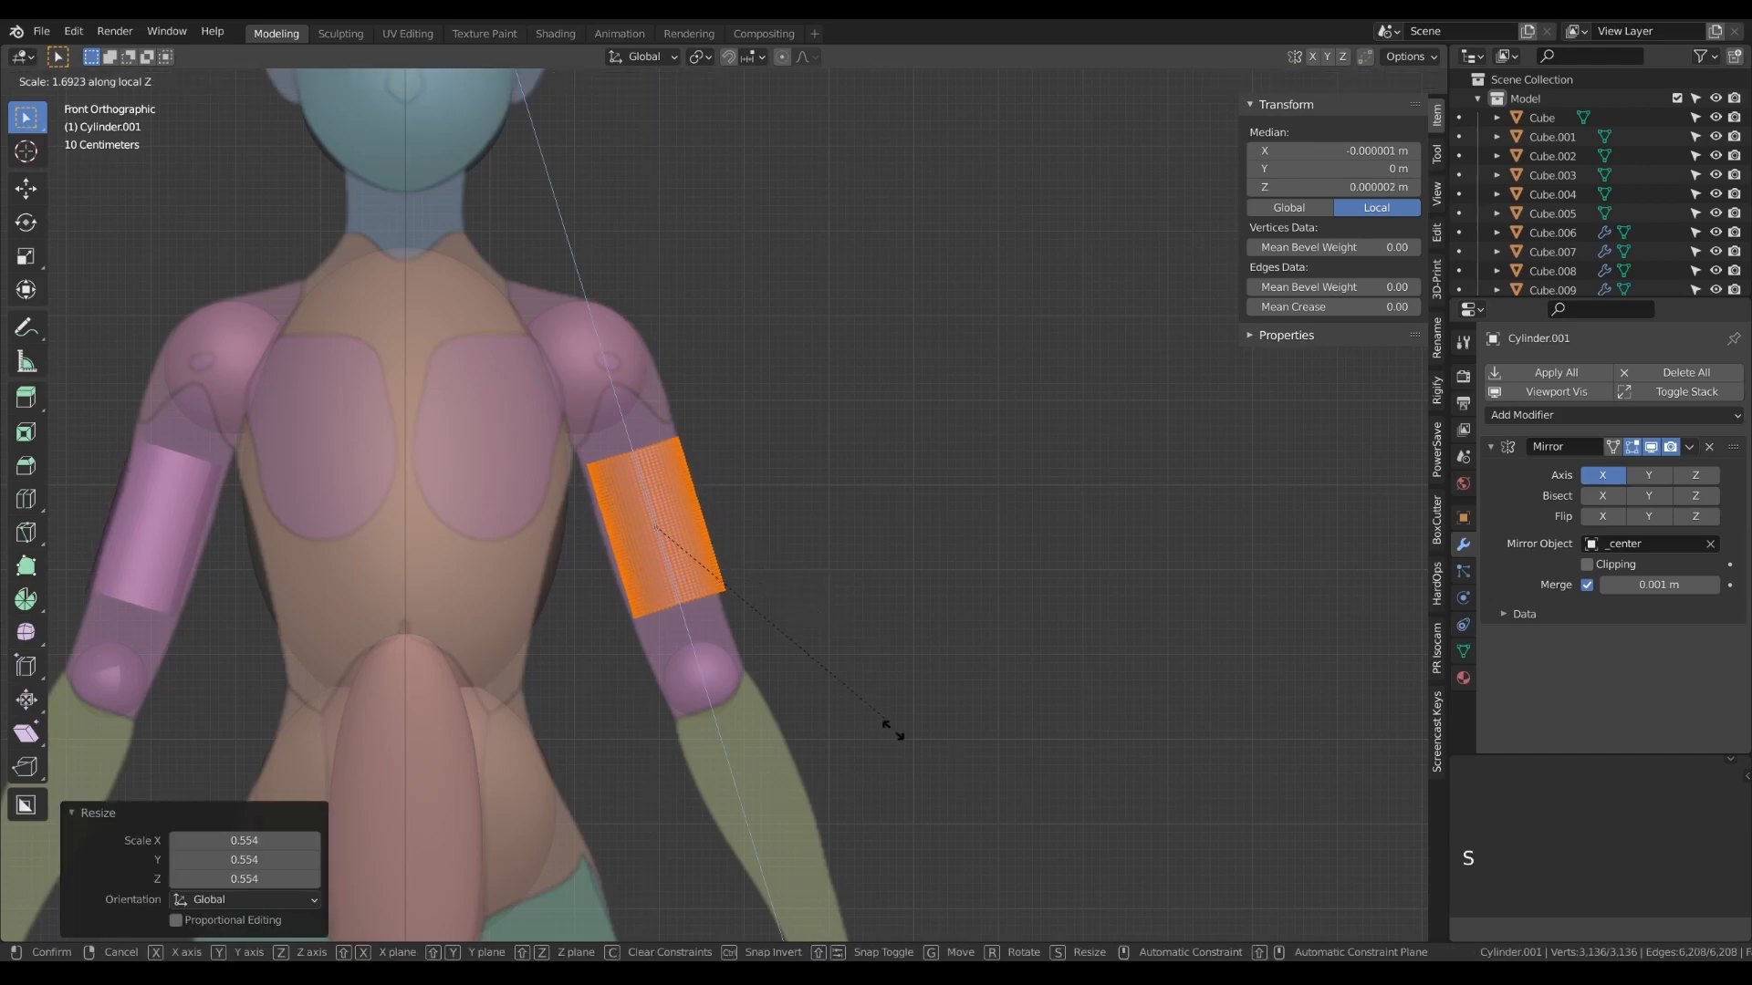
{"action": "left_click", "coordinate": [1098, 199]}
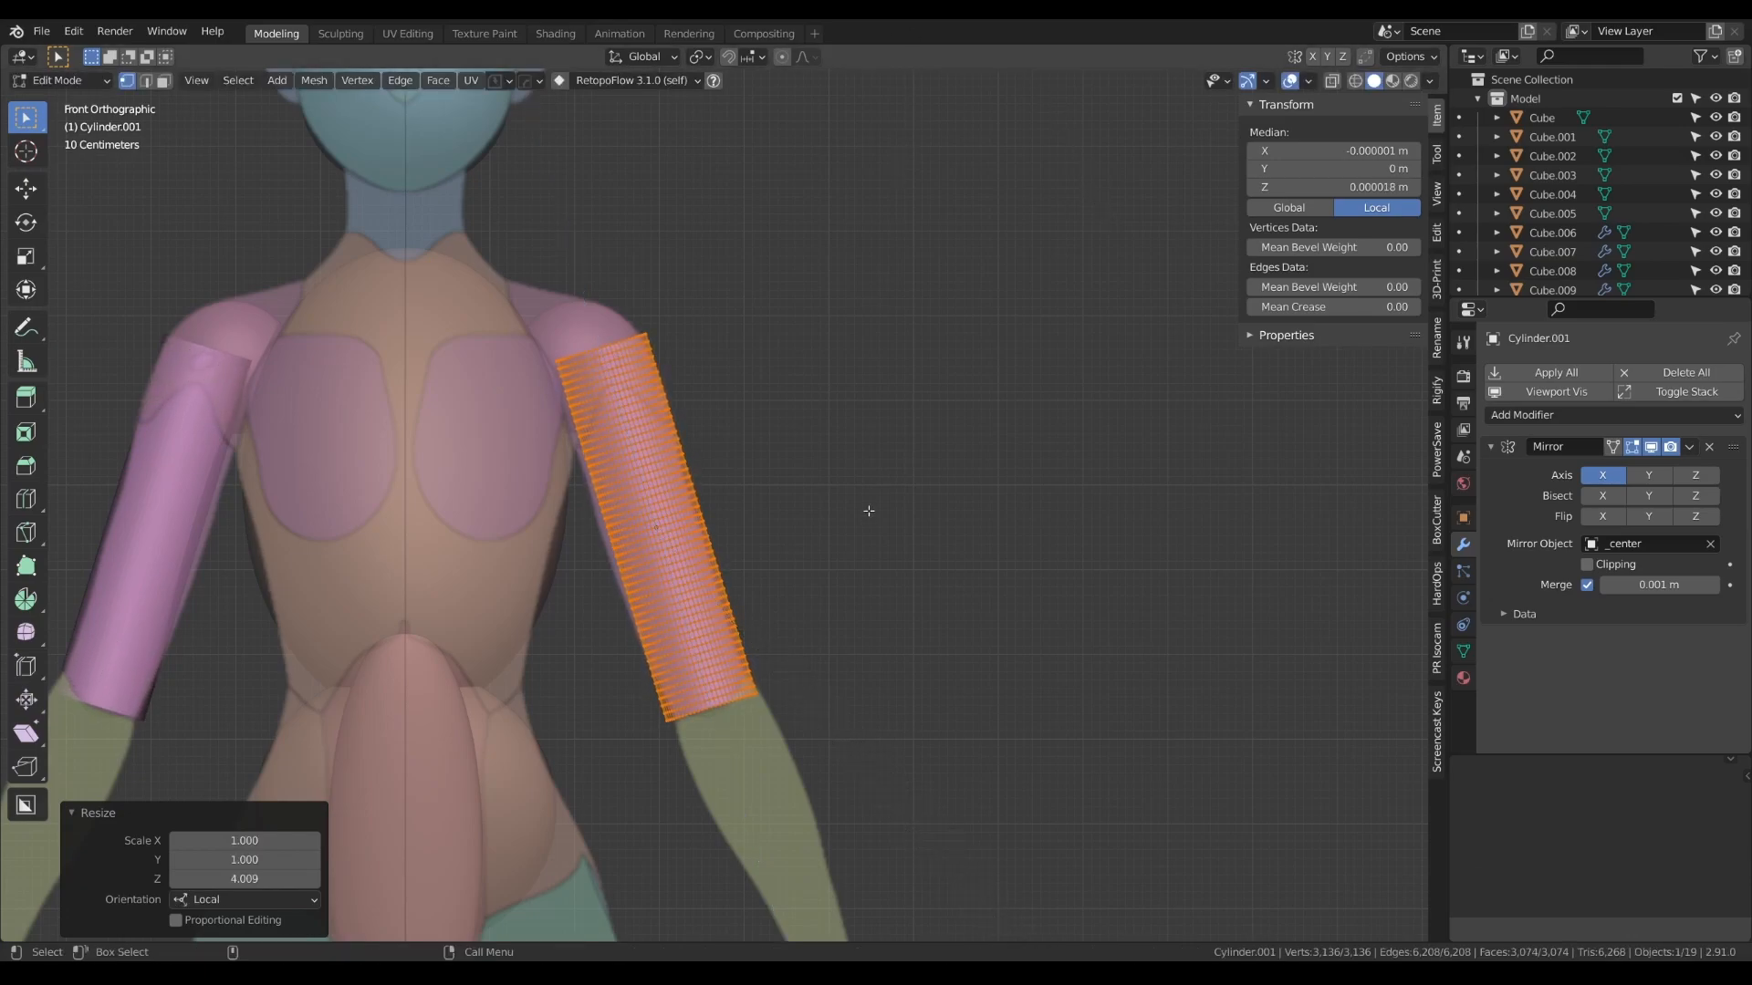
- Move the upper arm cylinder about 0.56 m along Y in the side view to align it with the arm reference
{"action": "key", "text": "Tab"}
{"action": "key", "text": "KP_3"}
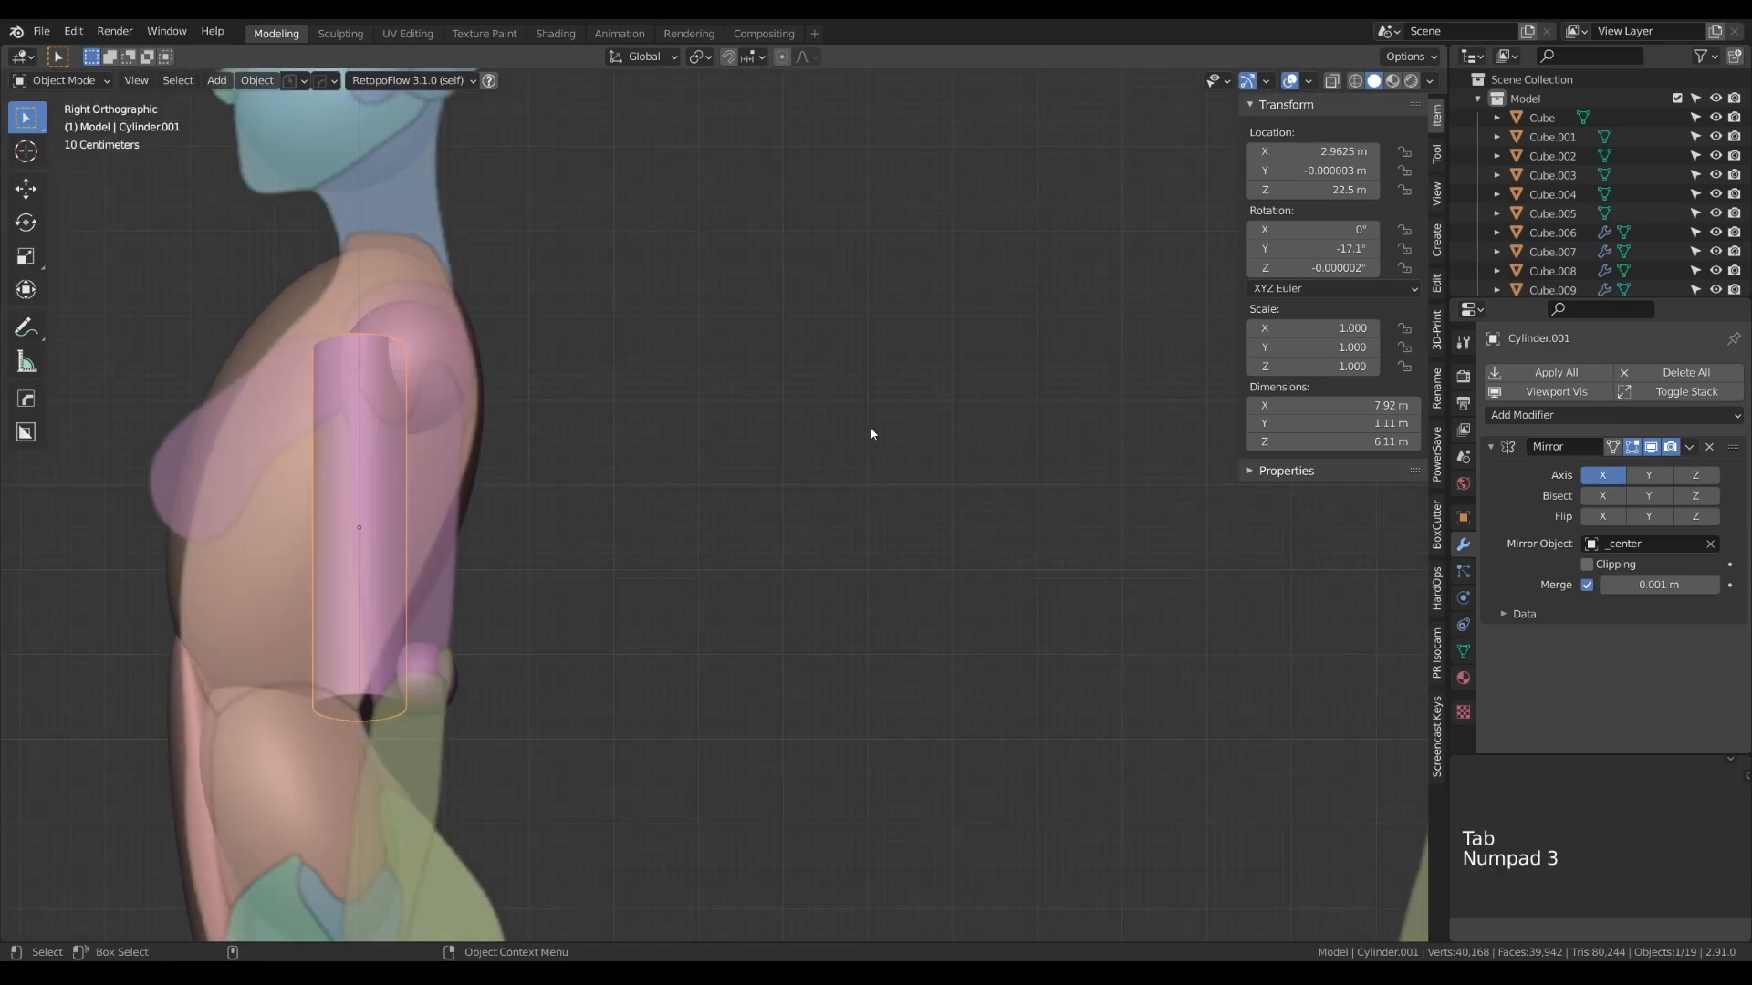
{"action": "key", "text": "g"}
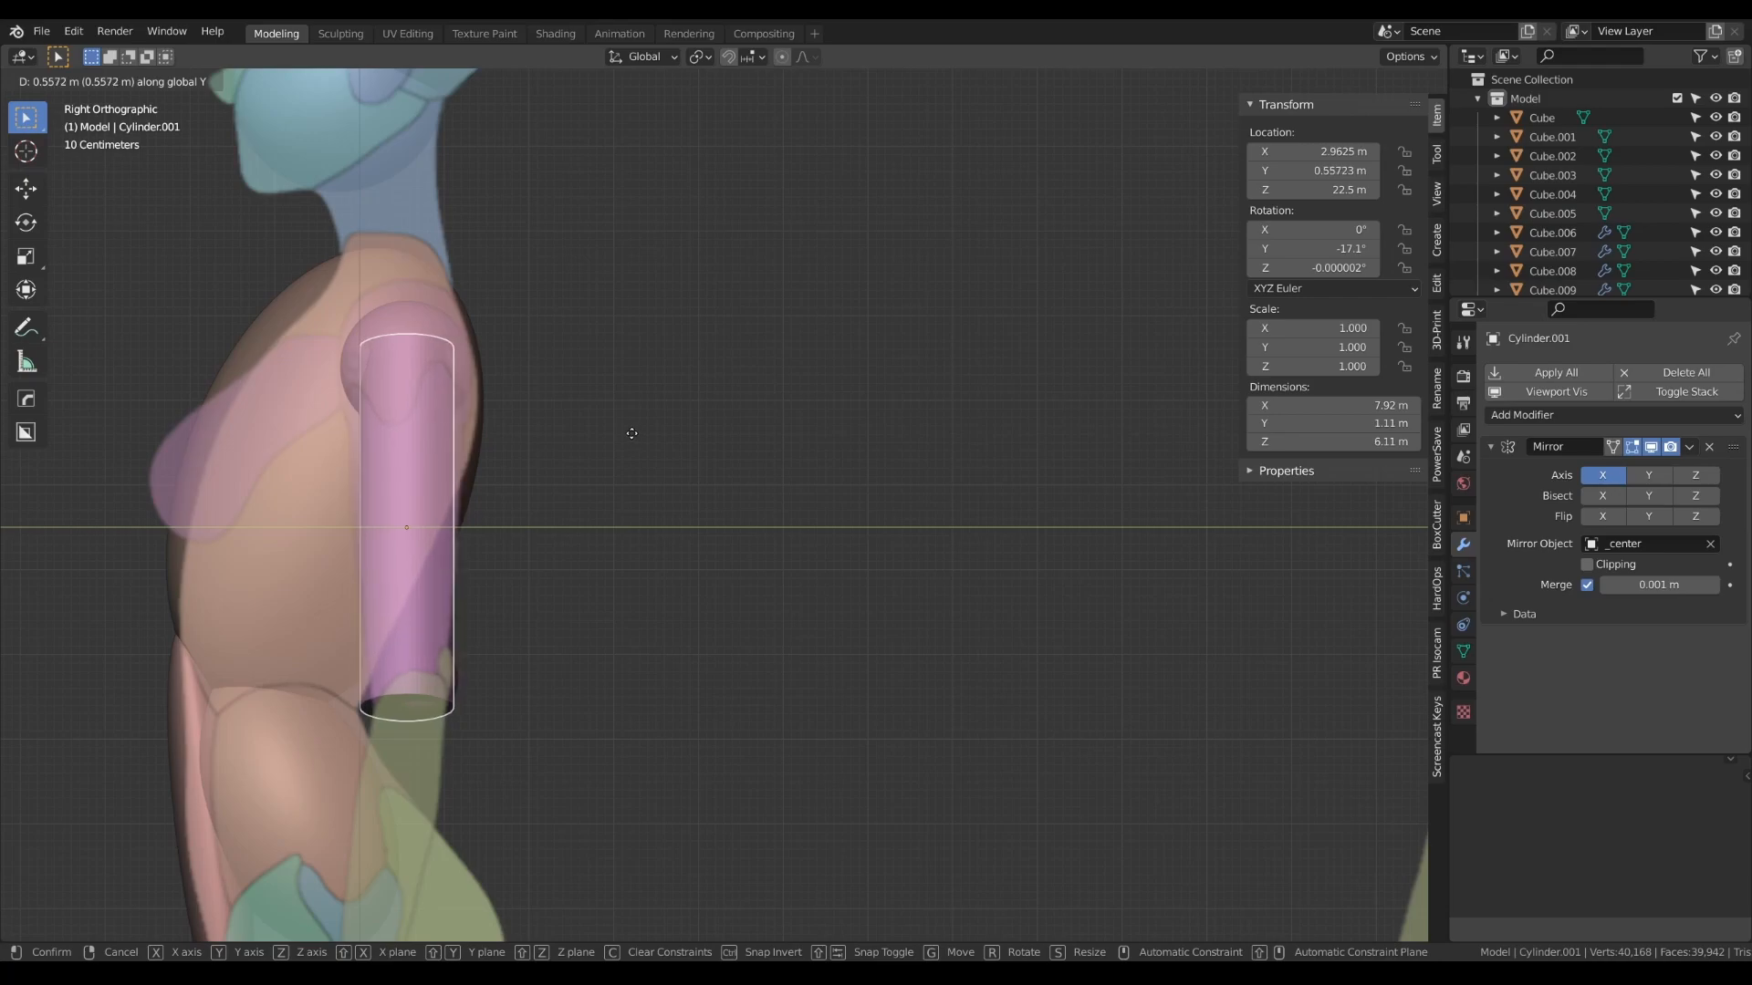
{"action": "left_click", "coordinate": [631, 434]}
- Duplicate the upper arm cylinder onto the forearm, at about 4.45 m on X and 18.6 m on Z
{"action": "key", "text": "KP_1"}
{"action": "scroll", "coordinate": [614, 459], "scroll_direction": "down", "scroll_amount": 4}
{"action": "right_click_drag", "start_coordinate": [775, 392], "coordinate": [728, 307], "text": "alt"}
{"action": "key", "text": "shift+d"}
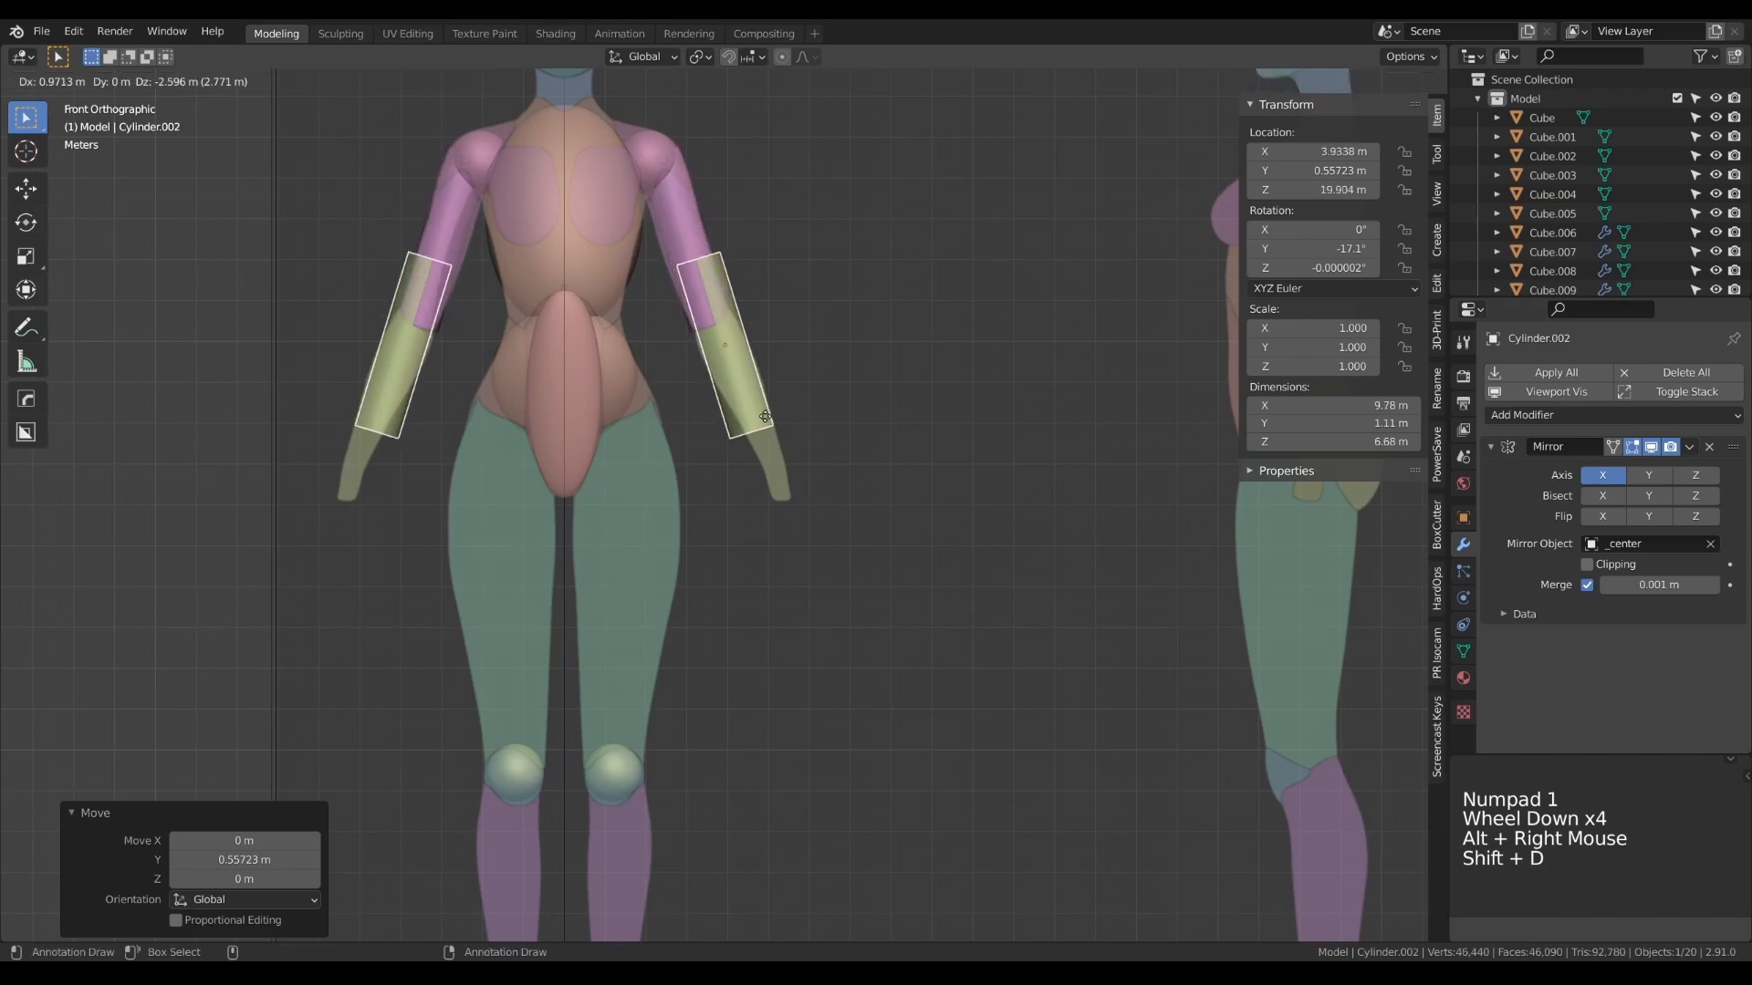
{"action": "left_click", "coordinate": [785, 473]}
- Rotate the forearm cylinder about 7.7° in the front view and shift it to about 4.62 m on X and 18.35 m on Z
{"action": "key", "text": "r"}
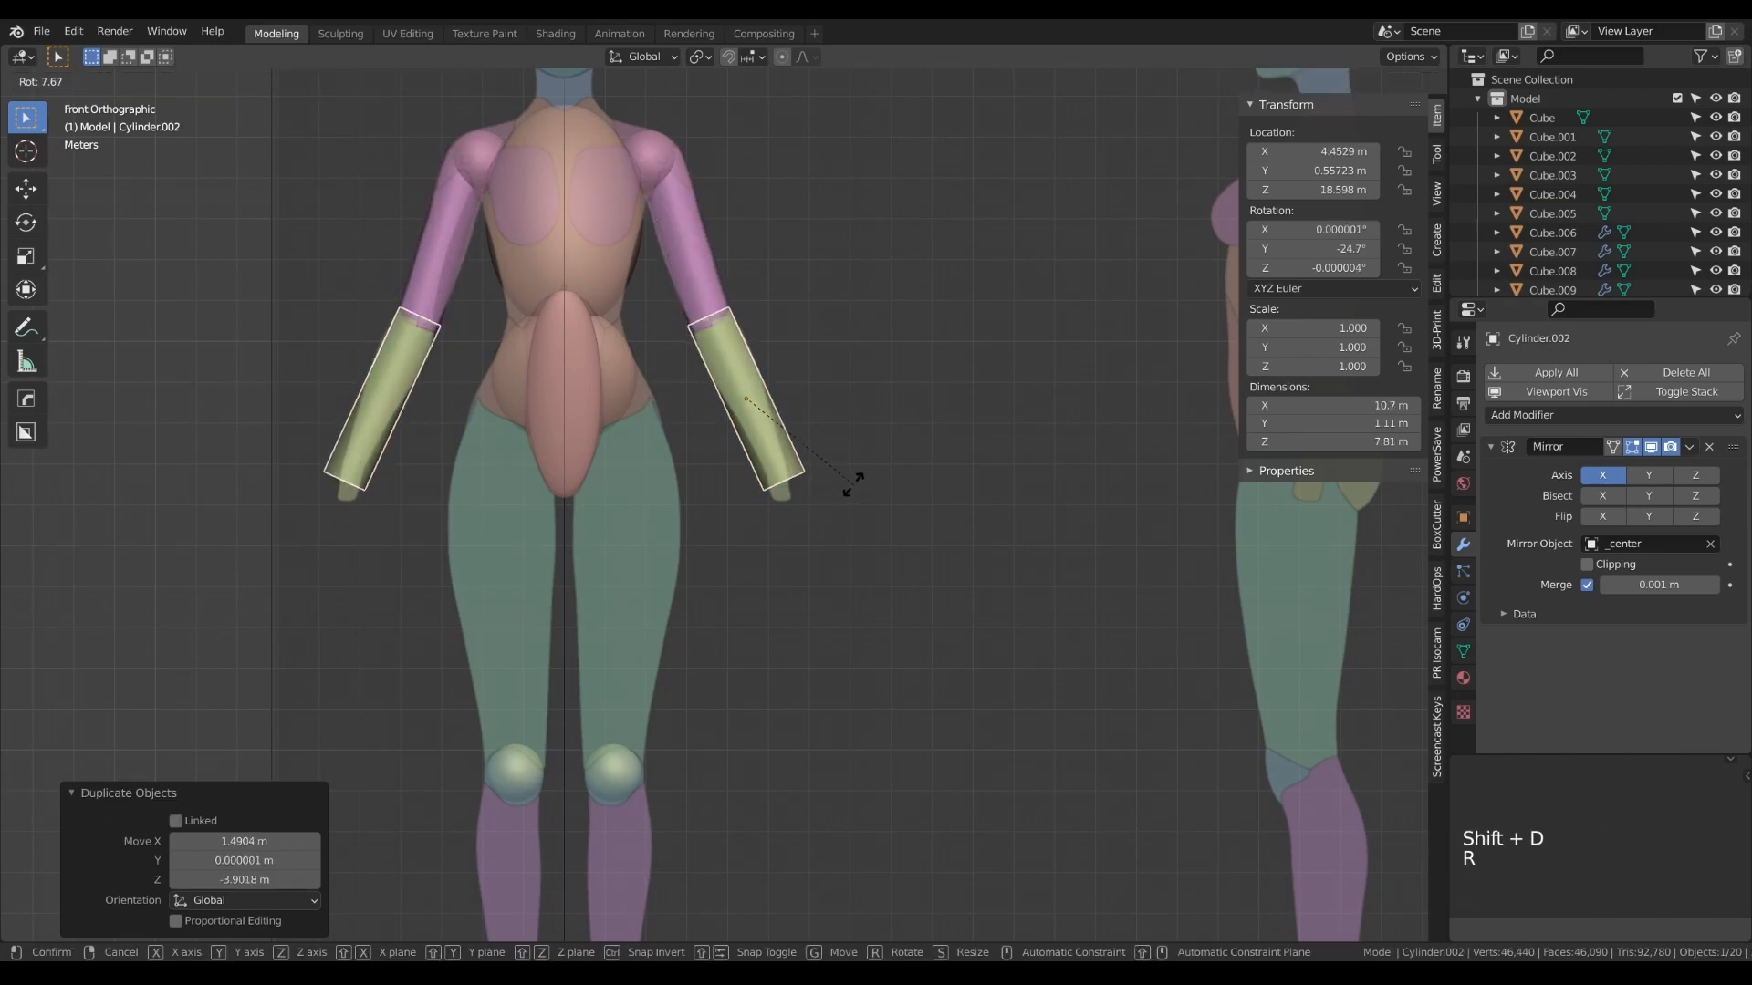
{"action": "left_click", "coordinate": [840, 485]}
{"action": "key", "text": "g"}
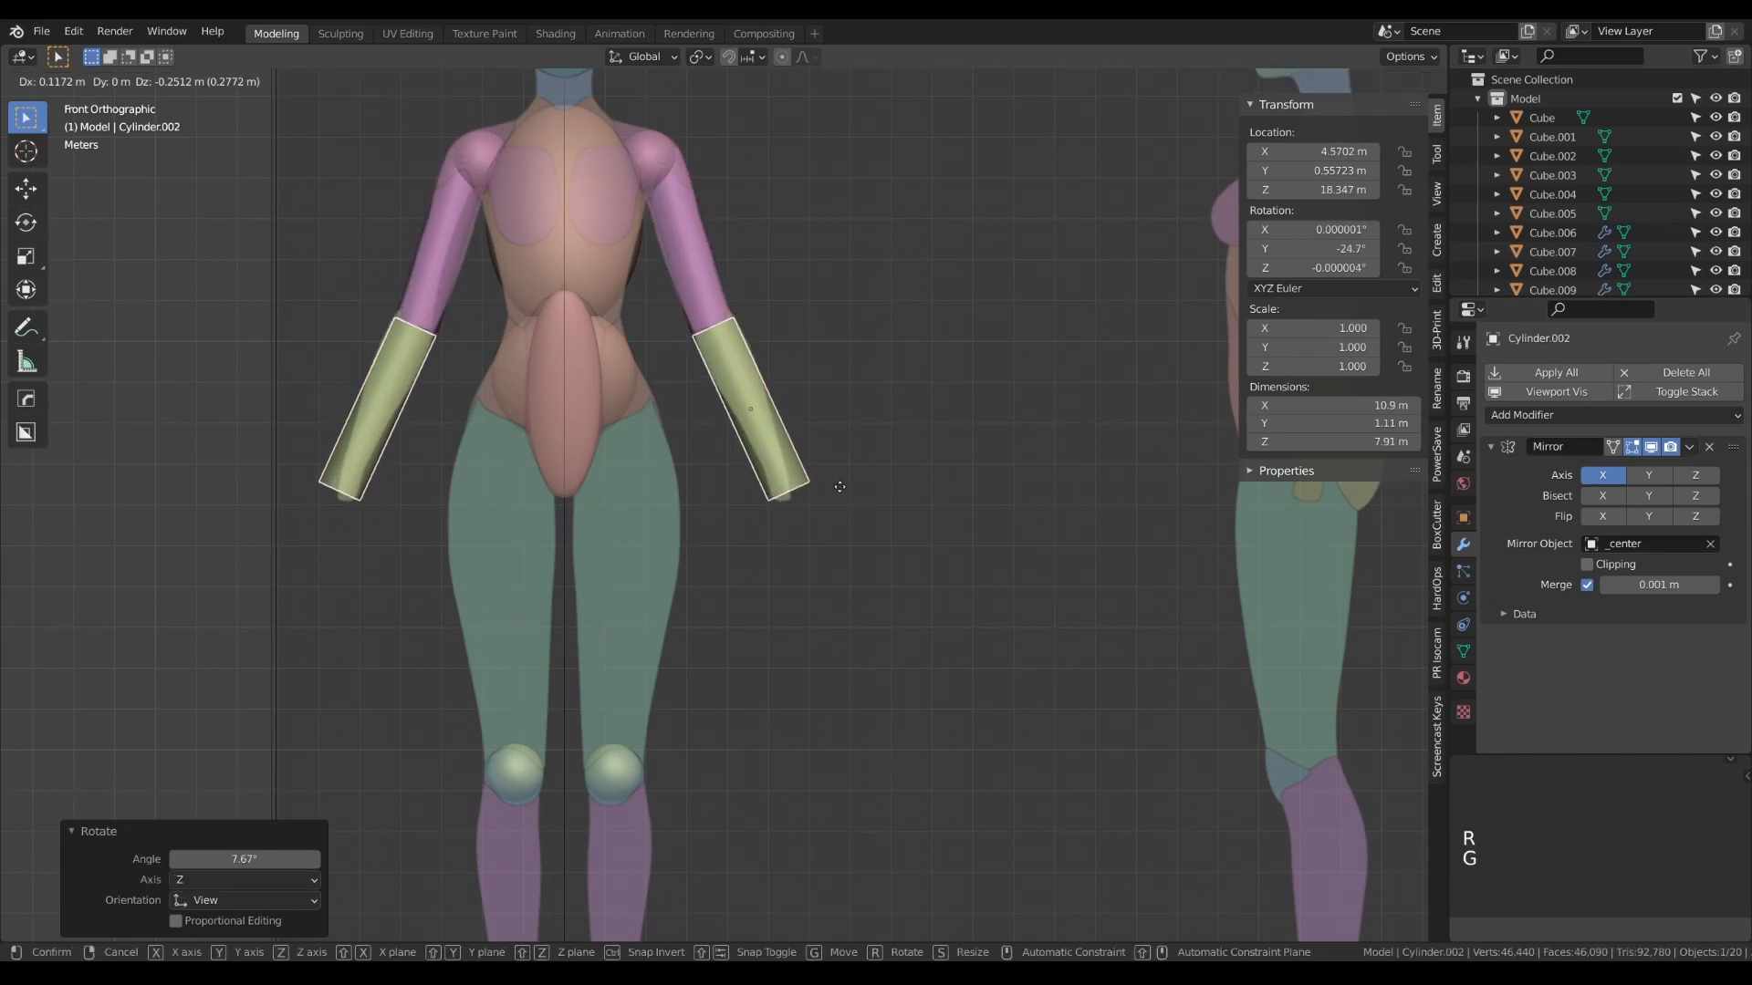
{"action": "left_click", "coordinate": [842, 487]}
- Stretch the forearm cylinder's mesh along local Z by about 1.09 to reach the wrist
{"action": "key", "text": "Tab"}
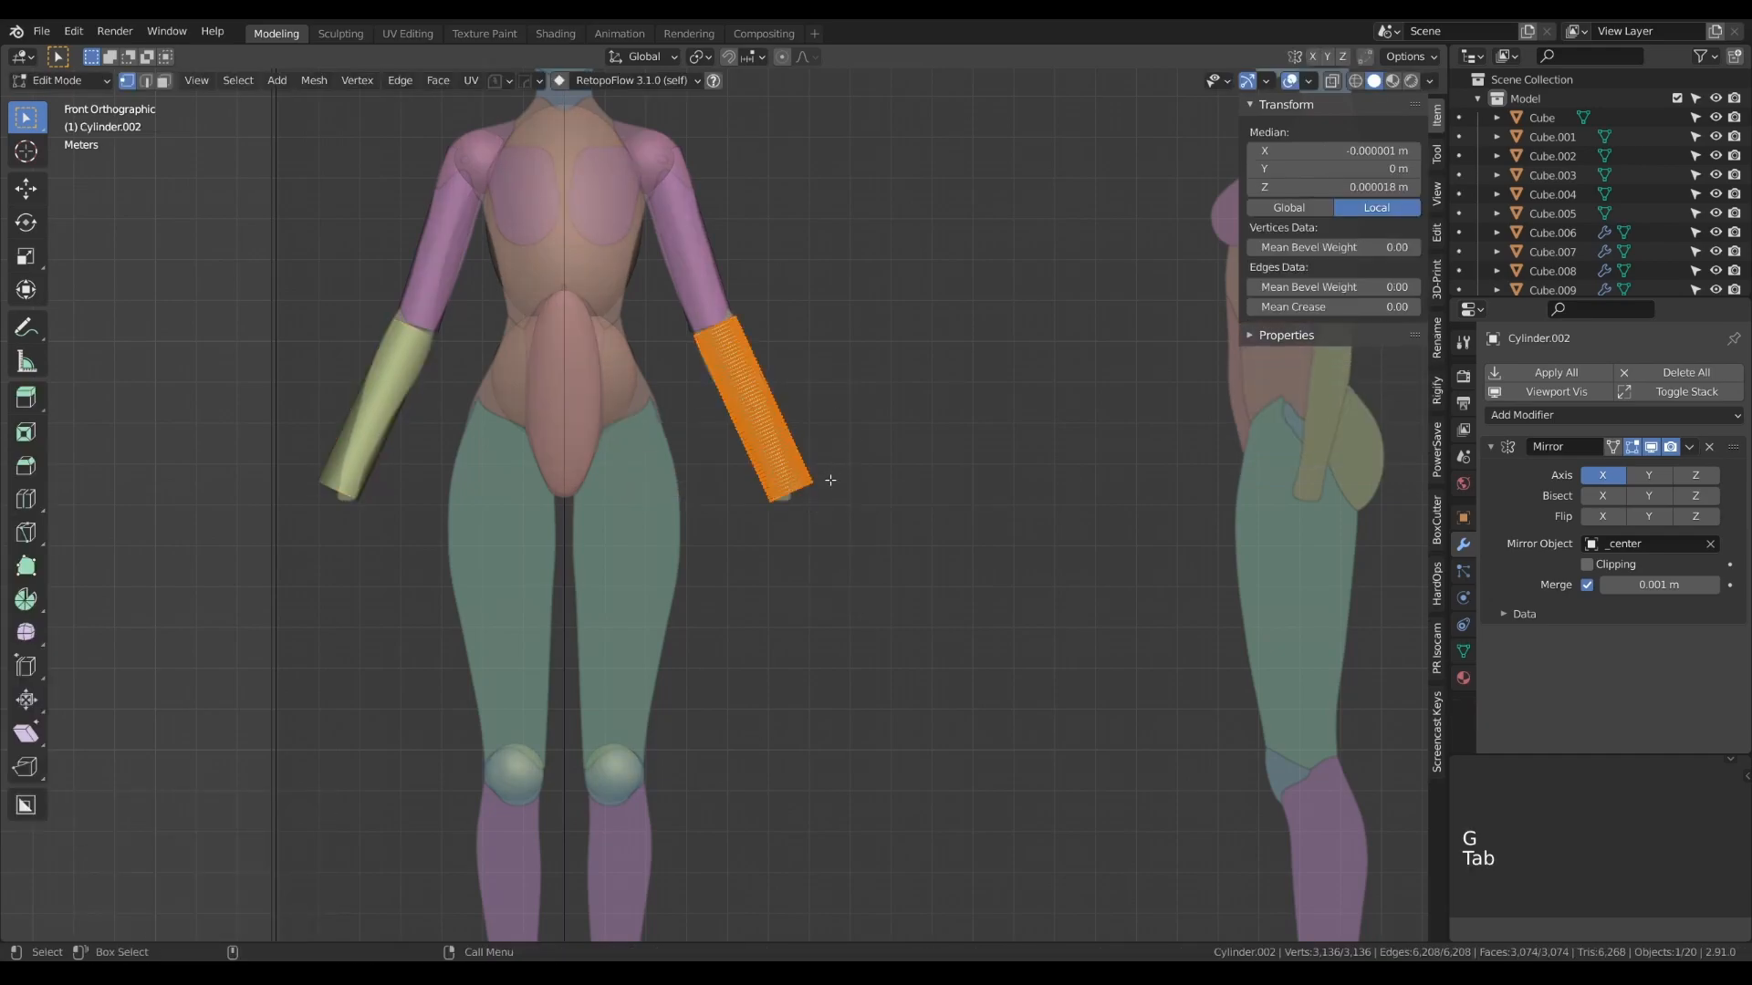
{"action": "key", "text": "s"}
{"action": "key", "text": "z"}
{"action": "key", "text": "z"}
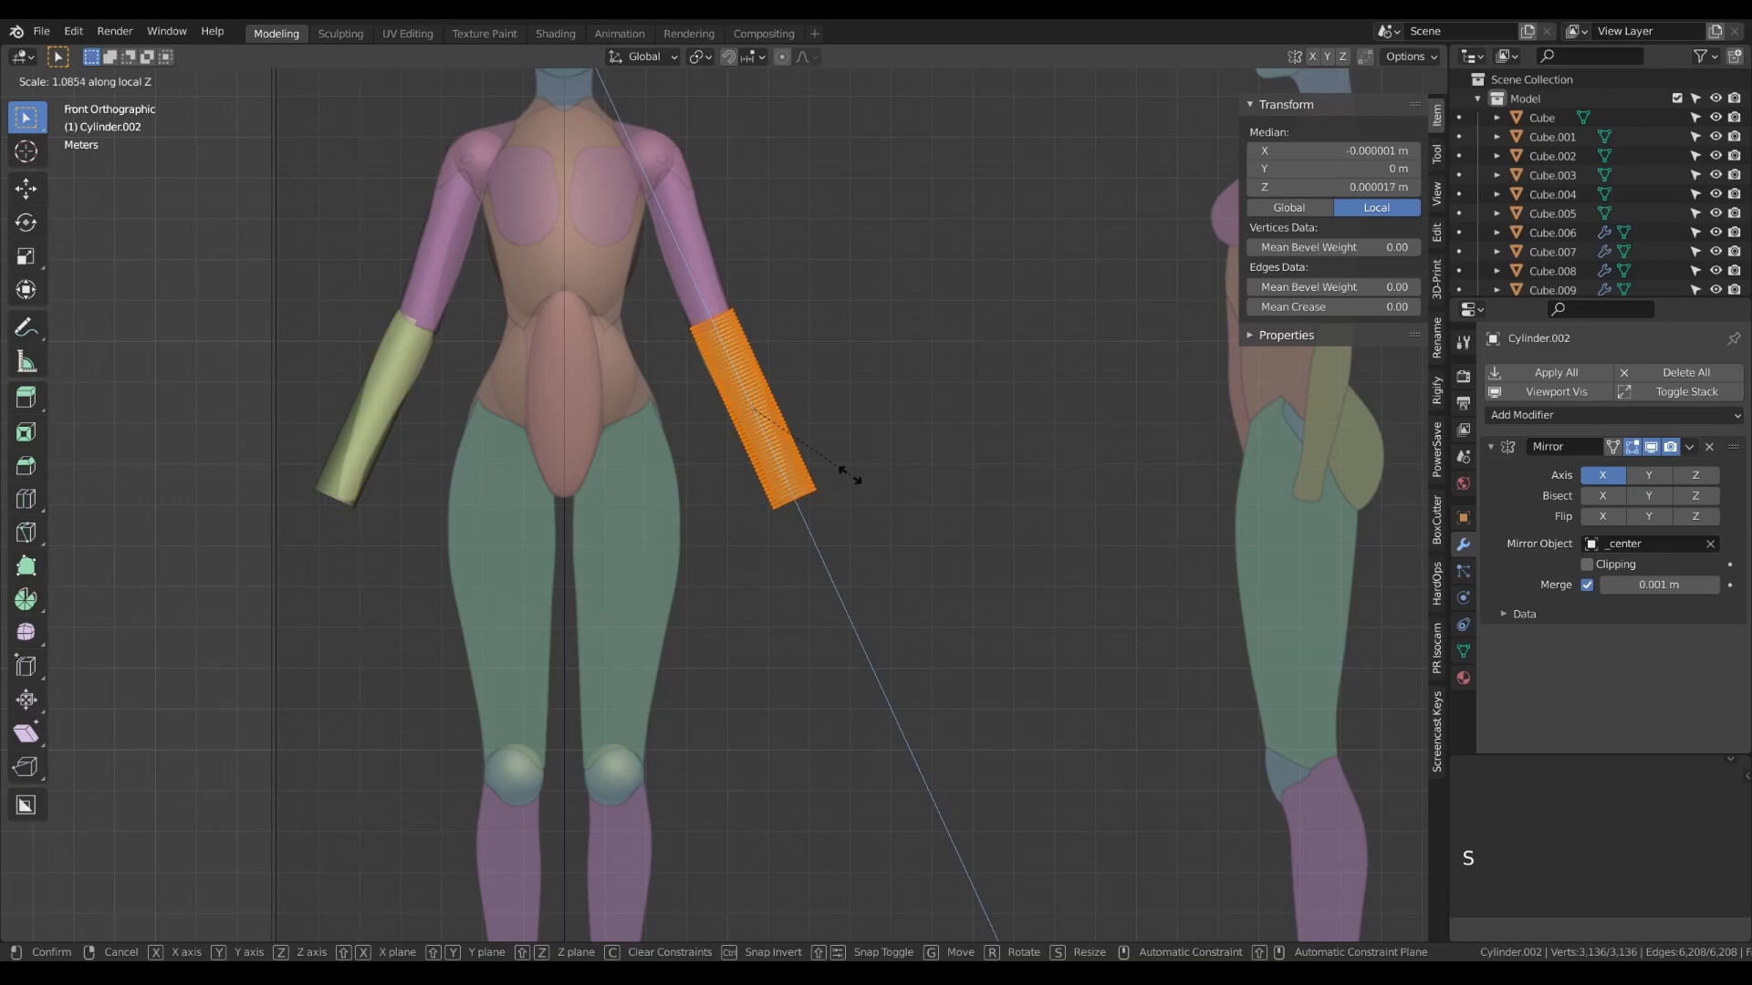
{"action": "left_click", "coordinate": [847, 478]}
{"action": "key", "text": "Tab"}
- Tilt the forearm cylinder about 6.6° forward in the side view and move it about -0.24 m on Y and 0.03 m on Z
{"action": "key", "text": "KP_3"}
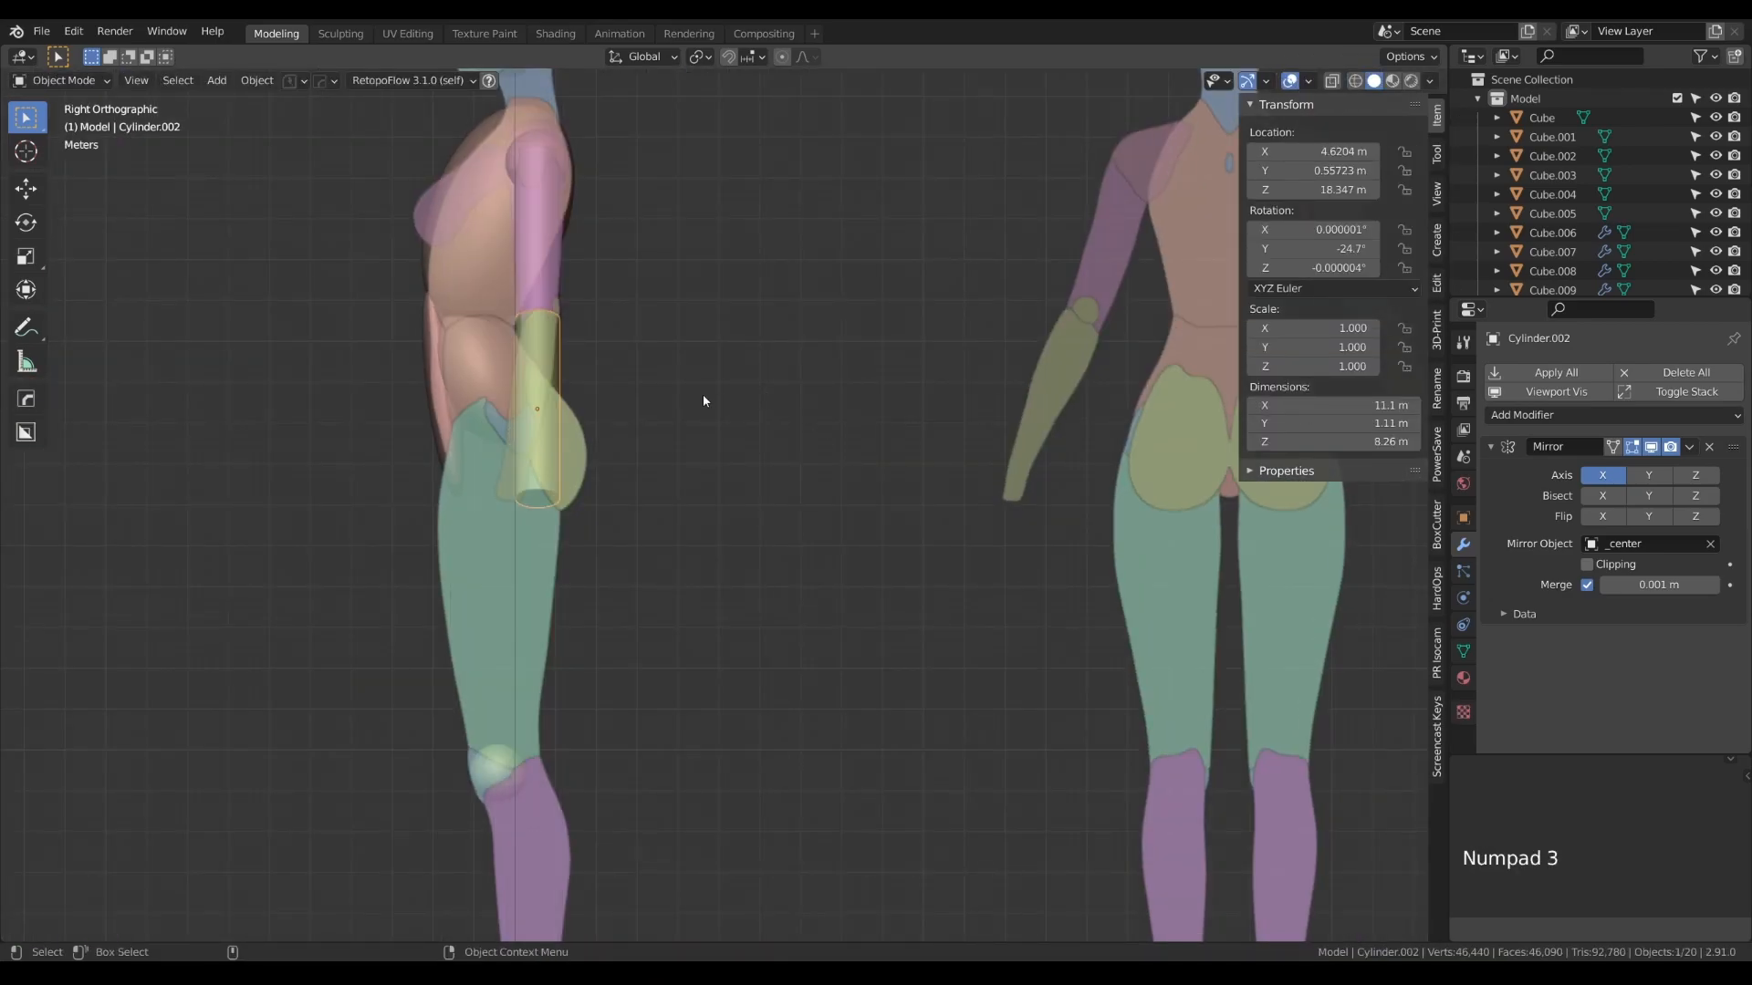
{"action": "key", "text": "r"}
{"action": "left_click", "coordinate": [675, 411]}
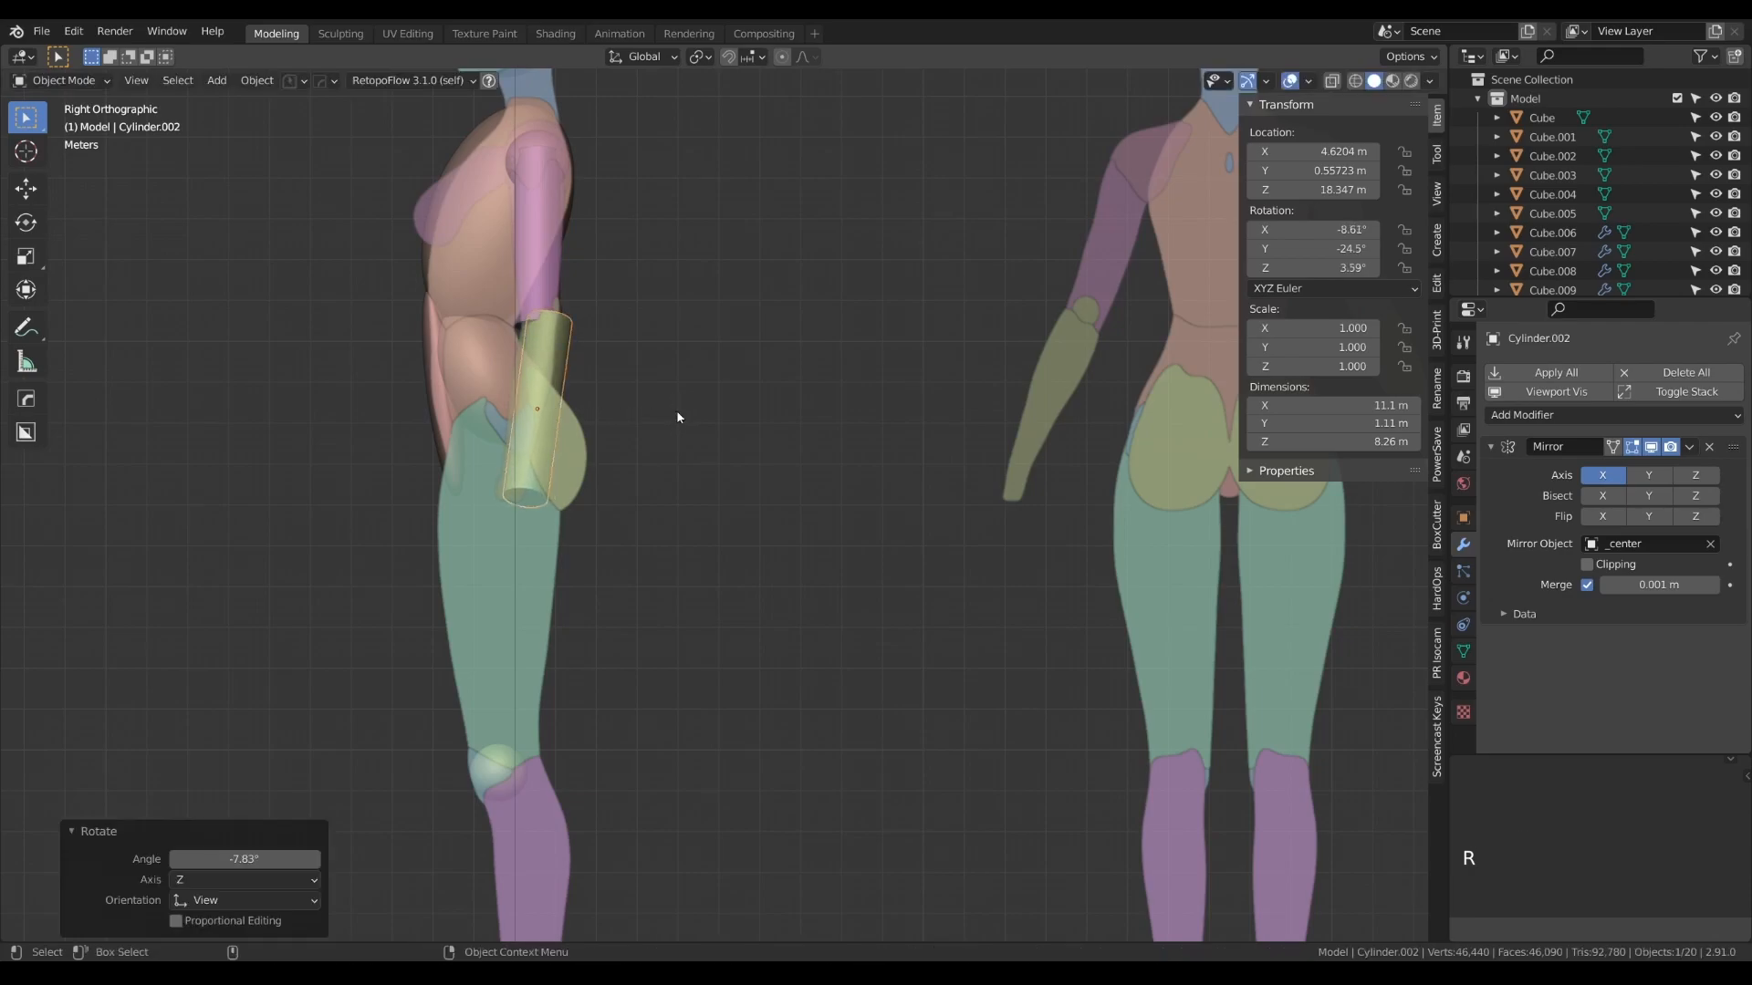
{"action": "scroll", "coordinate": [593, 424], "scroll_direction": "up", "scroll_amount": 4}
{"action": "key", "text": "r"}
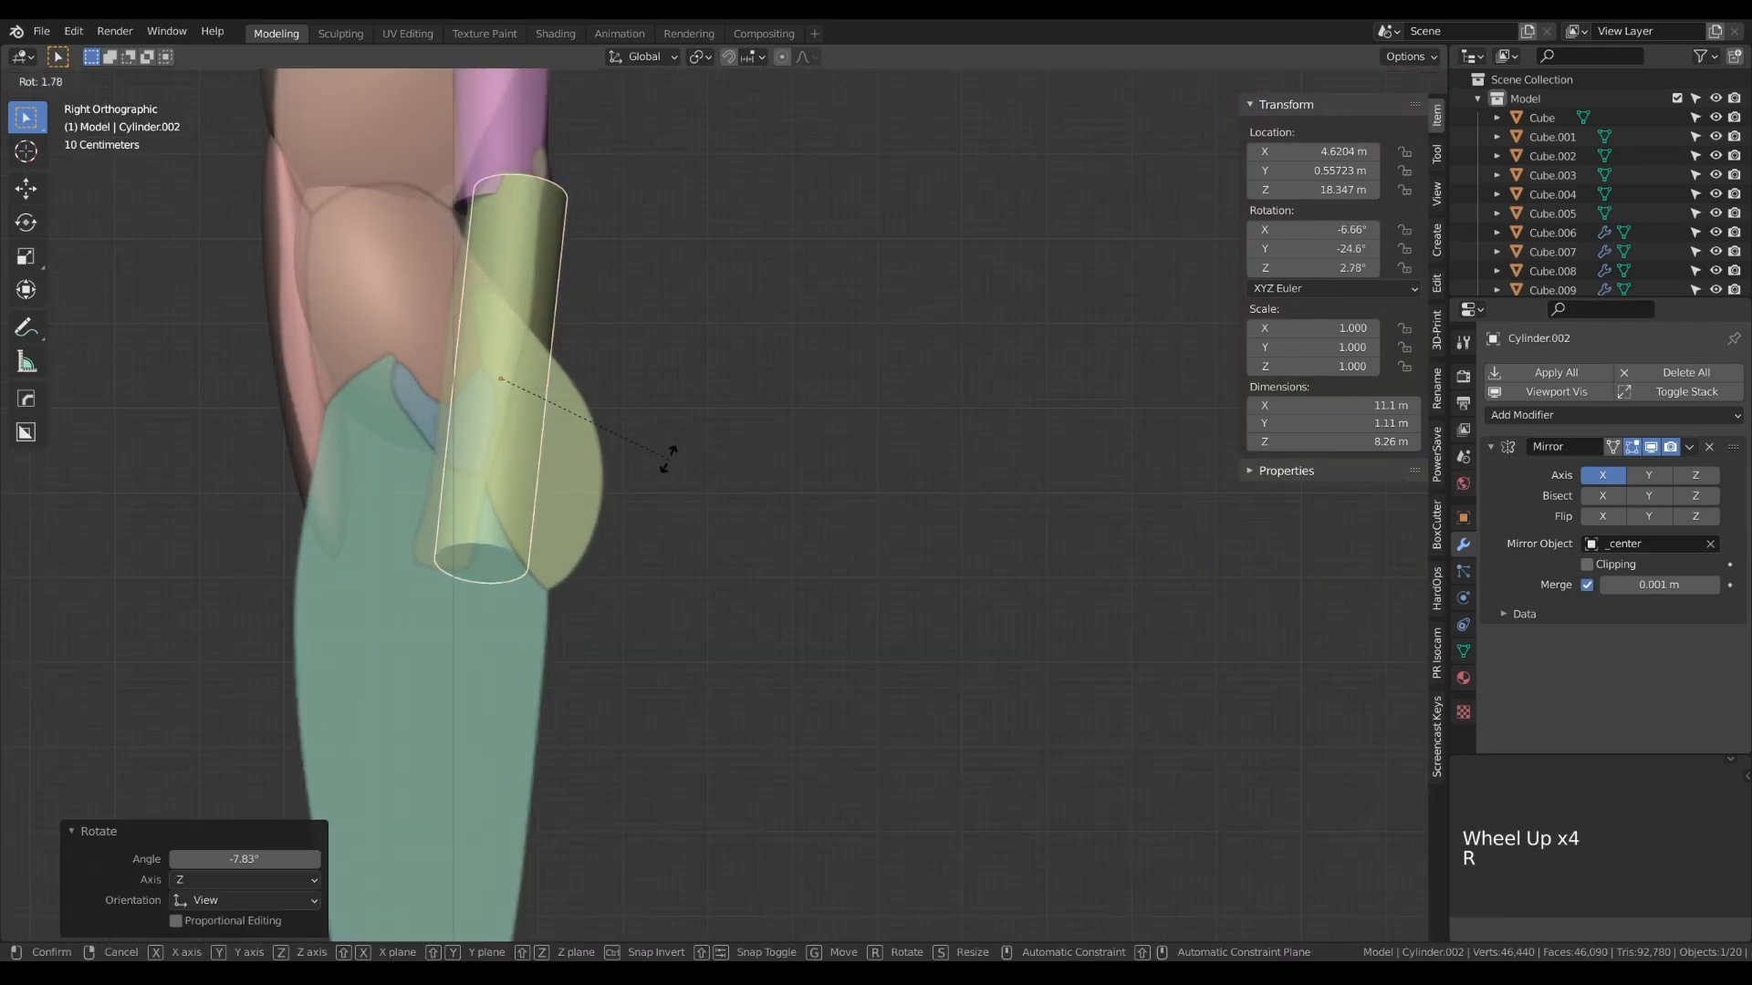
{"action": "left_click", "coordinate": [664, 458]}
{"action": "key", "text": "g"}
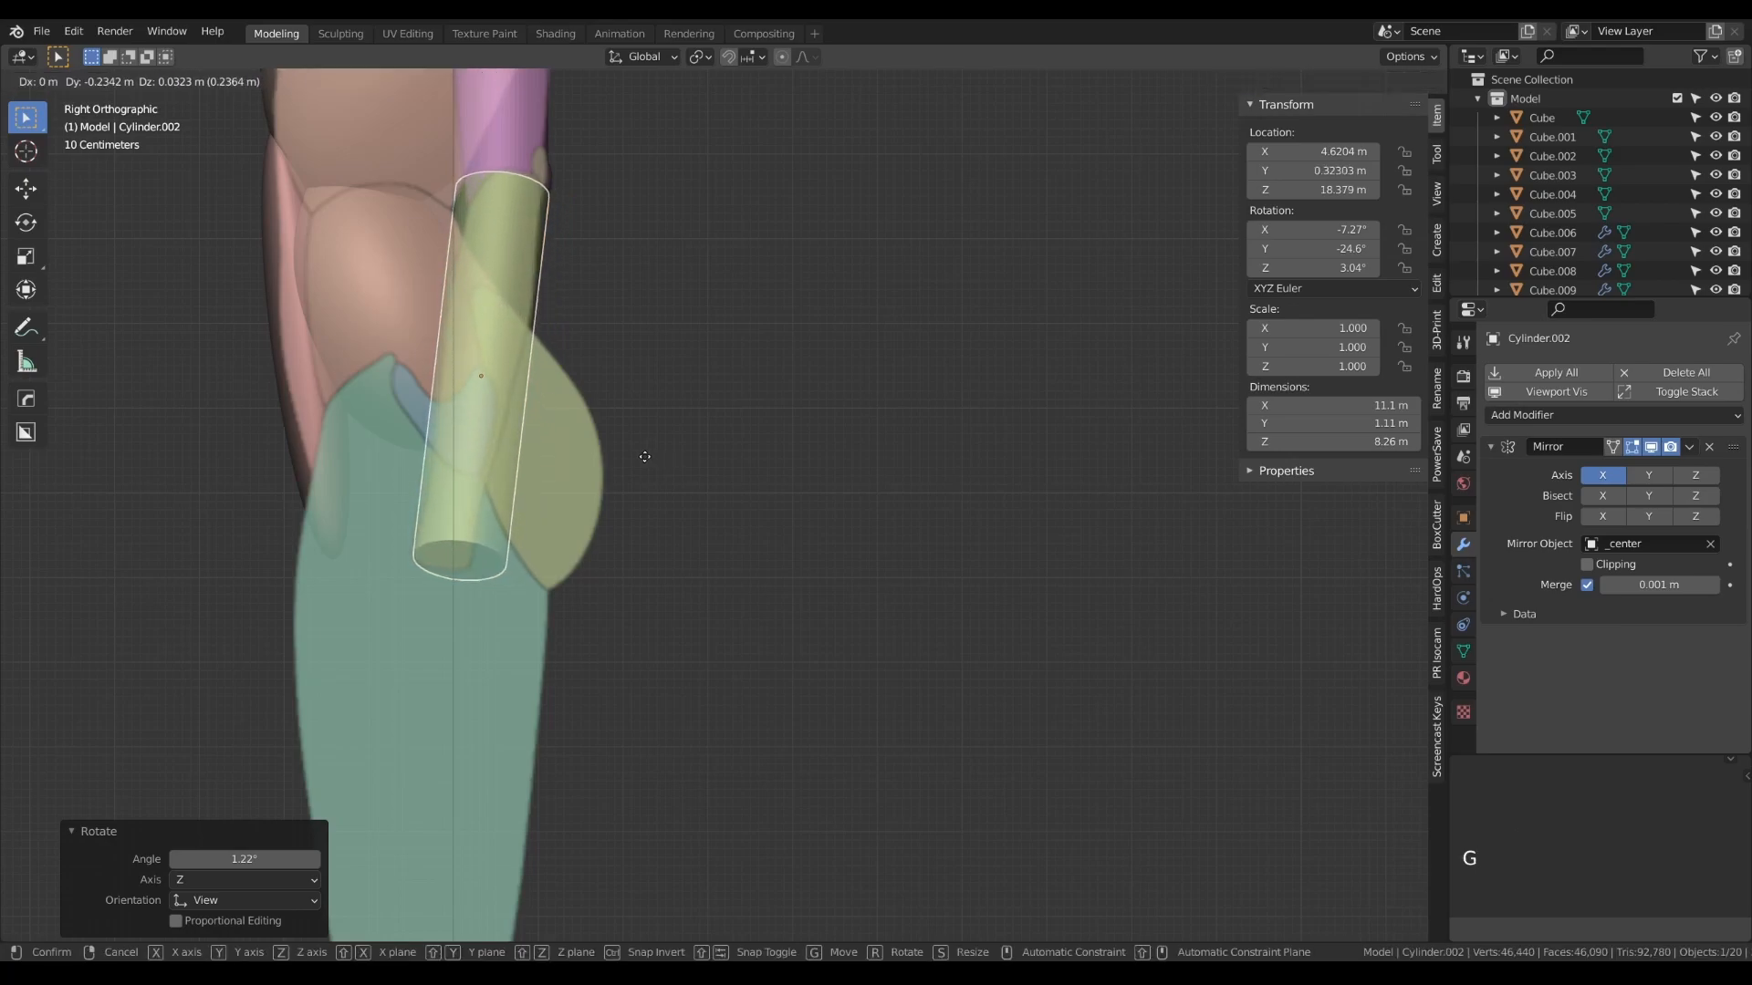
{"action": "left_click", "coordinate": [645, 458]}
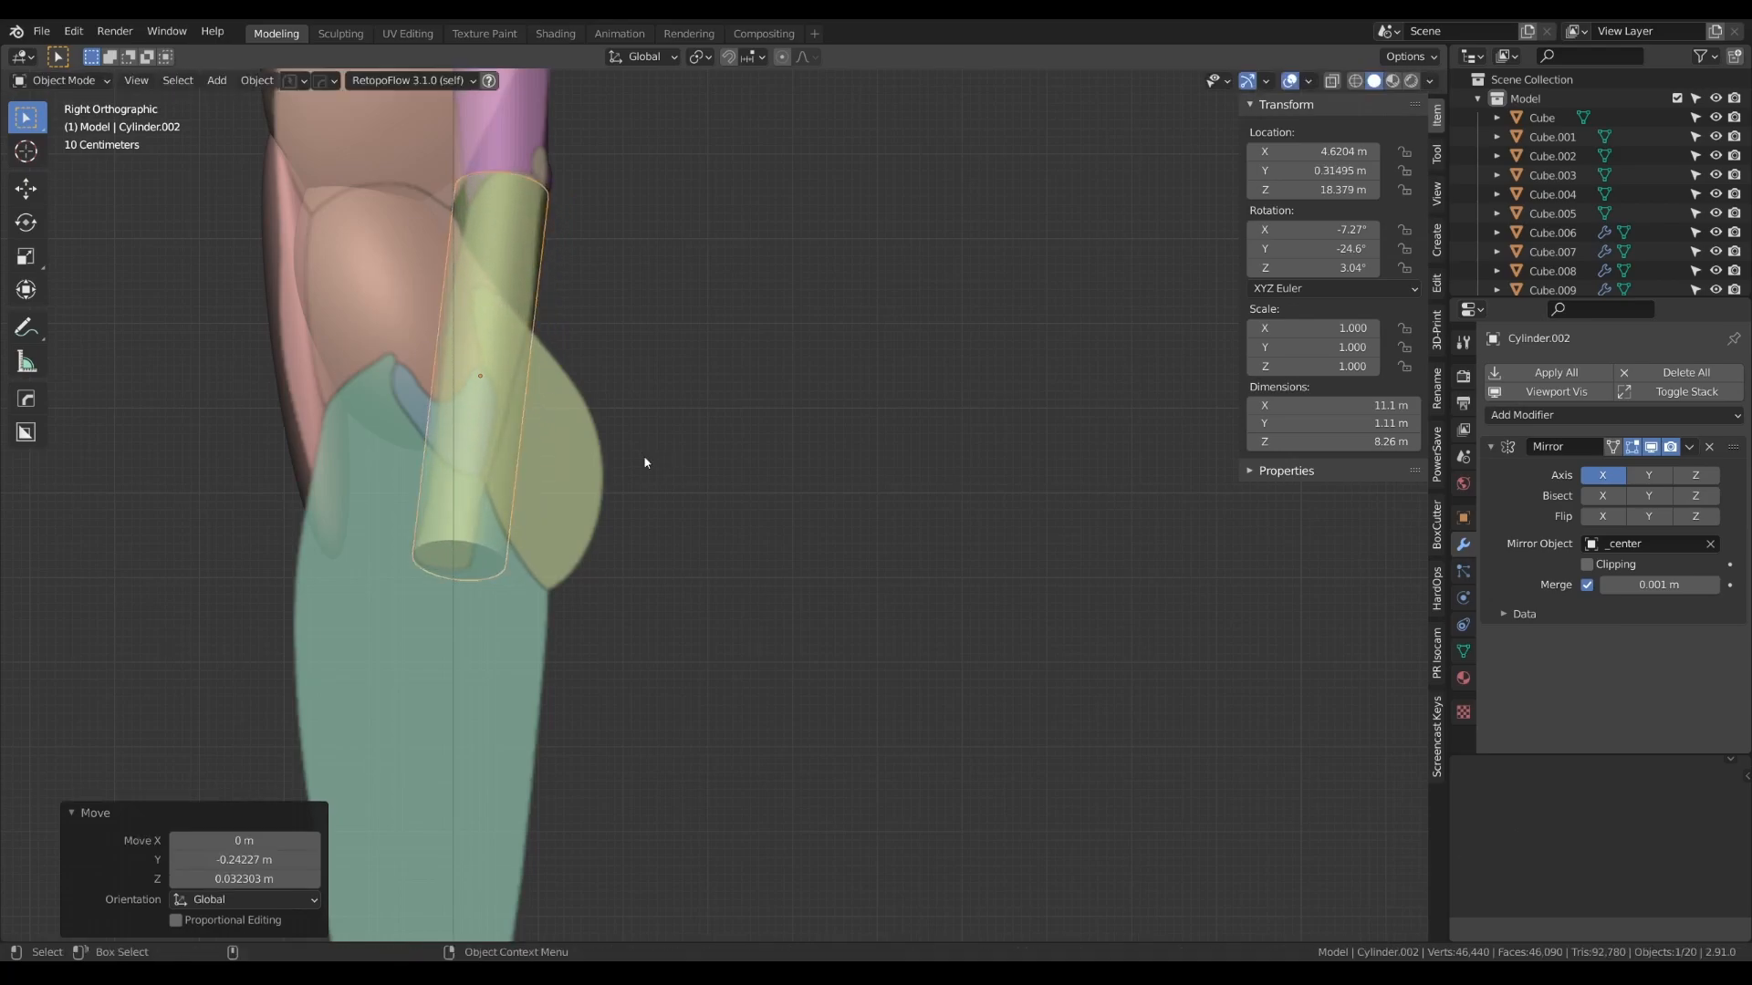
- Duplicate the spare cylinder beside the references onto the thigh, at about 1.4 m on X and 13.7 m on Z
{"action": "scroll", "coordinate": [588, 462], "scroll_direction": "down", "scroll_amount": 5}
{"action": "left_click_drag", "start_coordinate": [588, 461], "coordinate": [703, 476], "text": "alt"}
{"action": "key", "text": "KP_1"}
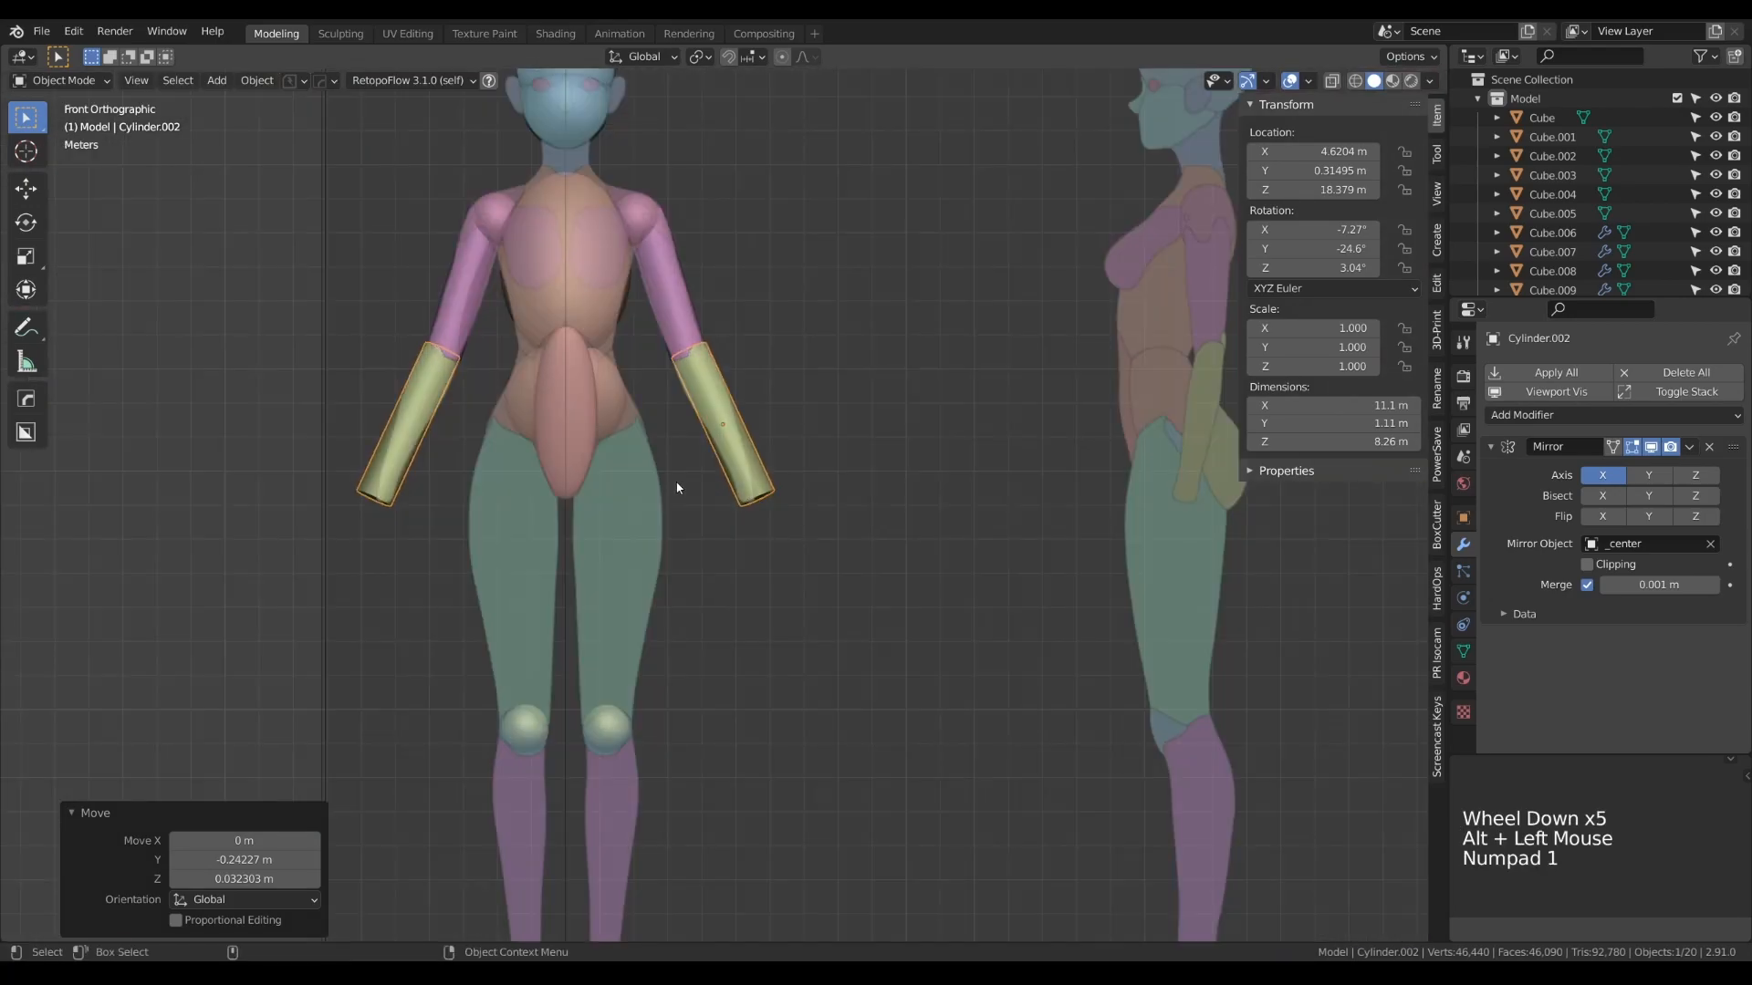
{"action": "scroll", "coordinate": [675, 290], "scroll_direction": "down", "scroll_amount": 6}
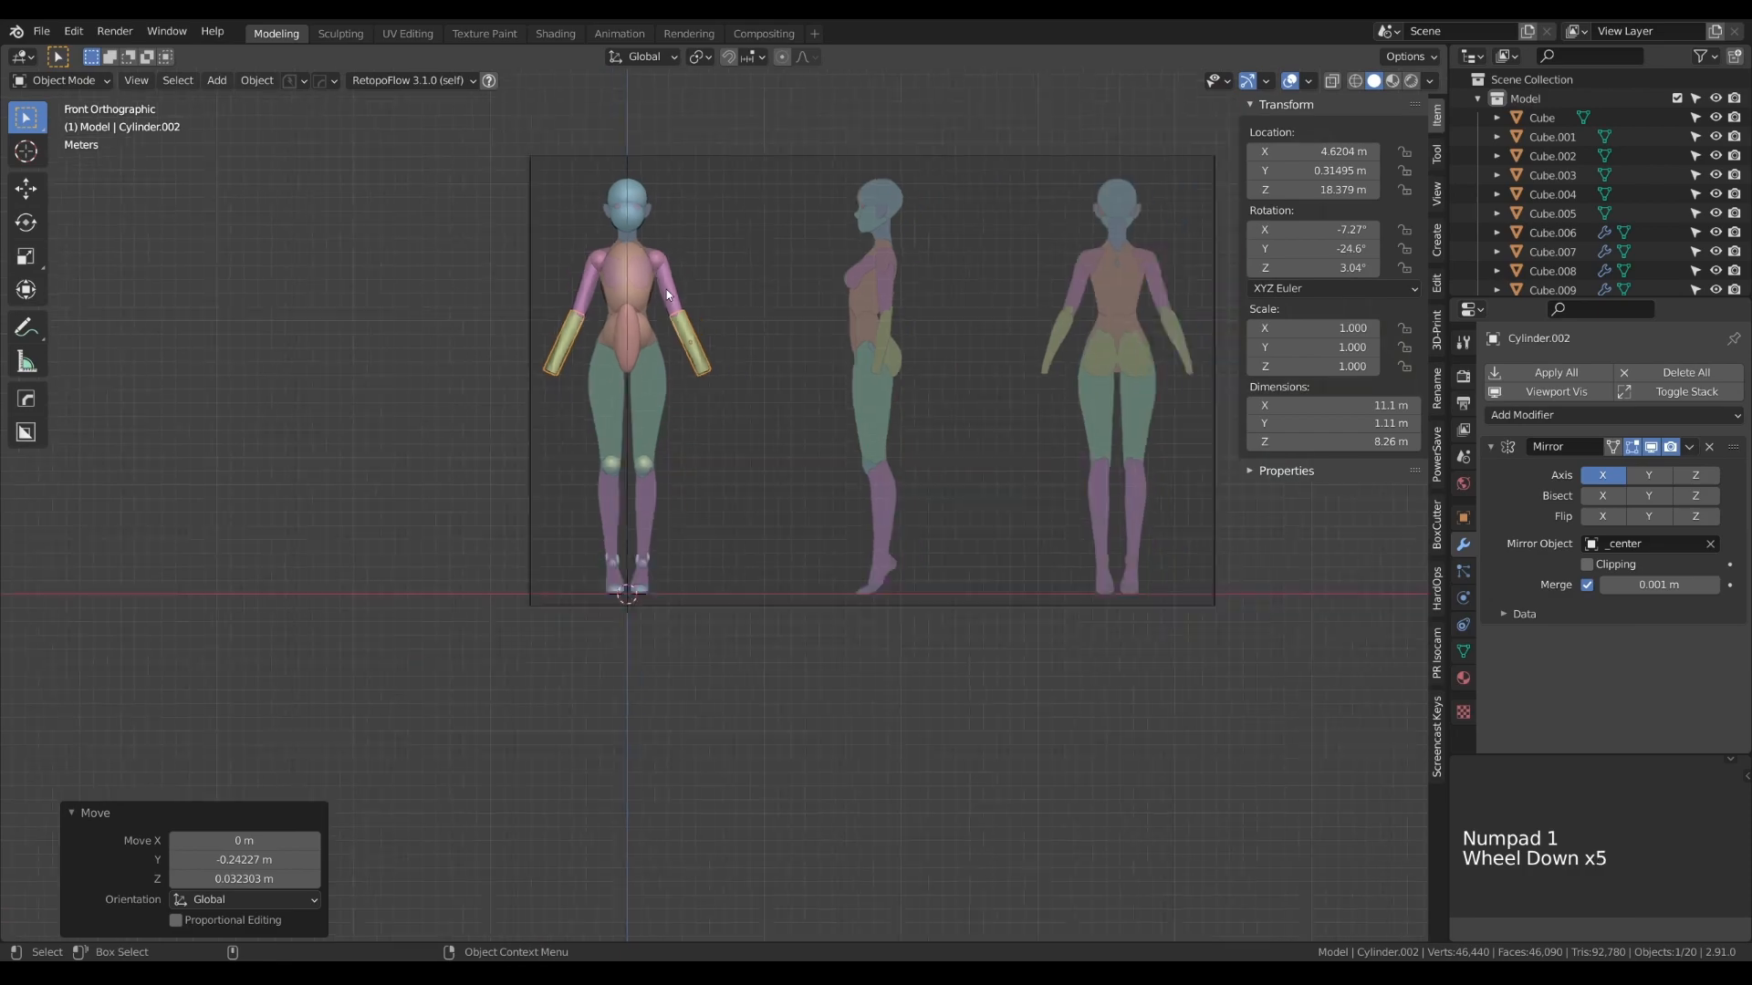
{"action": "left_click", "coordinate": [434, 102]}
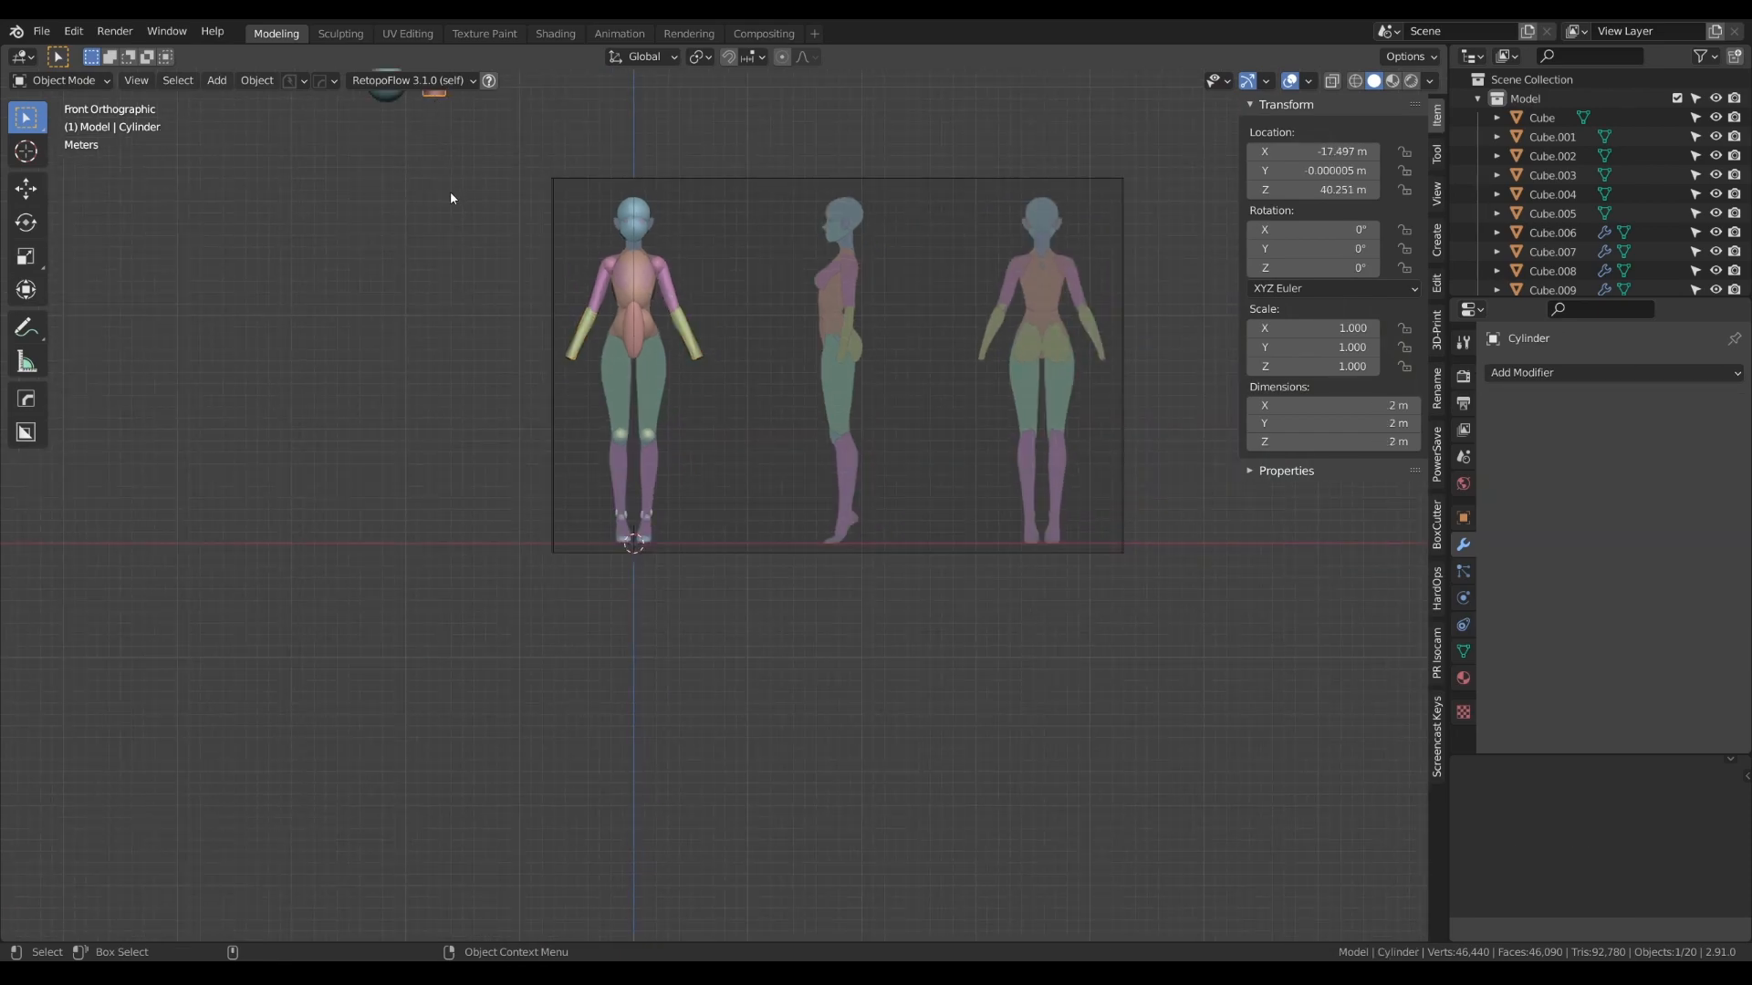
{"action": "key", "text": "shift+d"}
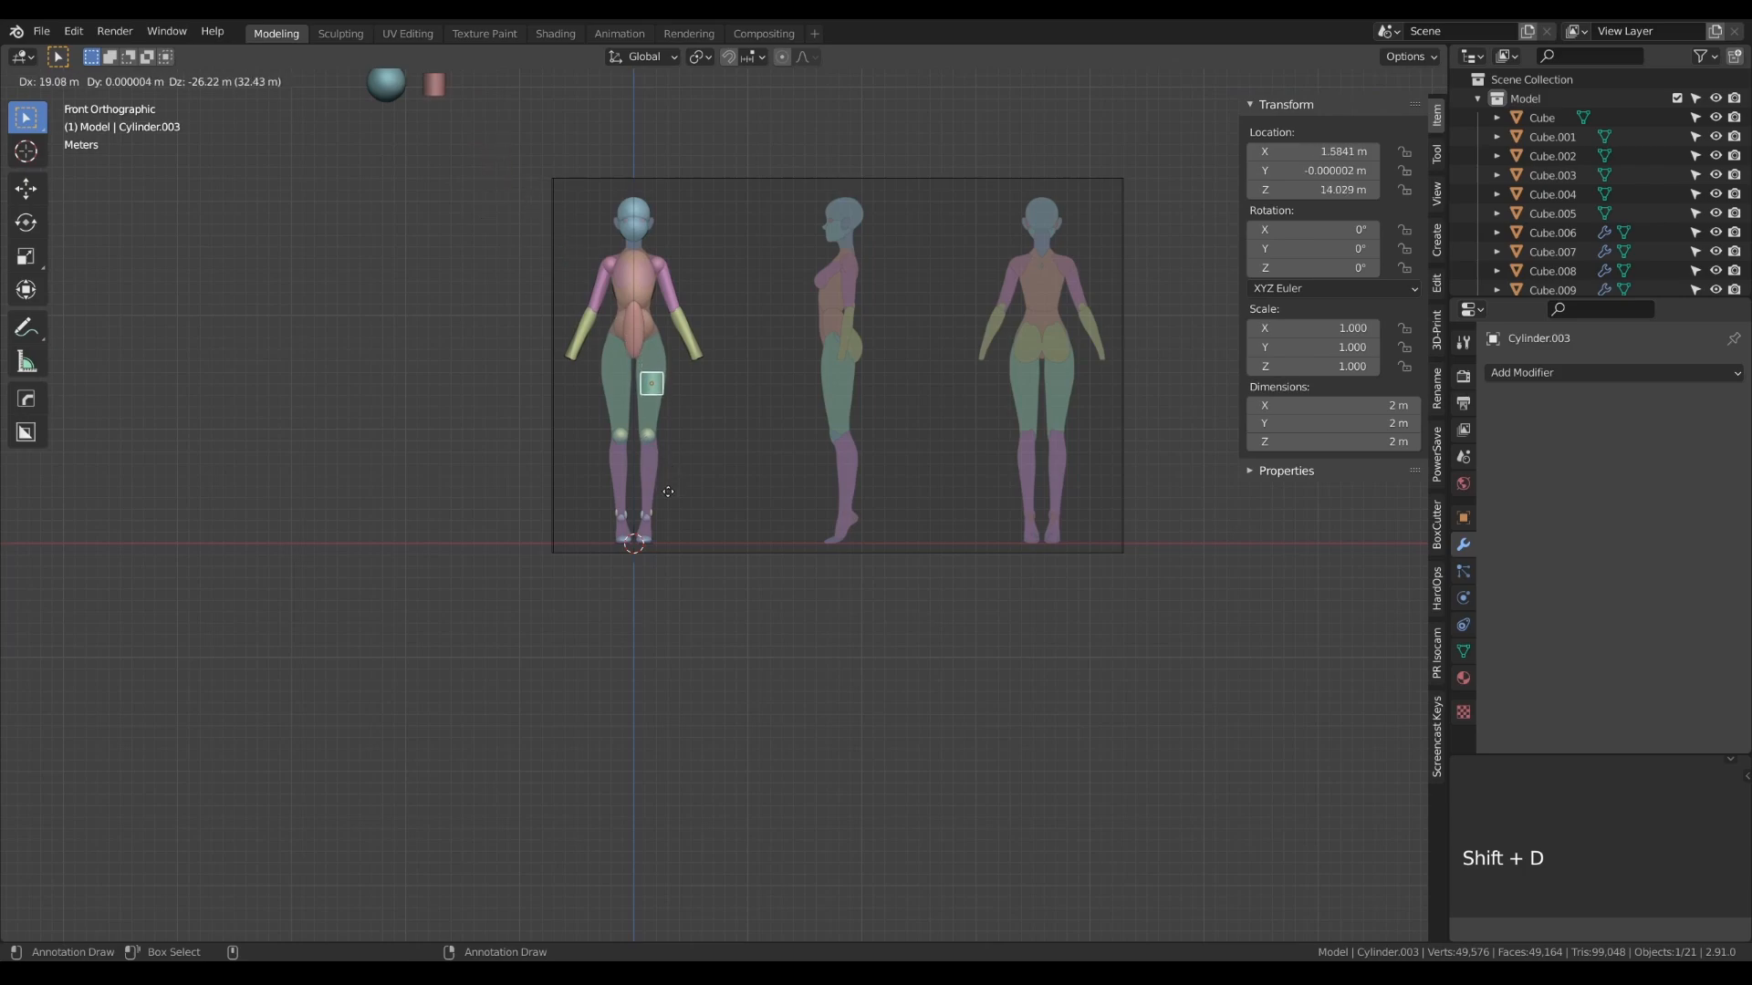
{"action": "left_click", "coordinate": [666, 495]}
- Stretch the thigh cylinder's mesh along Z by about 5.06 to span hip to knee
{"action": "scroll", "coordinate": [666, 478], "scroll_direction": "up", "scroll_amount": 9}
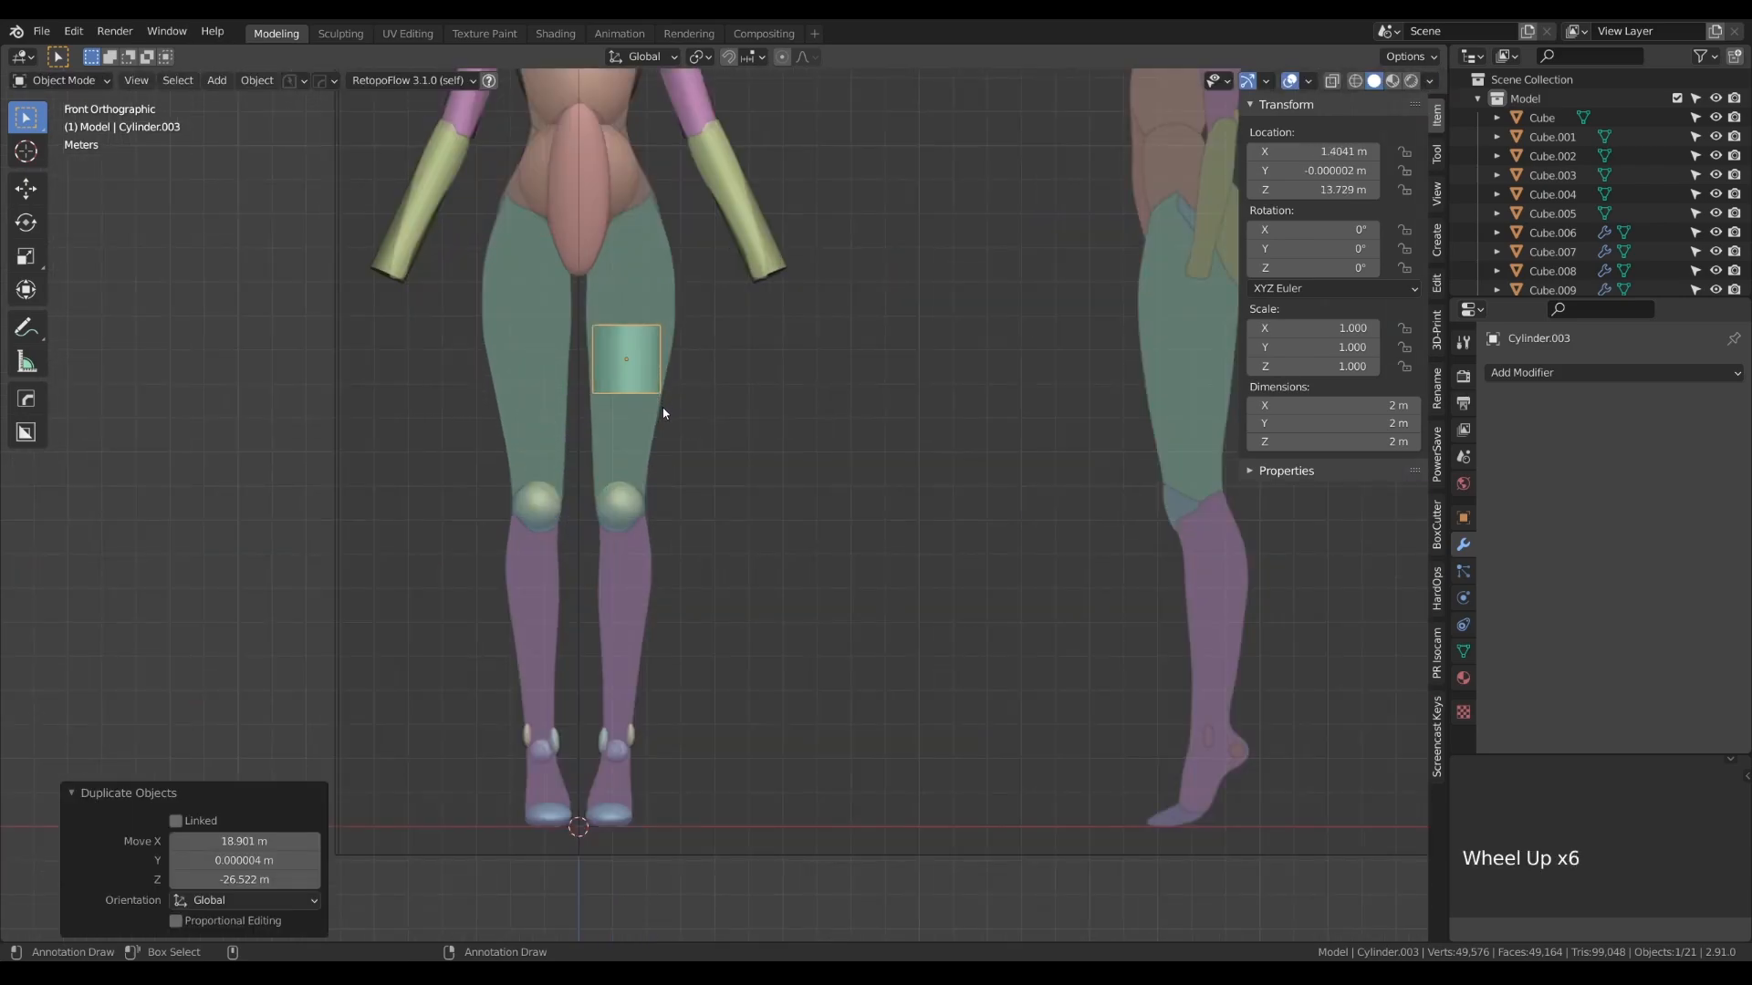
{"action": "right_click_drag", "start_coordinate": [703, 397], "coordinate": [790, 531], "text": "alt"}
{"action": "key", "text": "Tab"}
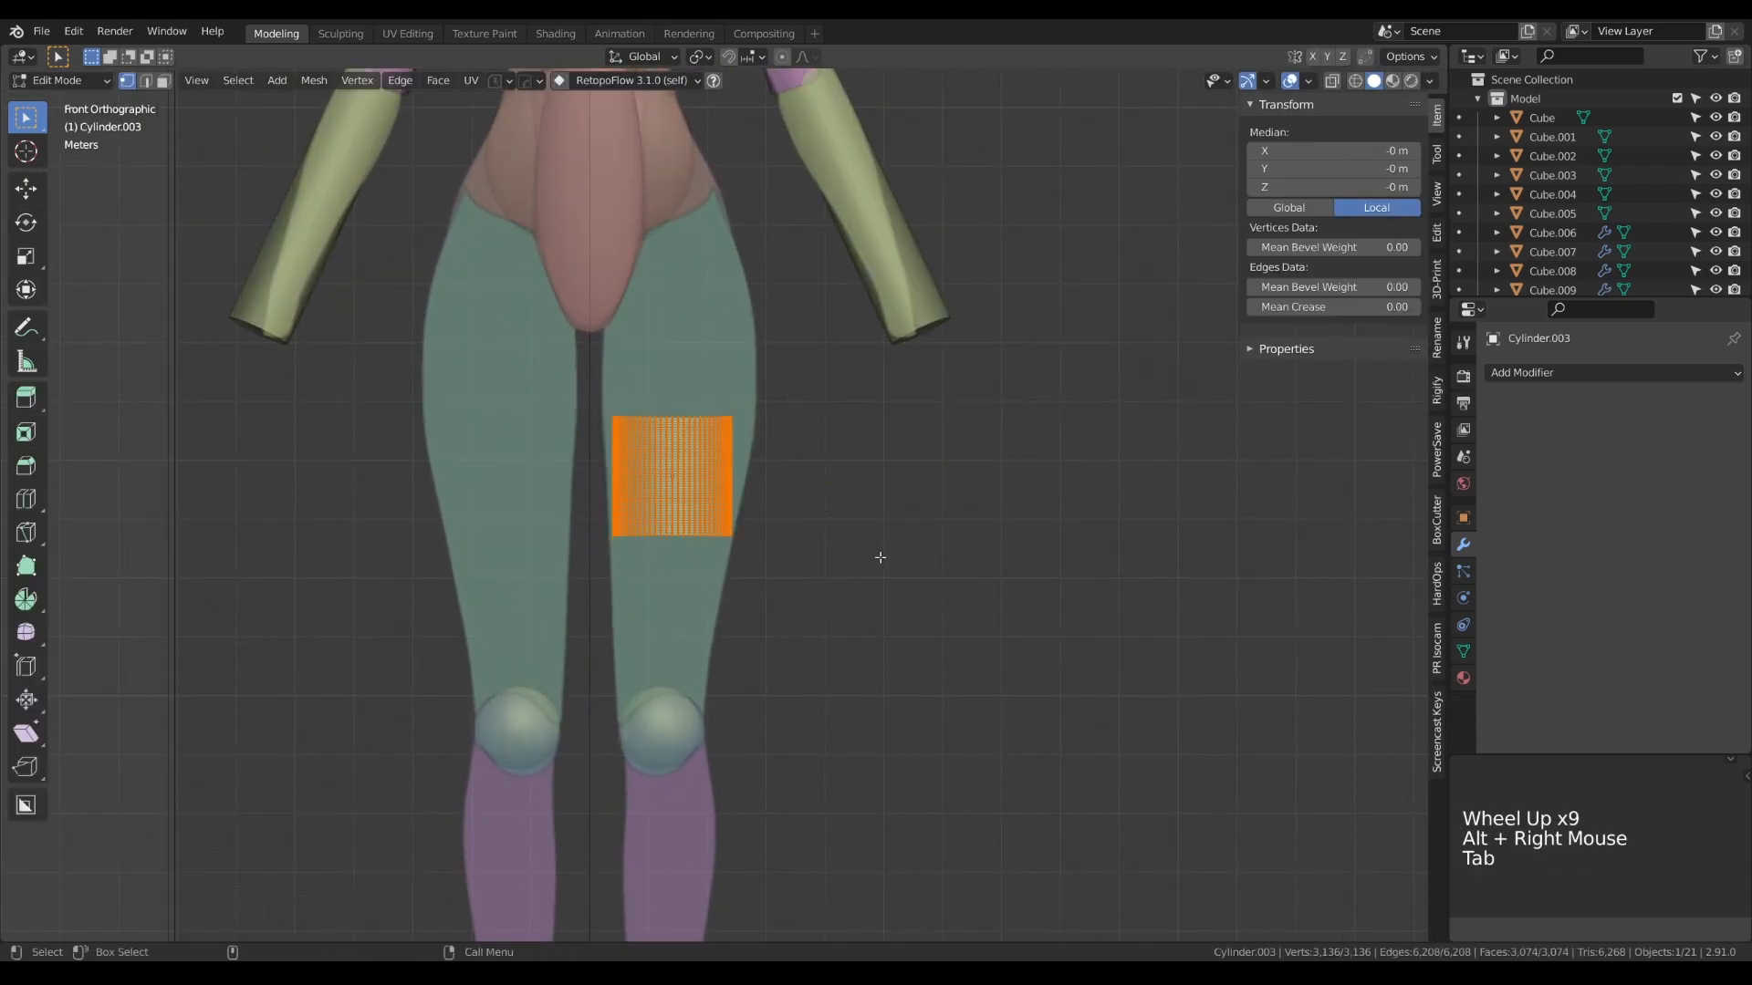
{"action": "key", "text": "s"}
{"action": "key", "text": "z"}
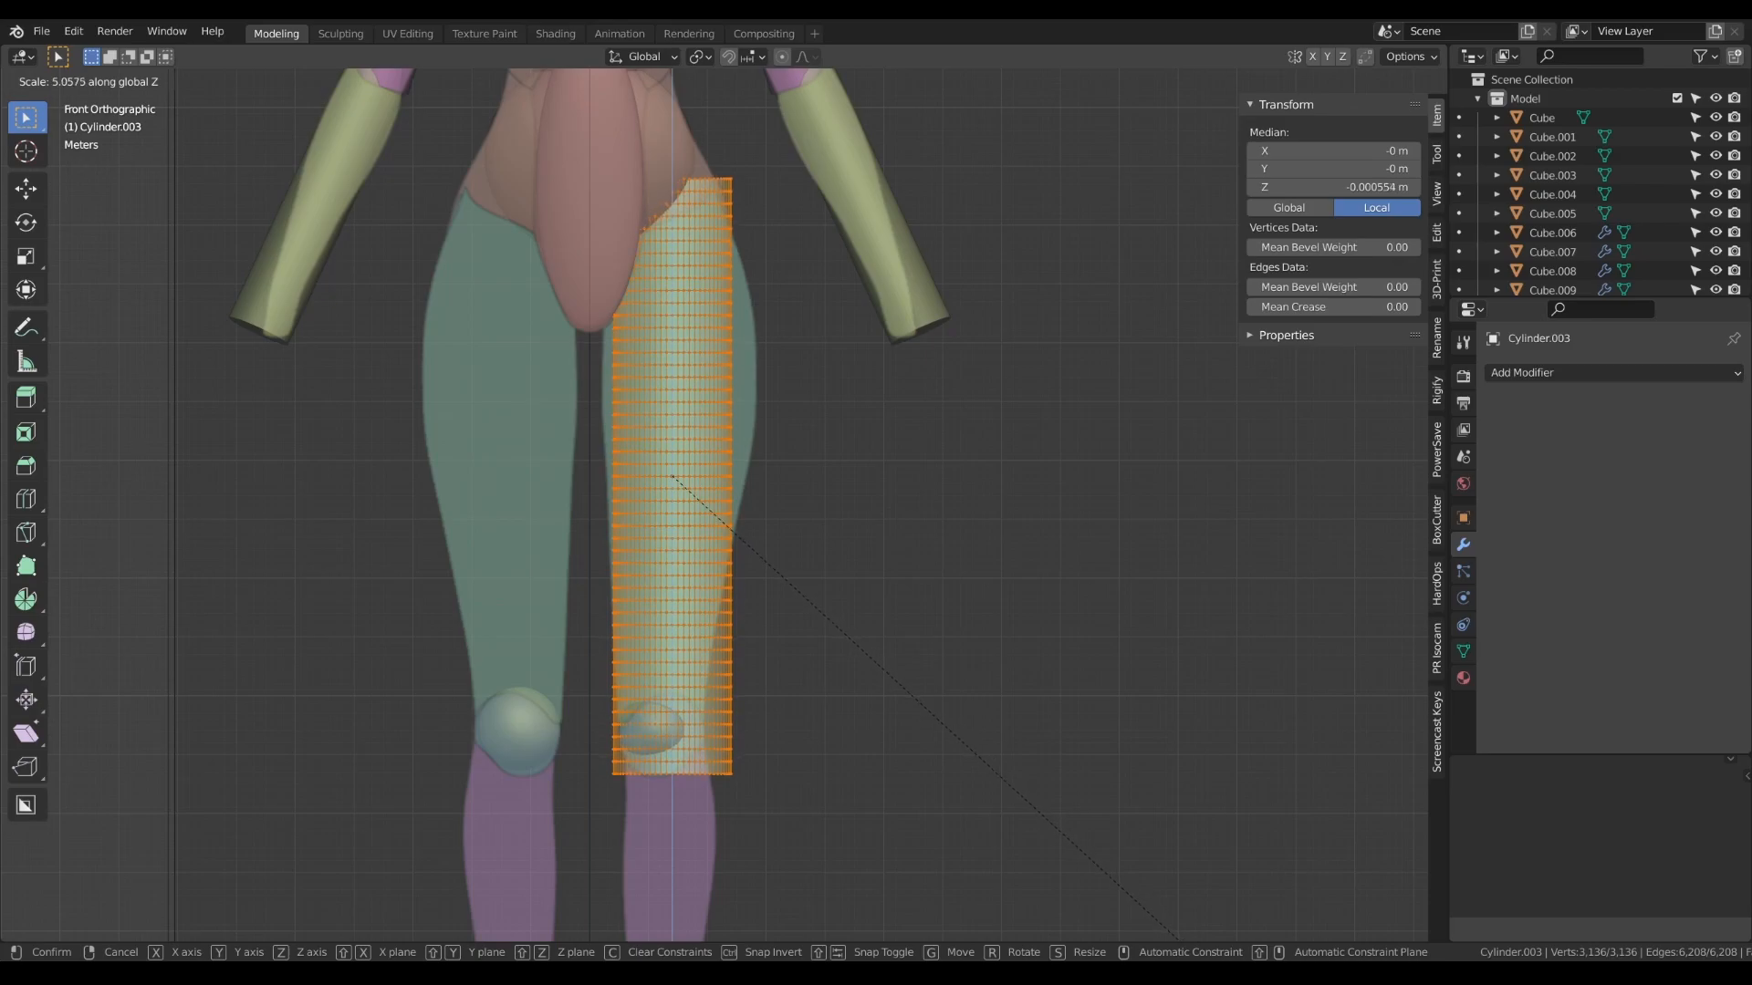
{"action": "key", "text": "Return"}
{"action": "key", "text": "Tab"}
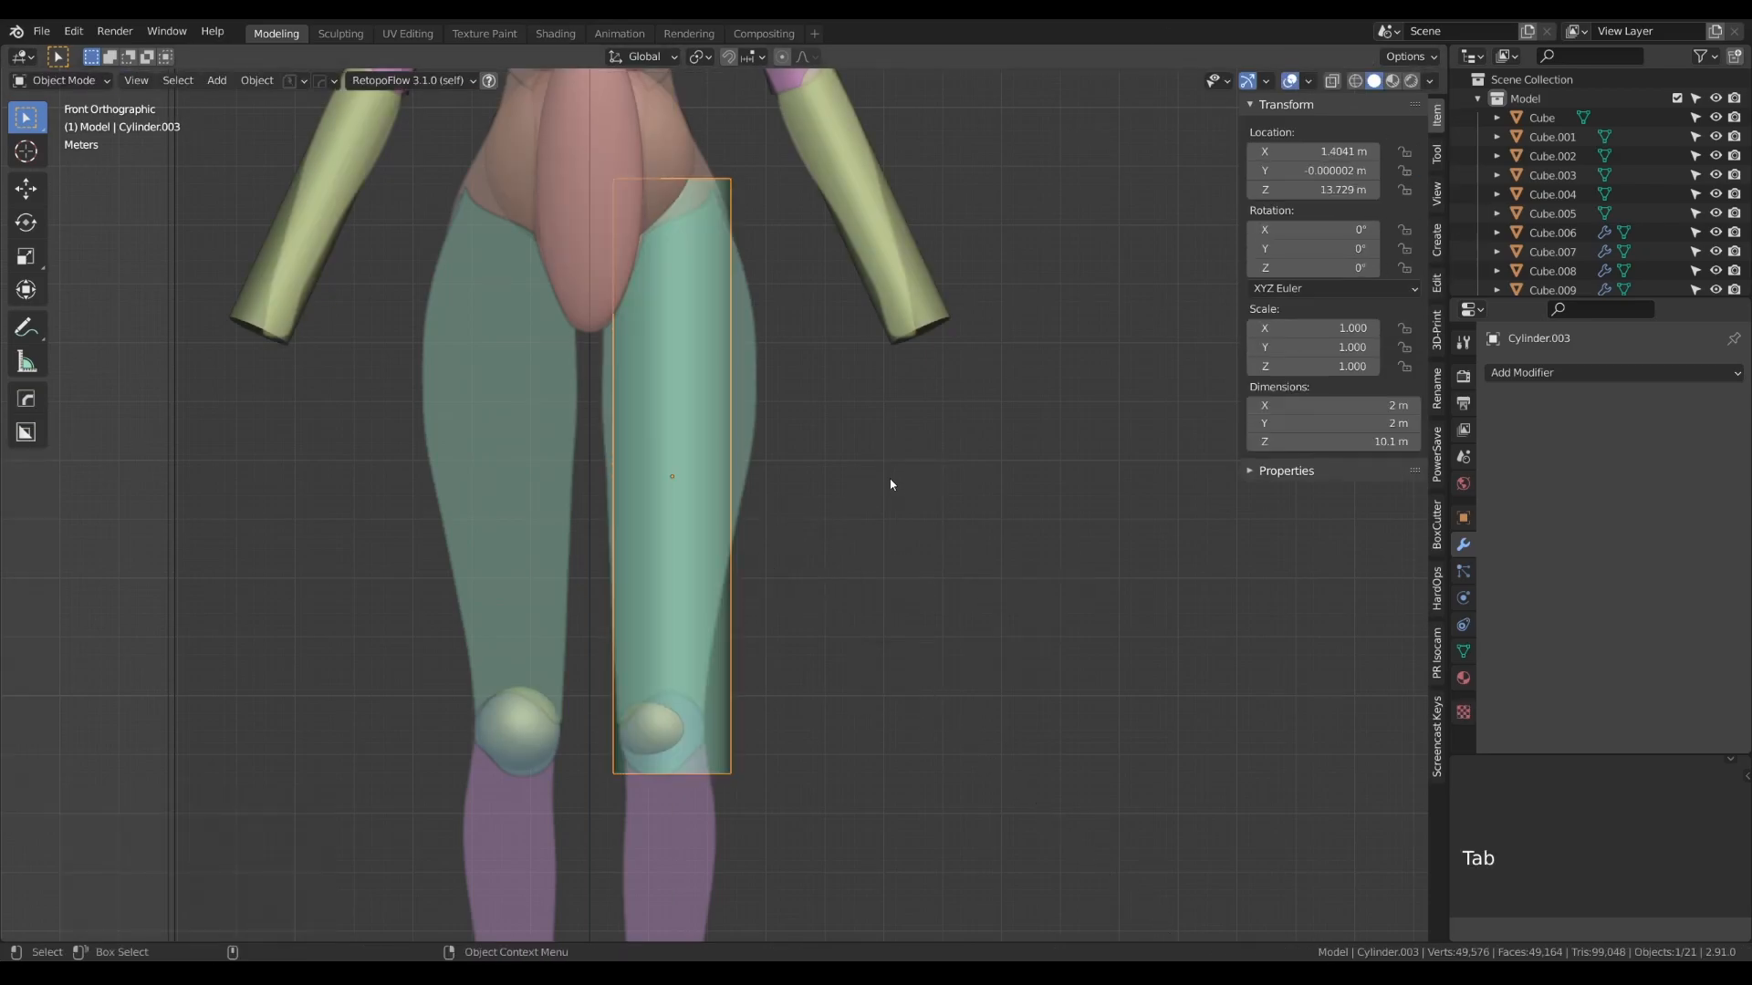
- Fit the thigh cylinder in the front view: raise it about 0.63 m, rotate it about 2.6° and shift it about 0.07 m on X
{"action": "key", "text": "g"}
{"action": "key", "text": "z"}
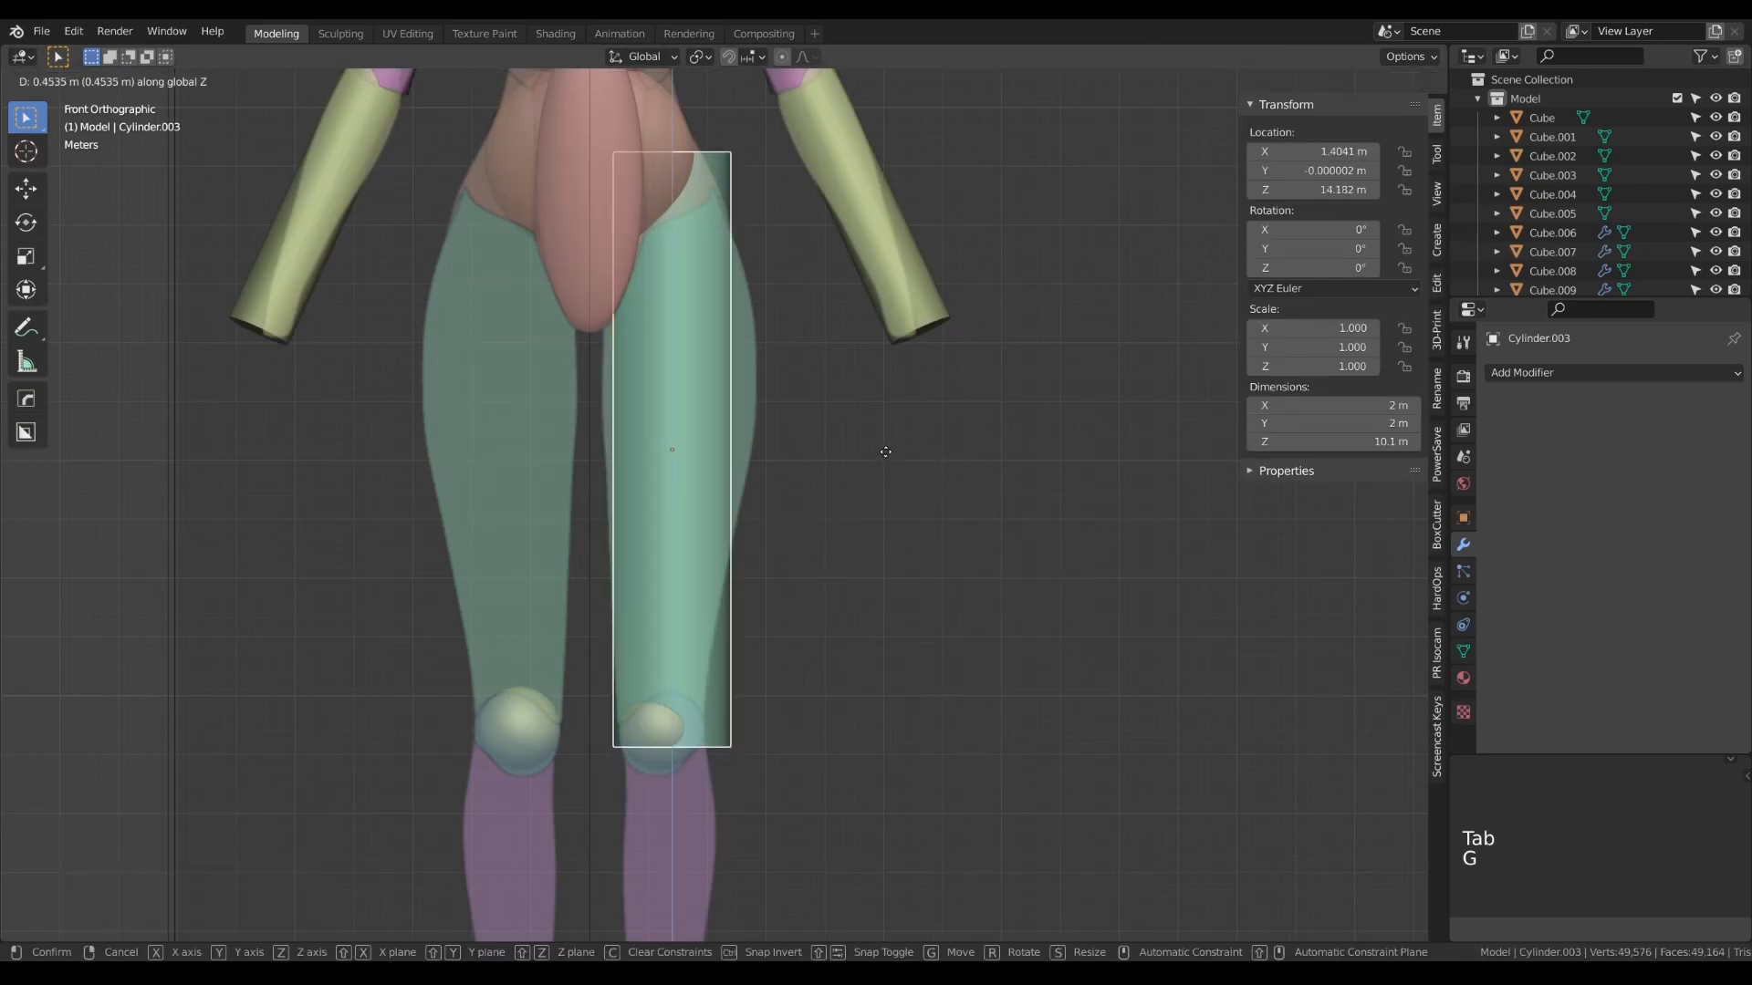
{"action": "left_click", "coordinate": [819, 506]}
{"action": "key", "text": "r"}
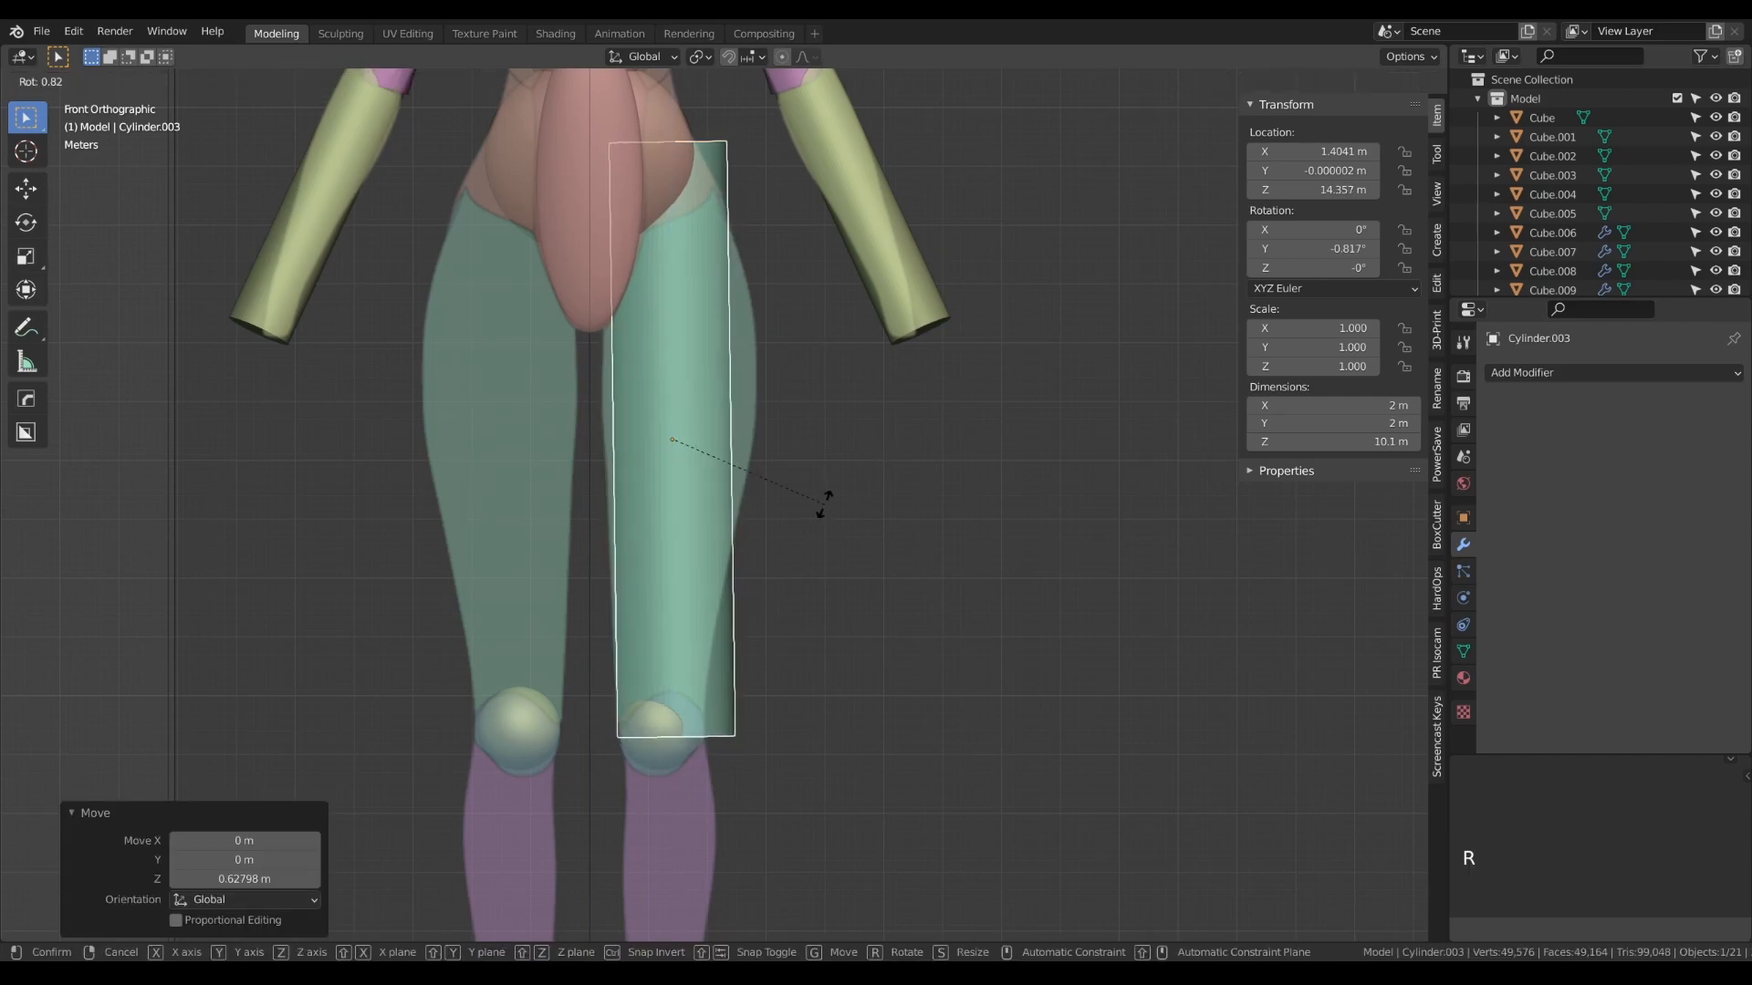
{"action": "left_click", "coordinate": [831, 502]}
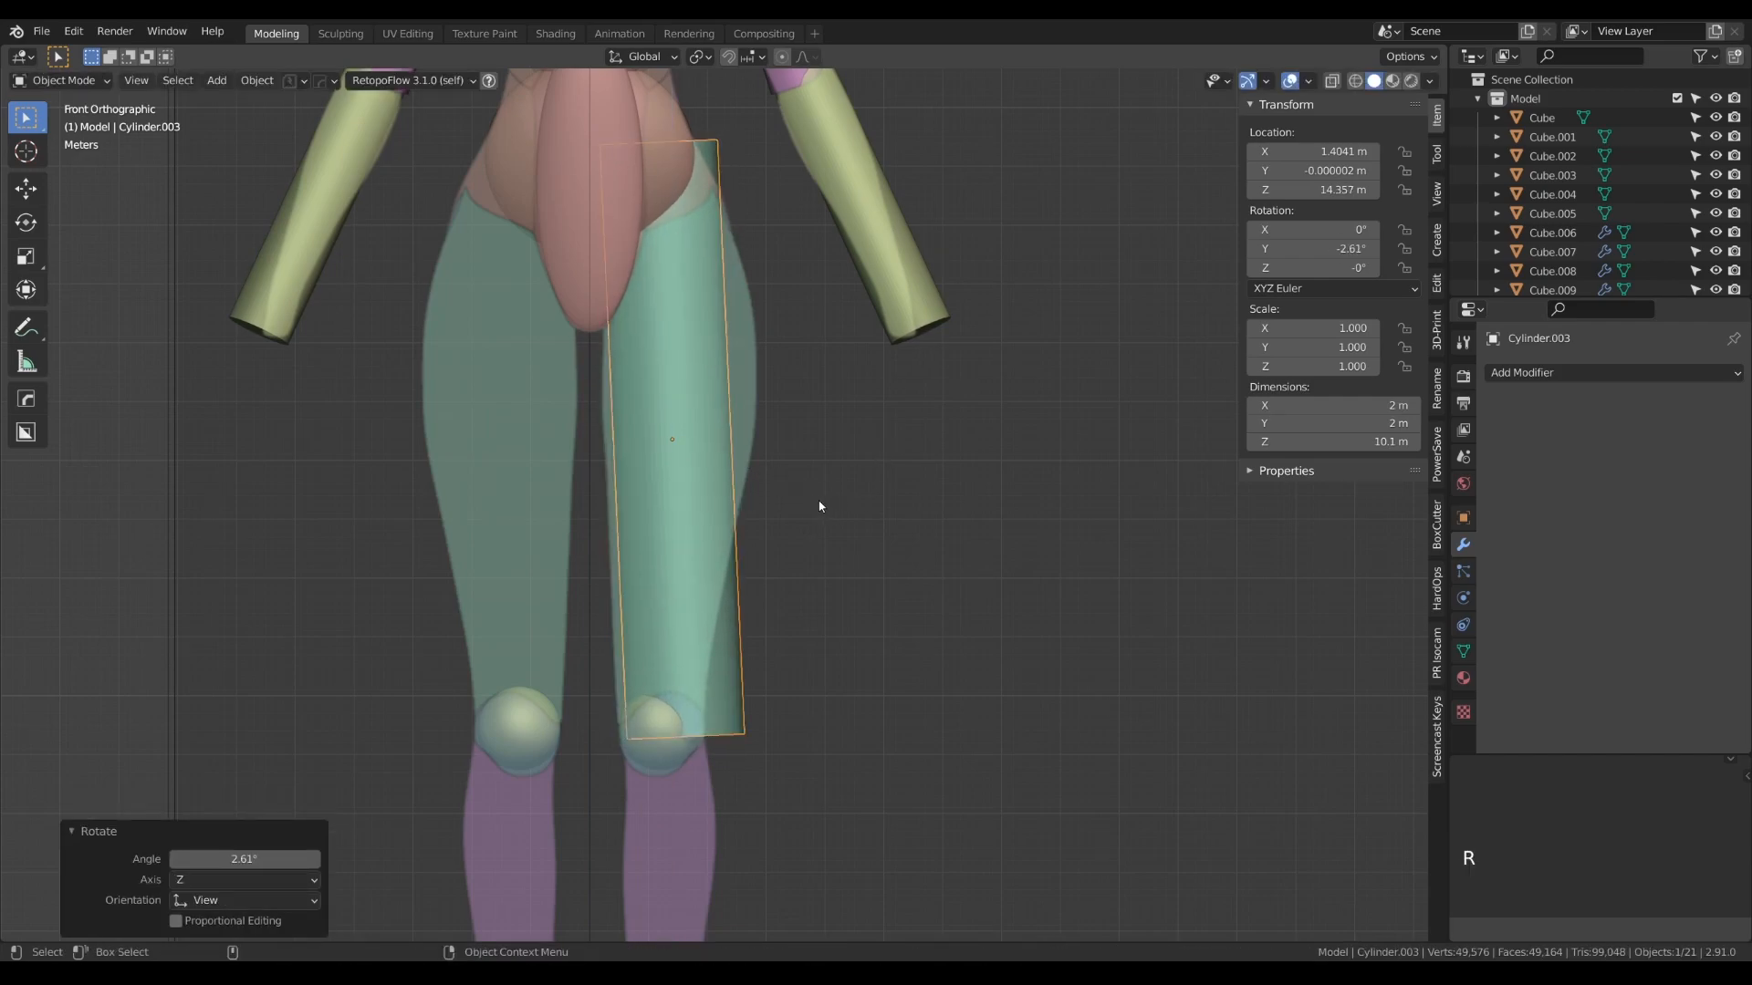
{"action": "key", "text": "g"}
{"action": "left_click", "coordinate": [823, 501]}
- Thicken the thigh cylinder's mesh by about 1.35 on local X and Y, leaving its length out of the scaling
{"action": "key", "text": "Tab"}
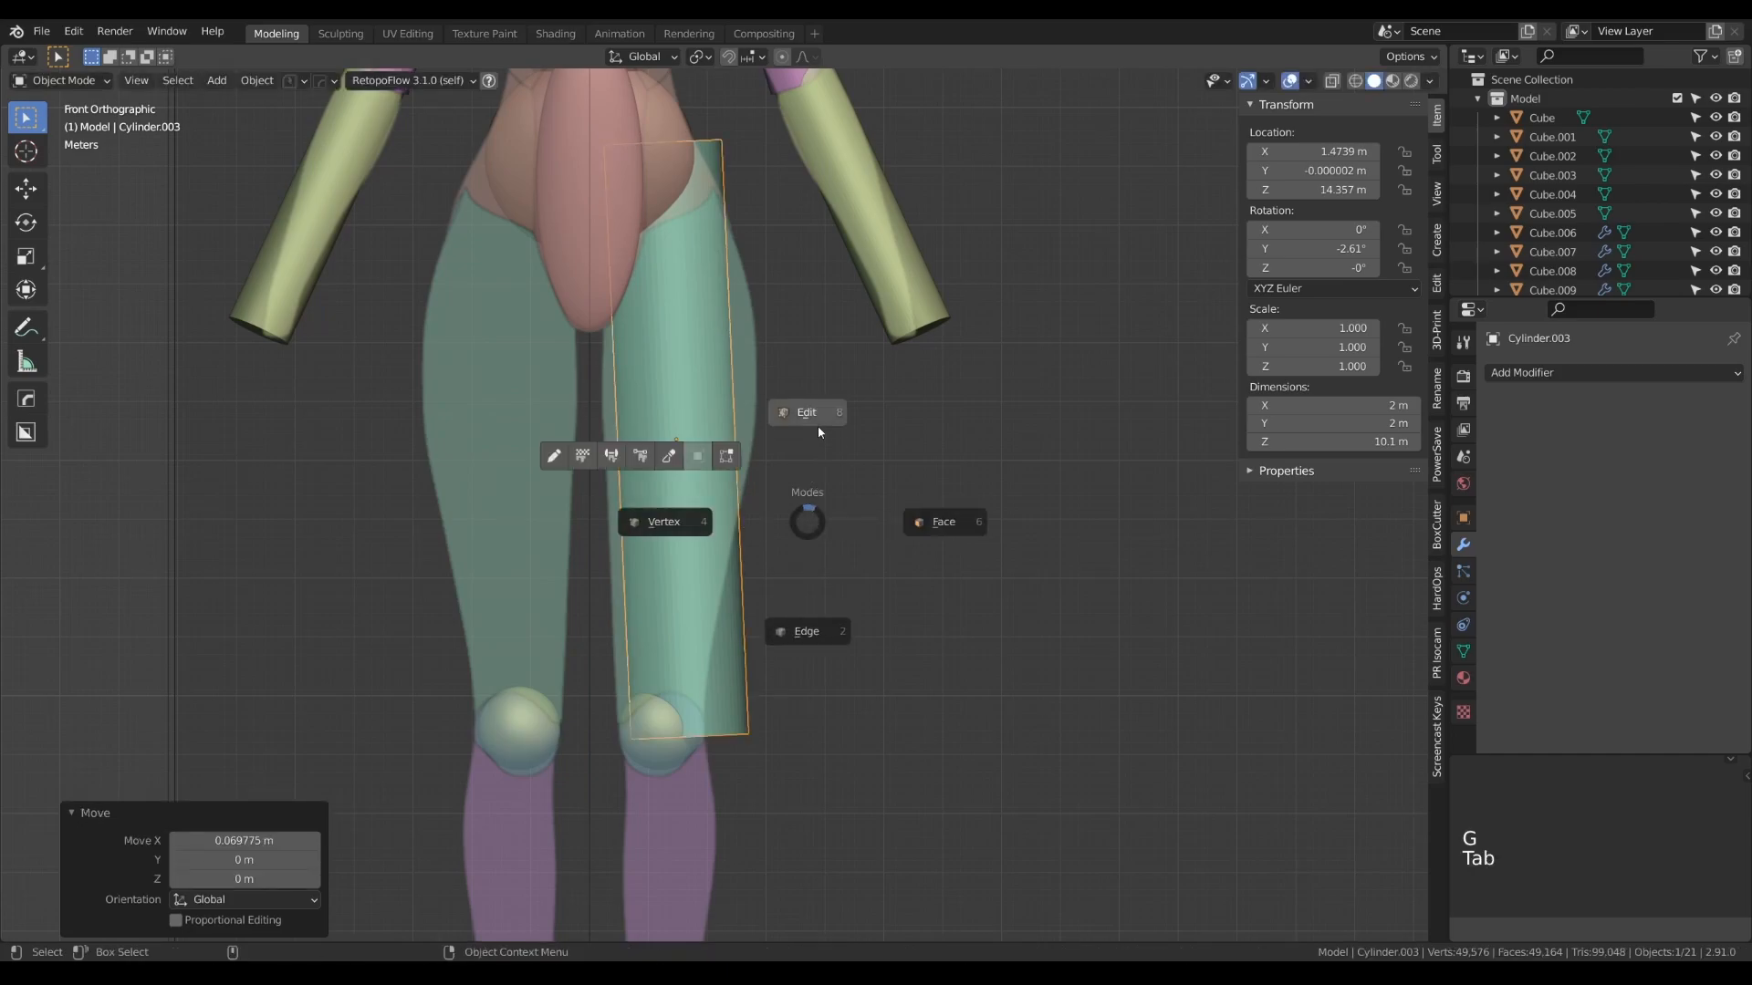
{"action": "left_click", "coordinate": [820, 432]}
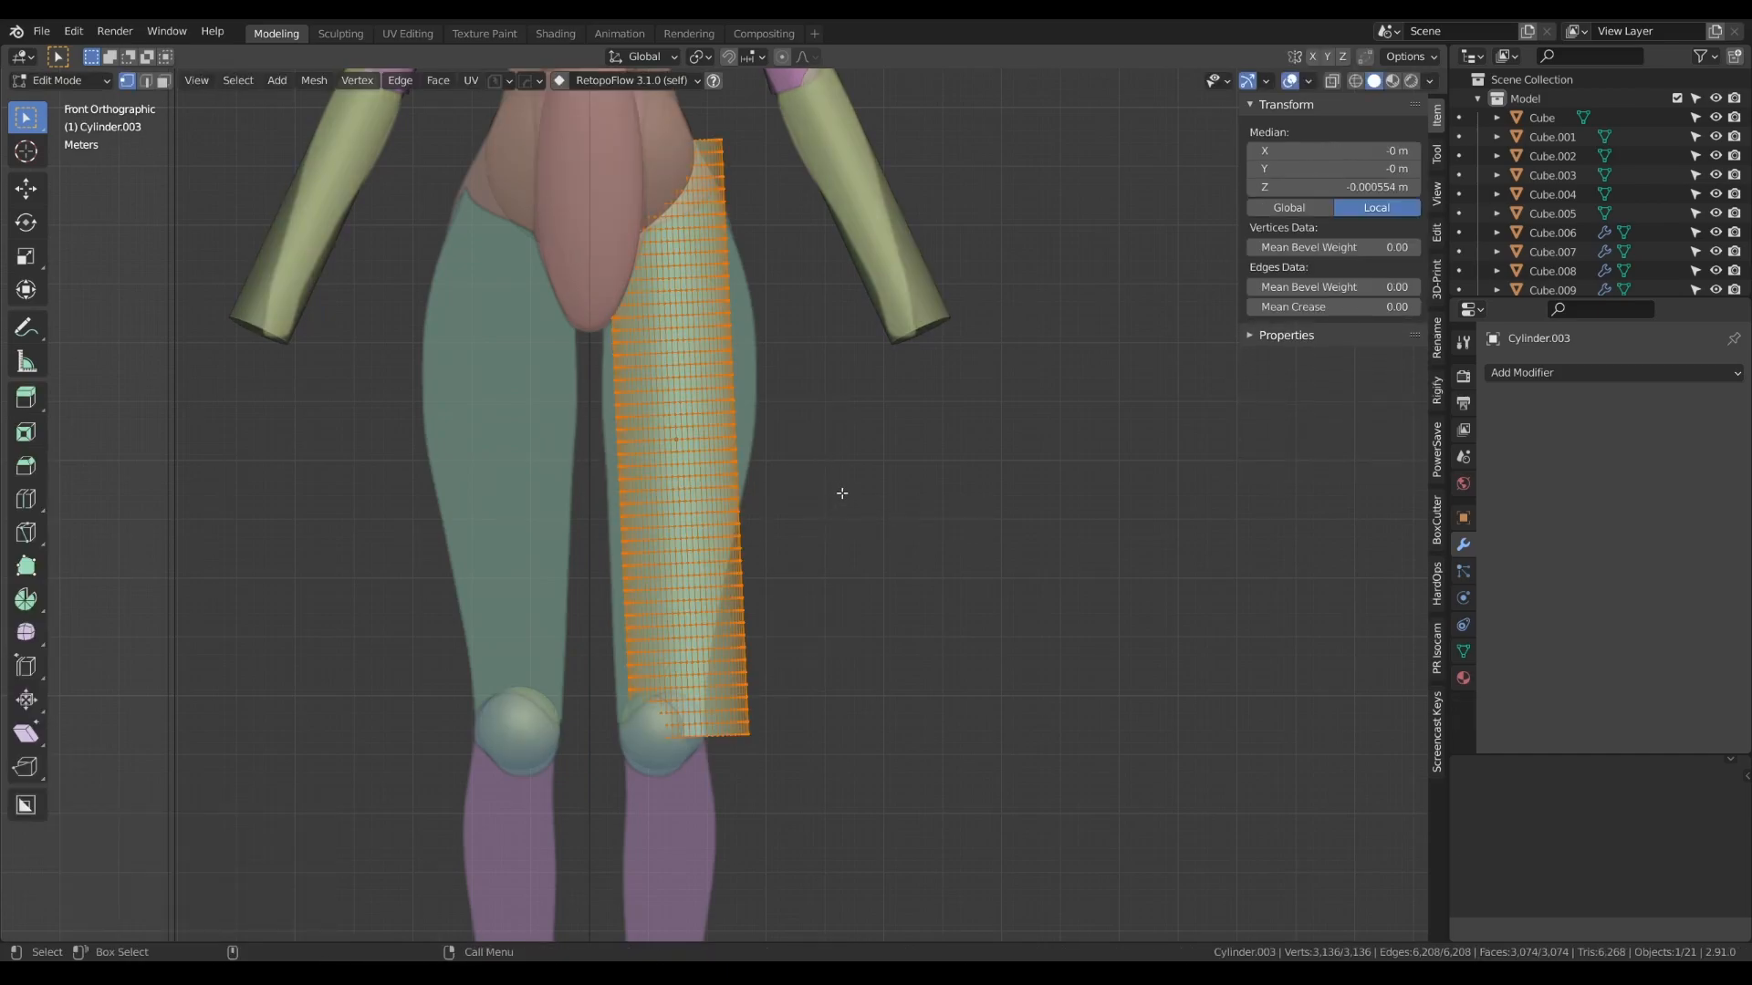
{"action": "key", "text": "s"}
{"action": "key", "text": "shift+z"}
{"action": "key", "text": "shift+z"}
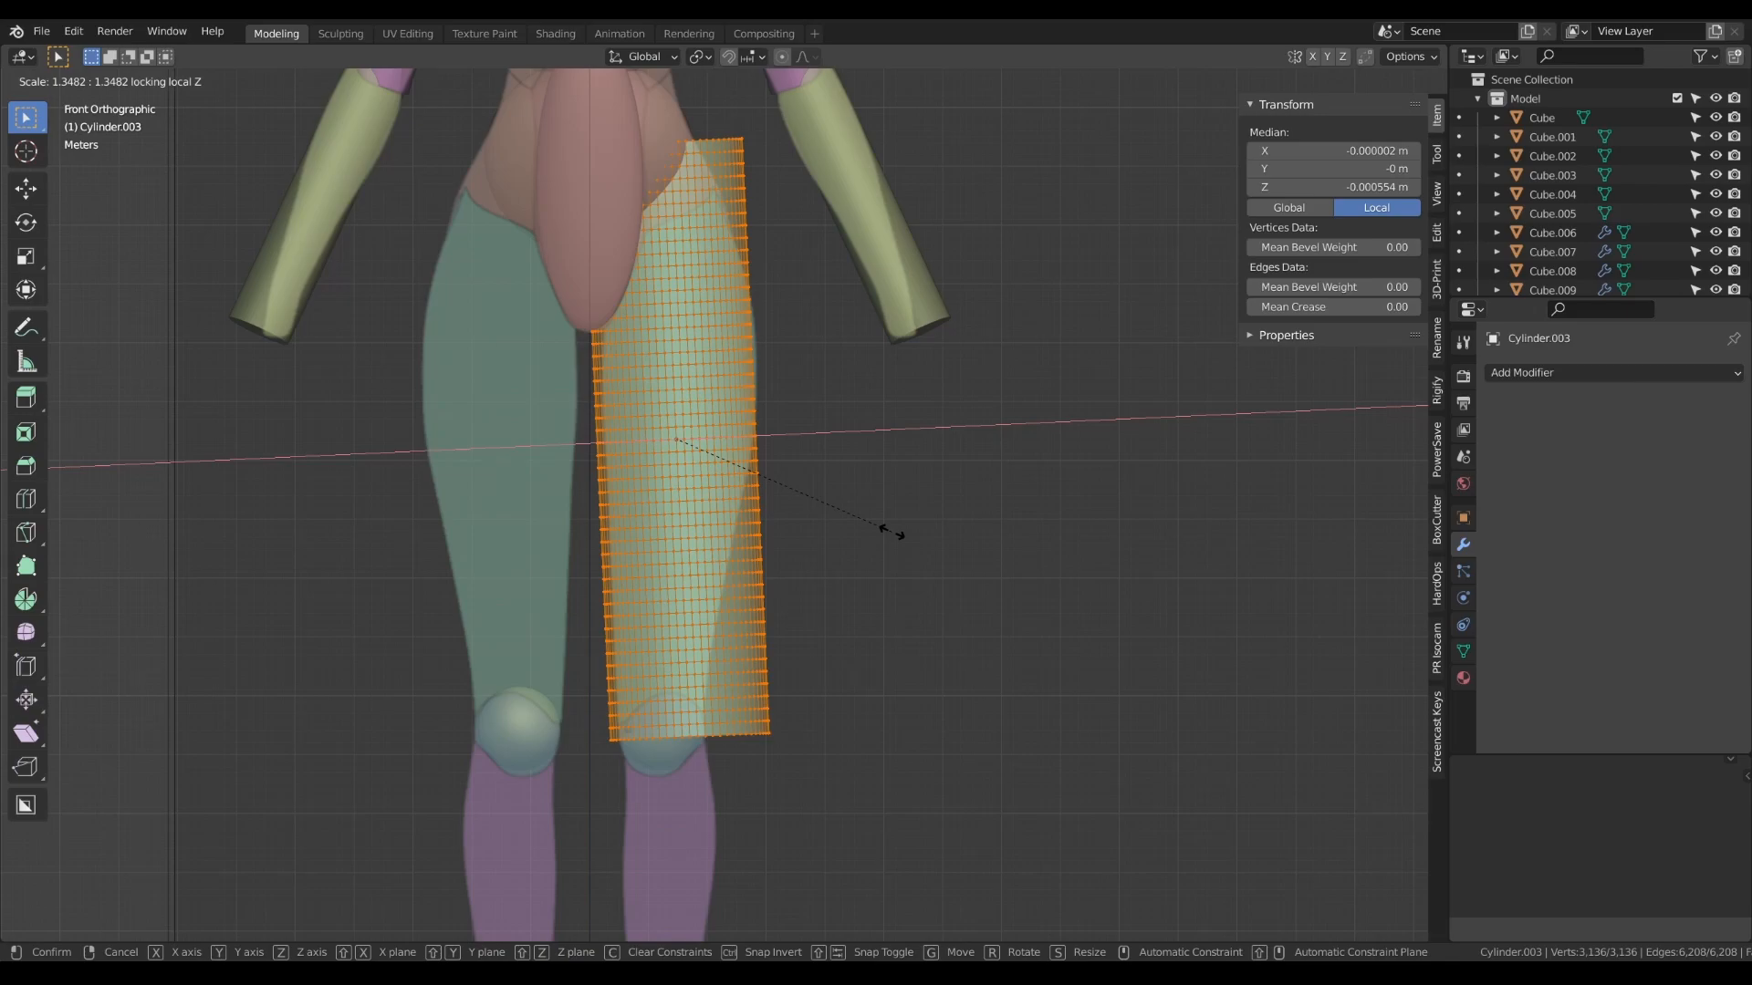
{"action": "left_click", "coordinate": [891, 534]}
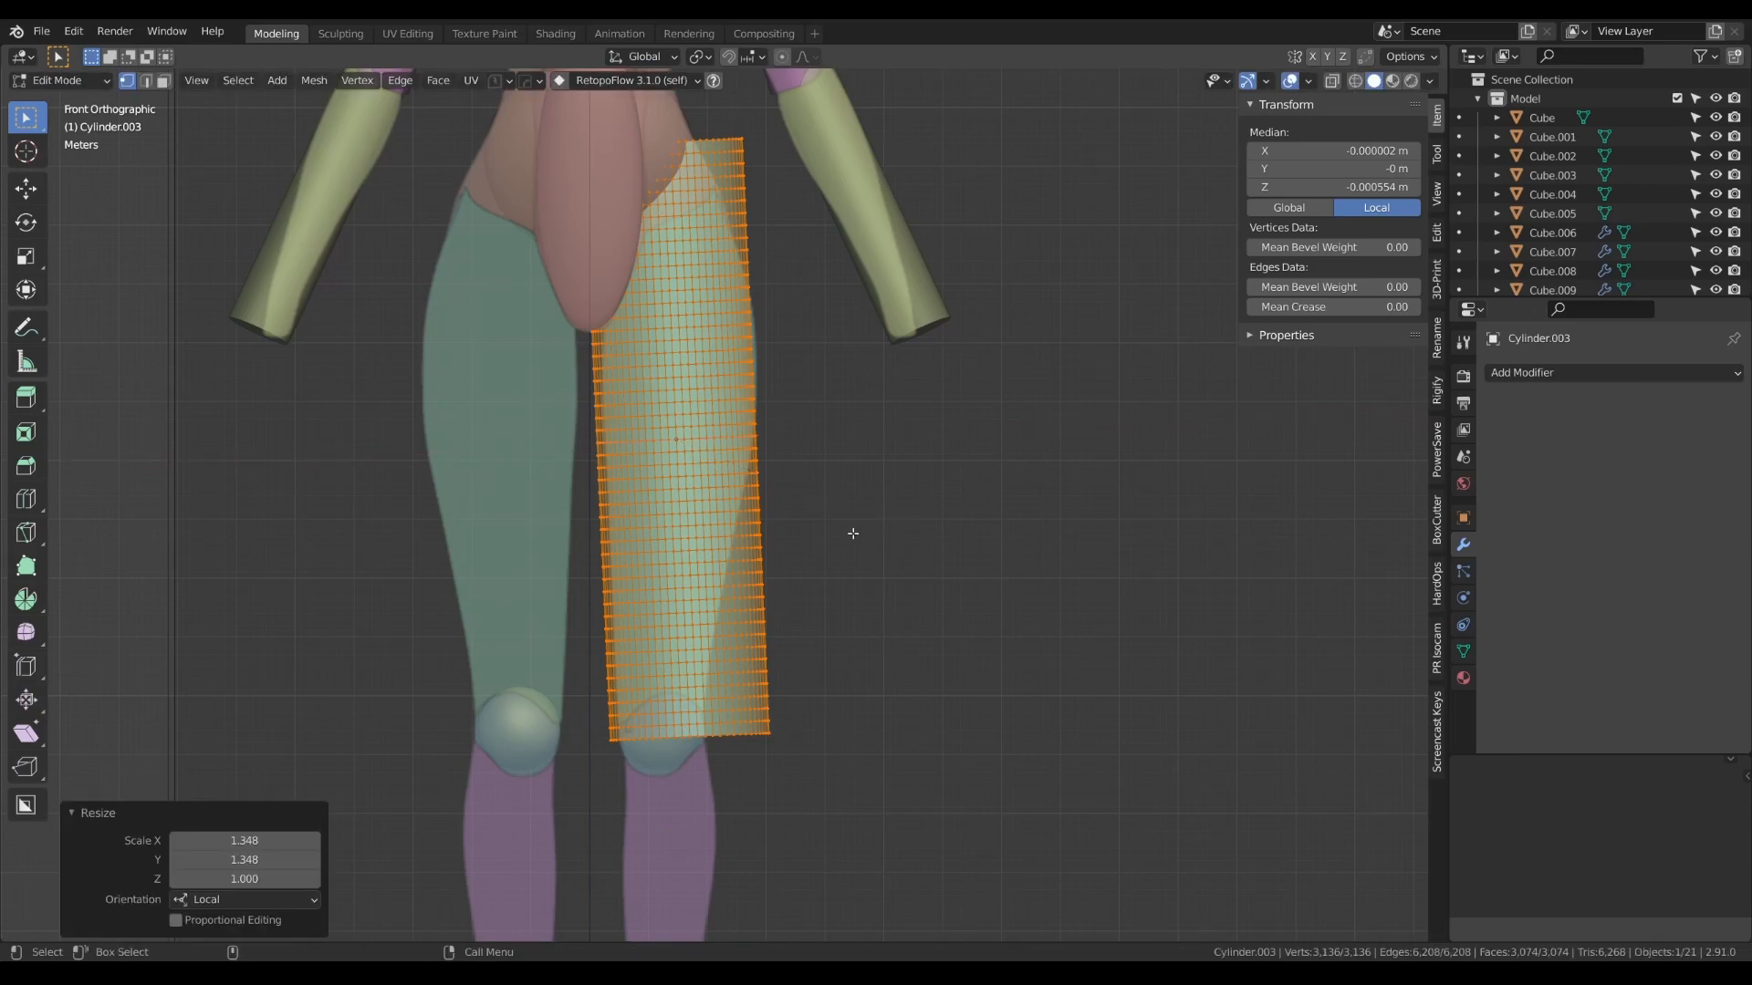
{"action": "key", "text": "Tab"}
- Move the thigh cylinder about -0.41 m along Y in the side view to centre it on the thigh reference
{"action": "key", "text": "KP_3"}
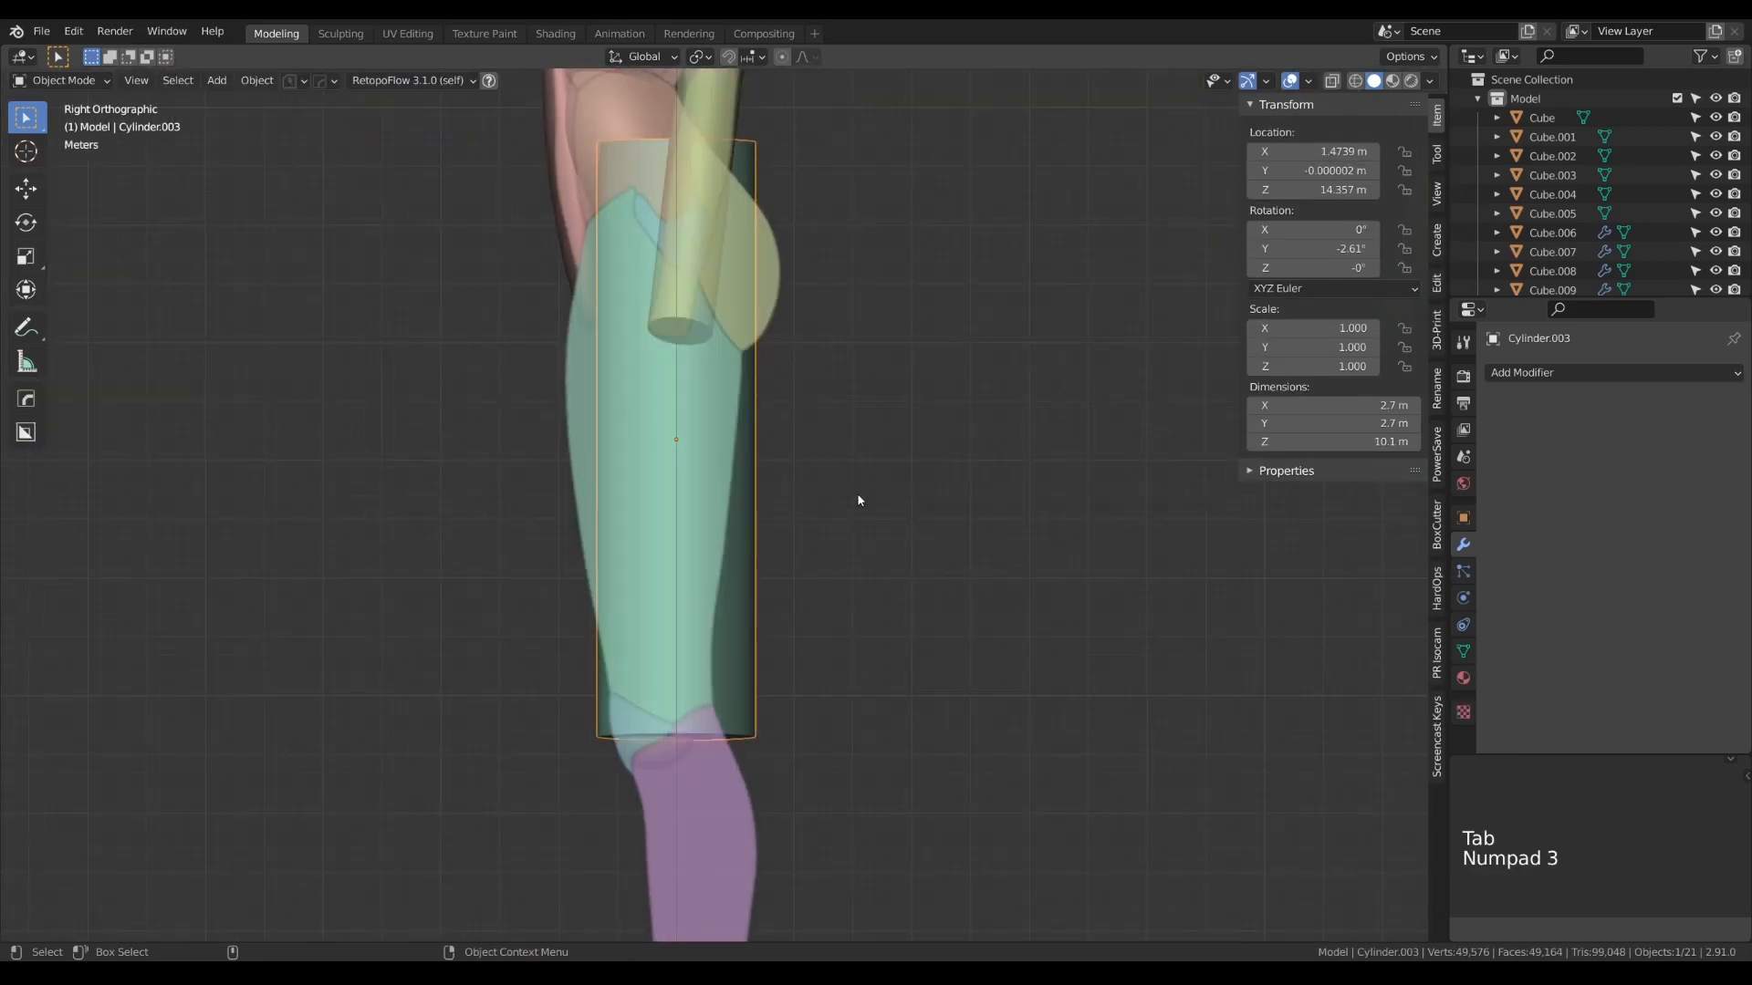
{"action": "key", "text": "g"}
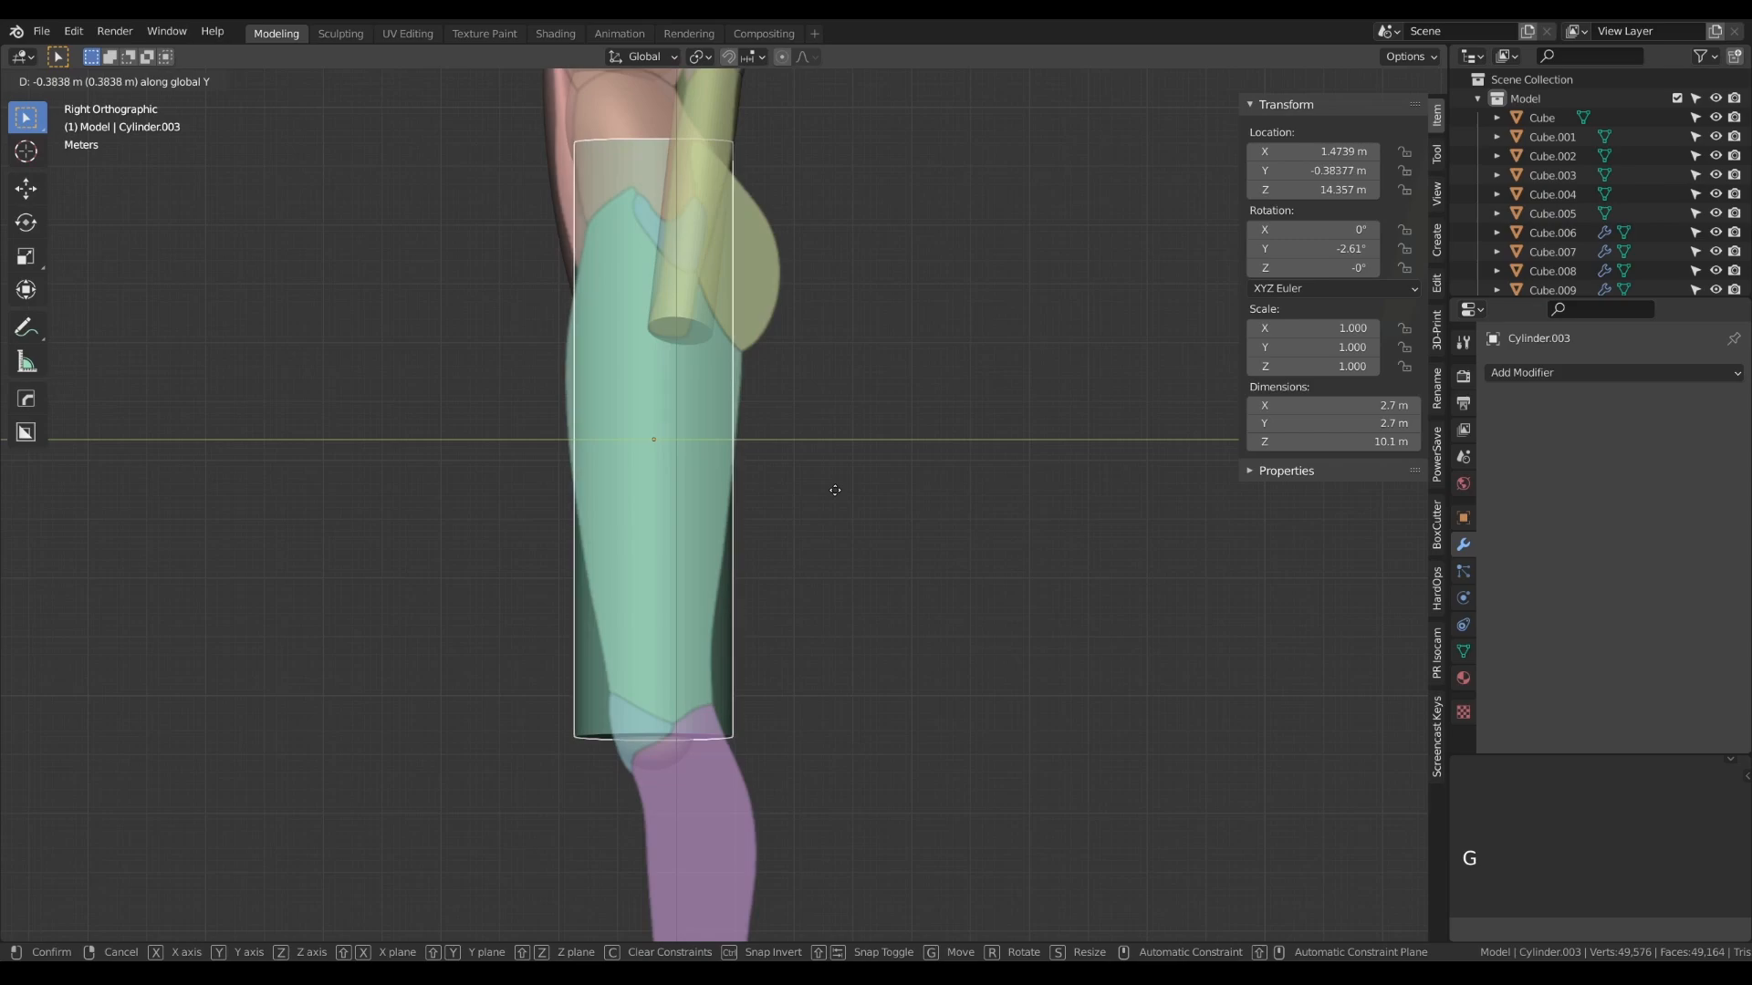
{"action": "left_click", "coordinate": [834, 496]}
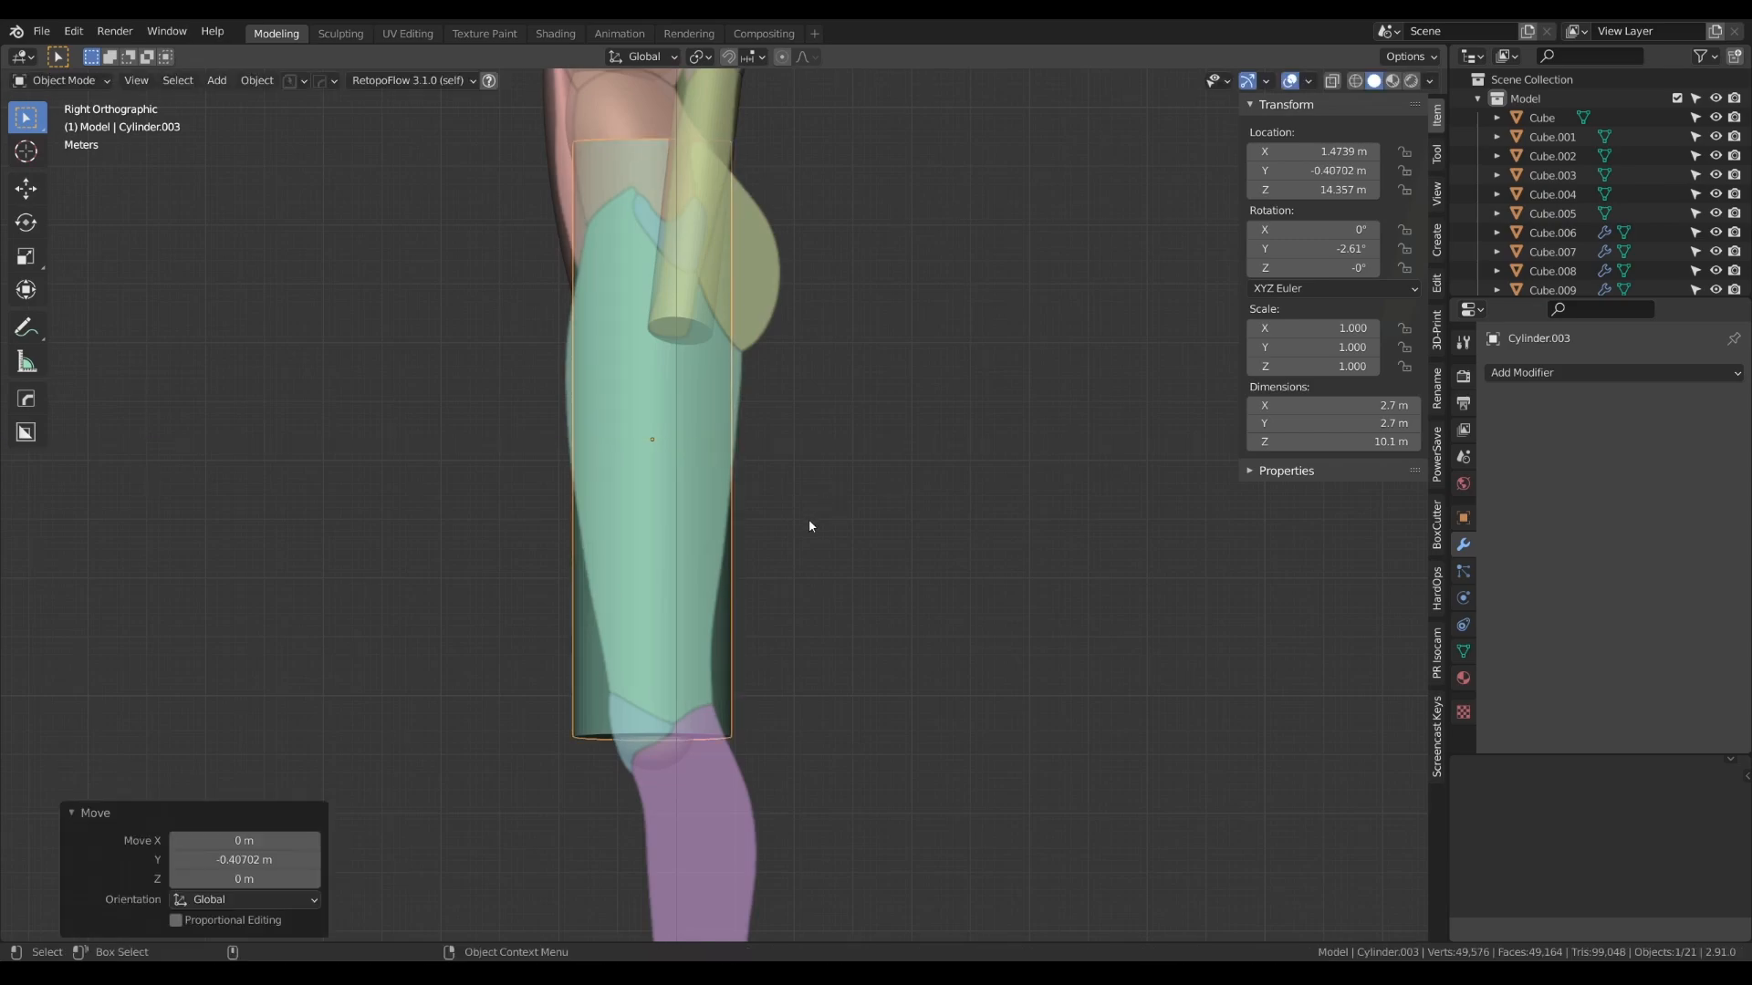
{"action": "key", "text": "Tab"}
{"action": "key", "text": "Tab"}
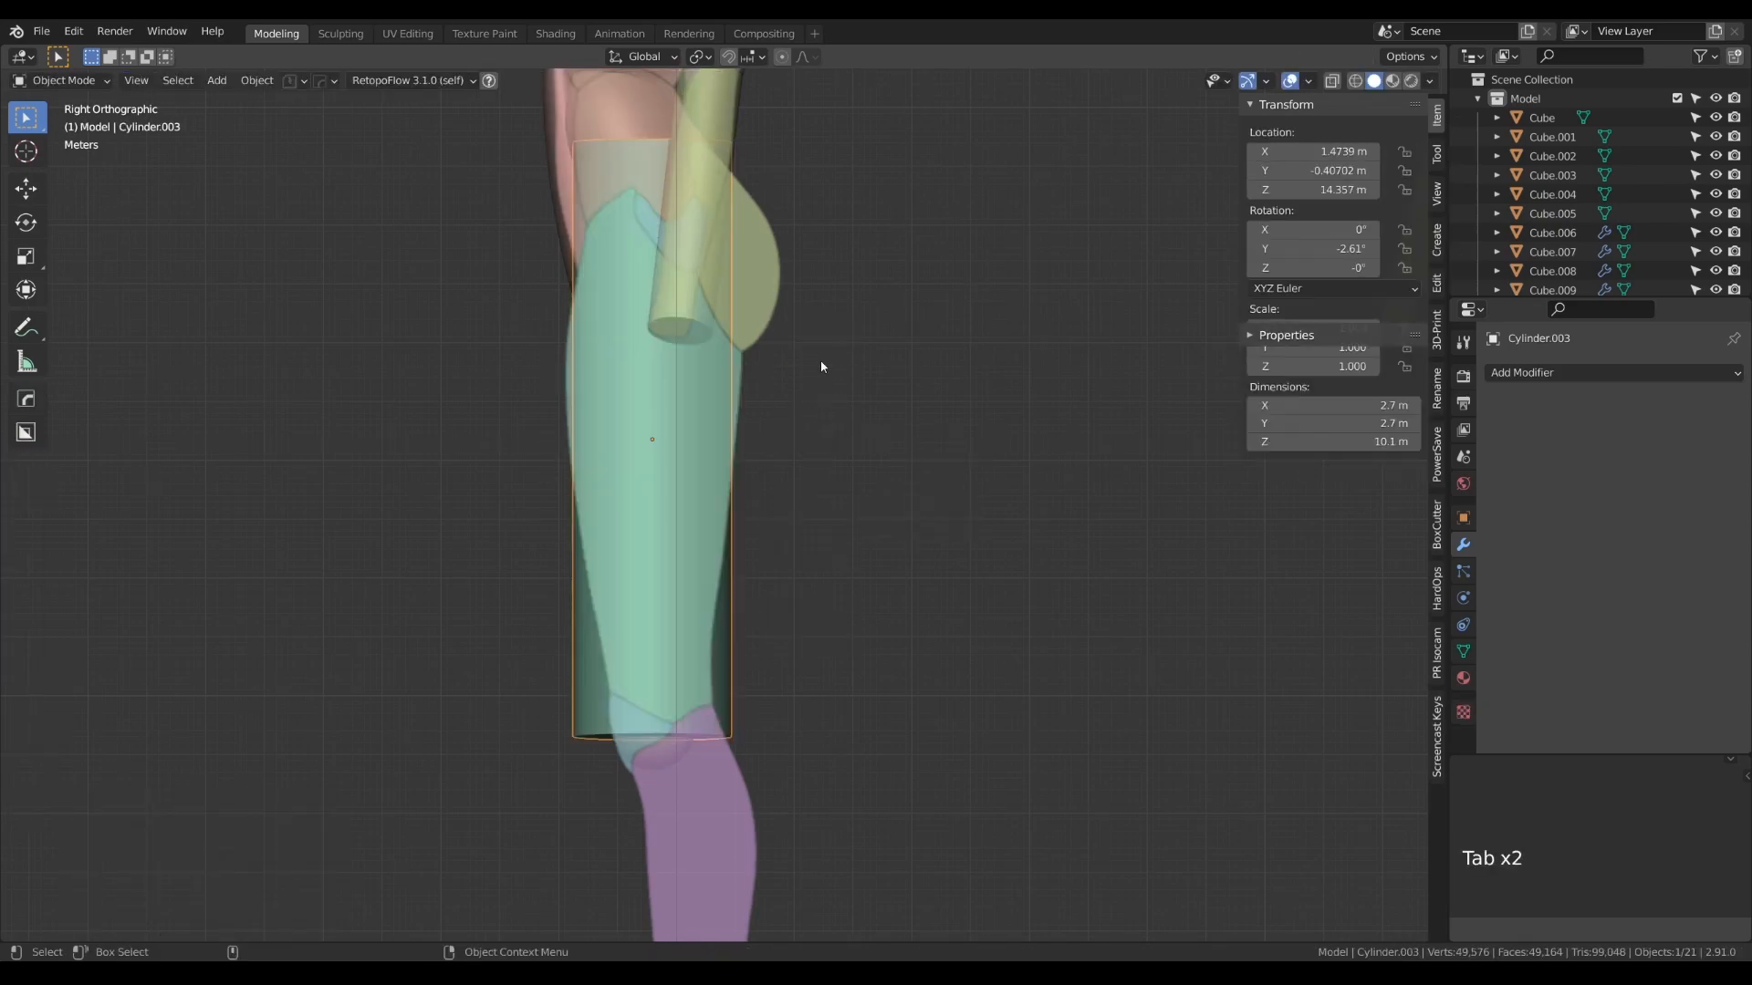
- Add a Mirror modifier to the thigh cylinder with _center as the mirror object
{"action": "key", "text": "KP_1"}
{"action": "left_click", "coordinate": [1551, 372]}
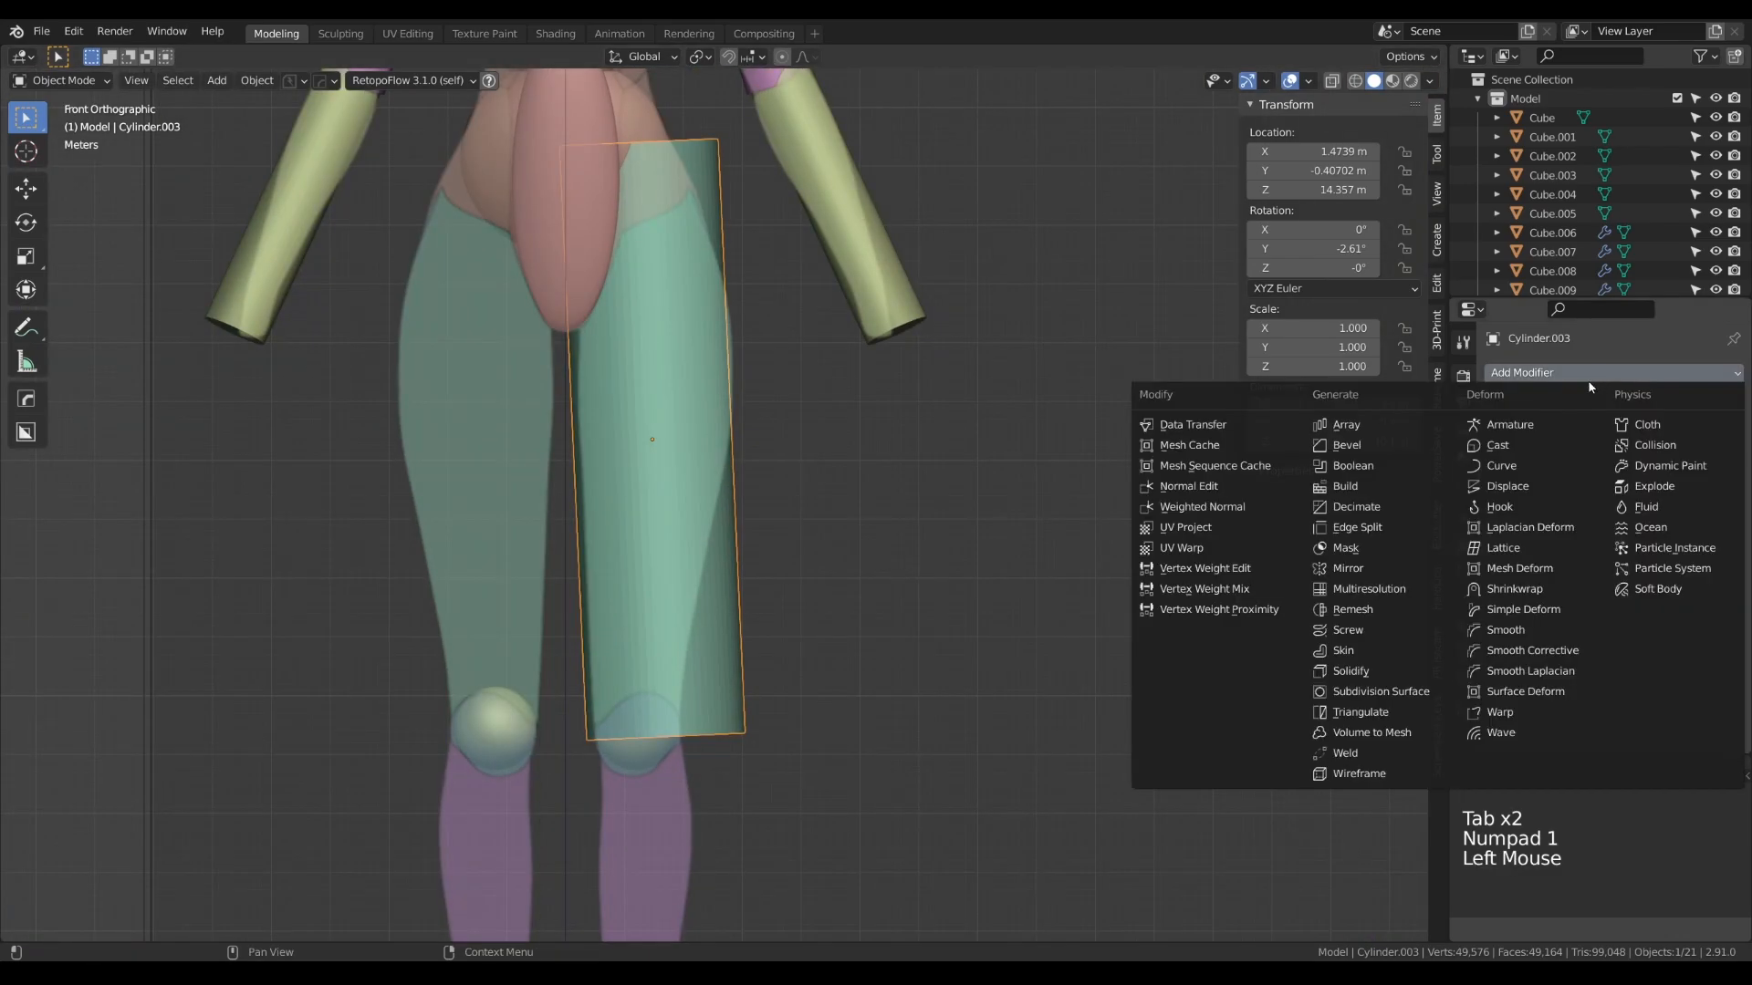
{"action": "left_click", "coordinate": [1347, 568]}
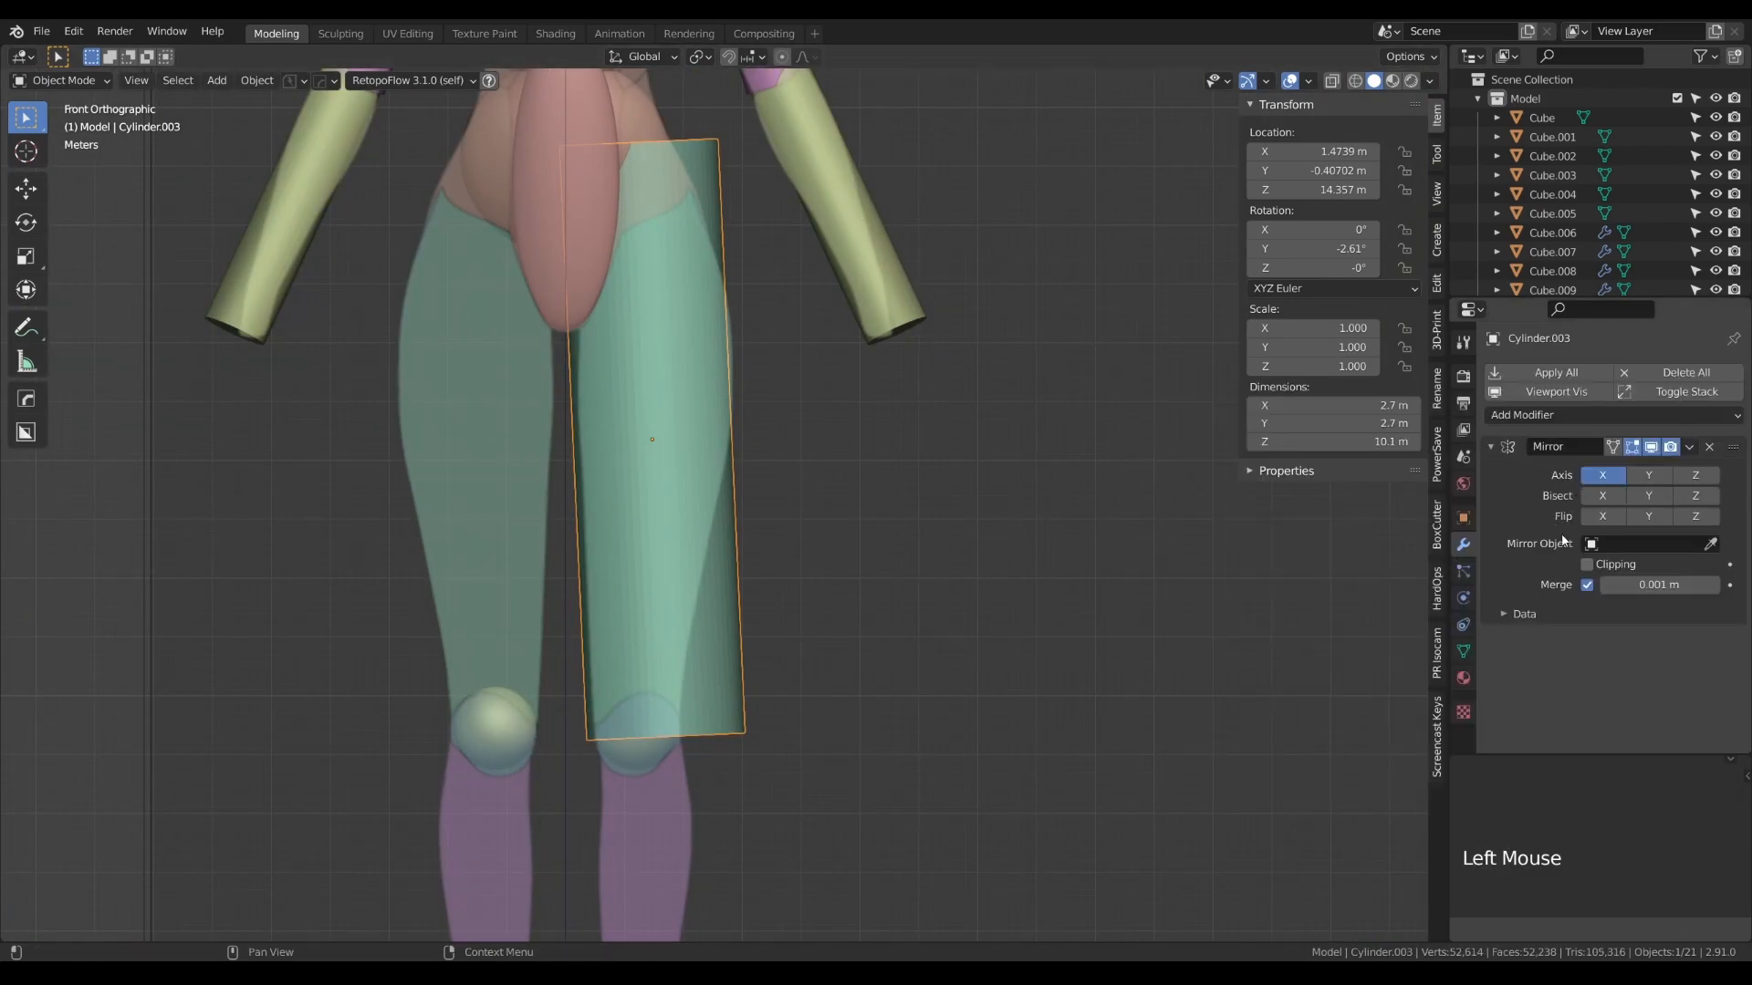
{"action": "left_click", "coordinate": [1642, 544]}
{"action": "left_click", "coordinate": [1556, 571]}
- Duplicate the mirrored thigh cylinder about 8 m down onto the lower leg and open the copy's mesh for editing
{"action": "right_click_drag", "start_coordinate": [924, 554], "coordinate": [701, 440], "text": "alt"}
{"action": "scroll", "coordinate": [829, 485], "scroll_direction": "down", "scroll_amount": 4}
{"action": "key", "text": "shift"}
{"action": "key", "text": "shift+d"}
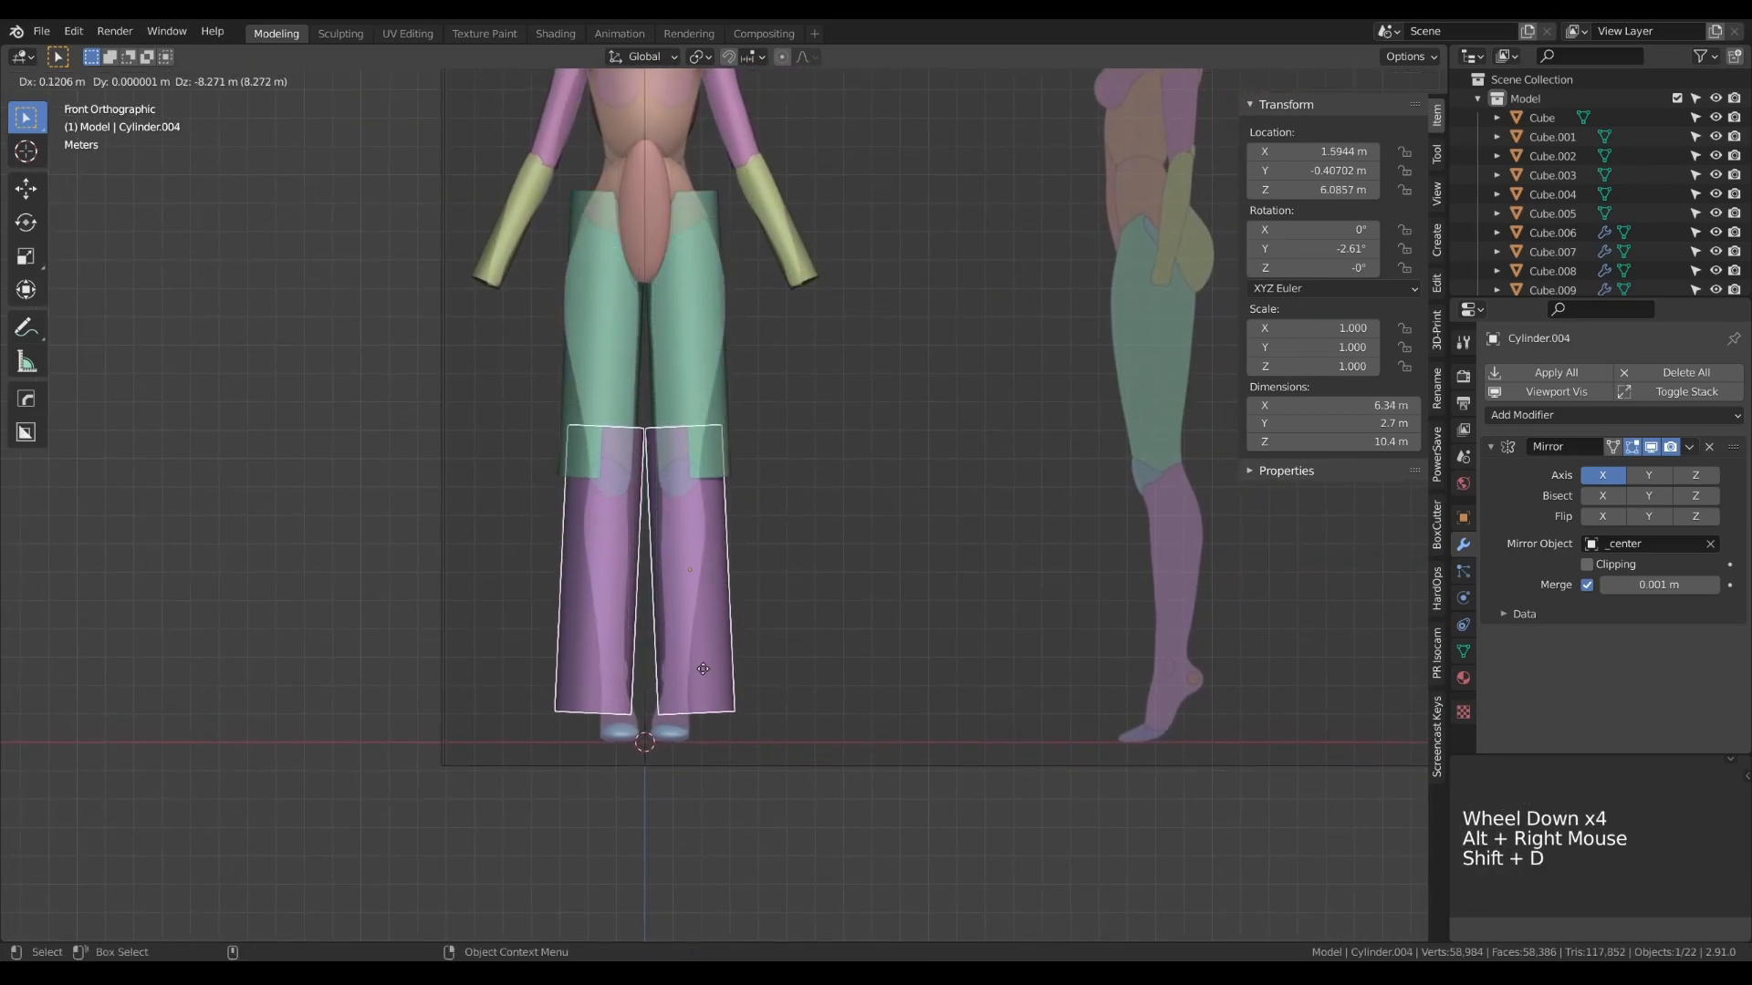
{"action": "left_click", "coordinate": [703, 677]}
{"action": "key", "text": "Tab"}
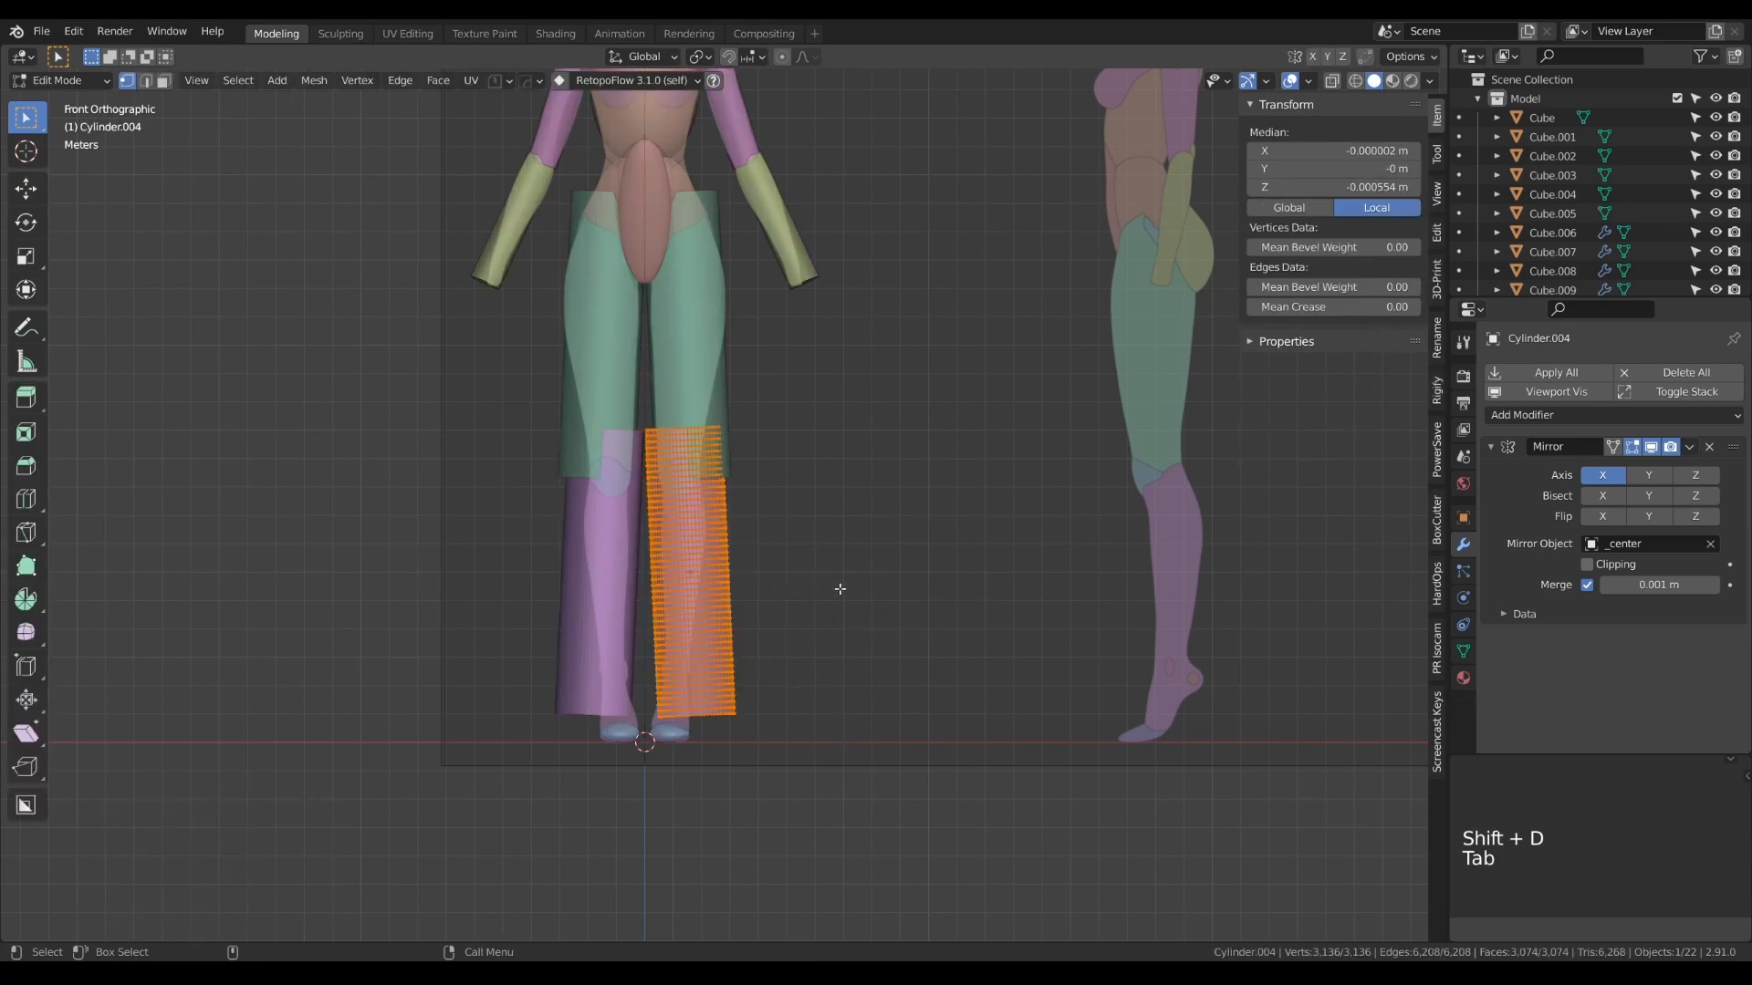
- Scale the lower-leg cylinder's mesh down uniformly until it is about as wide as the calf reference
{"action": "key", "text": "s"}
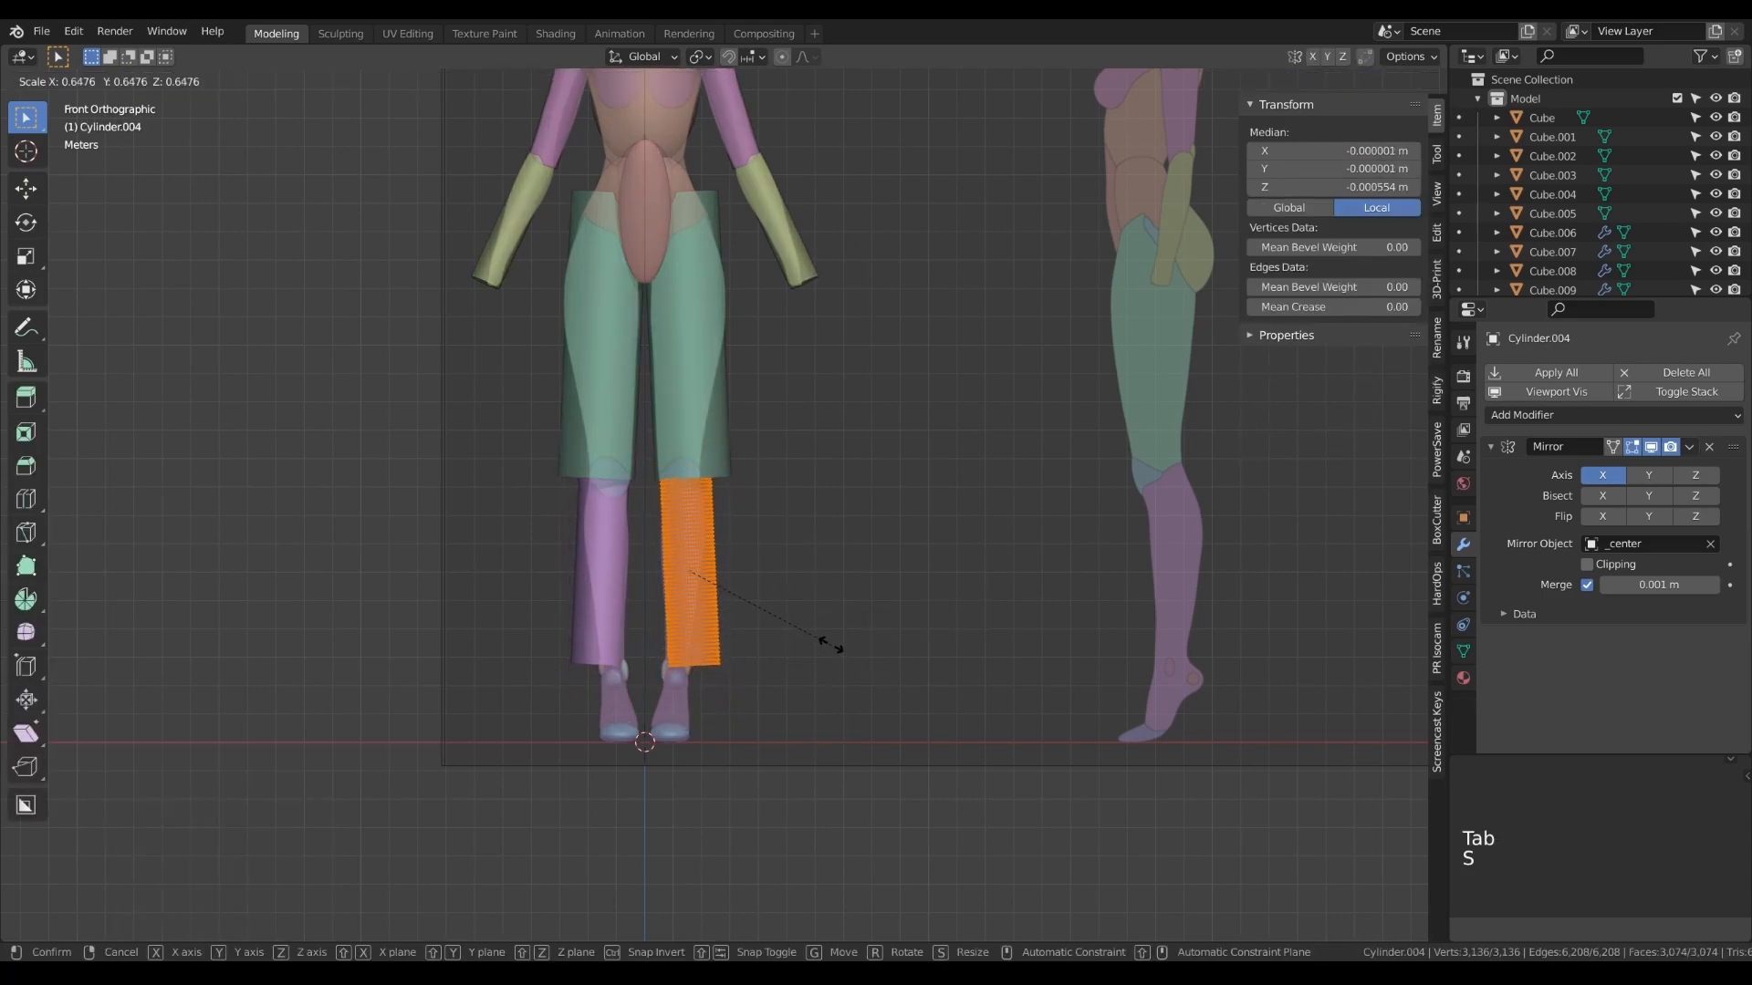
{"action": "left_click", "coordinate": [800, 624]}
{"action": "key", "text": "Tab"}
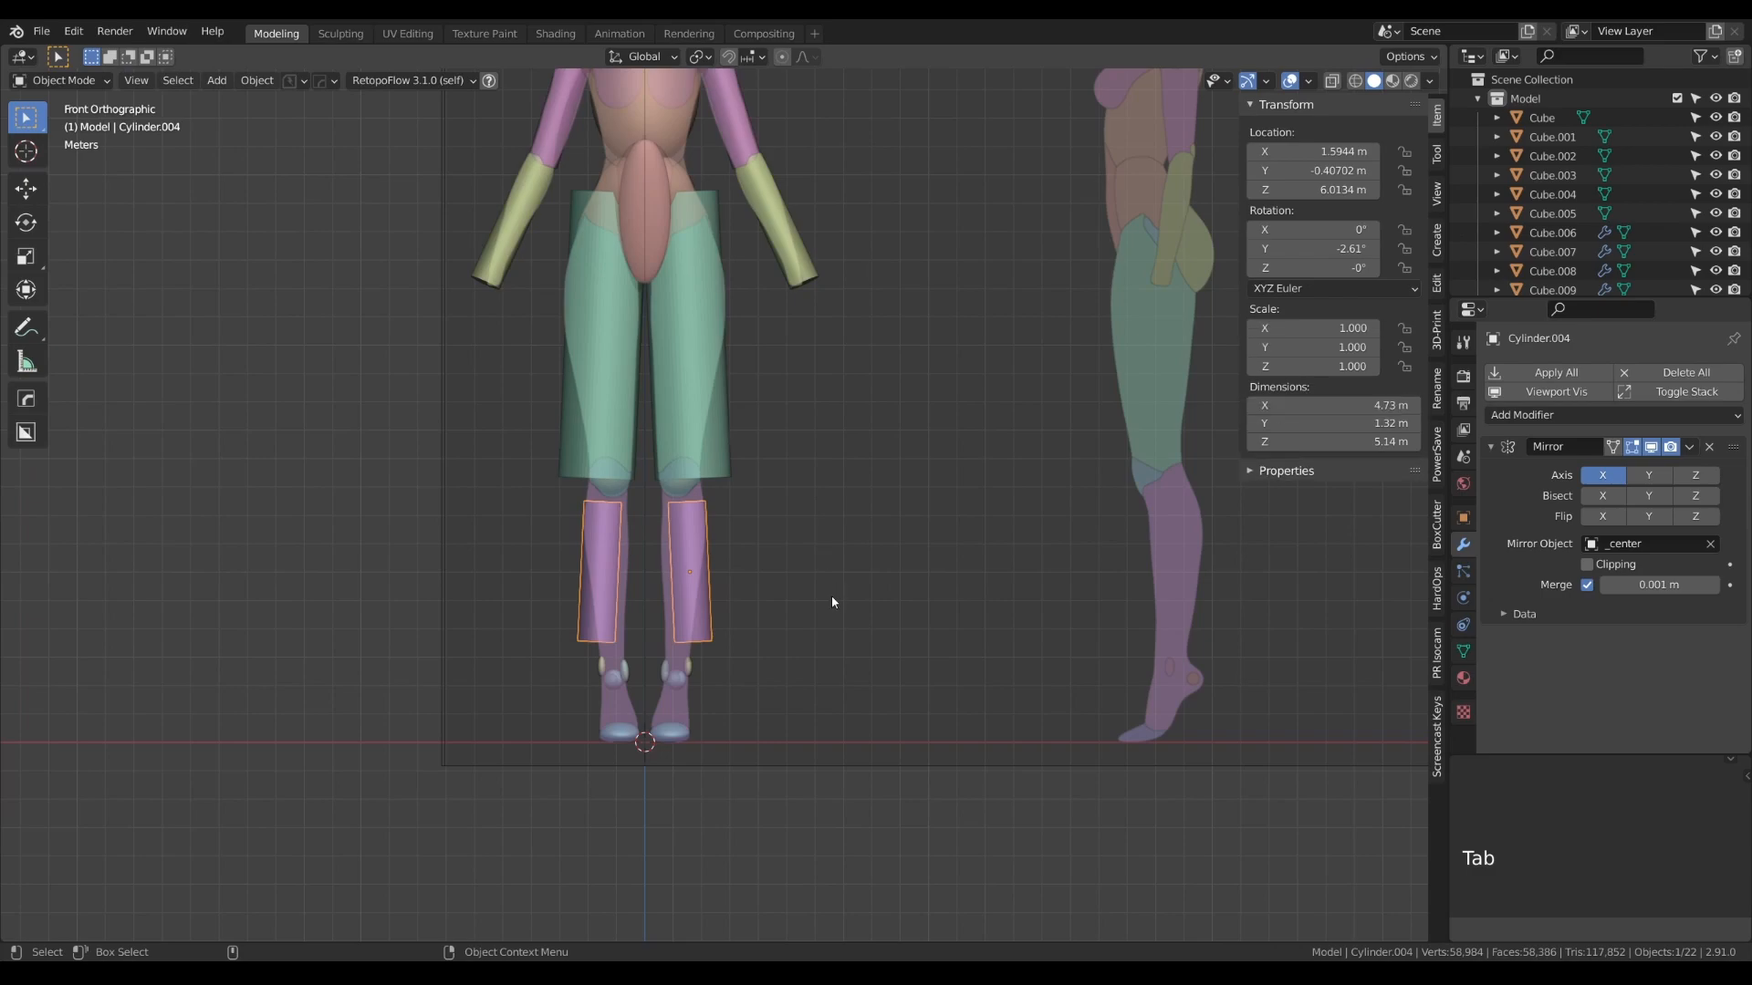
- Rotate the lower-leg cylinder about -4.95° in the front view and move it about -0.29 m in X and -0.87 m in Z onto the shin
{"action": "key", "text": "r"}
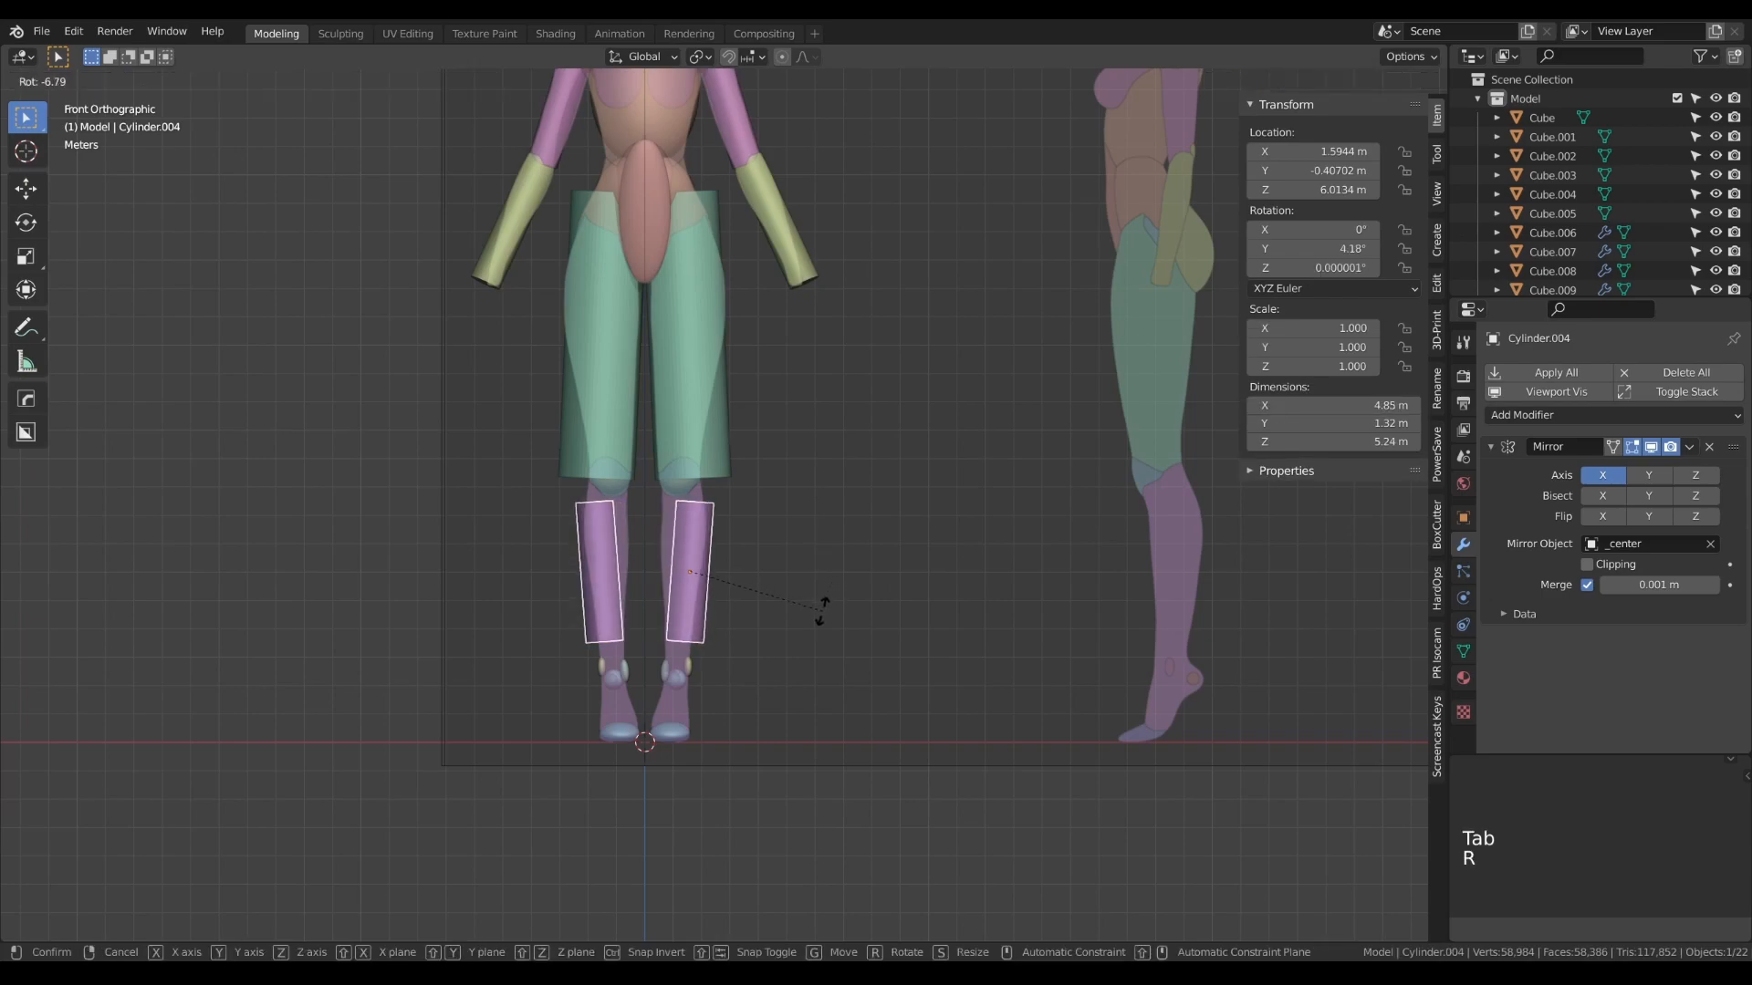
{"action": "left_click", "coordinate": [823, 612]}
{"action": "key", "text": "g"}
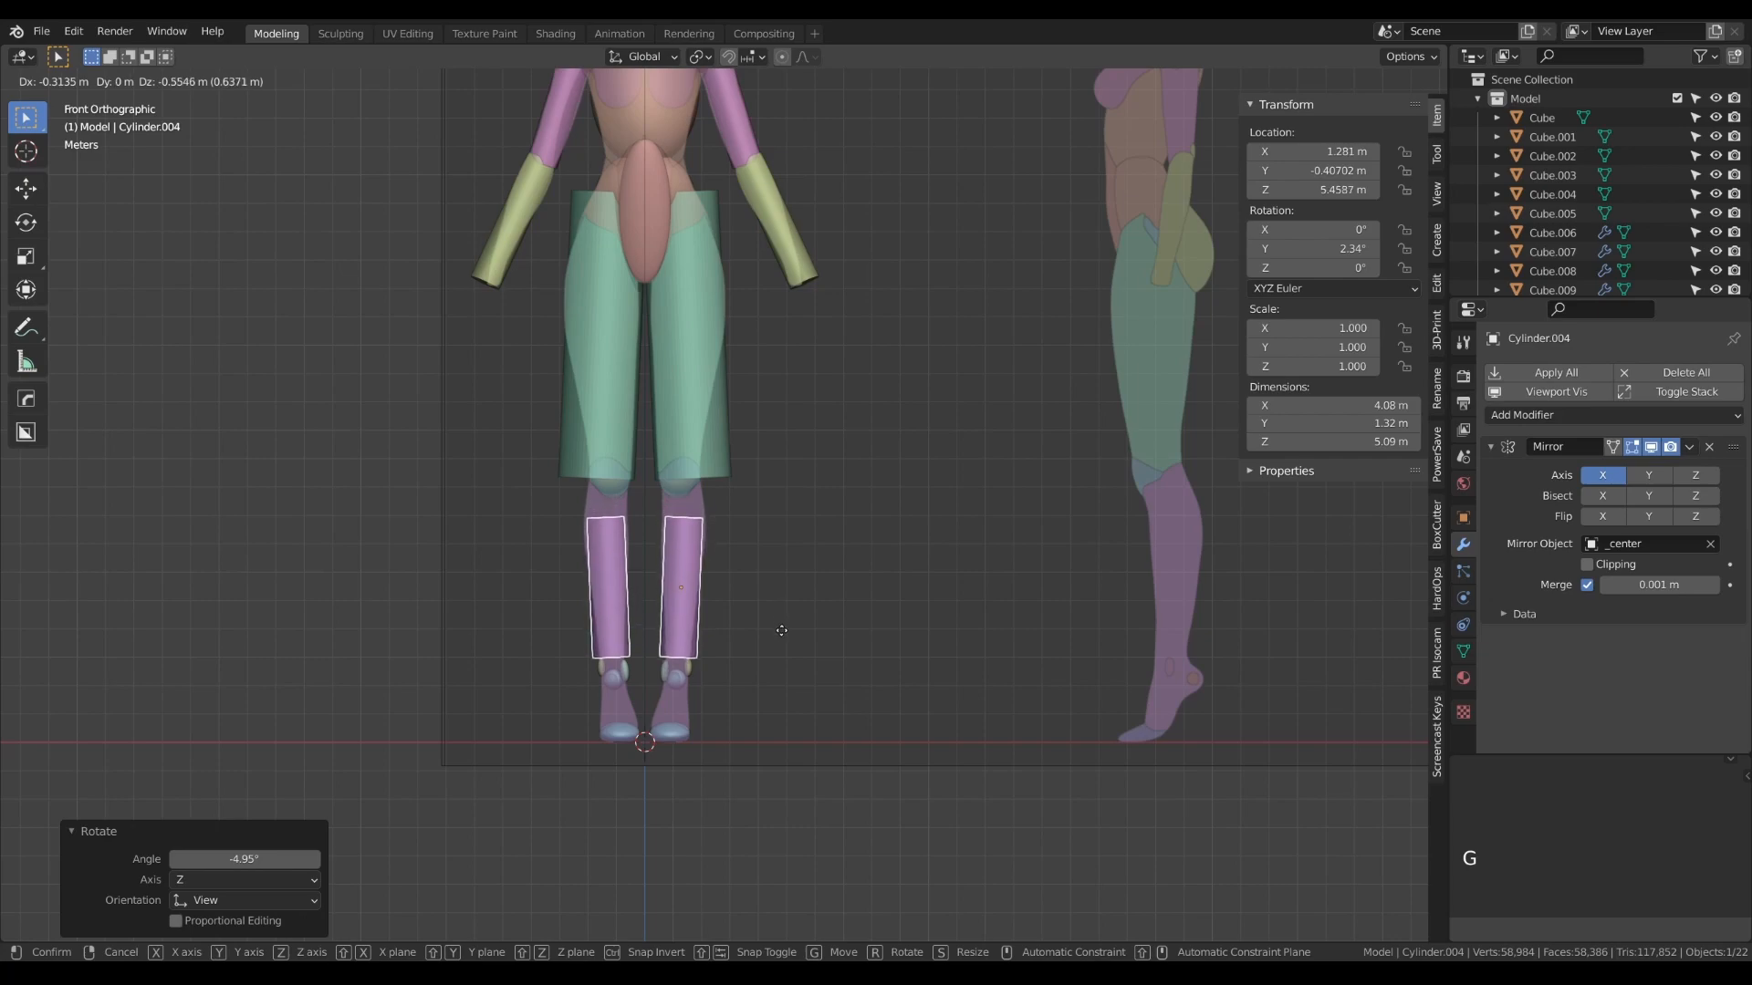
{"action": "left_click", "coordinate": [782, 653]}
- Lengthen the lower-leg cylinder's mesh by about 1.807 along its local Z axis to span knee to foot
{"action": "key", "text": "Tab"}
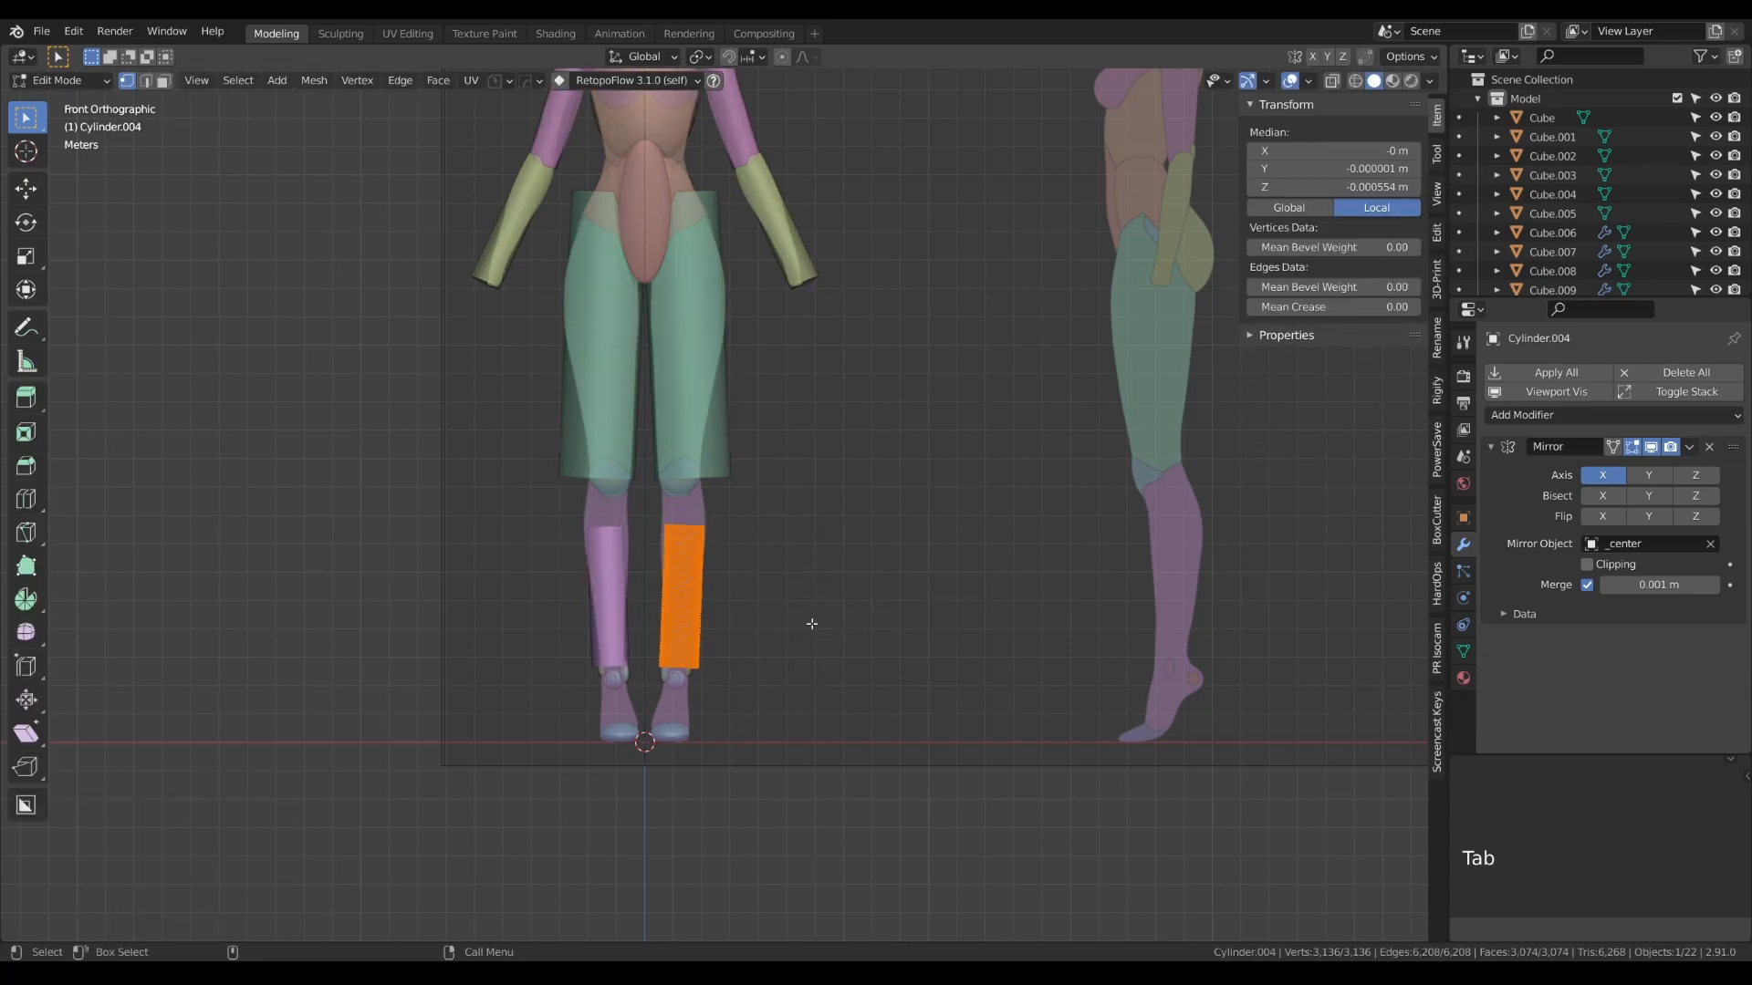
{"action": "key", "text": "s"}
{"action": "key", "text": "z"}
{"action": "key", "text": "z"}
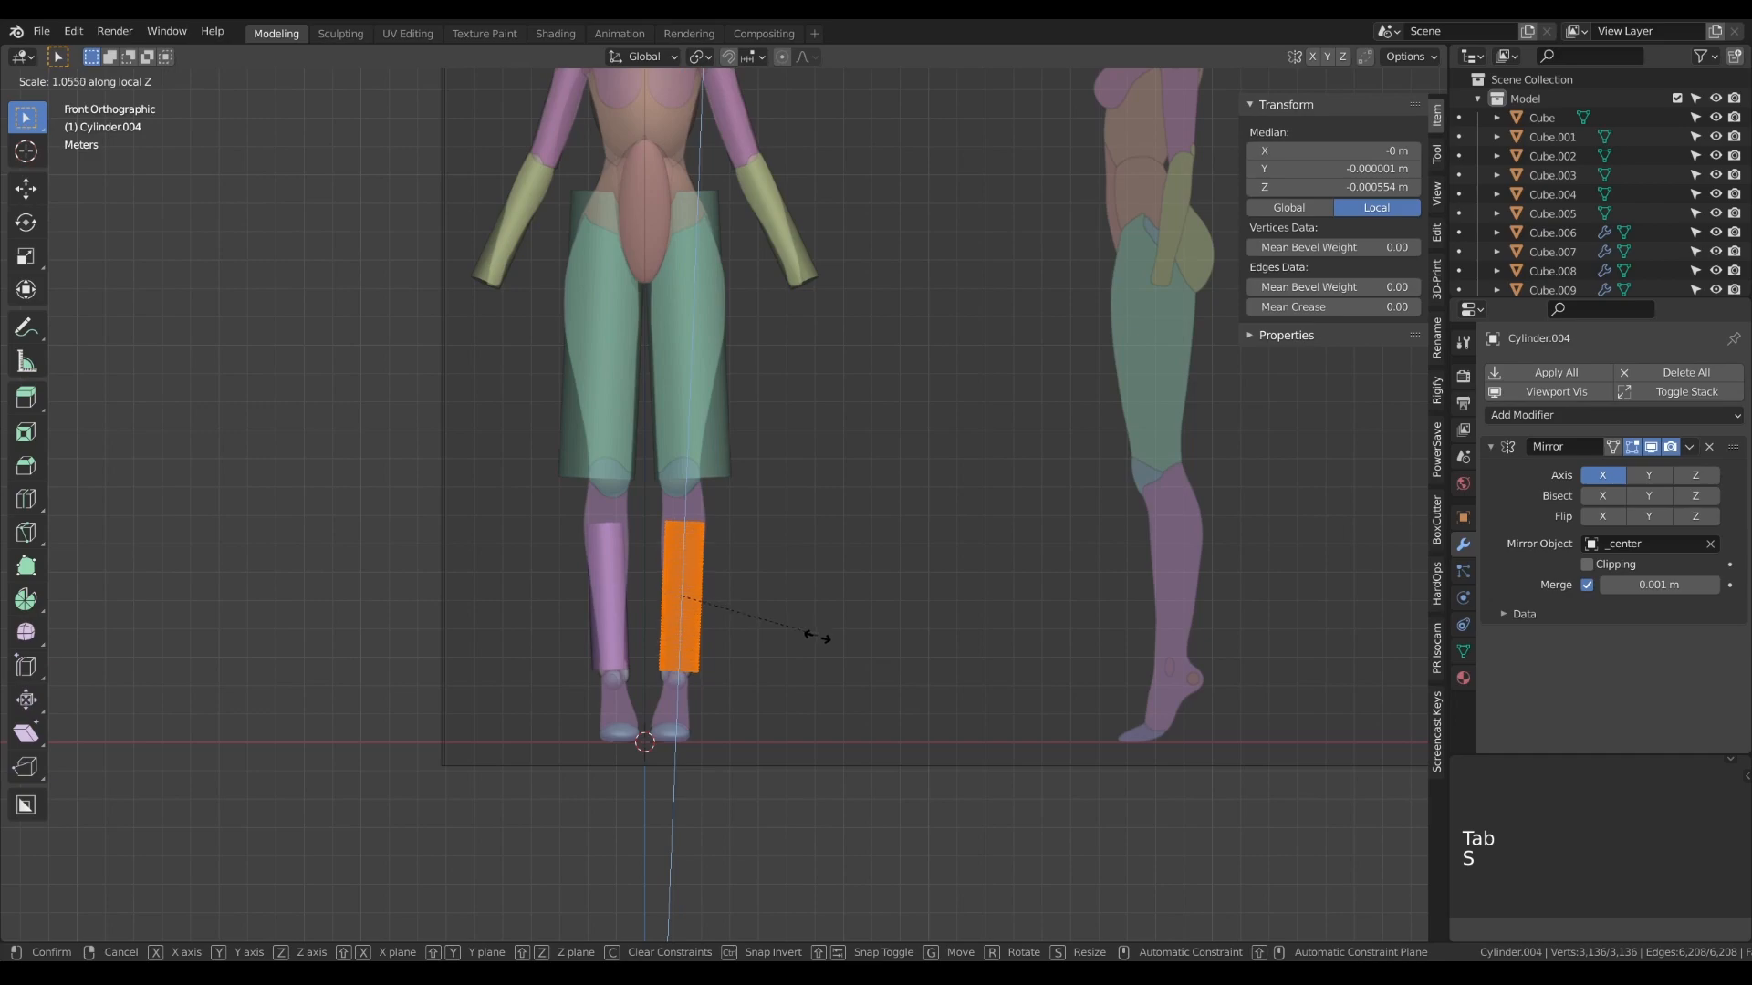
{"action": "left_click", "coordinate": [878, 733]}
{"action": "key", "text": "Tab"}
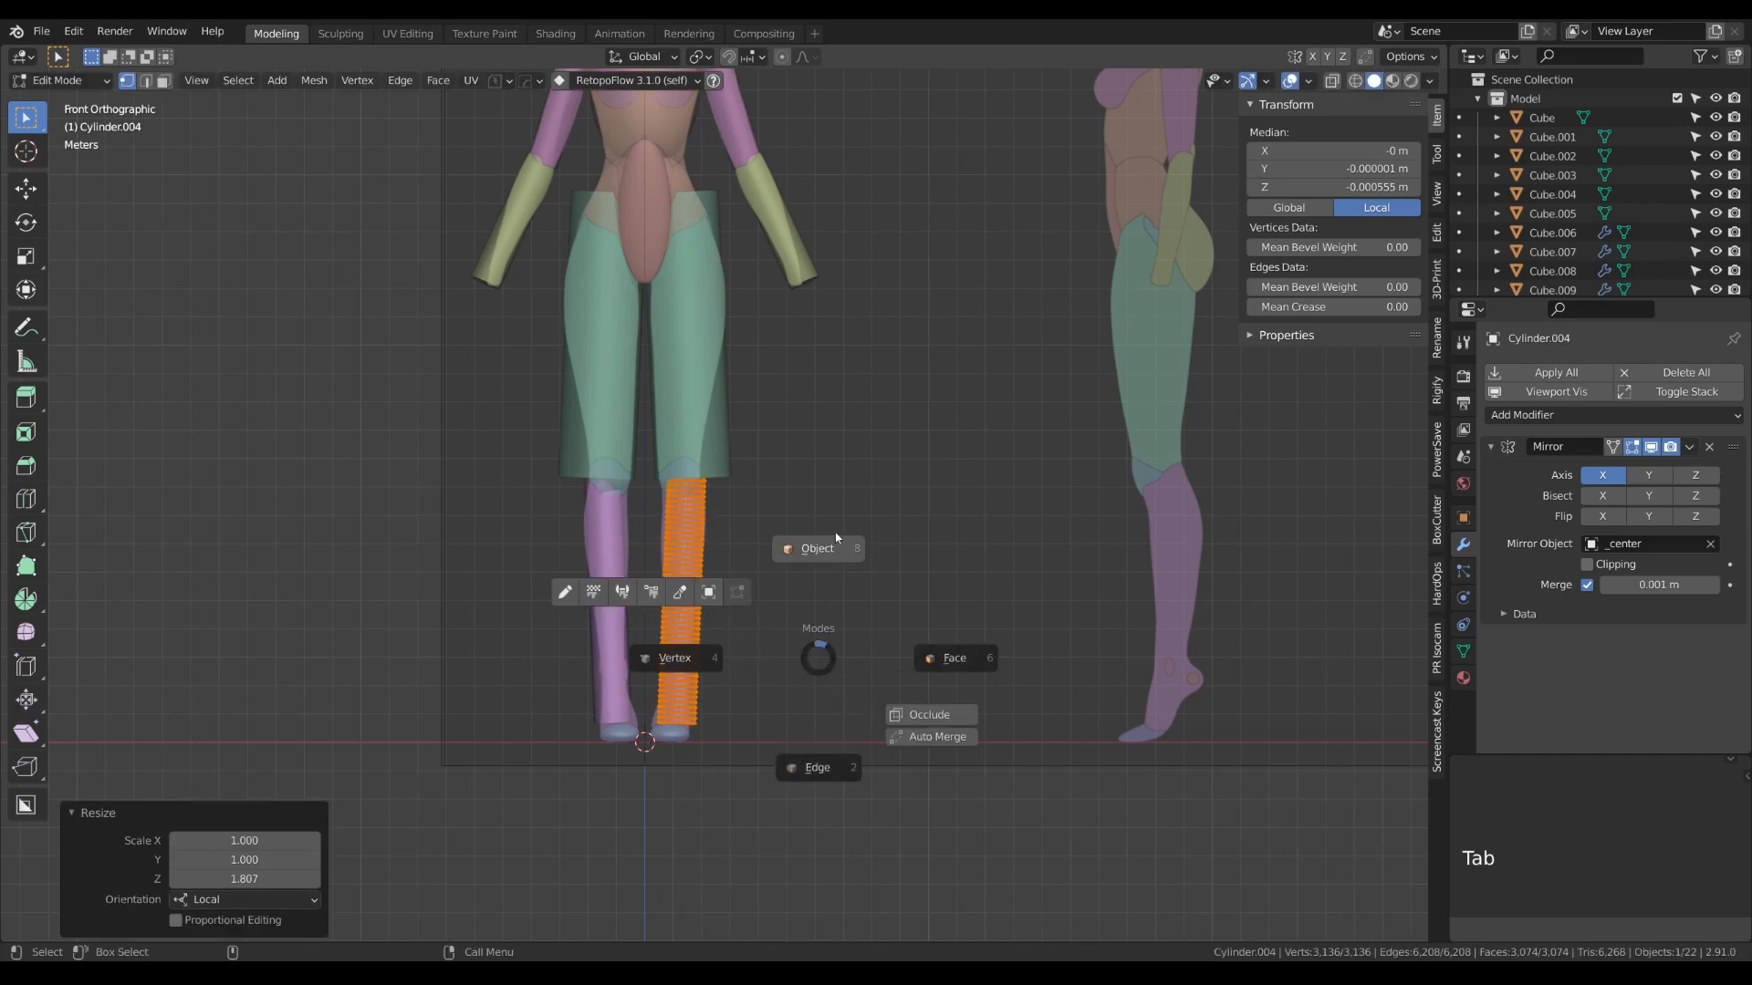
- Move the lower-leg cylinder about 0.48 m in Y and 0.43 m up in the side view onto the calf reference
{"action": "key", "text": "KP_3"}
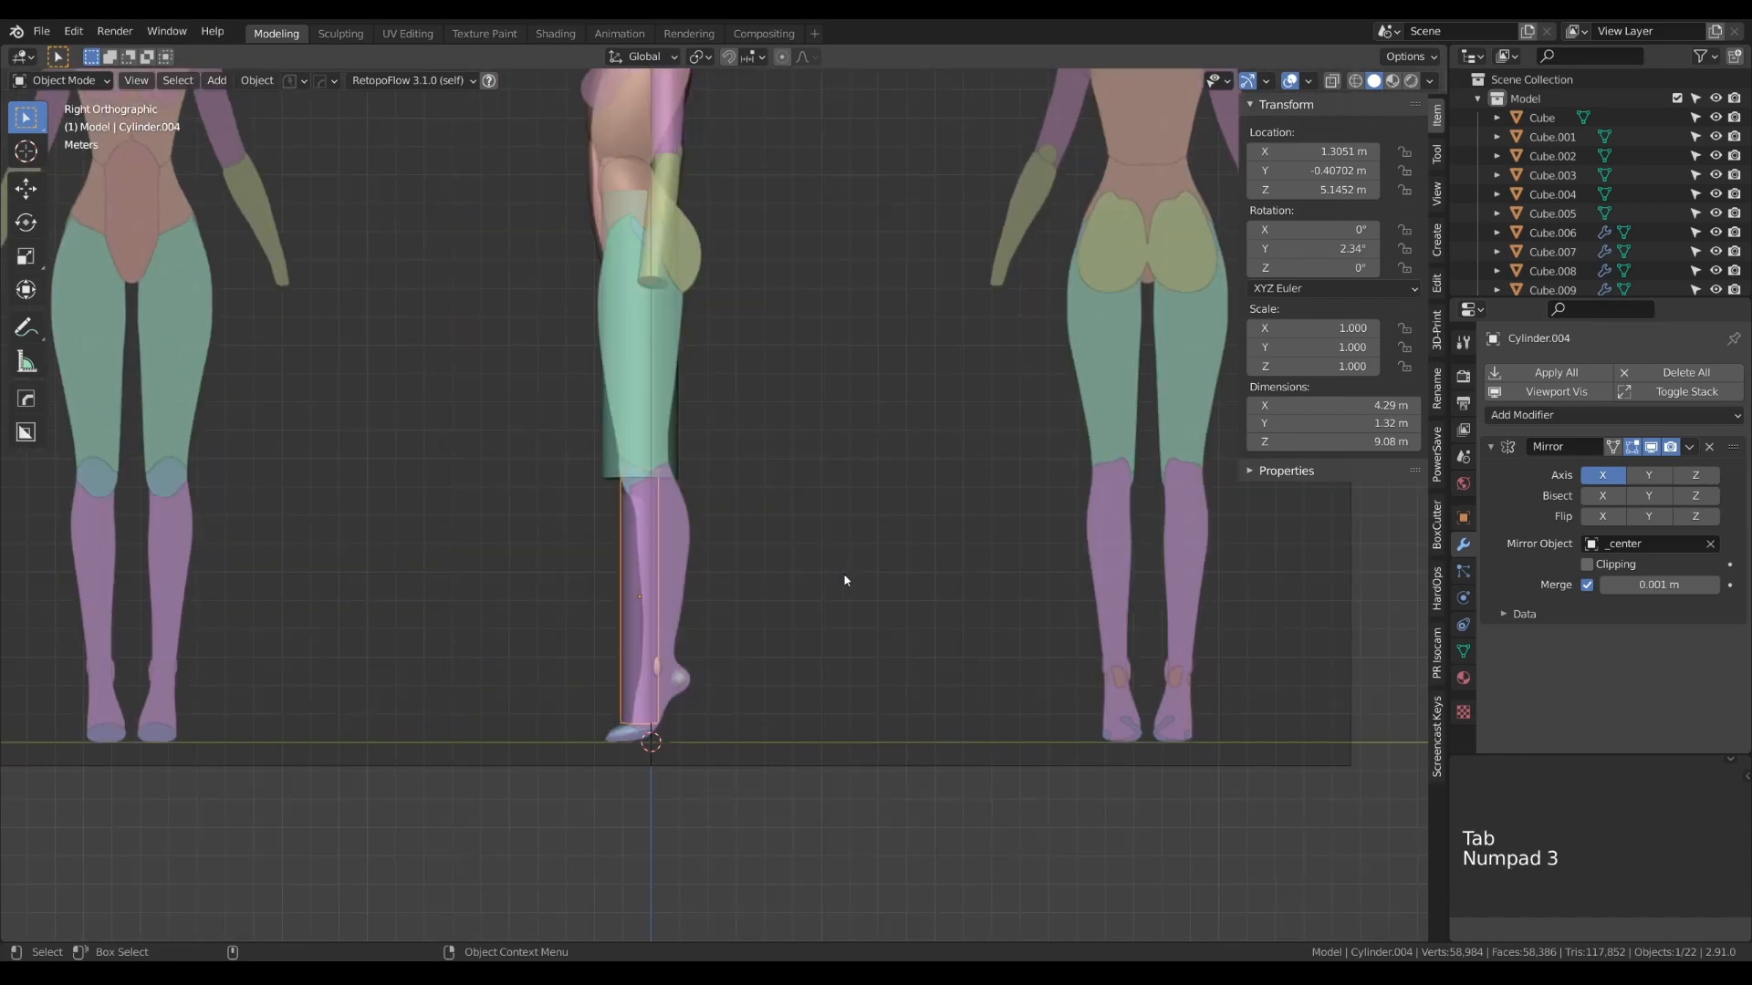
{"action": "key", "text": "g"}
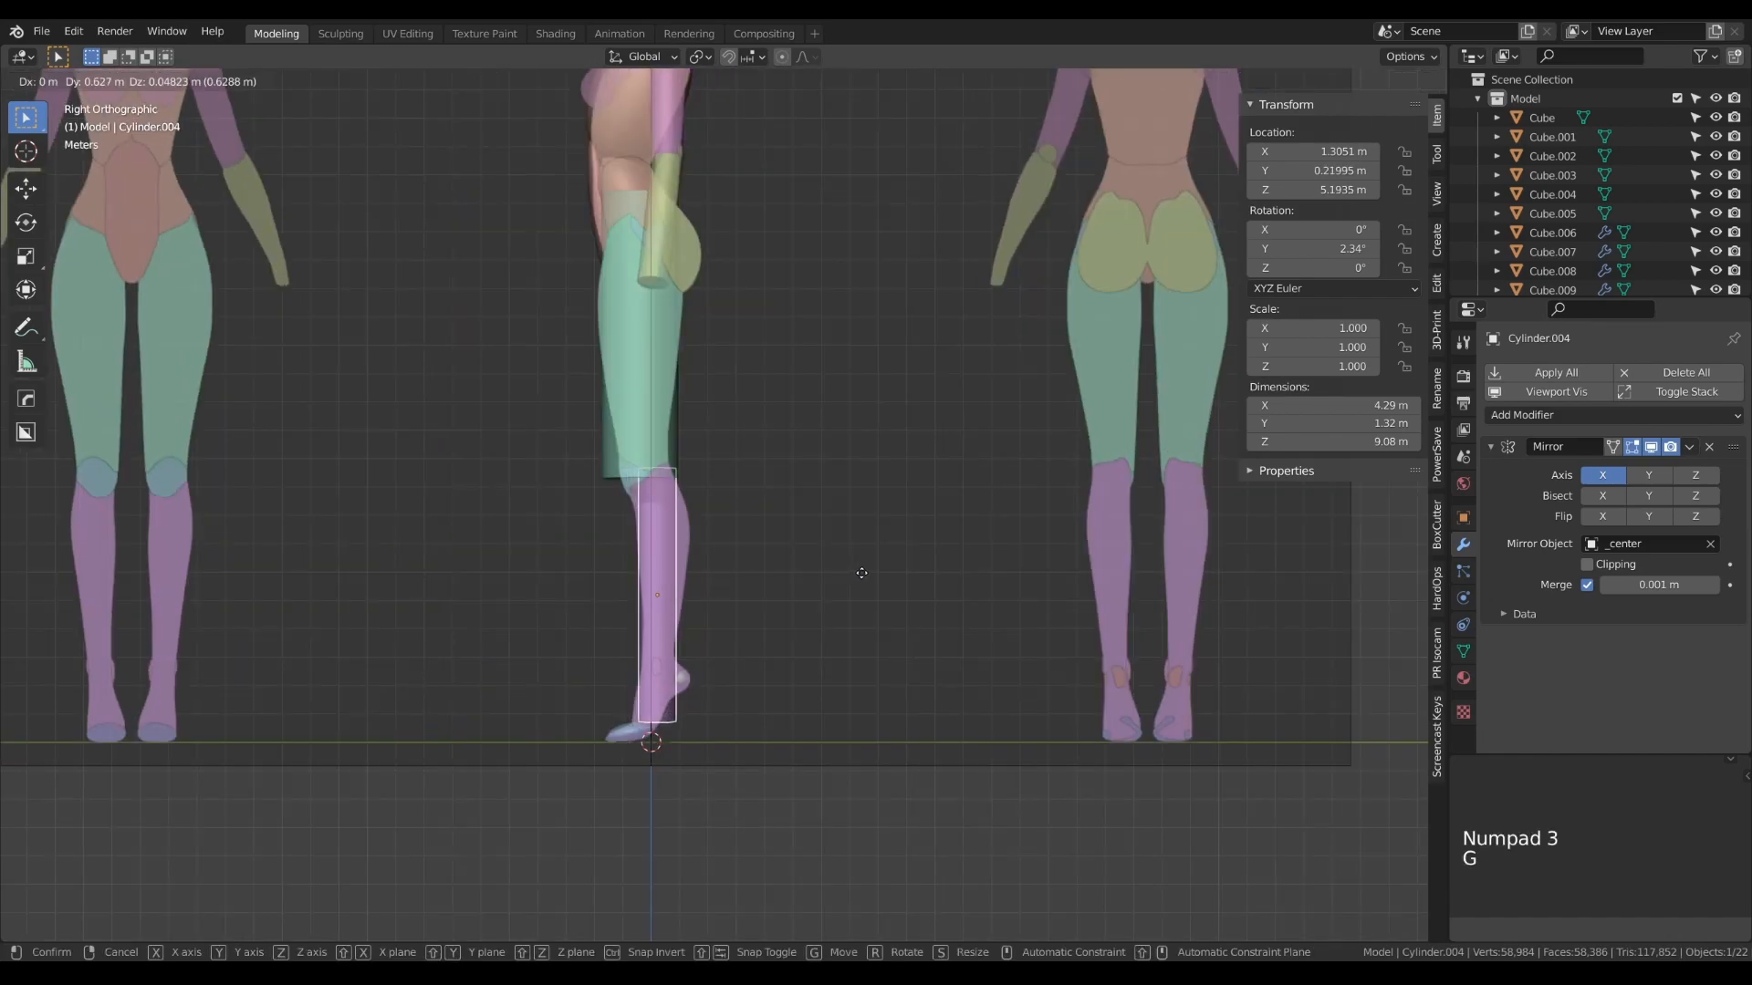
{"action": "left_click", "coordinate": [864, 575]}
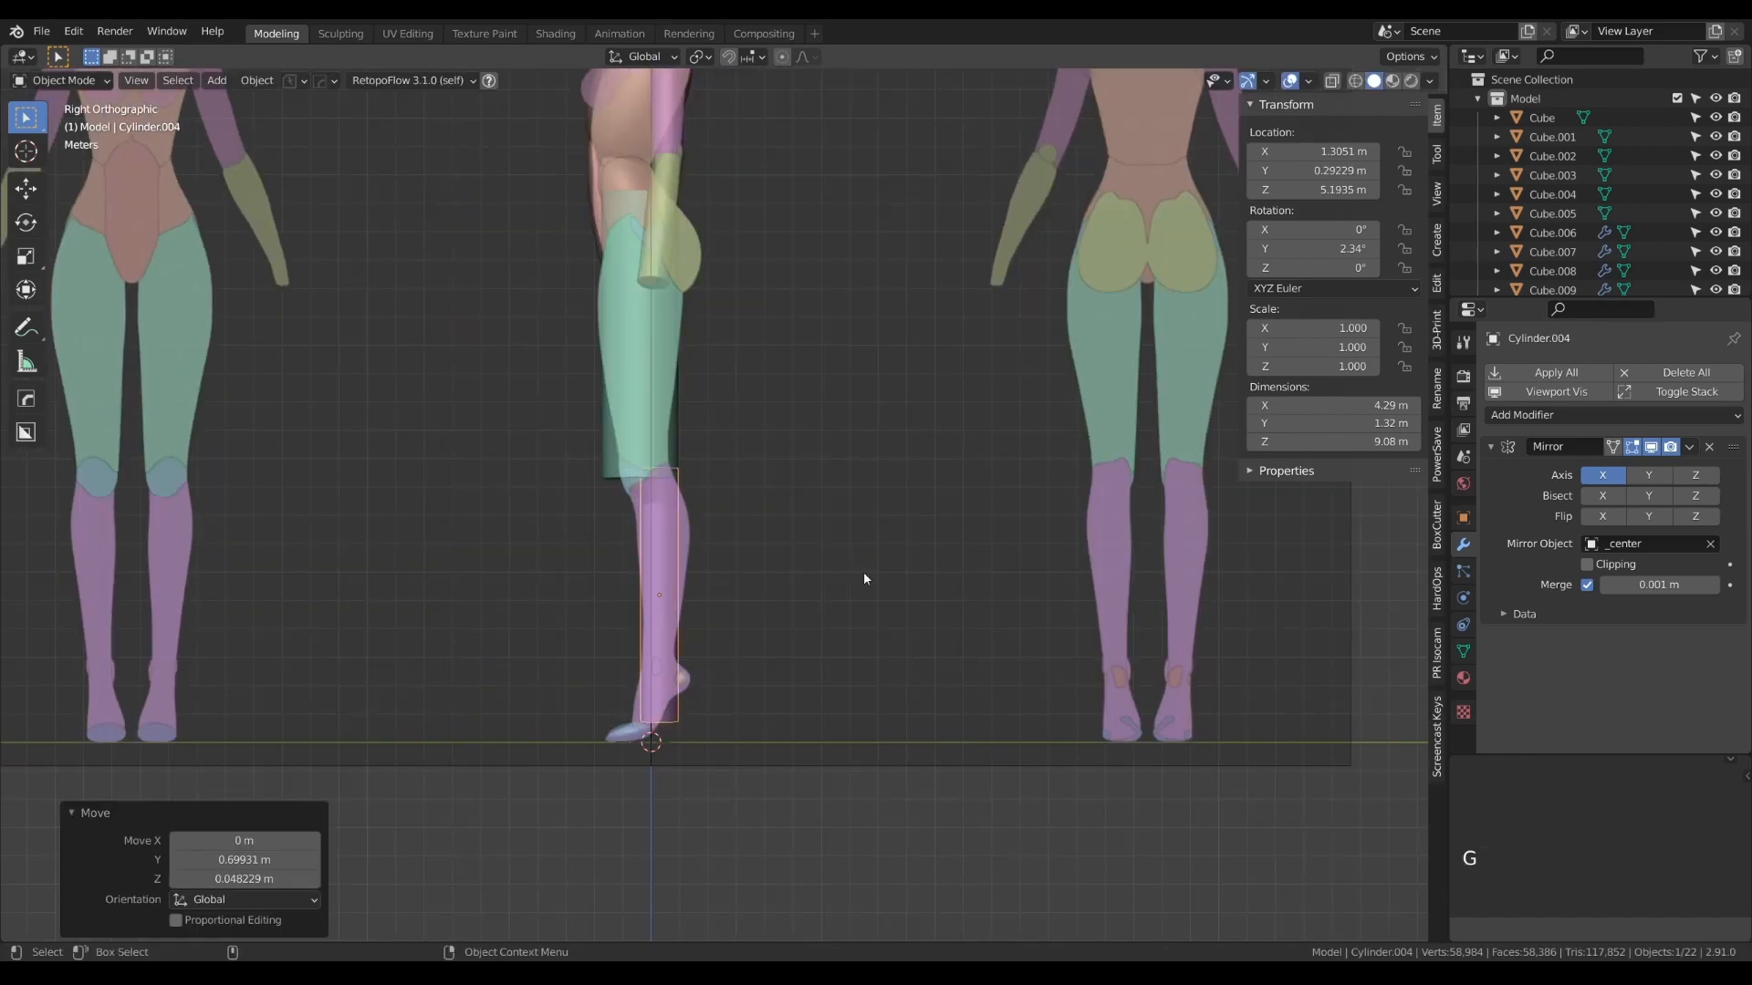
{"action": "key", "text": "g"}
{"action": "left_click", "coordinate": [798, 598]}
- Tilt the lower-leg cylinder 4.37° in the side view and shift it about 0.1 m in Y and 0.43 m in Z
{"action": "key", "text": "r"}
{"action": "left_click", "coordinate": [814, 595]}
{"action": "key", "text": "g"}
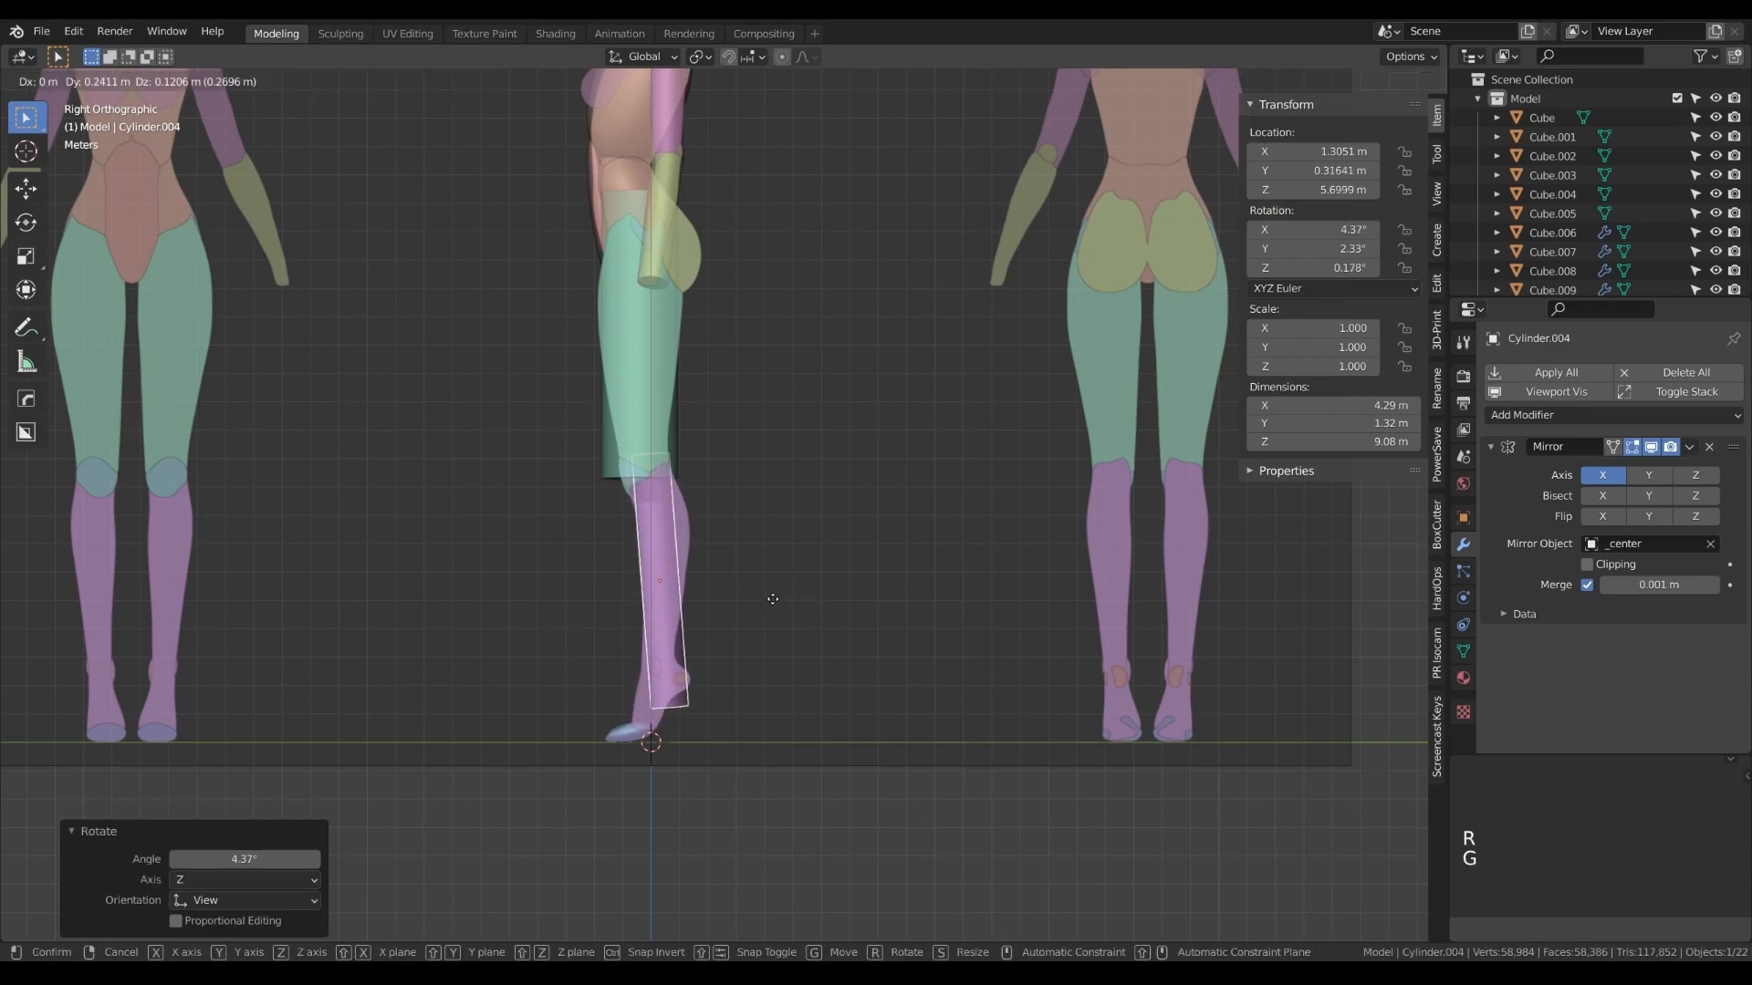
{"action": "left_click", "coordinate": [768, 590]}
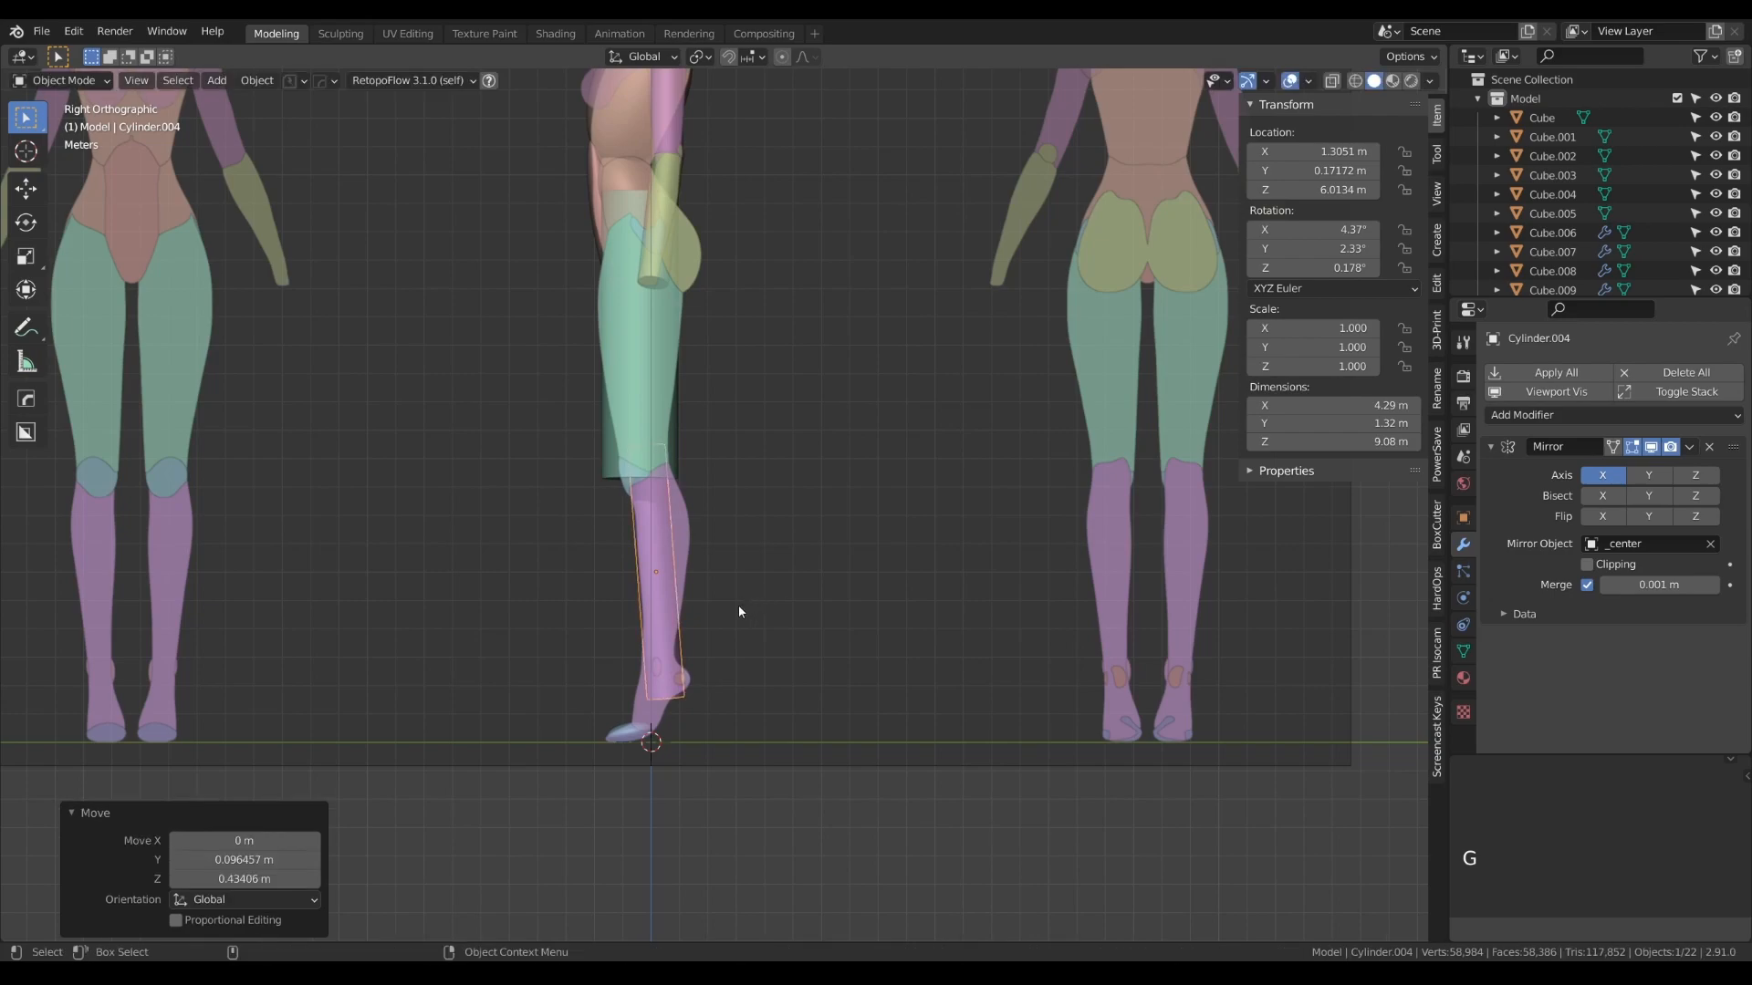
- Thicken the lower-leg cylinder's mesh by about 1.356 on local X and Y, leaving its length out of the scaling
{"action": "key", "text": "Tab"}
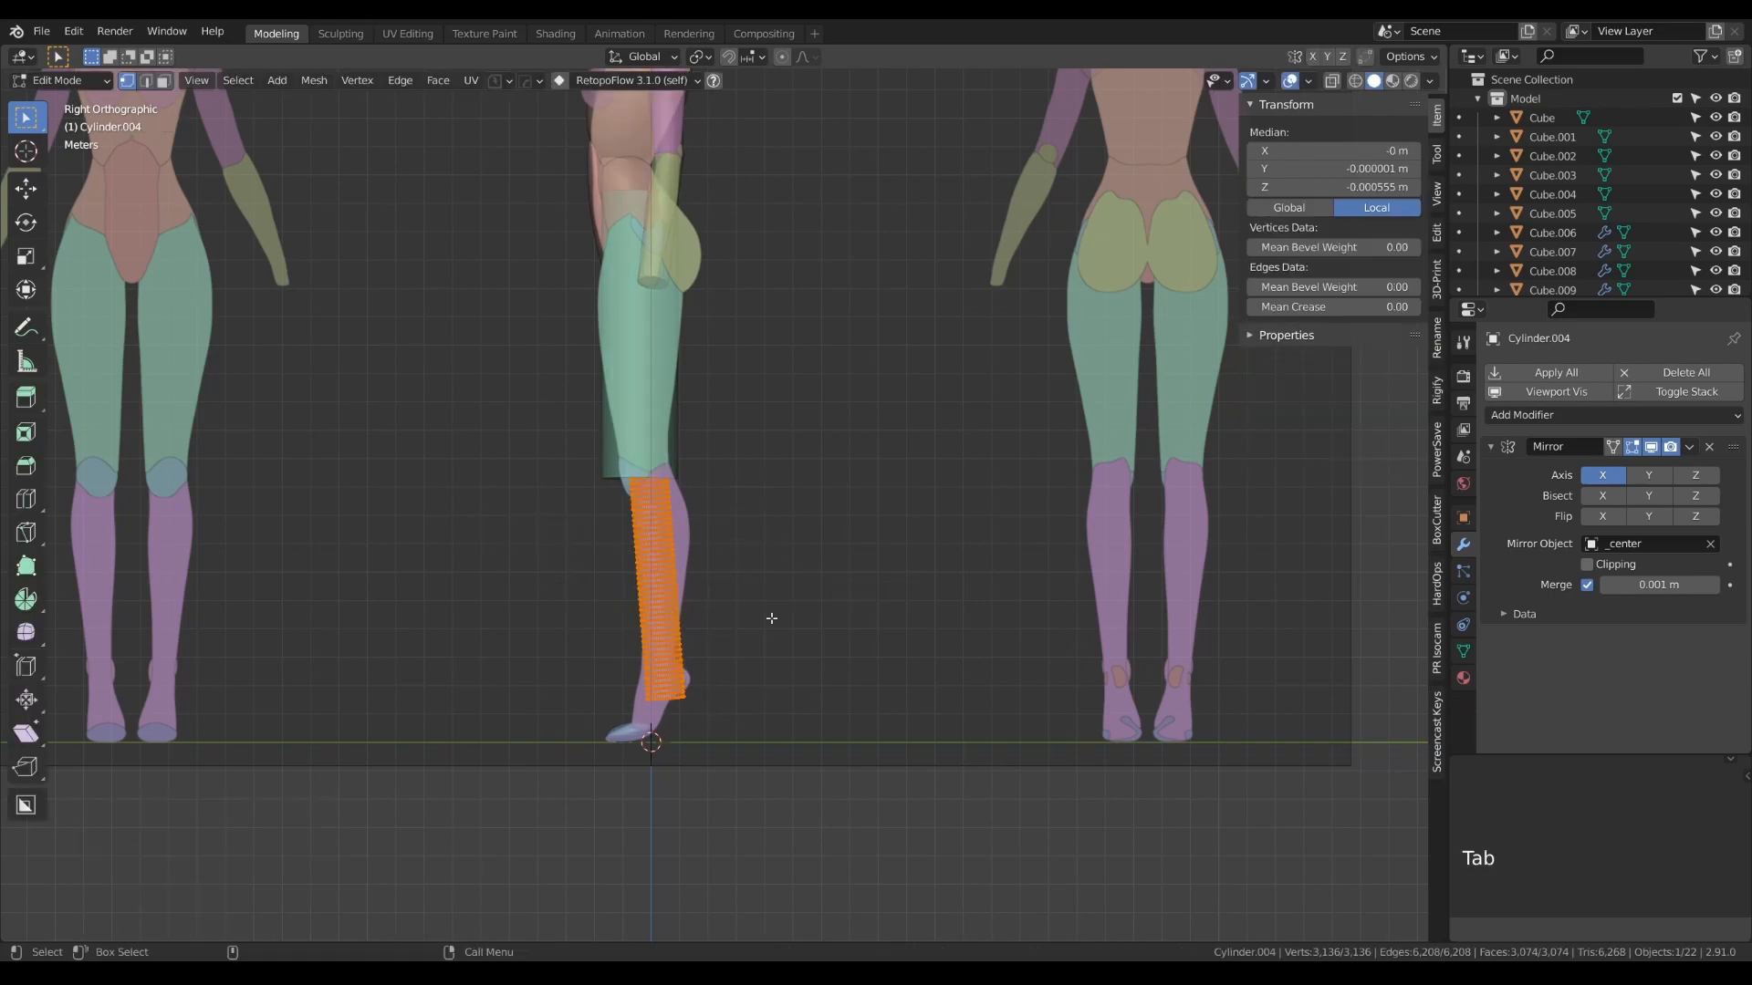
{"action": "key", "text": "s"}
{"action": "left_click", "coordinate": [783, 622]}
{"action": "key", "text": "s"}
{"action": "key", "text": "shift+z"}
{"action": "key", "text": "shift+z"}
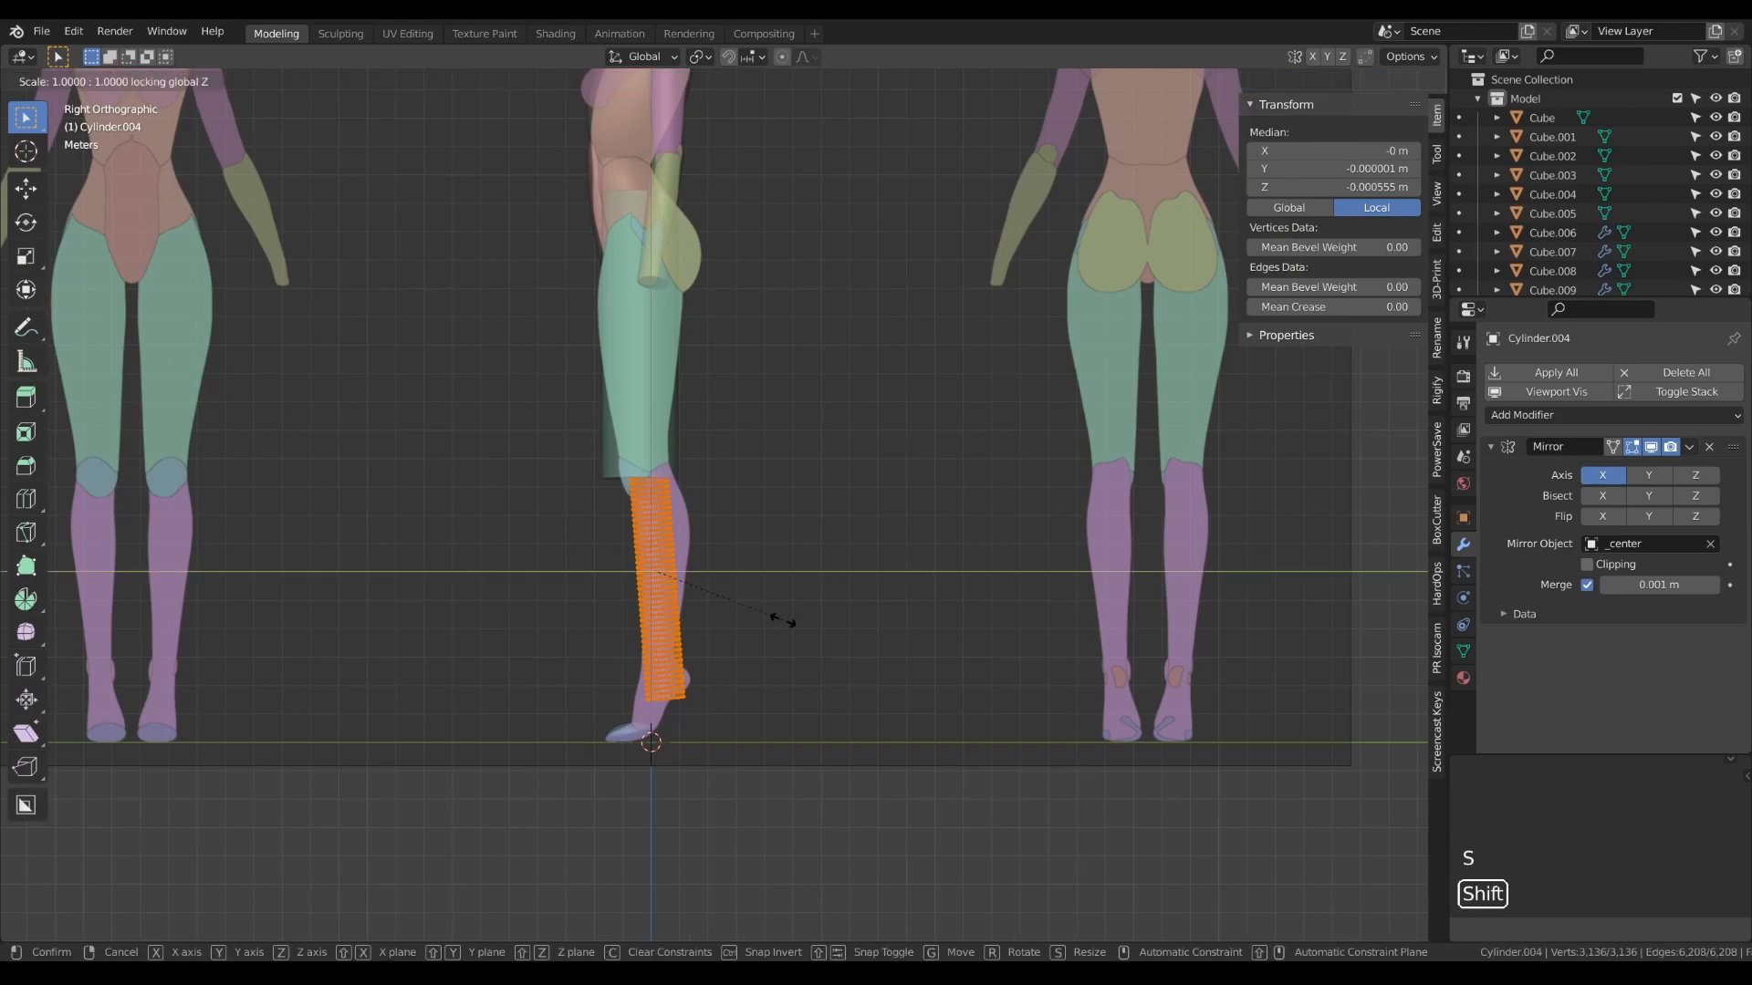
{"action": "left_click", "coordinate": [821, 651]}
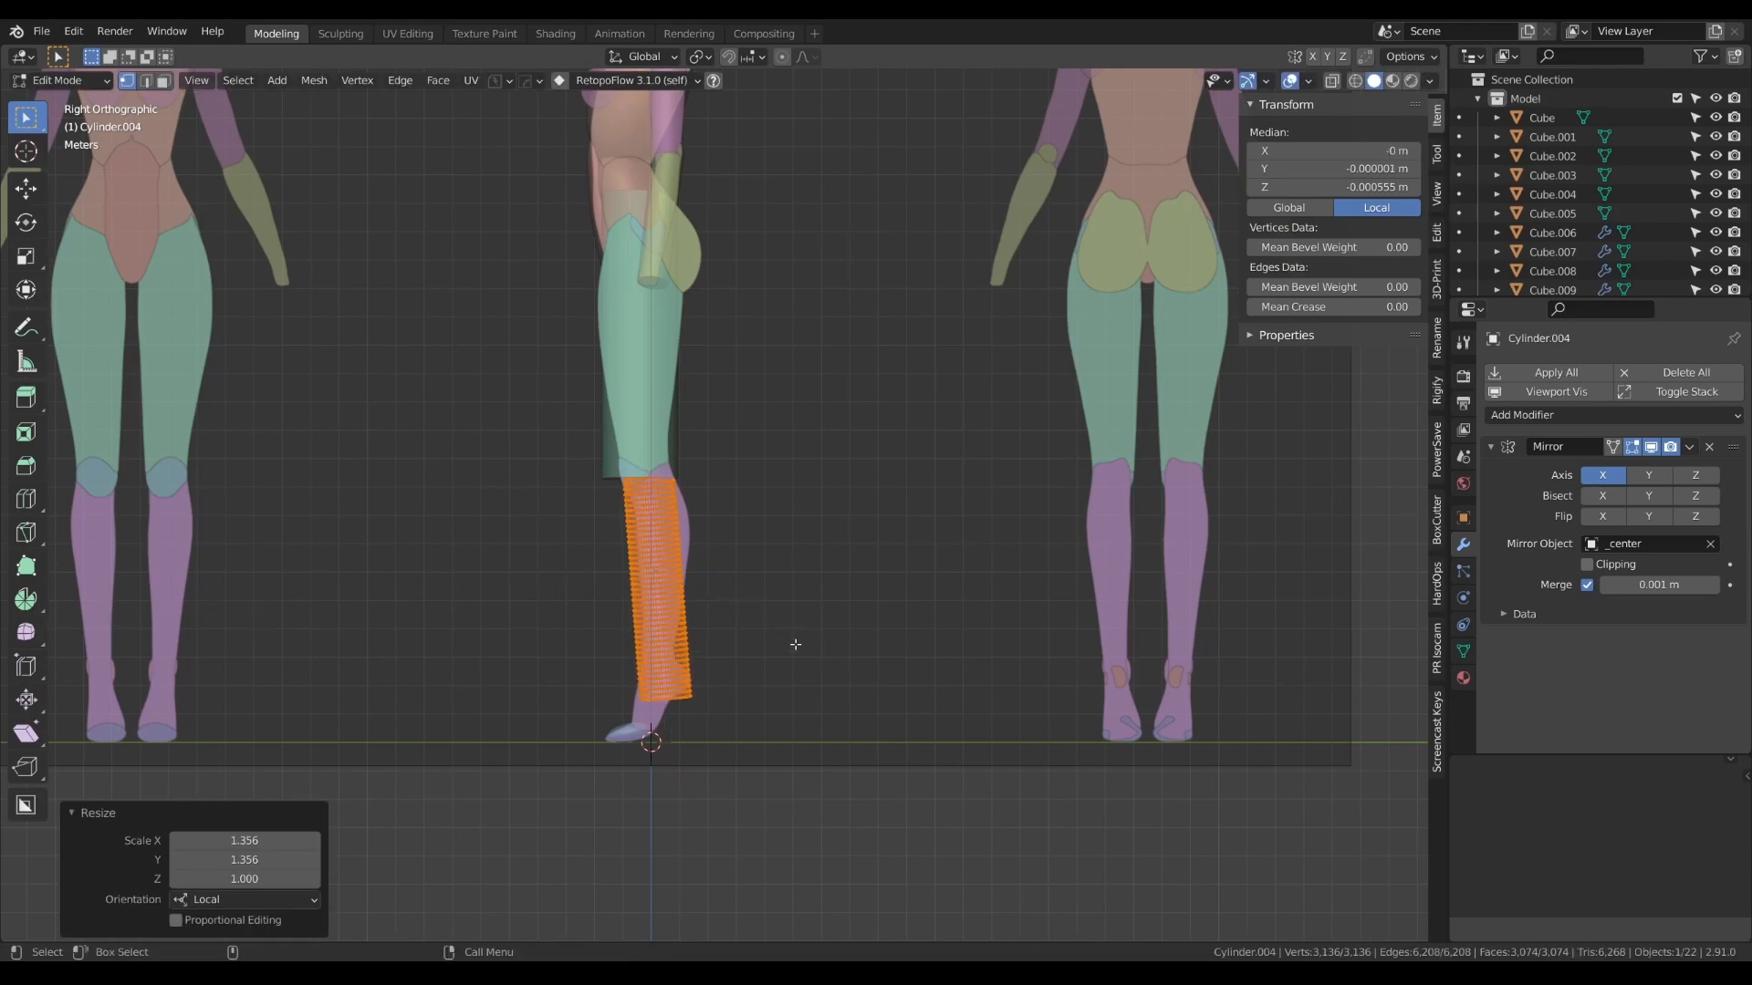
{"action": "key", "text": "Tab"}
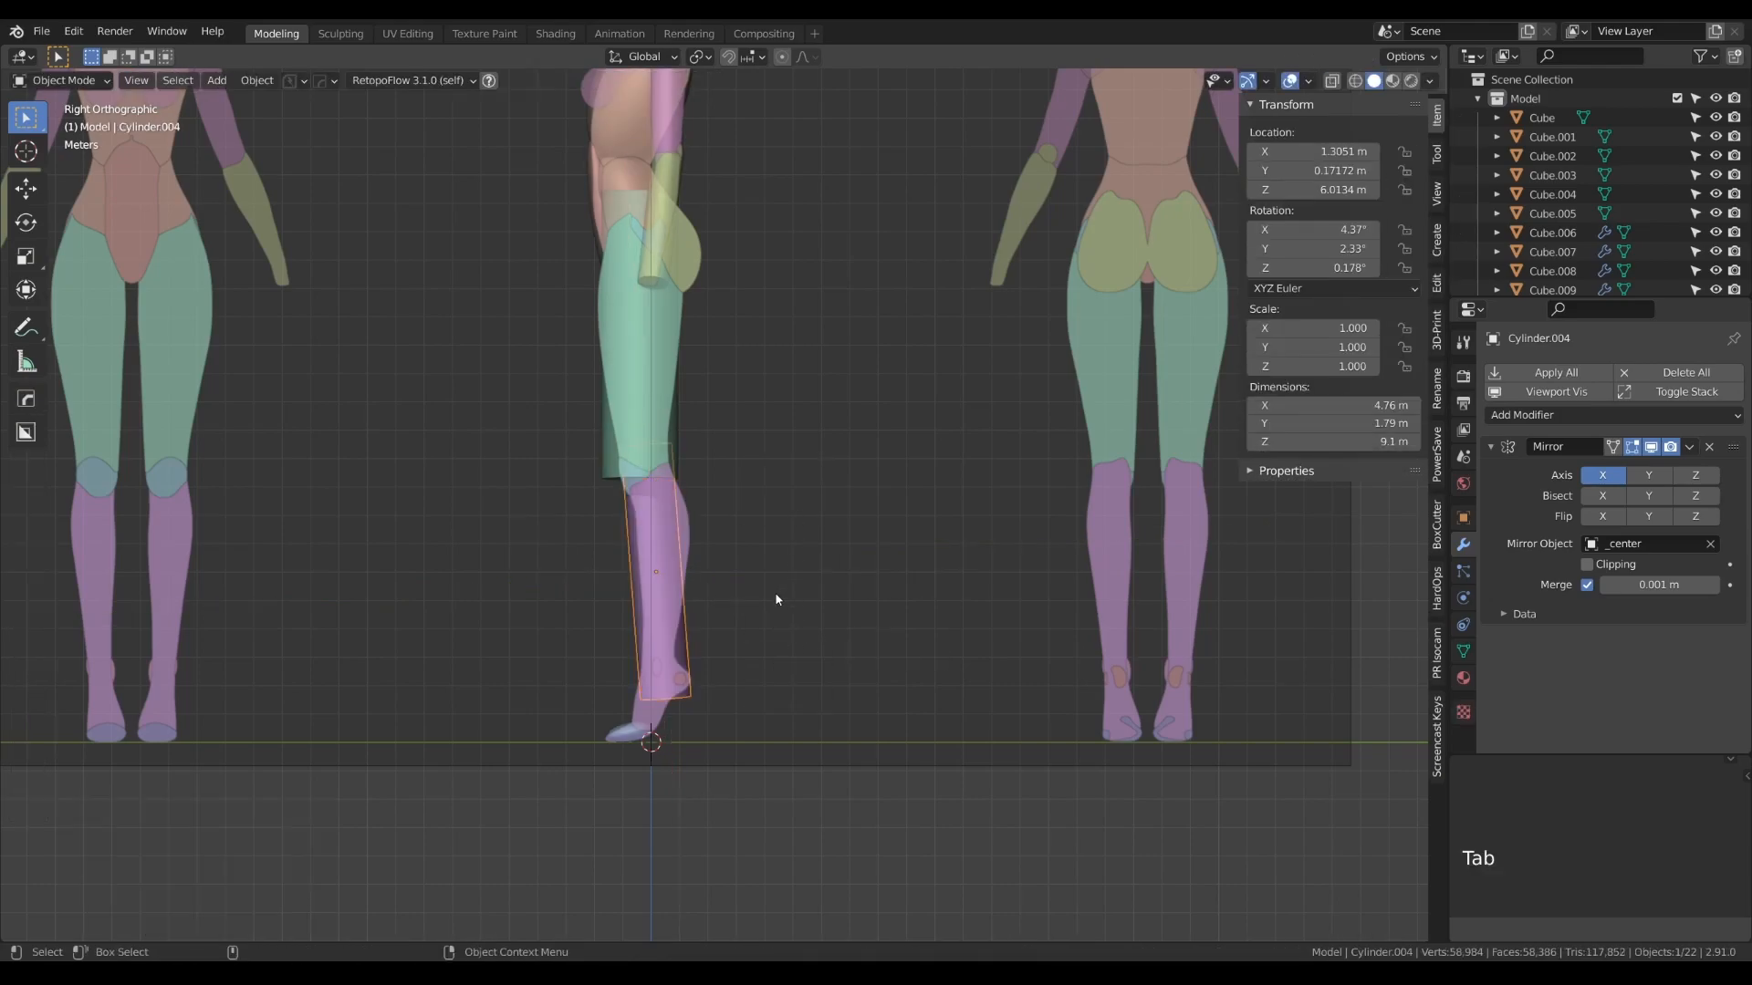
- Raise the lower-leg cylinder about 0.36 m and shift it about -0.05 m in Y, and check the legs in perspective
{"action": "key", "text": "g"}
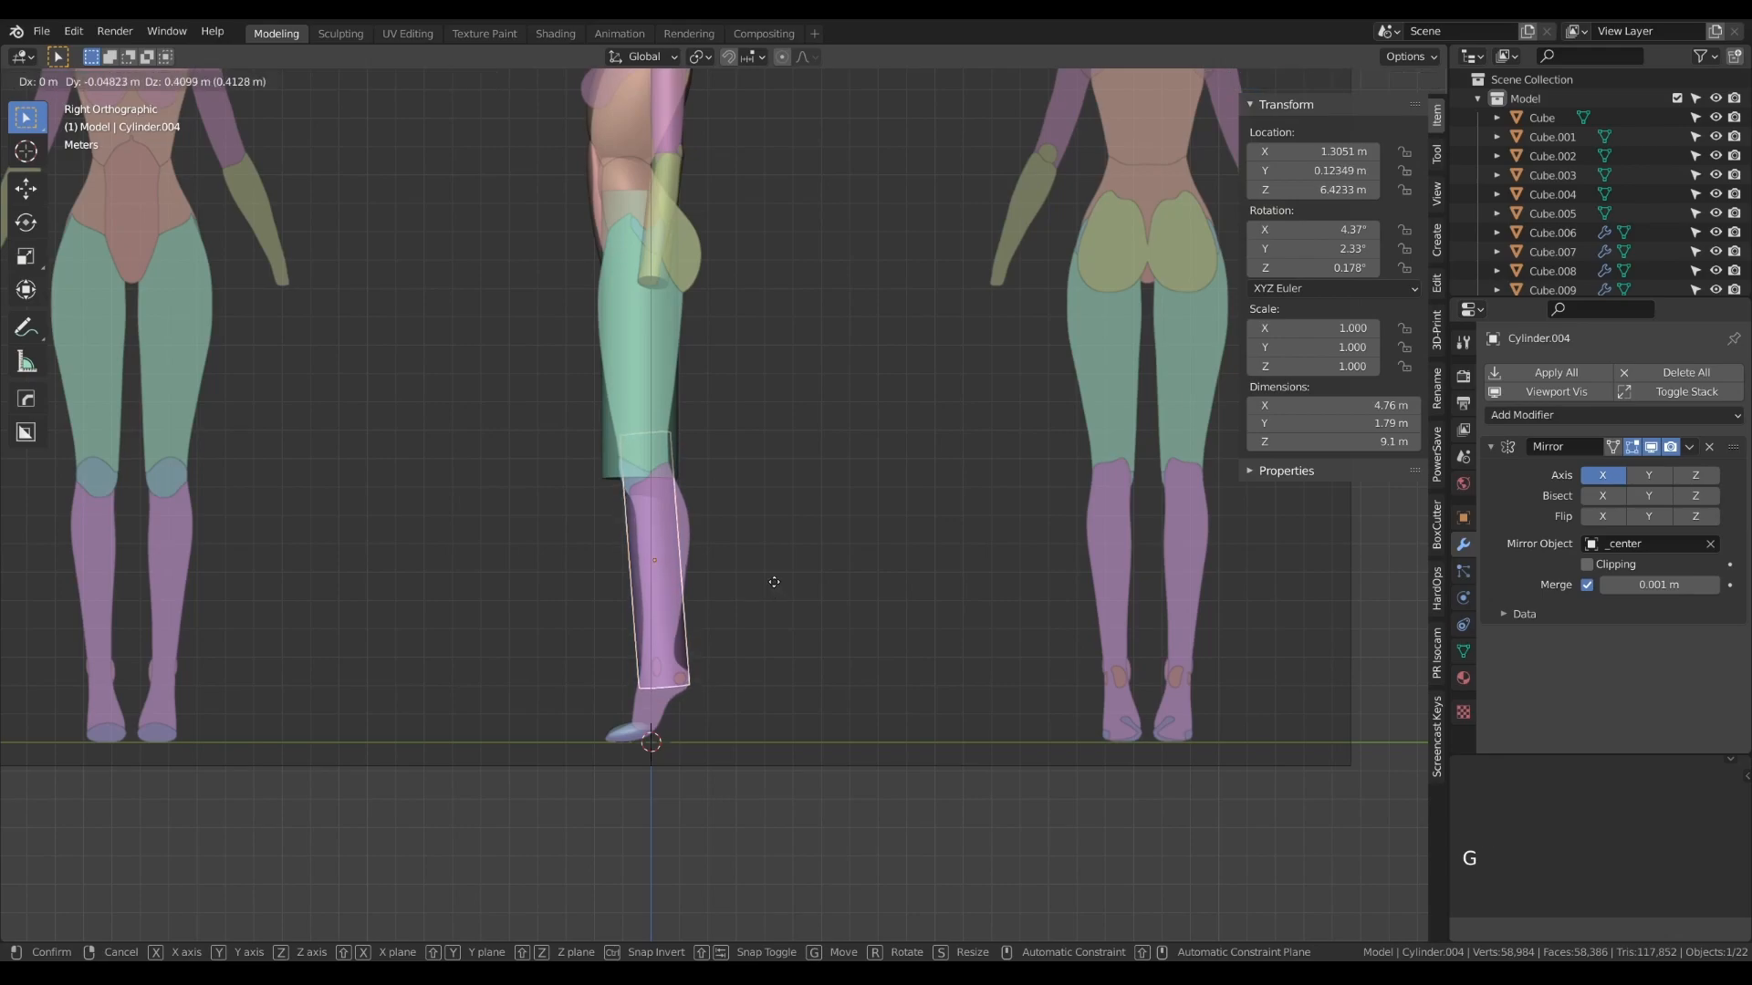
{"action": "left_click", "coordinate": [773, 583]}
{"action": "left_click_drag", "start_coordinate": [712, 578], "coordinate": [848, 579], "text": "alt"}
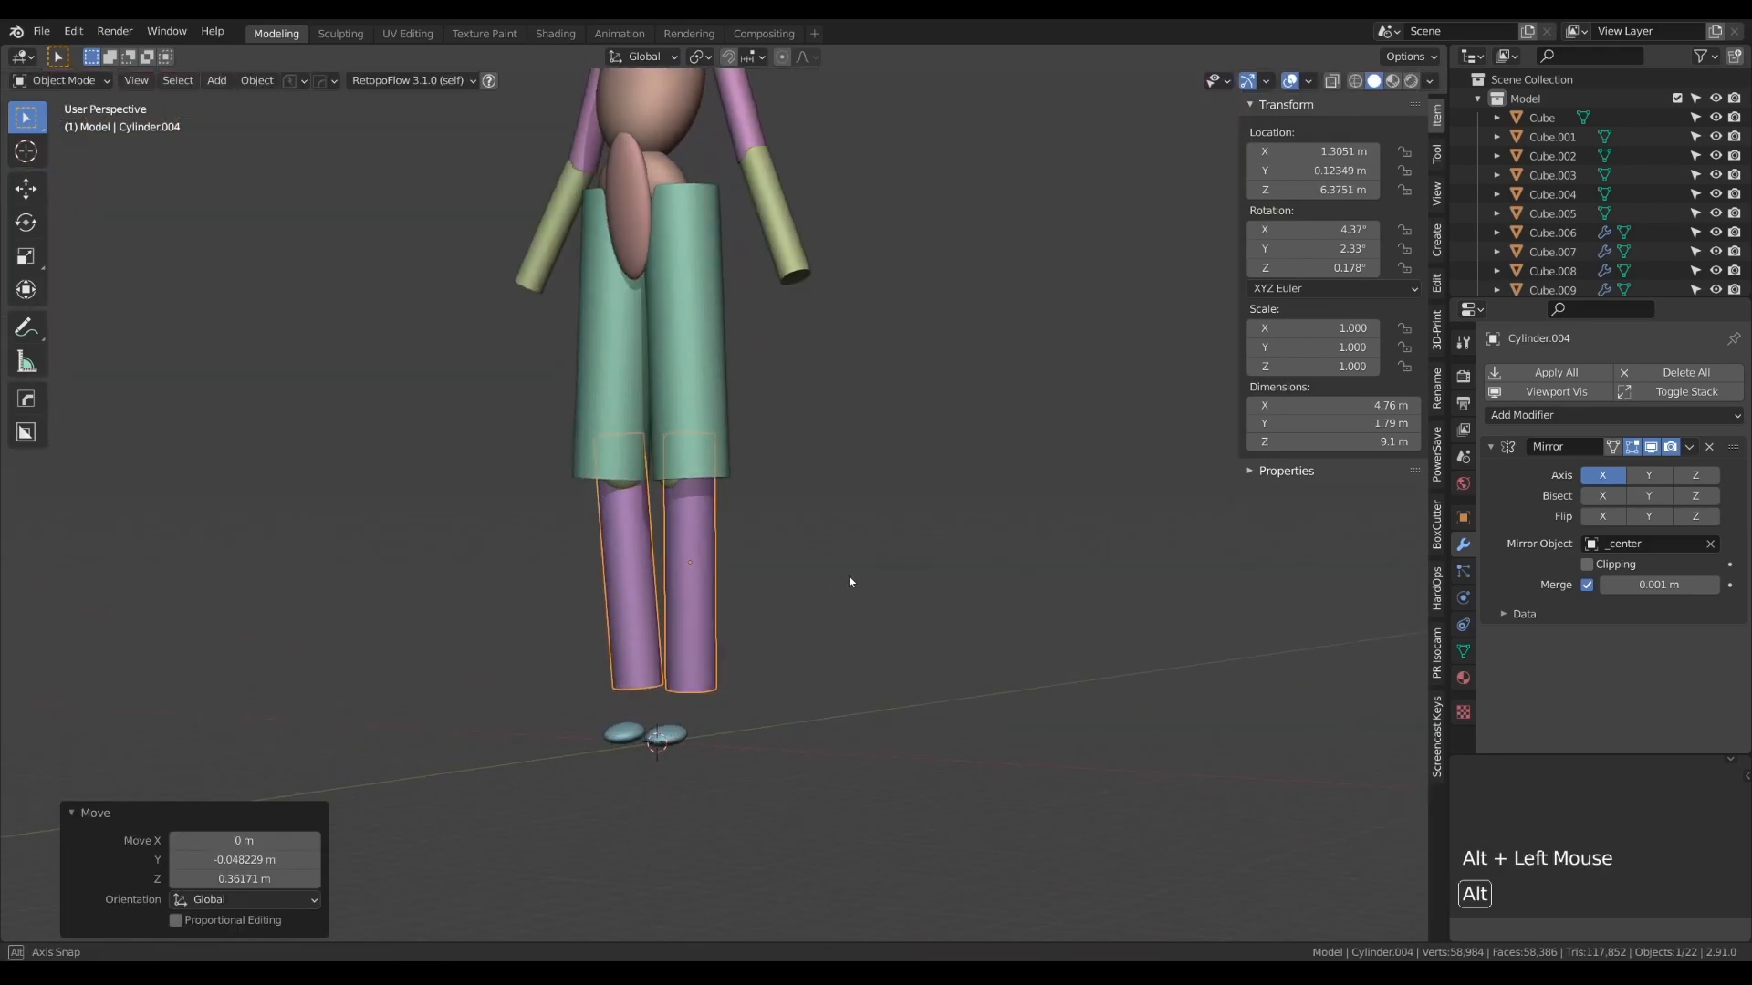
{"action": "scroll", "coordinate": [849, 579], "scroll_direction": "down", "scroll_amount": 5}
{"action": "right_click_drag", "start_coordinate": [849, 578], "coordinate": [828, 550], "text": "alt"}
- Duplicate the mirrored shoulder sphere in the front view
{"action": "key", "text": "KP_1"}
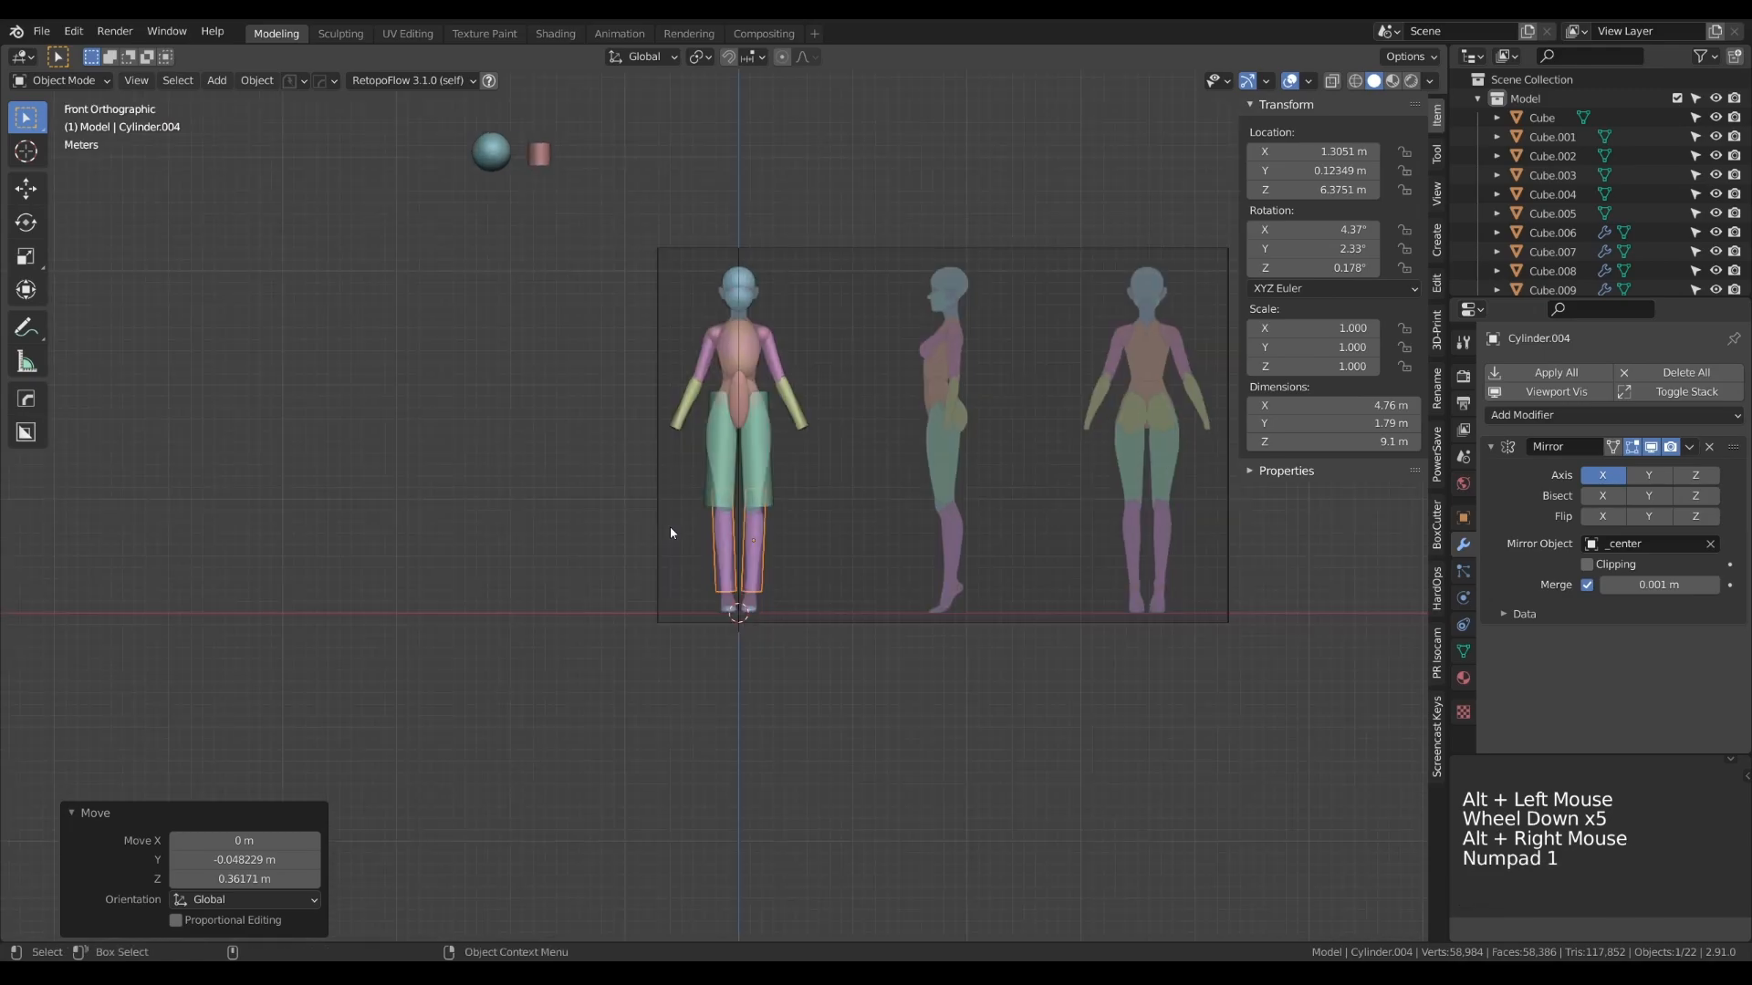
{"action": "scroll", "coordinate": [828, 357], "scroll_direction": "up", "scroll_amount": 6}
{"action": "right_click_drag", "start_coordinate": [634, 367], "coordinate": [834, 383], "text": "alt"}
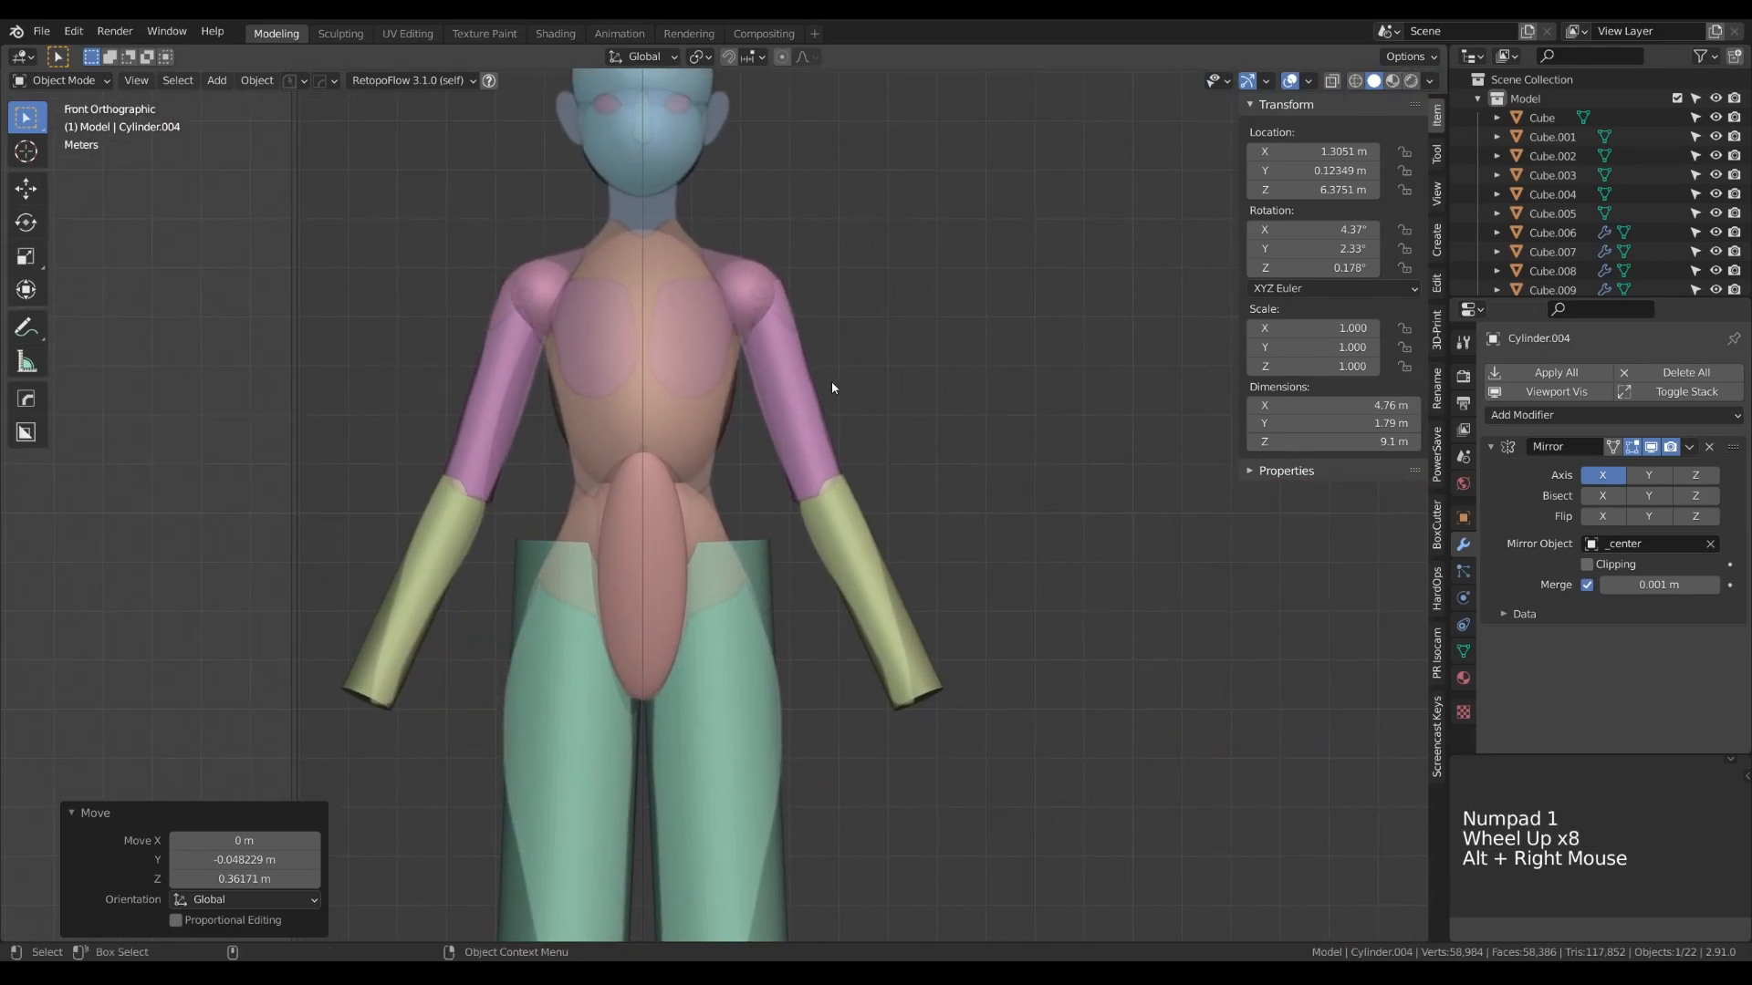
{"action": "left_click", "coordinate": [746, 284]}
{"action": "key", "text": "shift+d"}
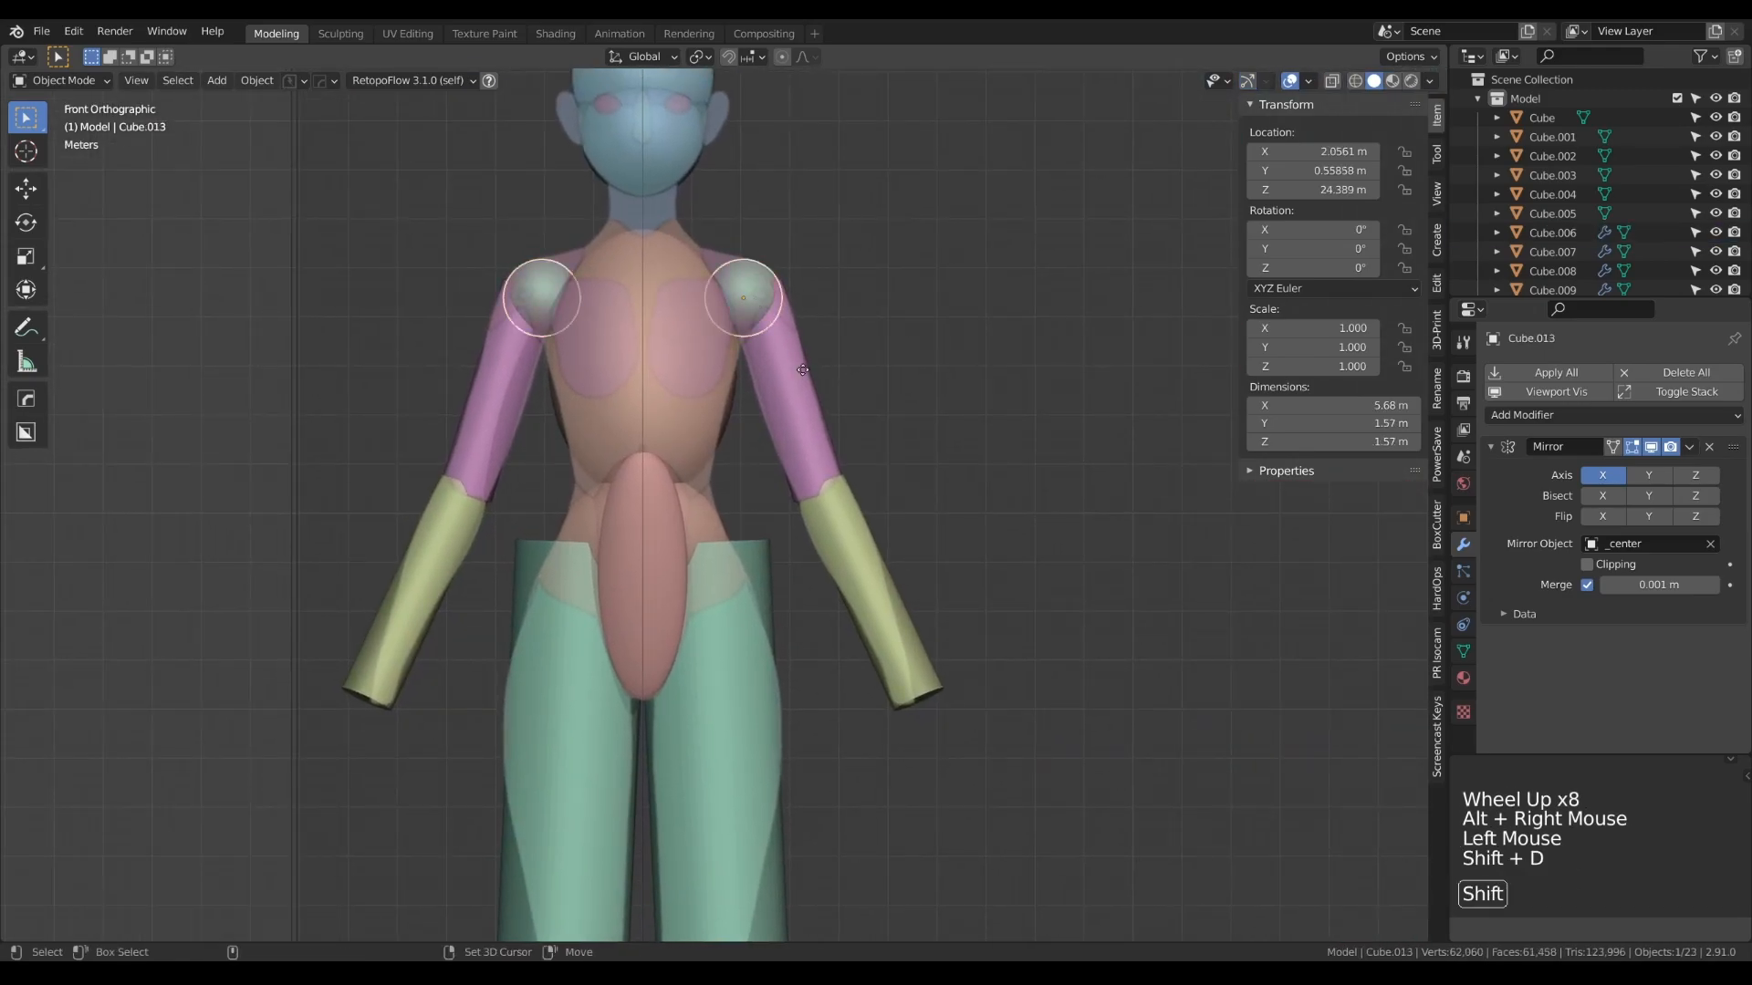
- Place the duplicated spheres on the breasts in the front view and move them about -2.25 m in Y to match the side reference
{"action": "left_click", "coordinate": [750, 438]}
{"action": "key", "text": "KP_3"}
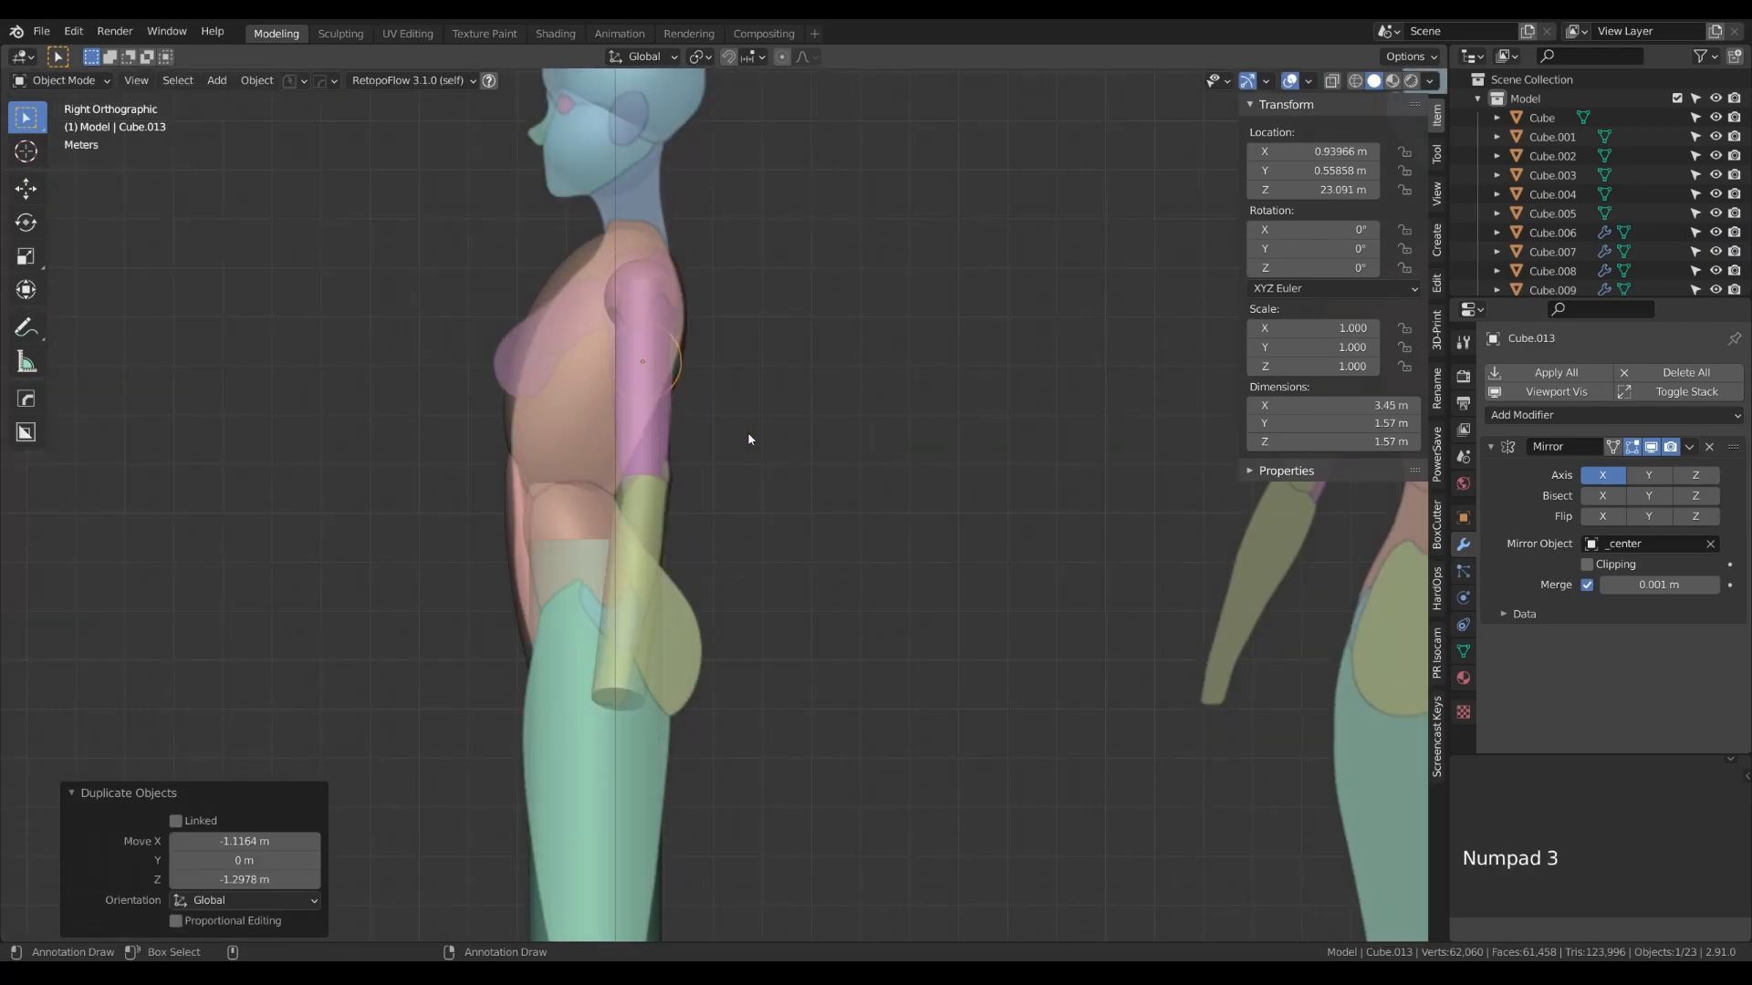
{"action": "key", "text": "g"}
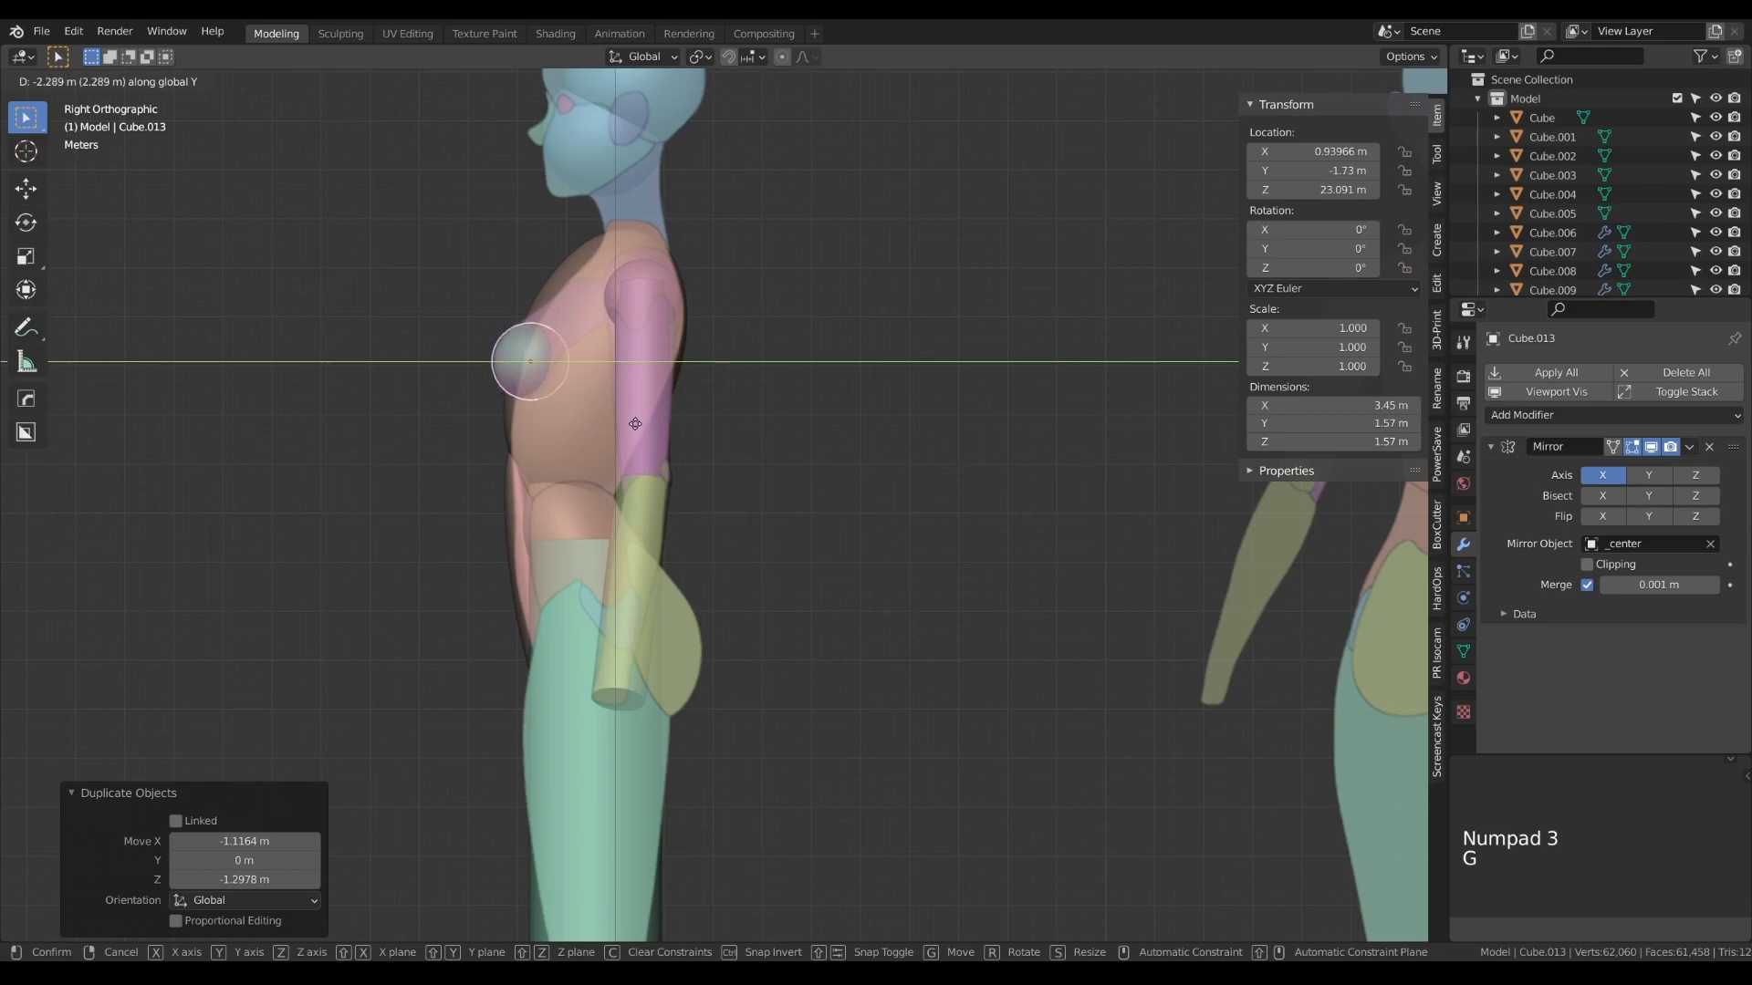
{"action": "left_click", "coordinate": [630, 425]}
{"action": "scroll", "coordinate": [533, 426], "scroll_direction": "up", "scroll_amount": 6}
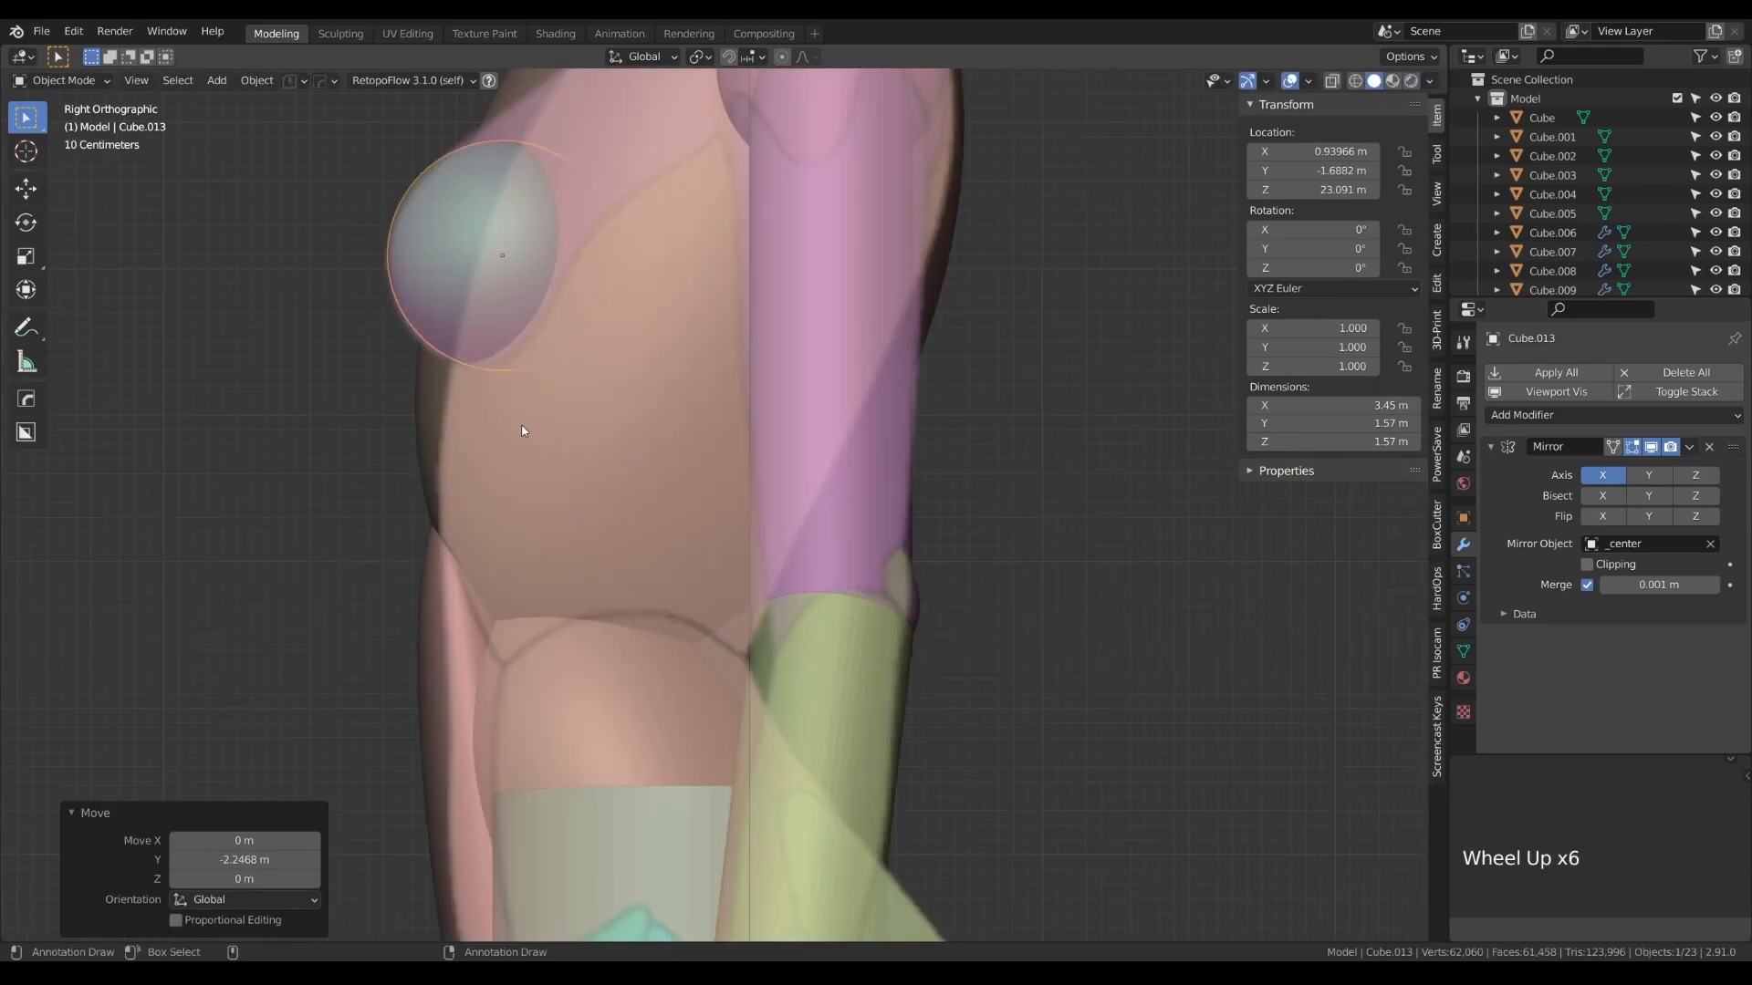
{"action": "key", "text": "g"}
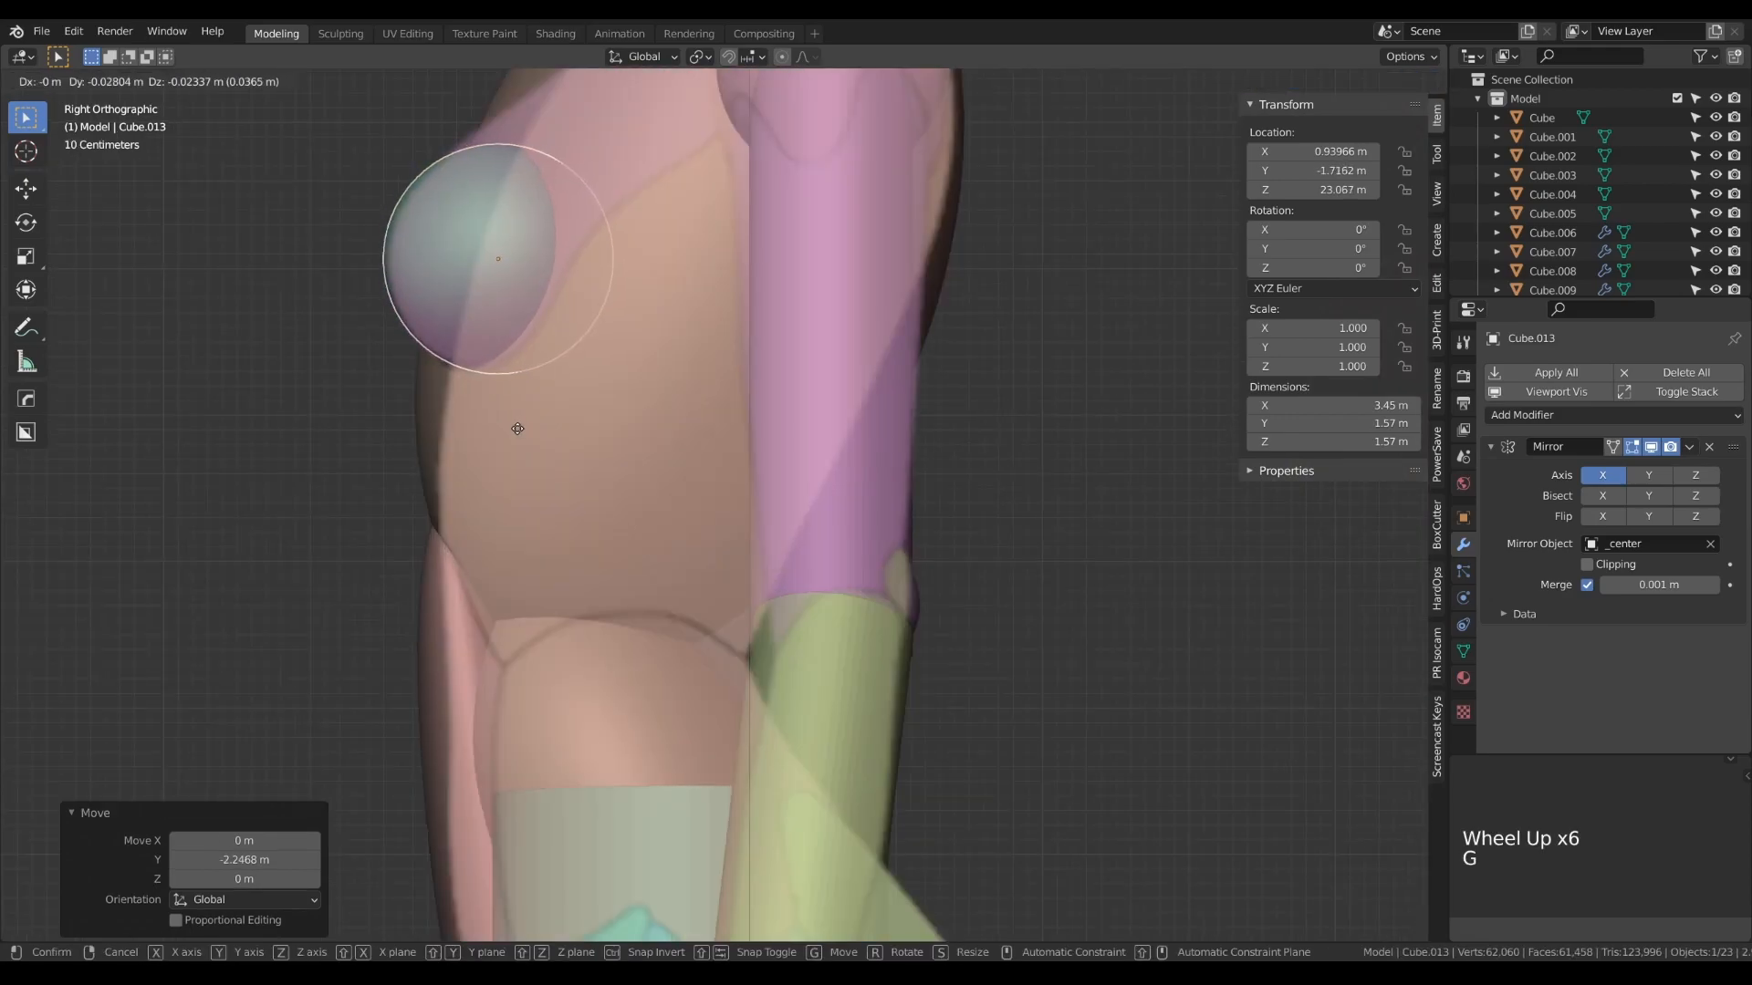
{"action": "left_click", "coordinate": [519, 430]}
- Scale the breast spheres' mesh down to 0.885 and move them about -0.117 m along Y in the side view
{"action": "key", "text": "KP_1"}
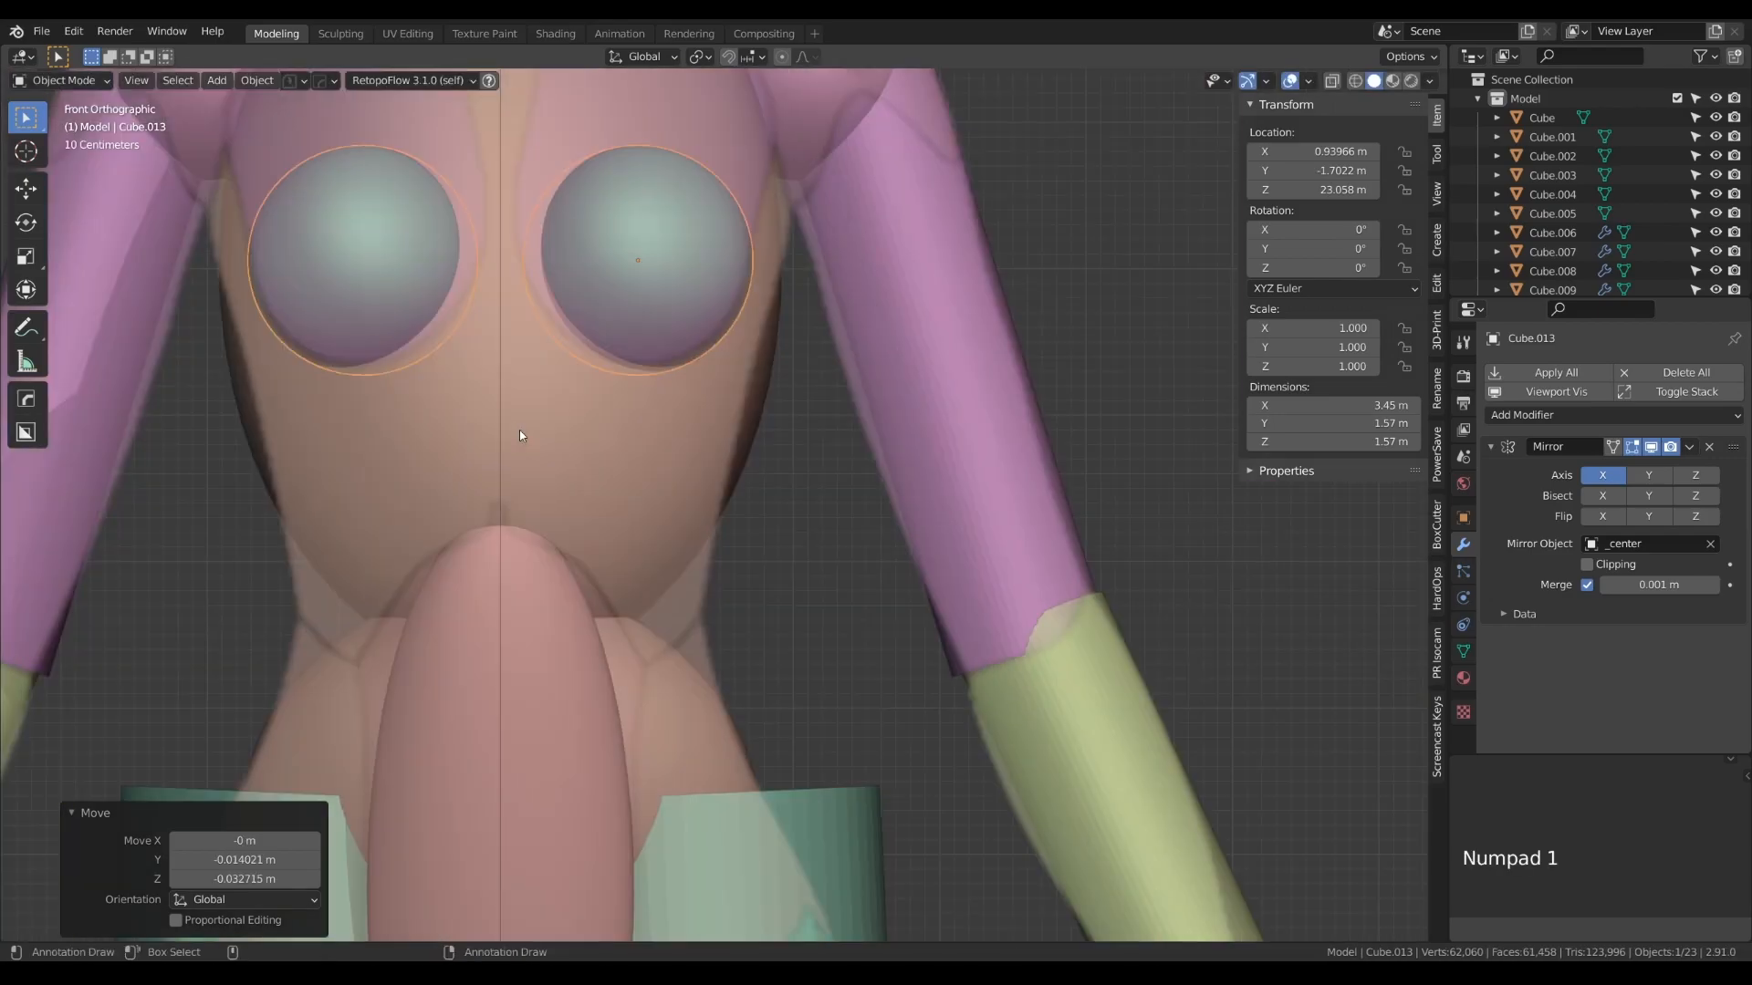
{"action": "key", "text": "Tab"}
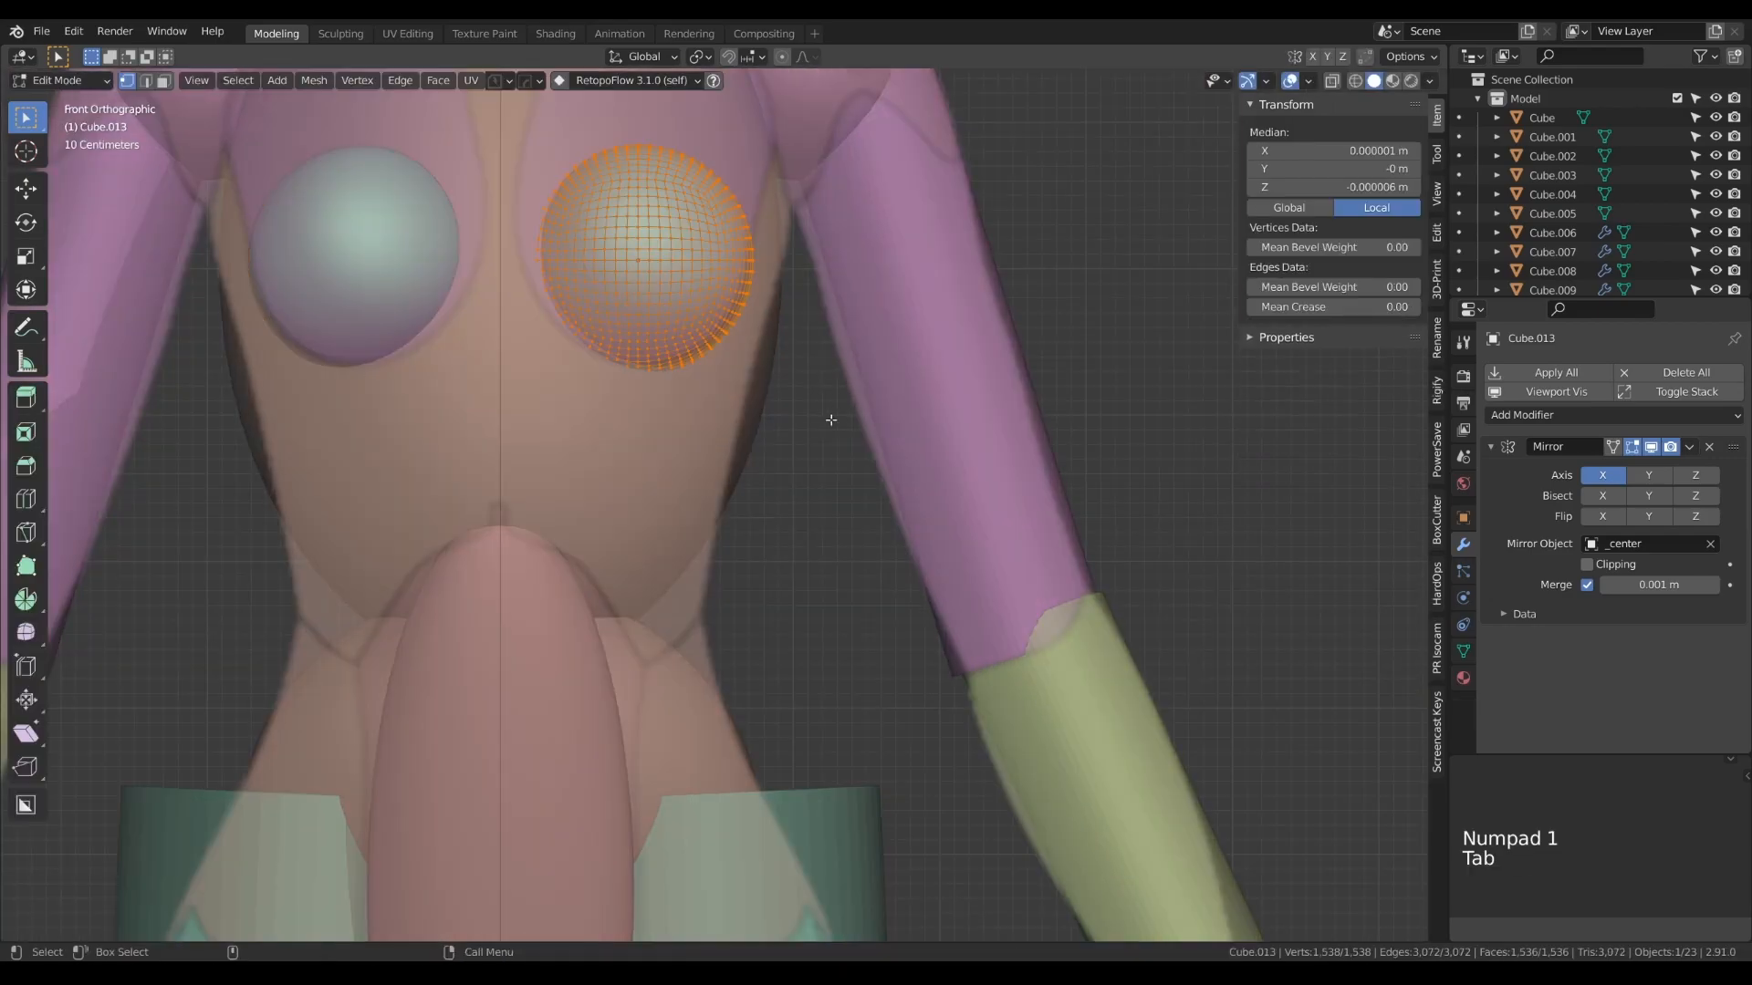
{"action": "key", "text": "s"}
{"action": "left_click", "coordinate": [866, 477]}
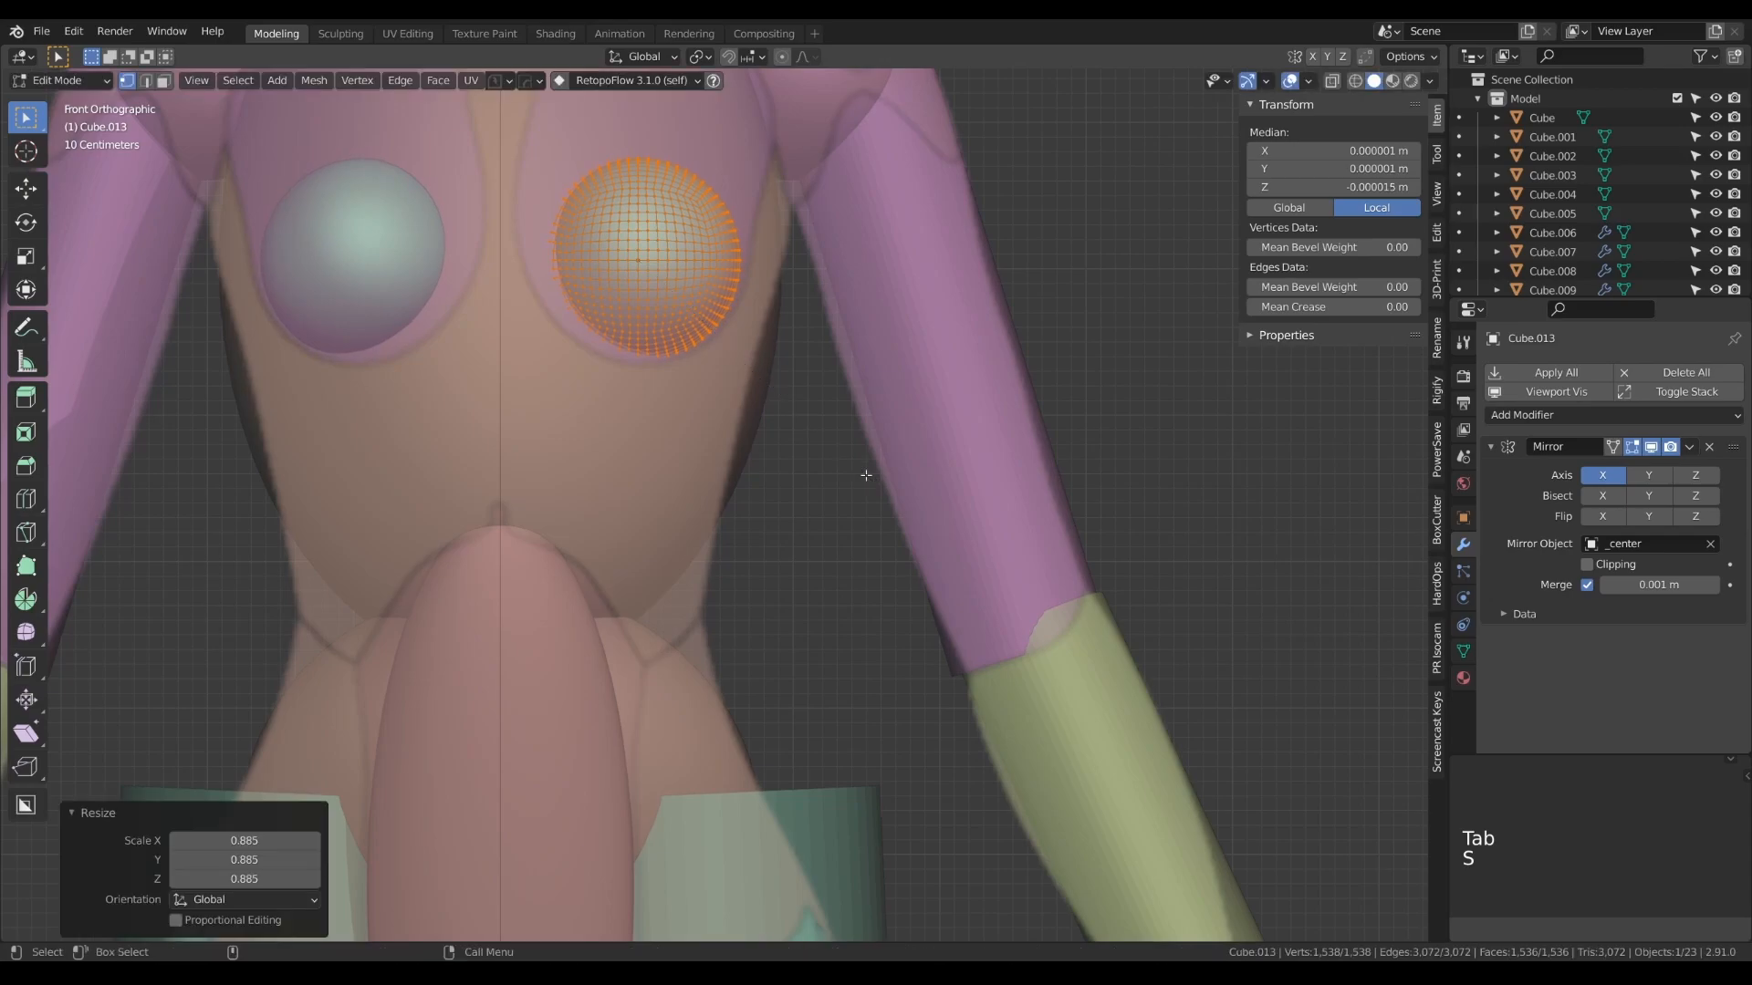
{"action": "key", "text": "Tab"}
{"action": "key", "text": "KP_3"}
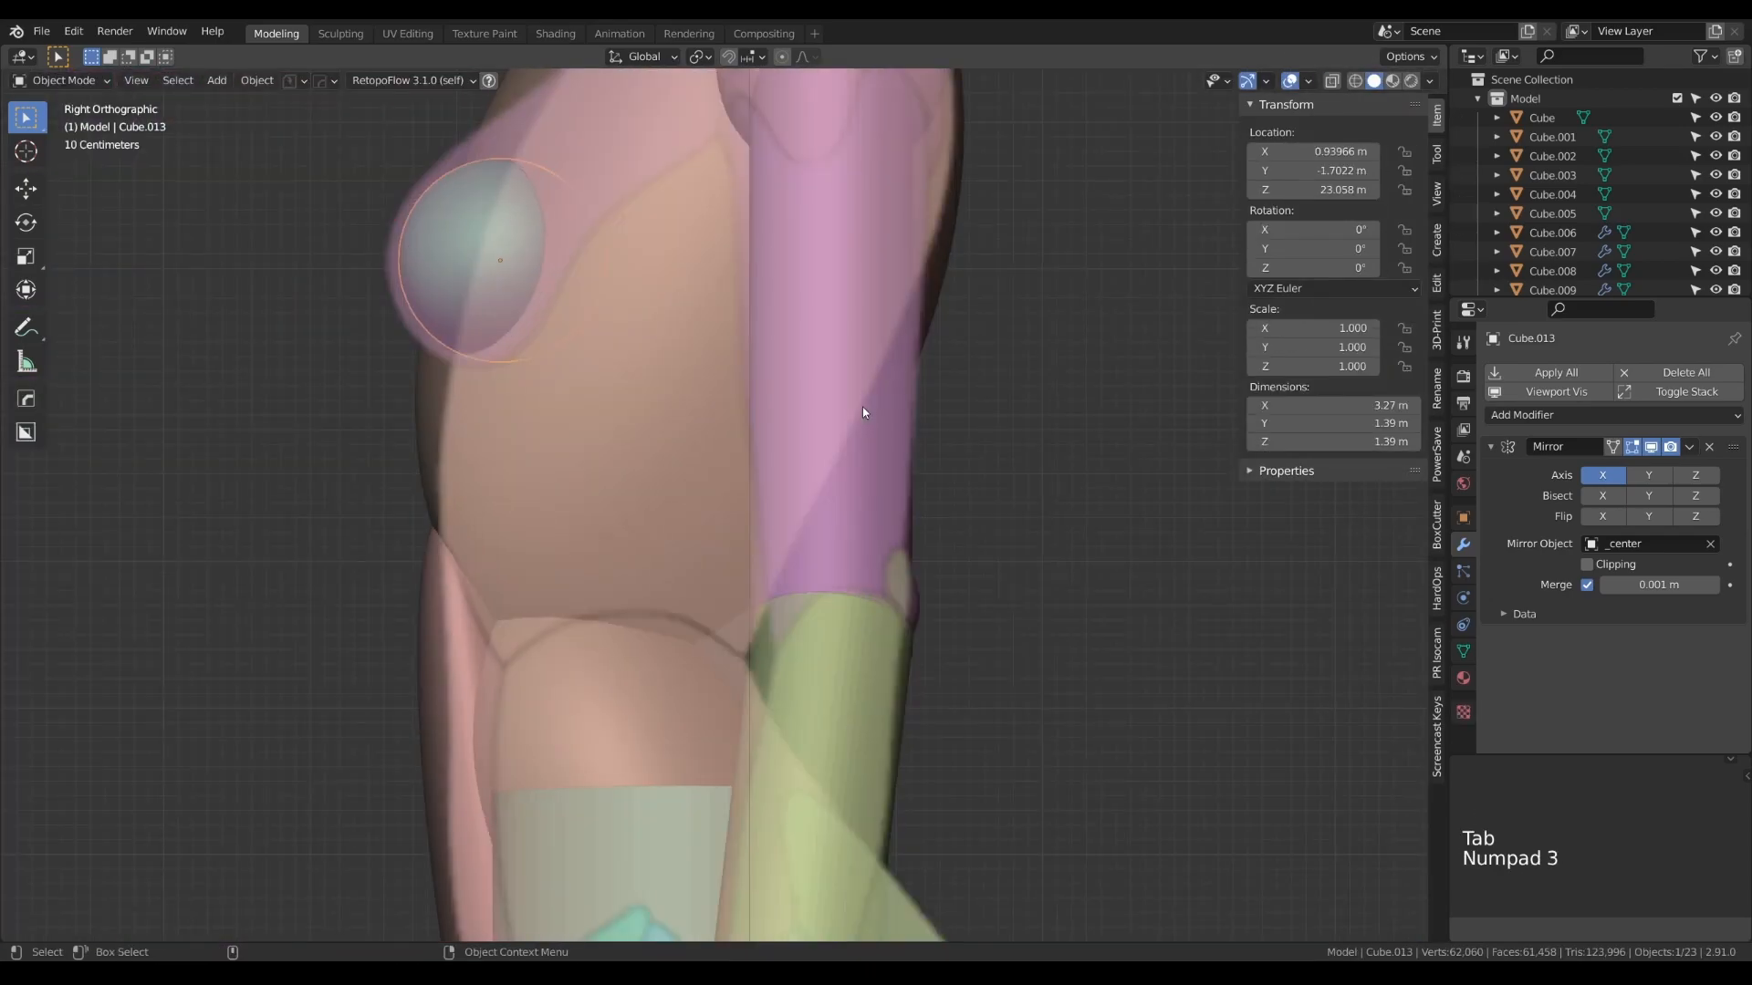
{"action": "key", "text": "g"}
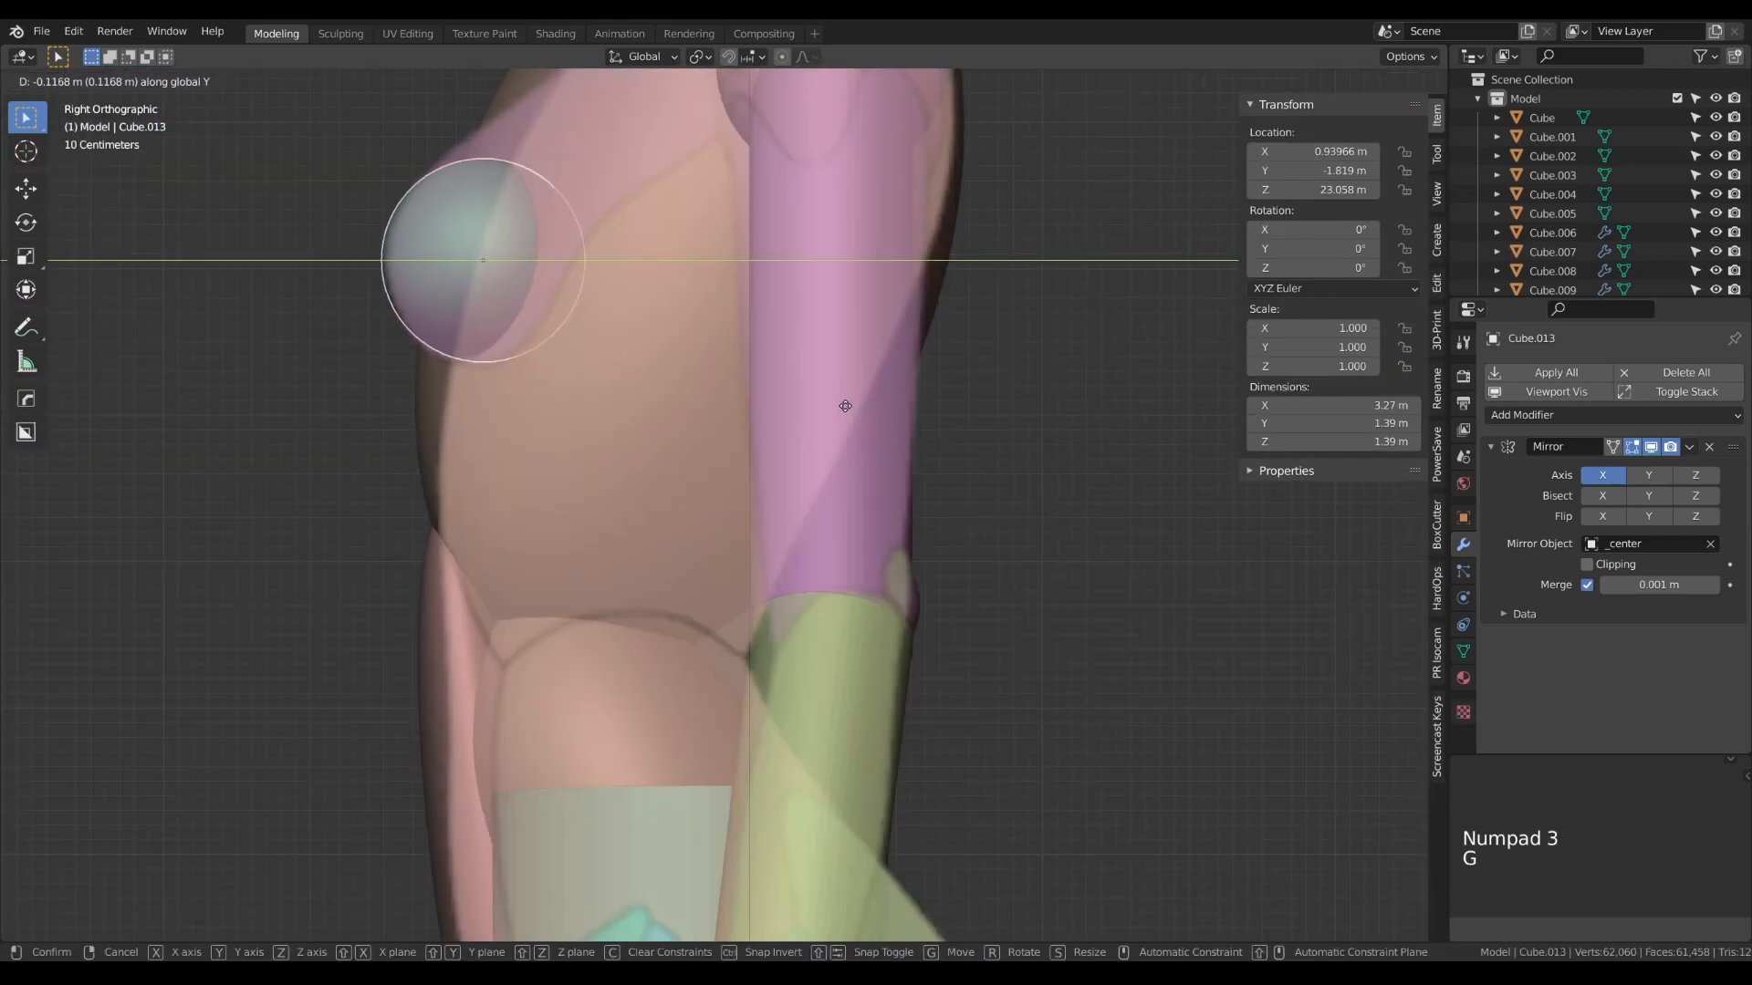
{"action": "left_click", "coordinate": [845, 406]}
- Enlarge the breast spheres' mesh by 1.061 and shift them about 0.047 m back along Y
{"action": "key", "text": "KP_1"}
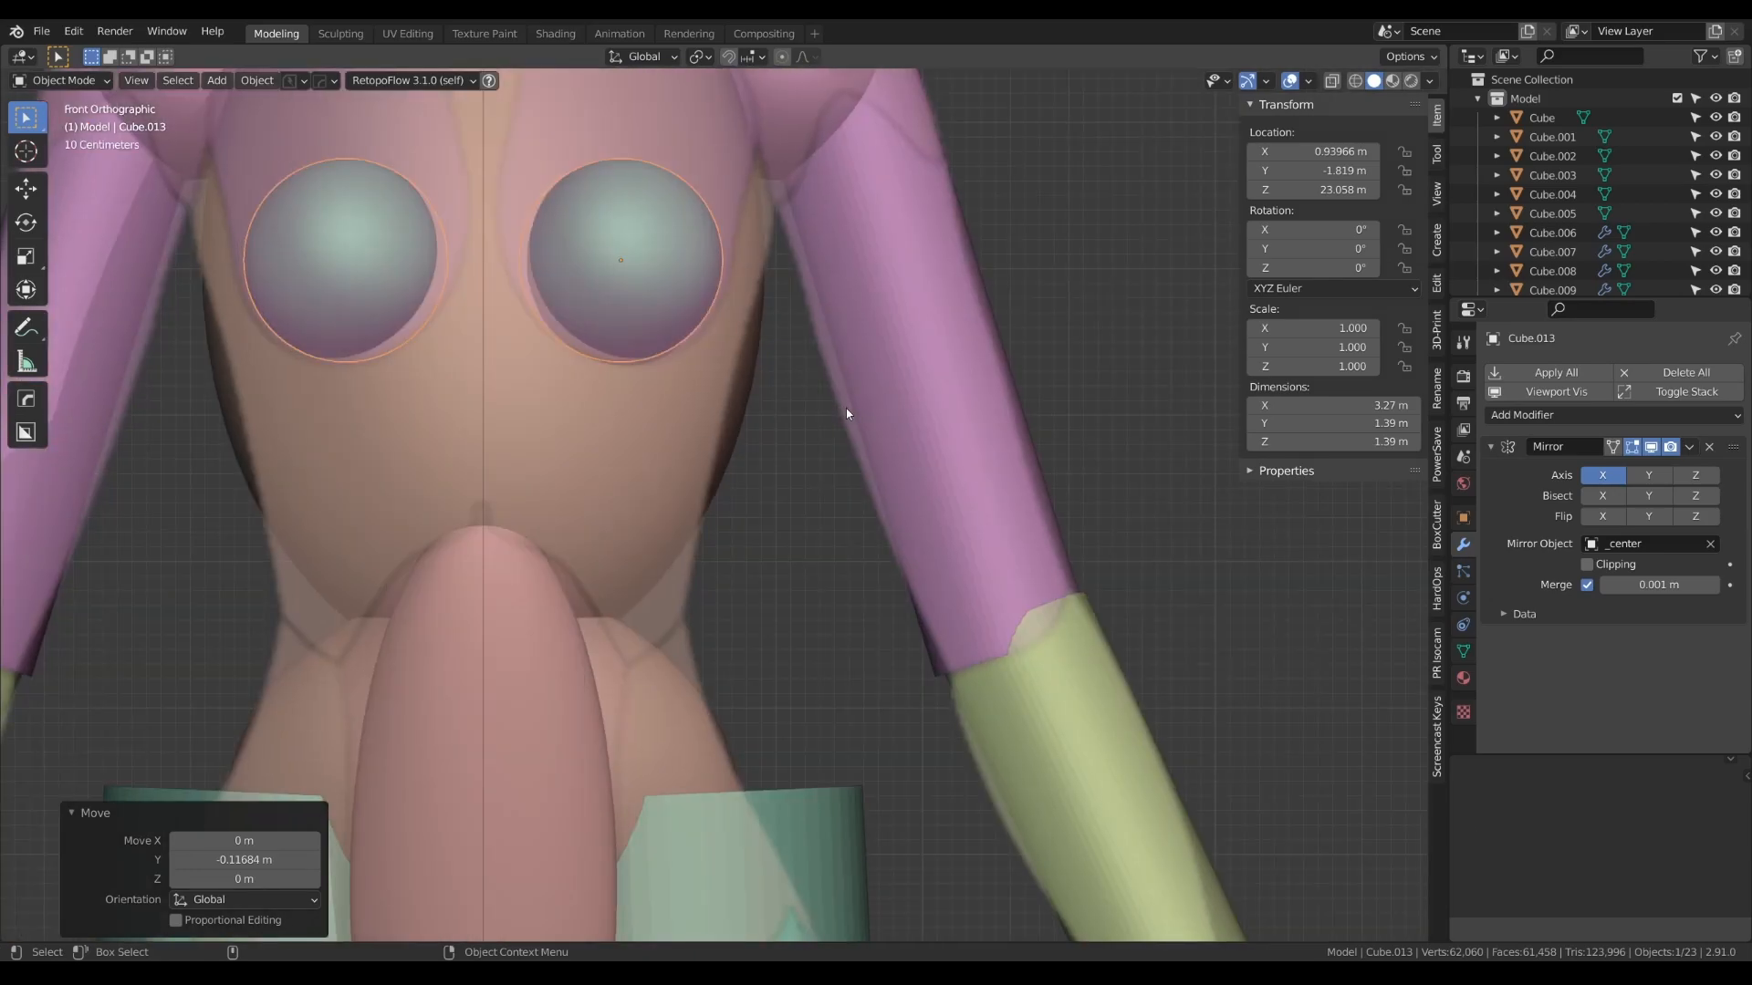
{"action": "key", "text": "Tab"}
{"action": "key", "text": "s"}
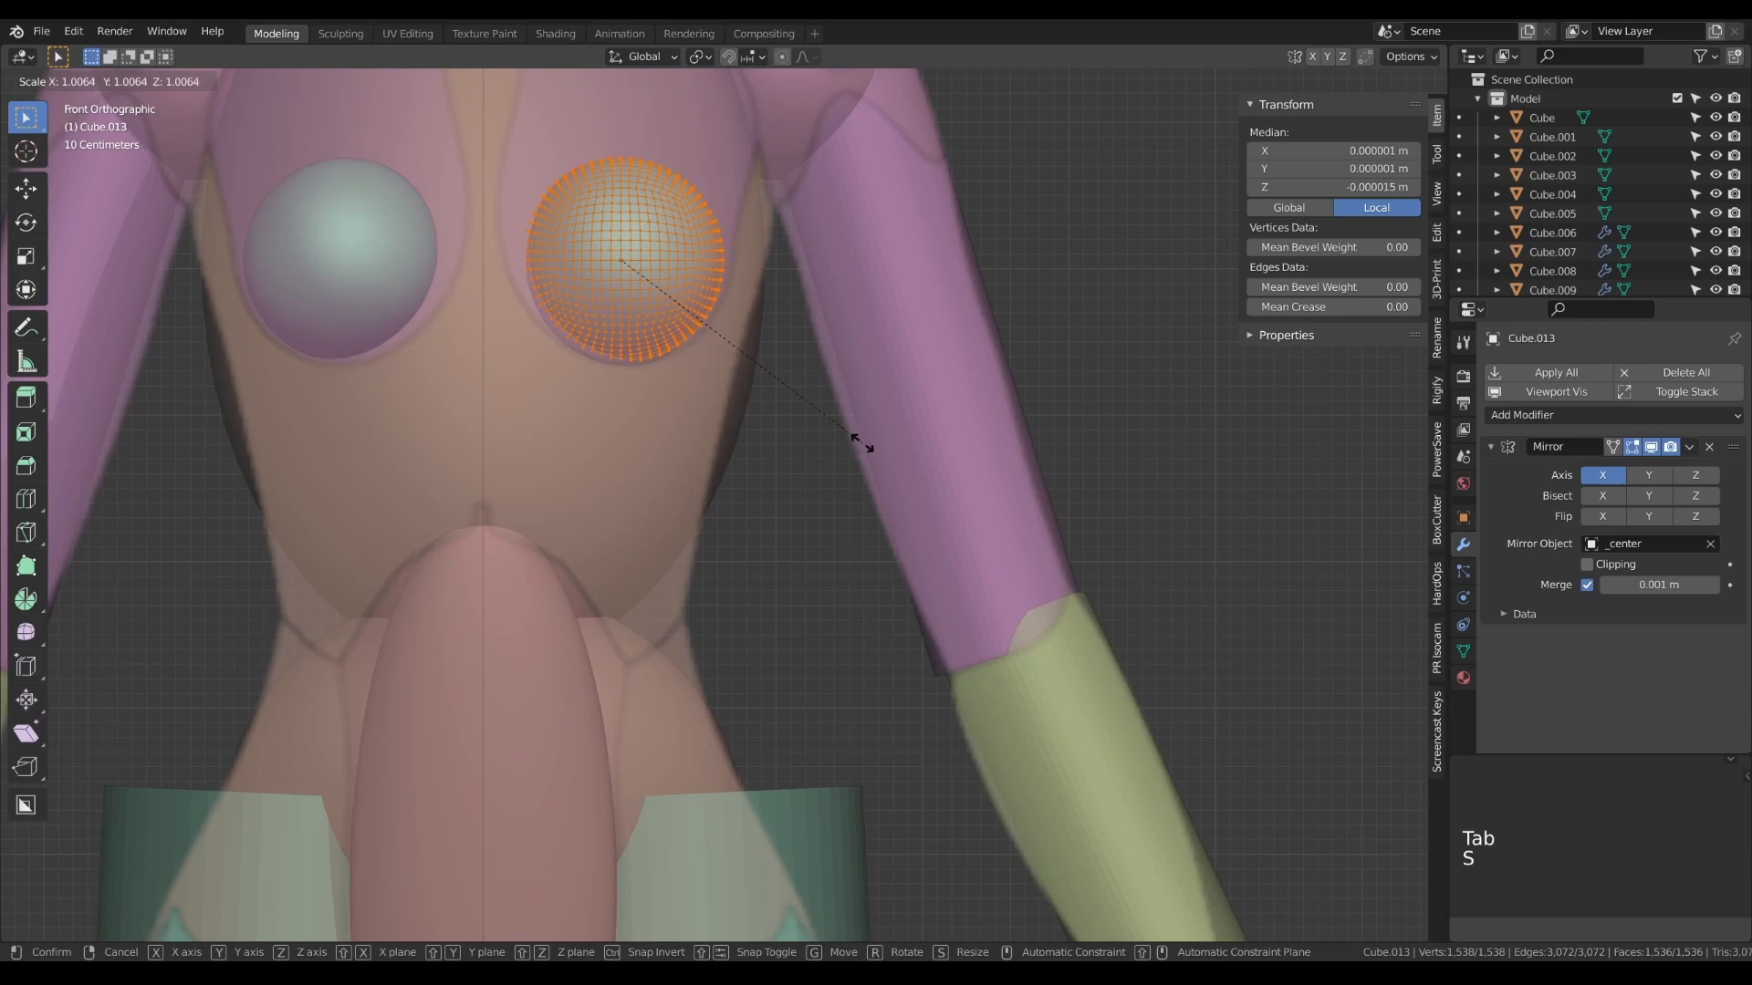
{"action": "left_click", "coordinate": [873, 451]}
{"action": "key", "text": "Tab"}
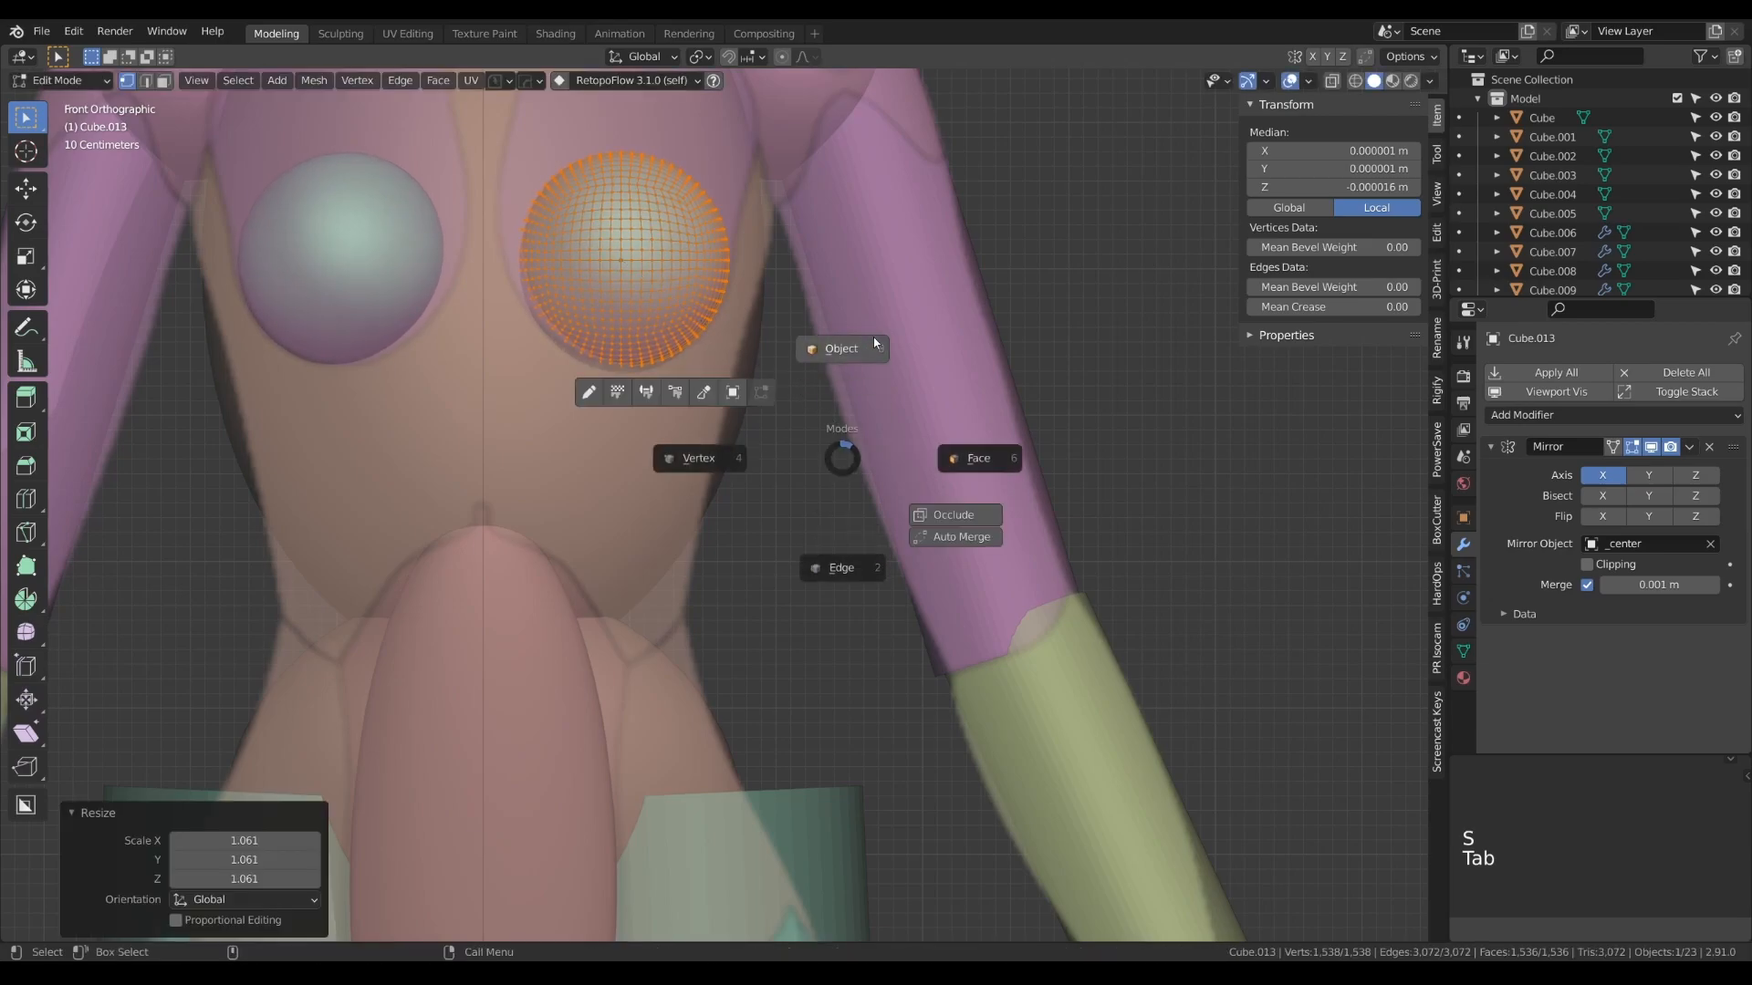
{"action": "key", "text": "KP_3"}
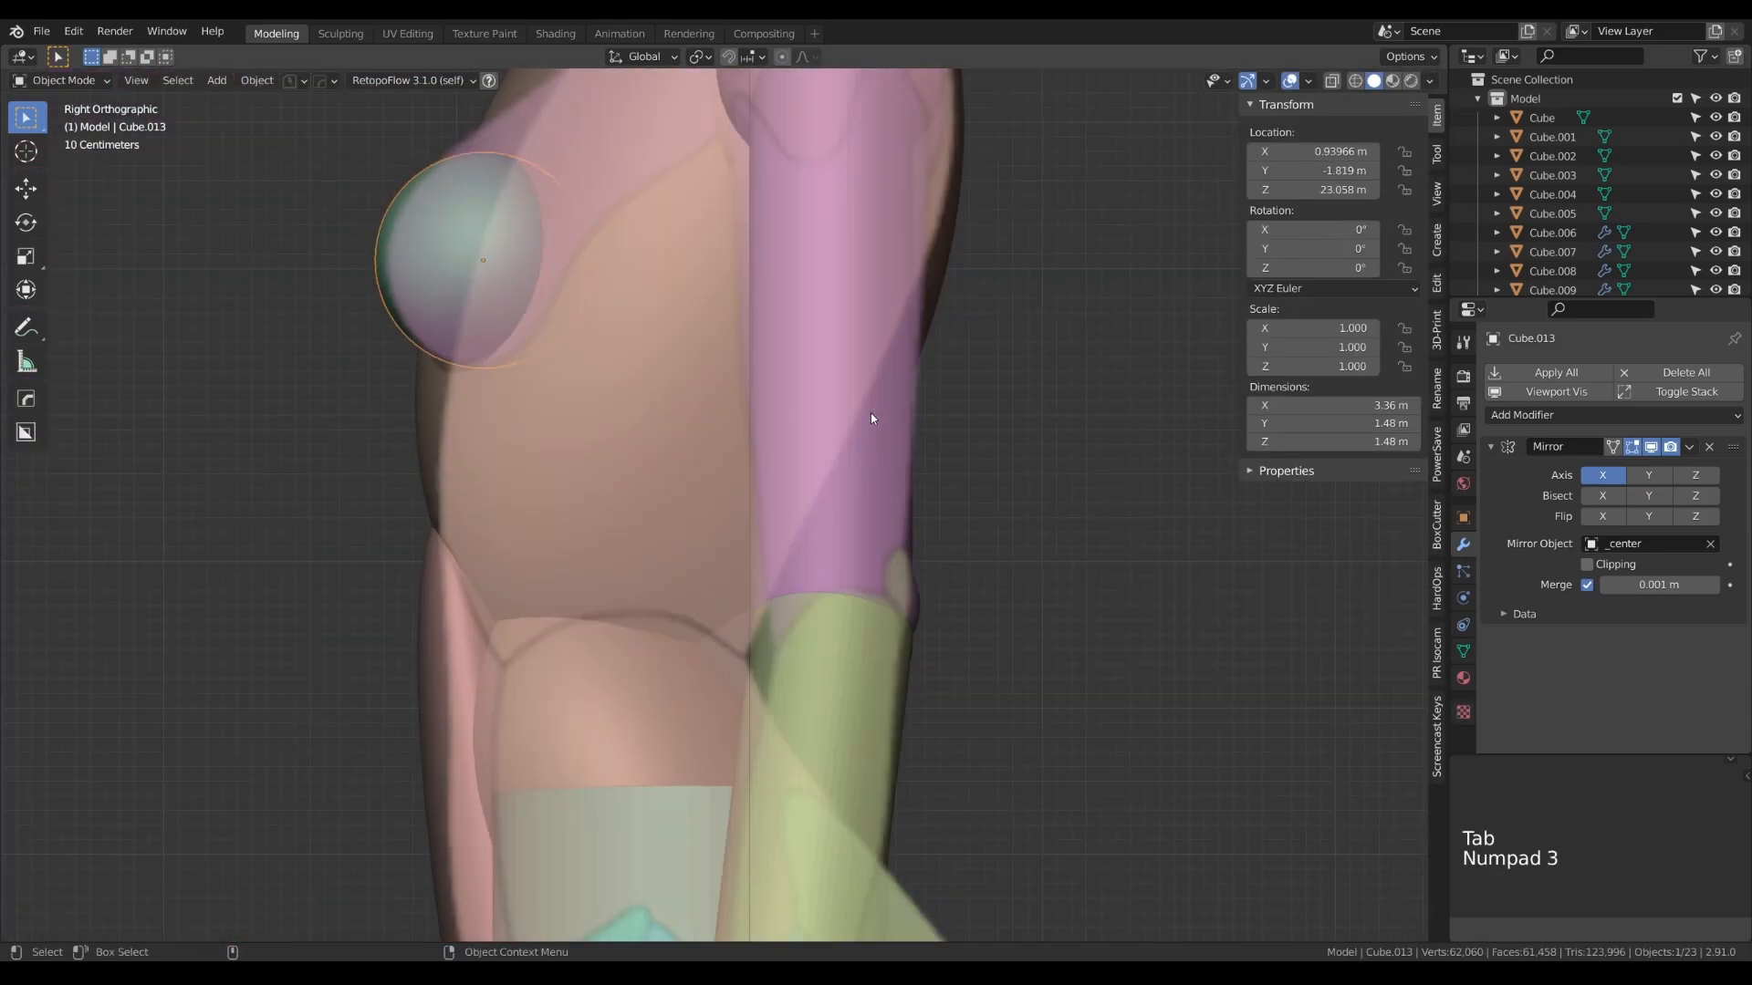
{"action": "key", "text": "g"}
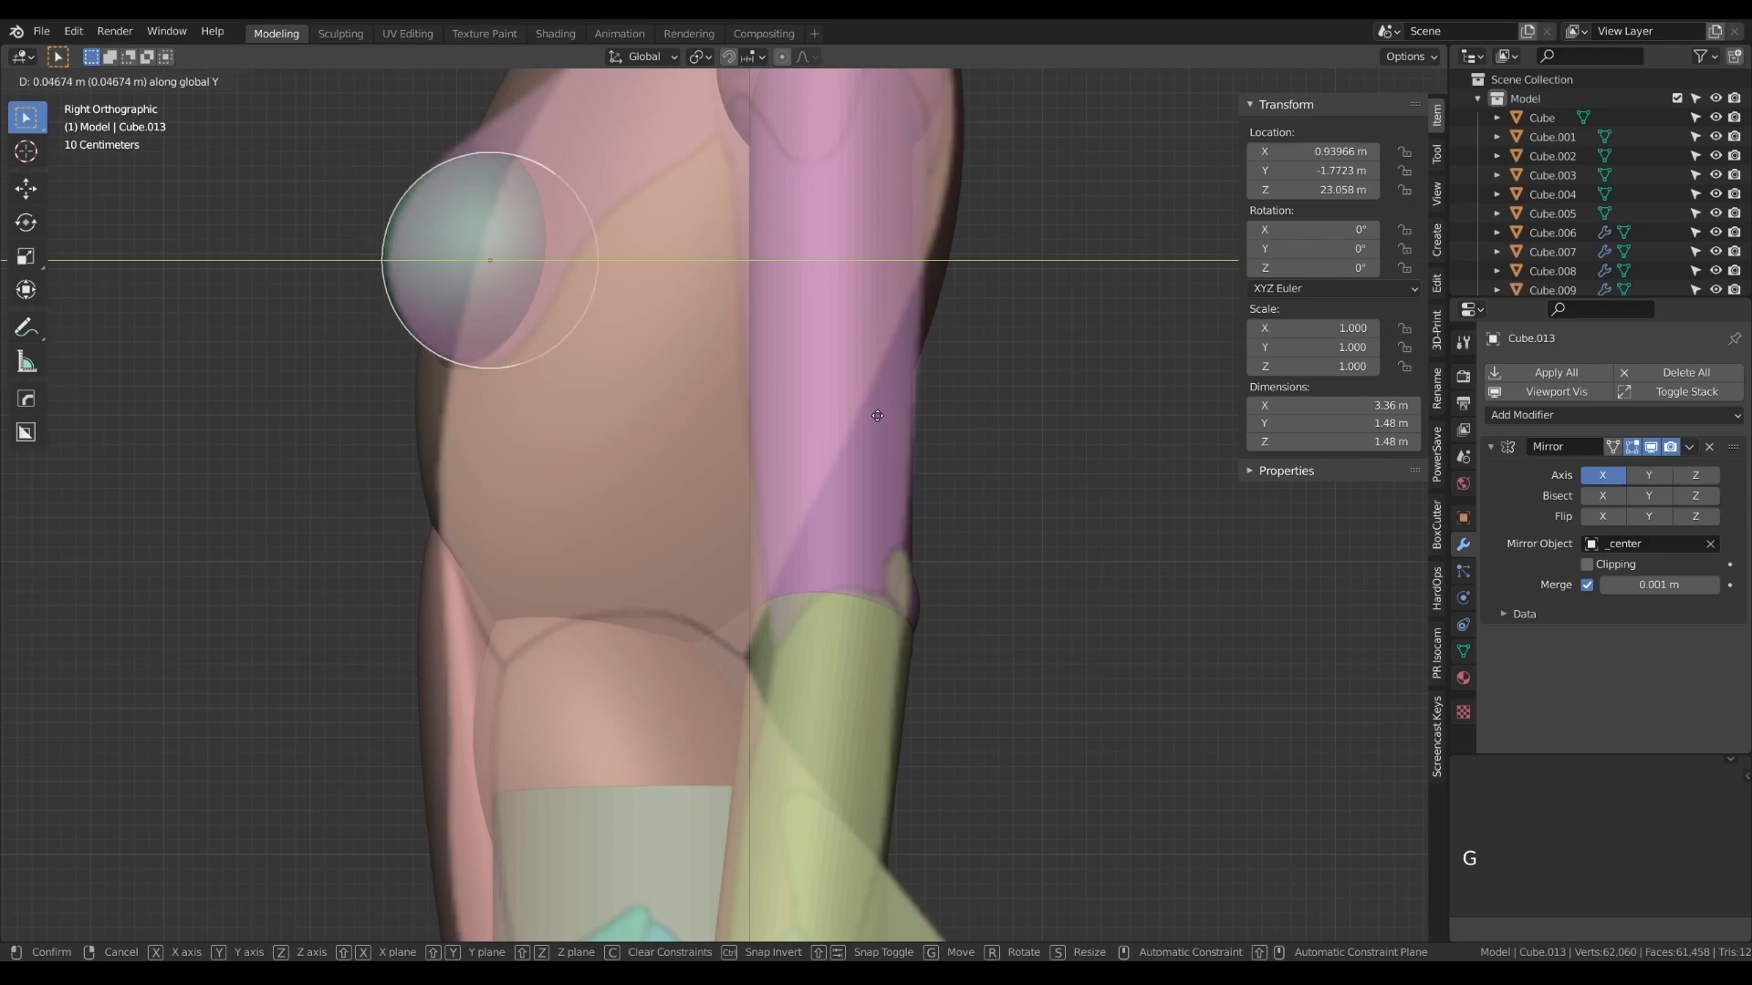
{"action": "left_click", "coordinate": [876, 416]}
- Duplicate the breast spheres and move the copy about 2.78 m in Y and -6.13 m in Z onto the buttocks
{"action": "scroll", "coordinate": [805, 380], "scroll_direction": "down", "scroll_amount": 6}
{"action": "left_click_drag", "start_coordinate": [804, 380], "coordinate": [790, 409], "text": "alt"}
{"action": "key", "text": "KP_1"}
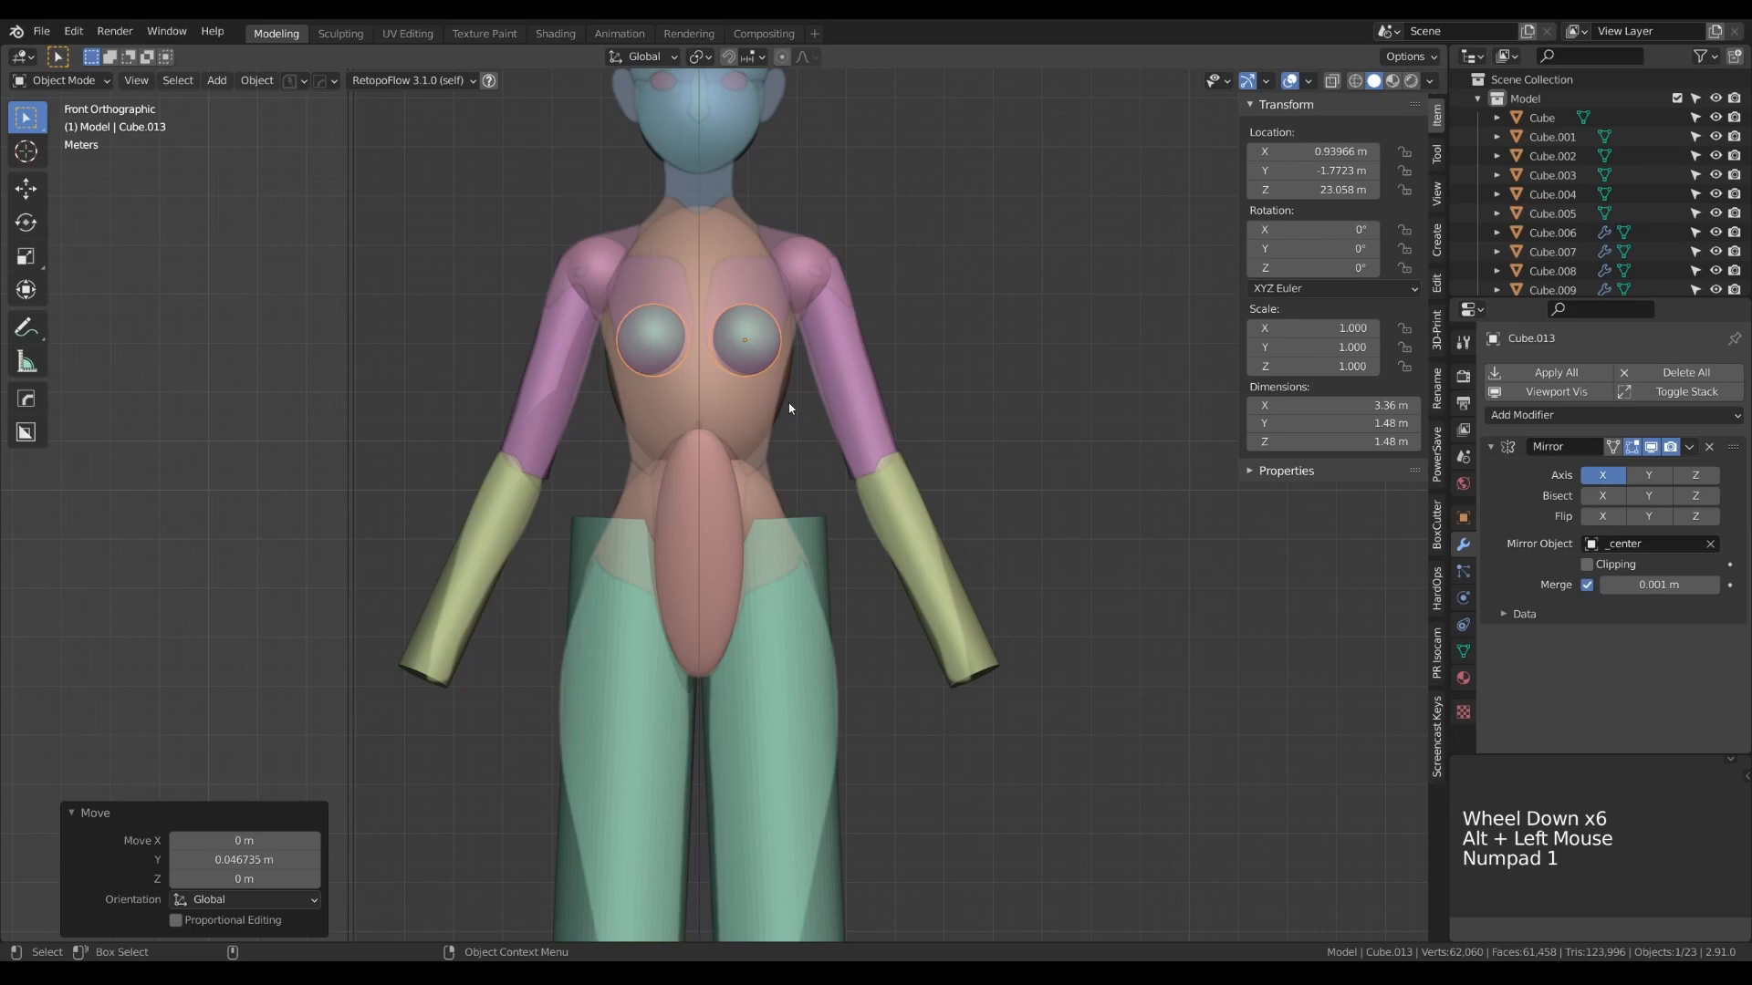
{"action": "key", "text": "shift+d"}
{"action": "right_click", "coordinate": [828, 400]}
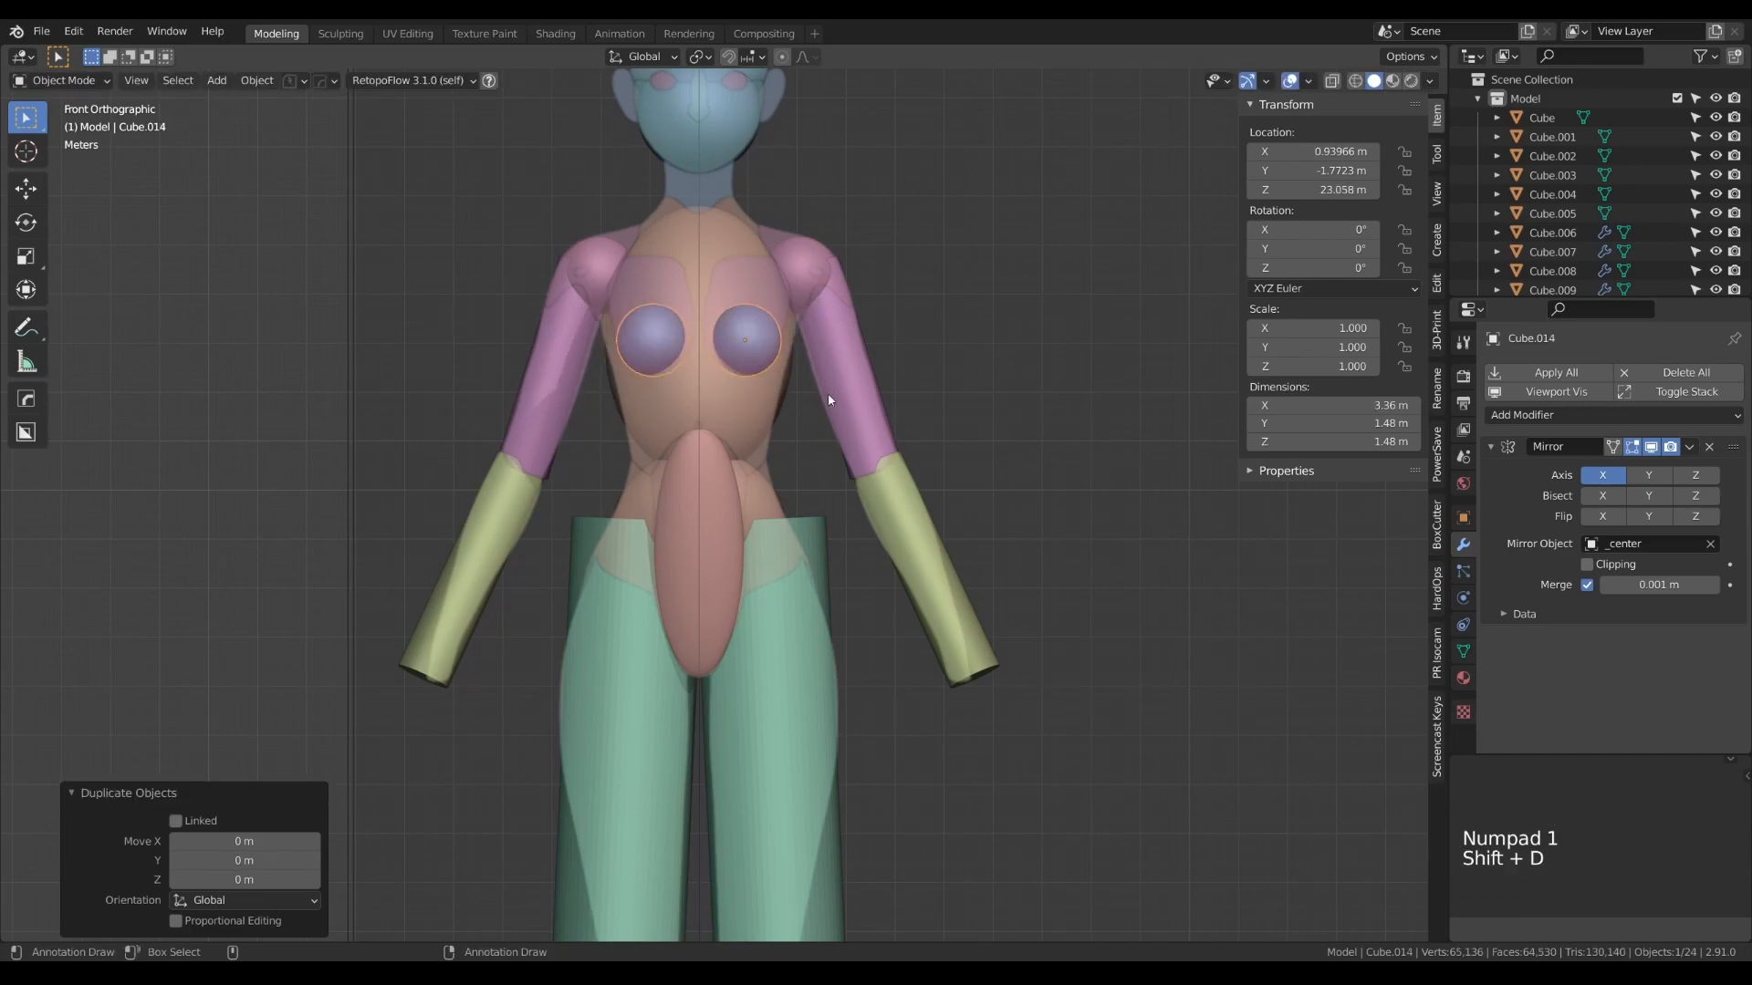
{"action": "key", "text": "KP_3"}
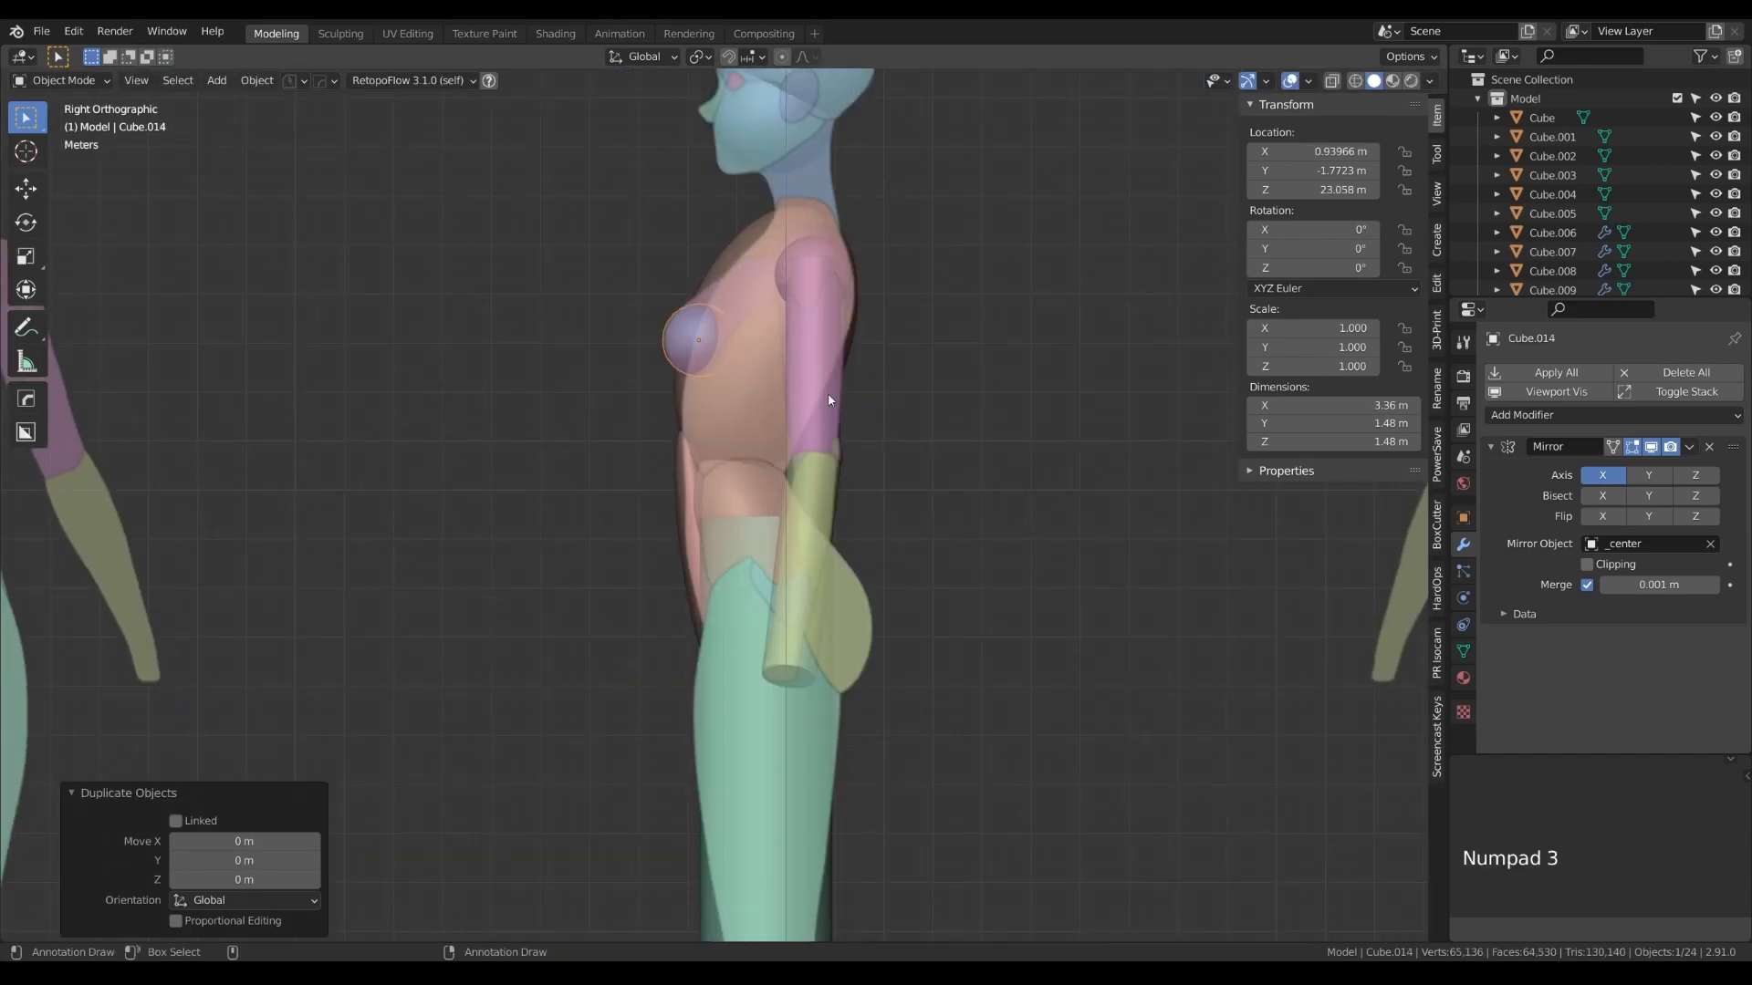
{"action": "key", "text": "g"}
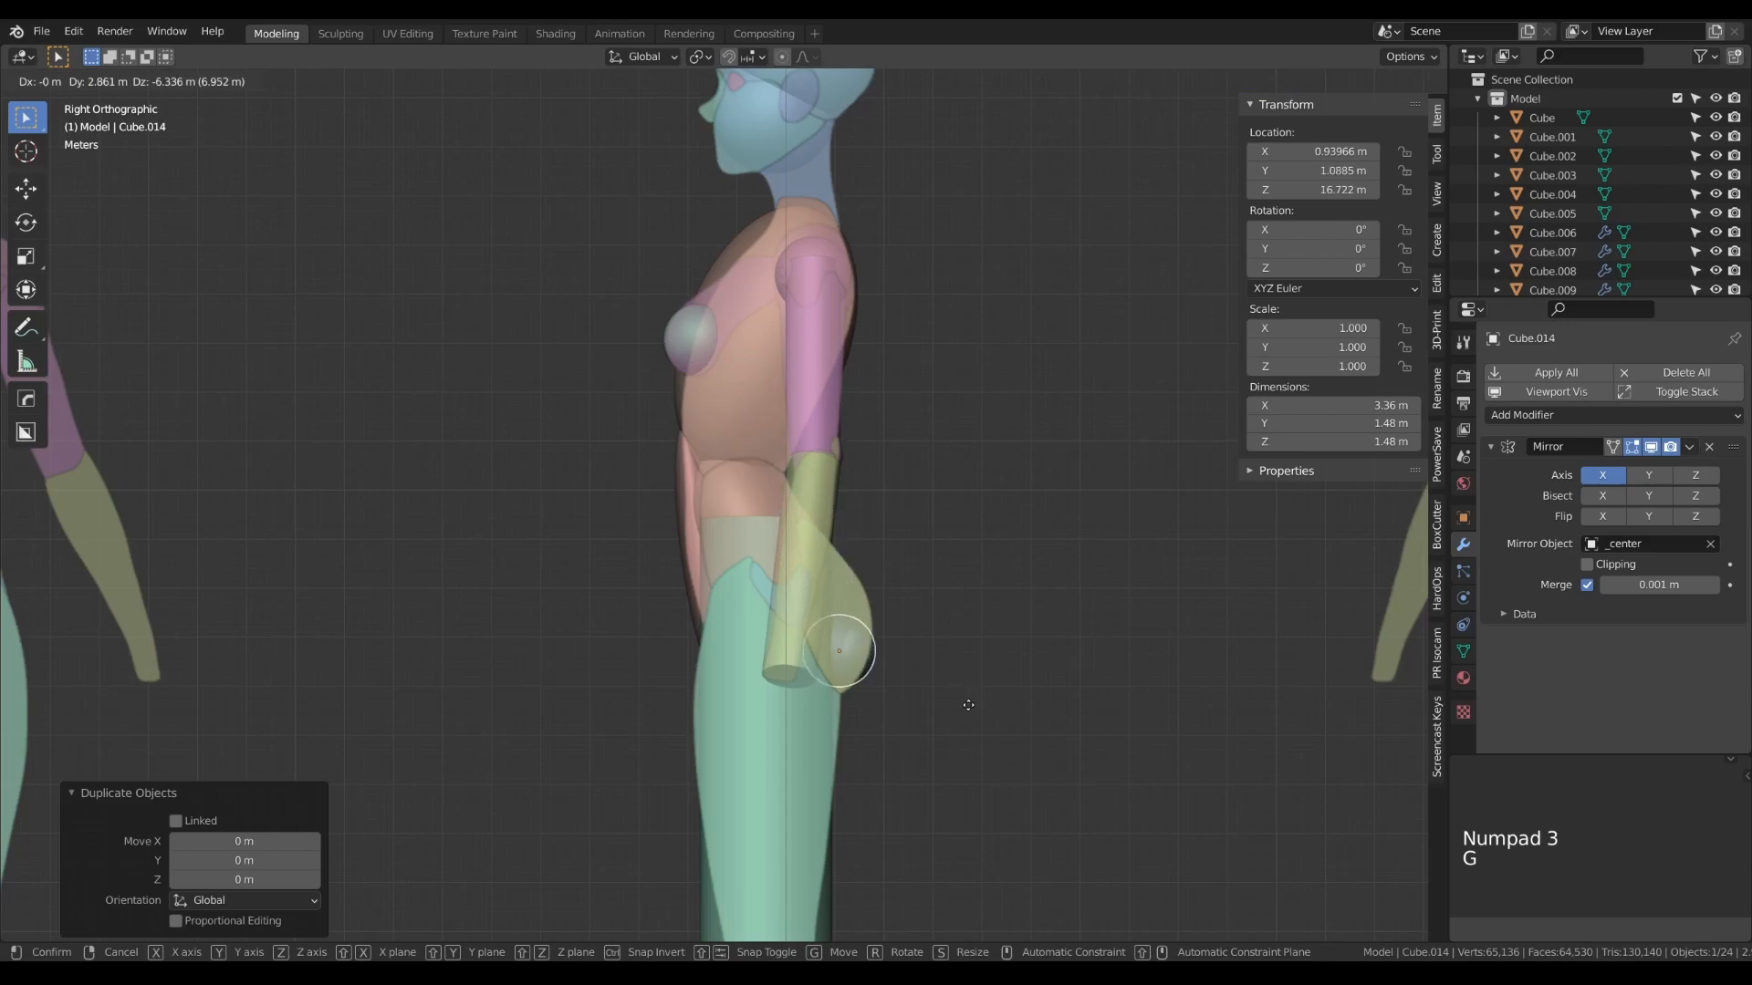
{"action": "left_click", "coordinate": [967, 700]}
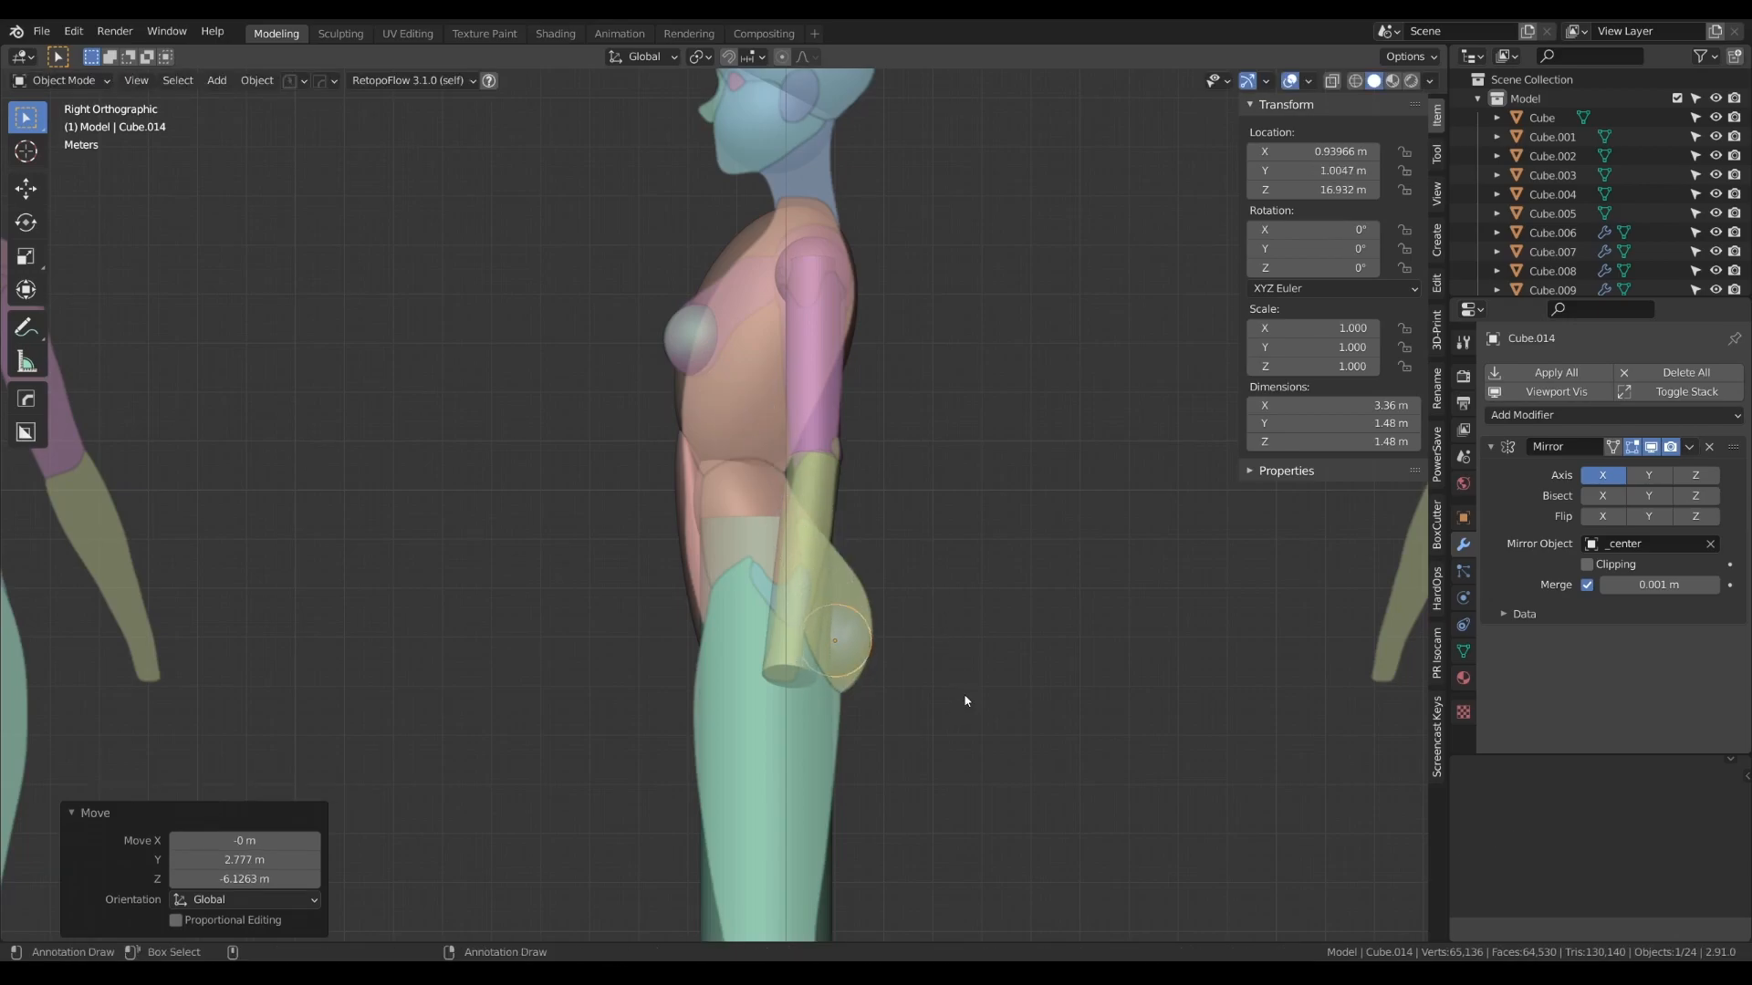
- Enlarge the buttock spheres' mesh by 1.78 and shift them about -0.59 m in Y and 0.1 m in Z
{"action": "key", "text": "Tab"}
{"action": "key", "text": "s"}
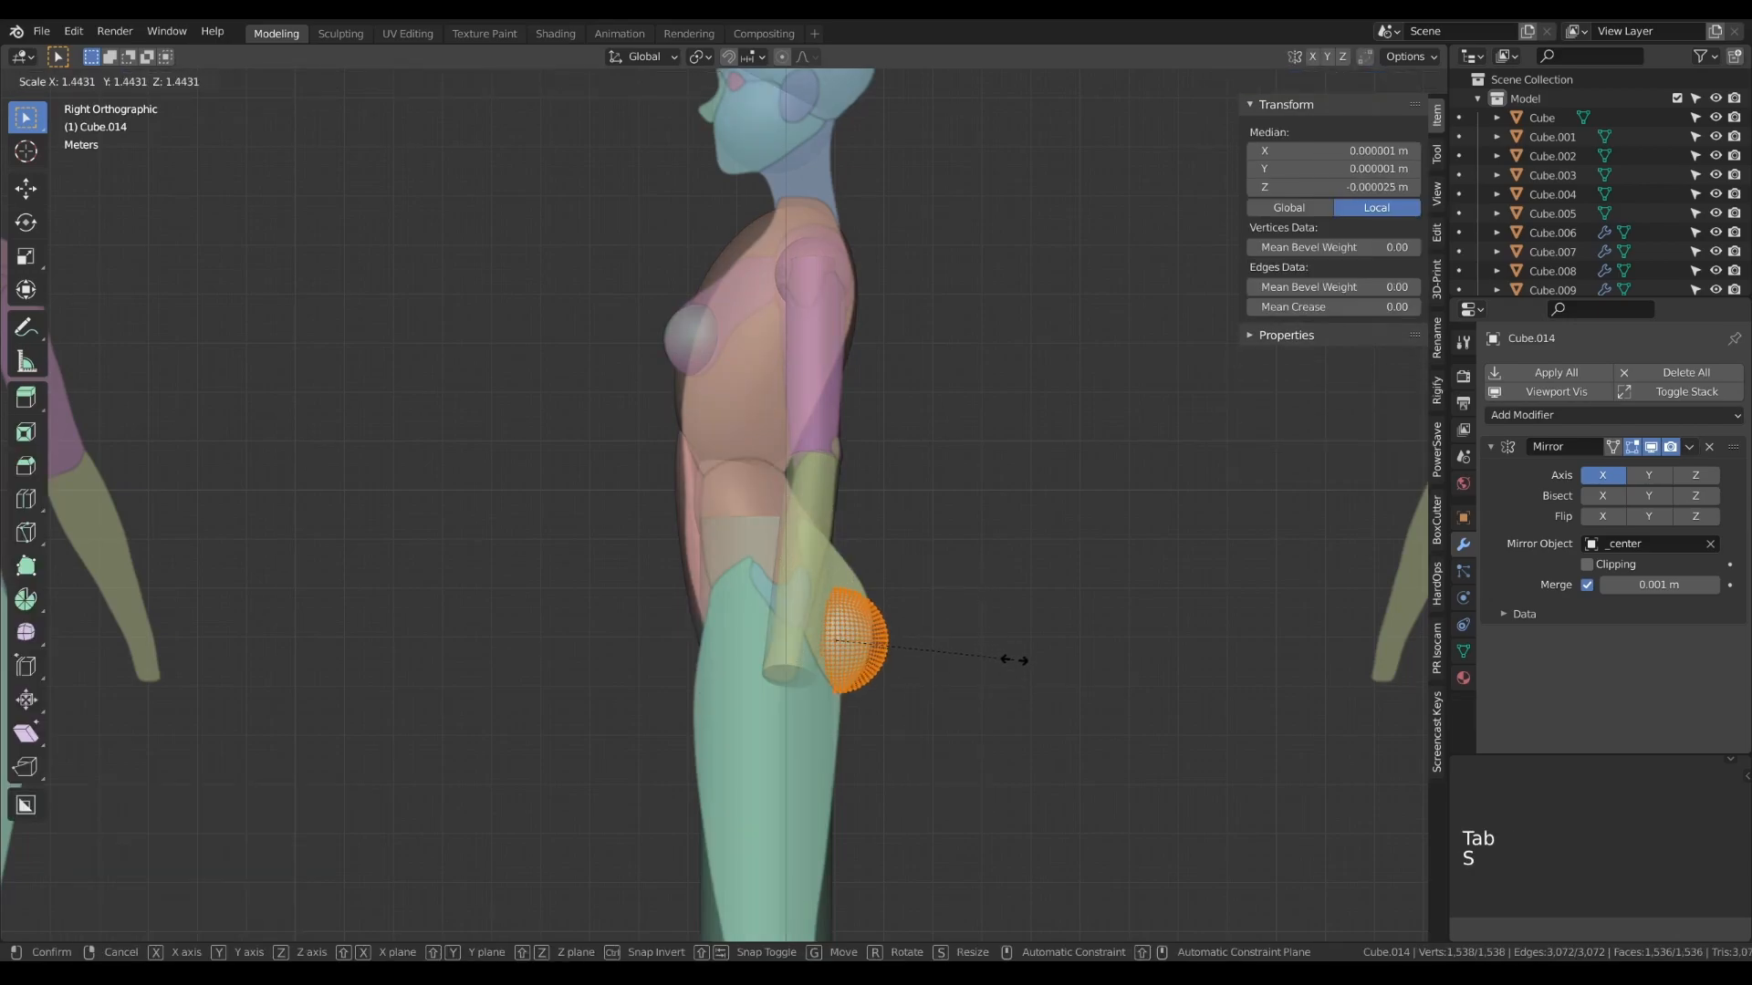
{"action": "left_click", "coordinate": [1051, 690]}
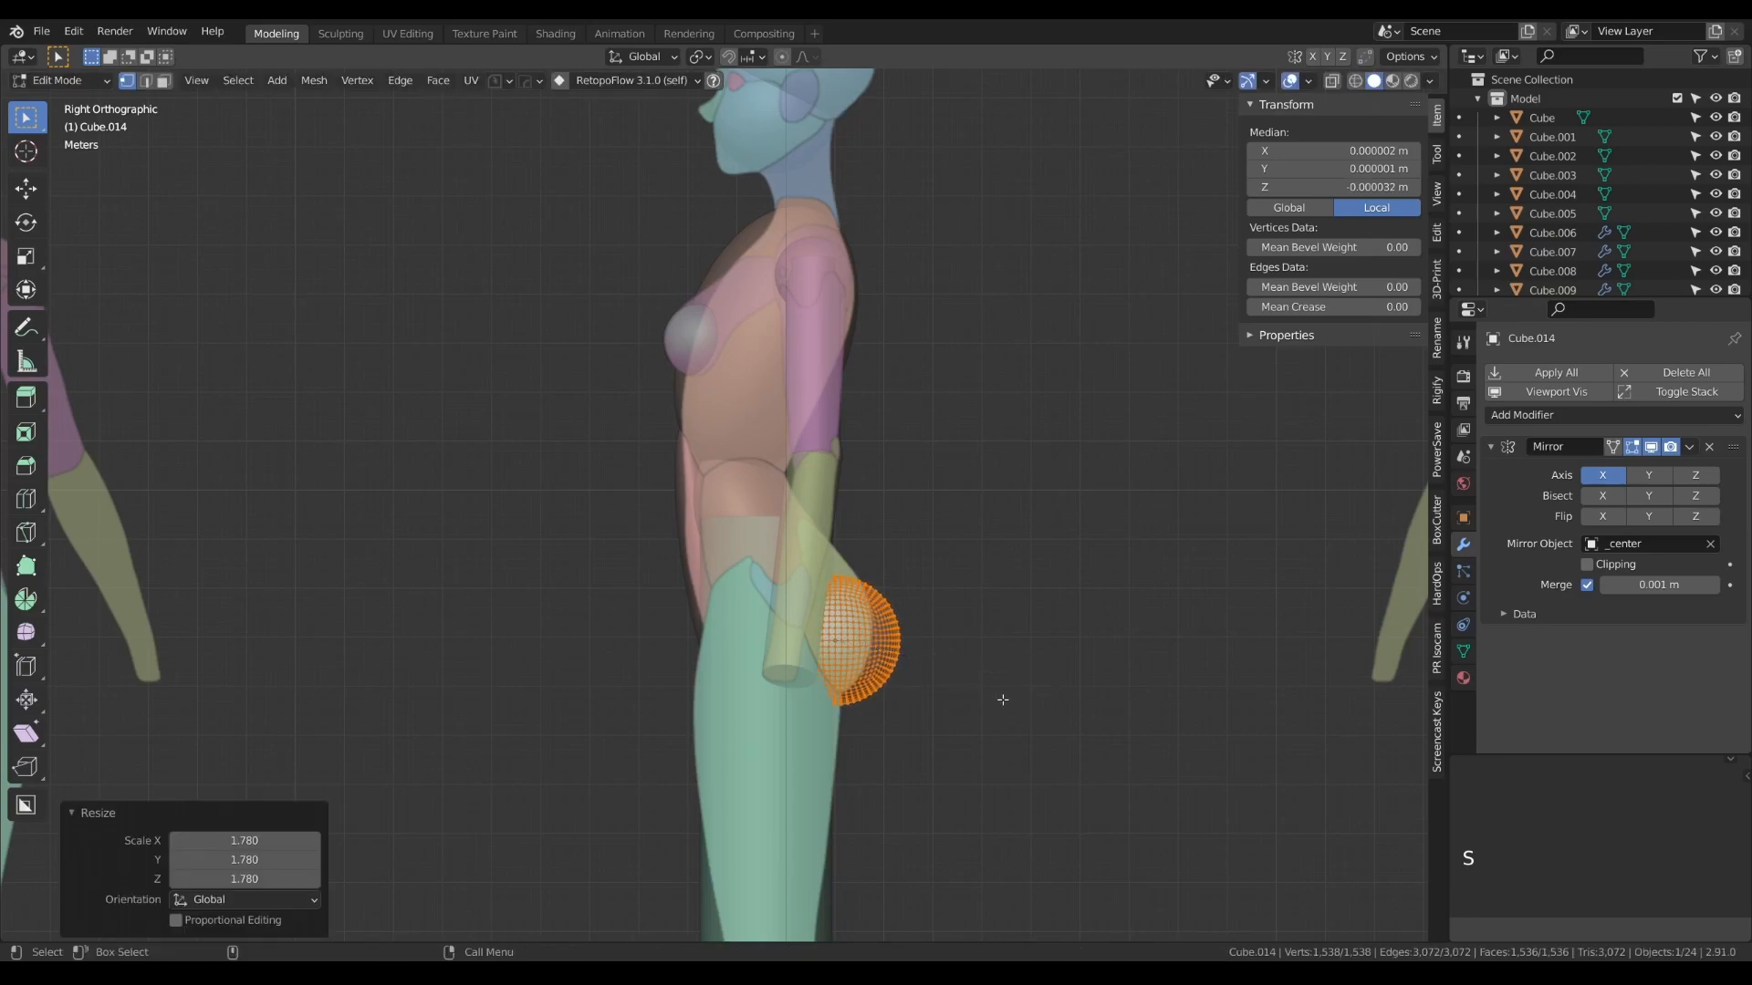
{"action": "key", "text": "Tab"}
{"action": "key", "text": "g"}
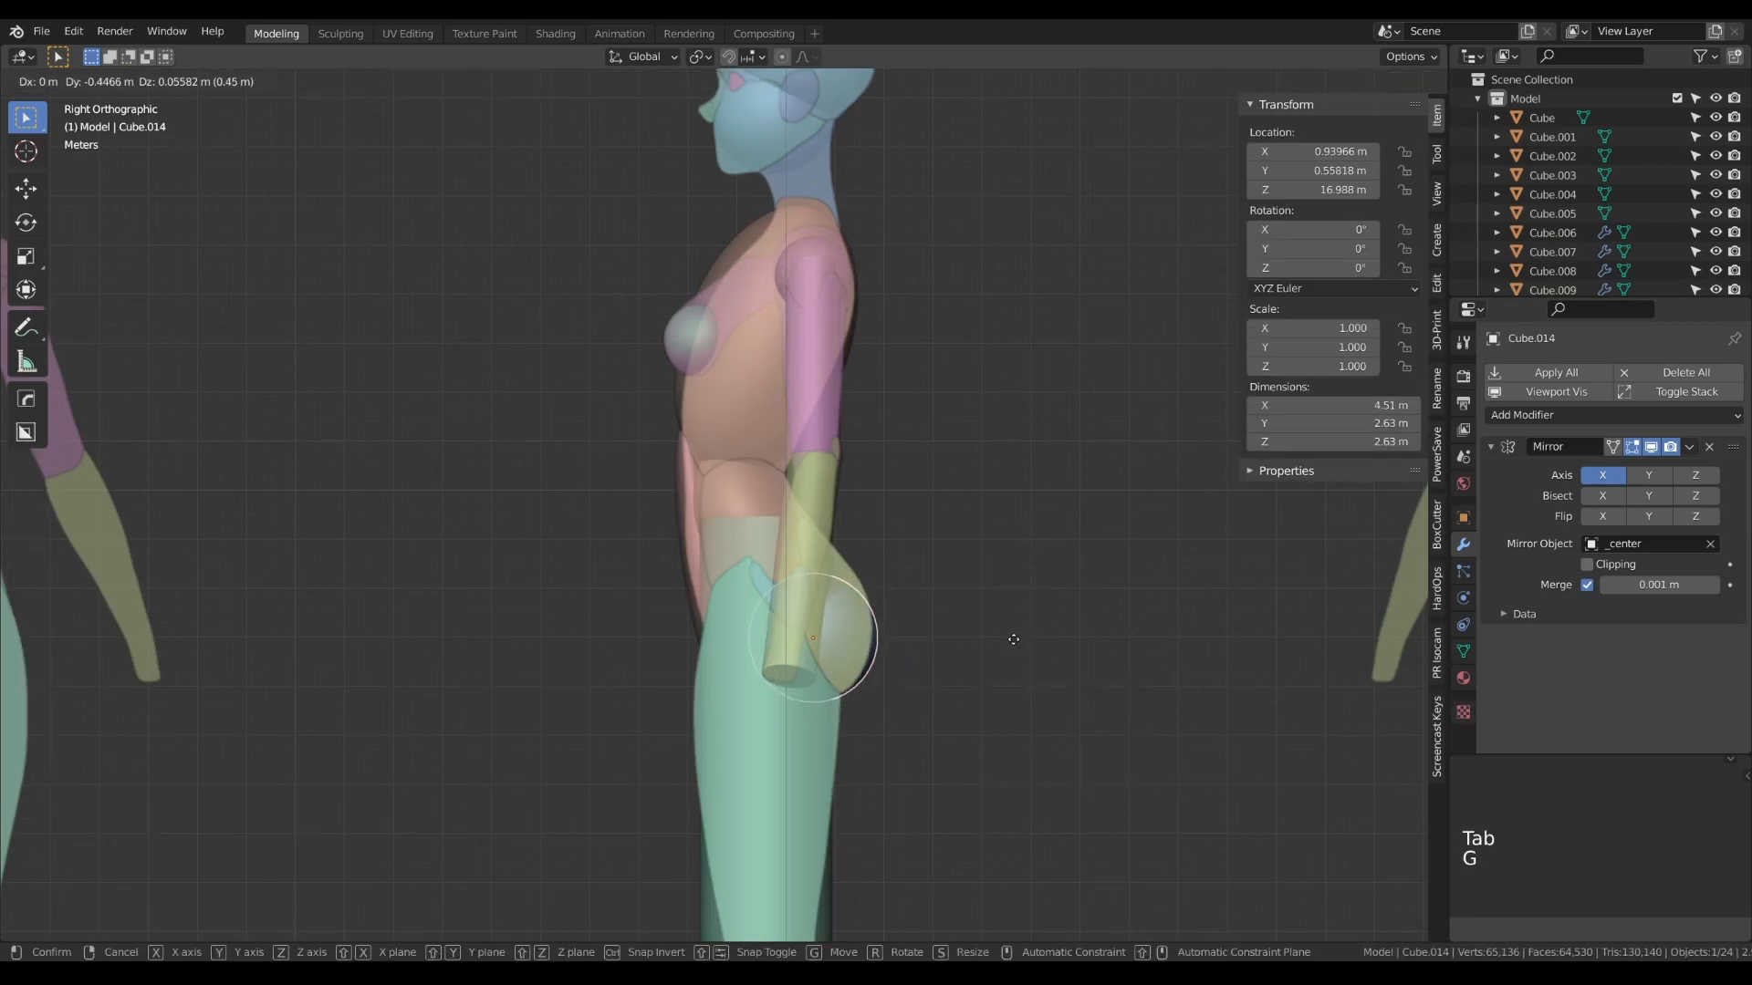
{"action": "left_click", "coordinate": [1007, 637]}
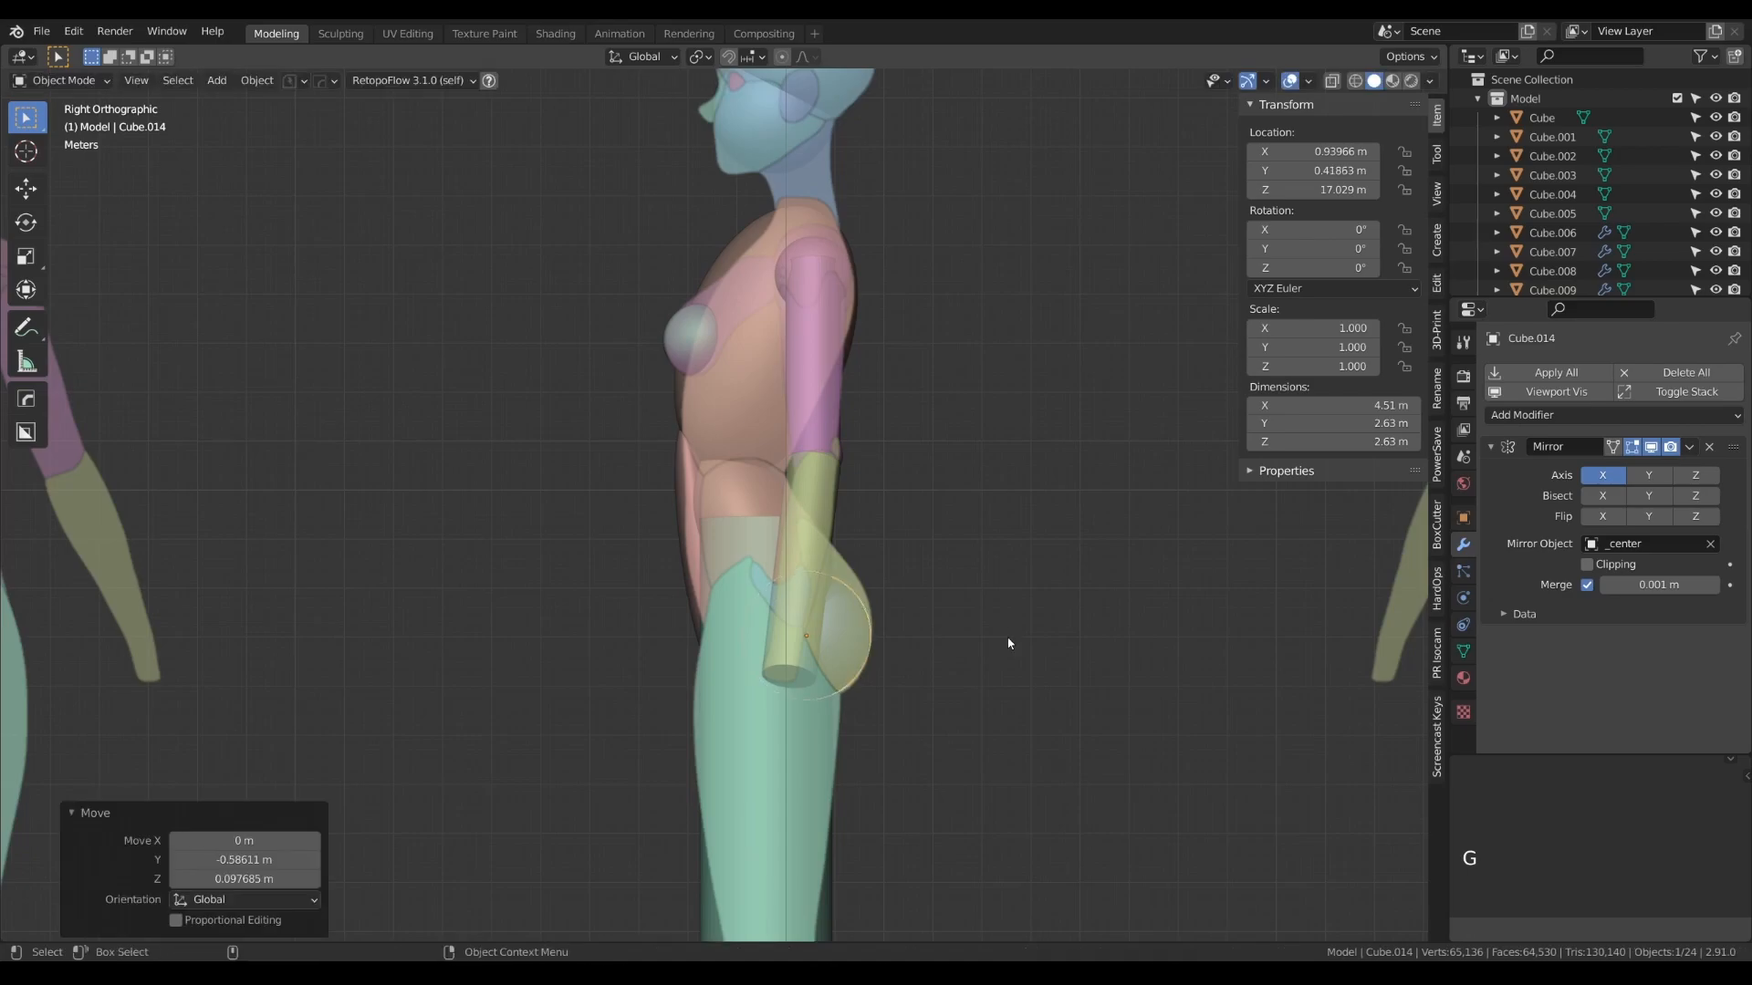
- Spread the buttock spheres about 0.265 m along X in the back view, and deselect them in the front view
{"action": "key", "text": "ctrl+KP_1"}
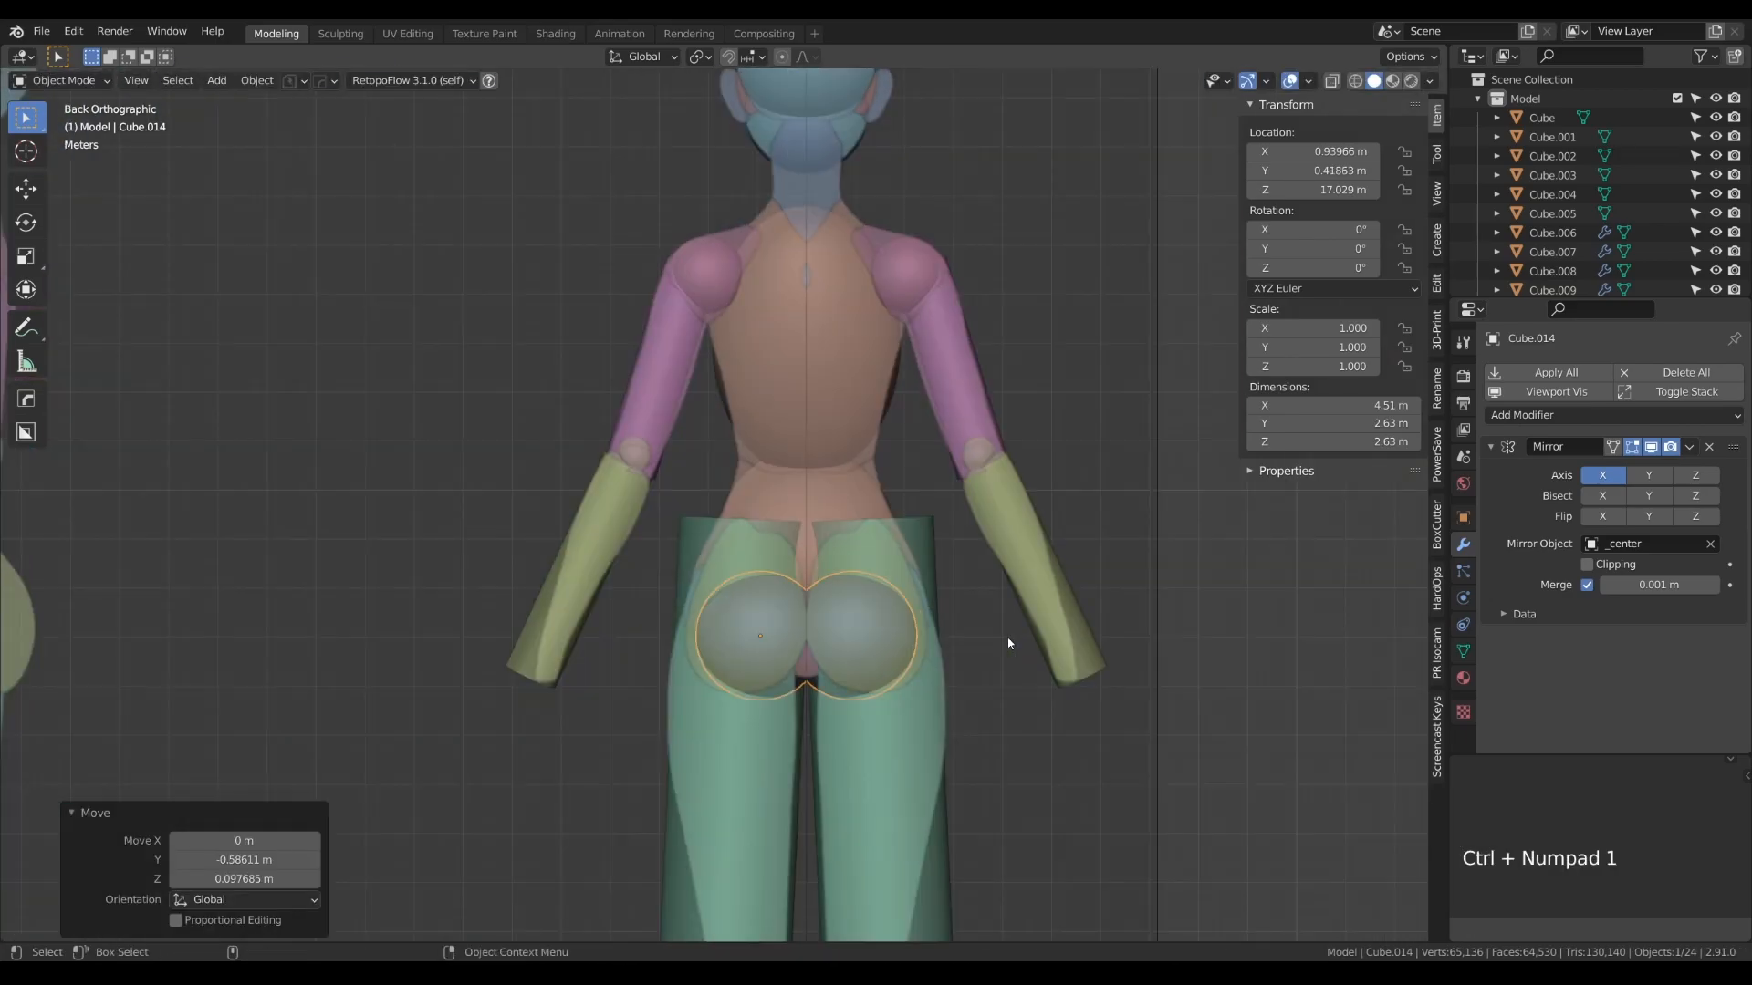
{"action": "key", "text": "g"}
{"action": "key", "text": "x"}
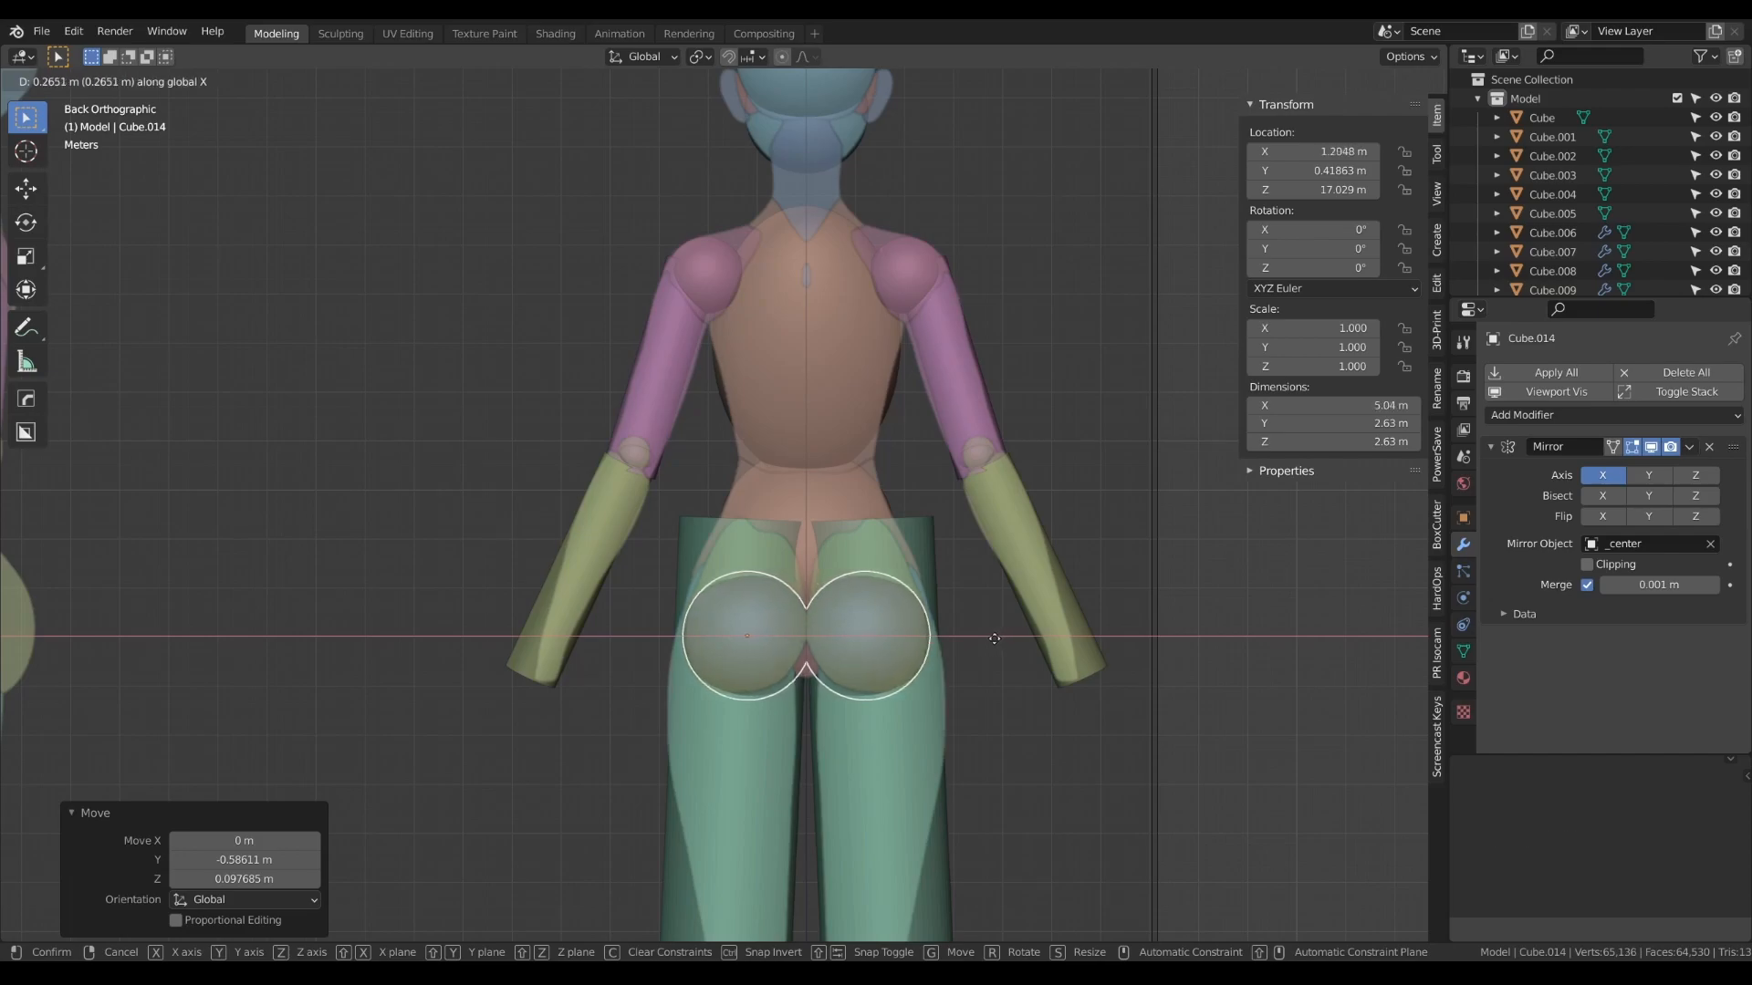
{"action": "left_click", "coordinate": [994, 638]}
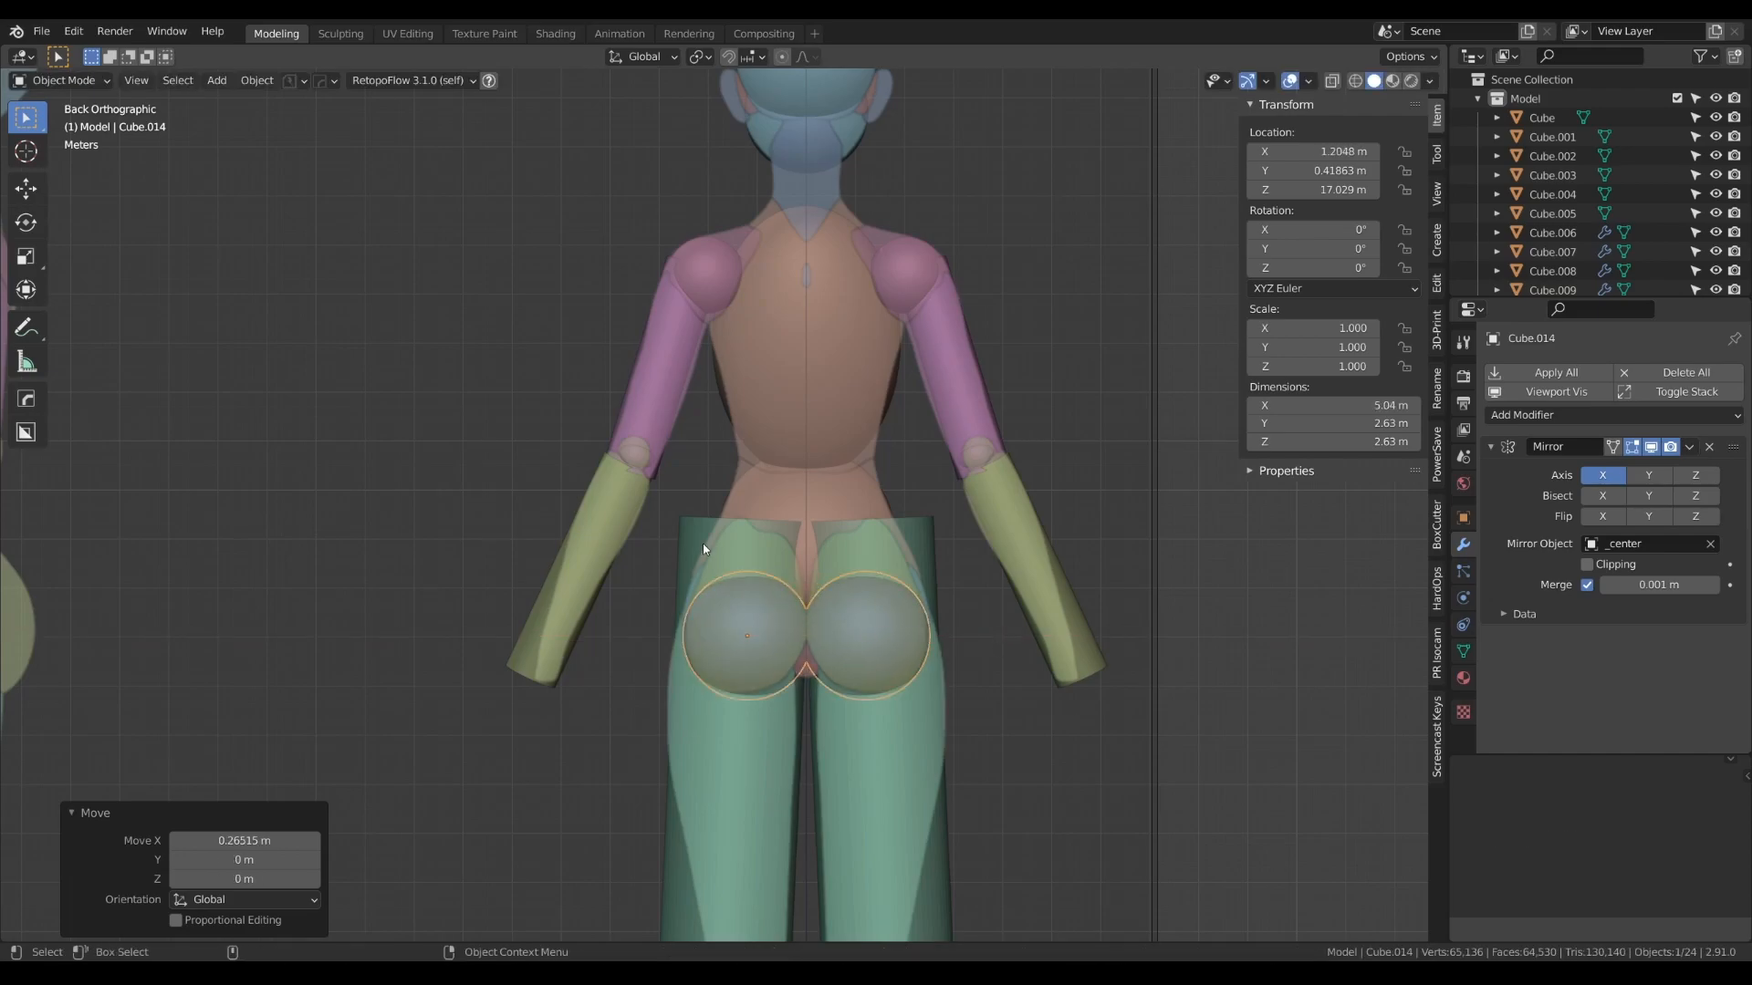
{"action": "key", "text": "KP_1"}
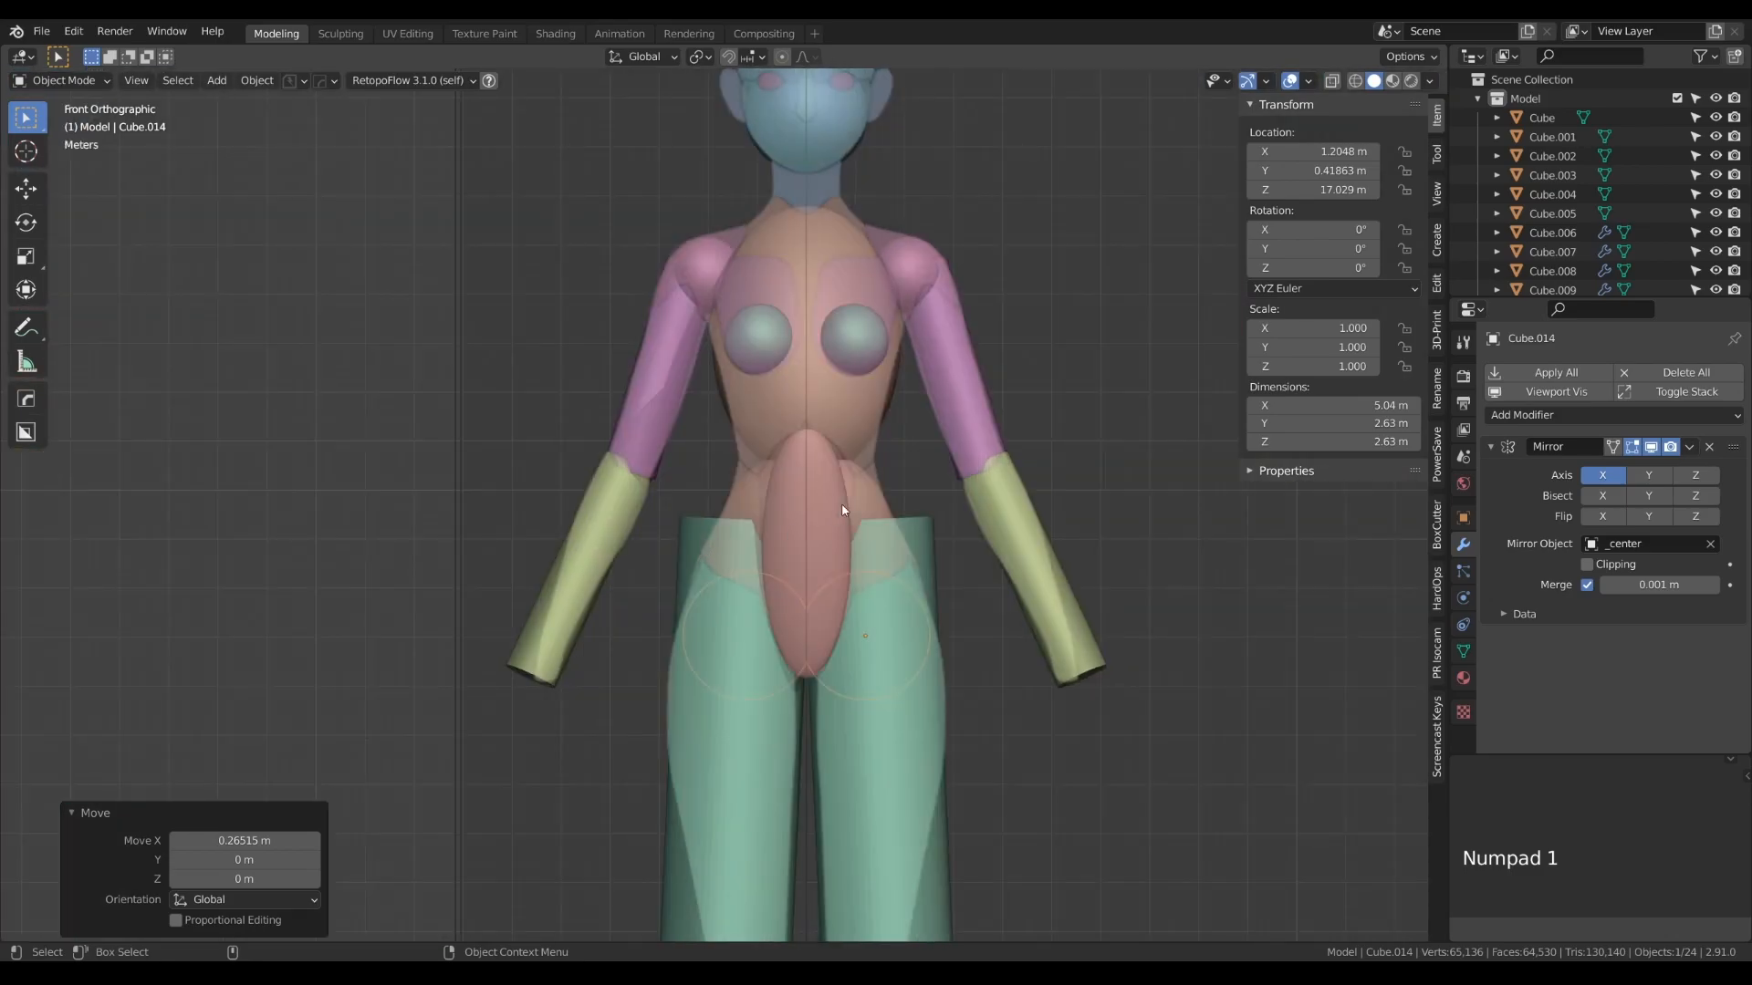
{"action": "scroll", "coordinate": [866, 473], "scroll_direction": "down", "scroll_amount": 4}
{"action": "left_click", "coordinate": [1004, 636]}
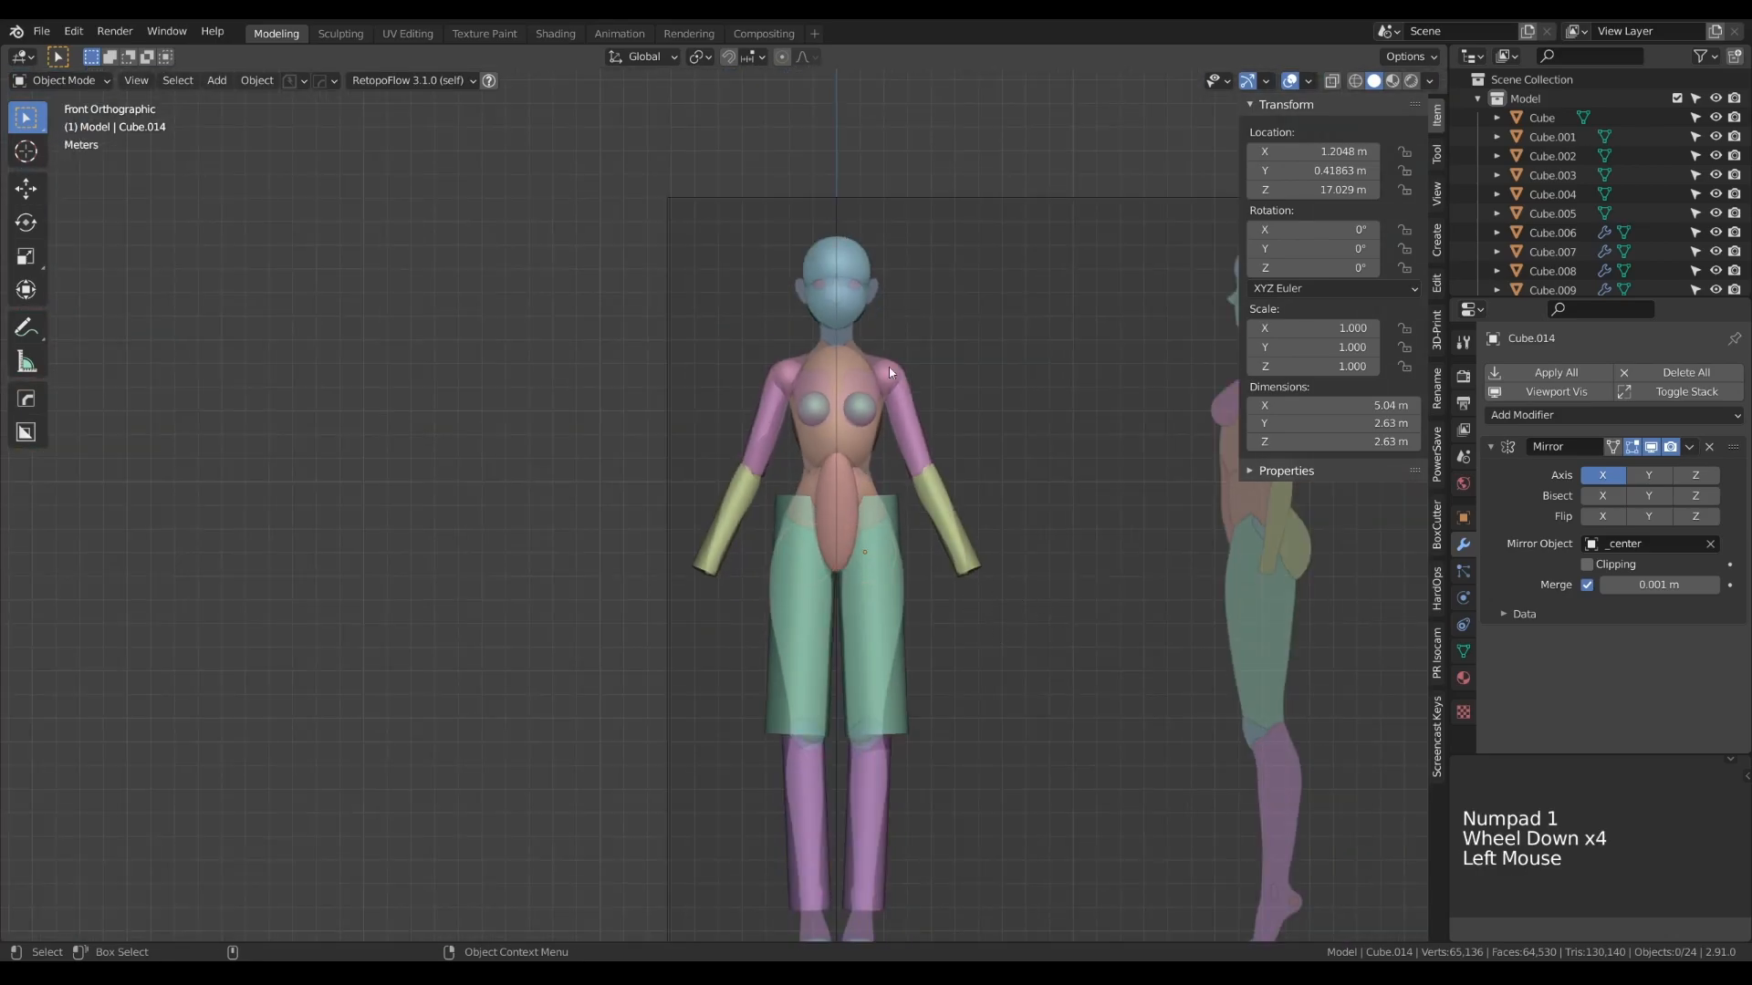
- Duplicate the mirrored shoulder sphere and place the copy over the ears, about -0.53 m in X and 3.69 m in Z away
{"action": "scroll", "coordinate": [875, 393], "scroll_direction": "up", "scroll_amount": 5}
{"action": "right_click_drag", "start_coordinate": [880, 383], "coordinate": [837, 595], "text": "alt"}
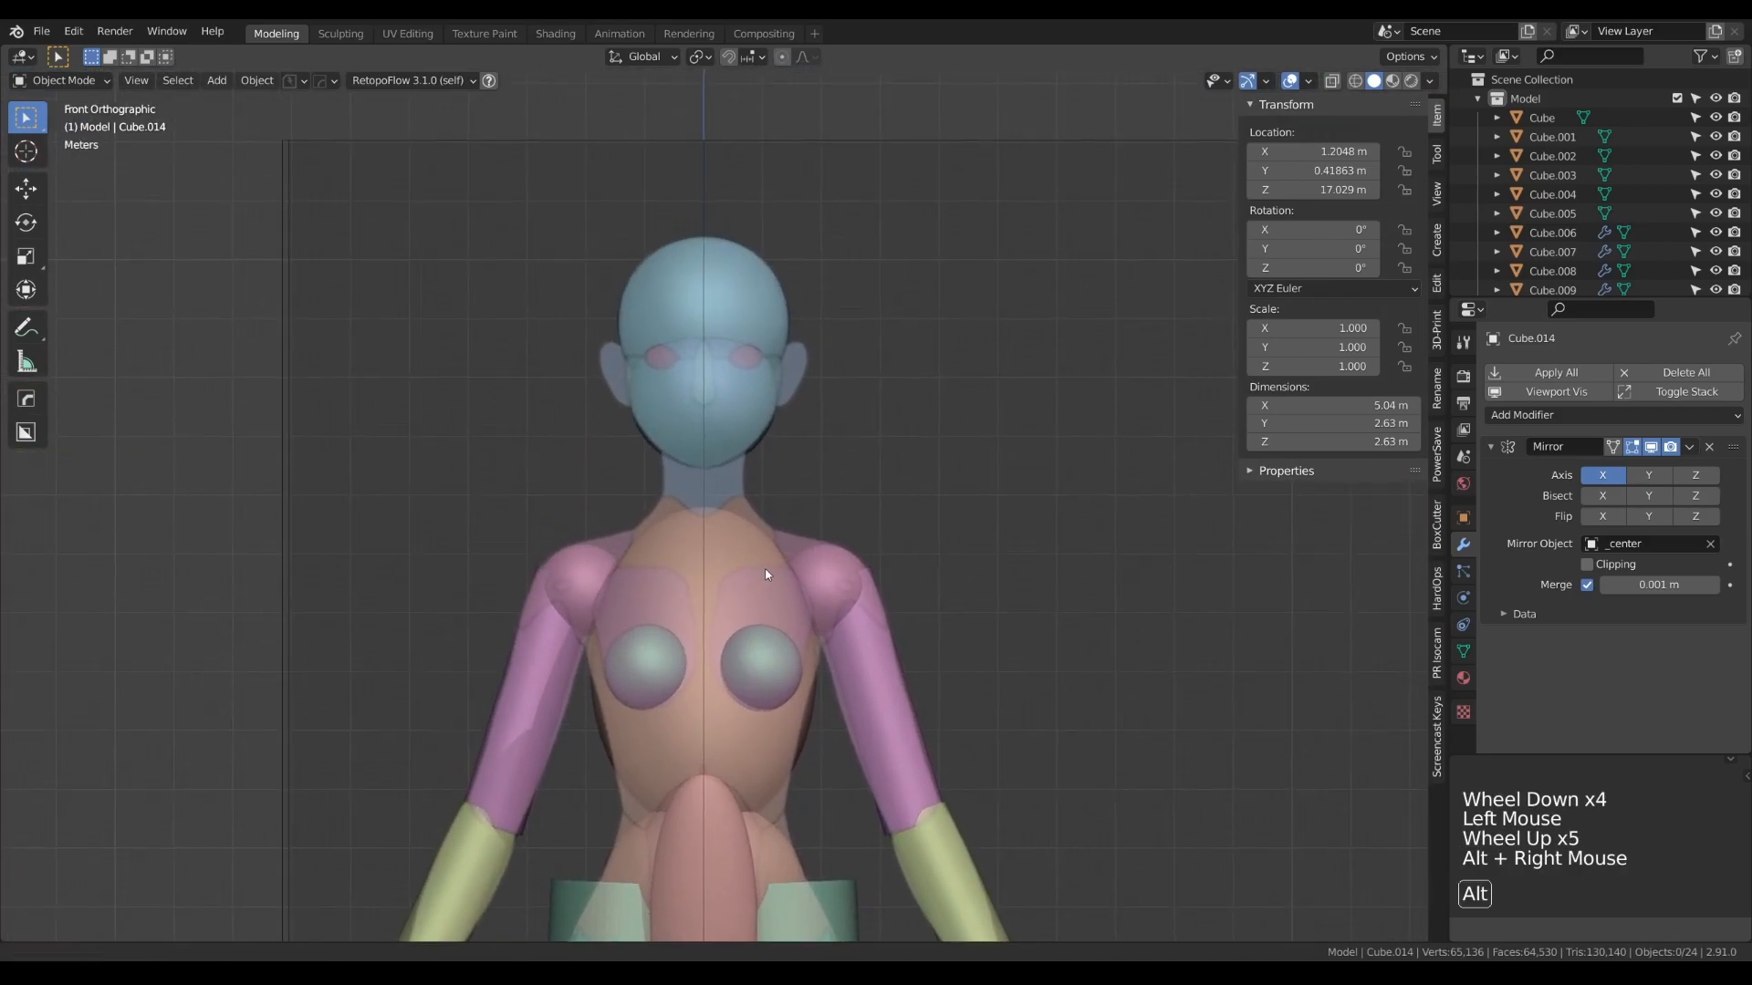
{"action": "left_click", "coordinate": [842, 576]}
{"action": "key", "text": "shift+d"}
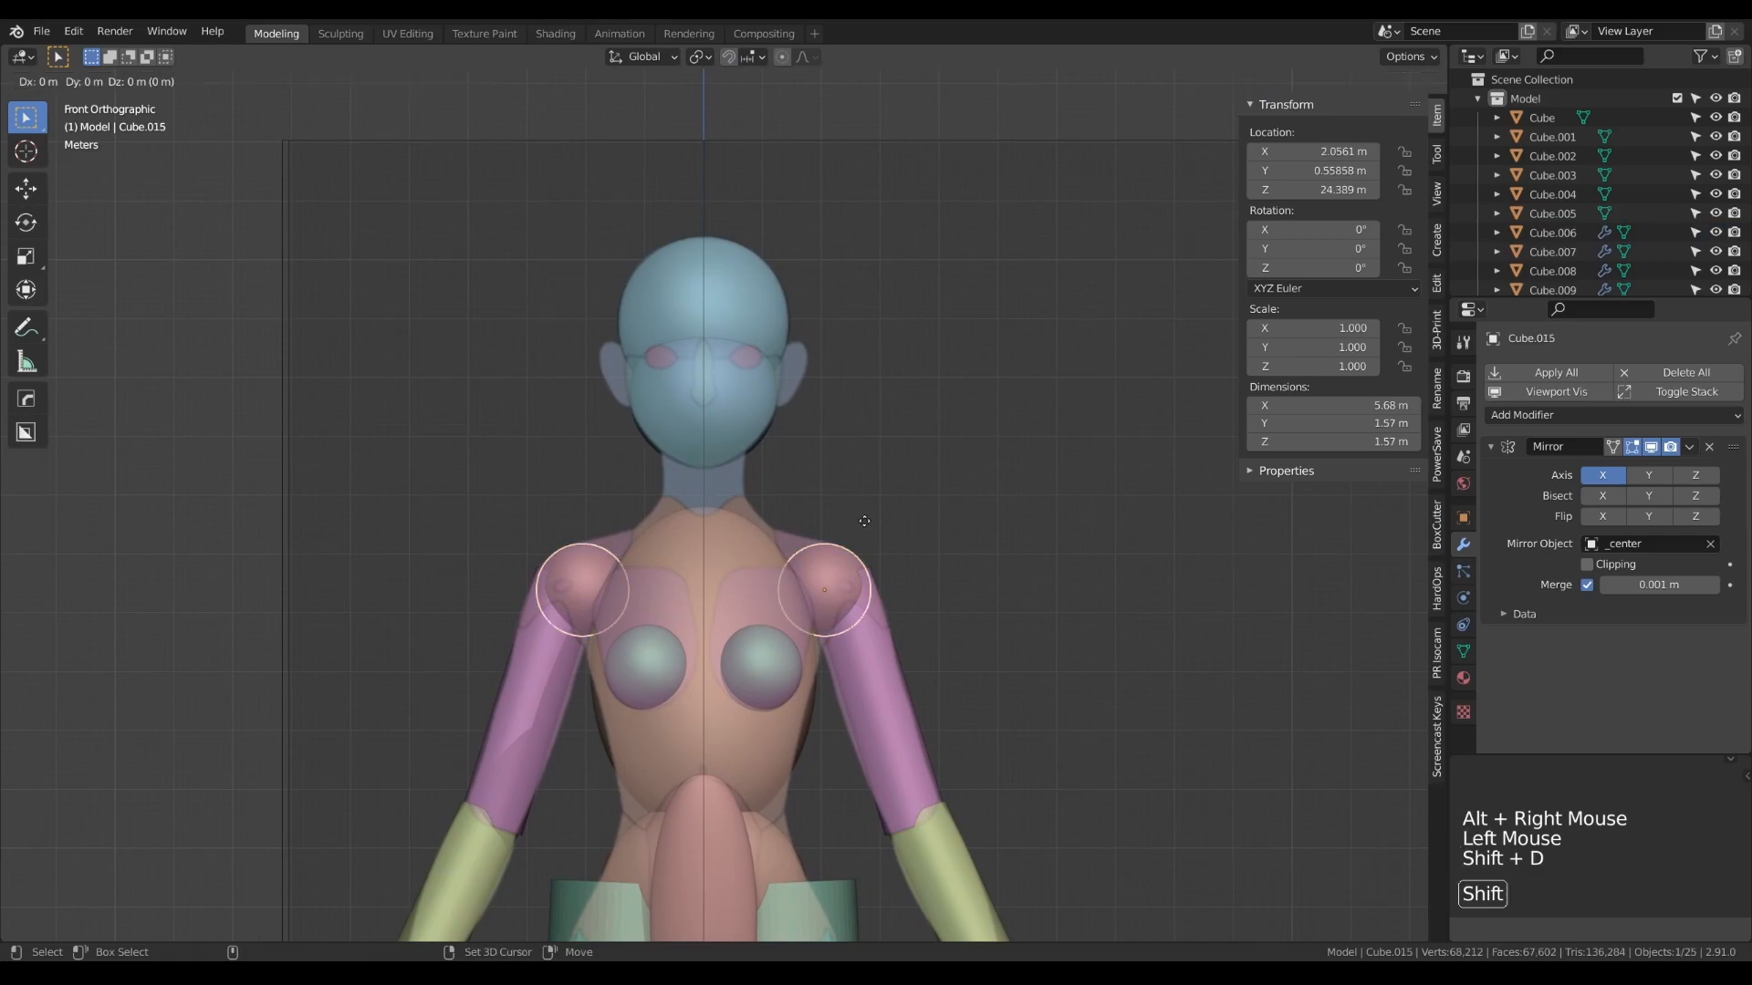
{"action": "left_click", "coordinate": [833, 304]}
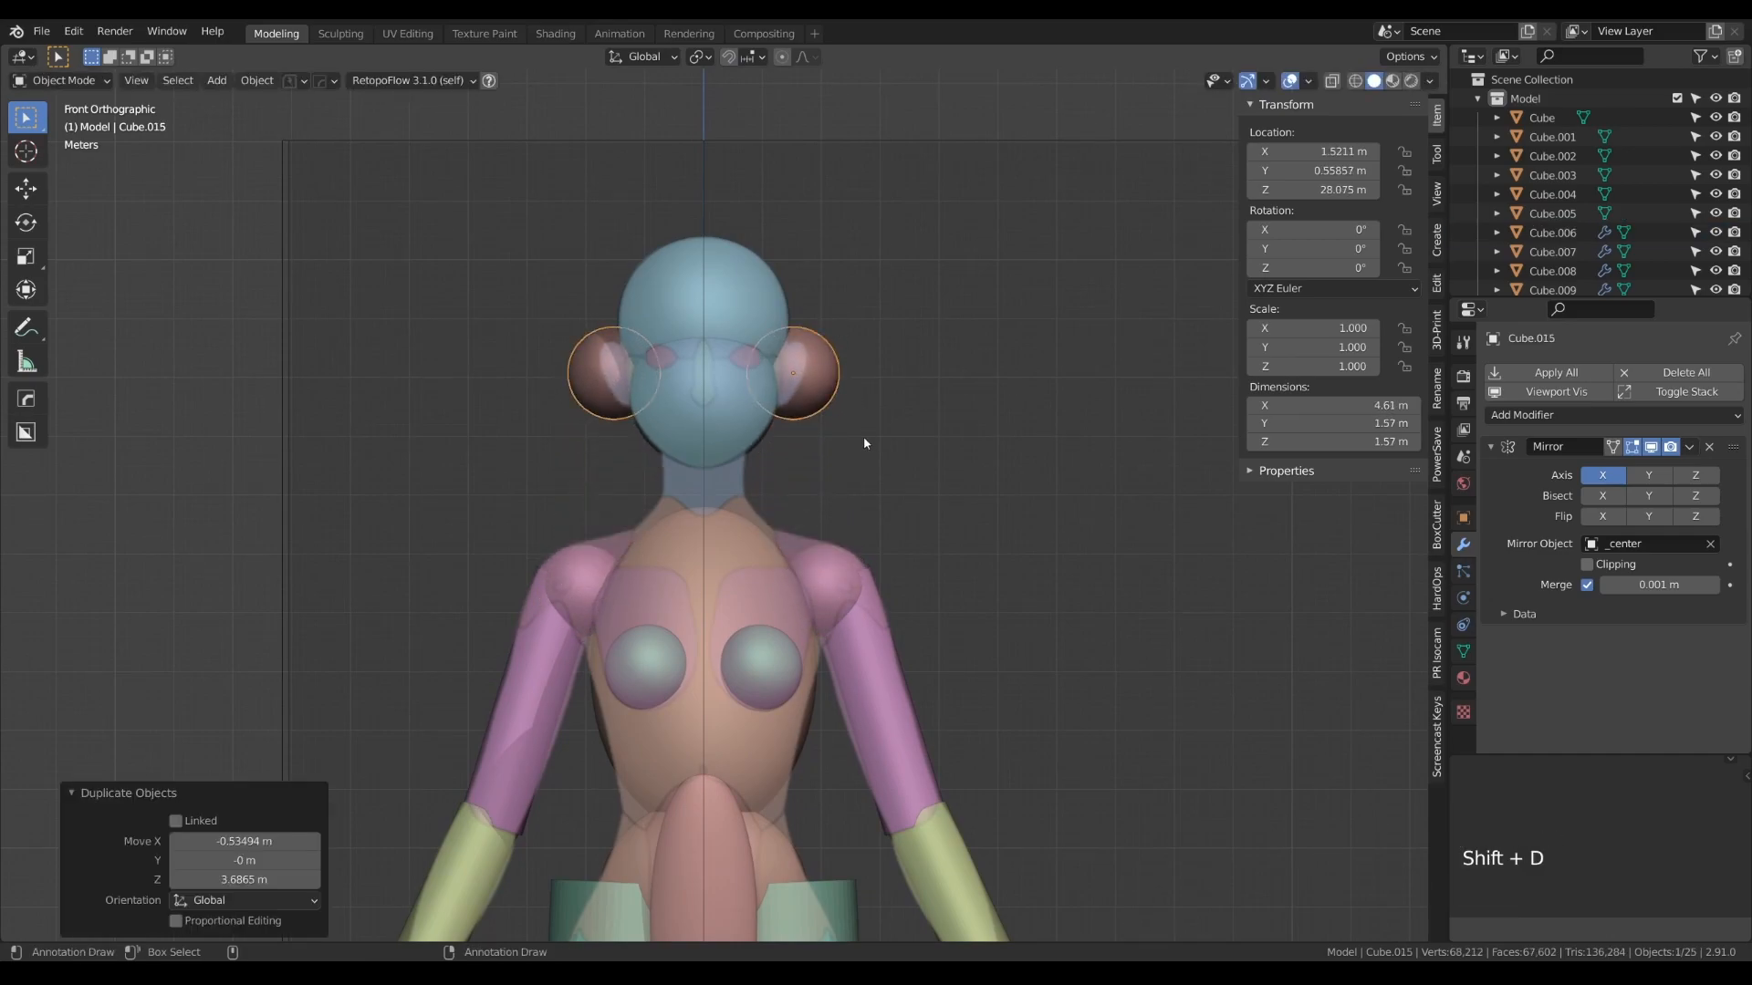
- Scale the ear spheres' mesh down to 0.534
{"action": "key", "text": "Tab"}
{"action": "key", "text": "s"}
{"action": "left_click", "coordinate": [886, 476]}
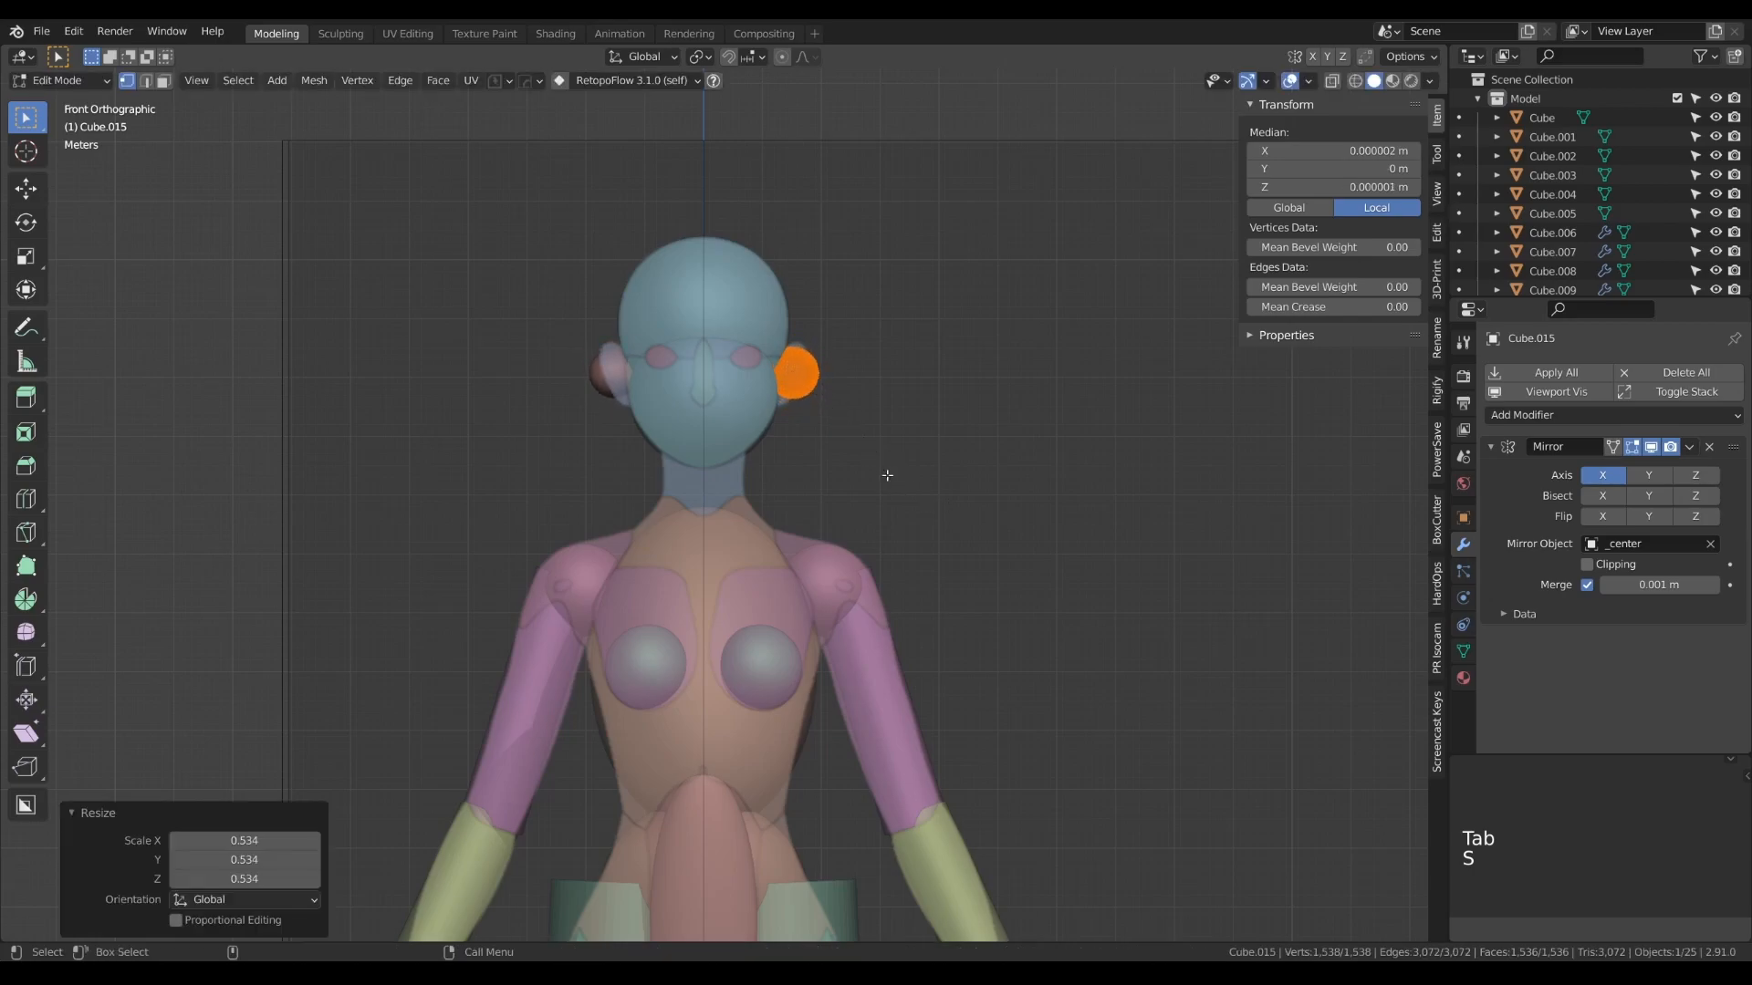
- Reshape the ear spheres' mesh into tall ovals matching the reference ears, with a final Z stretch of 1.298
{"action": "scroll", "coordinate": [853, 463], "scroll_direction": "up", "scroll_amount": 6}
{"action": "right_click", "coordinate": [837, 554], "text": "alt"}
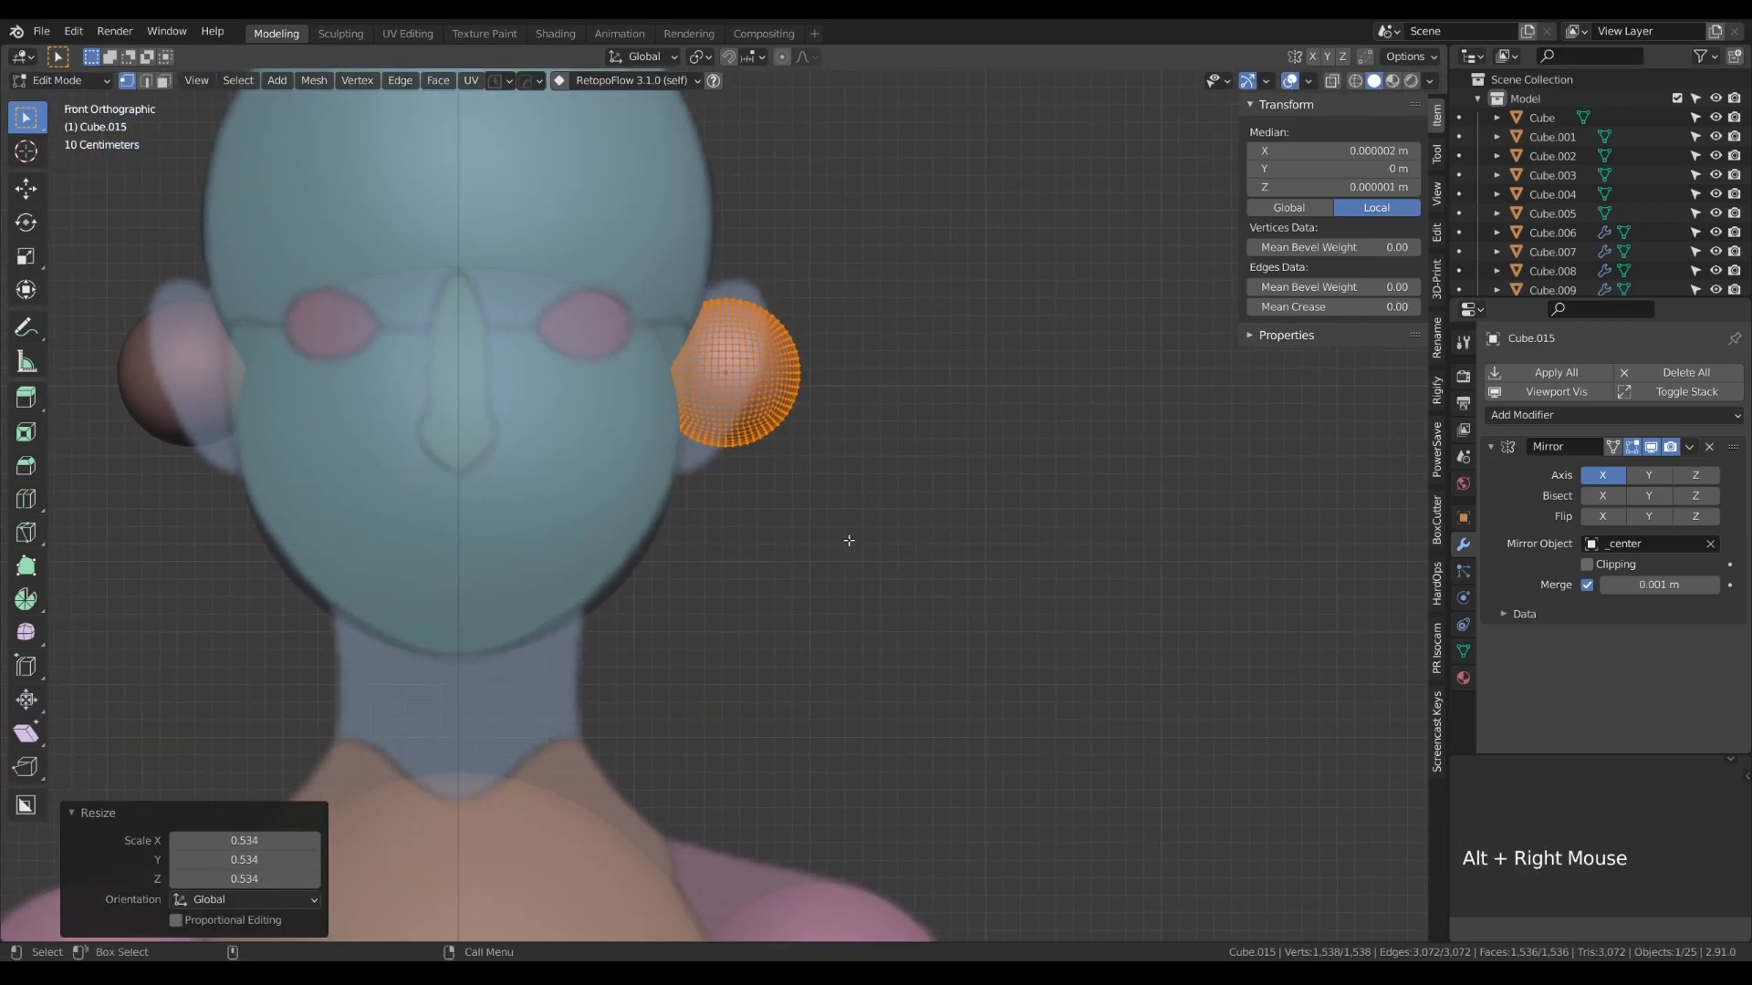
{"action": "key", "text": "s"}
{"action": "key", "text": "z"}
{"action": "left_click", "coordinate": [903, 607]}
{"action": "key", "text": "s"}
{"action": "left_click", "coordinate": [909, 600]}
{"action": "key", "text": "s"}
{"action": "key", "text": "z"}
{"action": "left_click", "coordinate": [947, 671]}
{"action": "key", "text": "Tab"}
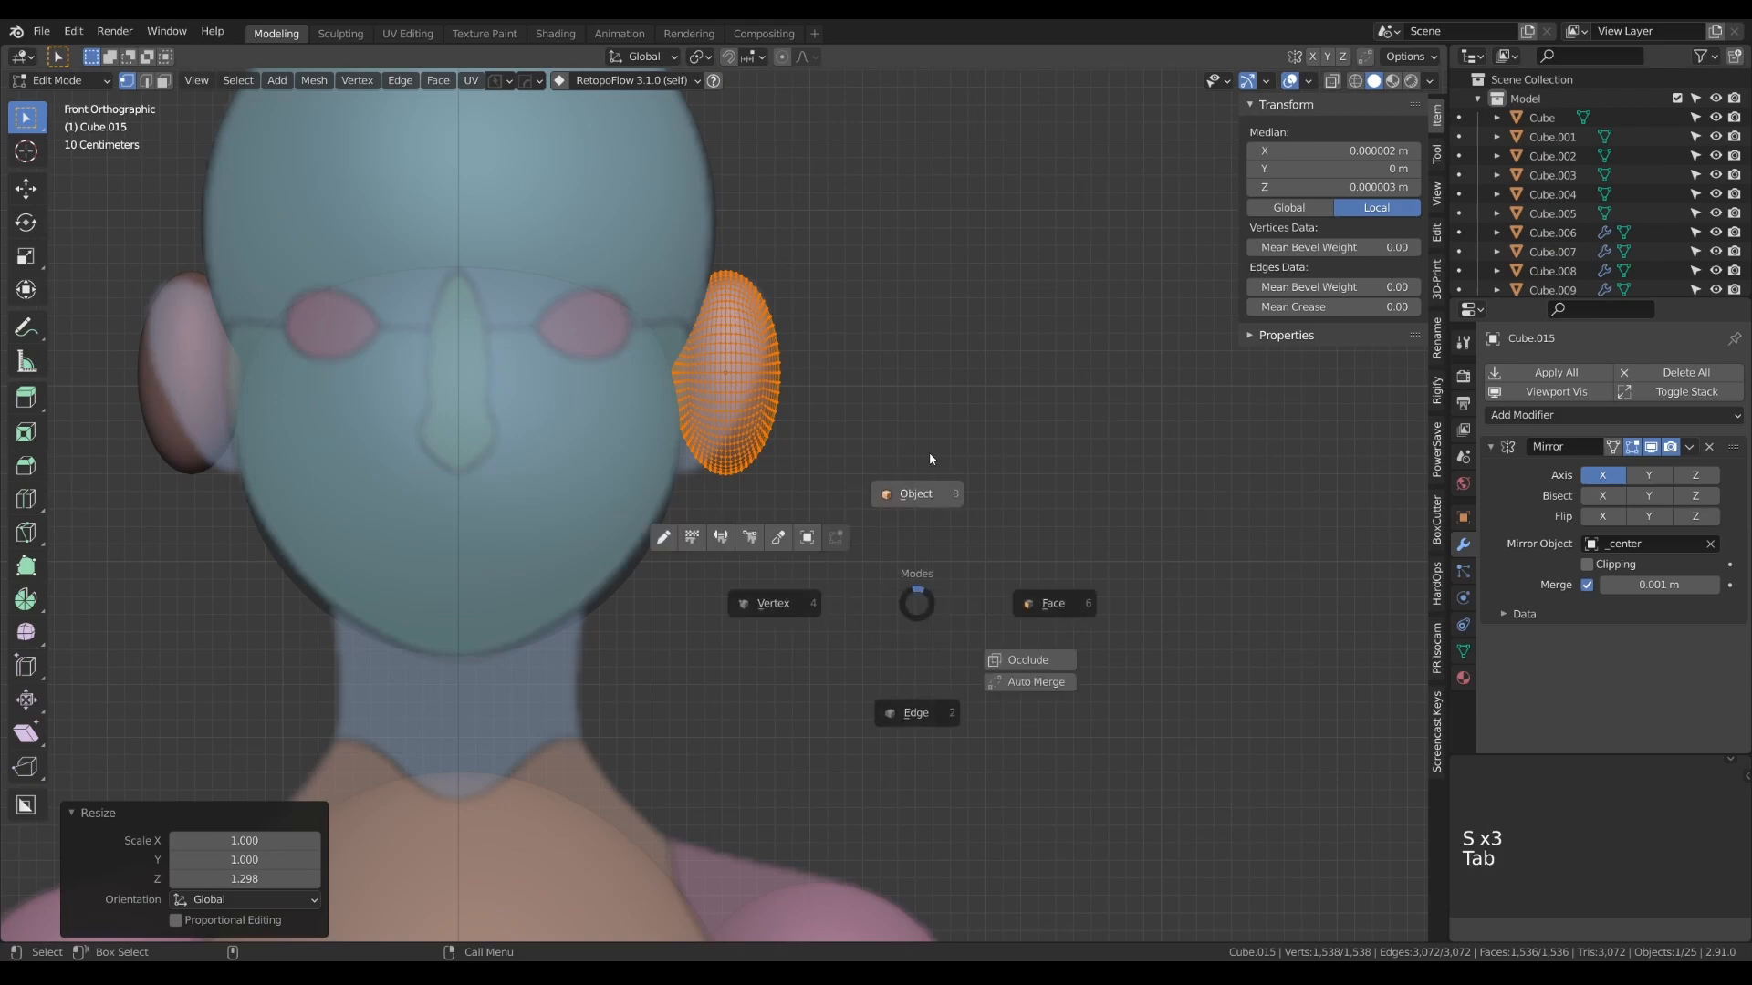
- Rotate the ear ovals -16° in the front view and move them about -0.093 m in X and -0.023 m in Z
{"action": "key", "text": "r"}
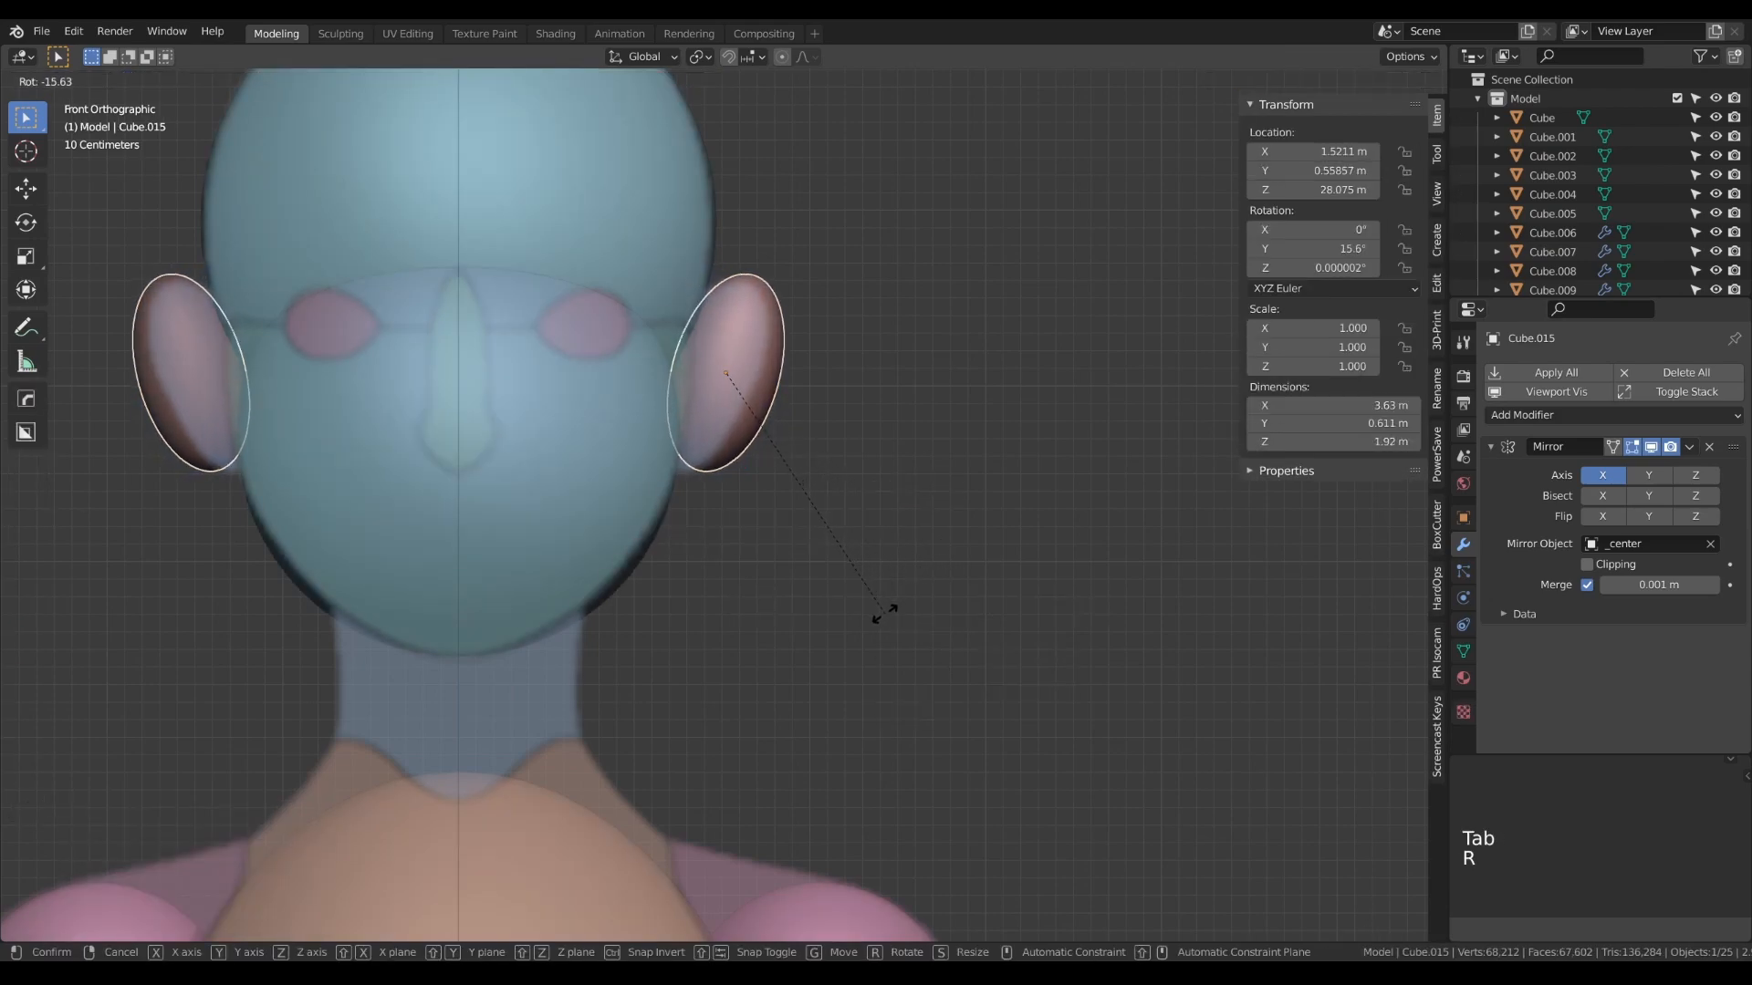
{"action": "left_click", "coordinate": [883, 615]}
{"action": "key", "text": "g"}
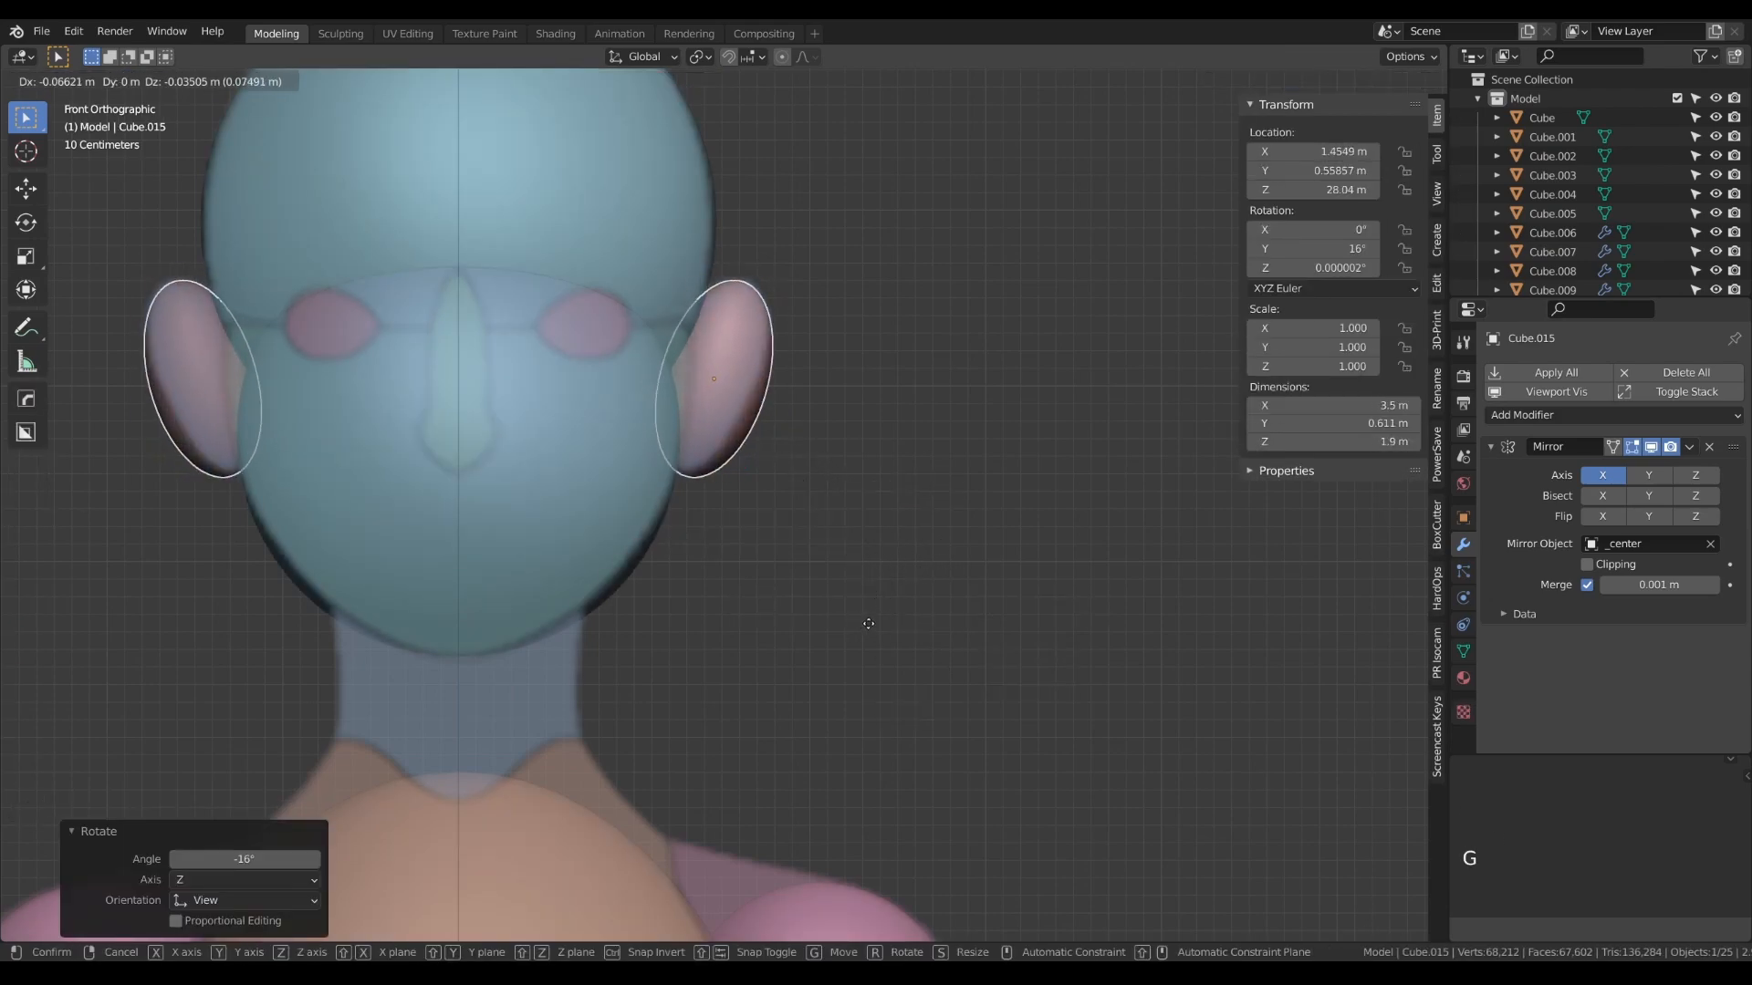
{"action": "left_click", "coordinate": [865, 627]}
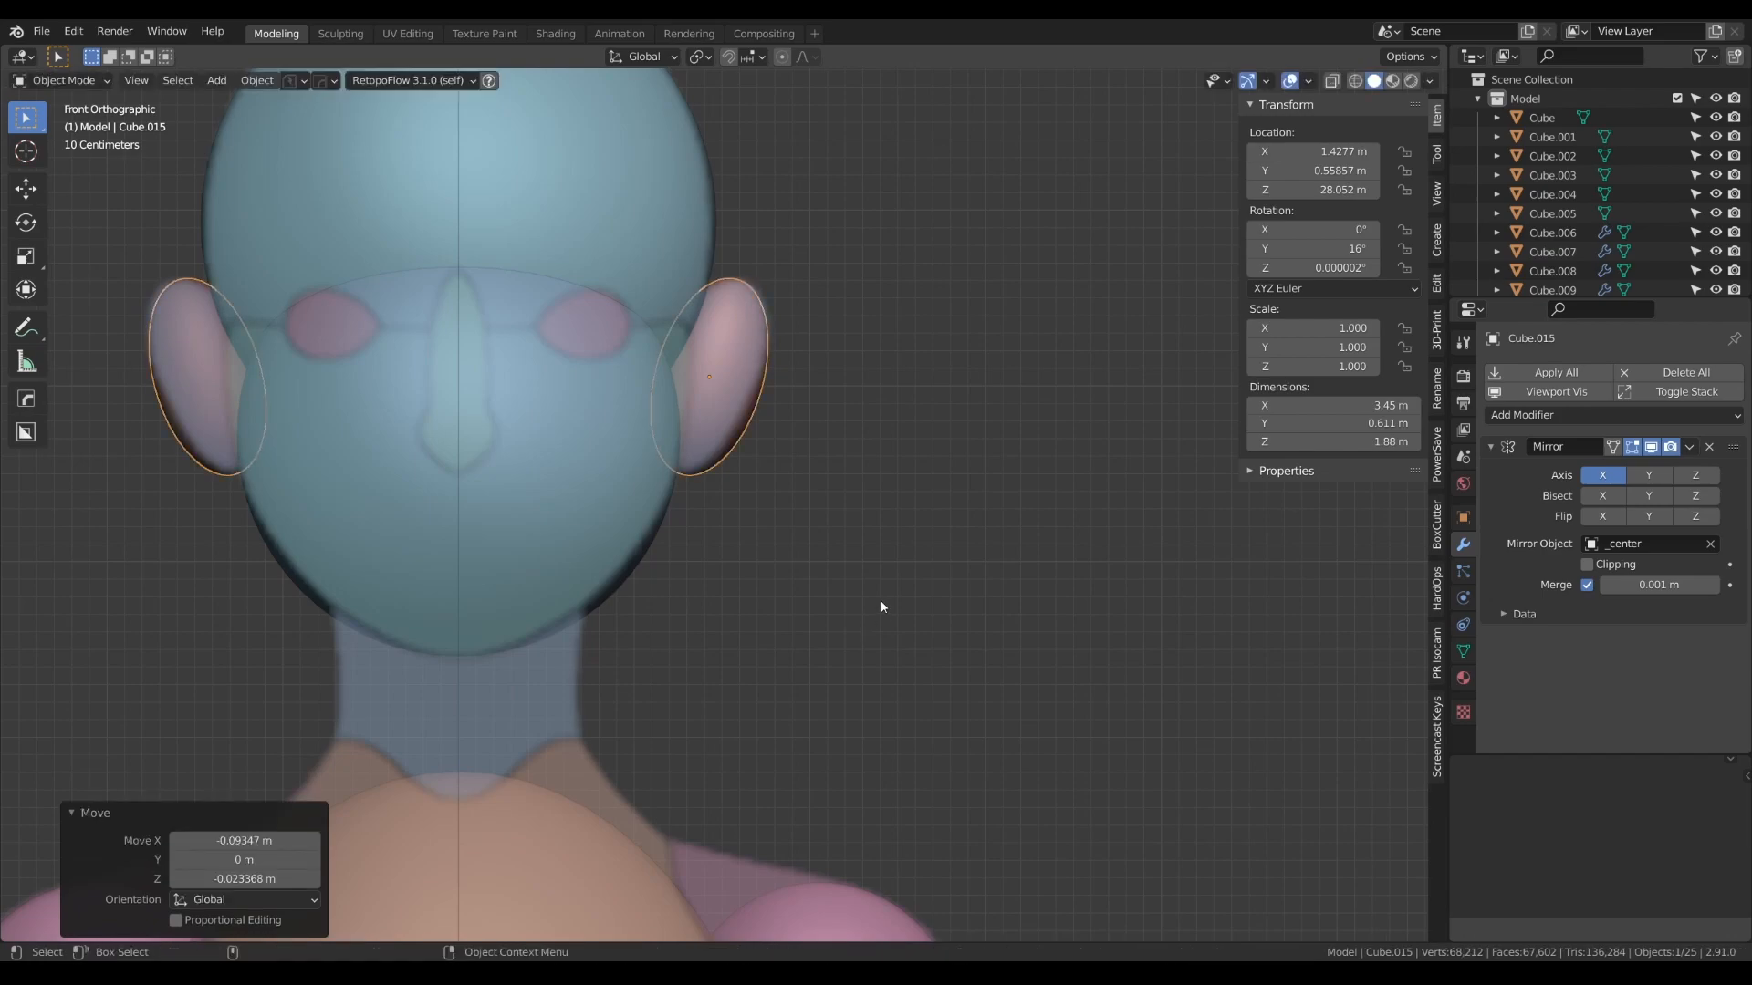
- Stretch the ear ovals' mesh along Y to about 1.25 in the side view
{"action": "key", "text": "KP_3"}
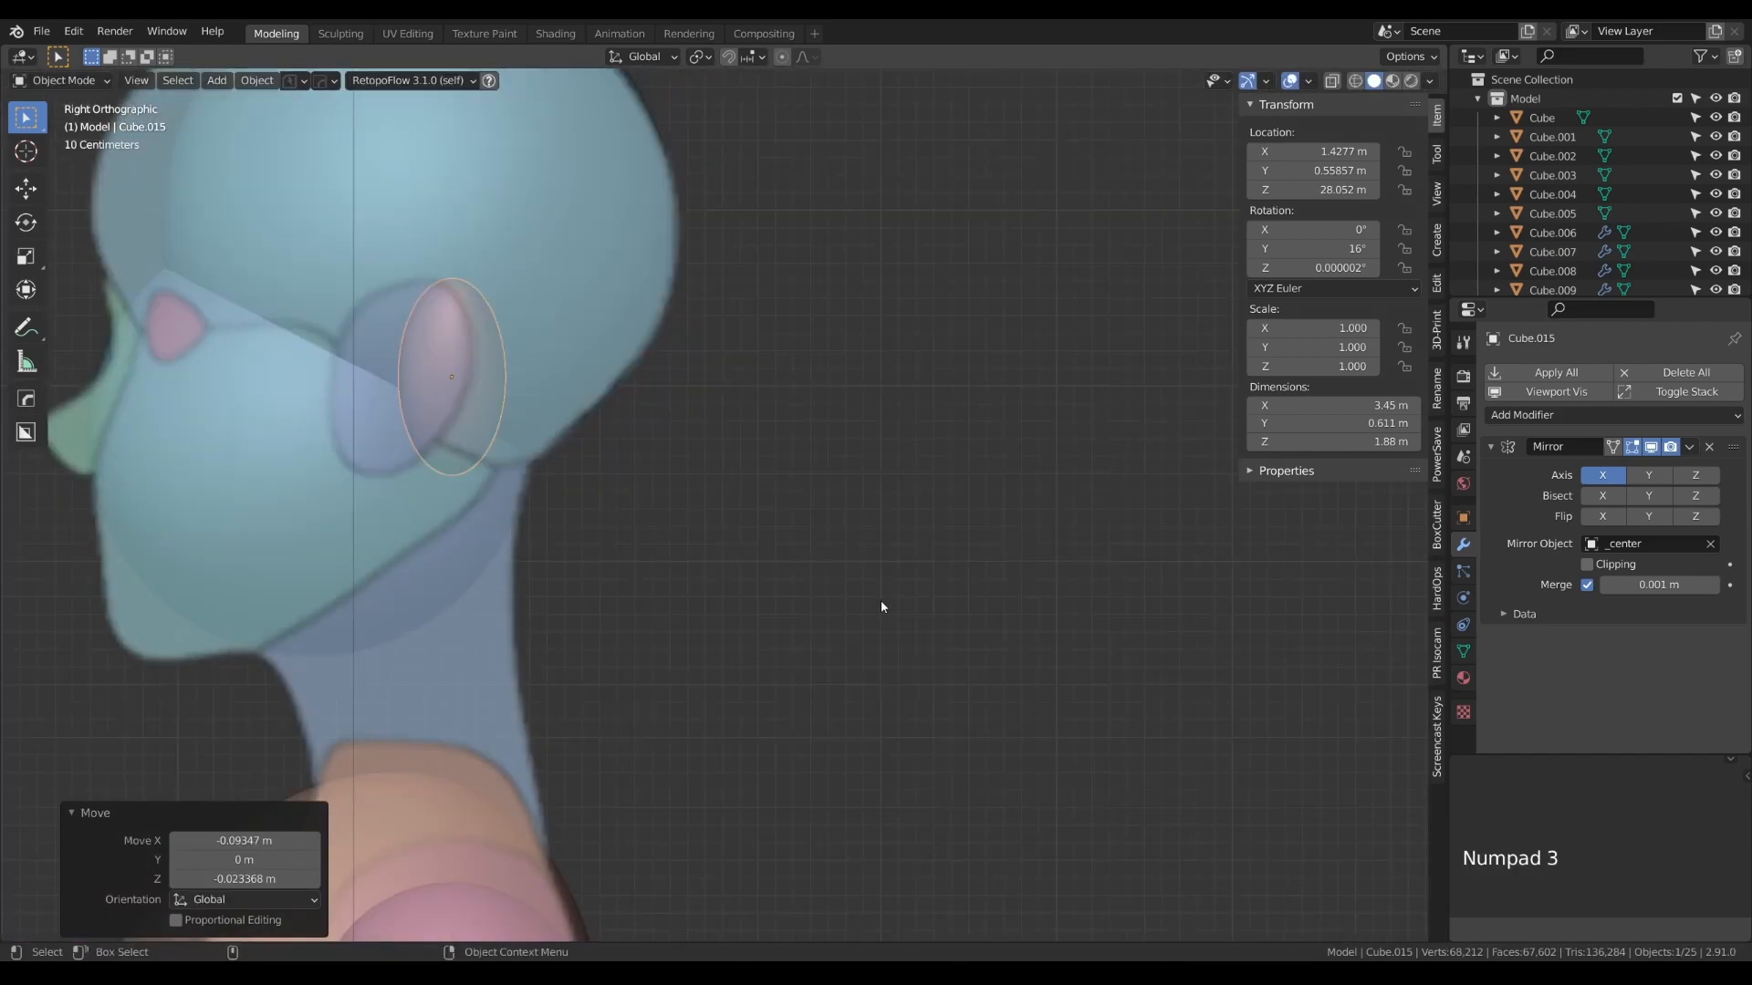
{"action": "key", "text": "Tab"}
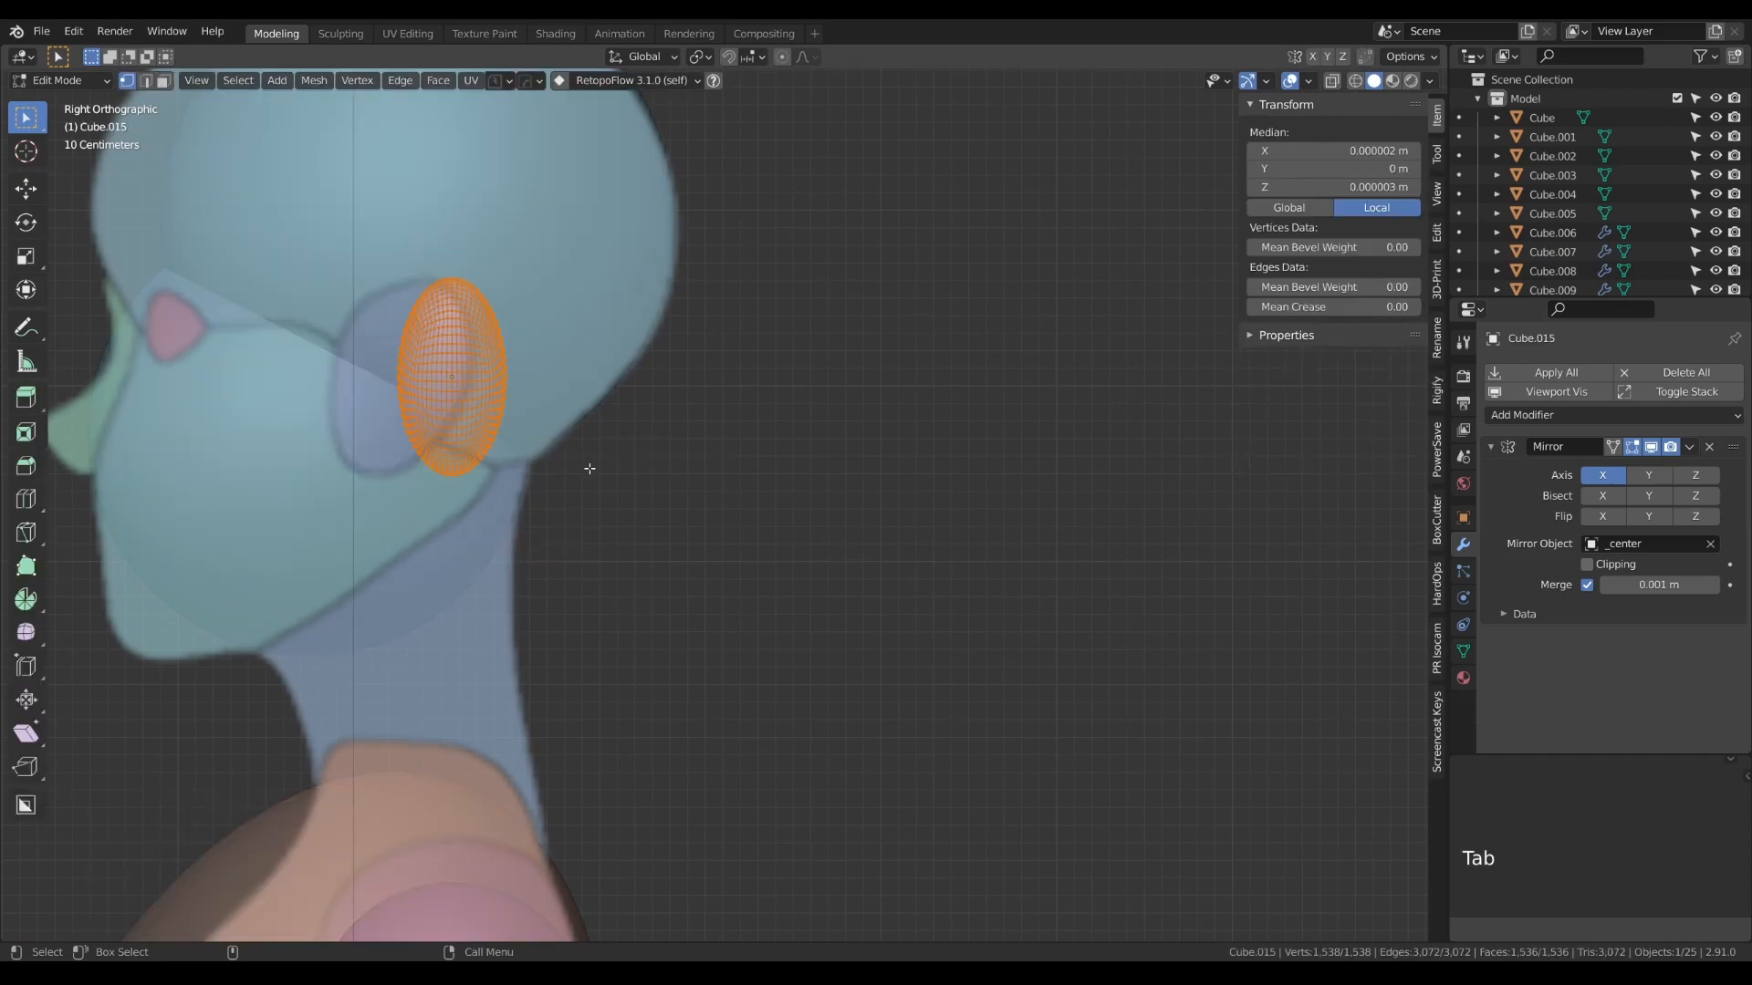
{"action": "key", "text": "s"}
{"action": "key", "text": "y"}
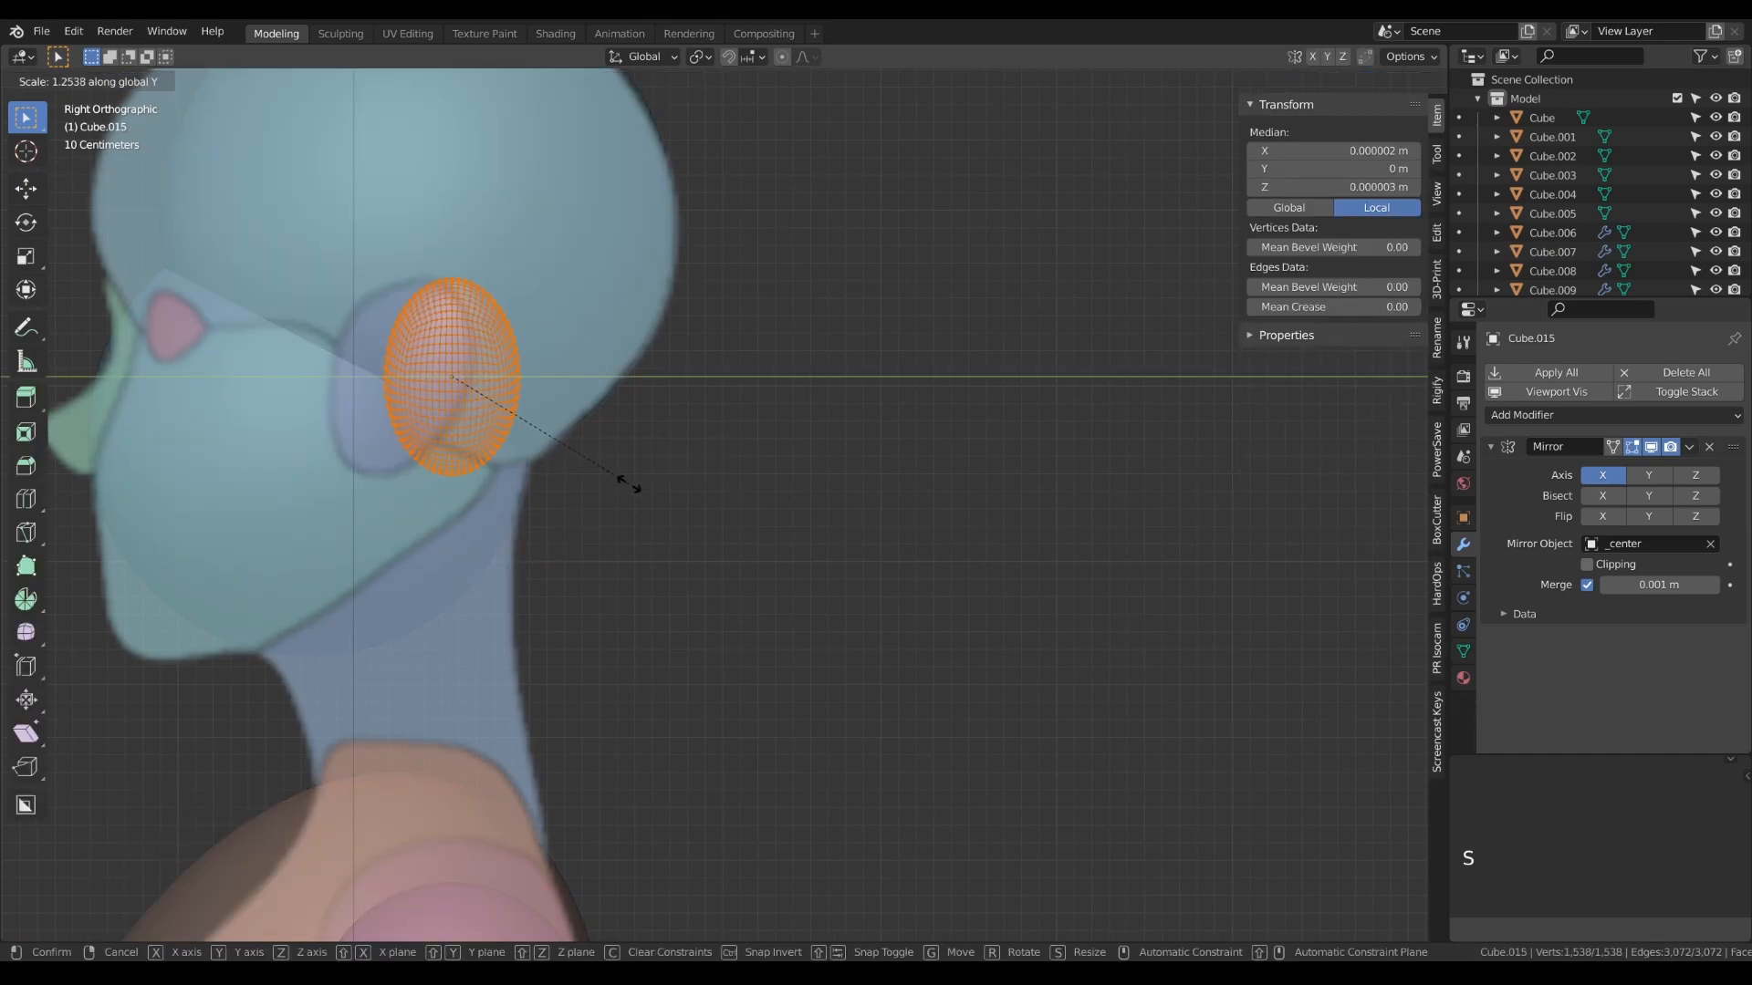
{"action": "left_click", "coordinate": [629, 484]}
{"action": "key", "text": "Tab"}
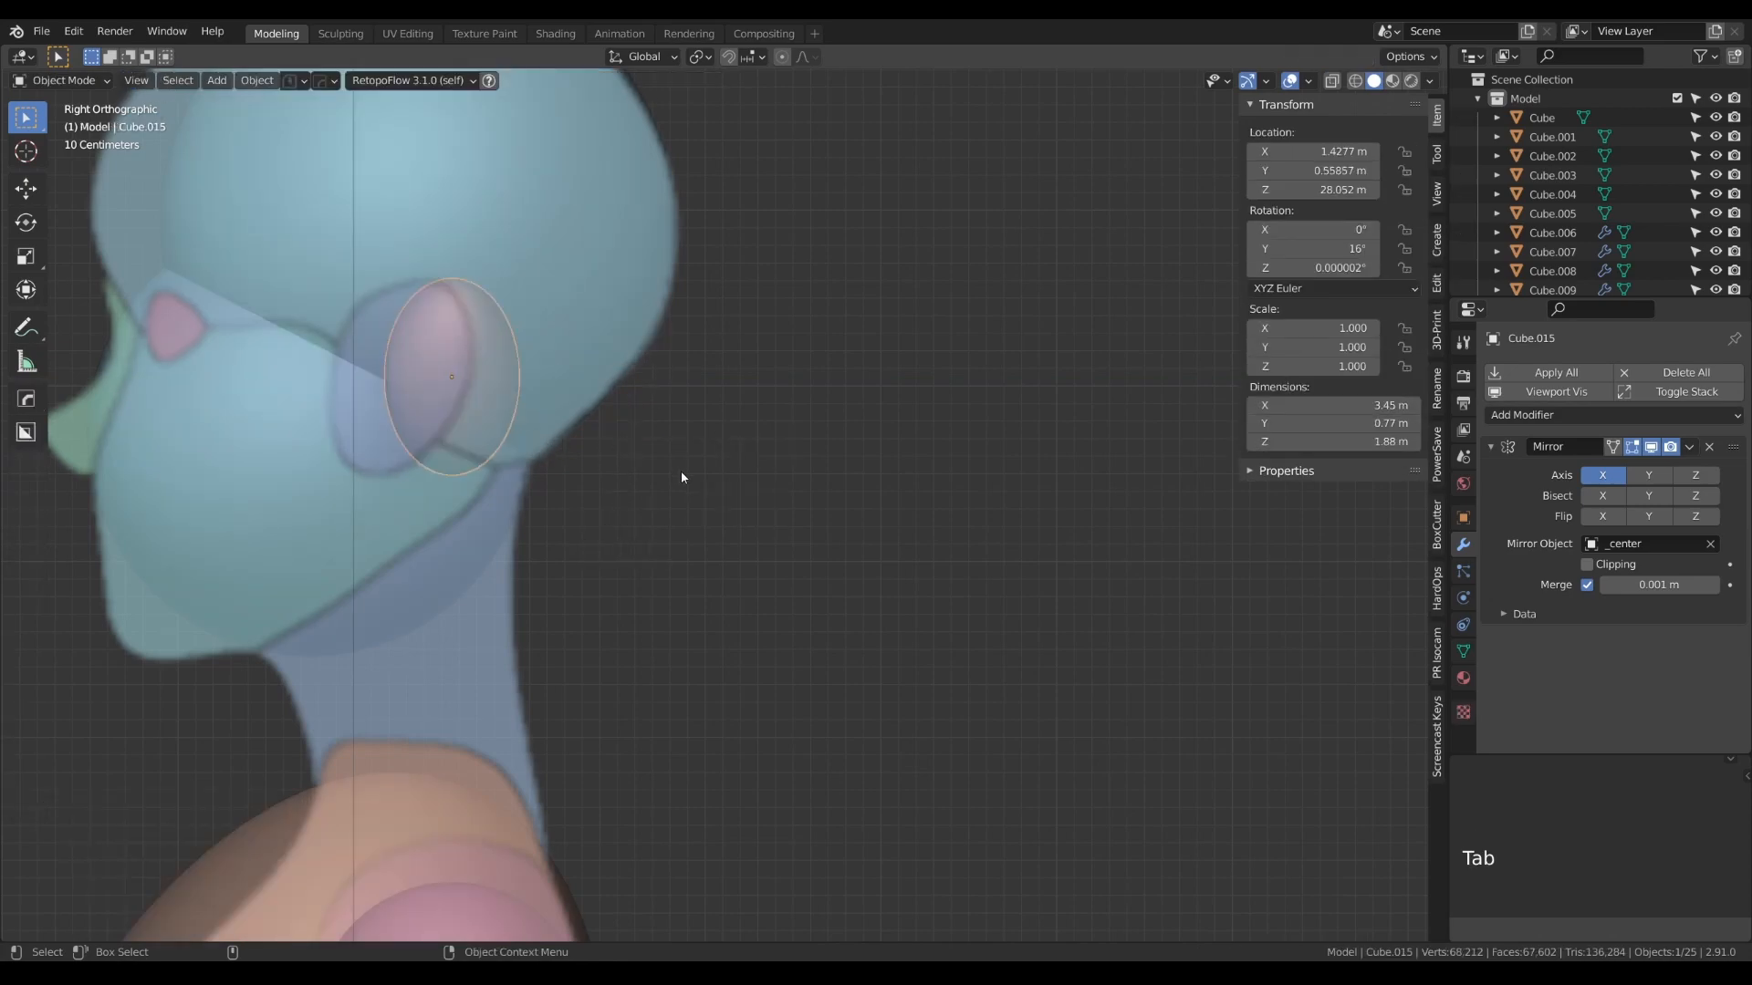
- Tilt the ears -18.1° in the side view and move them about -0.308 m in Y onto the reference ear
{"action": "key", "text": "r"}
{"action": "left_click", "coordinate": [637, 534]}
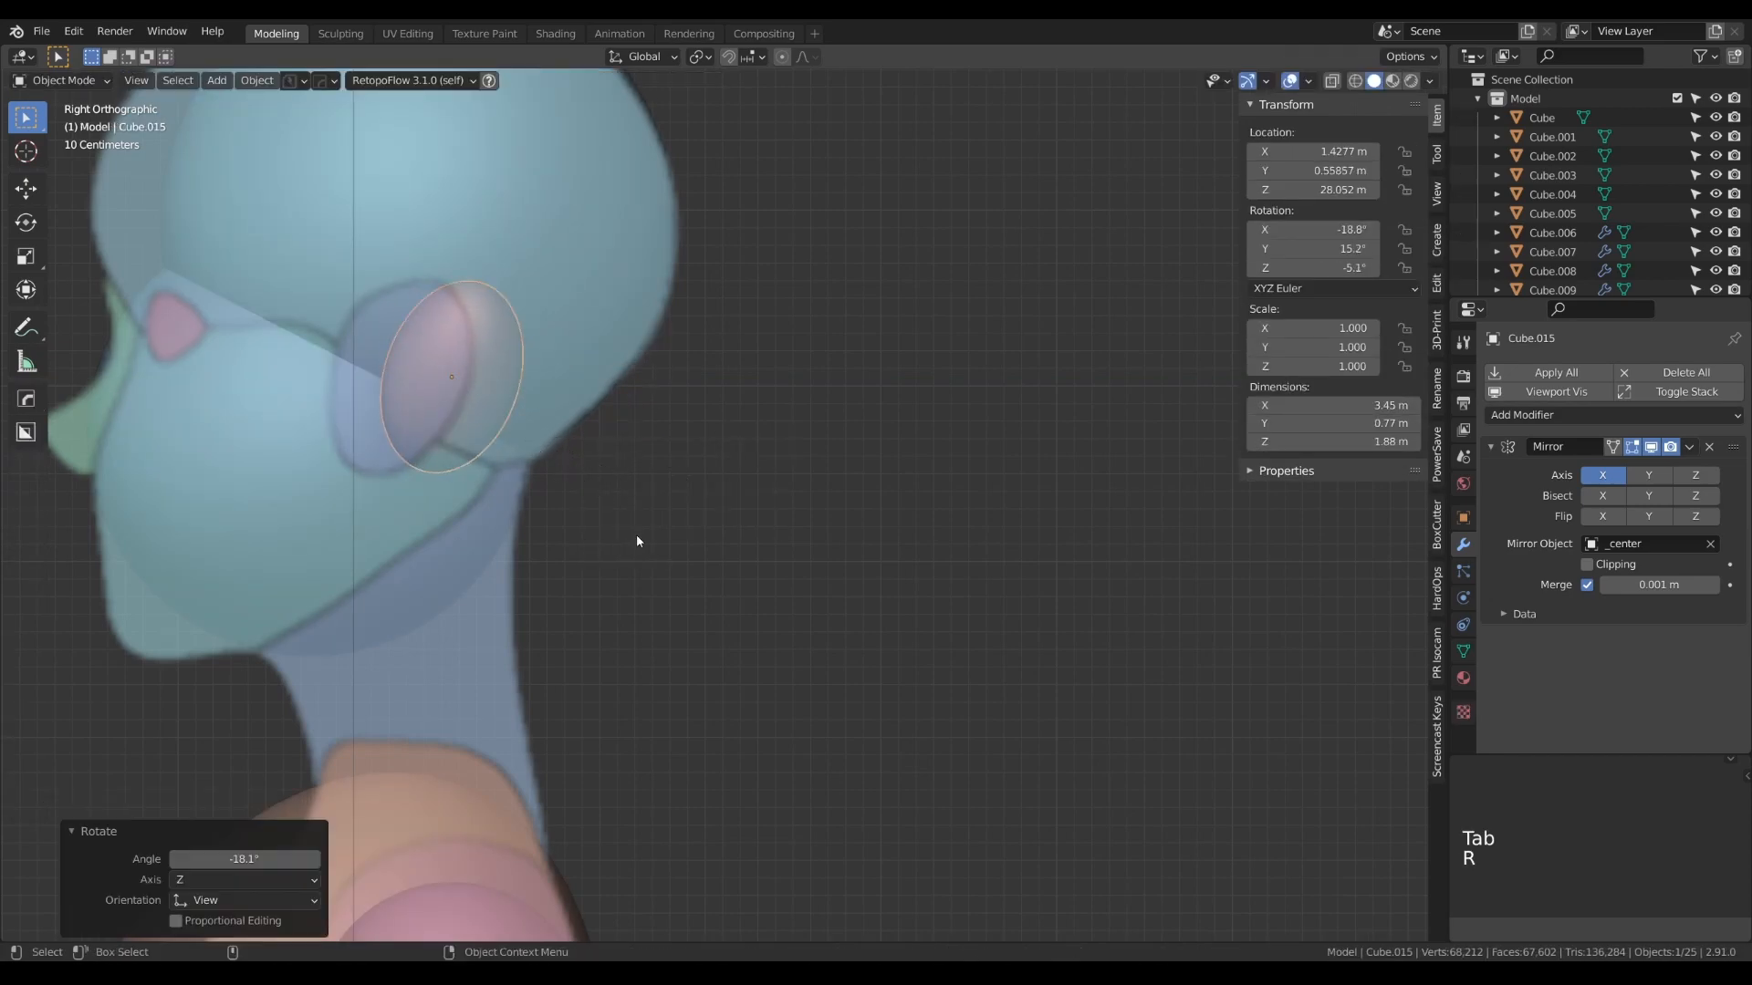
{"action": "key", "text": "g"}
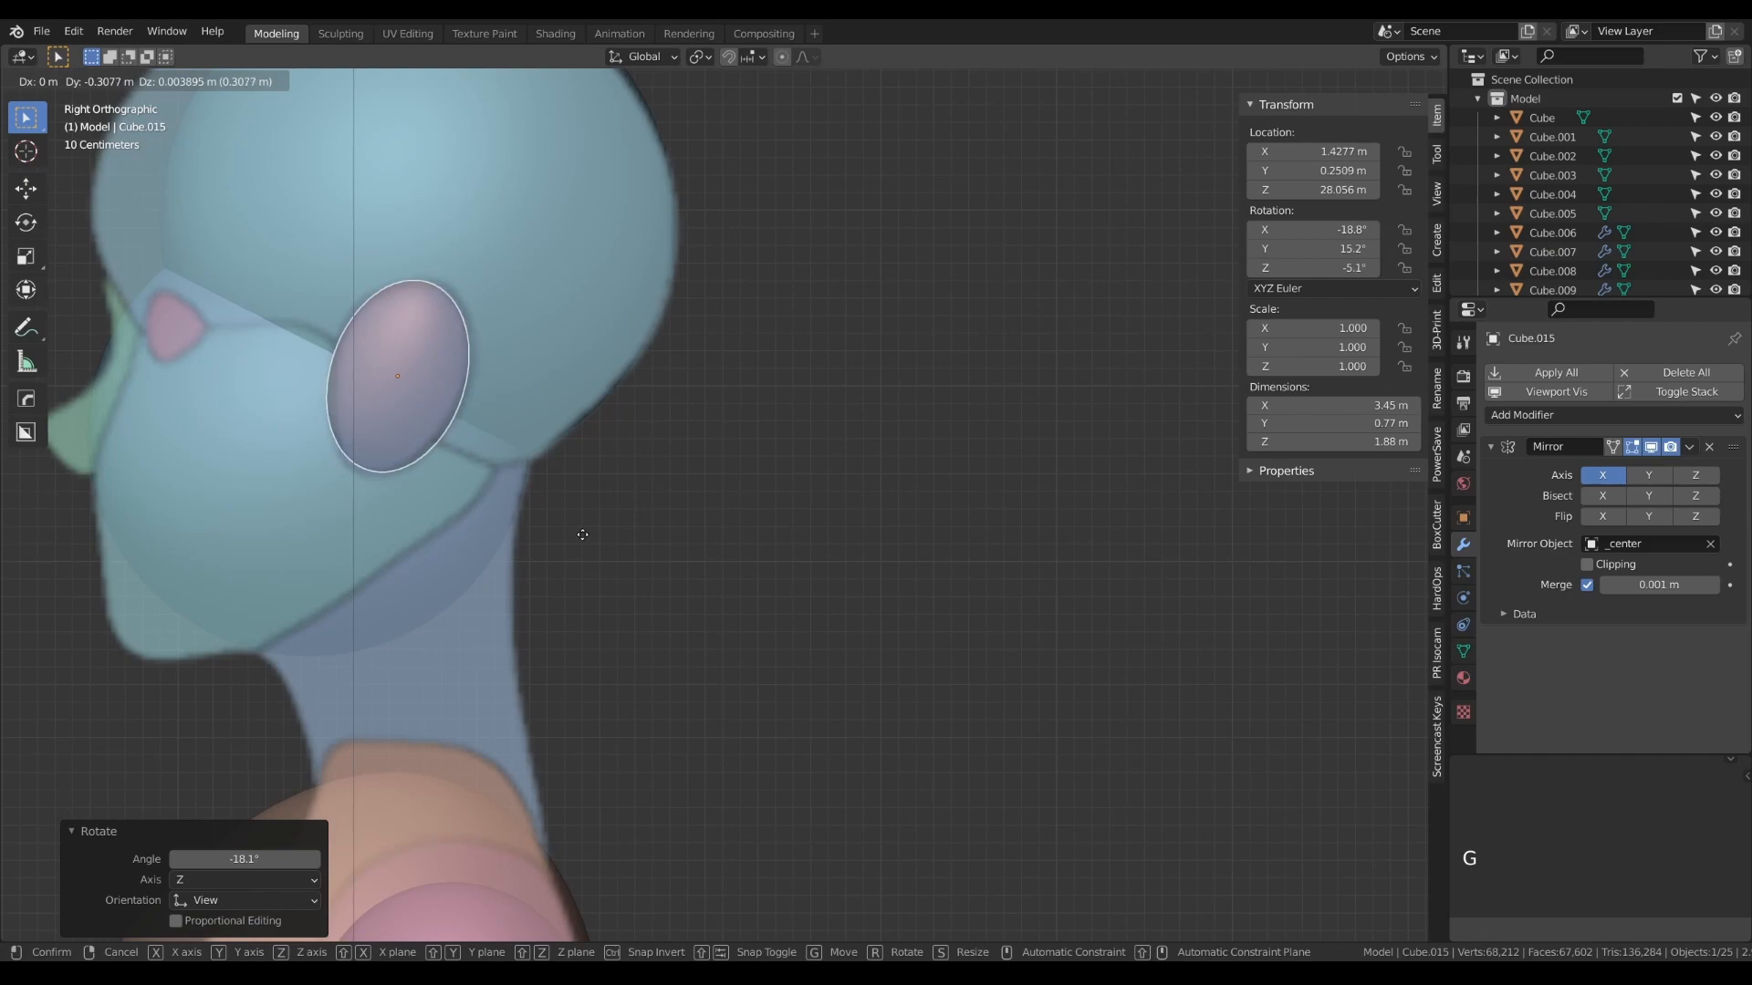
{"action": "left_click", "coordinate": [584, 540]}
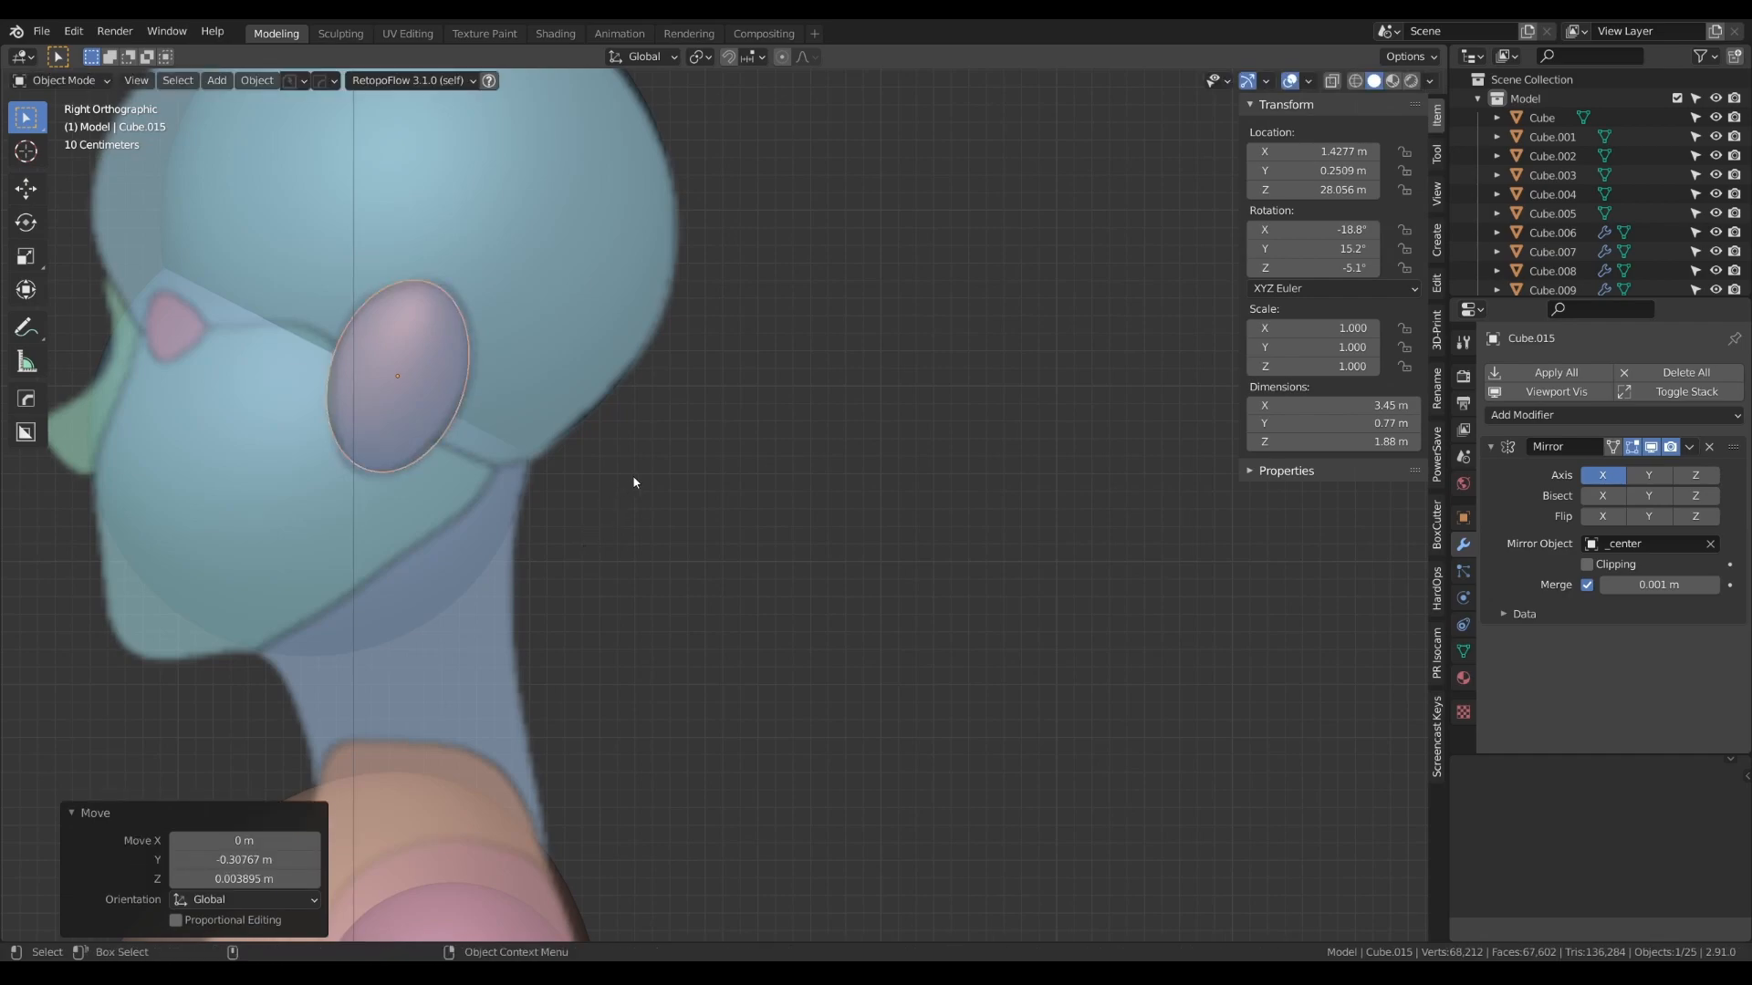
- Duplicate the ear ovals in place and scale the copy's mesh down to about 0.9
{"action": "key", "text": "shift+d"}
{"action": "right_click", "coordinate": [664, 484]}
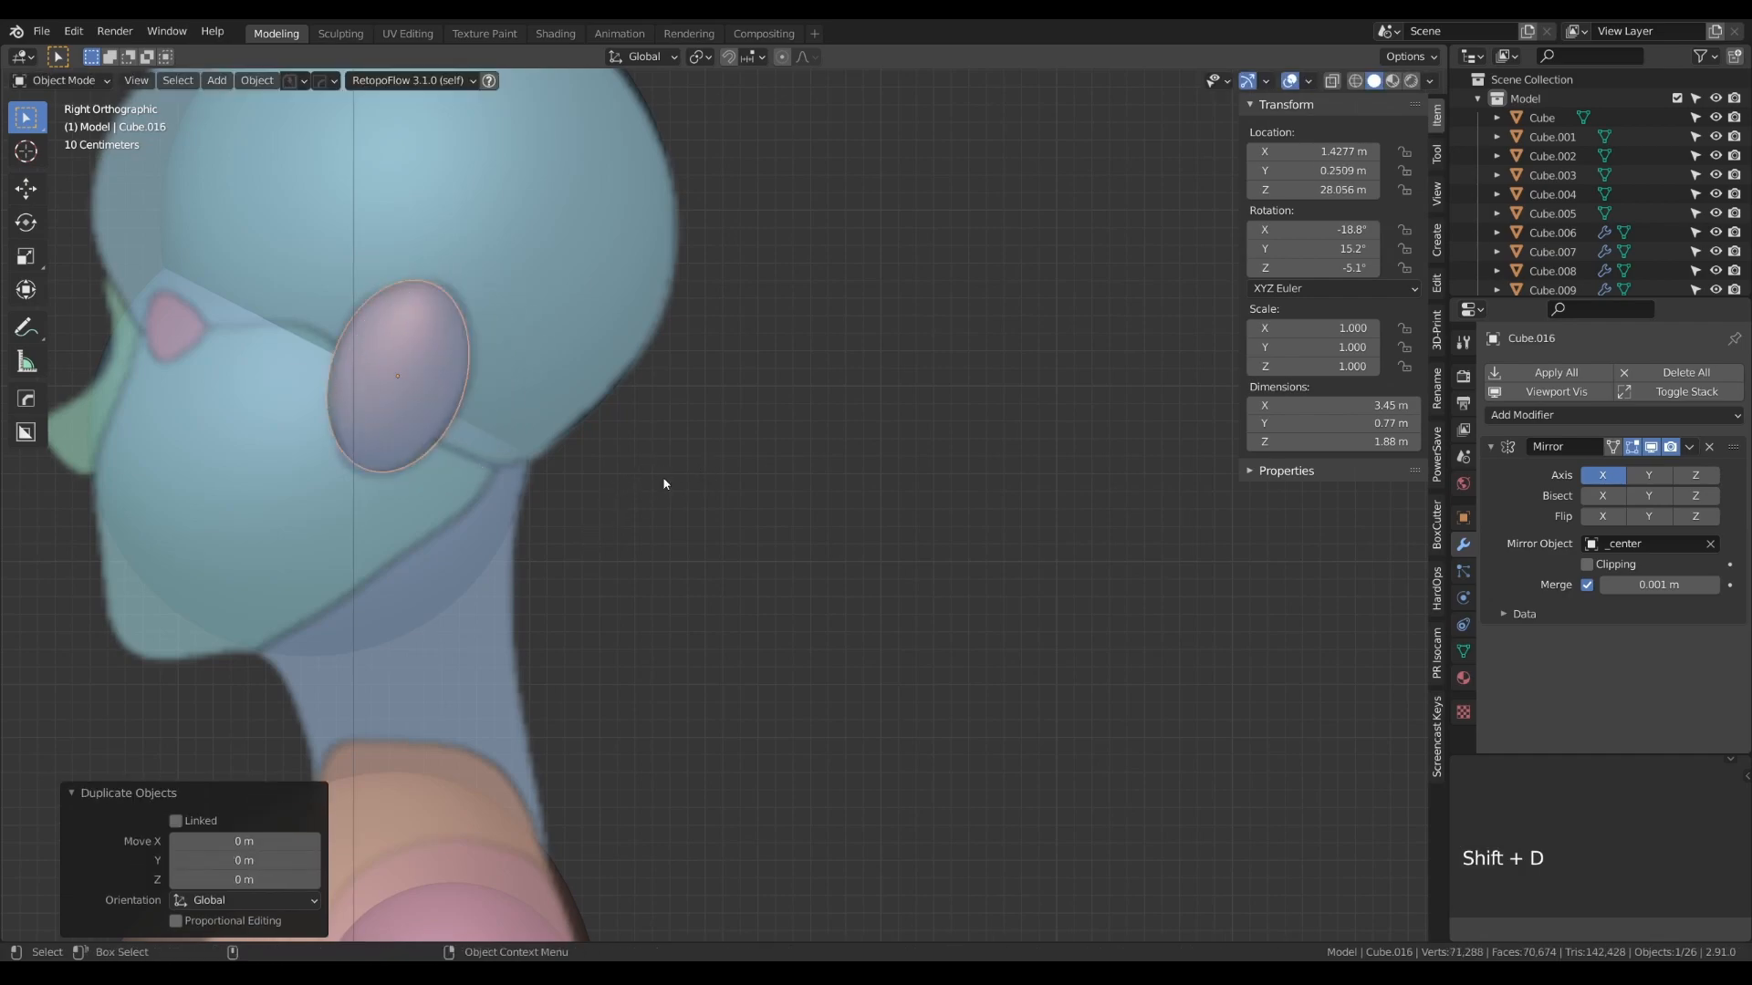
{"action": "key", "text": "KP_1"}
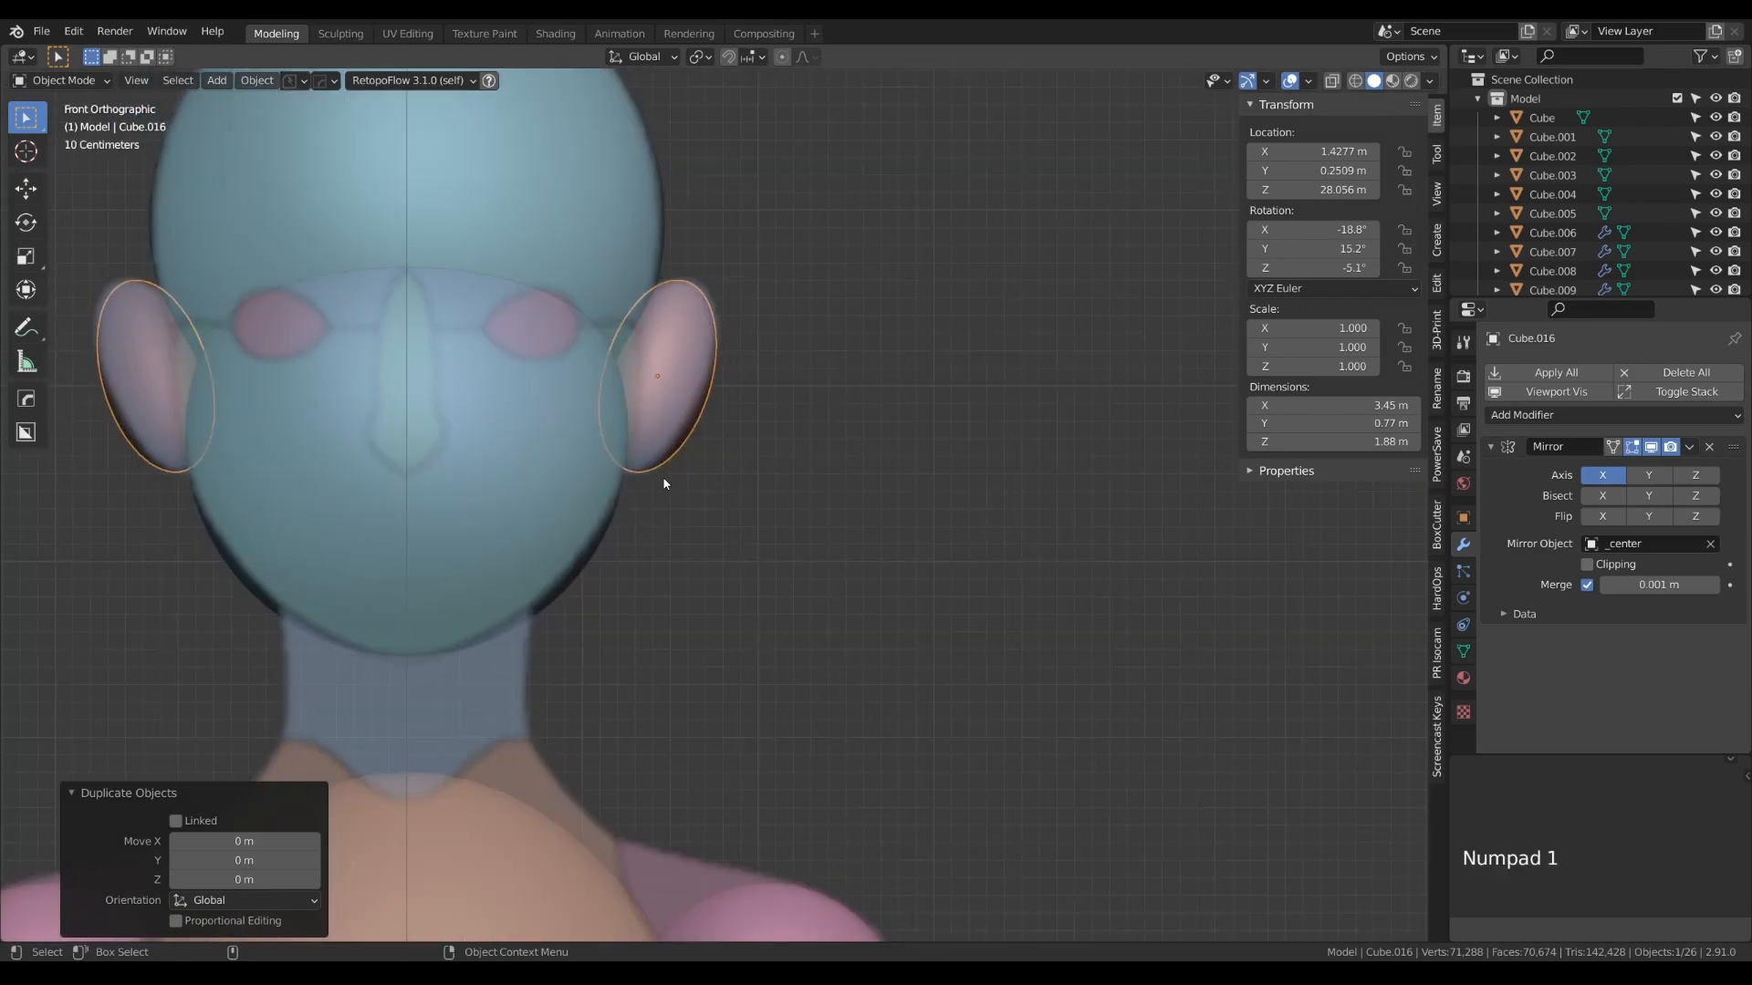
{"action": "key", "text": "Tab"}
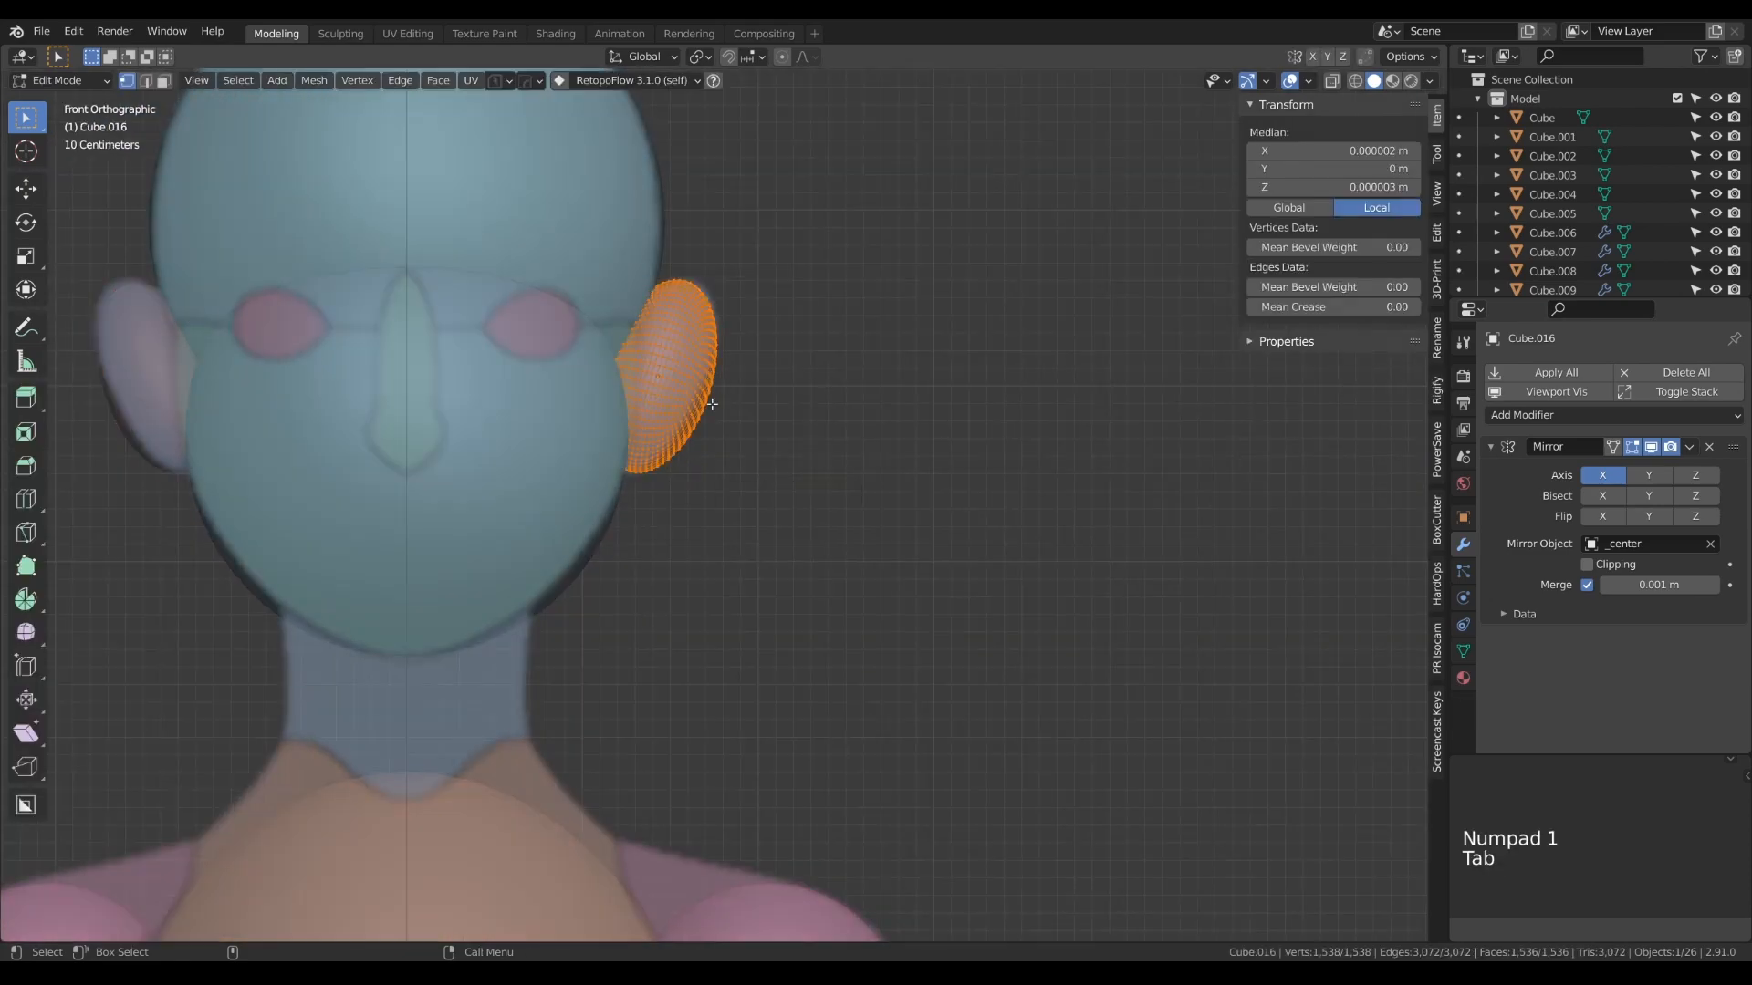
{"action": "key", "text": "s"}
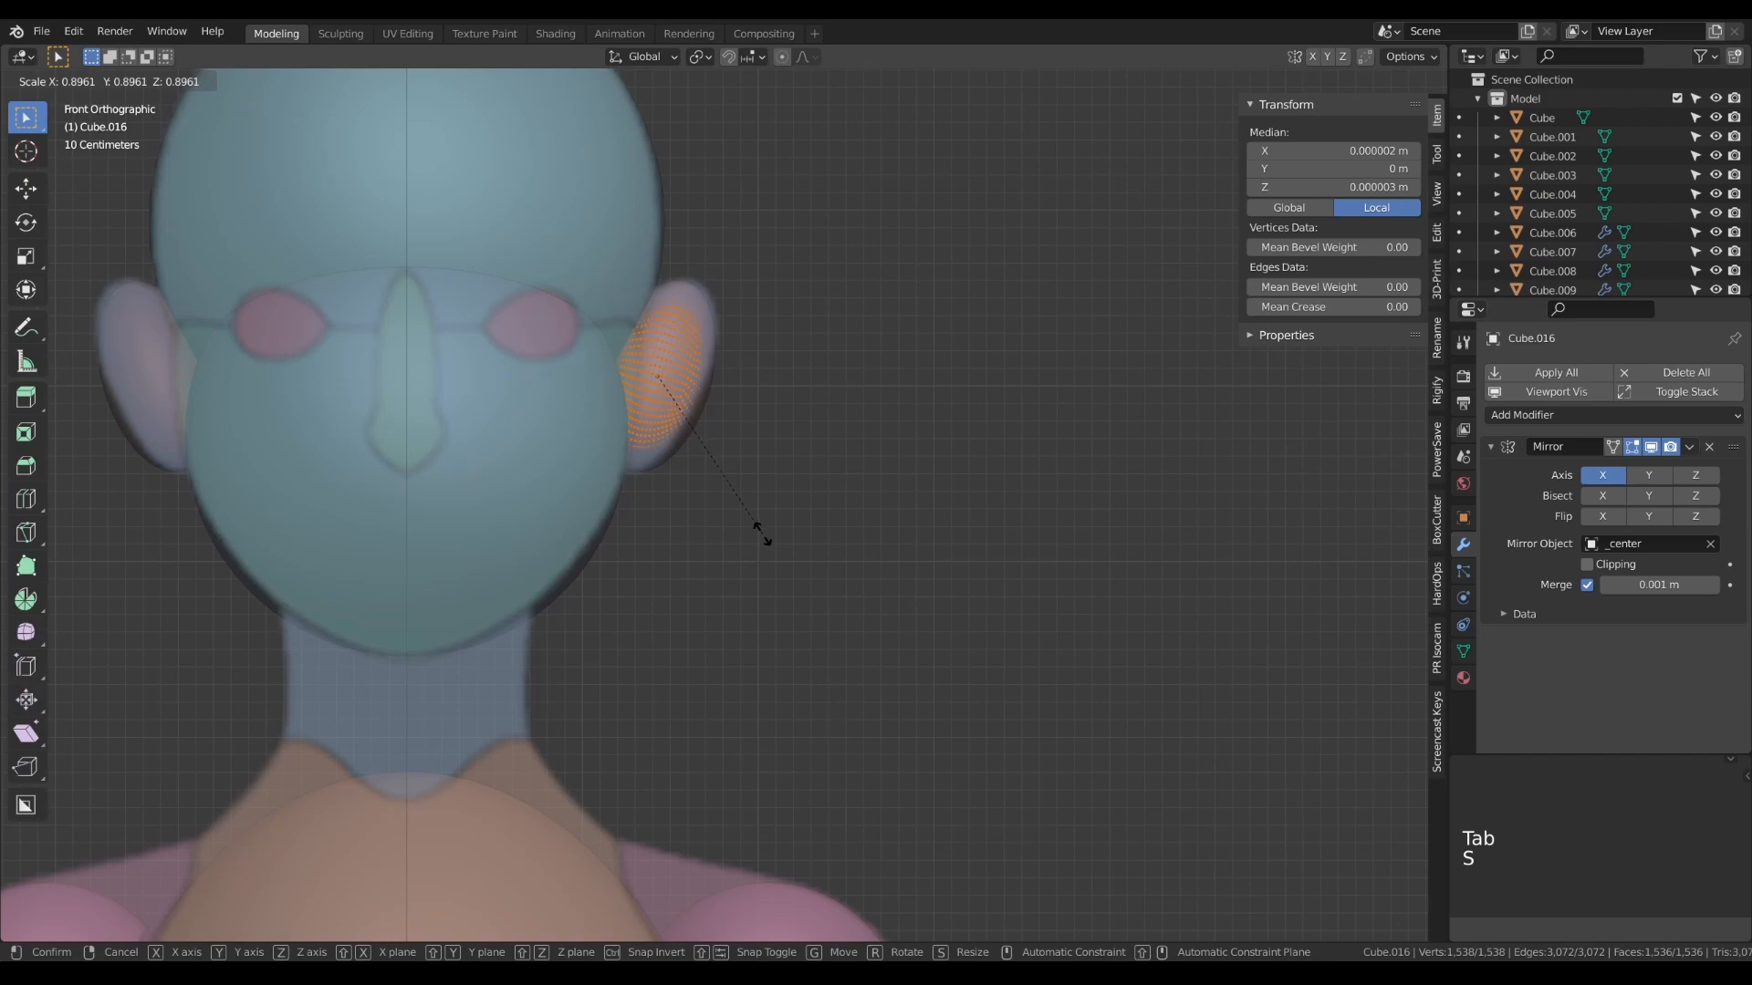
{"action": "left_click", "coordinate": [762, 534]}
{"action": "key", "text": "Tab"}
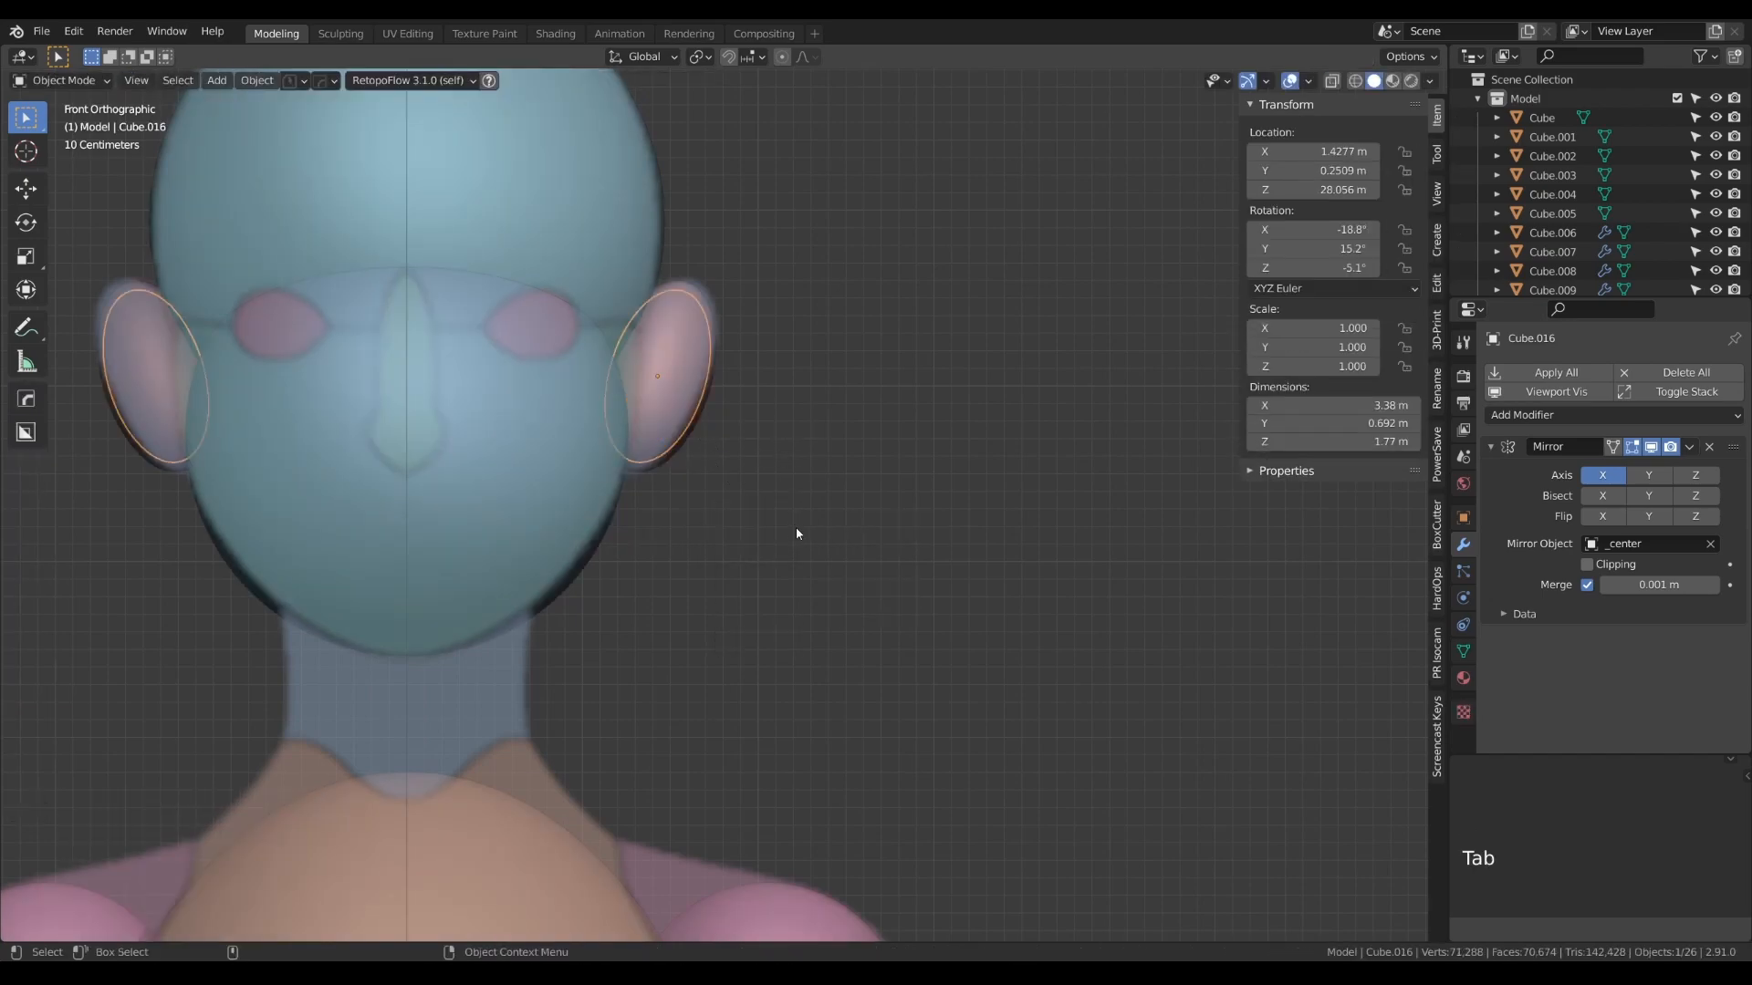
- Move the inner ear copies about -0.164 m in X, 0.132 m in Y and -0.035 m in Z, behind the outer ears
{"action": "key", "text": "g"}
{"action": "key", "text": "x"}
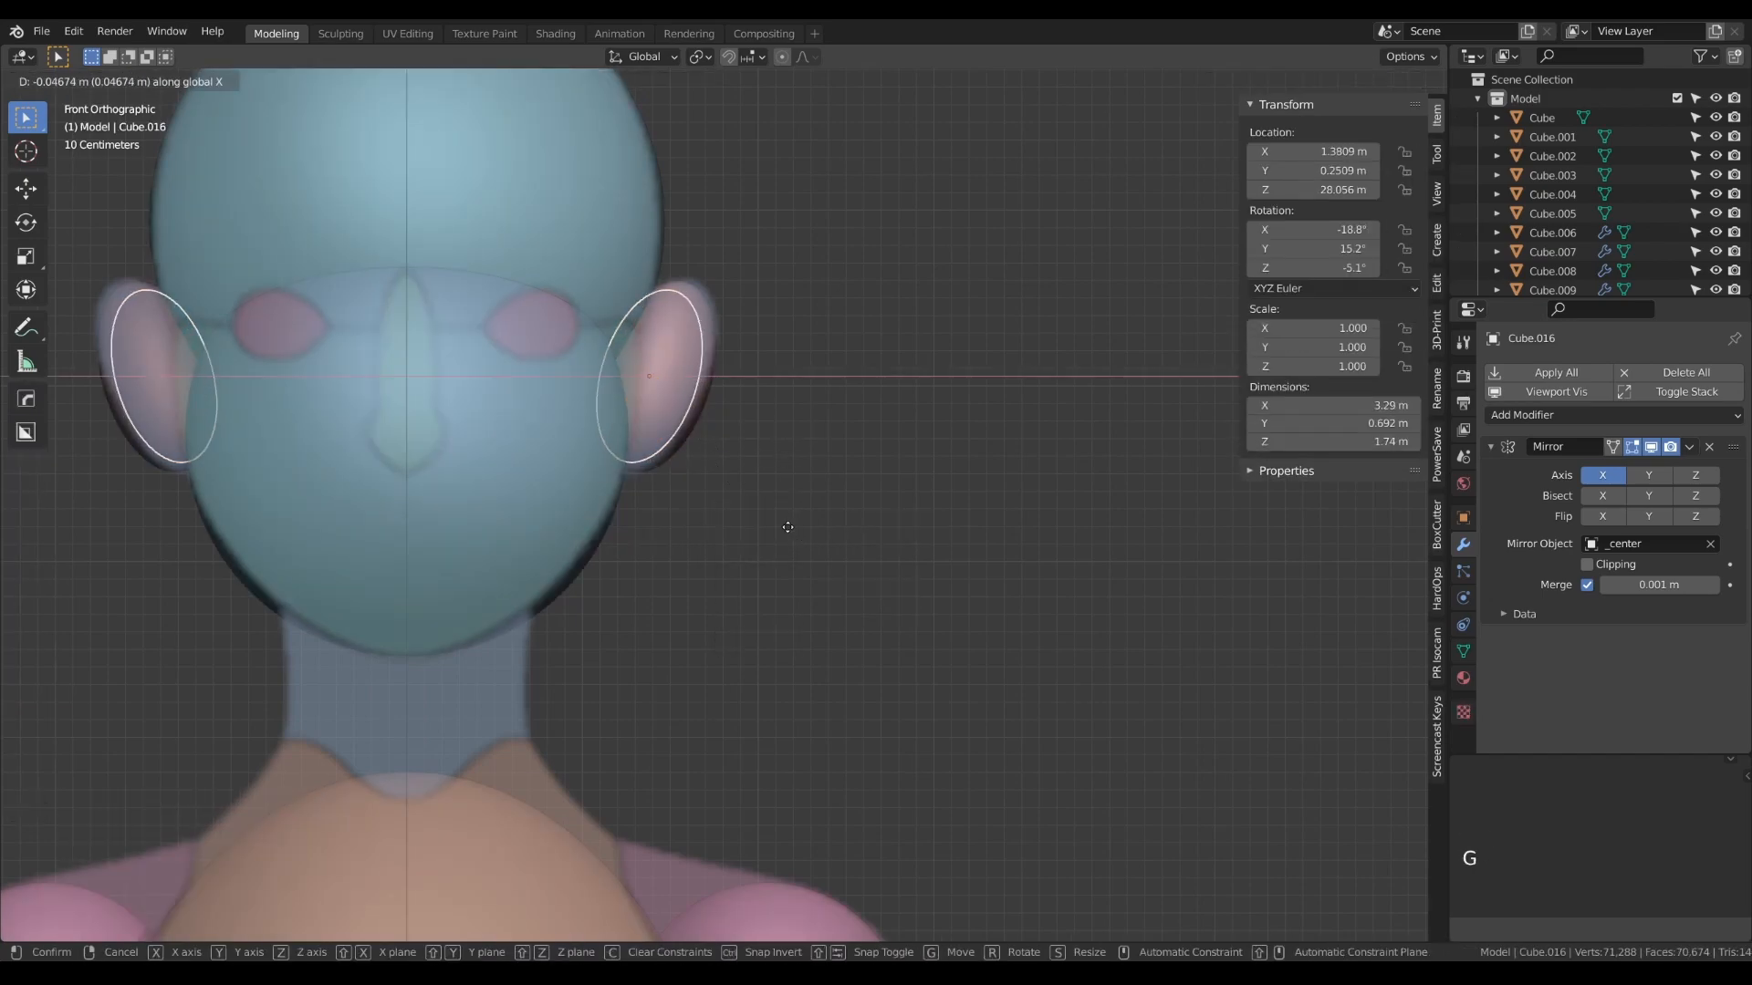
{"action": "left_click", "coordinate": [767, 529]}
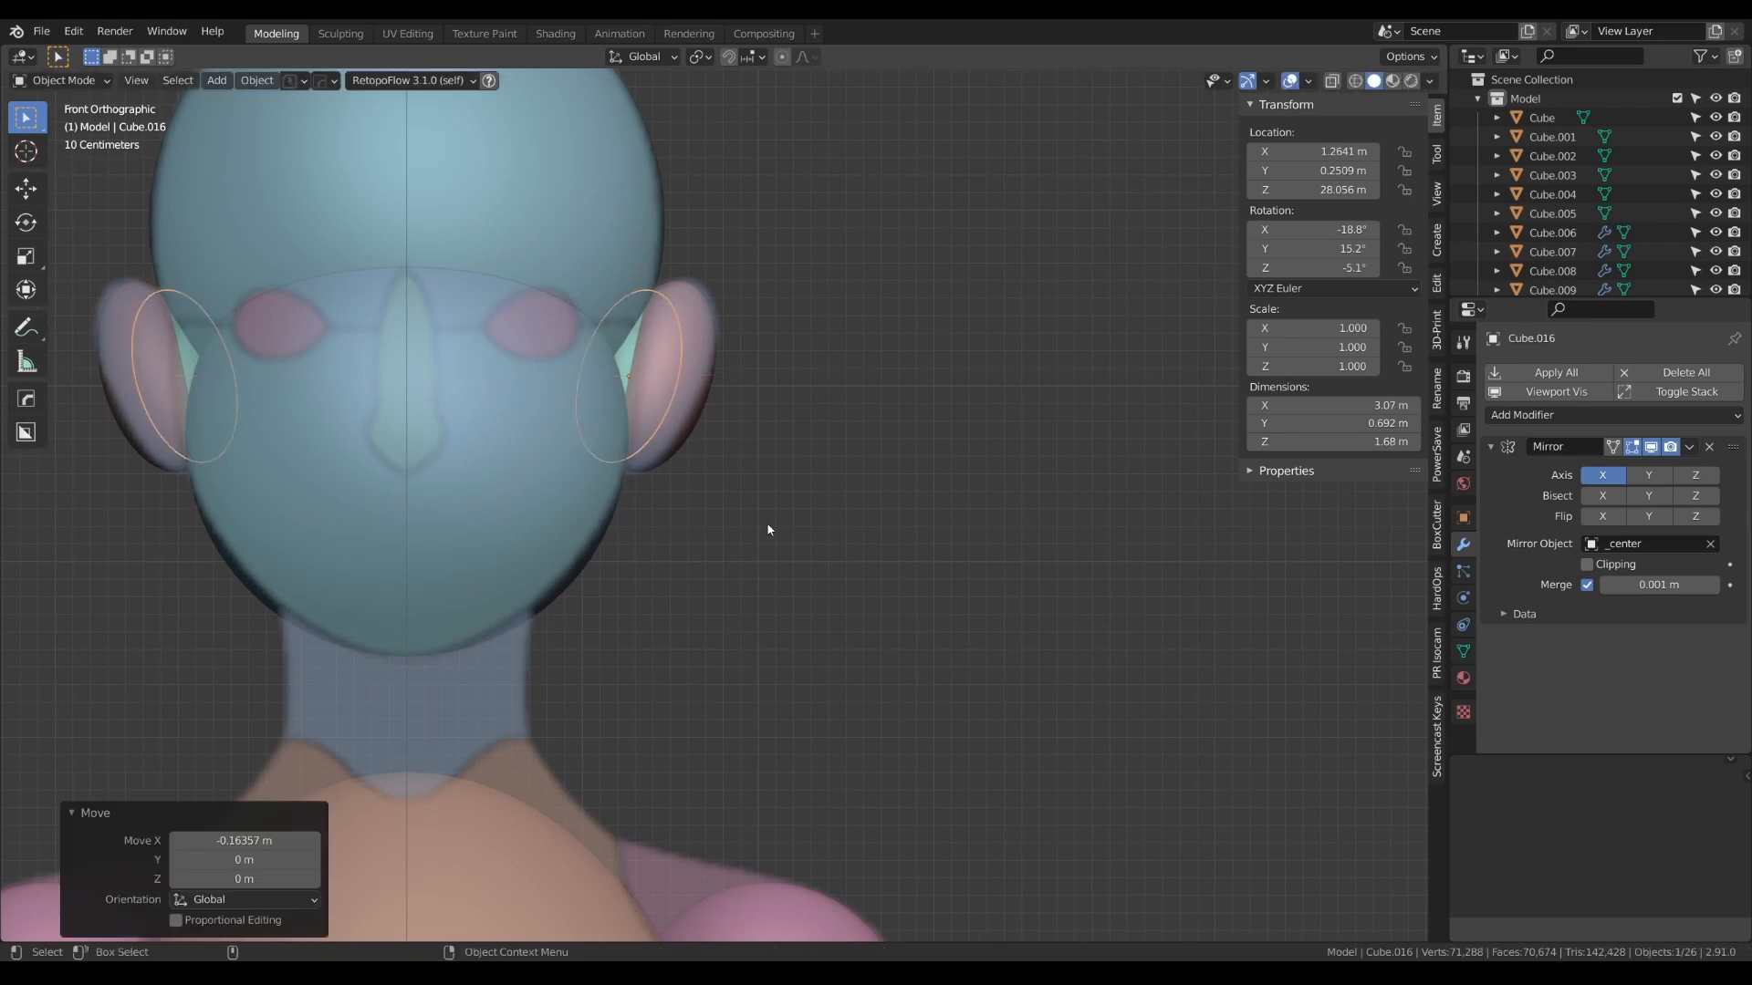
{"action": "key", "text": "KP_3"}
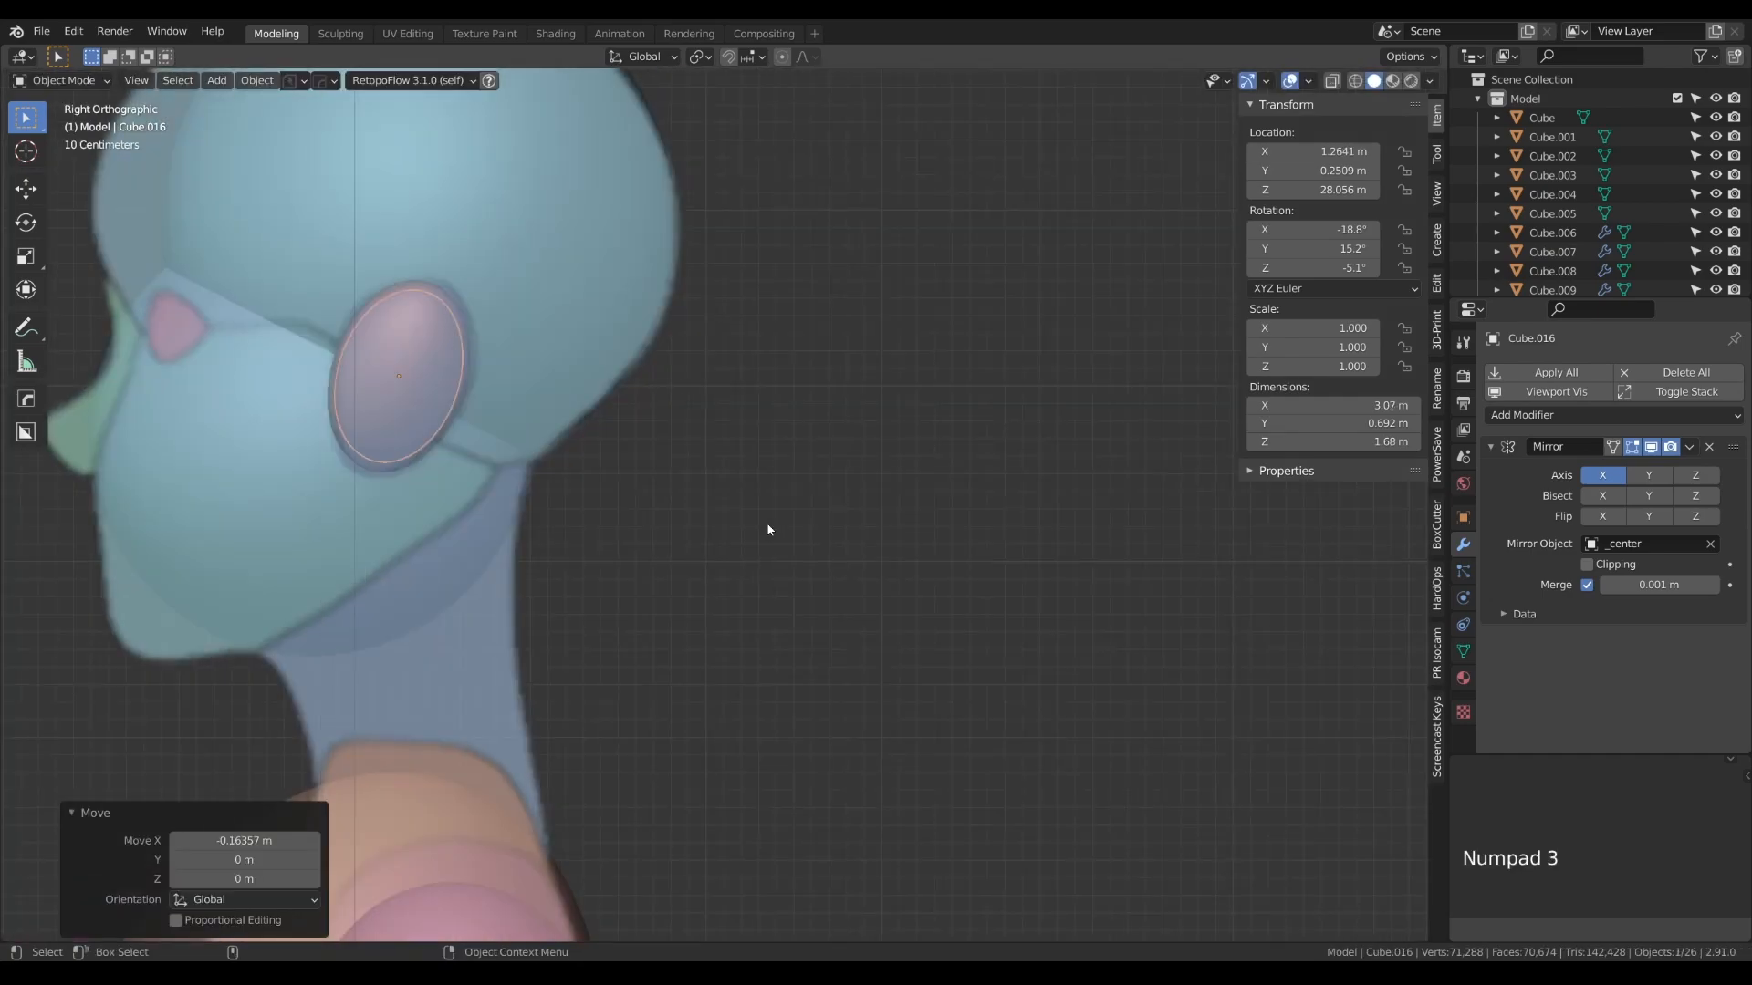
{"action": "key", "text": "g"}
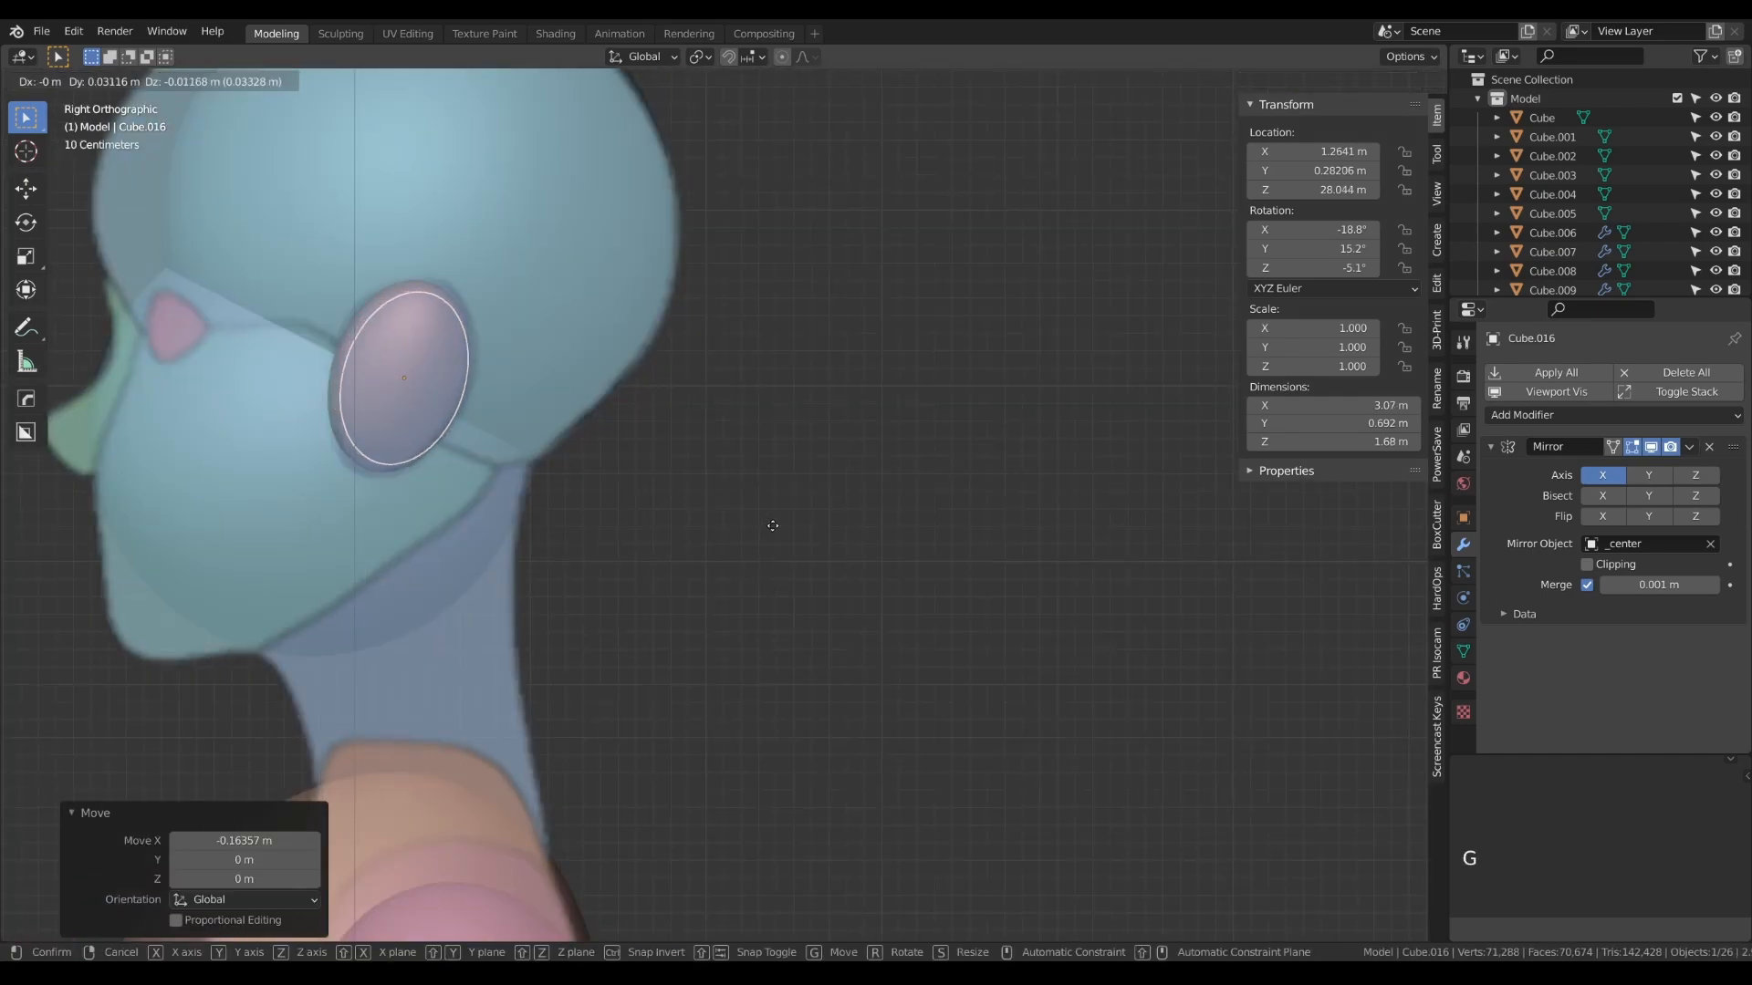
{"action": "left_click", "coordinate": [790, 528]}
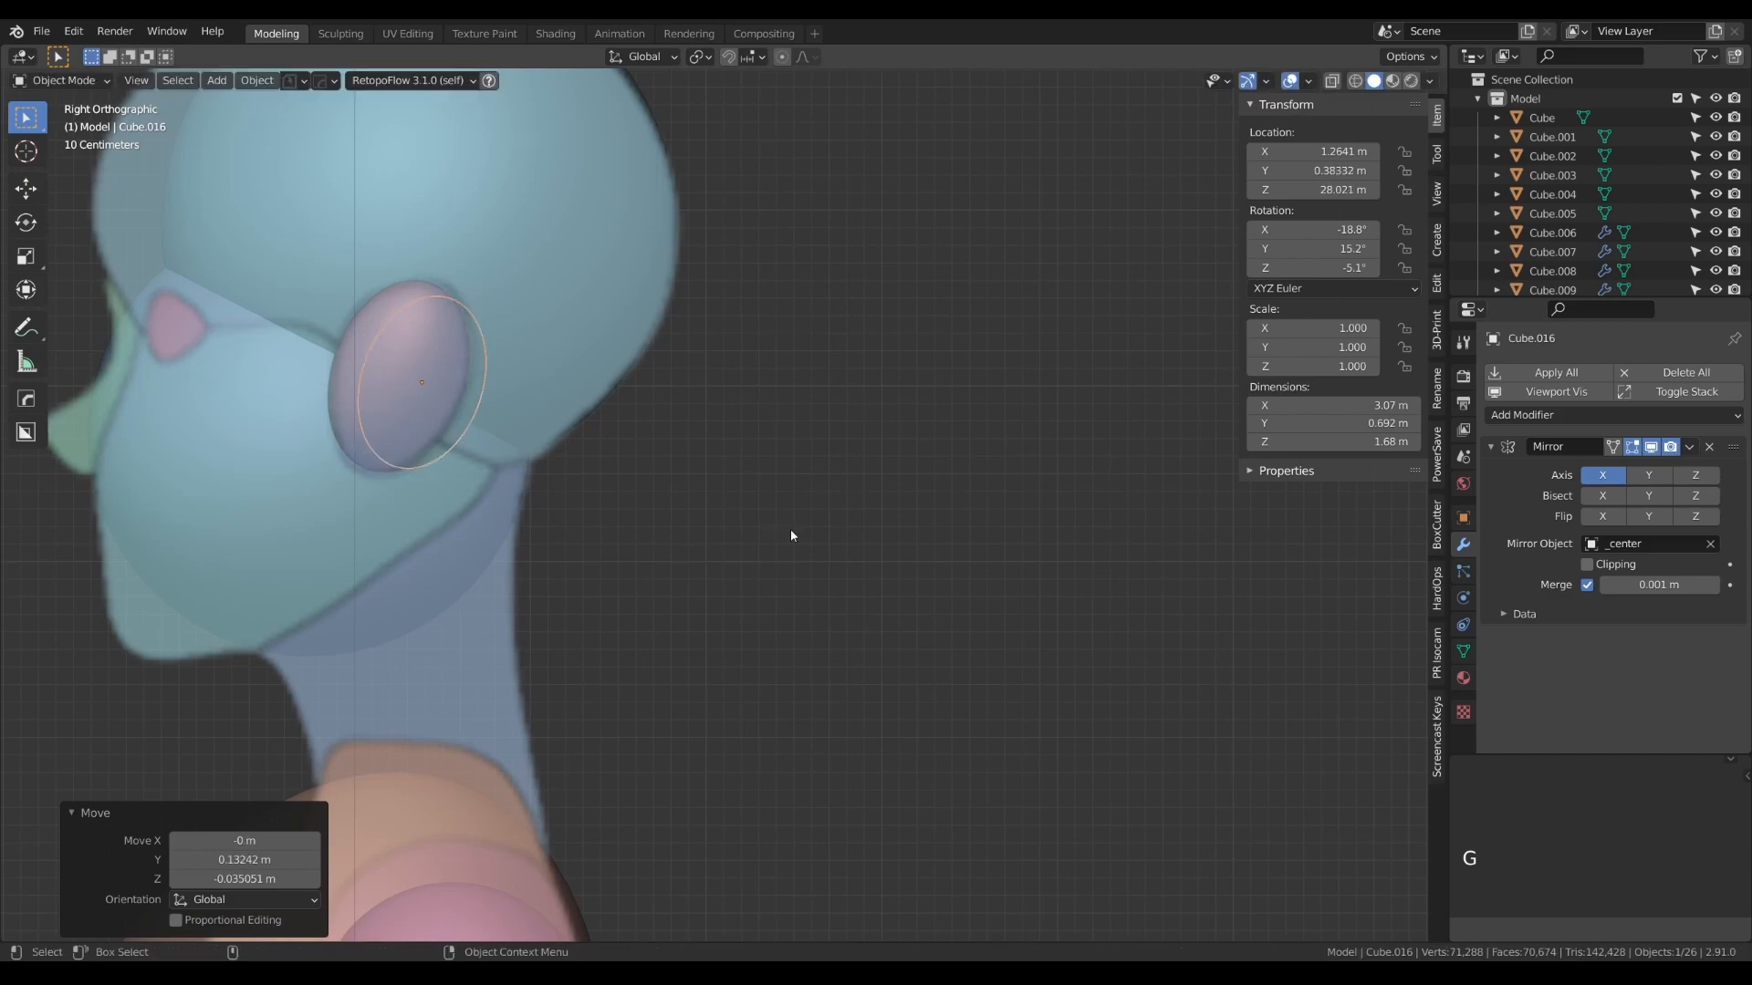
- Rotate the inner ear copies 10.7° in the back view and move them about -0.07 m in X and 0.04 m in Z
{"action": "key", "text": "ctrl+KP_1"}
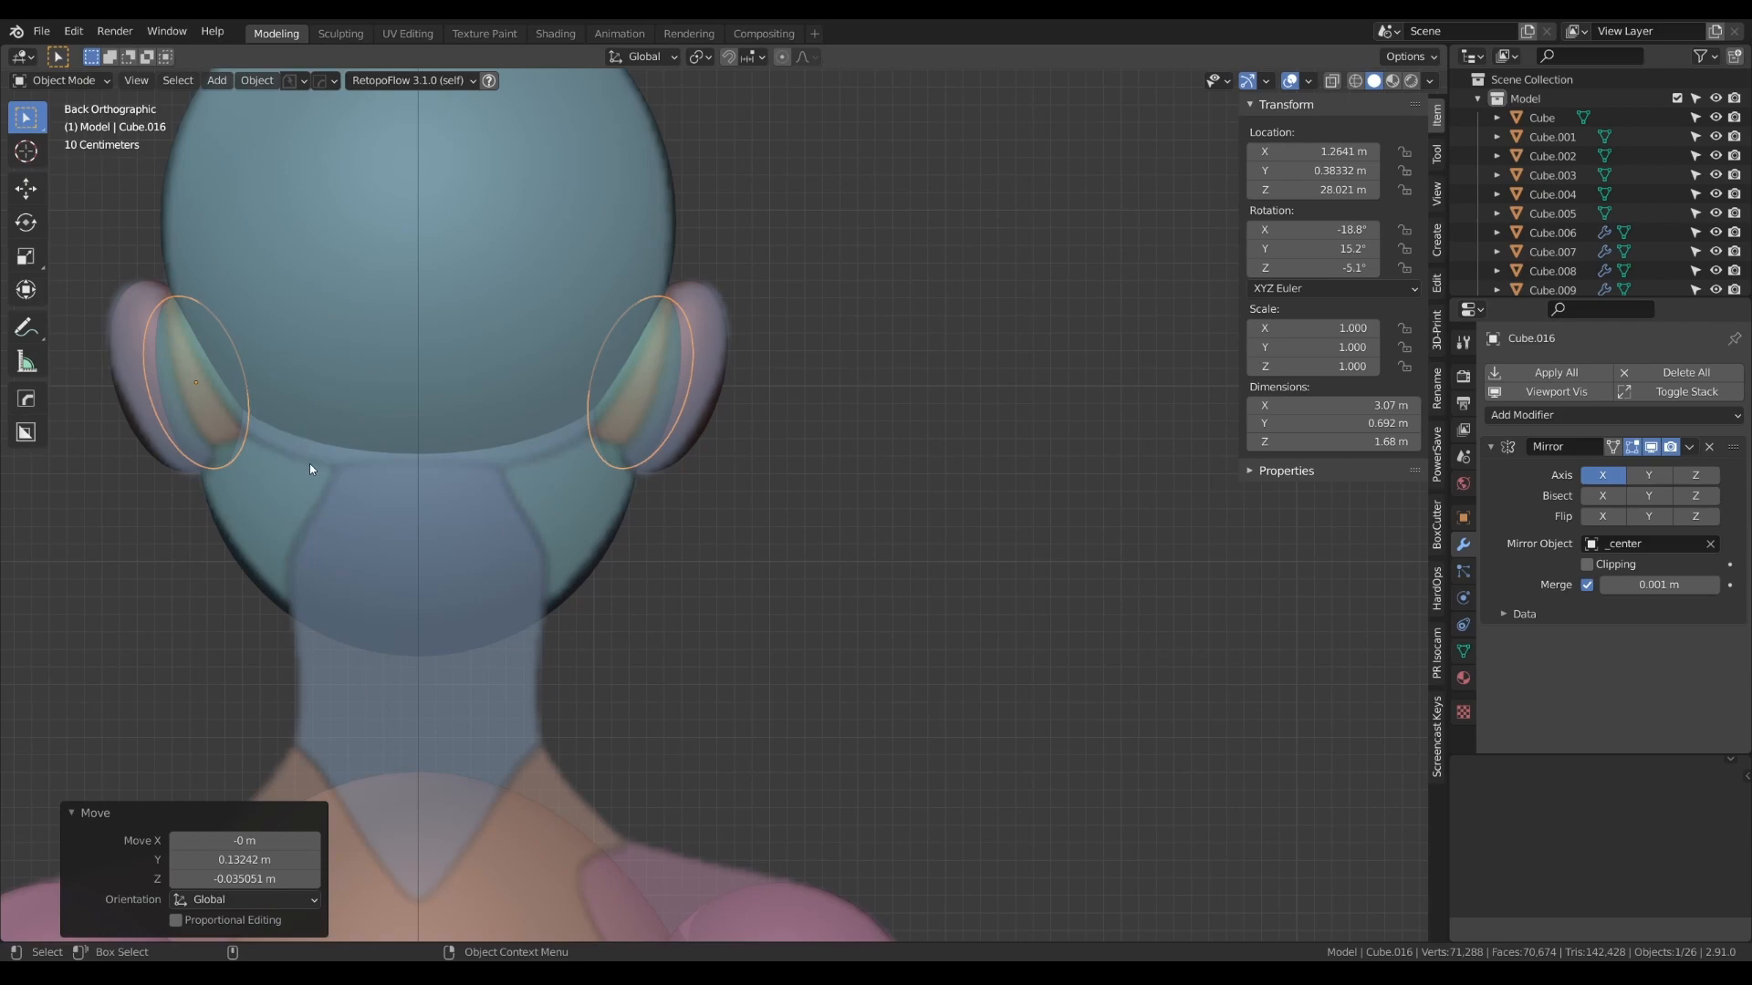
{"action": "key", "text": "r"}
{"action": "left_click", "coordinate": [321, 440]}
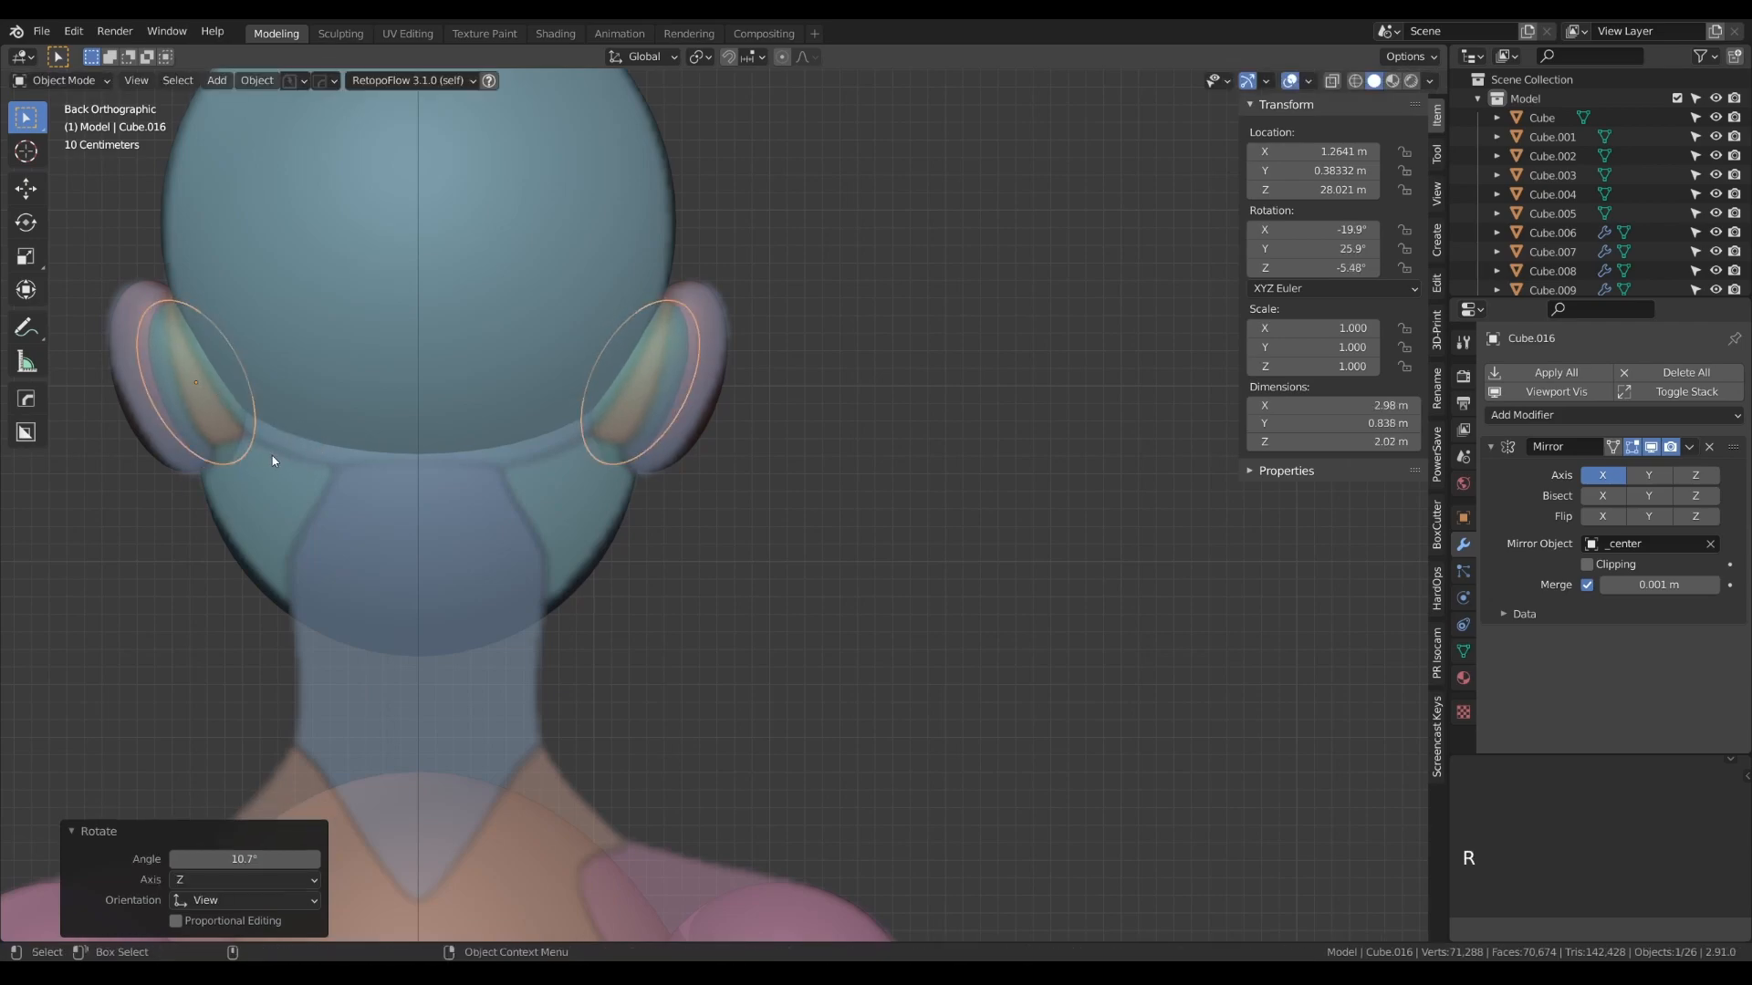
{"action": "key", "text": "g"}
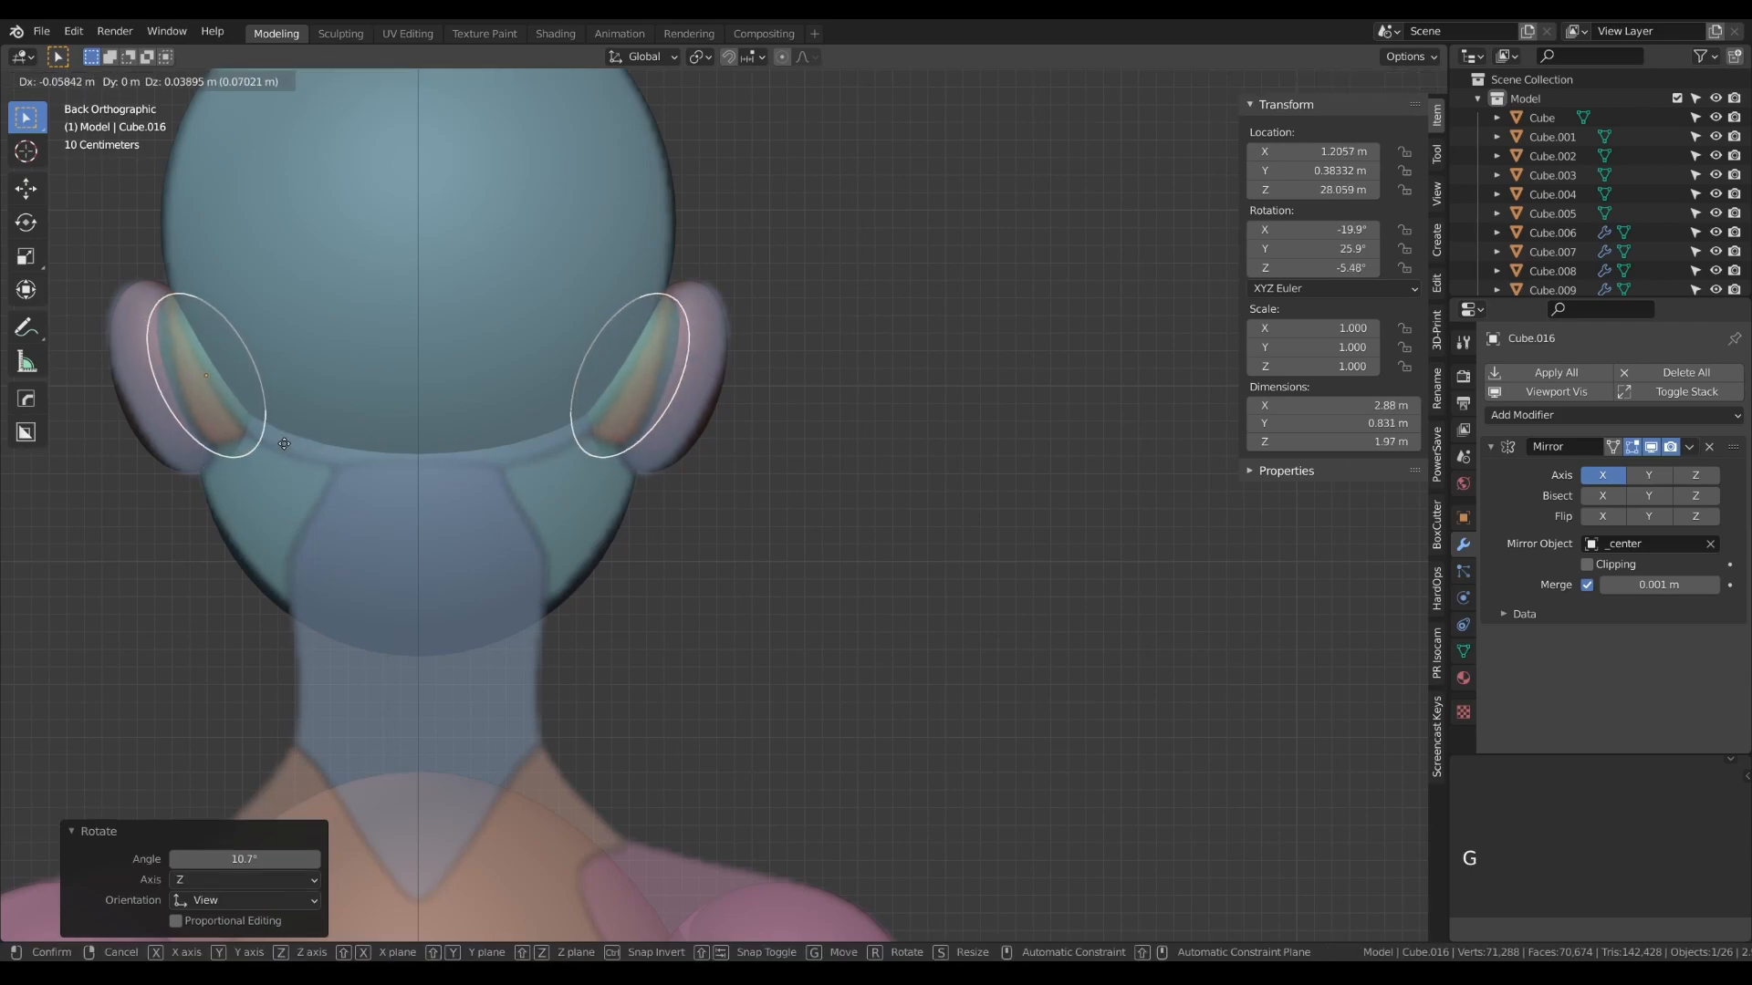
{"action": "left_click", "coordinate": [281, 471]}
- Scale the inner ear copies' mesh down to about 0.91 to fit the reference behind the ears
{"action": "key", "text": "Tab"}
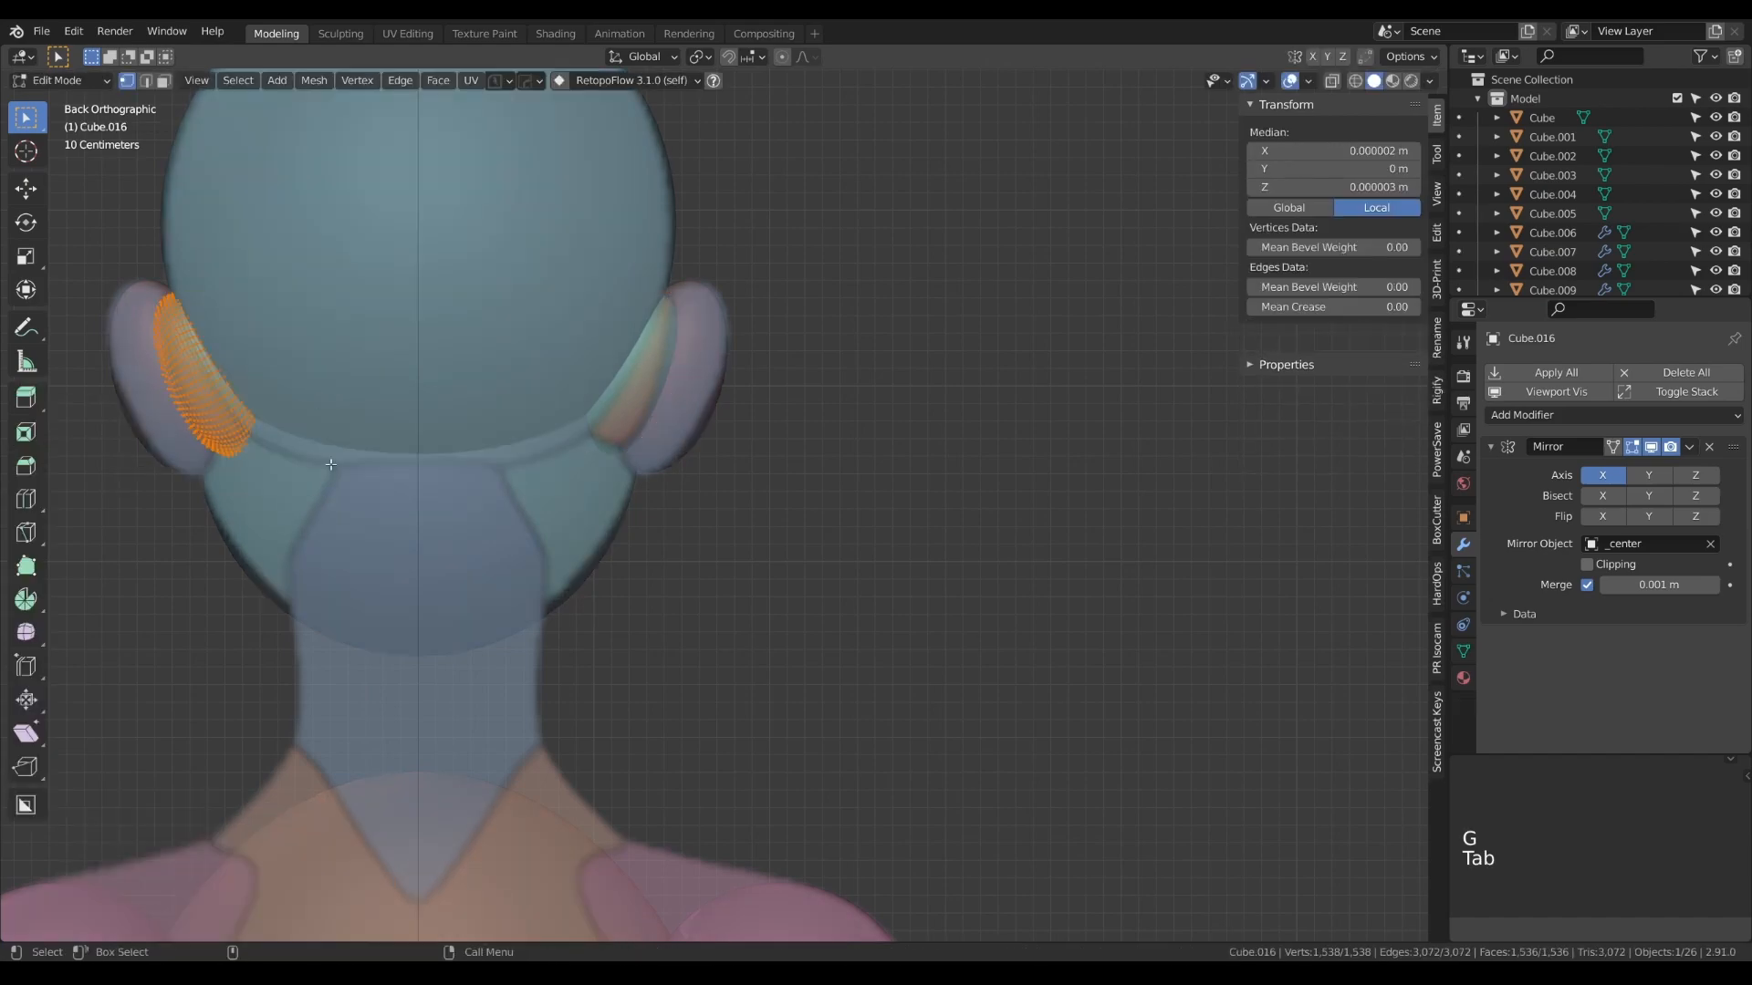
{"action": "key", "text": "s"}
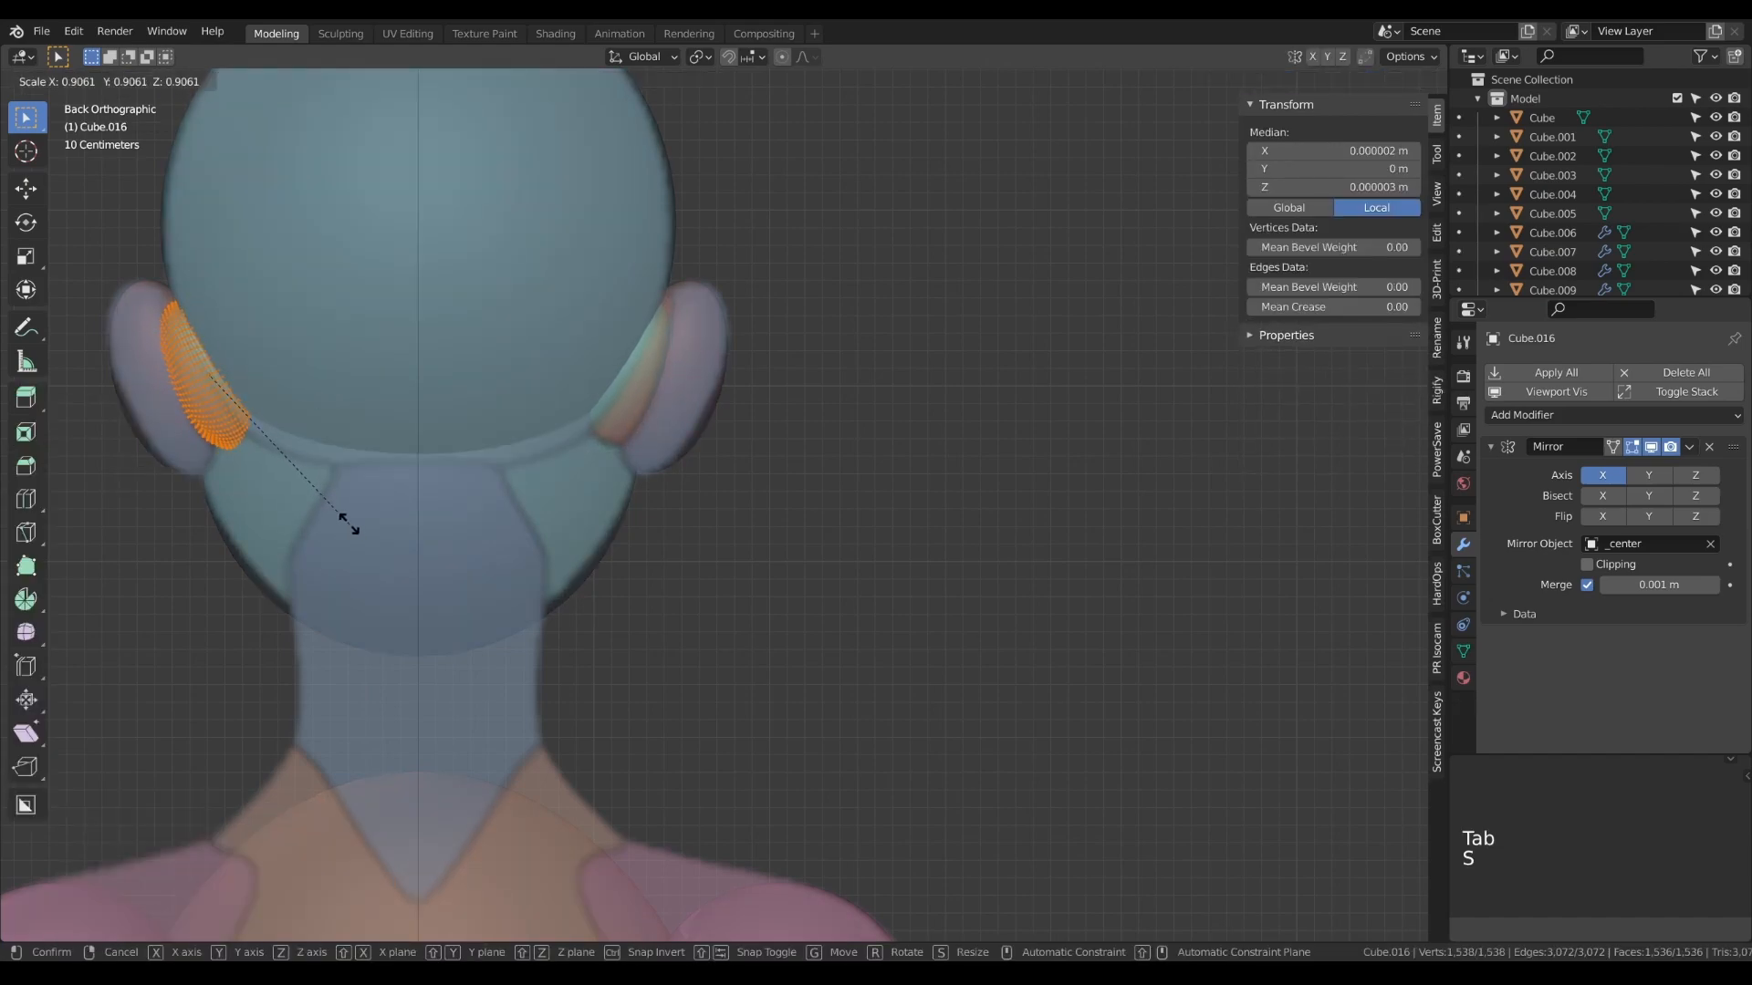
{"action": "left_click", "coordinate": [343, 521]}
{"action": "key", "text": "Tab"}
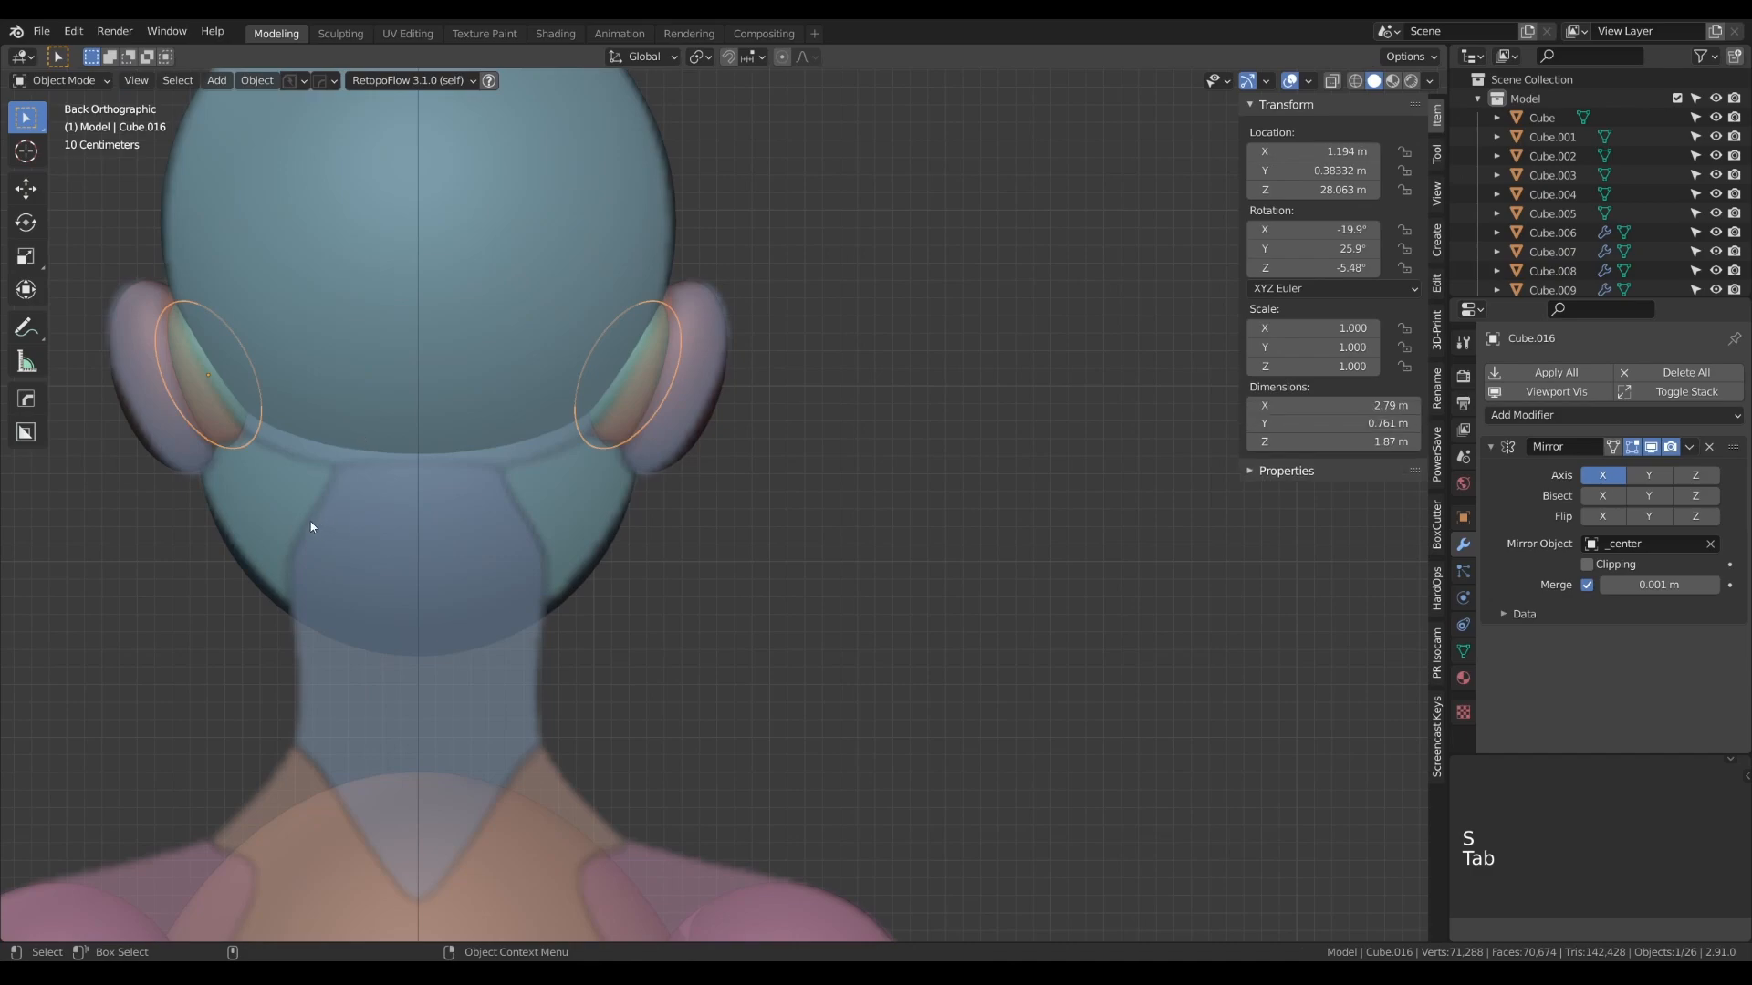
- Duplicate the spare cylinder beside the references, place the copy over the neck in the front view, and set its X location to 0 m
{"action": "scroll", "coordinate": [315, 514], "scroll_direction": "down", "scroll_amount": 4}
{"action": "left_click_drag", "start_coordinate": [288, 530], "coordinate": [691, 542], "text": "alt"}
{"action": "scroll", "coordinate": [601, 537], "scroll_direction": "down", "scroll_amount": 5}
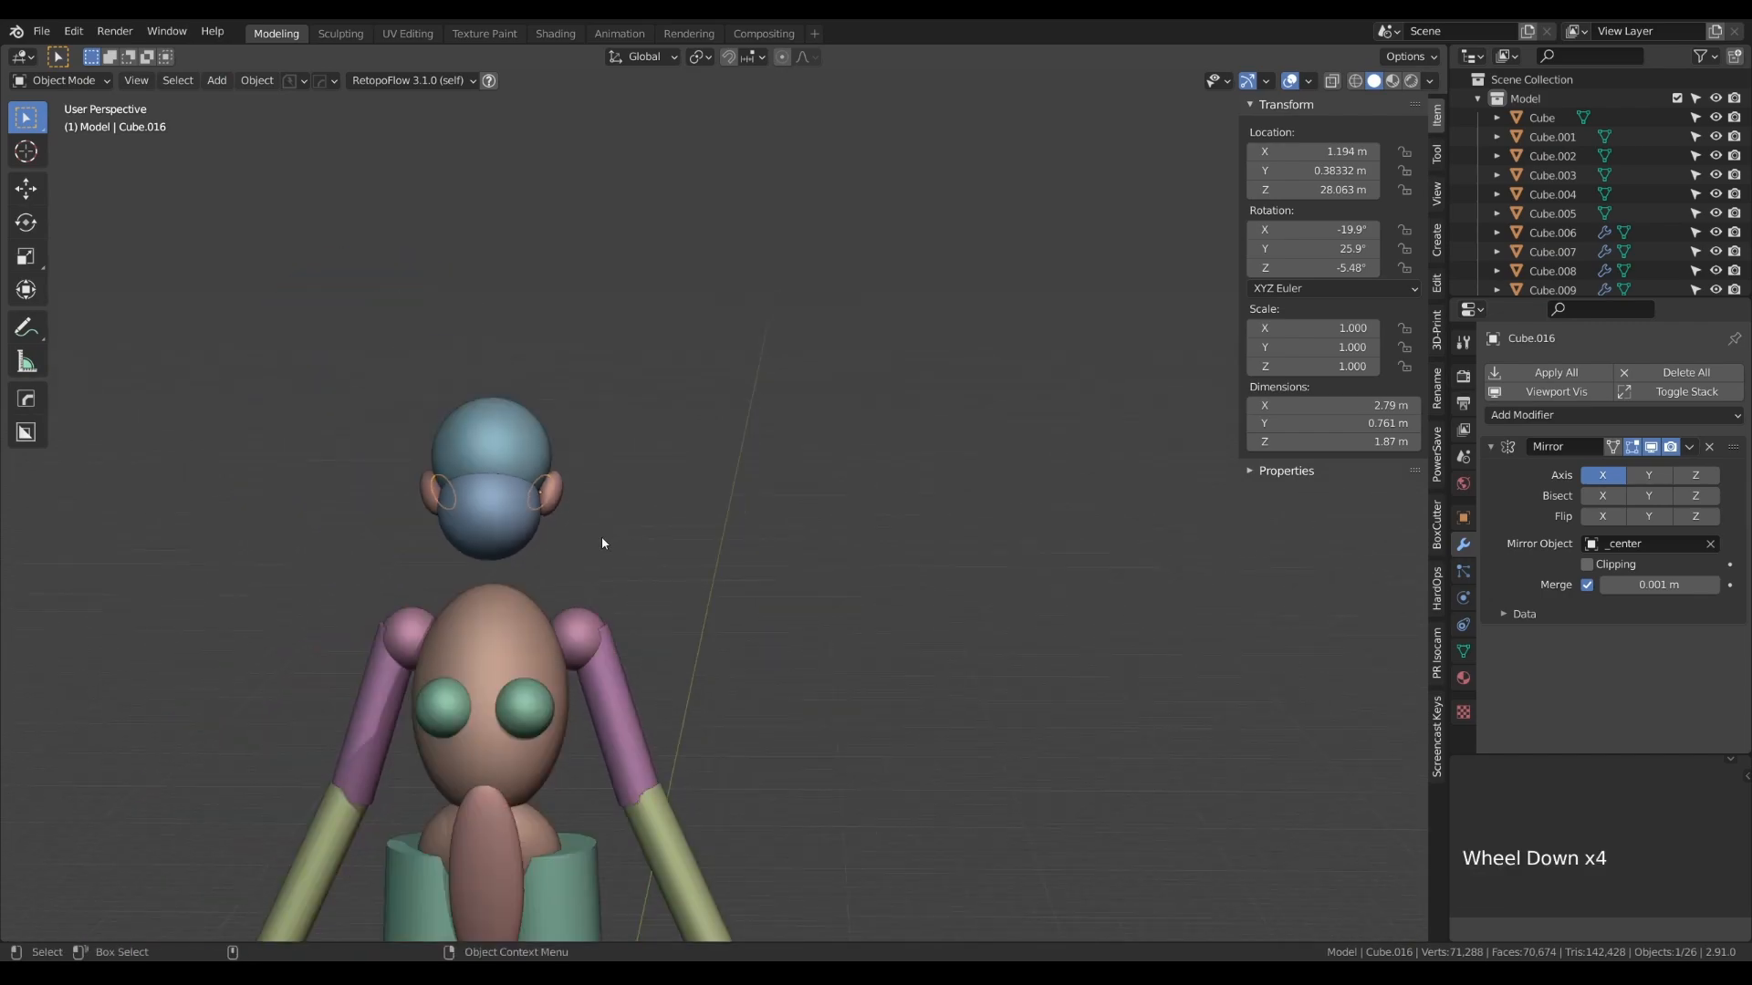
{"action": "right_click", "coordinate": [604, 551], "text": "alt"}
{"action": "key", "text": "KP_1"}
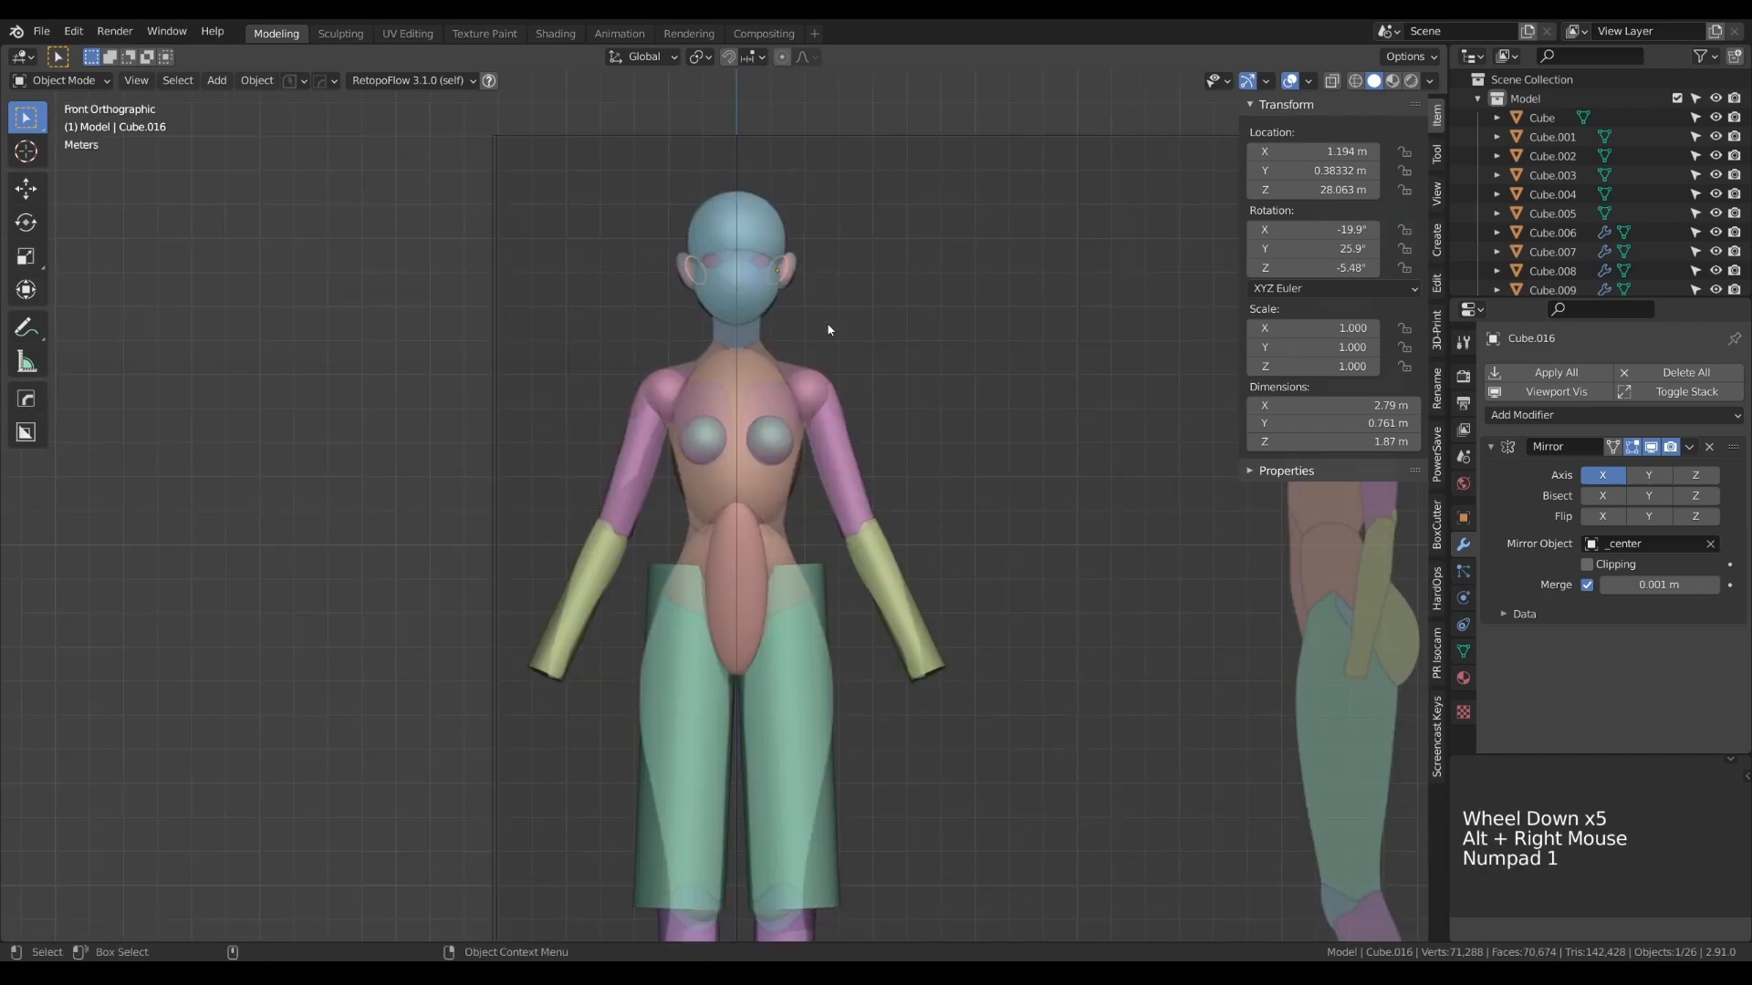
{"action": "scroll", "coordinate": [828, 330], "scroll_direction": "down", "scroll_amount": 4}
{"action": "left_click", "coordinate": [501, 93]}
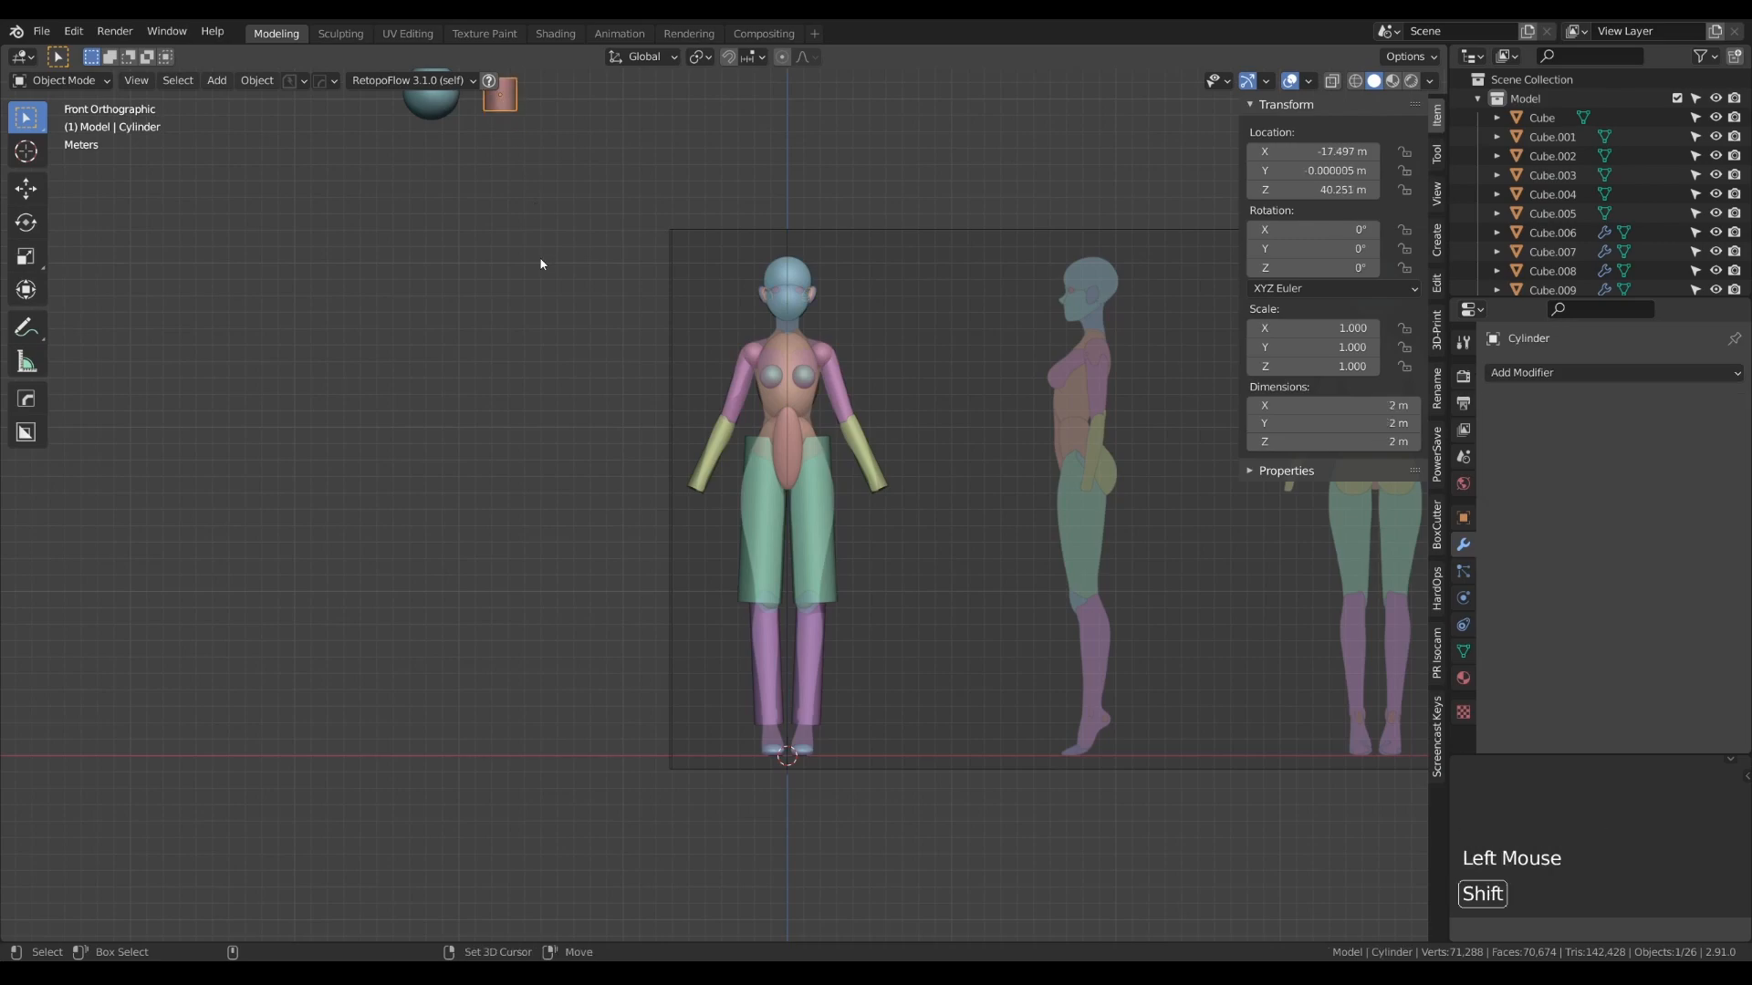
{"action": "key", "text": "shift+d"}
{"action": "left_click", "coordinate": [826, 492]}
{"action": "left_click", "coordinate": [1323, 153]}
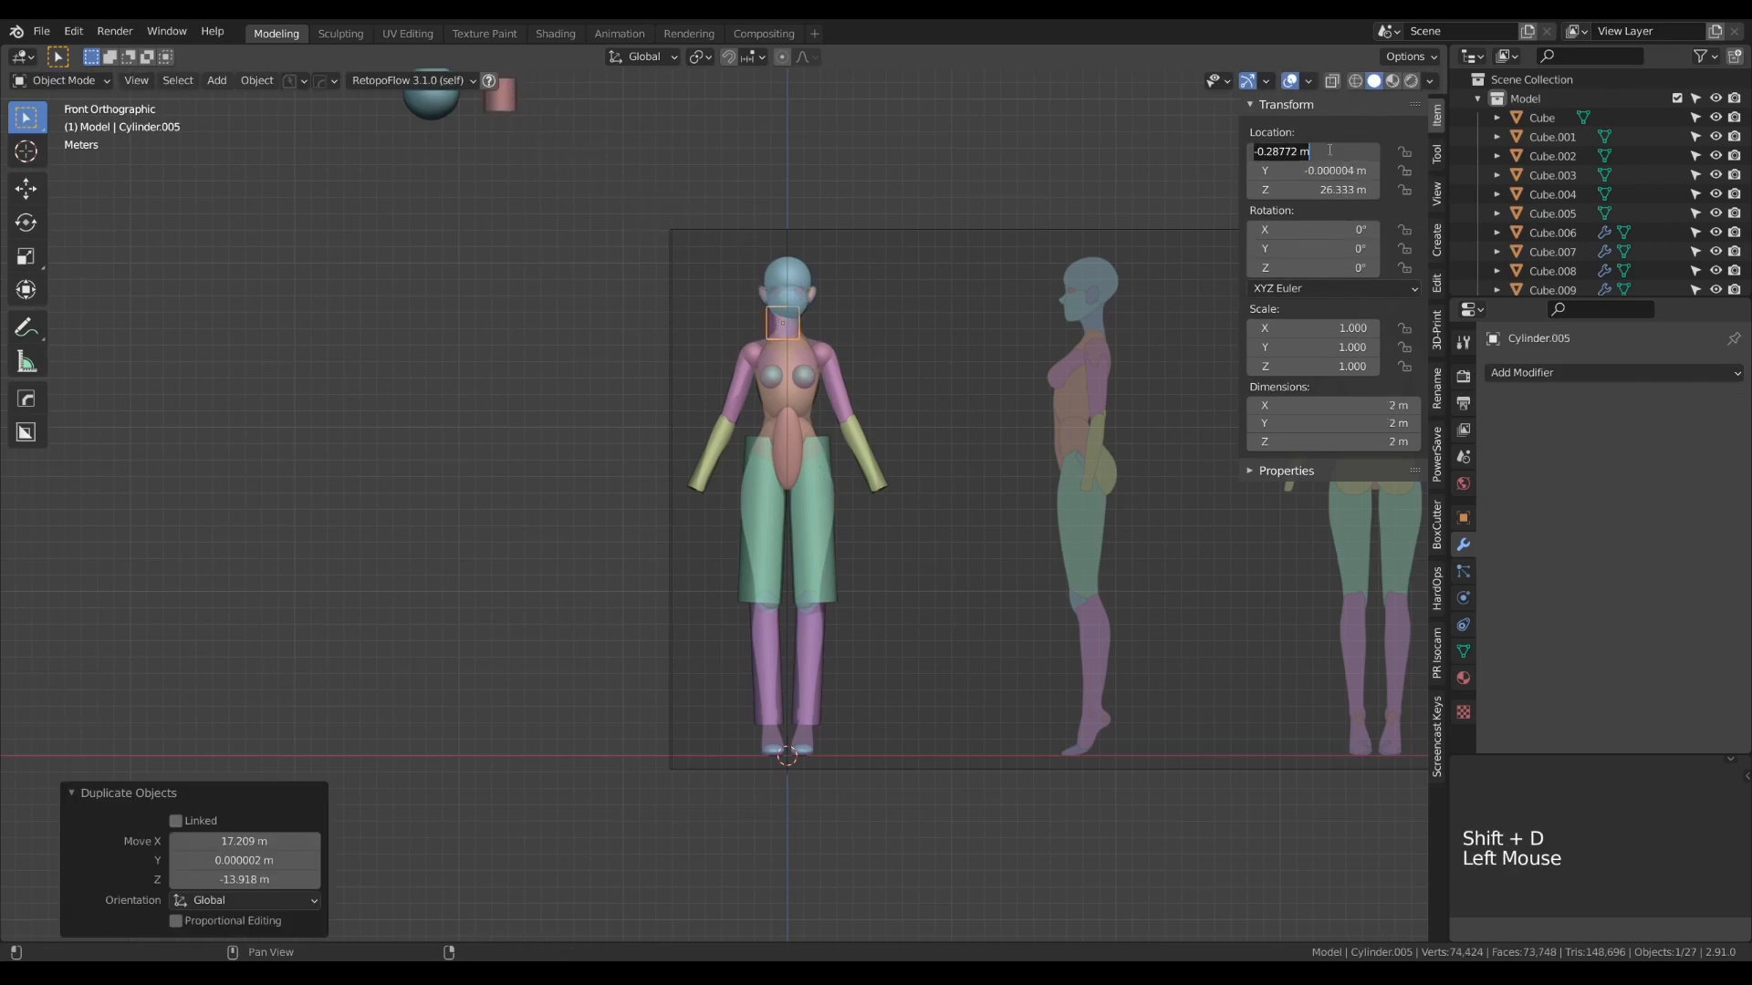
{"action": "type", "text": "0"}
{"action": "key", "text": "Return"}
- Scale the neck cylinder's mesh down to 0.707 and show it in the side view
{"action": "scroll", "coordinate": [803, 371], "scroll_direction": "up", "scroll_amount": 9}
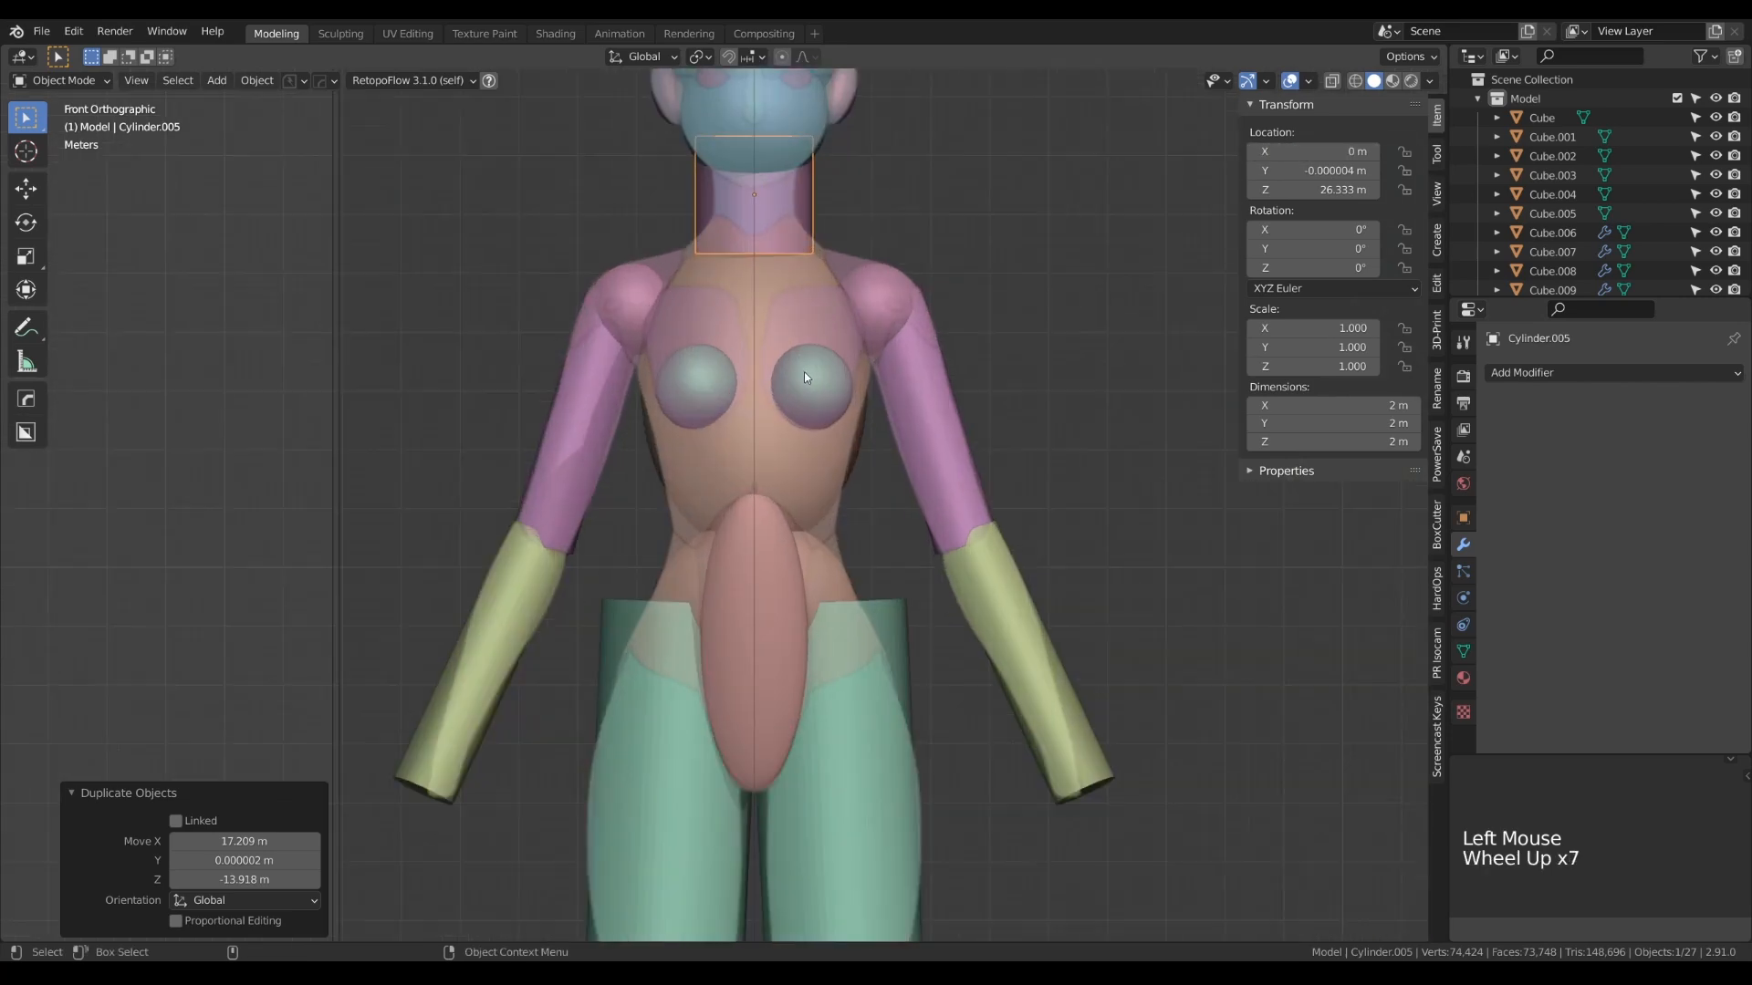
{"action": "right_click_drag", "start_coordinate": [850, 304], "coordinate": [819, 431], "text": "alt"}
{"action": "key", "text": "Tab"}
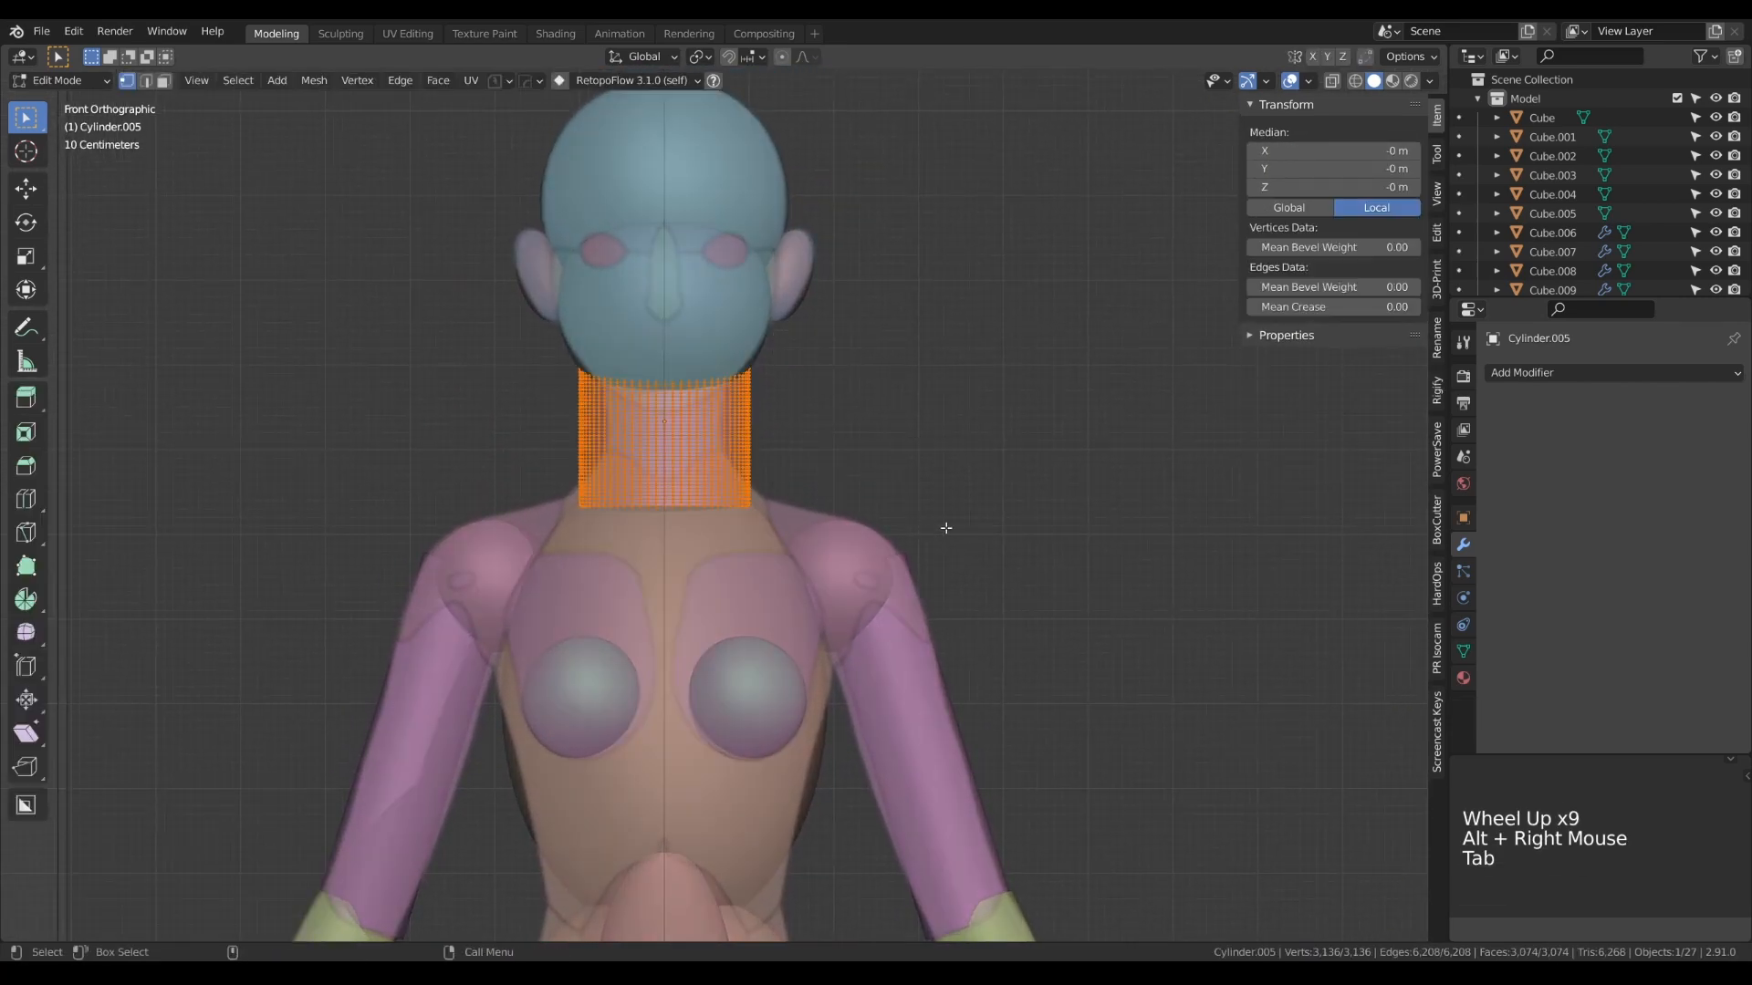
{"action": "key", "text": "s"}
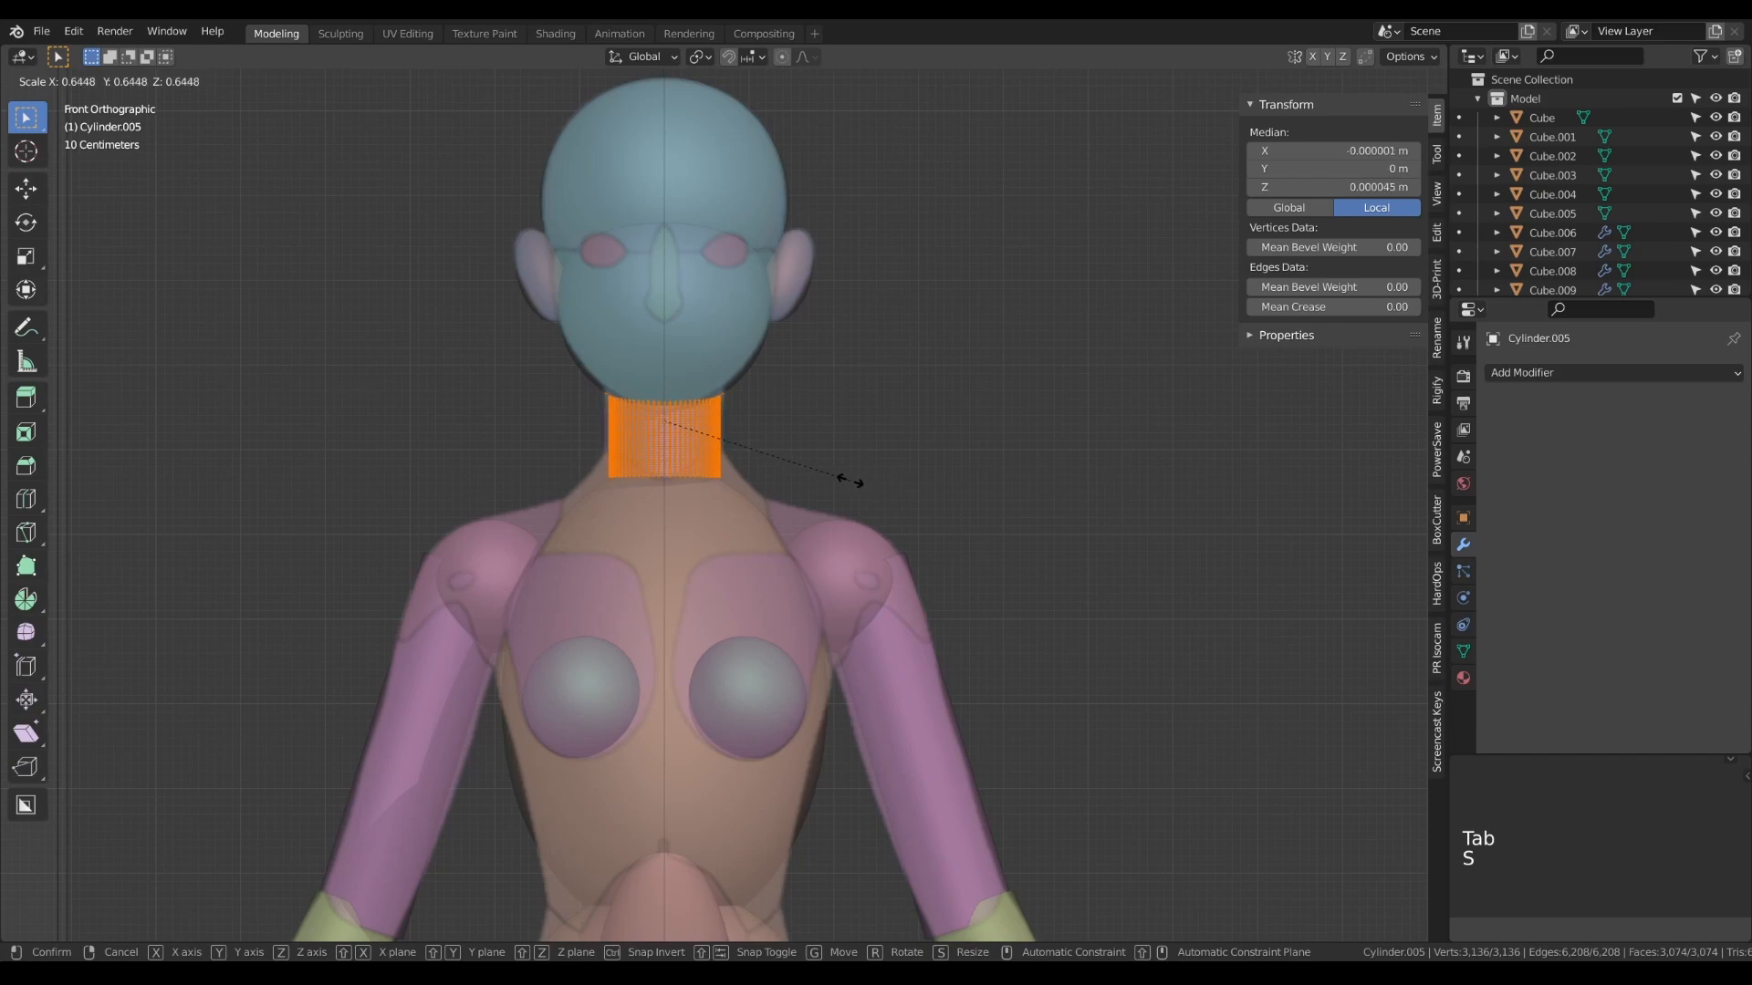
{"action": "left_click", "coordinate": [863, 498]}
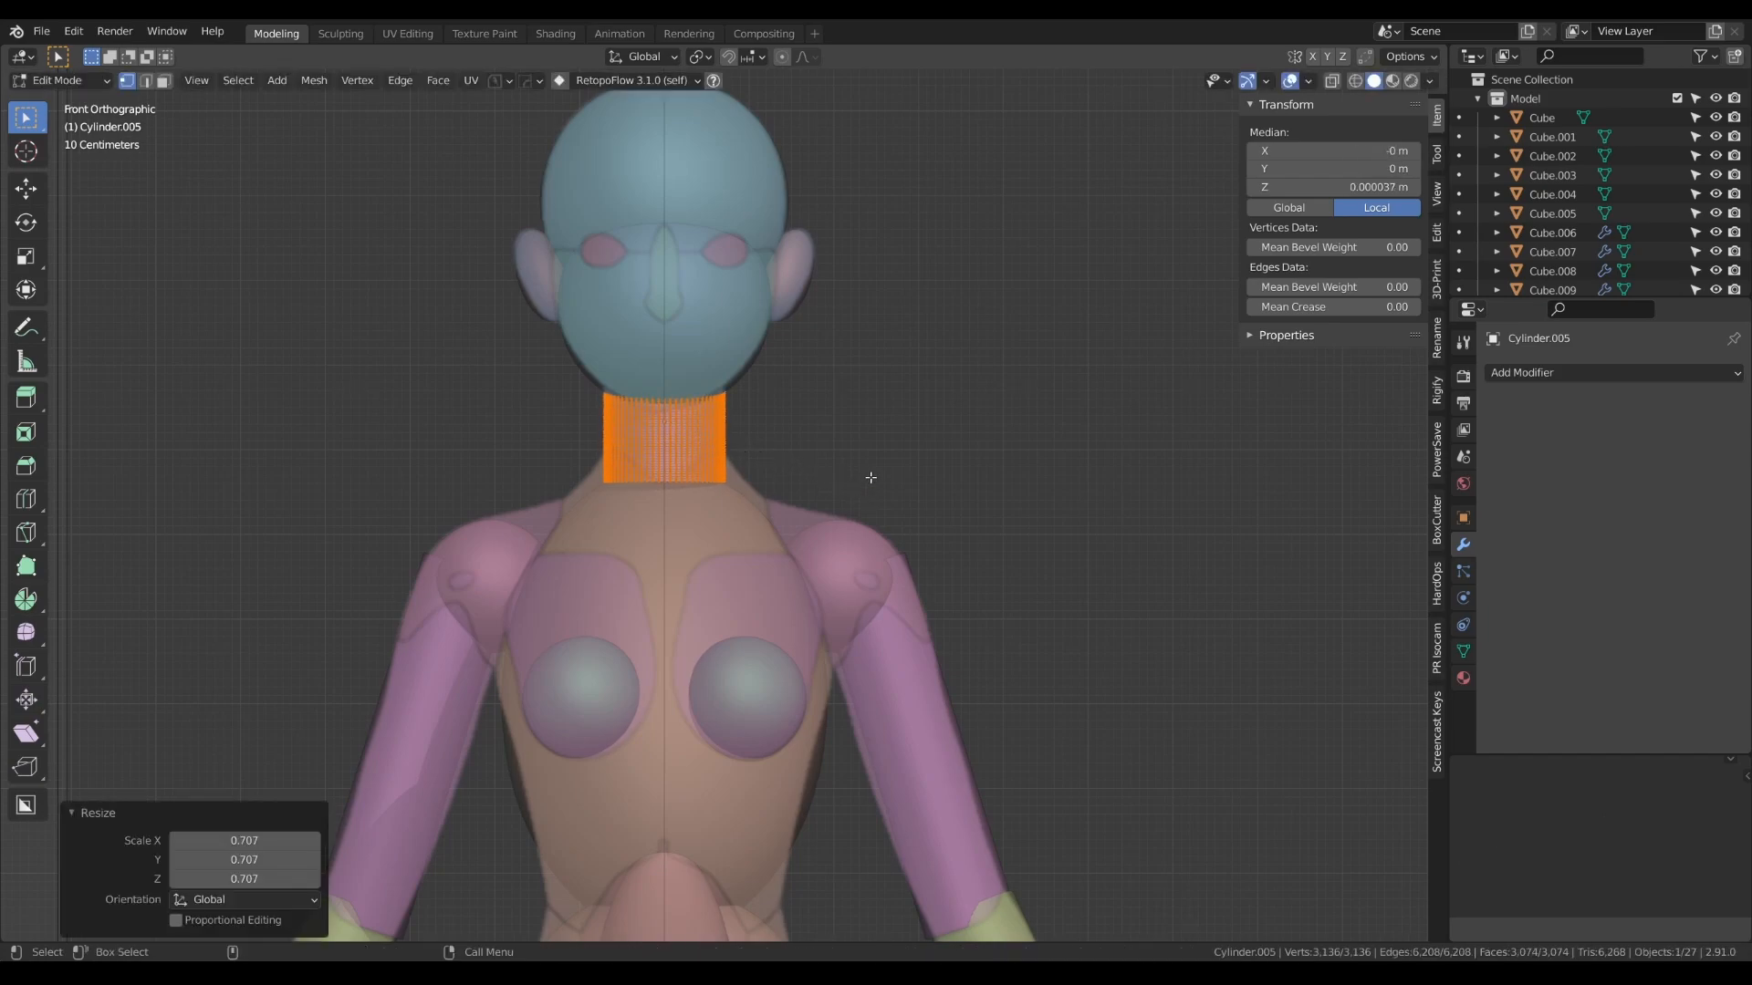
{"action": "key", "text": "Tab"}
{"action": "key", "text": "KP_3"}
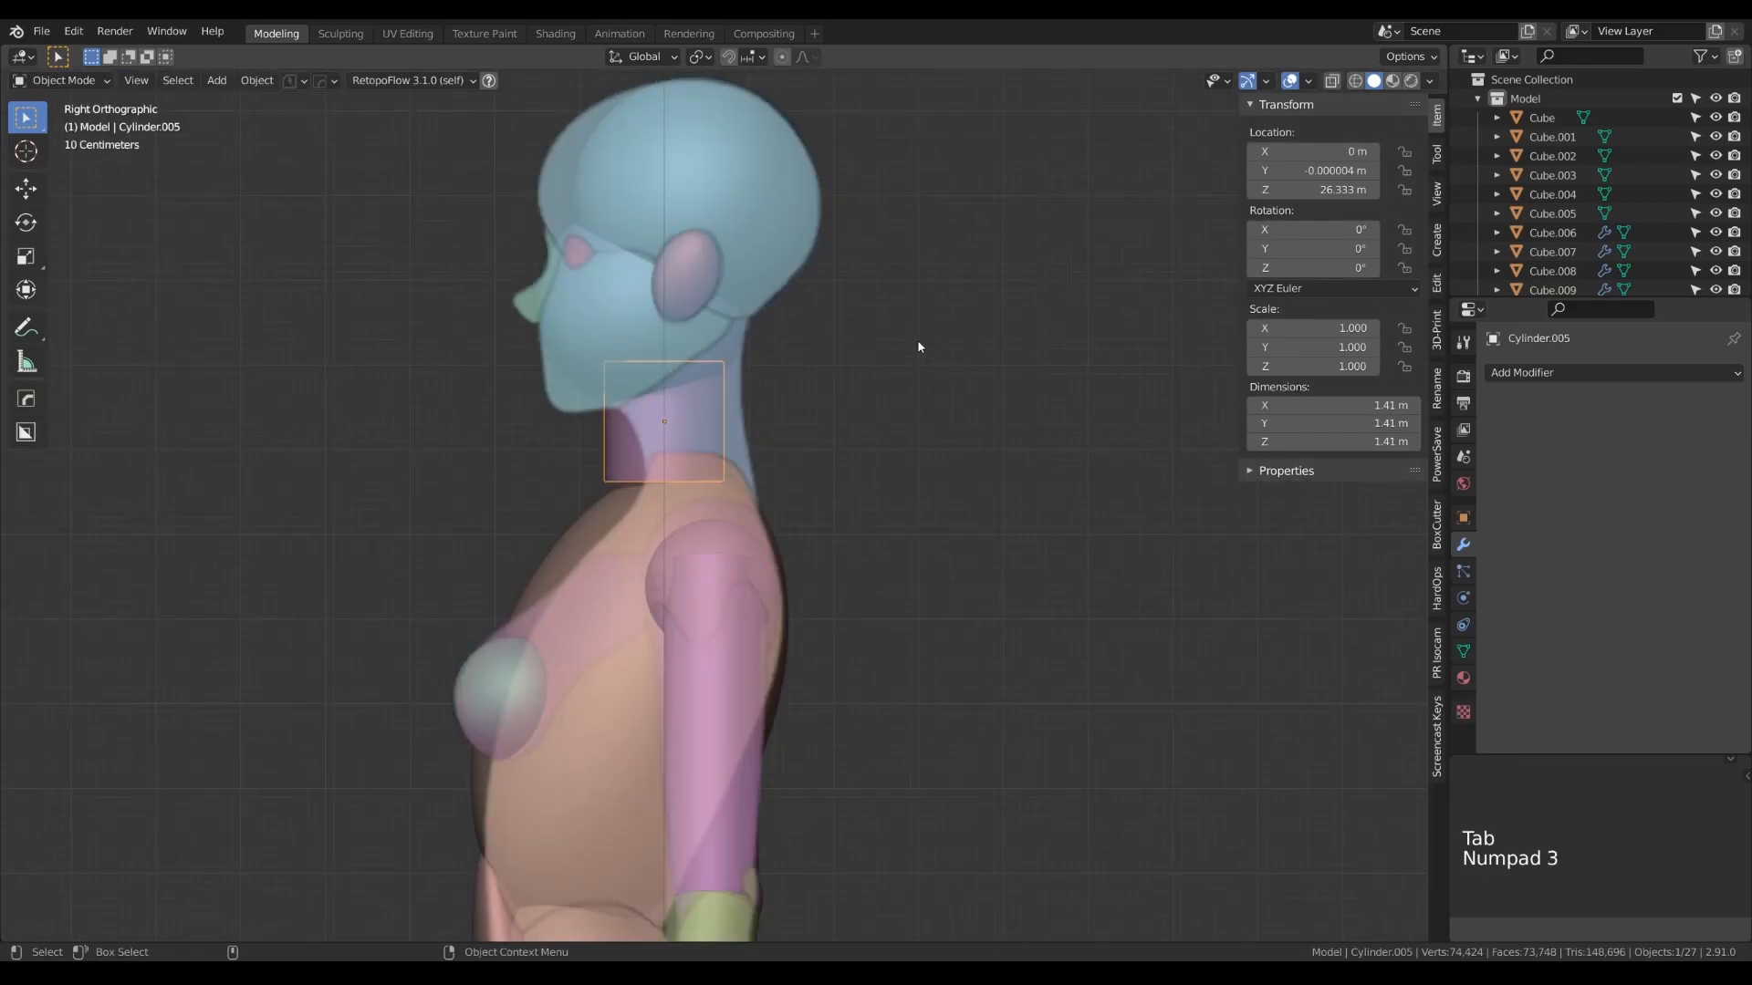
- Rotate the neck cylinder 11.9° about X in the side view and move it back to about 0.29 m in Y
{"action": "key", "text": "r"}
{"action": "left_click", "coordinate": [888, 420]}
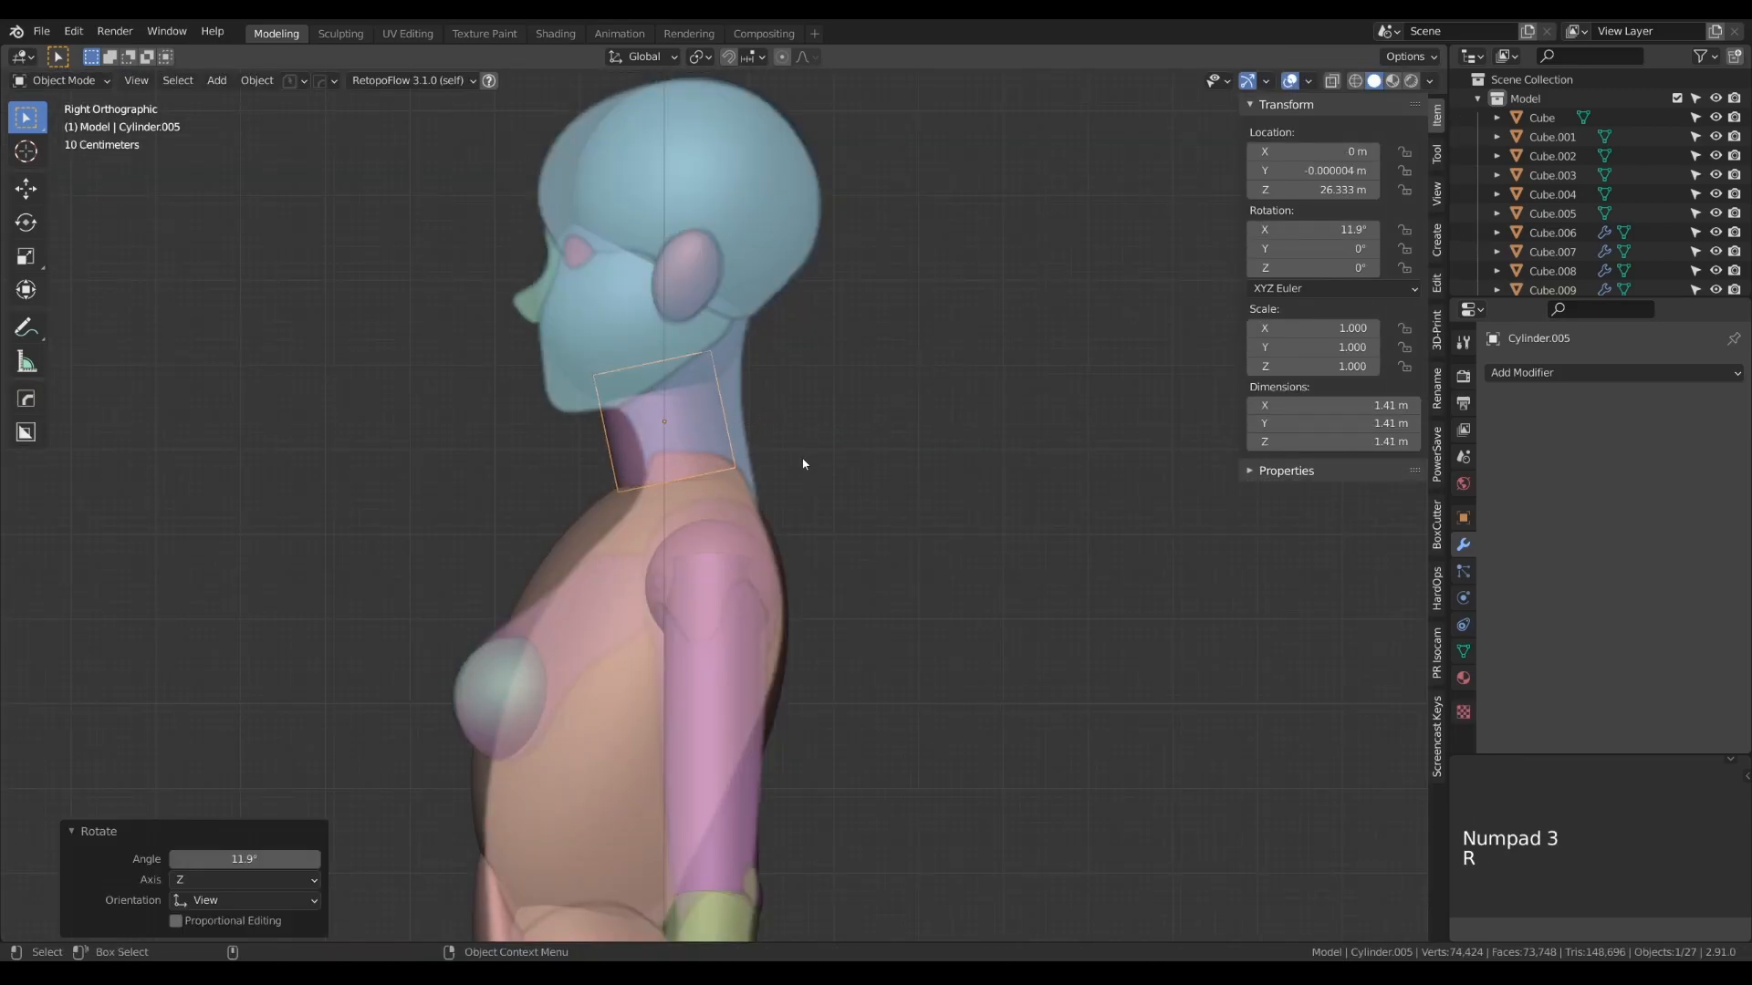
{"action": "key", "text": "g"}
{"action": "left_click", "coordinate": [801, 493]}
- Stretch the neck cylinder's mesh 2.024 times along its local Z, and scale it down uniformly to 0.889
{"action": "key", "text": "Tab"}
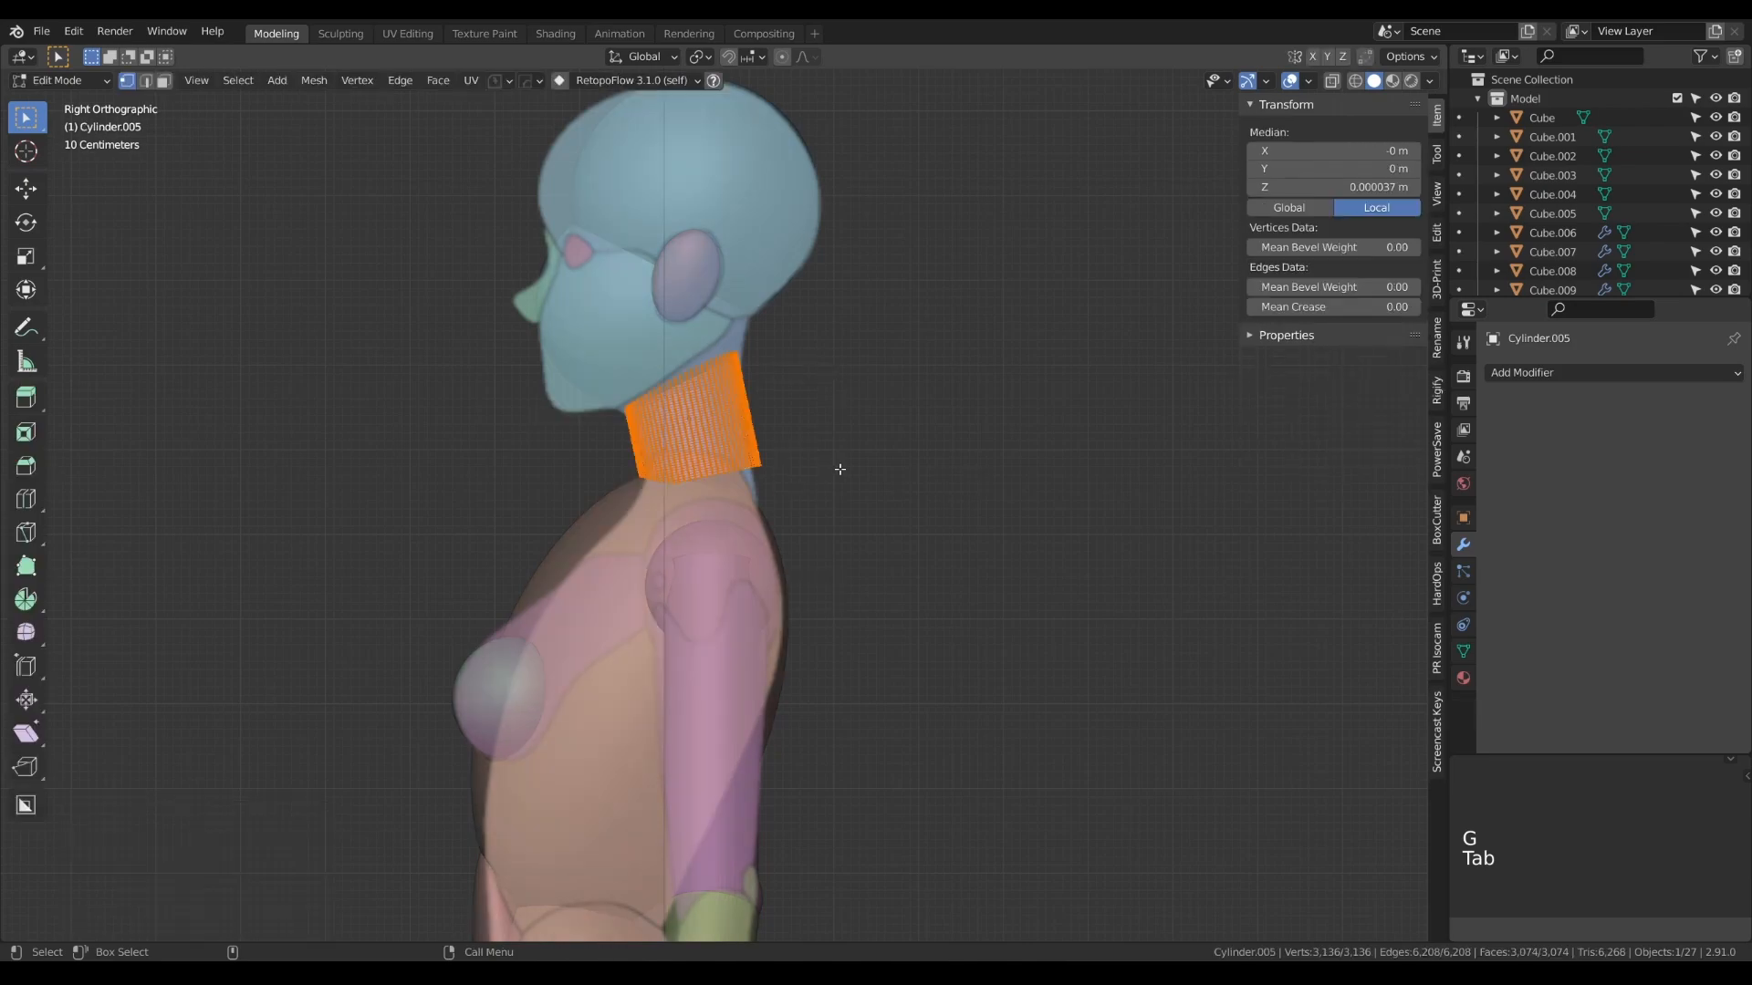
{"action": "key", "text": "s"}
{"action": "key", "text": "z"}
{"action": "key", "text": "z"}
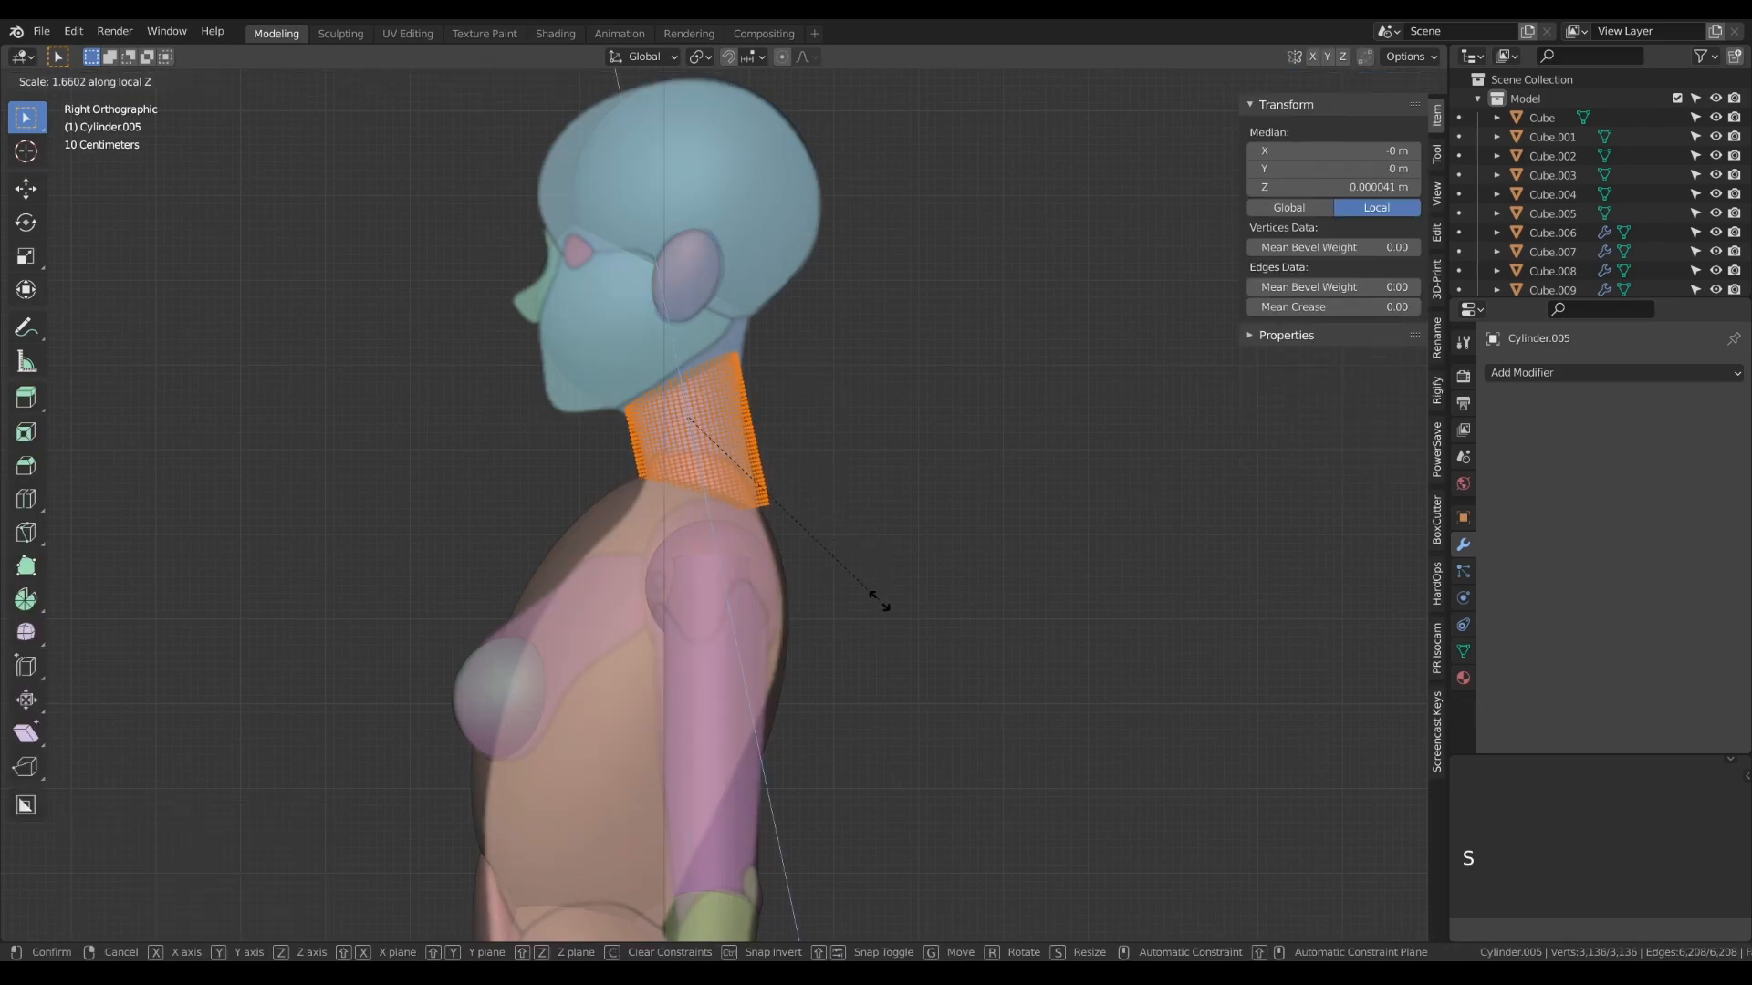
{"action": "left_click", "coordinate": [889, 648]}
{"action": "key", "text": "s"}
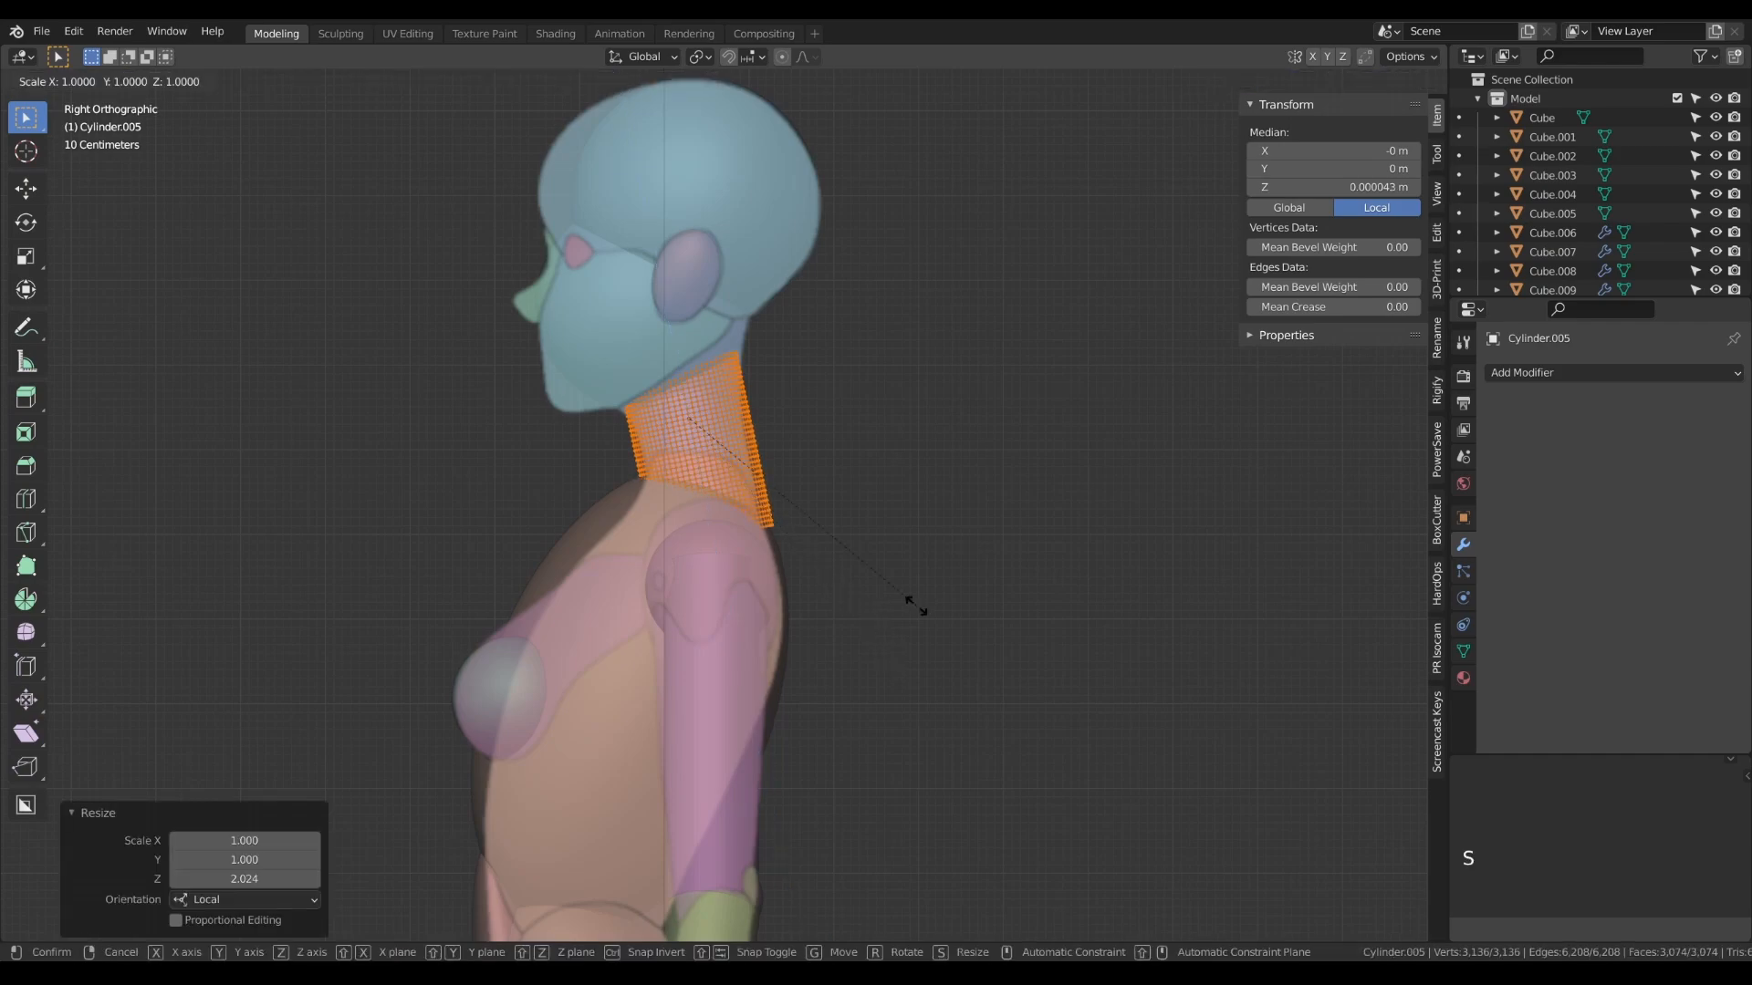
{"action": "right_click", "coordinate": [885, 591]}
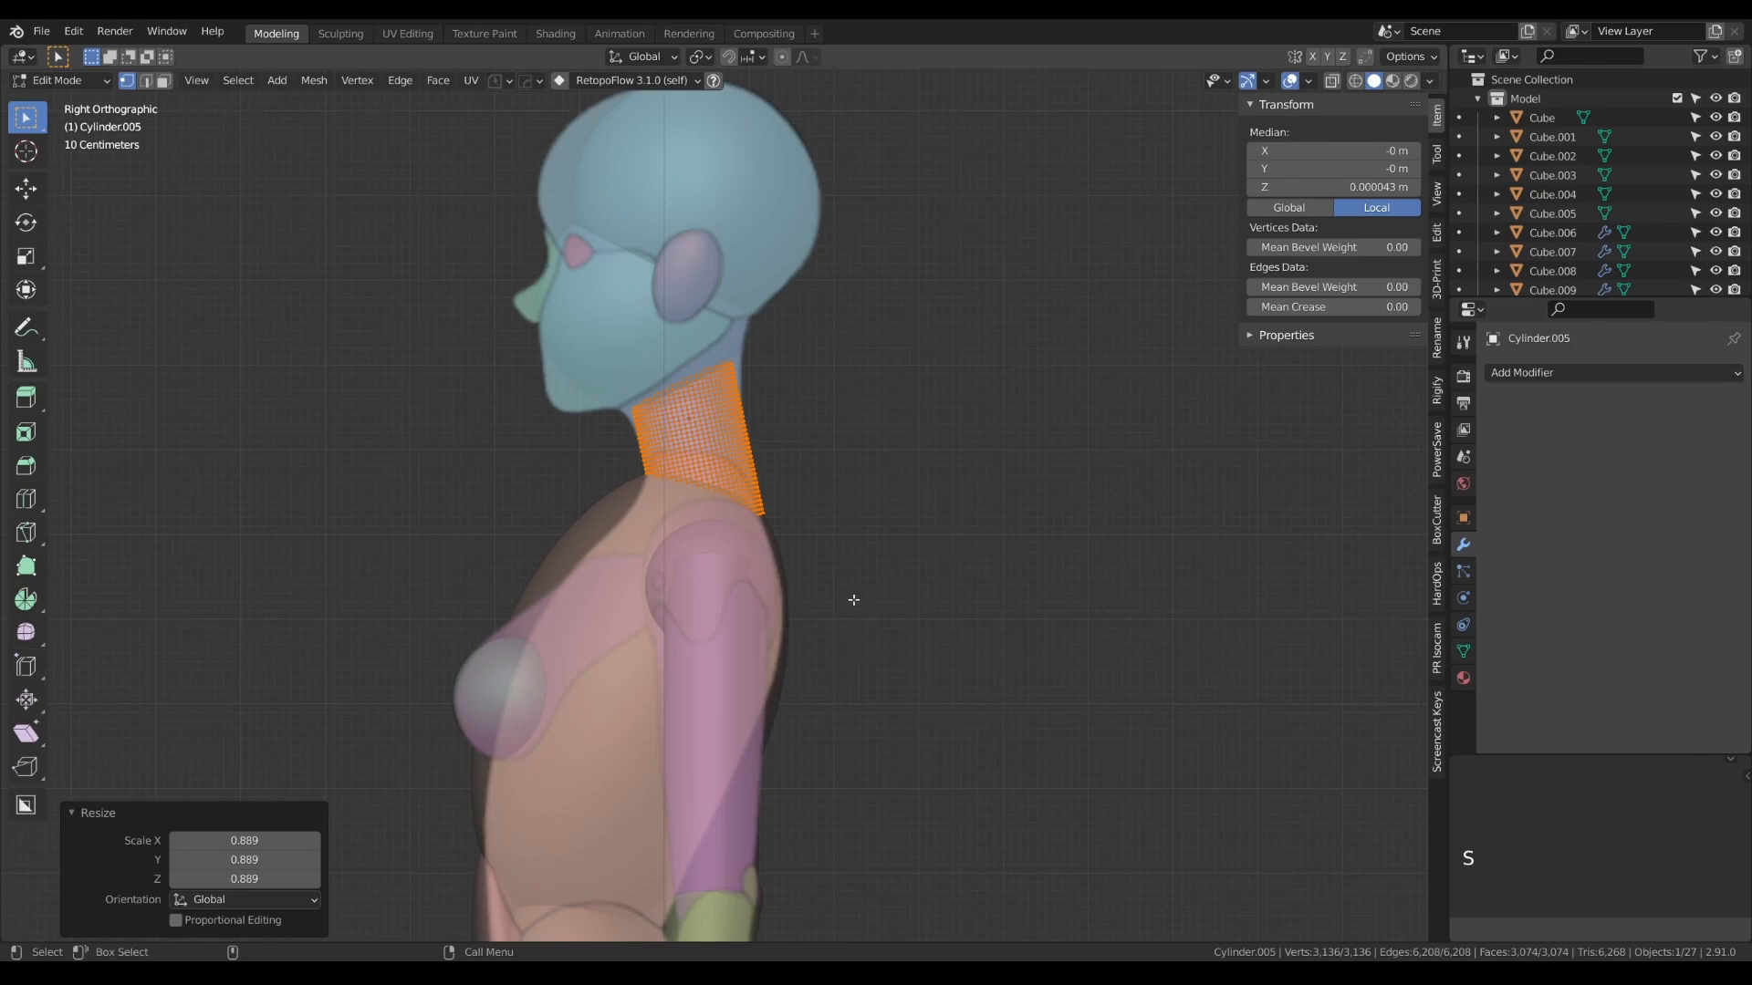
- Move the neck cylinder object about -0.01 m in Y and -0.06 m in Z to fit the reference neck
{"action": "key", "text": "Tab"}
{"action": "key", "text": "g"}
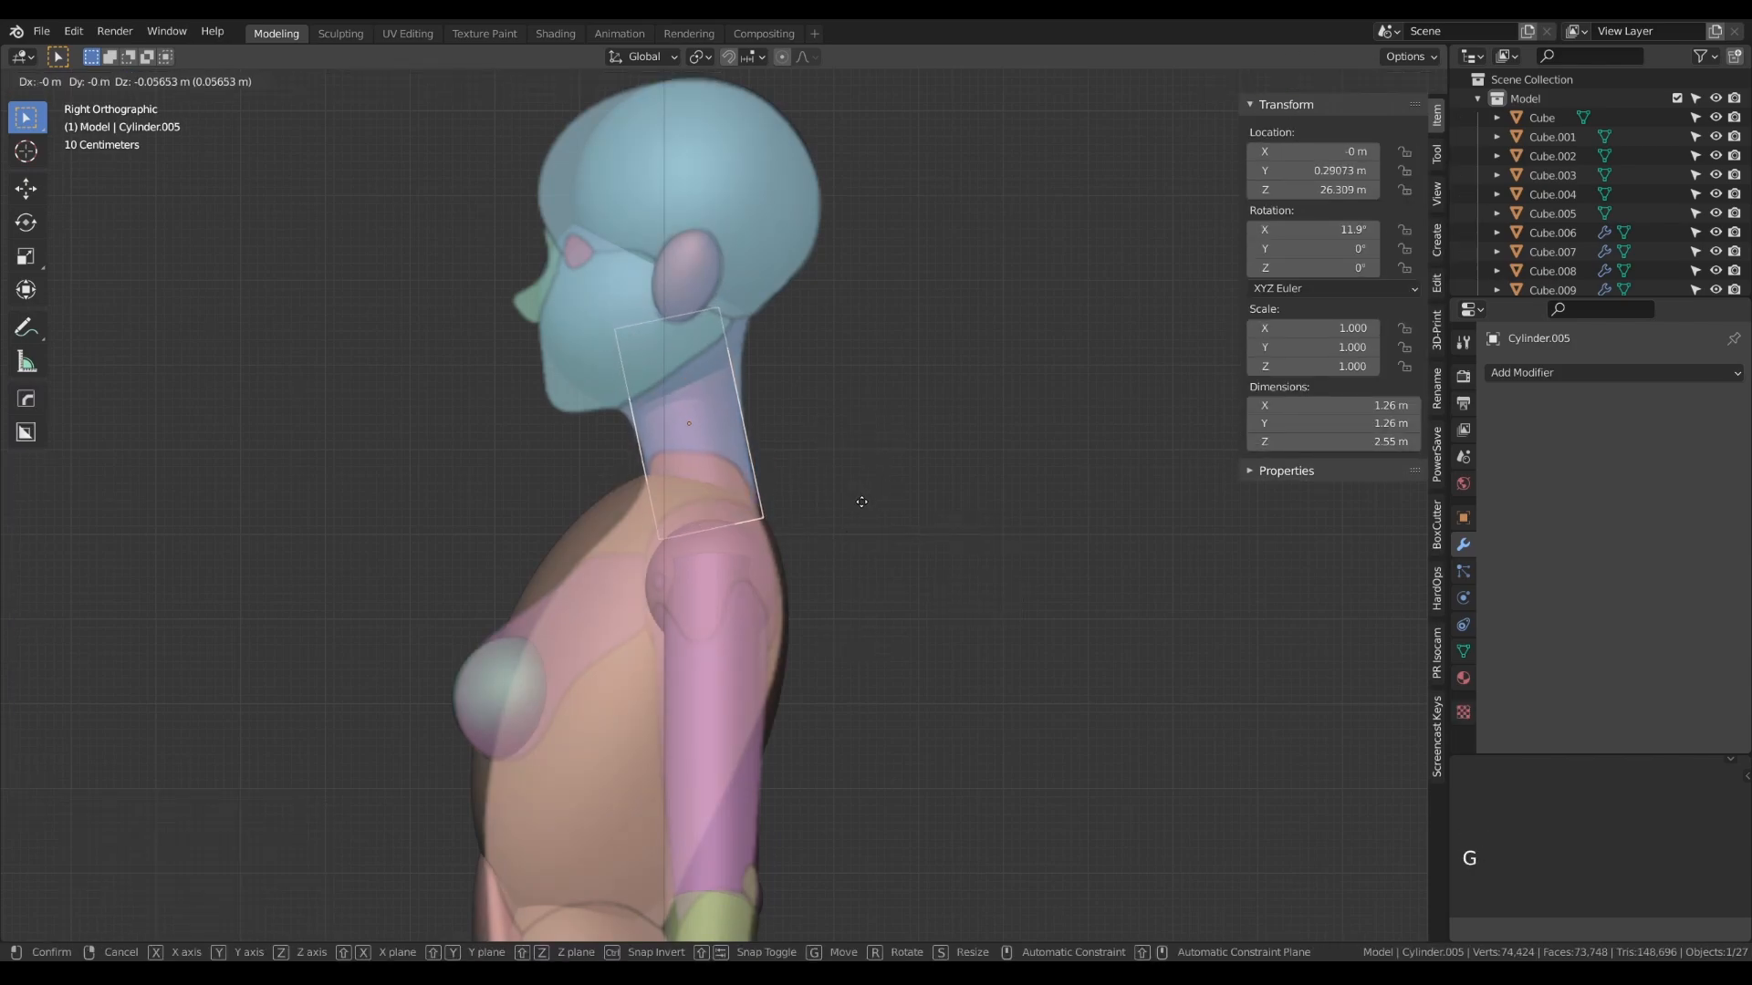
{"action": "left_click", "coordinate": [818, 513]}
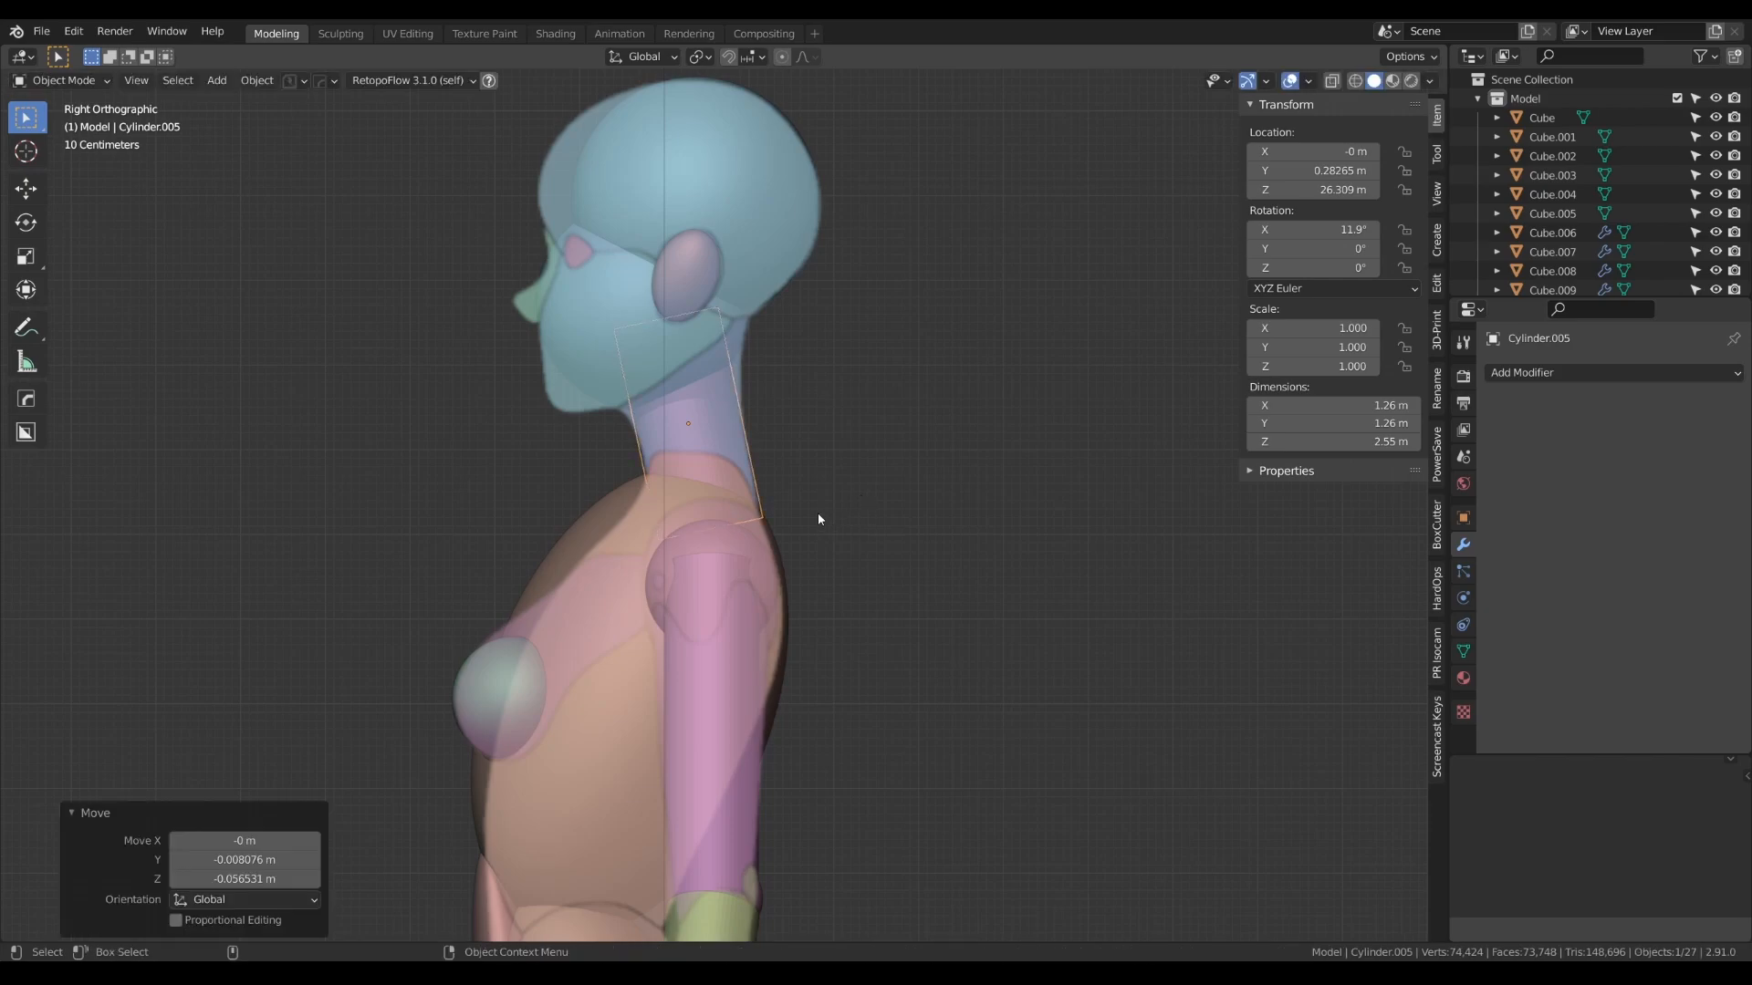
- Duplicate the mirrored breast spheres and place the copies over the eyes in the front view, about 5.32 m higher
{"action": "left_click_drag", "start_coordinate": [517, 449], "coordinate": [691, 440], "text": "alt"}
{"action": "scroll", "coordinate": [602, 403], "scroll_direction": "down", "scroll_amount": 5}
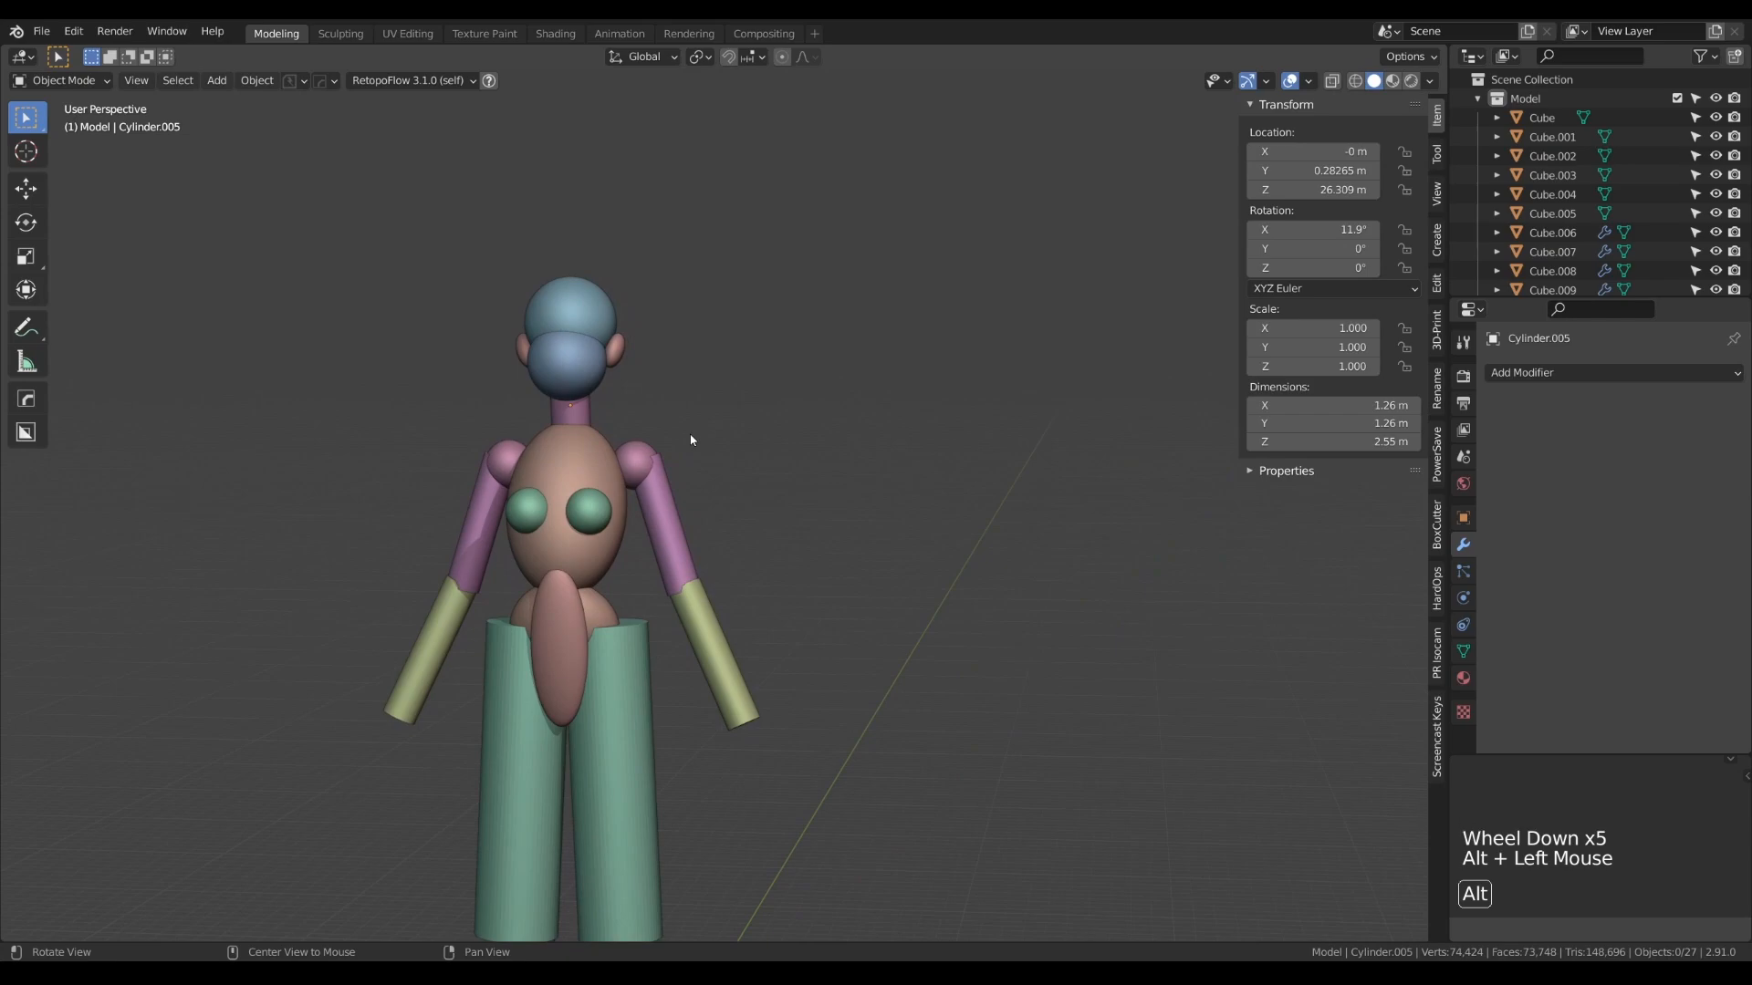
{"action": "key", "text": "KP_1"}
{"action": "left_click", "coordinate": [595, 536]}
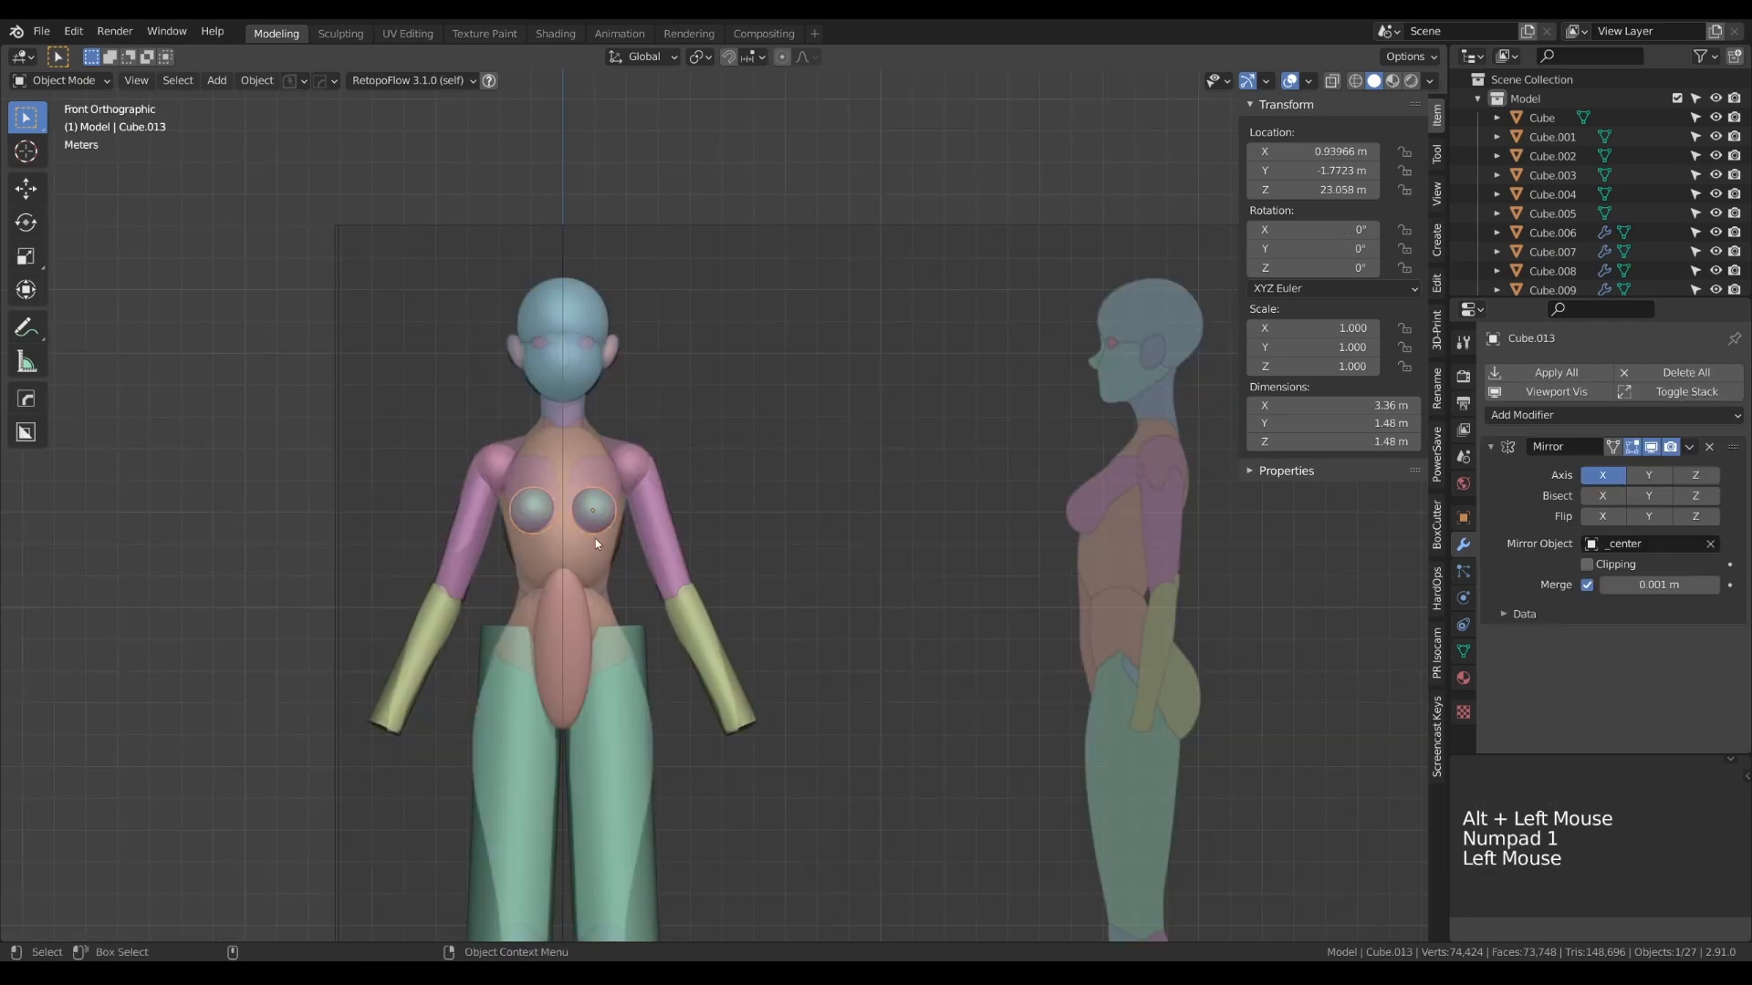
{"action": "key", "text": "shift+d"}
{"action": "right_click", "coordinate": [597, 482]}
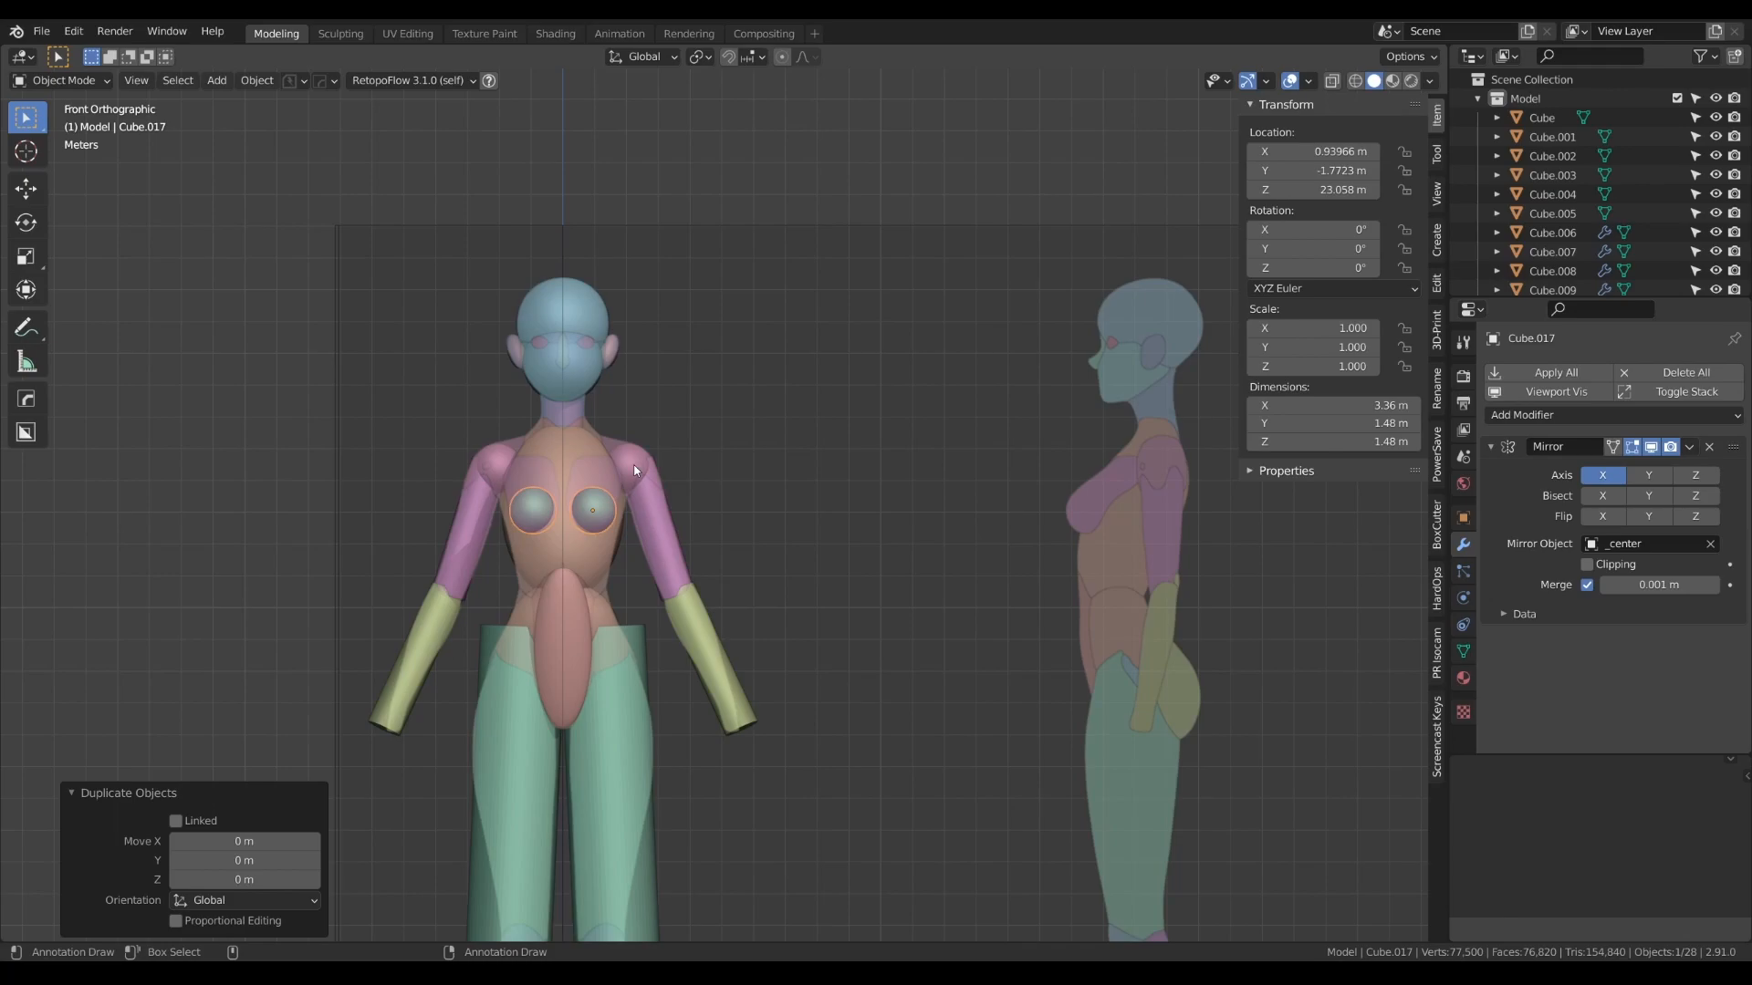
{"action": "key", "text": "g"}
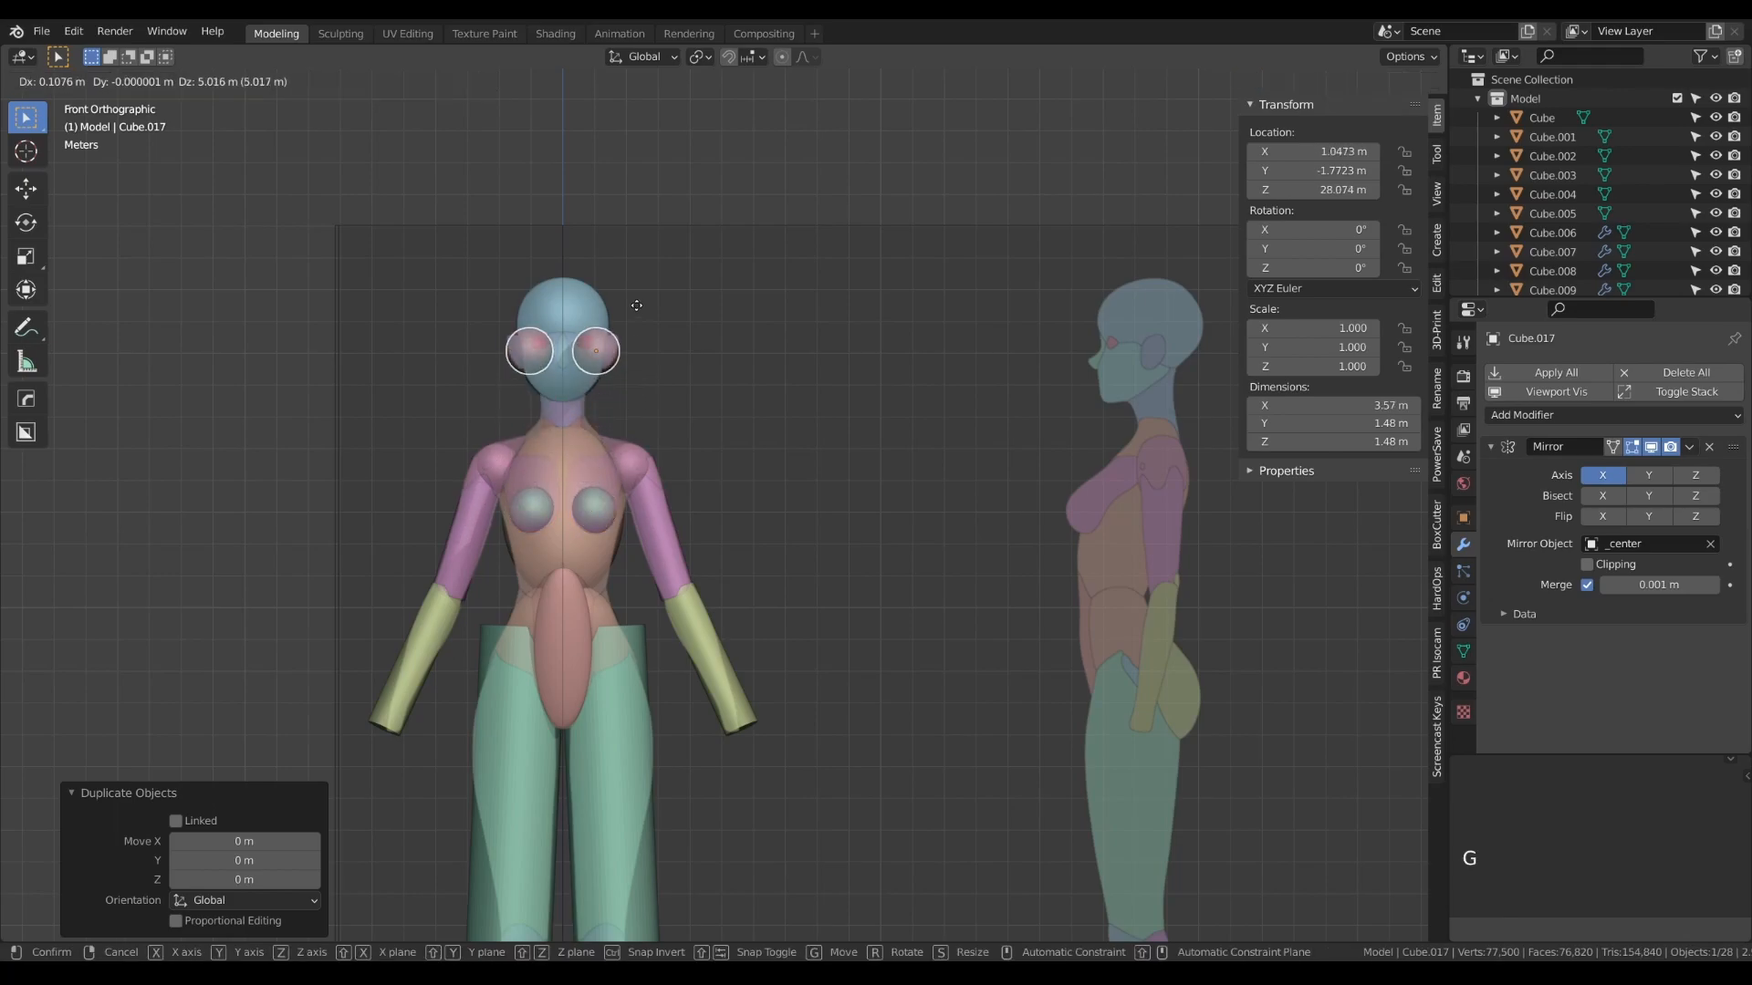
{"action": "left_click", "coordinate": [629, 301]}
- Scale the eye spheres' mesh down to 0.508 and back up by 1.192 to suit the reference eyes
{"action": "right_click_drag", "start_coordinate": [580, 374], "coordinate": [660, 544], "text": "alt"}
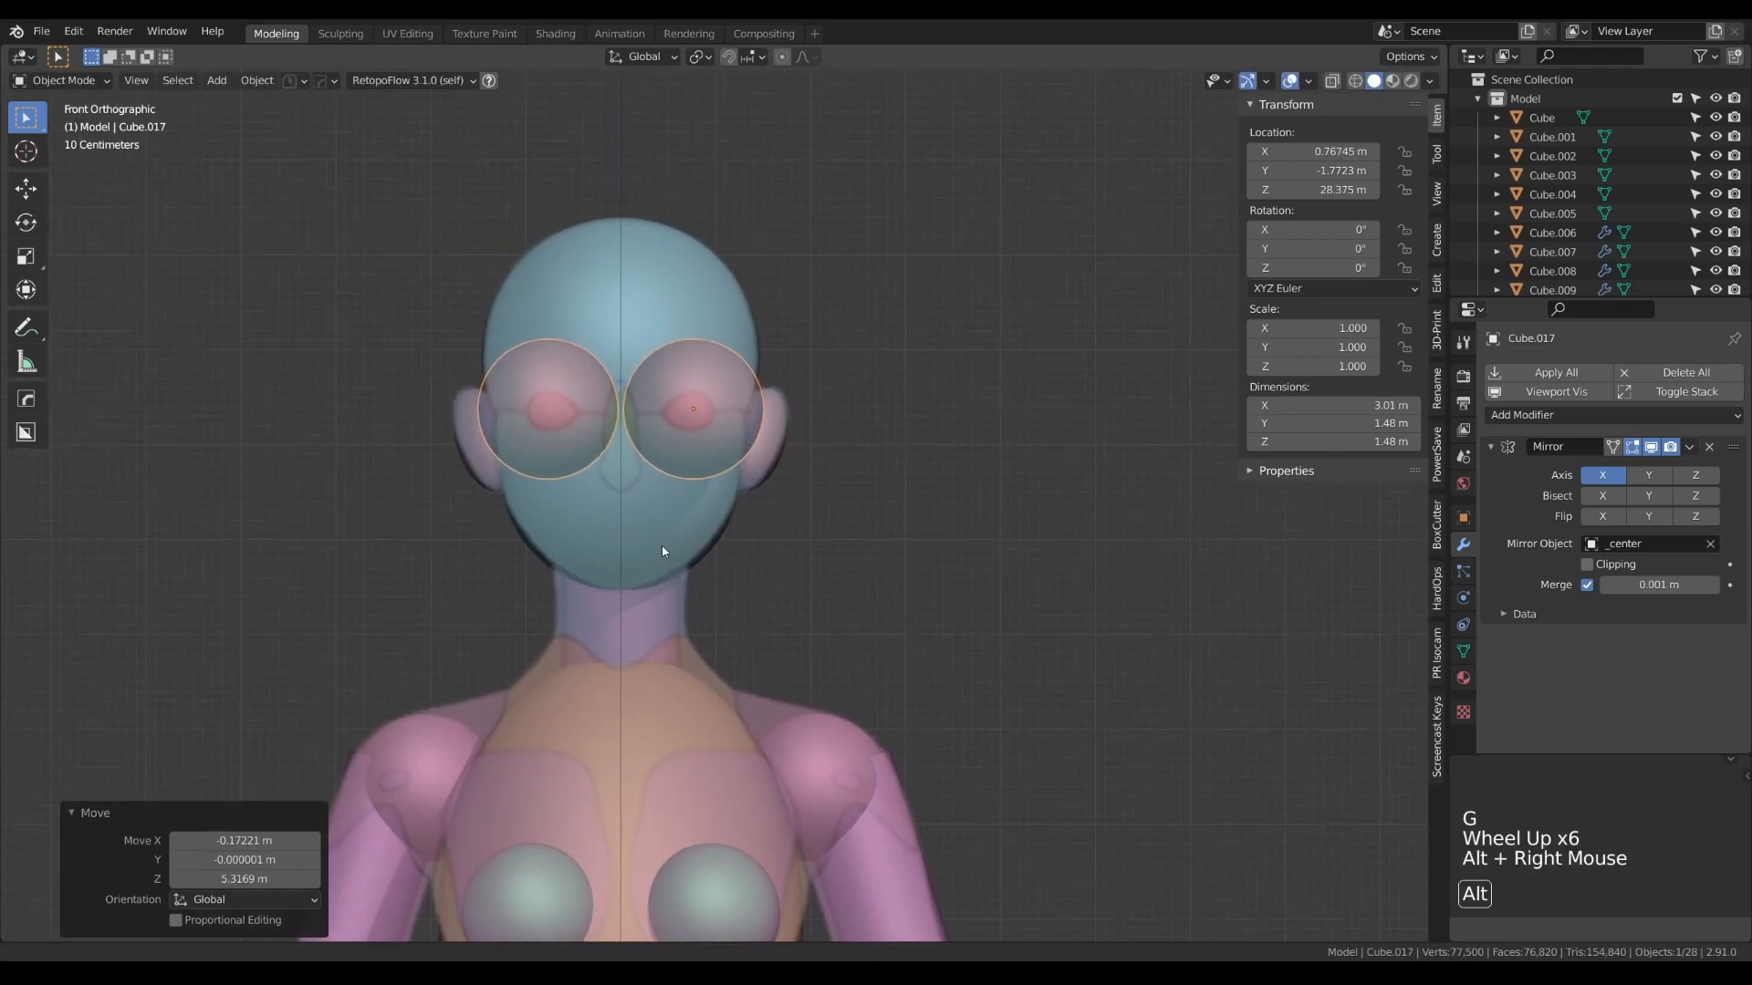
{"action": "key", "text": "Tab"}
{"action": "key", "text": "s"}
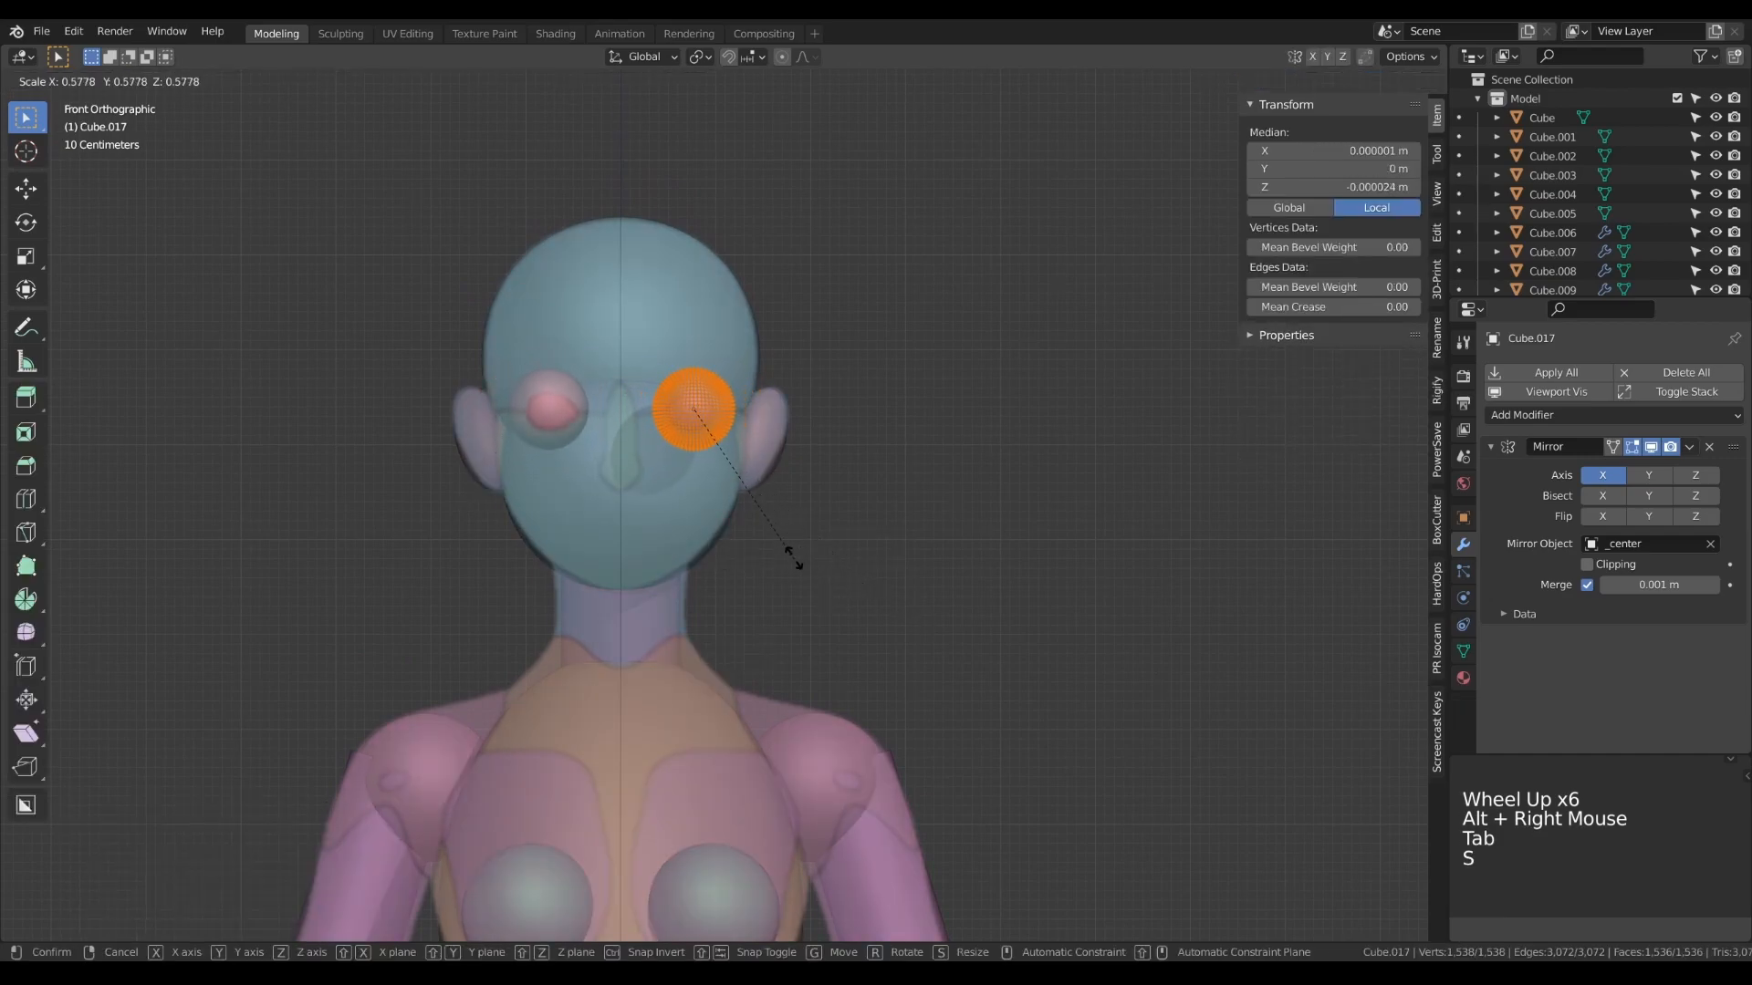
{"action": "left_click", "coordinate": [774, 552]}
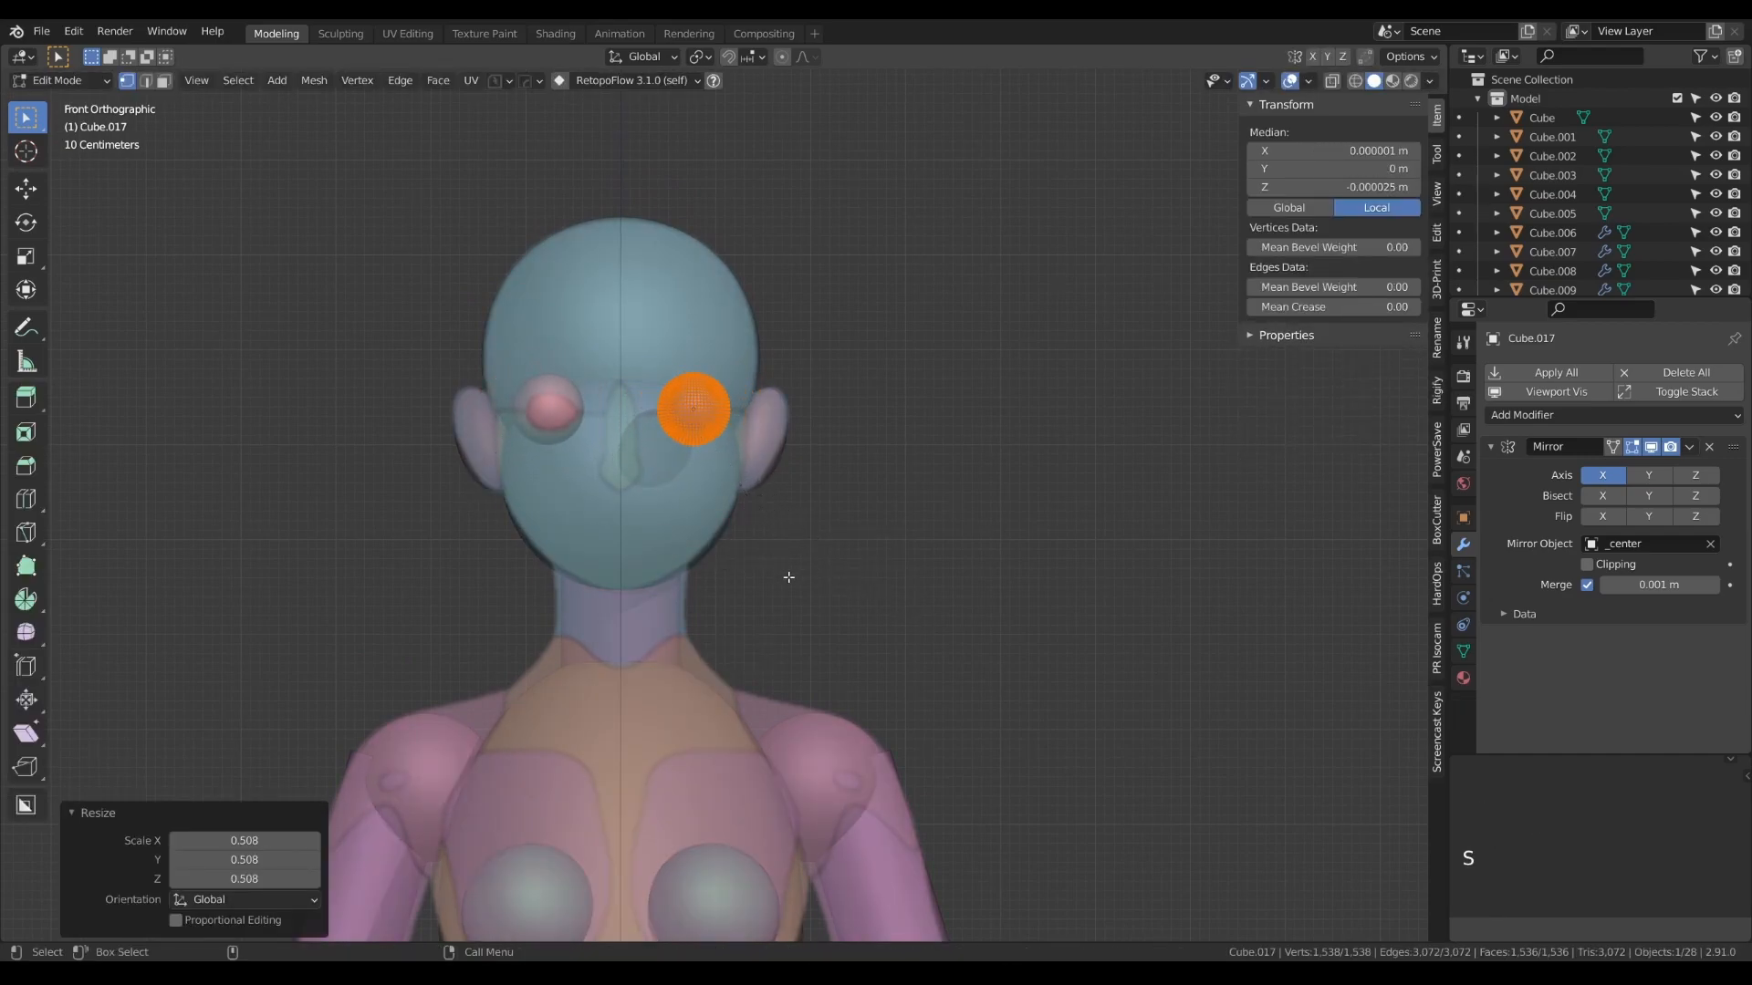
{"action": "key", "text": "s"}
{"action": "left_click", "coordinate": [817, 601]}
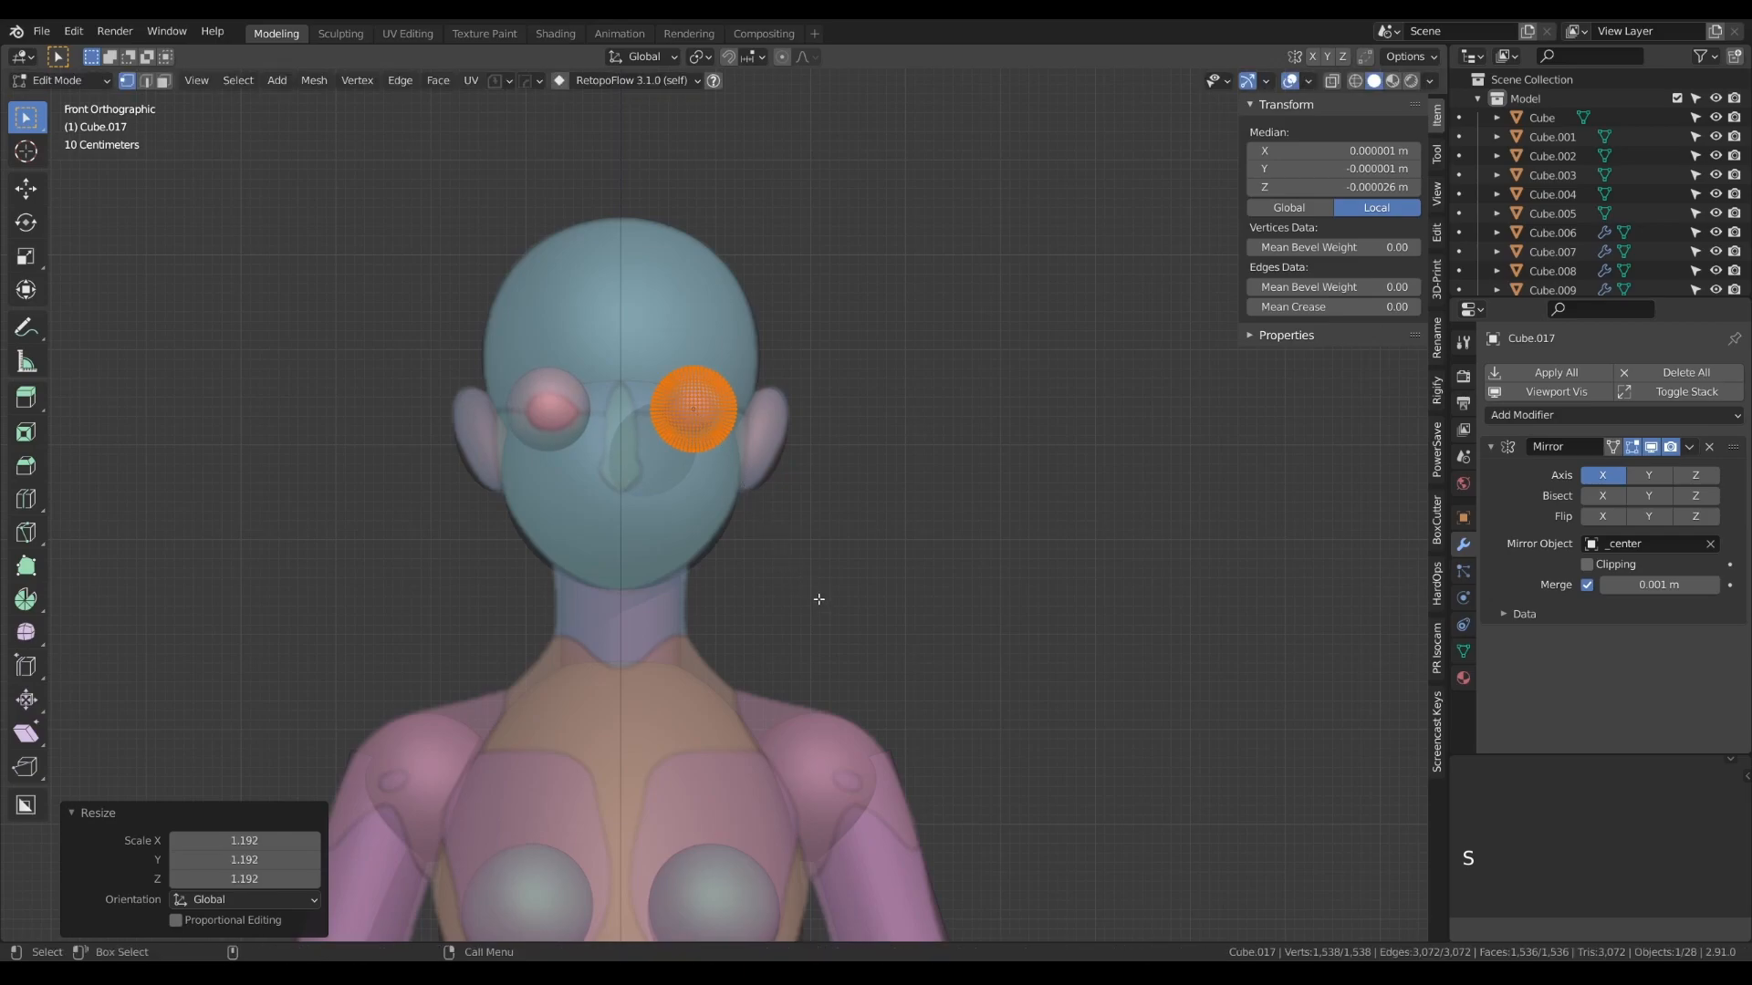
- Move the eye spheres about 1.05 m along Y into the eye sockets in the side view
{"action": "key", "text": "Tab"}
{"action": "key", "text": "KP_3"}
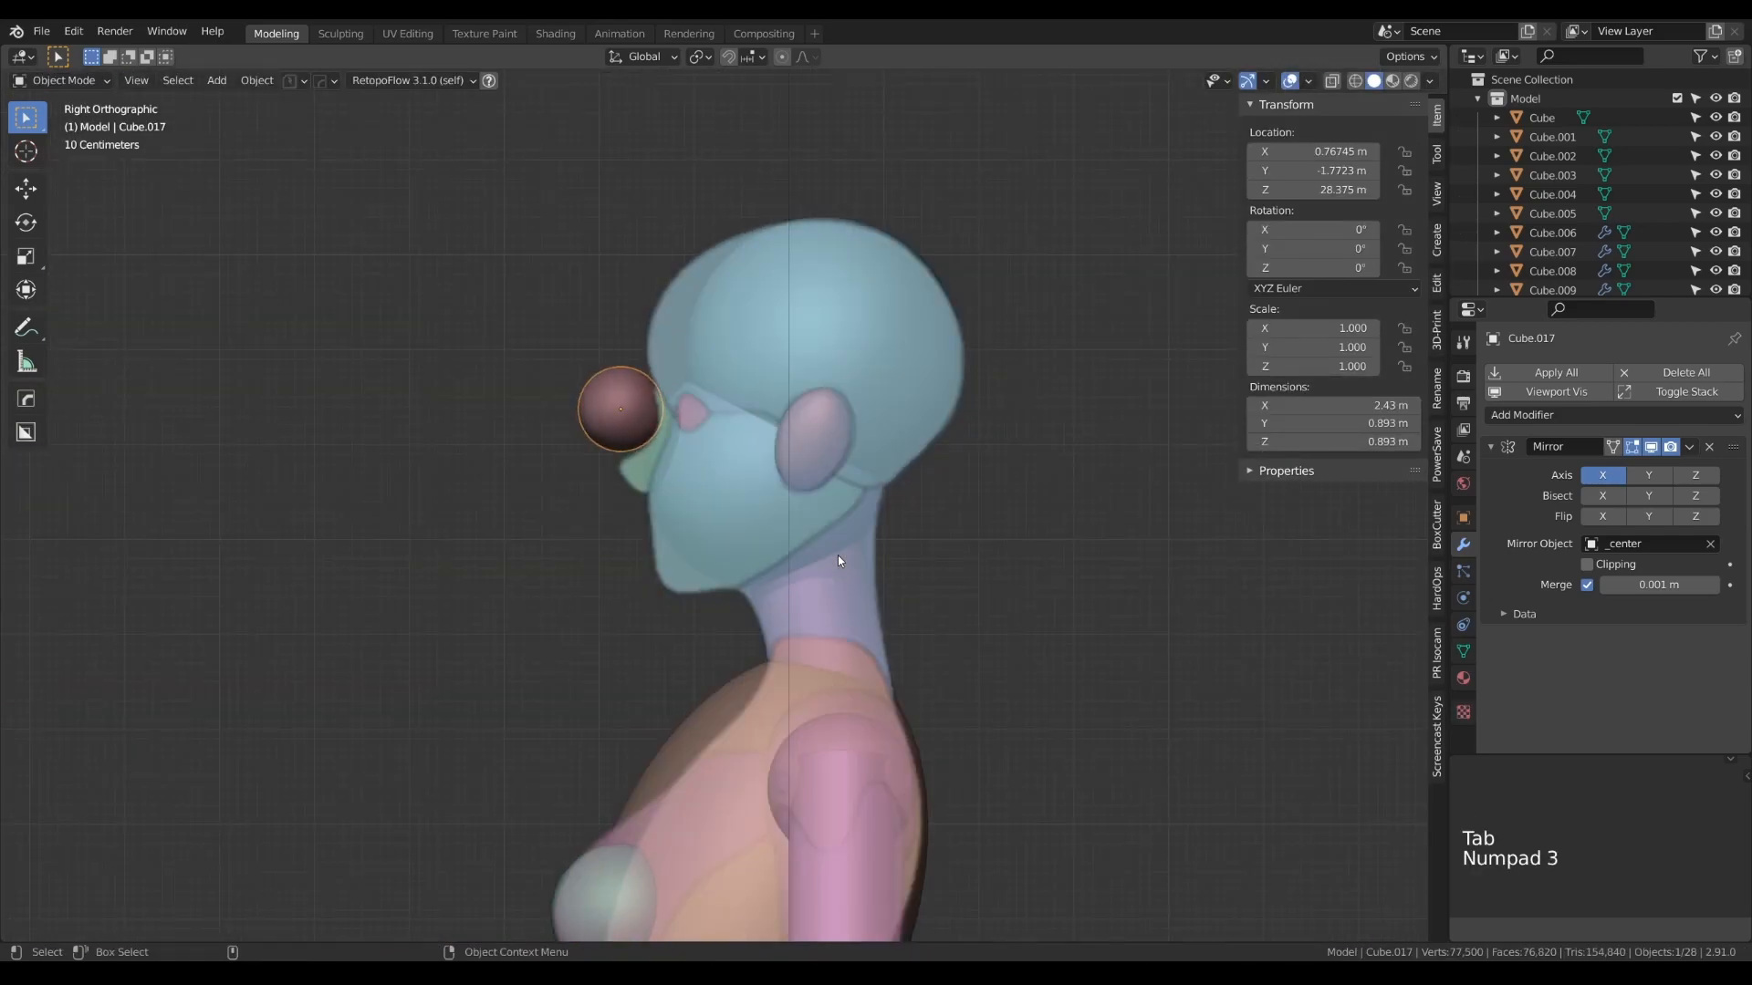
{"action": "key", "text": "g"}
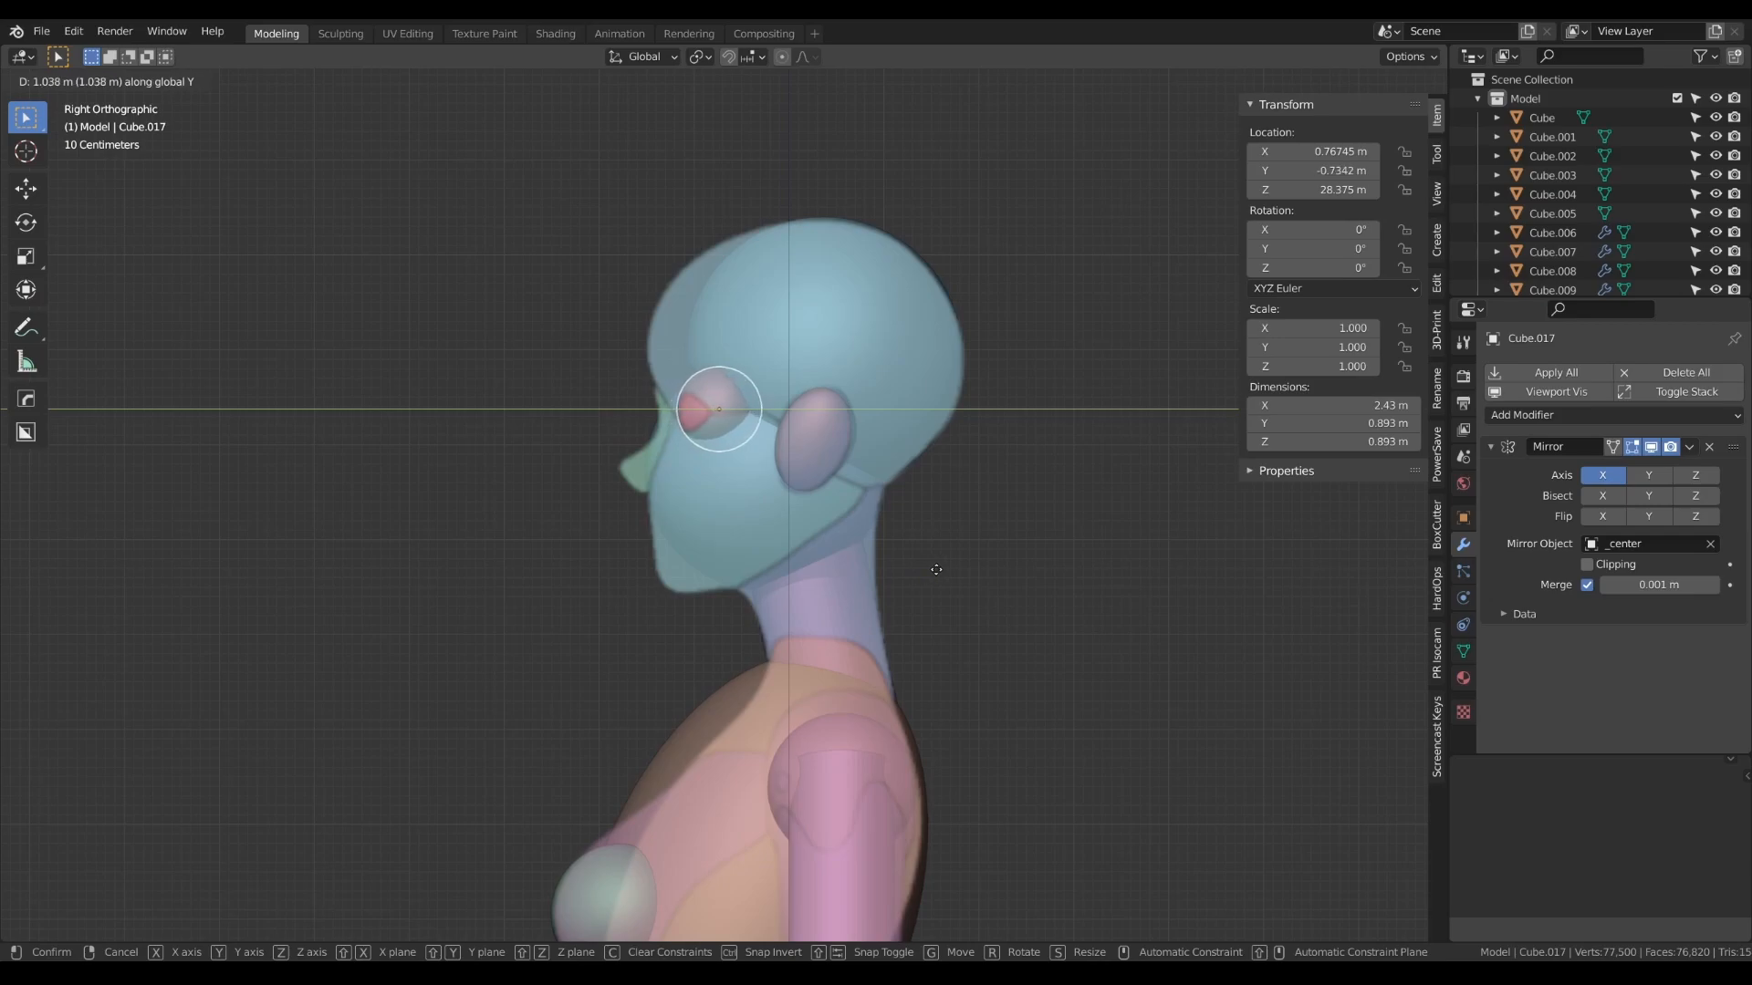
{"action": "left_click", "coordinate": [937, 570]}
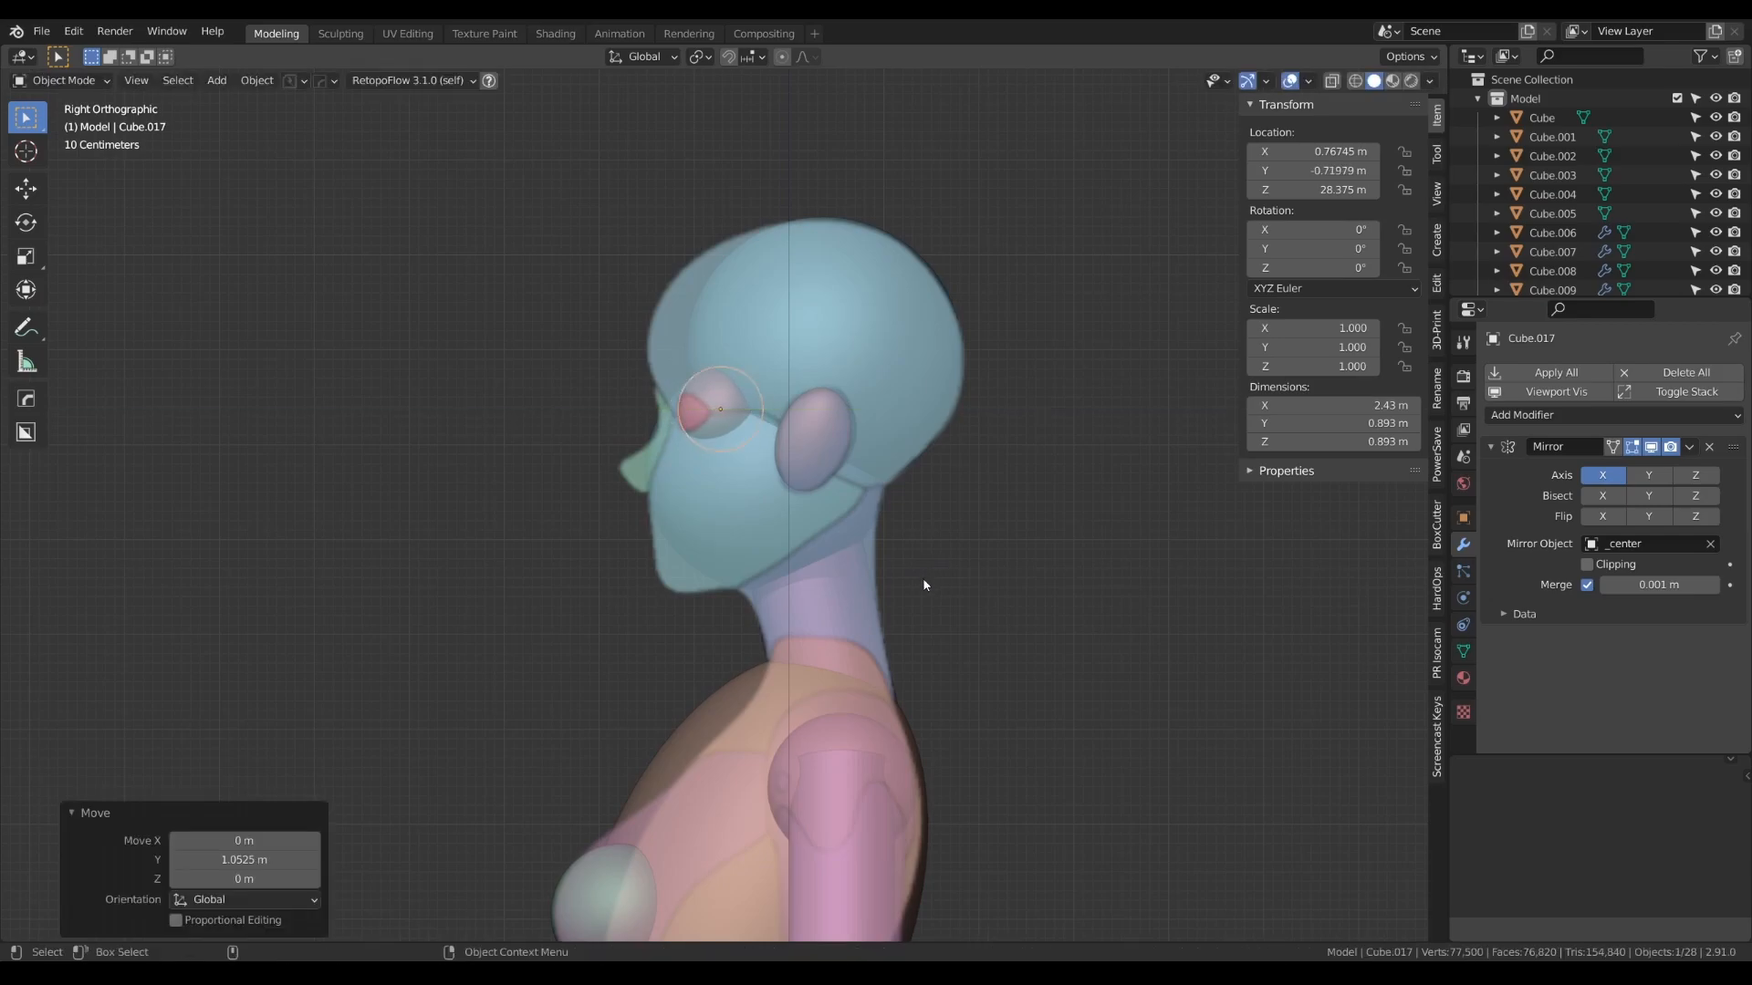
- Duplicate the cranium sphere and move the copy about 1.13 m down along Z in the front view for the nose
{"action": "key", "text": "KP_1"}
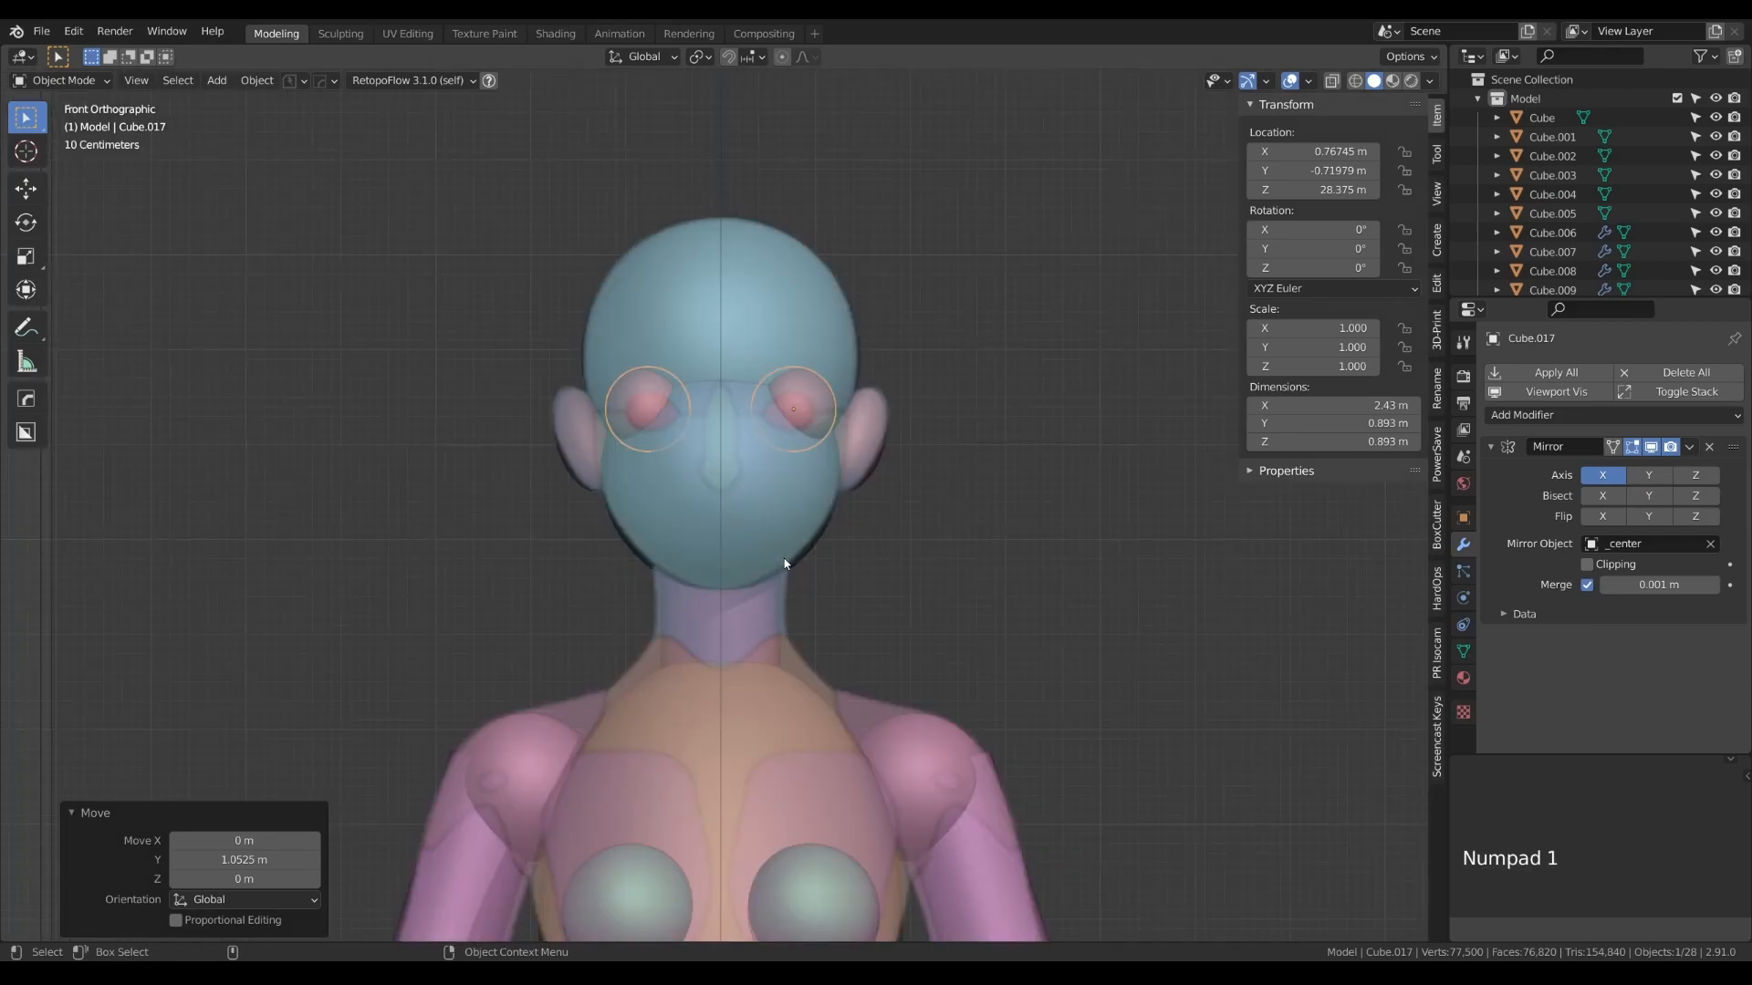
{"action": "left_click", "coordinate": [765, 280]}
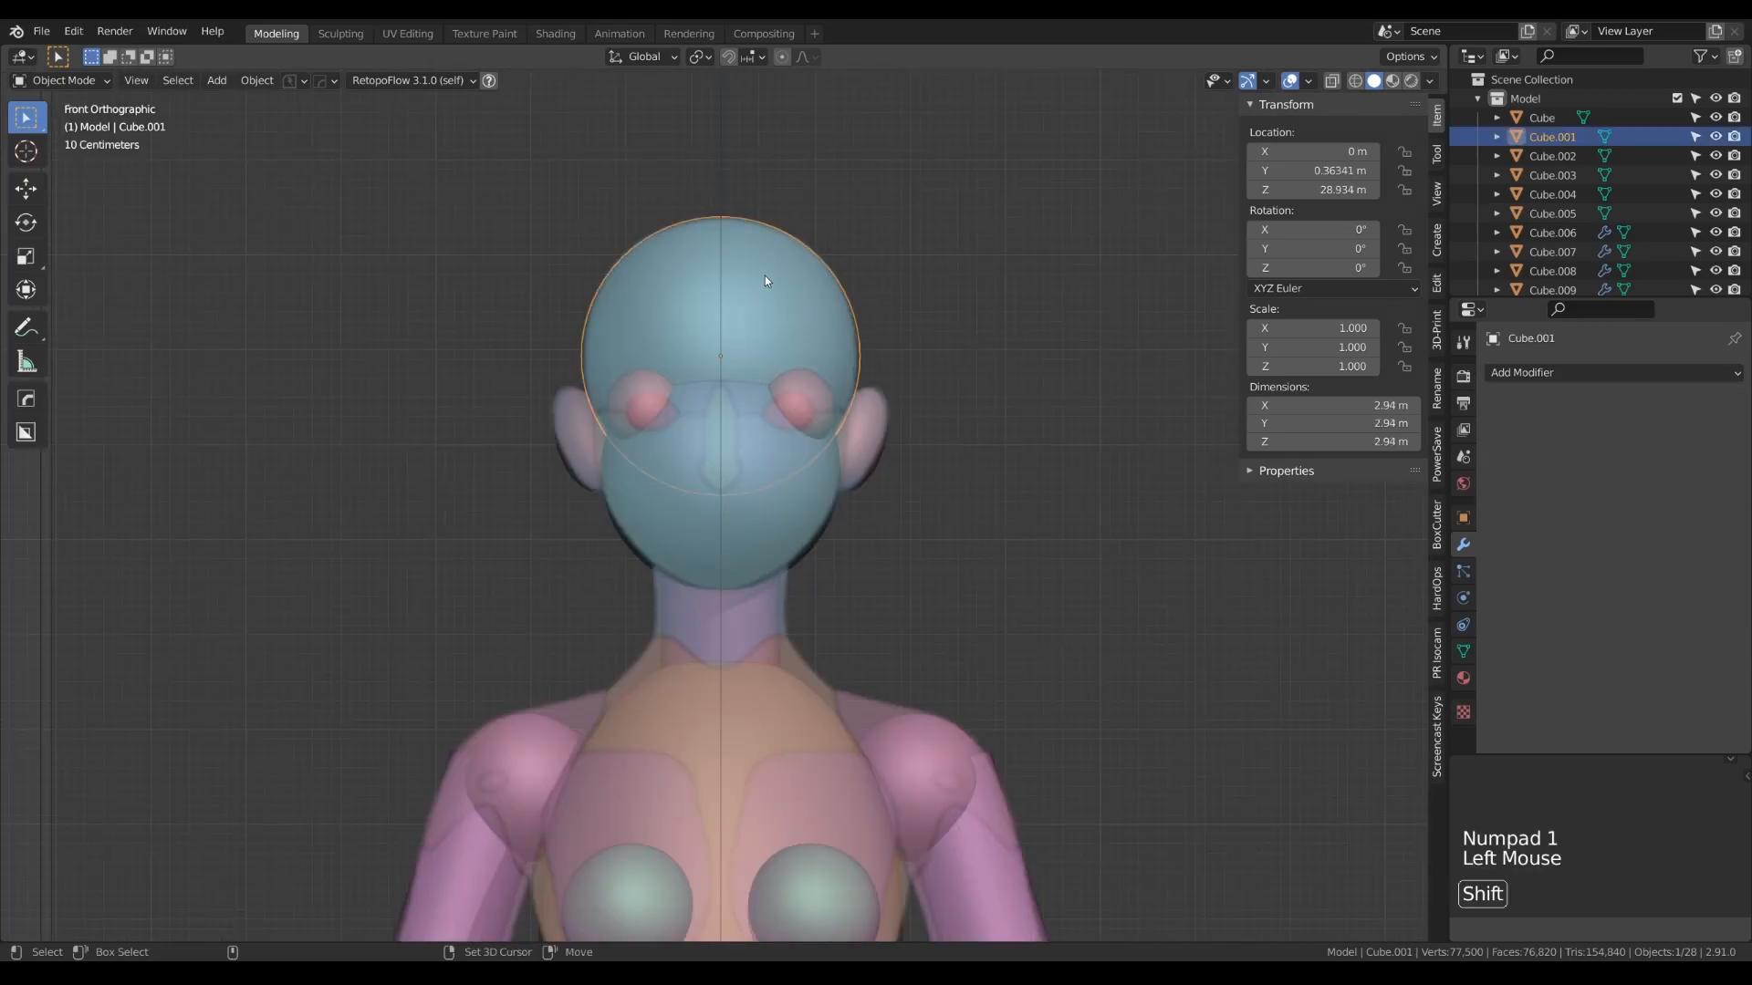
{"action": "key", "text": "shift+d"}
{"action": "right_click", "coordinate": [783, 319]}
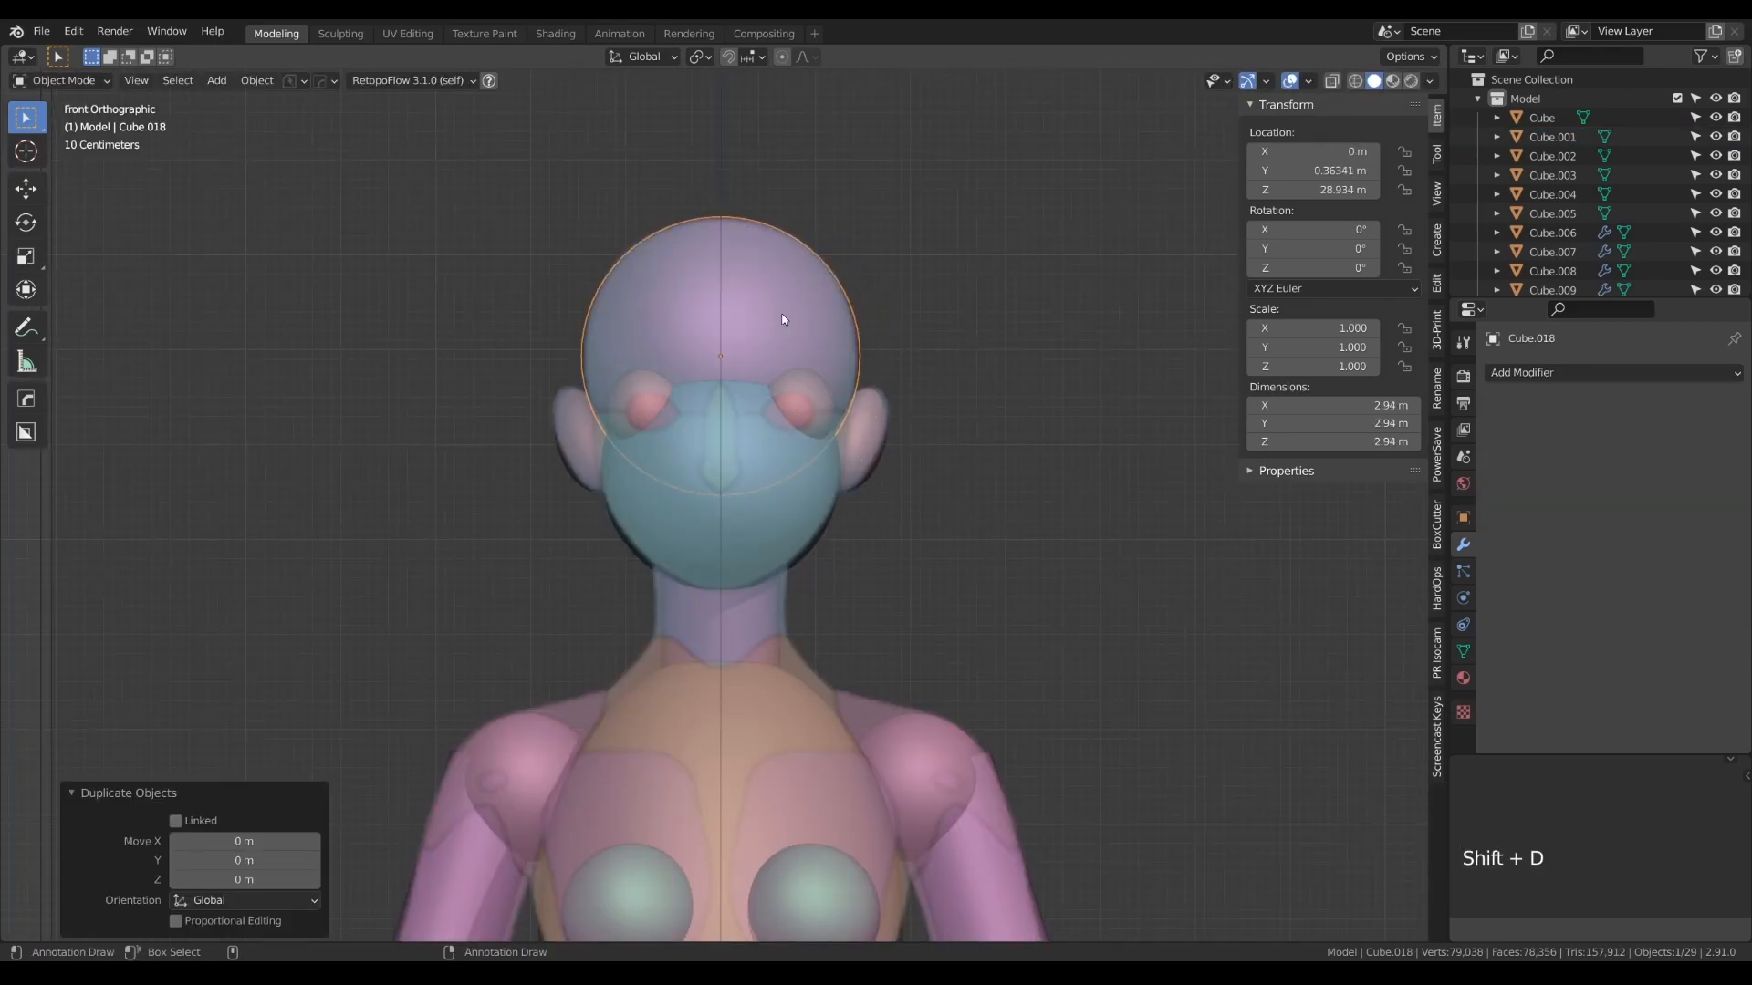
{"action": "key", "text": "g"}
{"action": "key", "text": "z"}
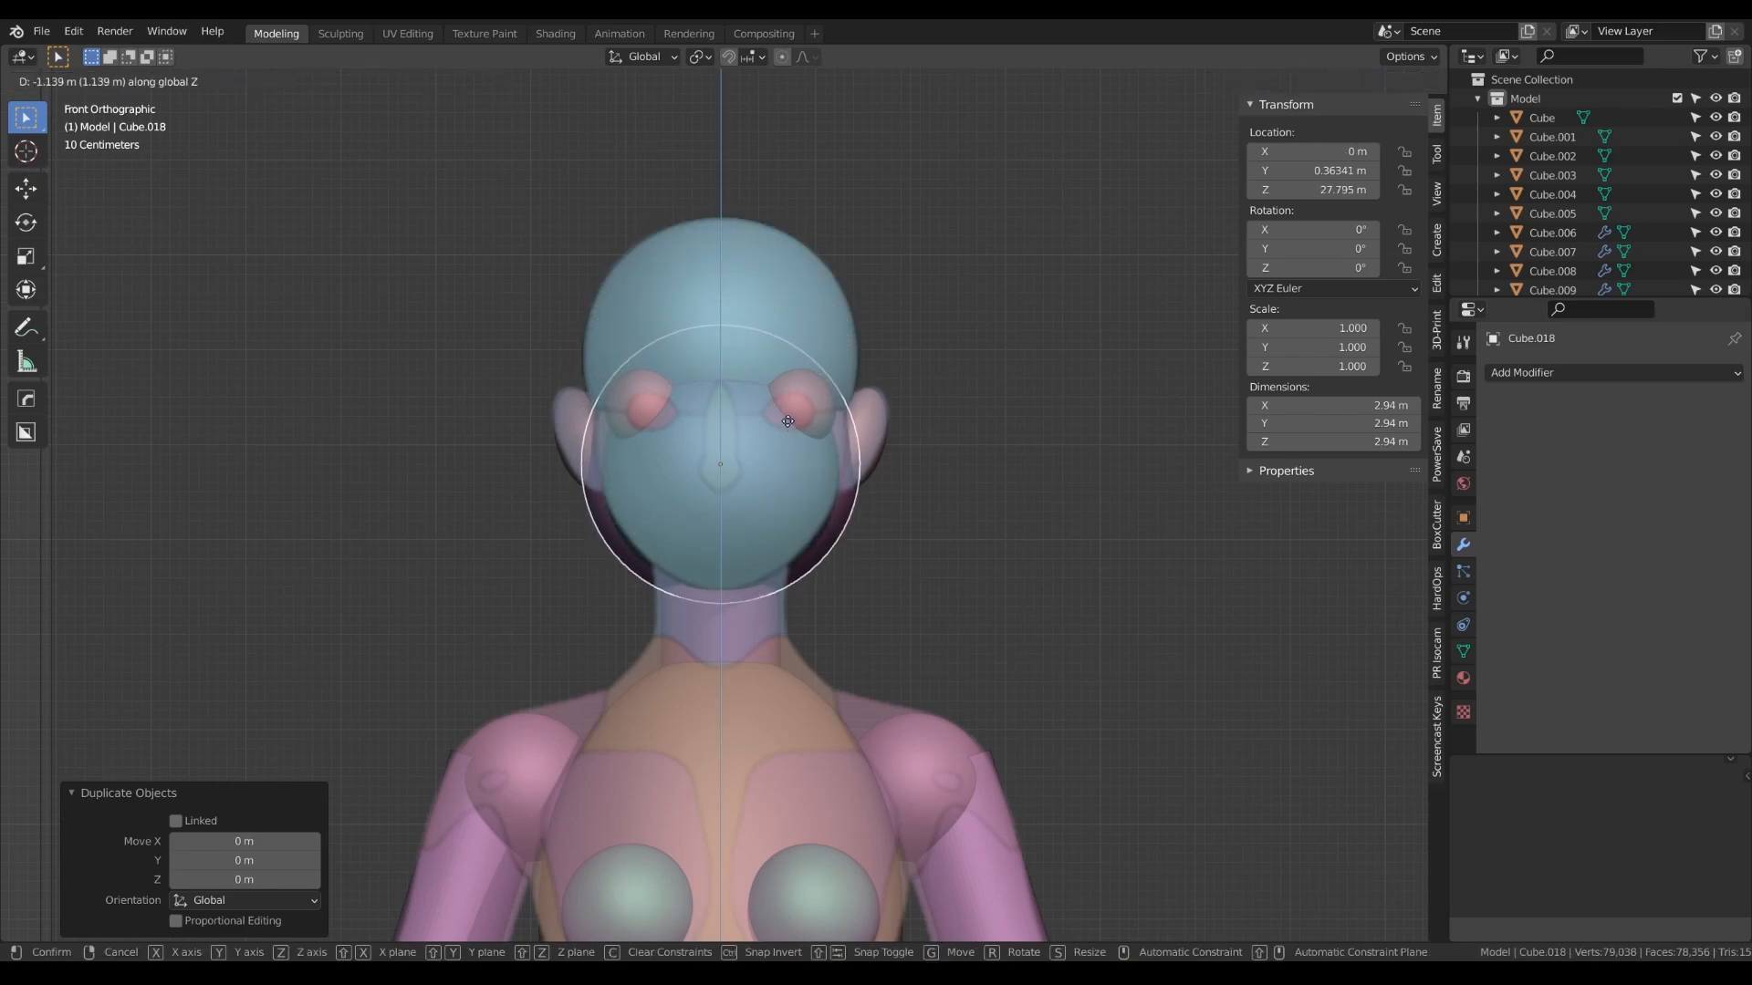
{"action": "left_click", "coordinate": [789, 432]}
- Scale the nose sphere's mesh down to 0.511 and move the object about -1.38 m in Y and 0.06 m in Z
{"action": "key", "text": "Tab"}
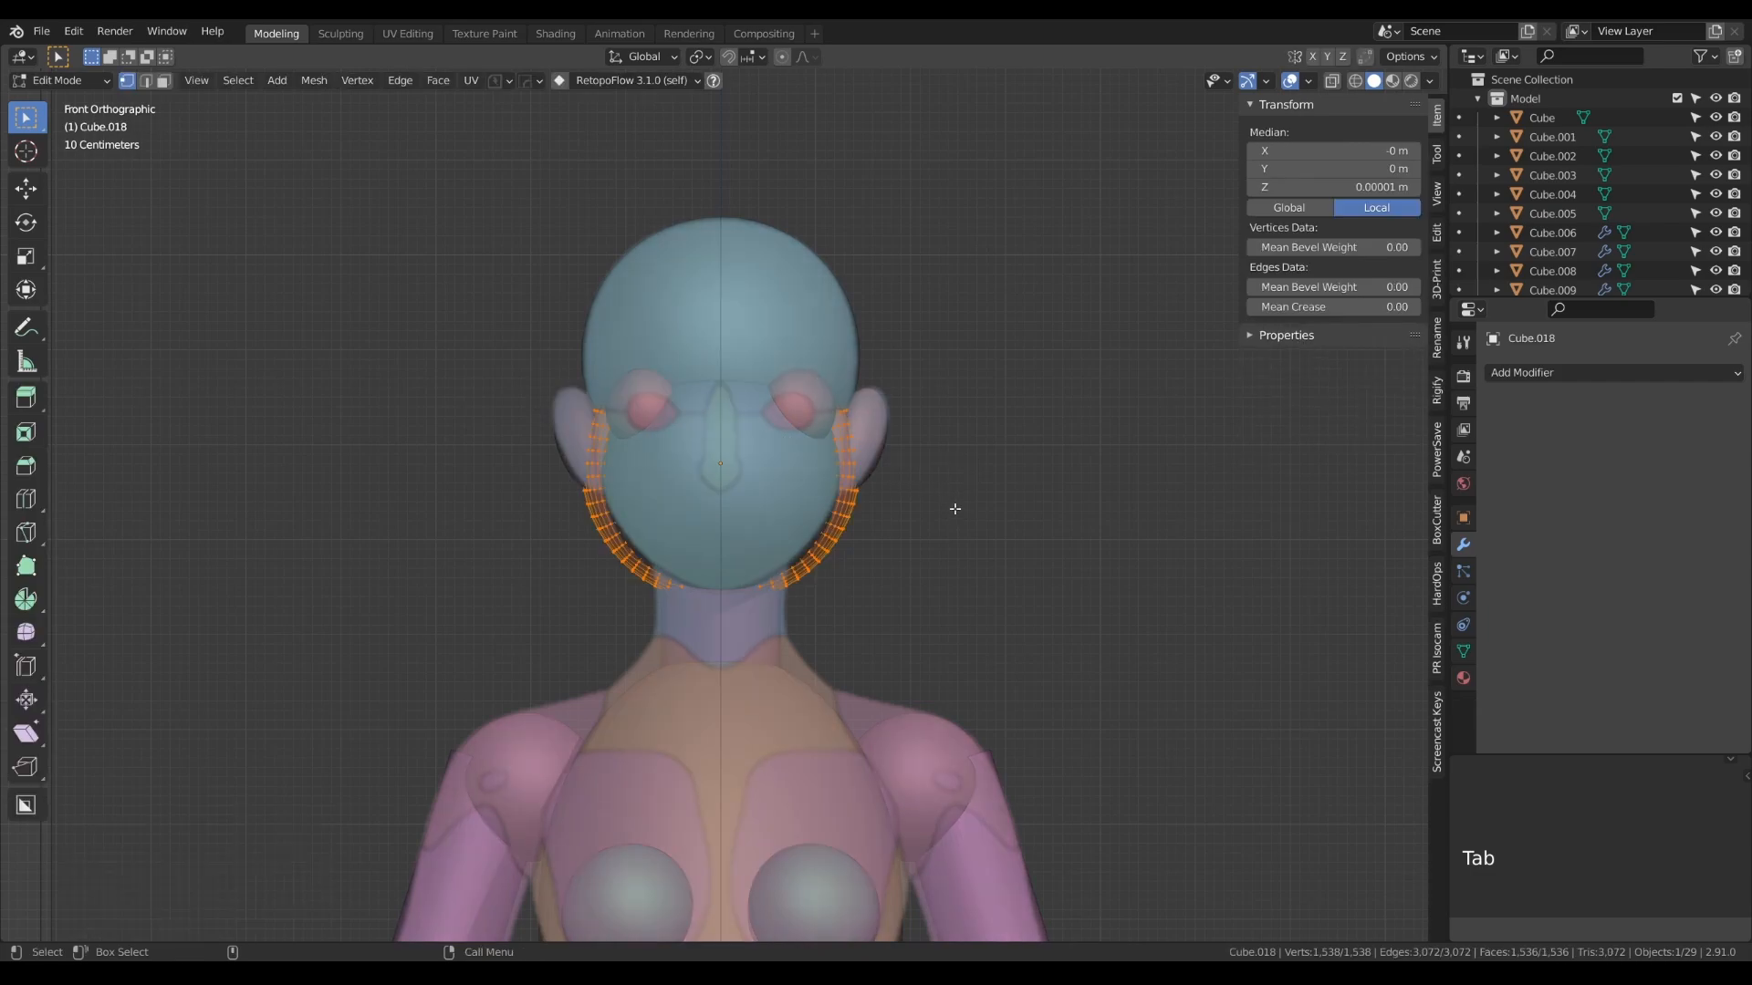
{"action": "key", "text": "s"}
{"action": "left_click", "coordinate": [862, 498]}
{"action": "key", "text": "KP_3"}
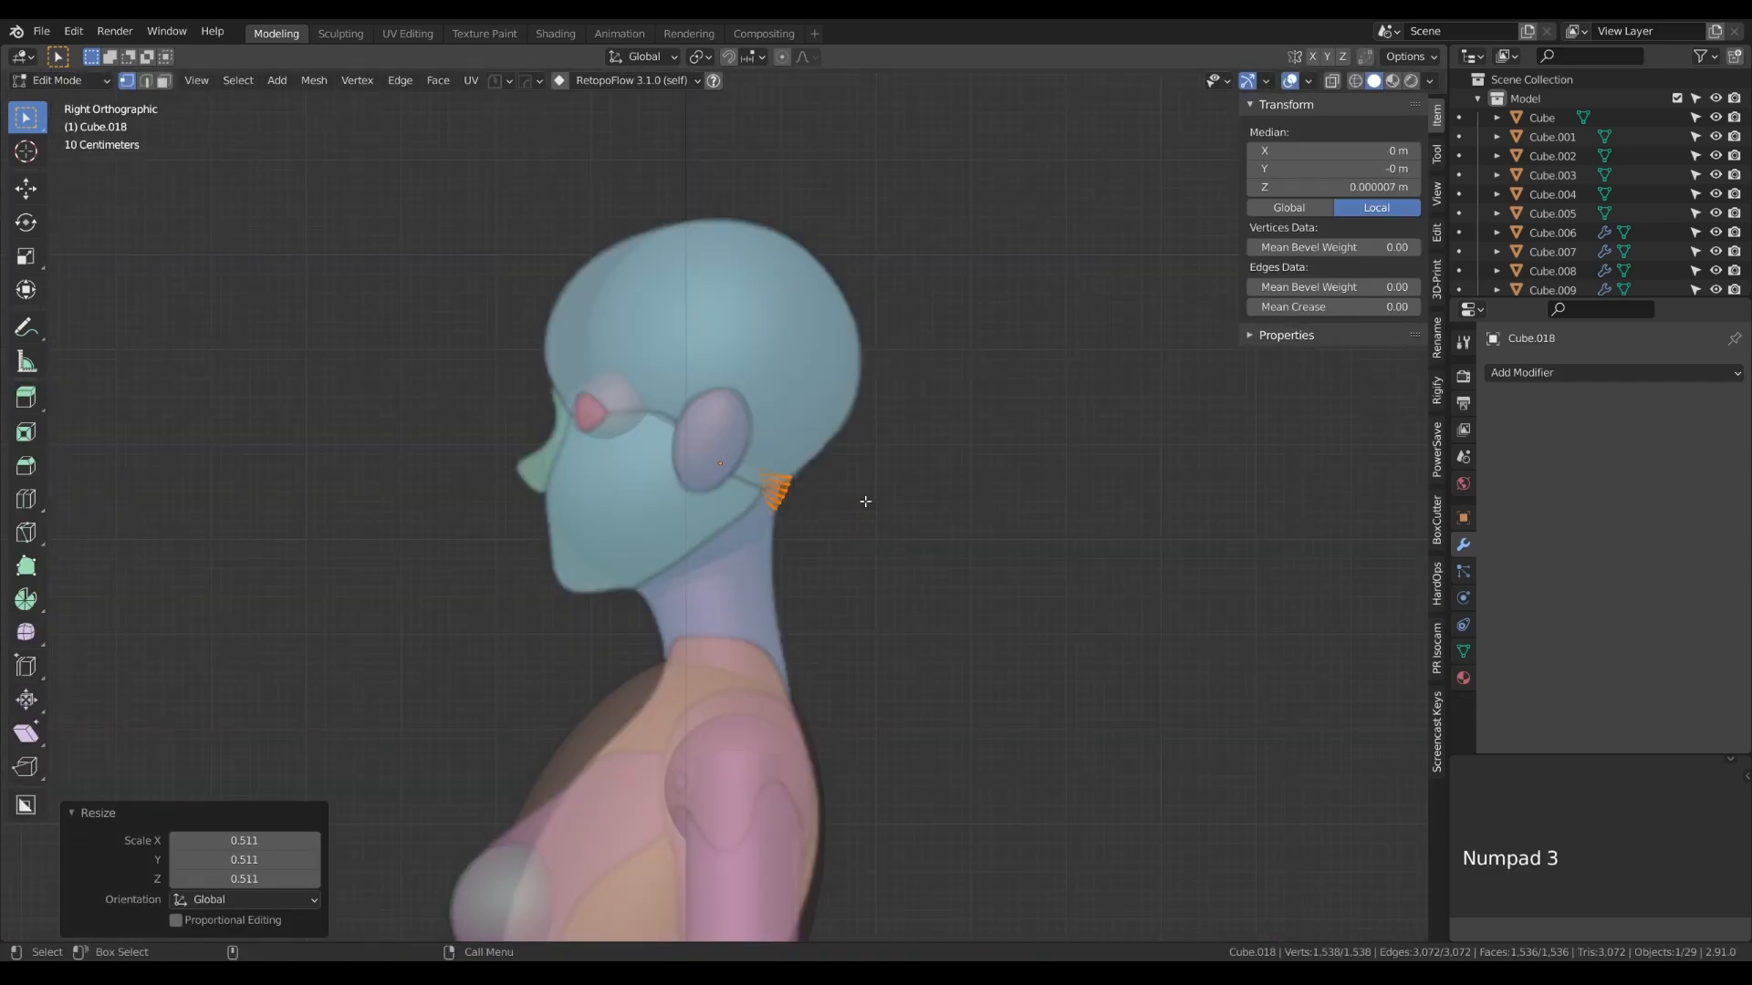
{"action": "key", "text": "Tab"}
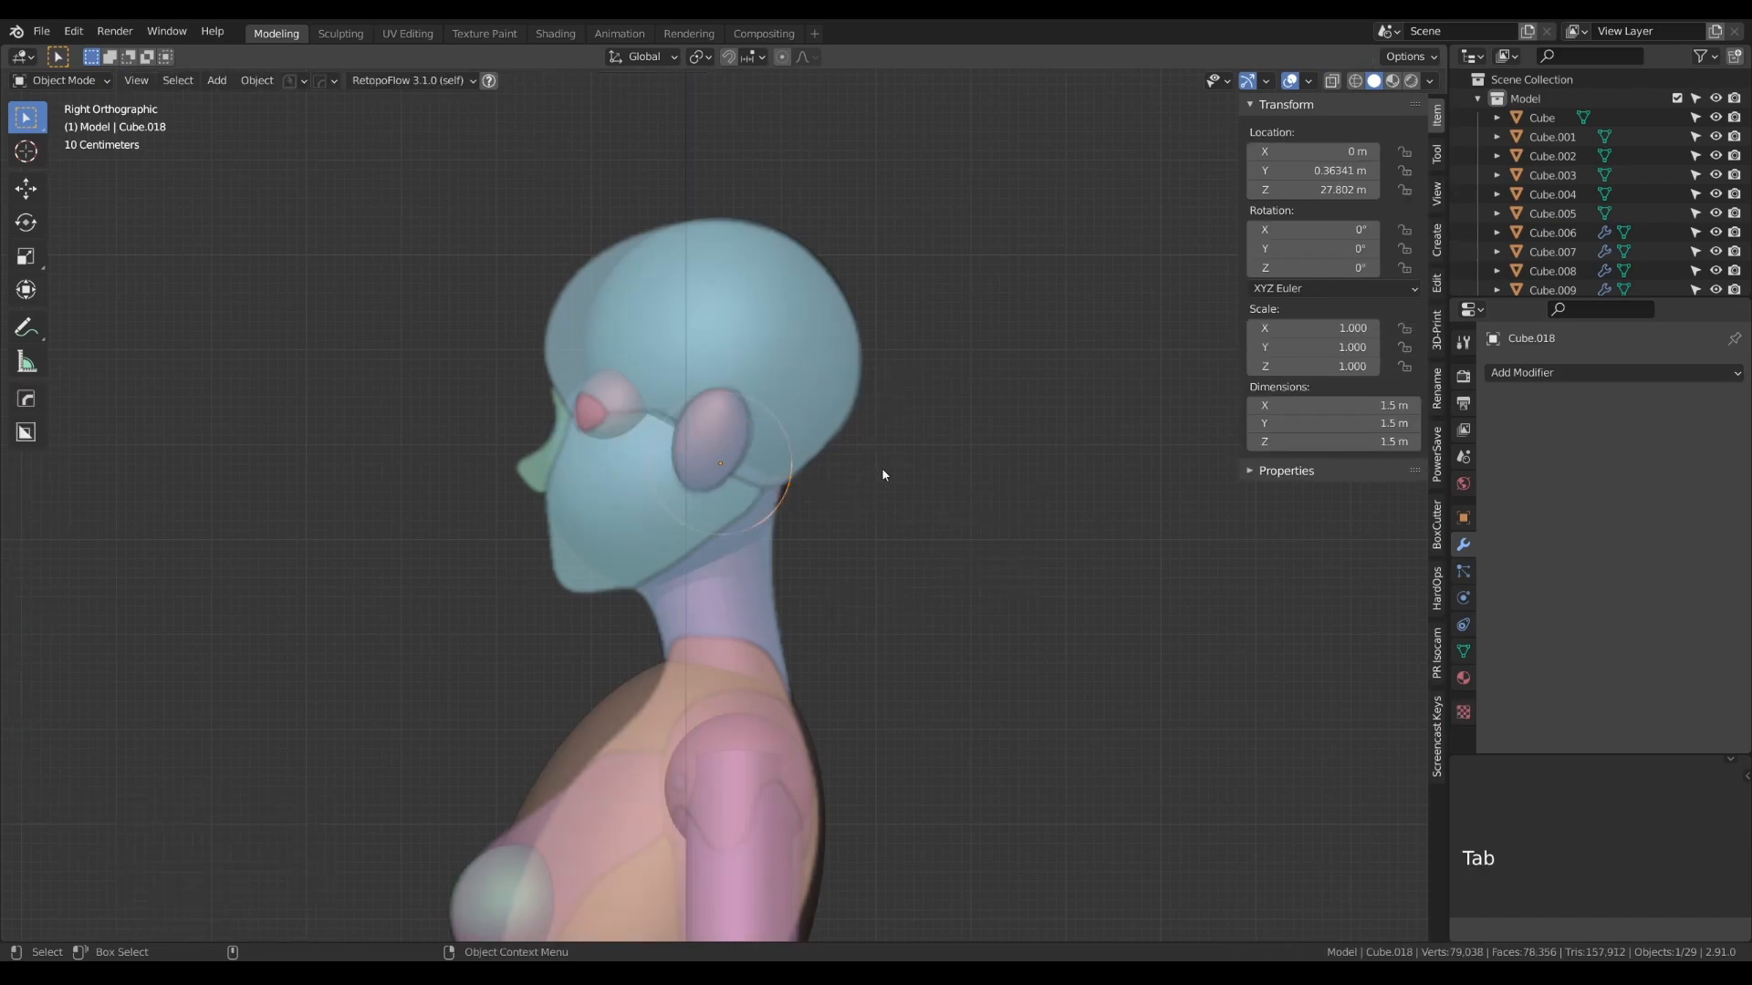
{"action": "key", "text": "g"}
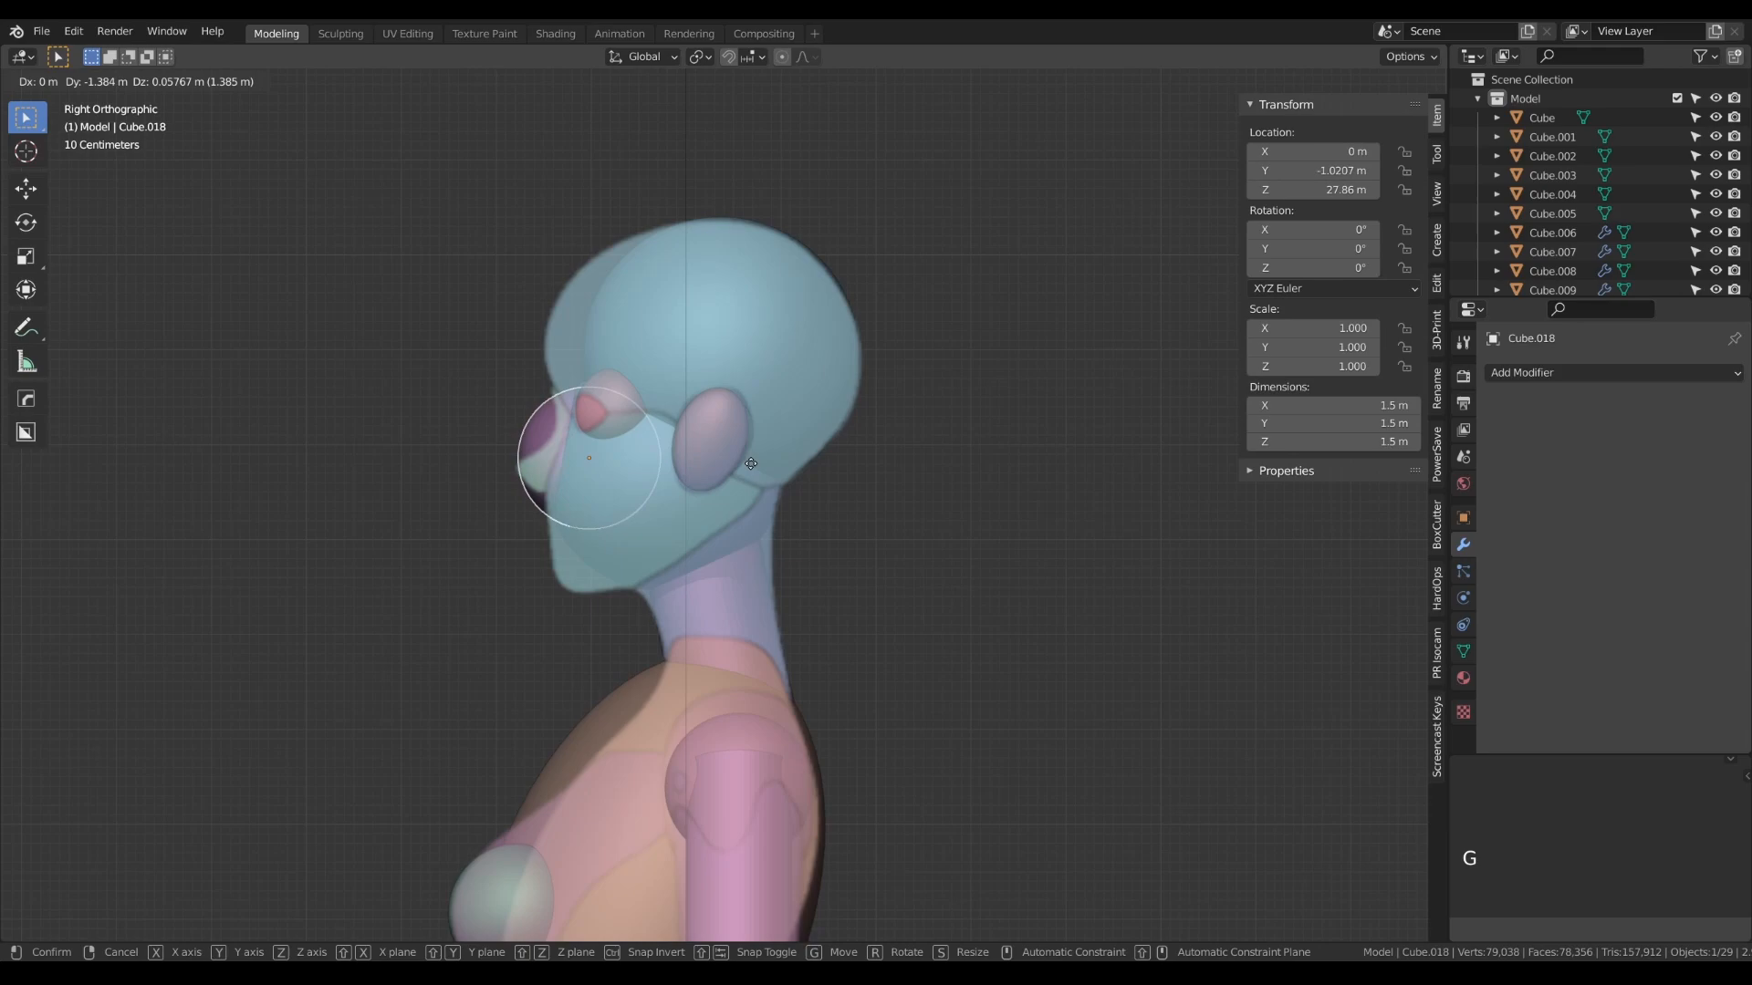
{"action": "left_click", "coordinate": [750, 463]}
- Flatten the nose sphere's mesh along Y to a depth of about 0.635 m
{"action": "key", "text": "Tab"}
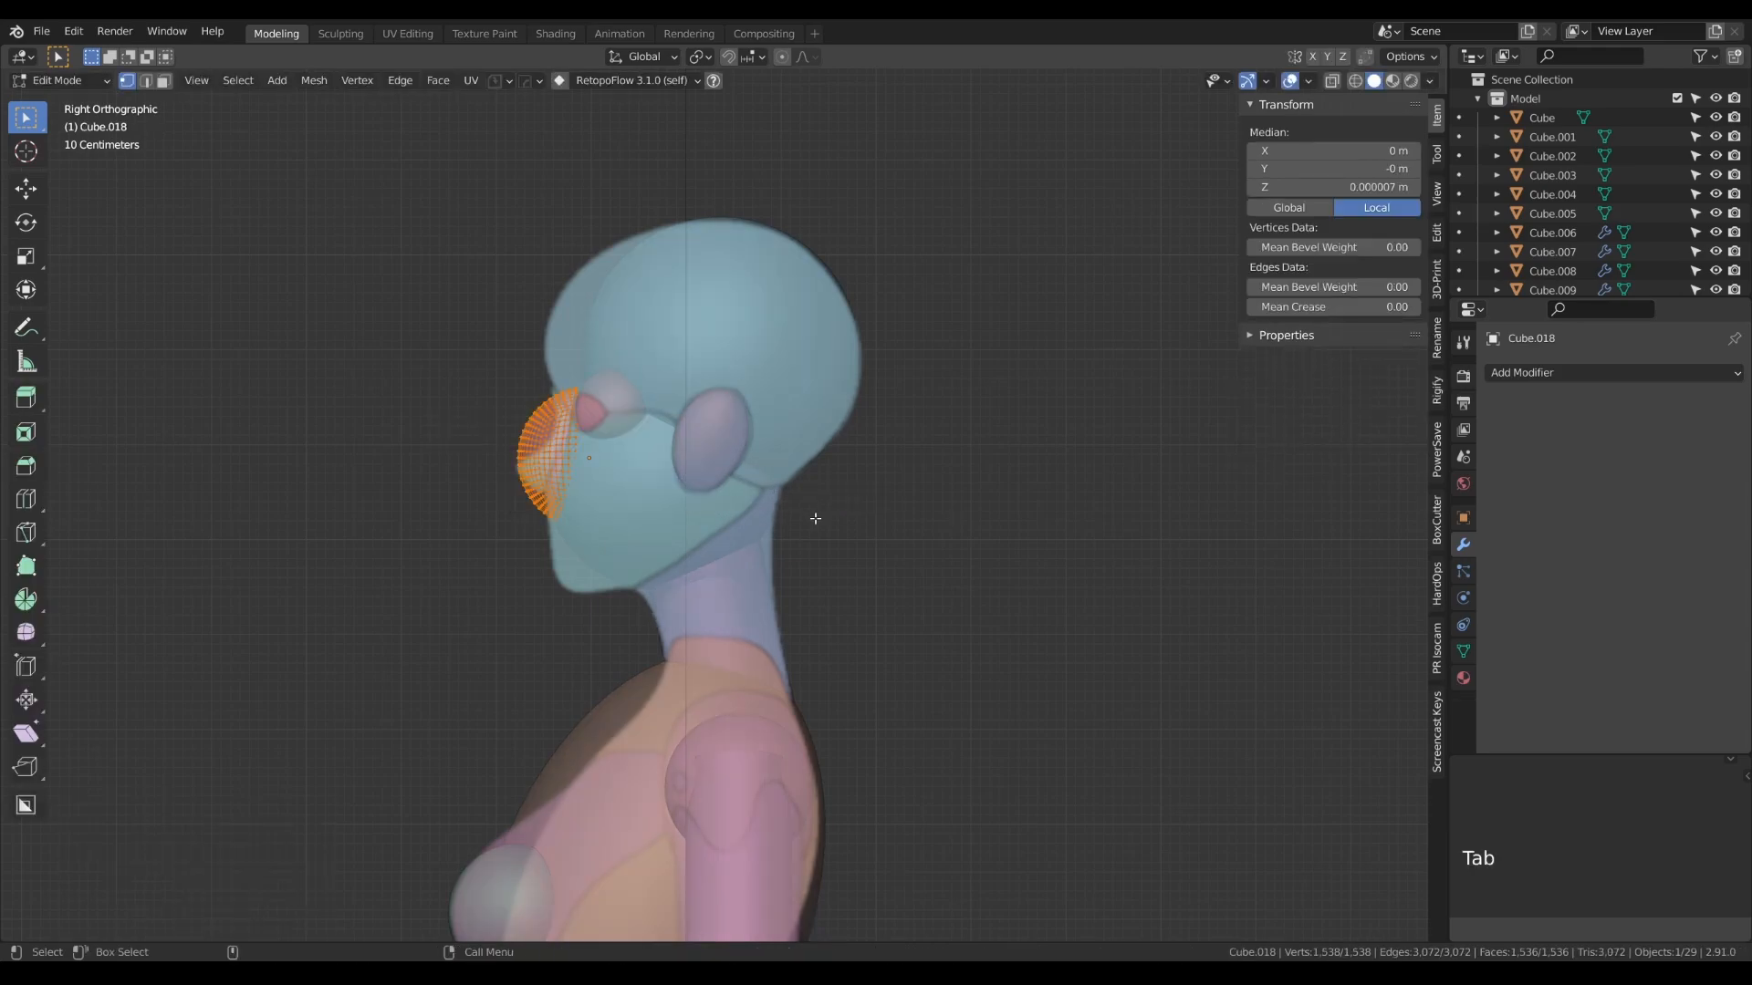
{"action": "key", "text": "s"}
{"action": "key", "text": "y"}
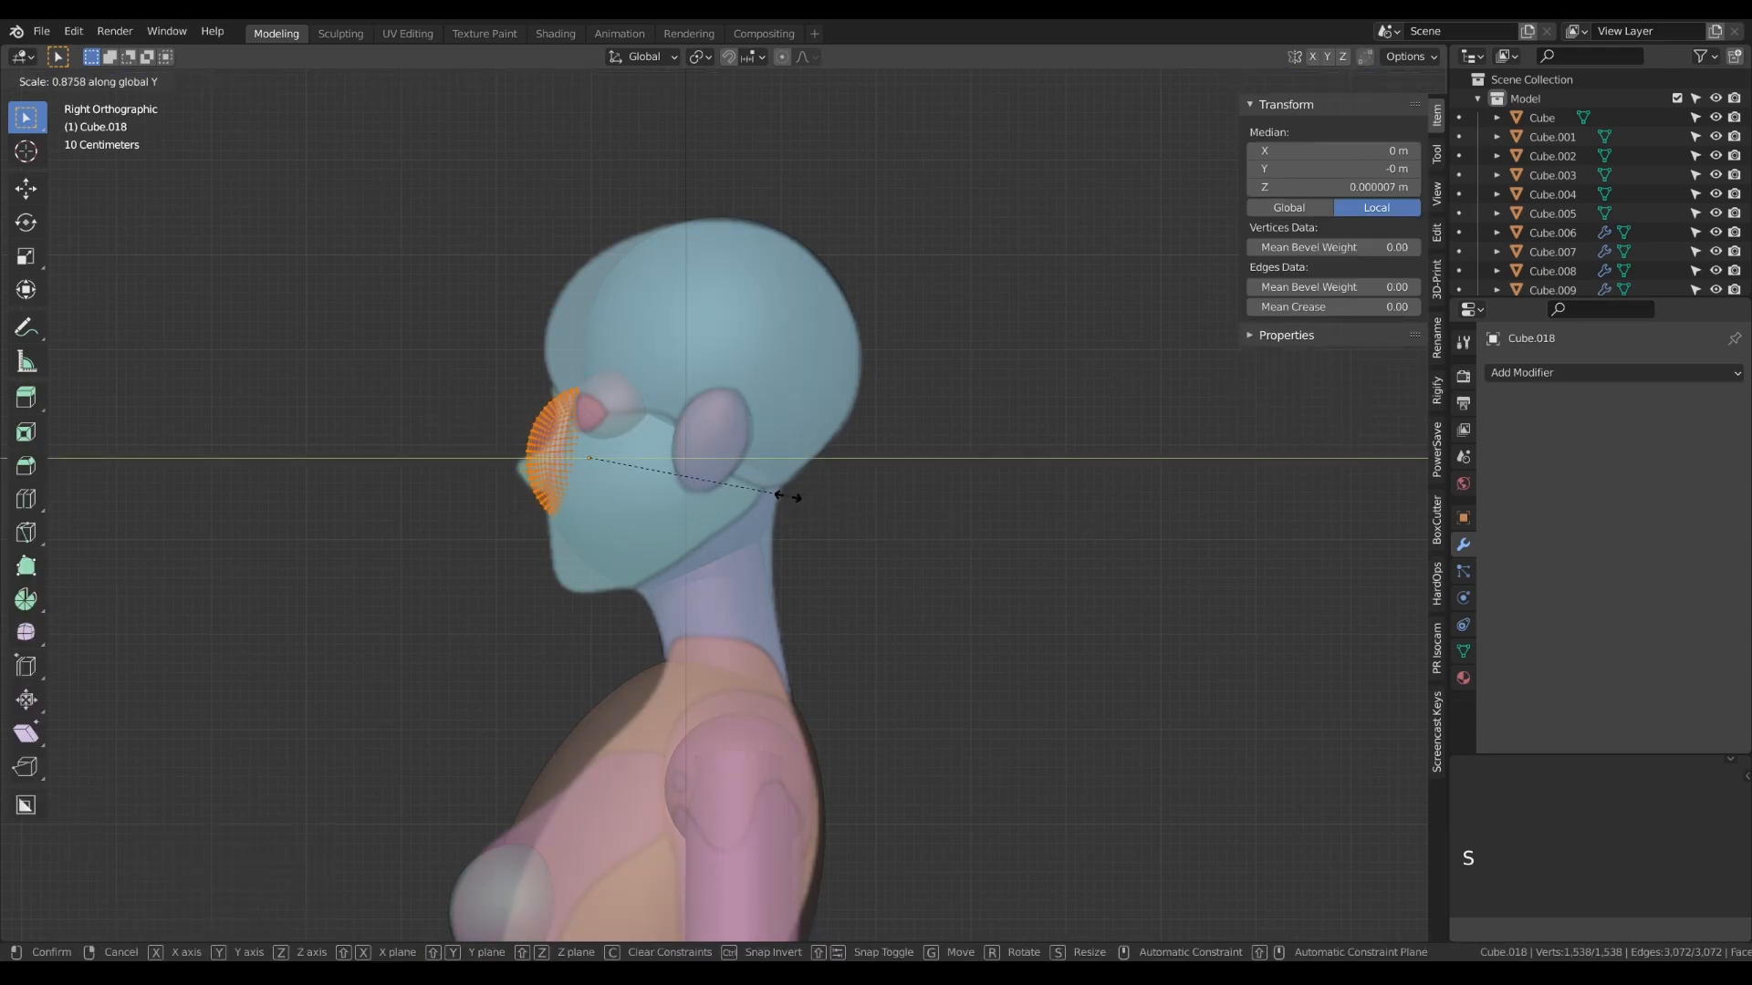
{"action": "left_click", "coordinate": [694, 473]}
{"action": "key", "text": "Tab"}
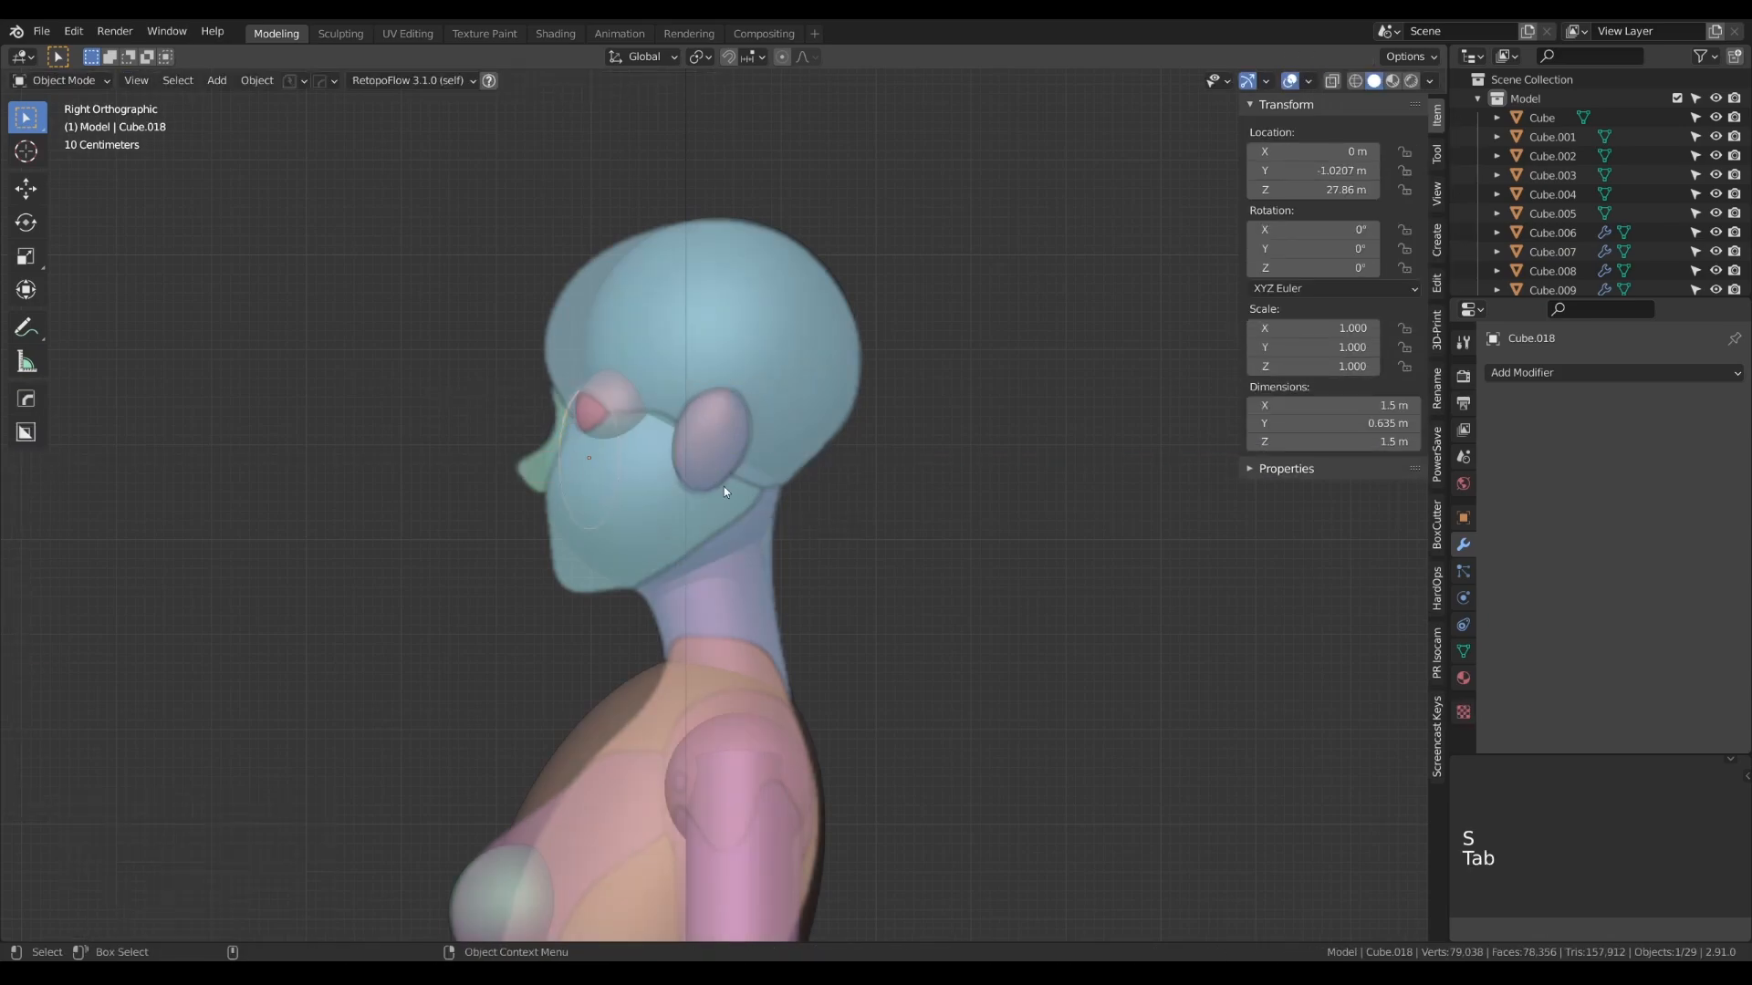
- Move the nose shape about -0.49 m in Y and 0.02 m in Z, and rotate it -12.3° about X
{"action": "key", "text": "g"}
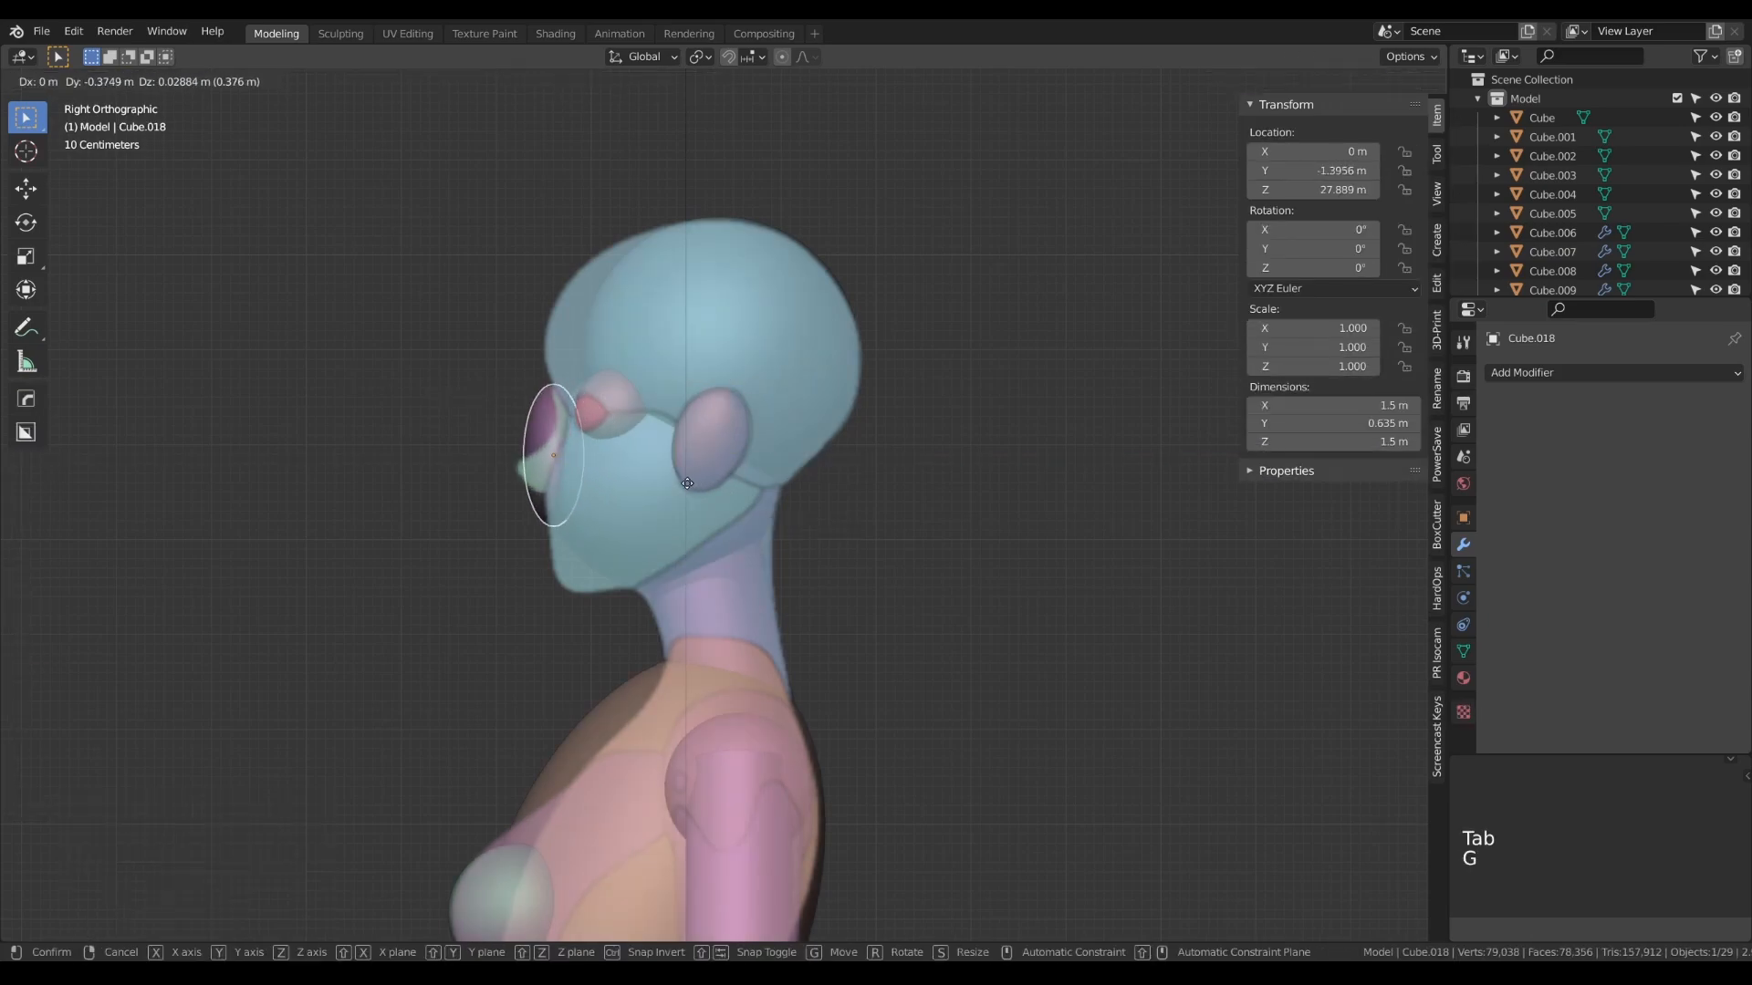
{"action": "left_click", "coordinate": [680, 509]}
{"action": "key", "text": "r"}
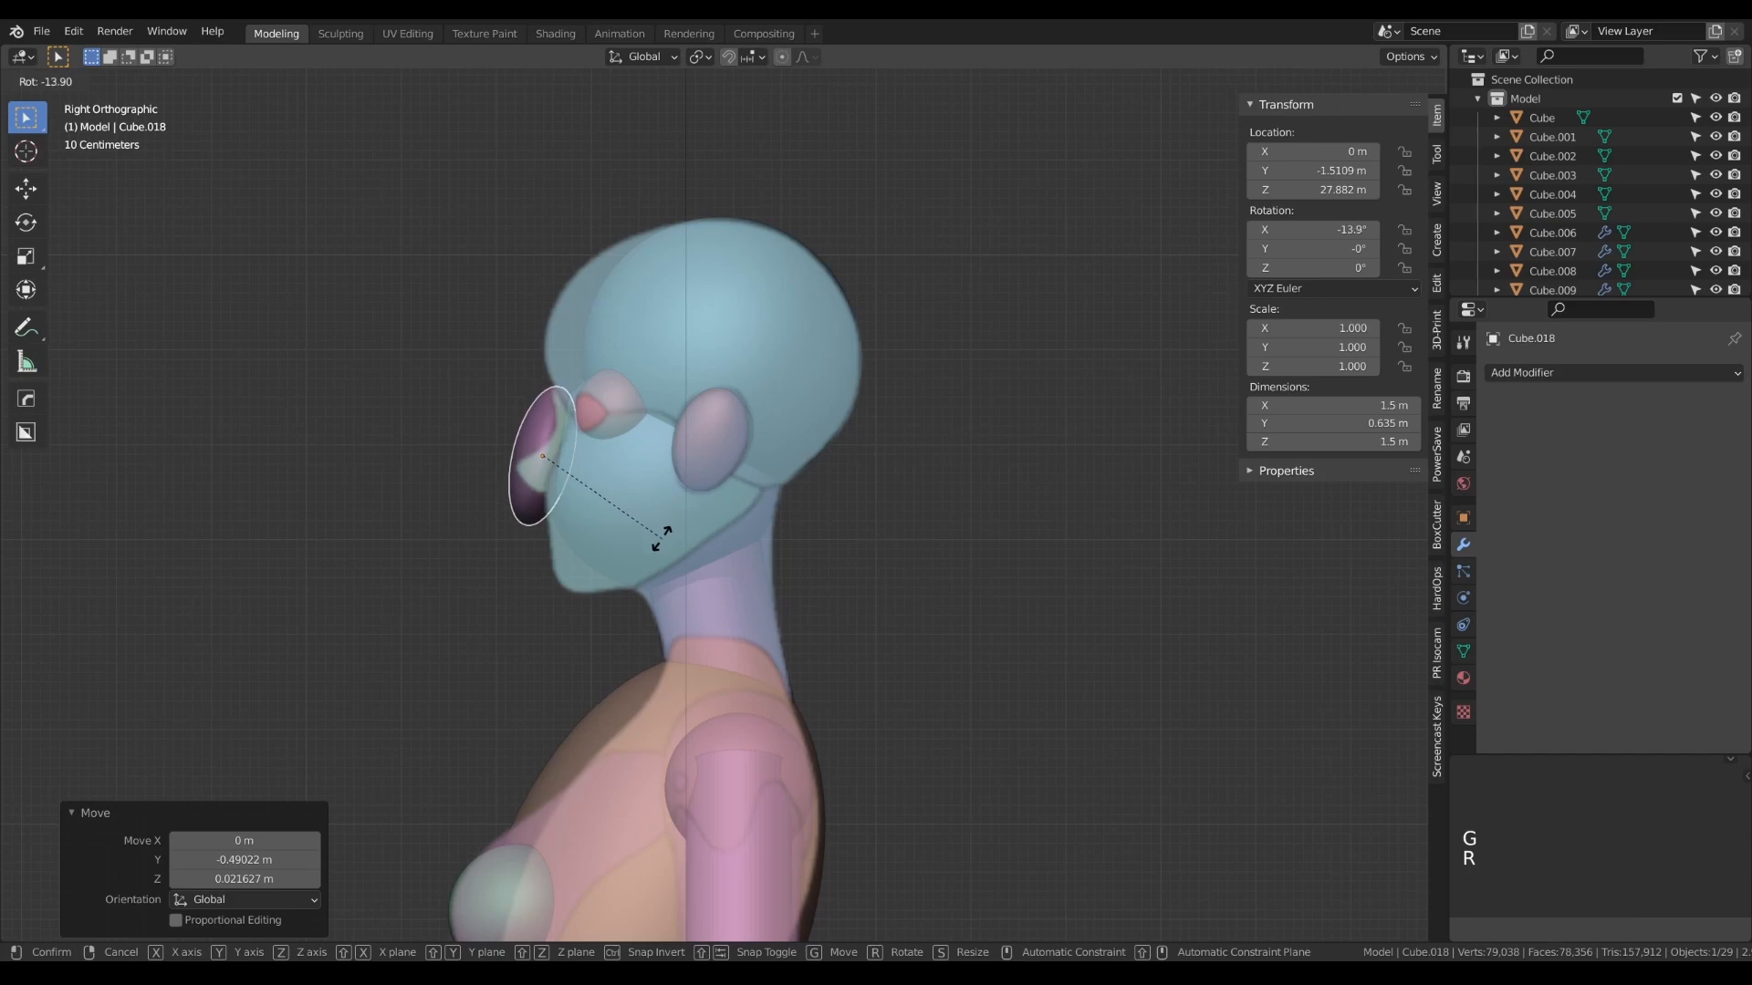
{"action": "left_click", "coordinate": [666, 541]}
- Scale the nose mesh down uniformly to about 1.02 m high and move the object about 0.12 m in Y and 0.13 m in Z
{"action": "key", "text": "Tab"}
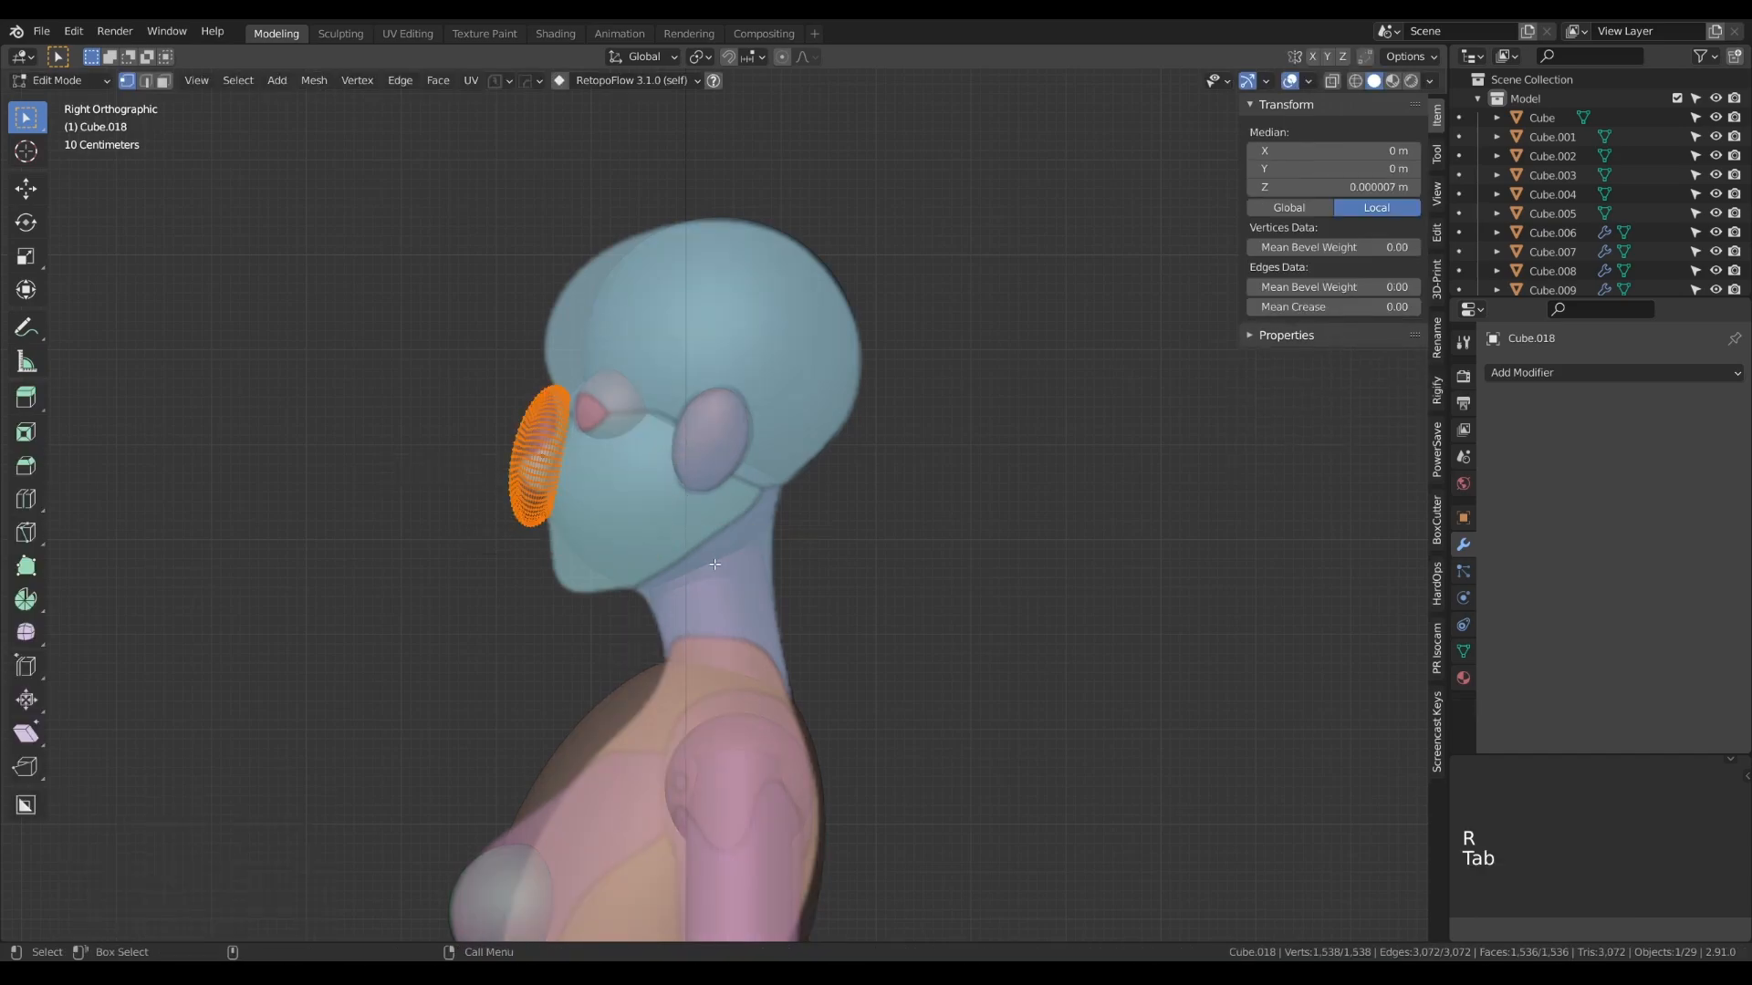
{"action": "key", "text": "s"}
{"action": "left_click", "coordinate": [668, 524]}
{"action": "key", "text": "Tab"}
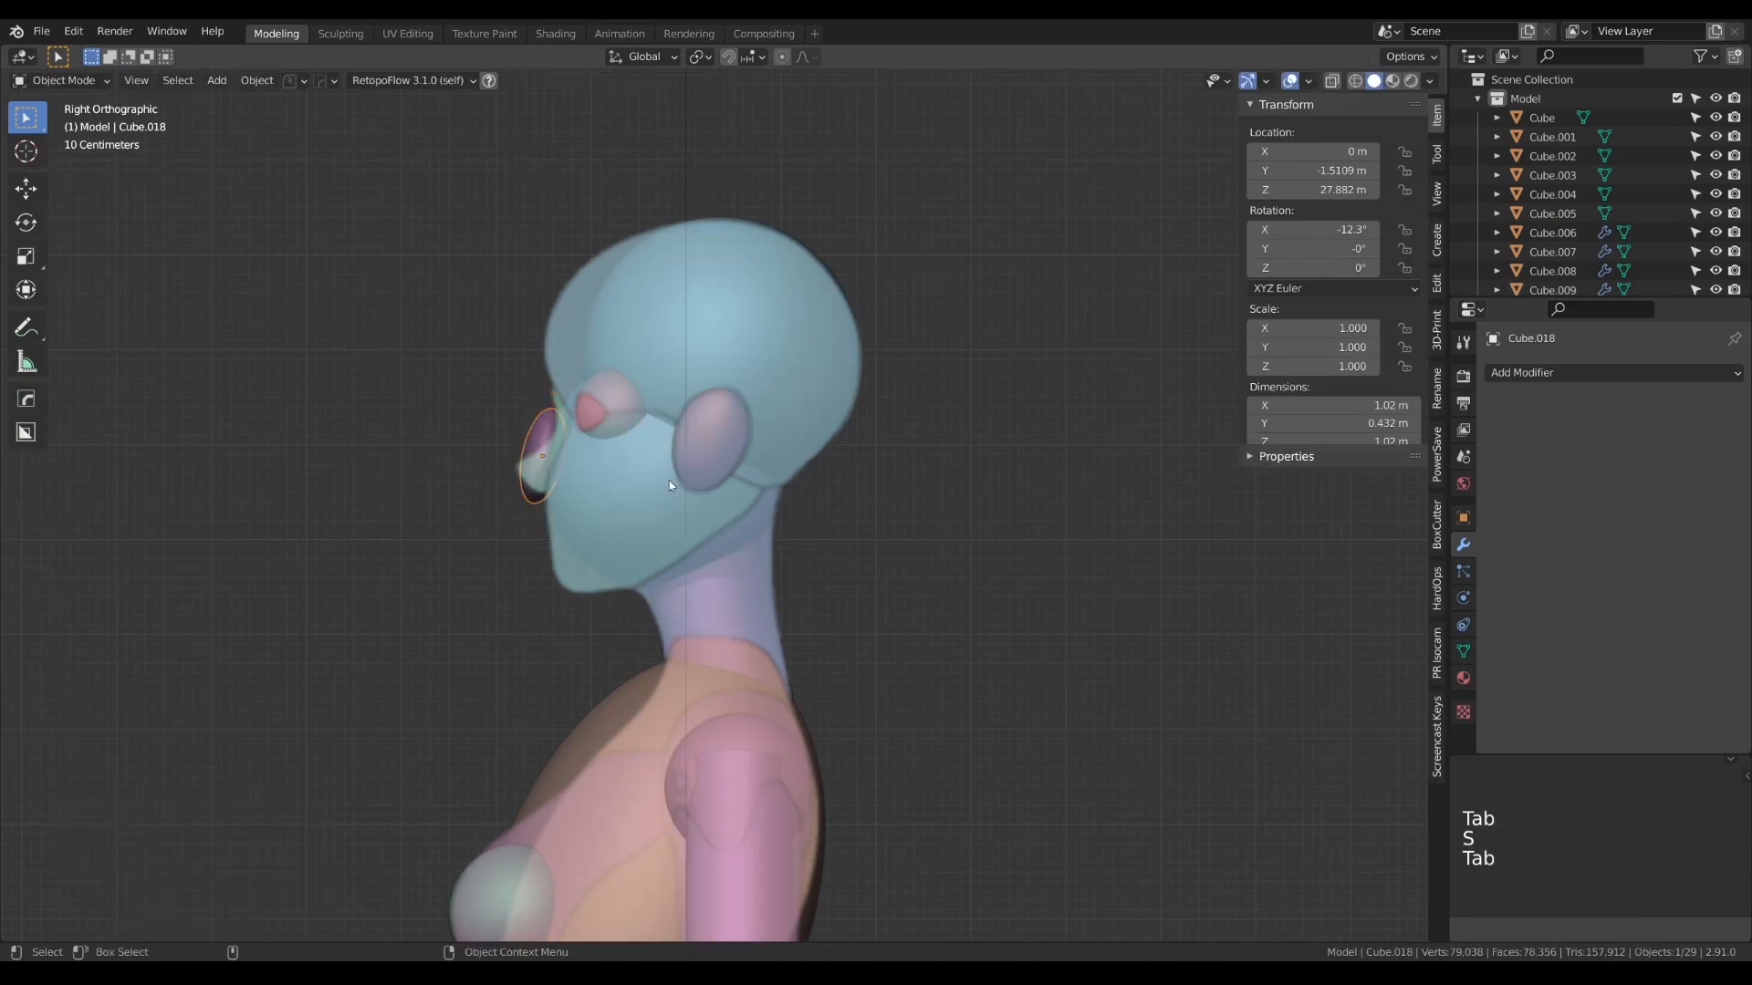
{"action": "key", "text": "g"}
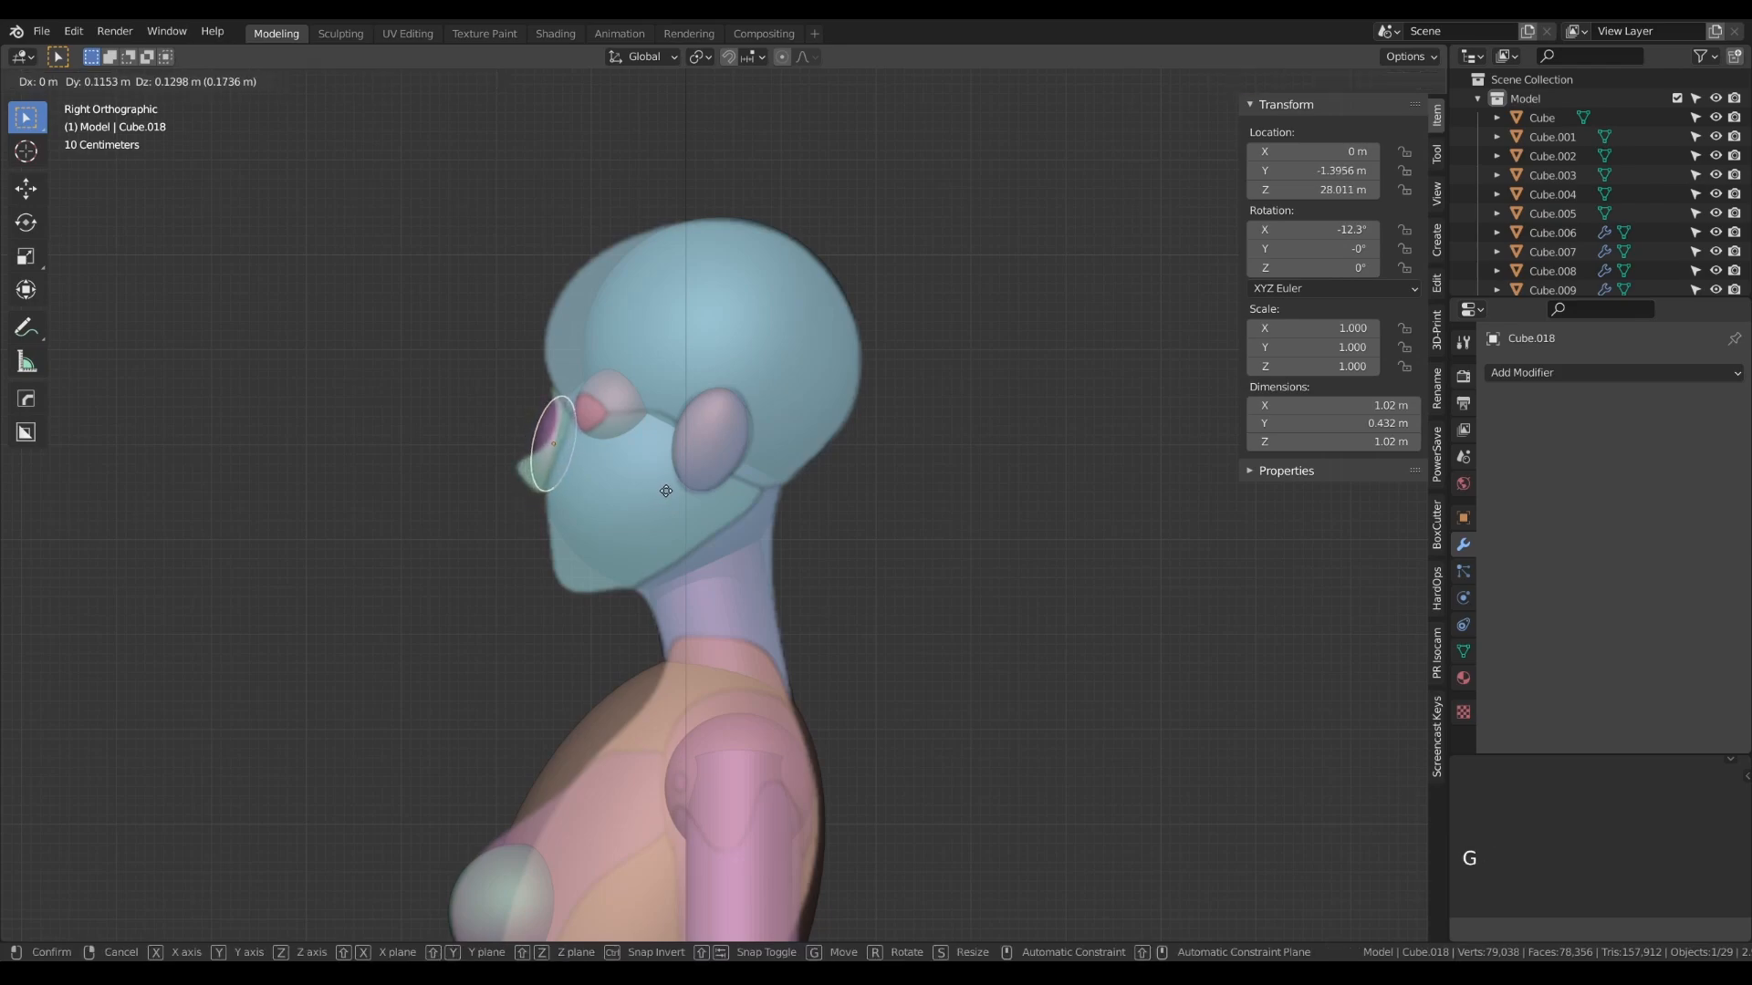
{"action": "left_click", "coordinate": [666, 491]}
- Narrow the nose sphere's mesh along X by a factor of 0.486 in the front view
{"action": "key", "text": "KP_1"}
{"action": "key", "text": "Tab"}
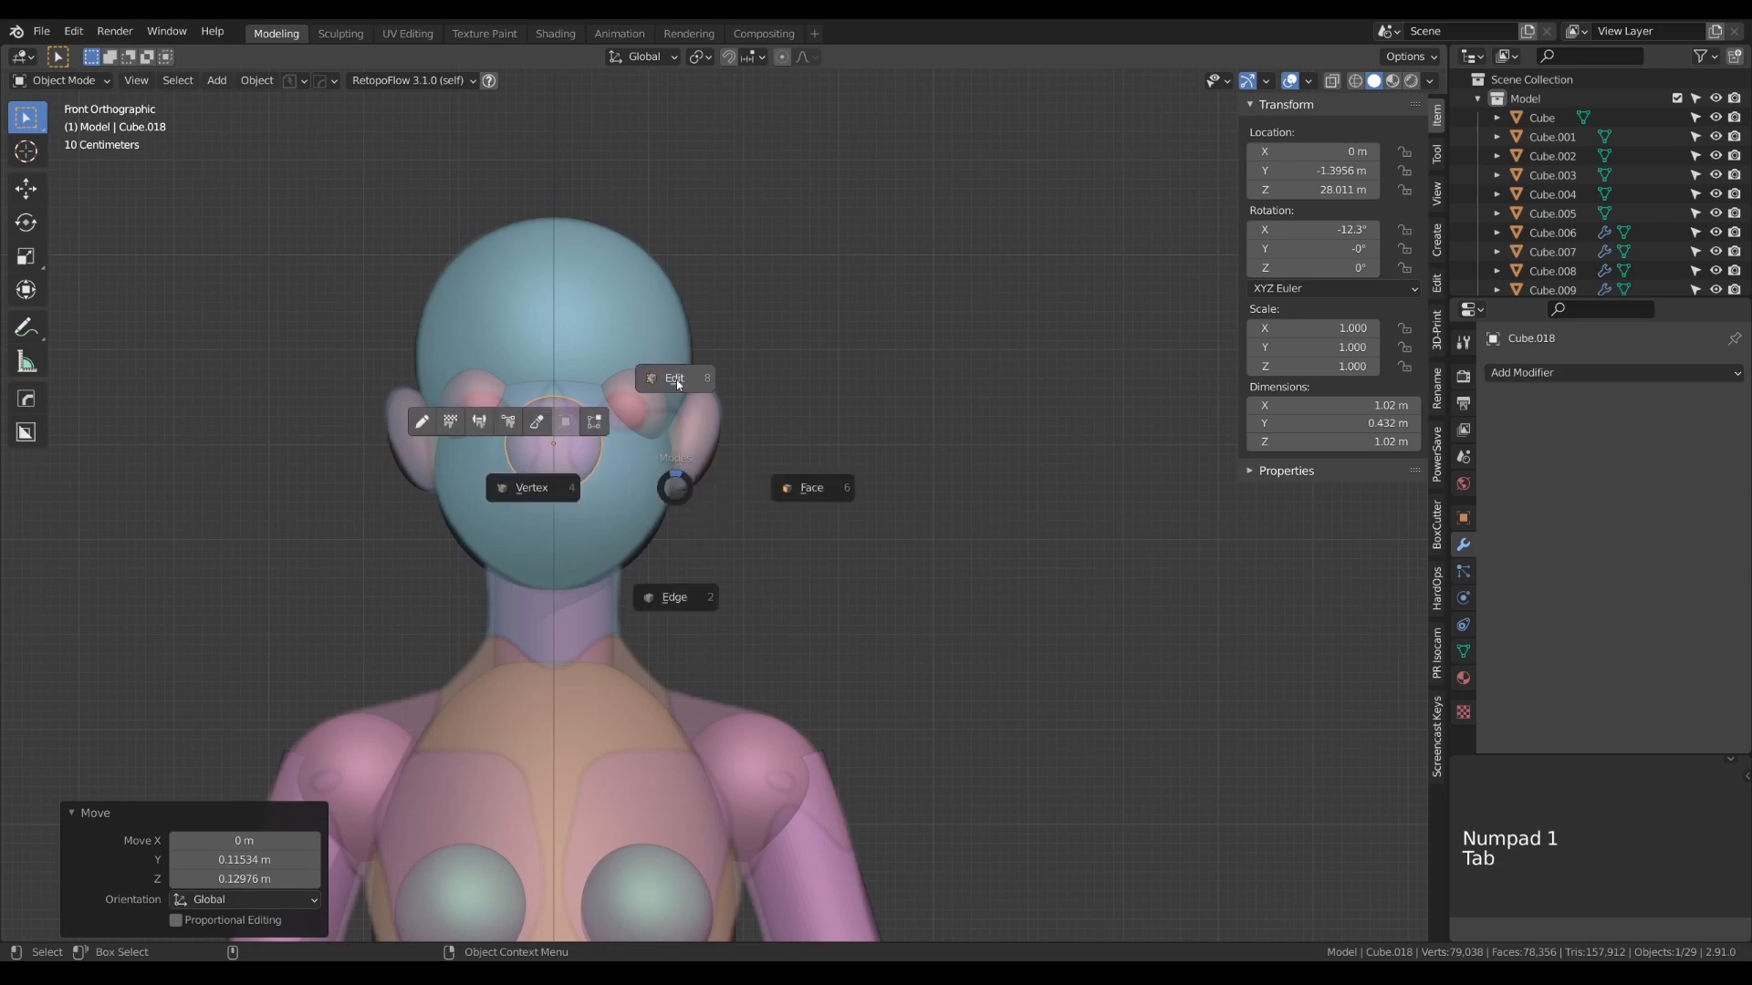
{"action": "left_click", "coordinate": [676, 399]}
{"action": "key", "text": "s"}
{"action": "key", "text": "x"}
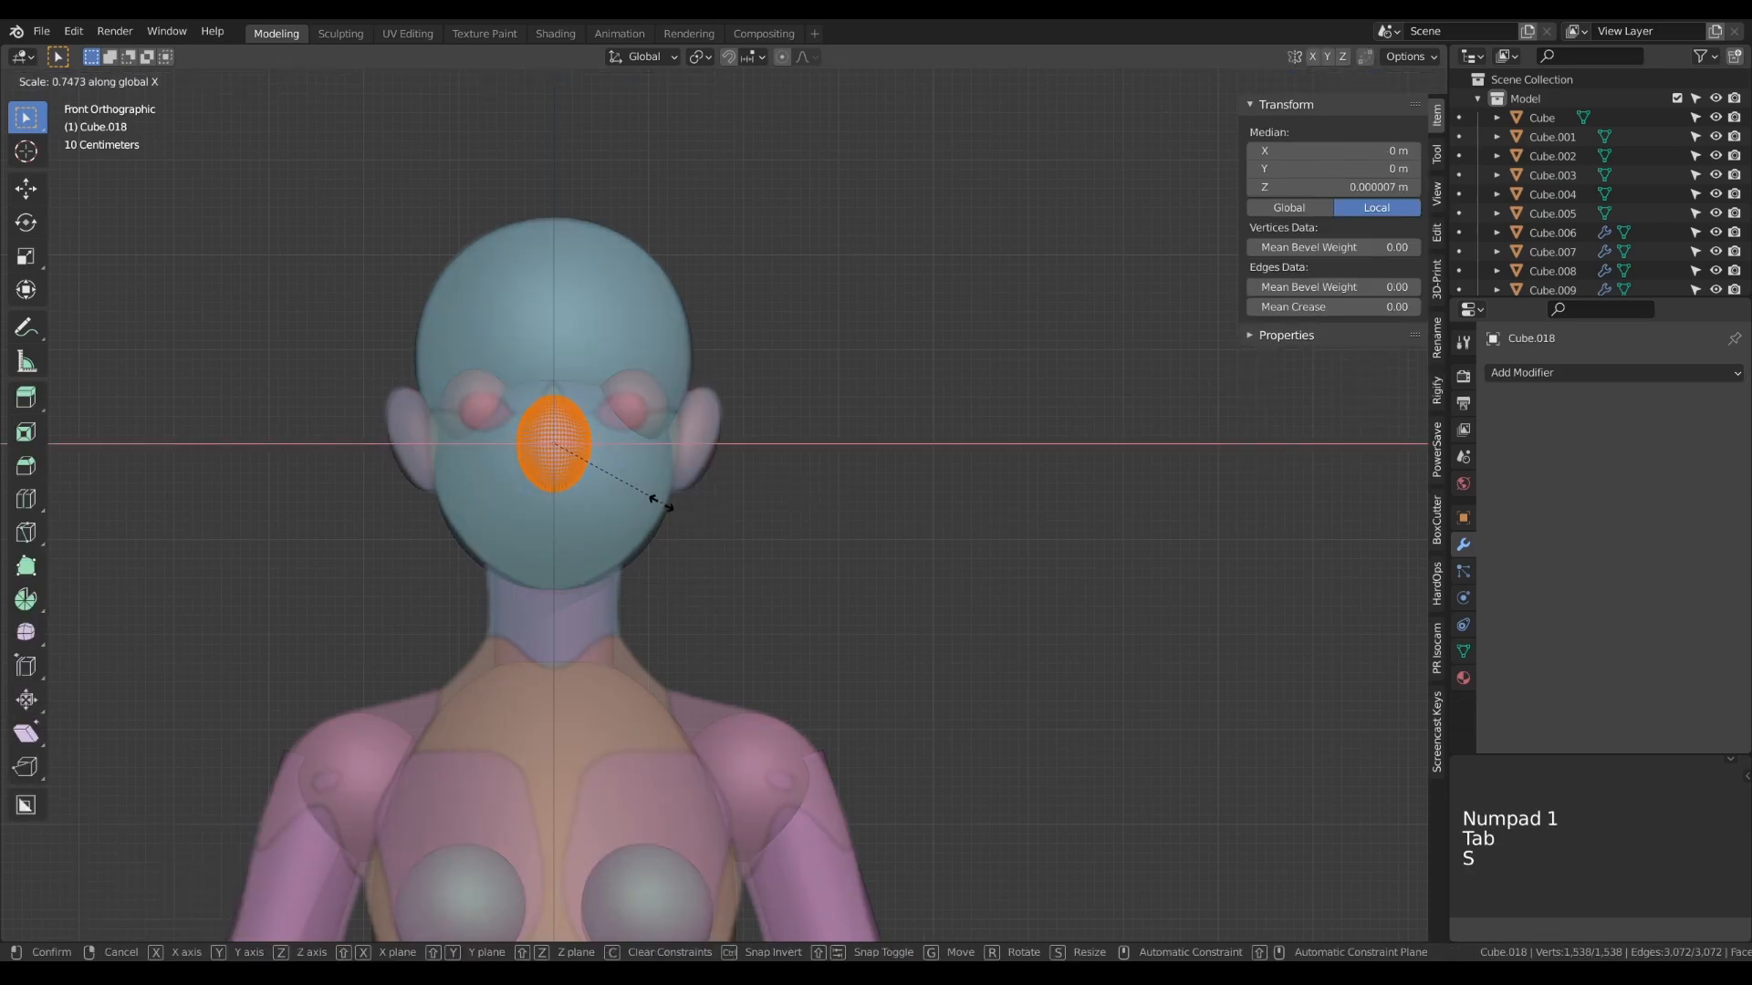
{"action": "left_click", "coordinate": [619, 493]}
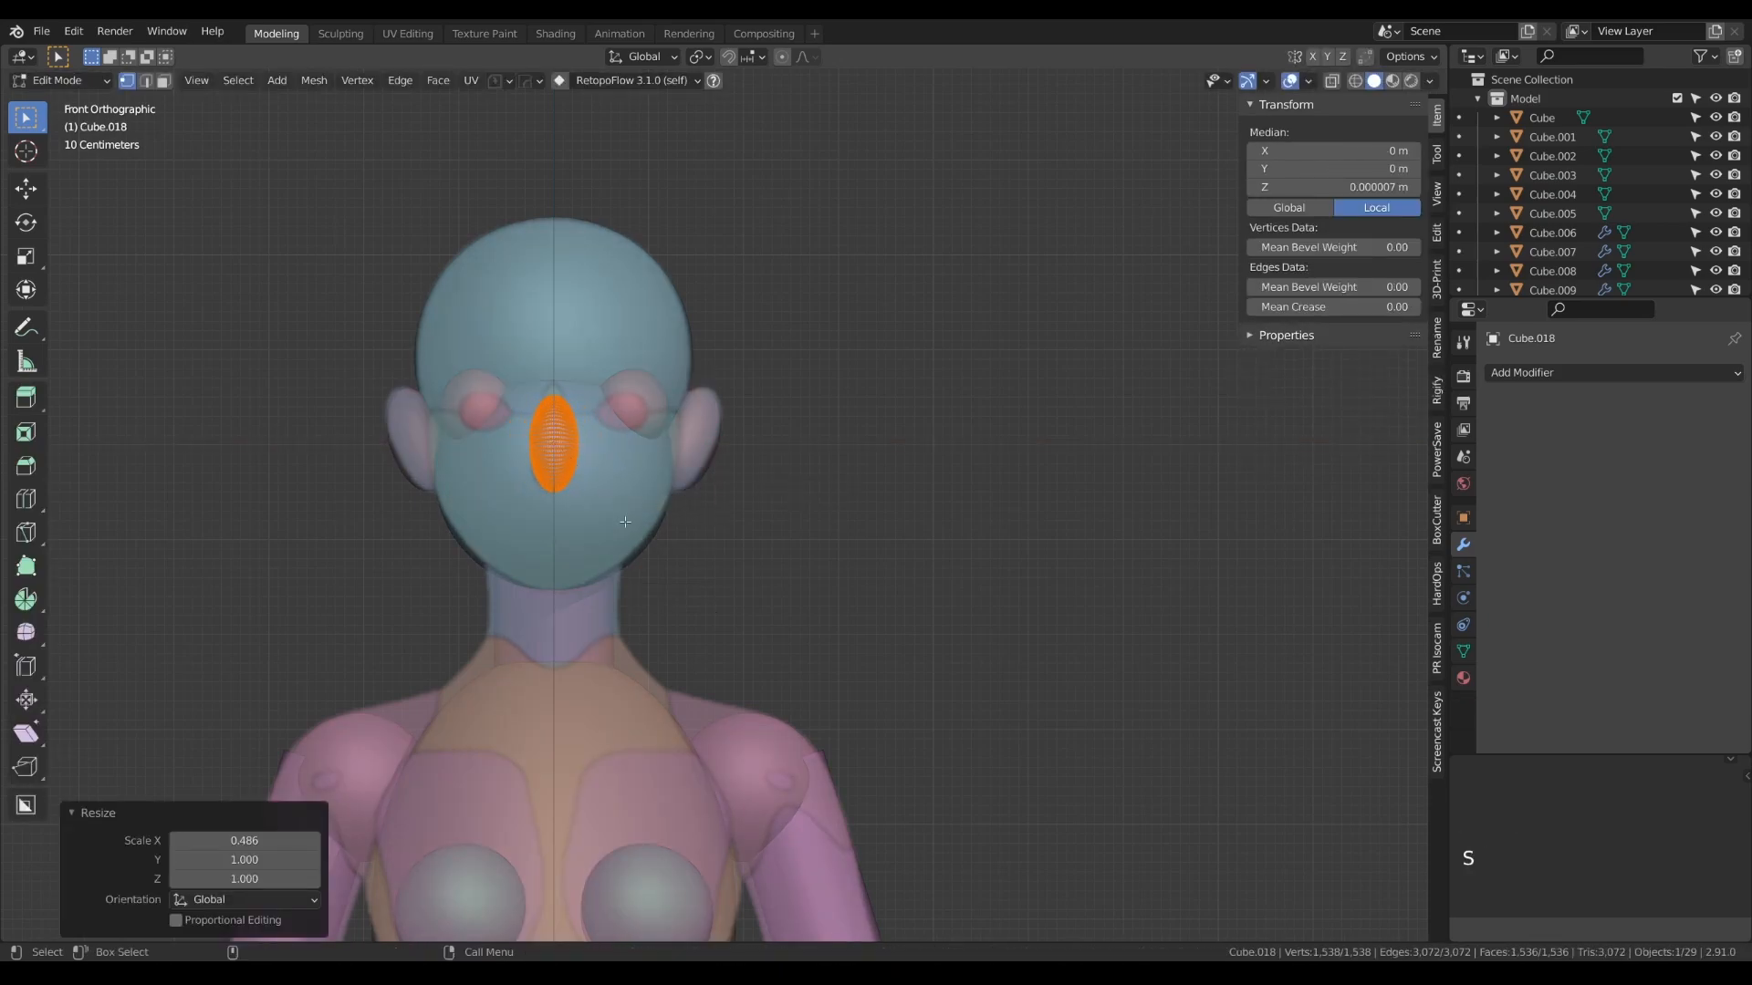
- Stretch the nose mesh along its local Z axis to a height of about 1.28 m and return to Object Mode
{"action": "key", "text": "s"}
{"action": "key", "text": "z"}
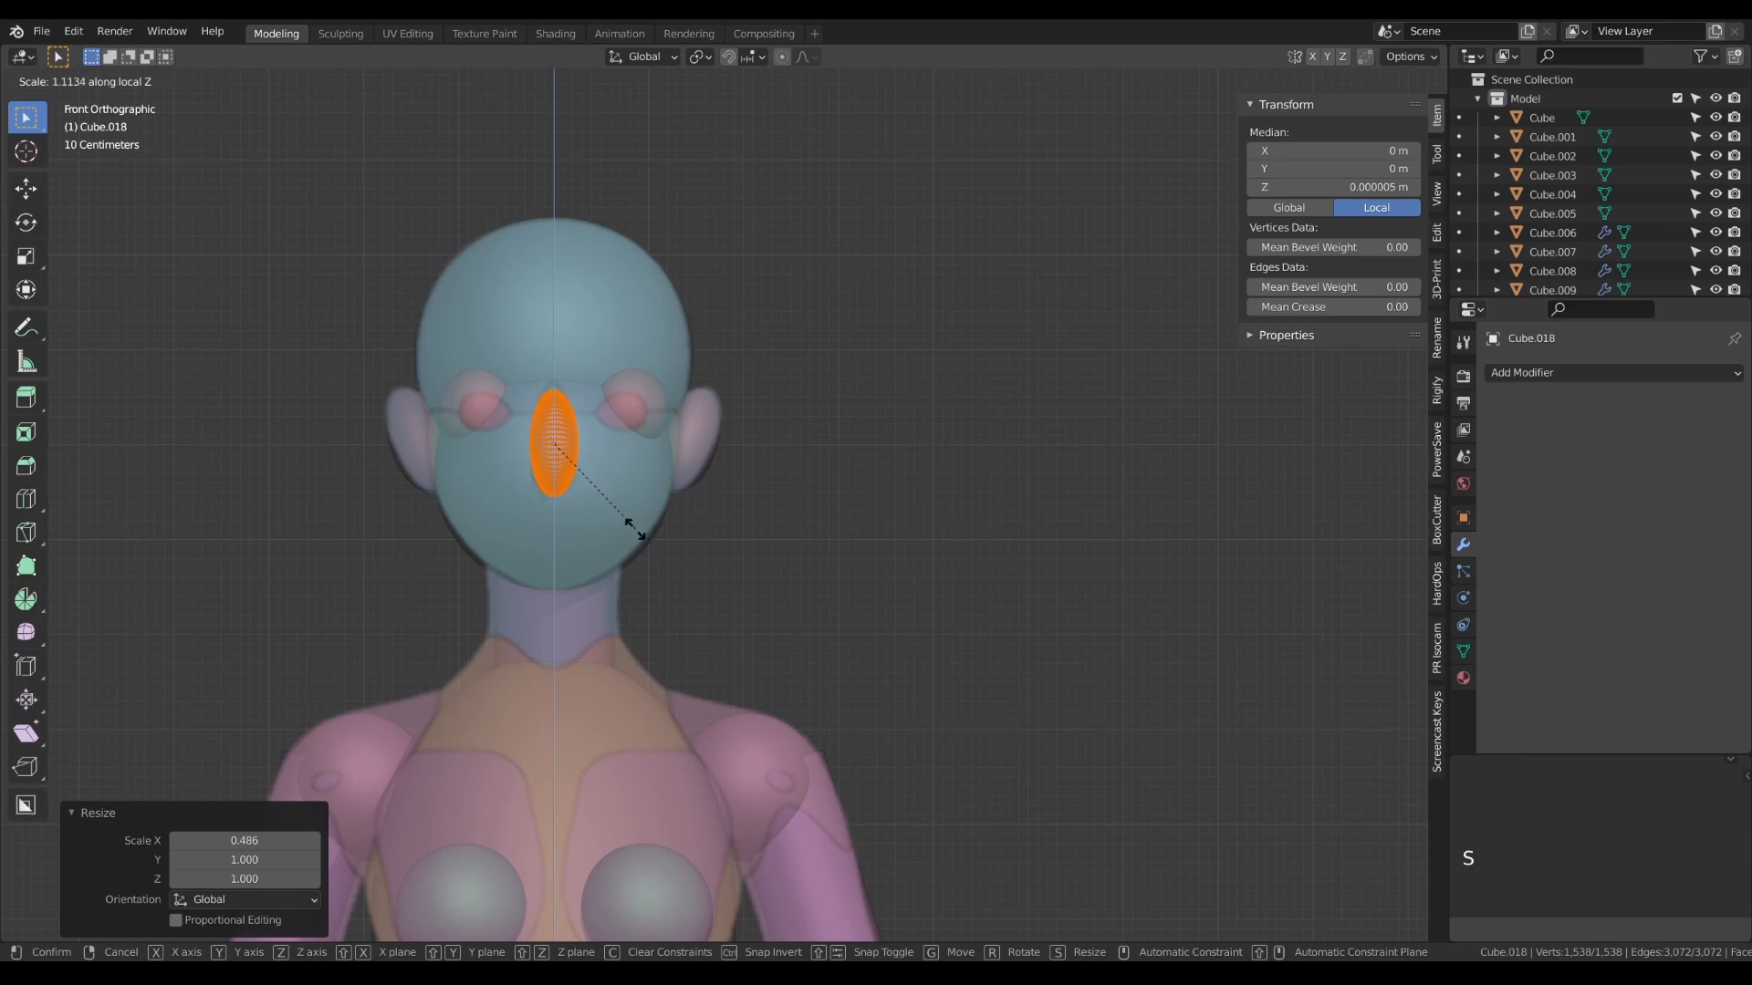
{"action": "left_click", "coordinate": [644, 540]}
{"action": "key", "text": "Tab"}
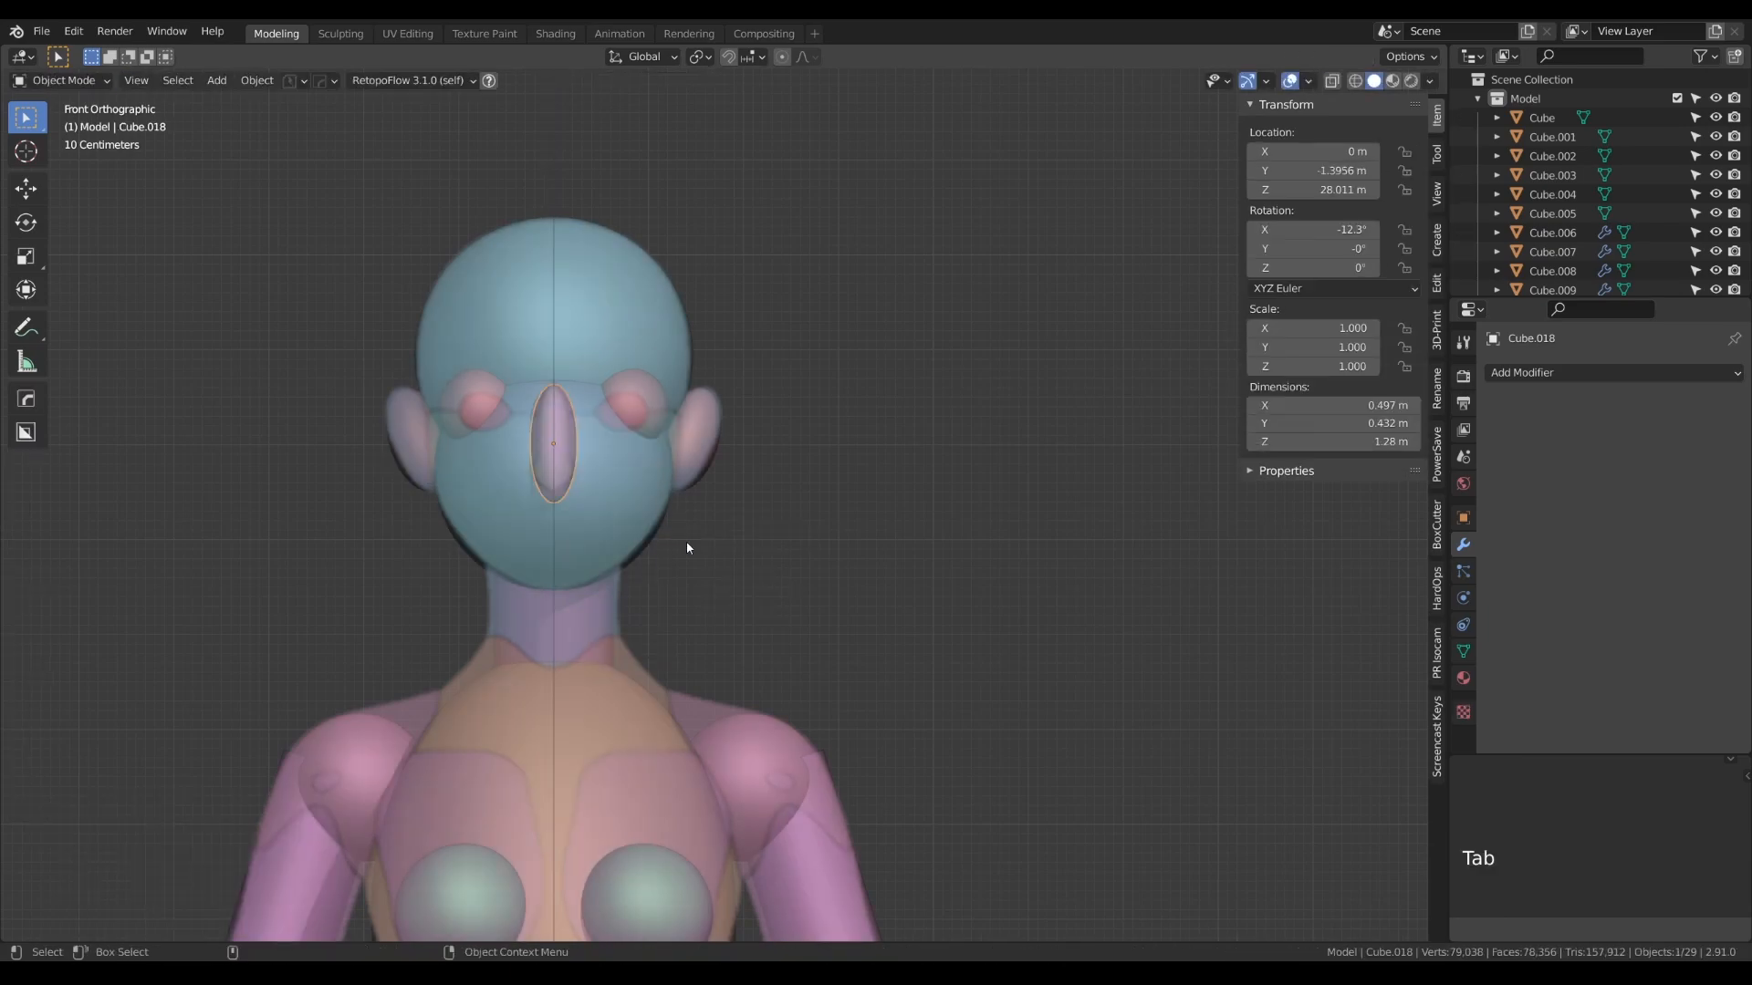
- Clear the selection and examine the proportions of the whole blocked-out figure from several angles in perspective
{"action": "left_click", "coordinate": [667, 467]}
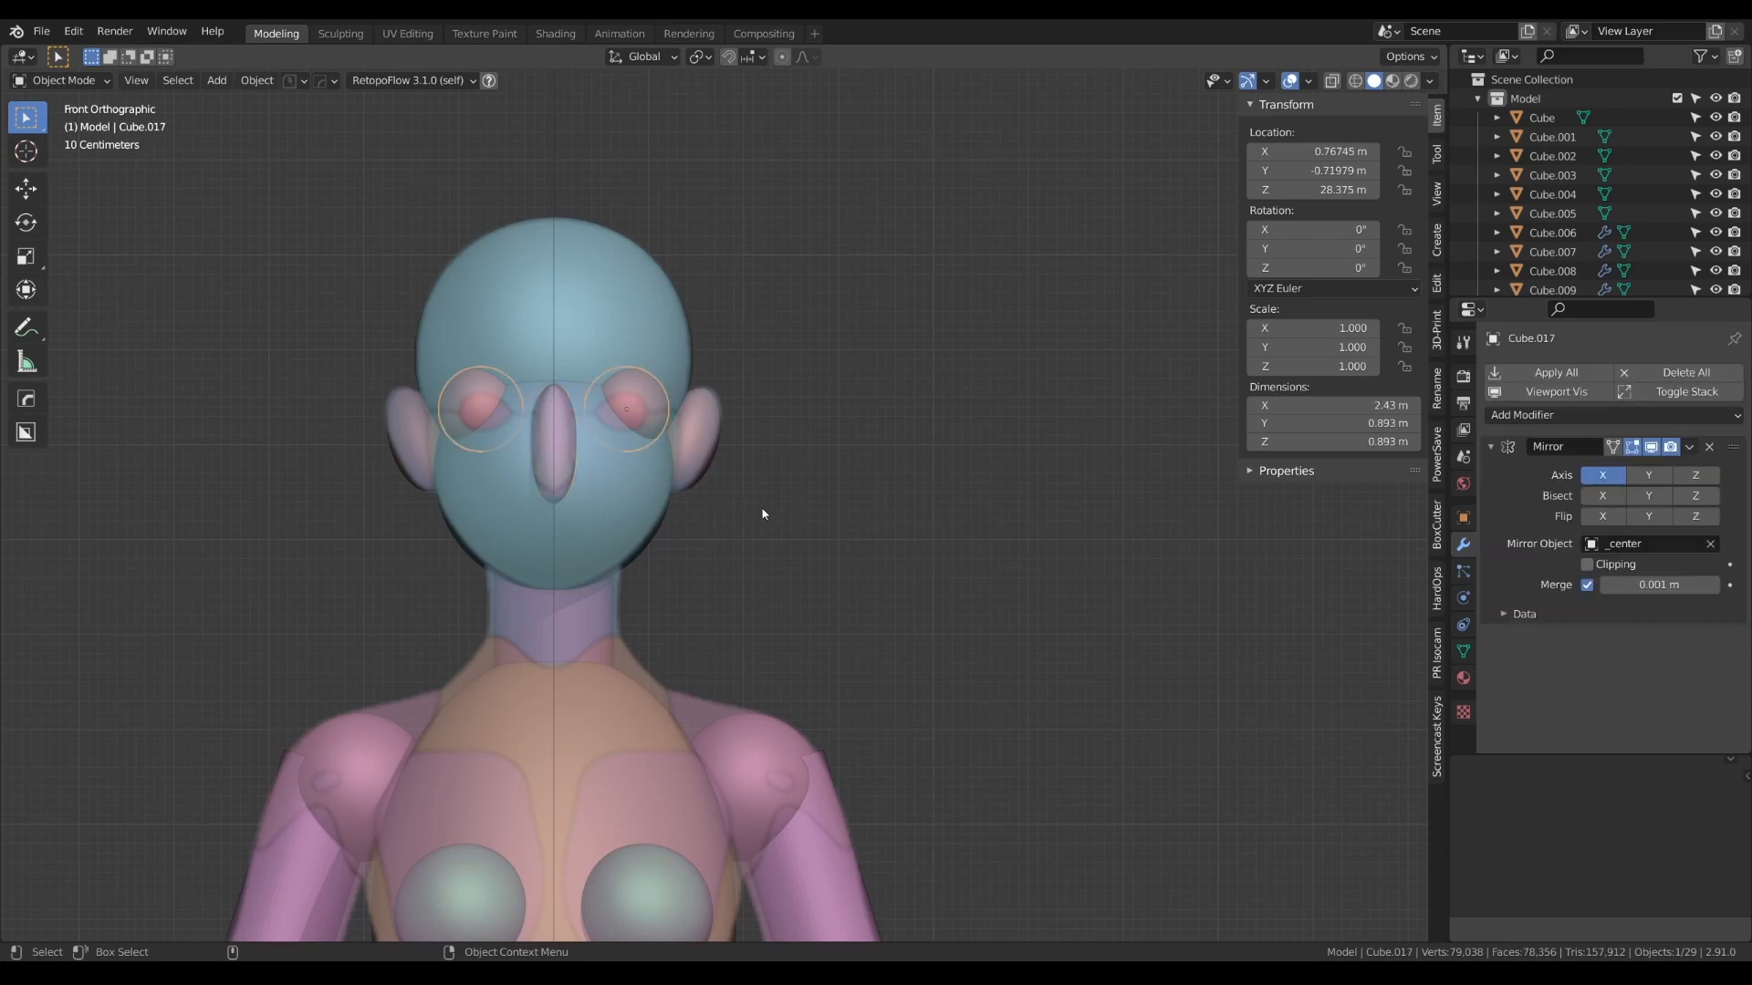
{"action": "scroll", "coordinate": [763, 511], "scroll_direction": "down", "scroll_amount": 4}
{"action": "left_click", "coordinate": [805, 493]}
{"action": "scroll", "coordinate": [812, 532], "scroll_direction": "down", "scroll_amount": 4}
{"action": "left_click_drag", "start_coordinate": [812, 533], "coordinate": [861, 597], "text": "alt"}
{"action": "right_click_drag", "start_coordinate": [860, 597], "coordinate": [830, 299], "text": "alt"}
{"action": "left_click_drag", "start_coordinate": [849, 596], "coordinate": [891, 610], "text": "alt"}
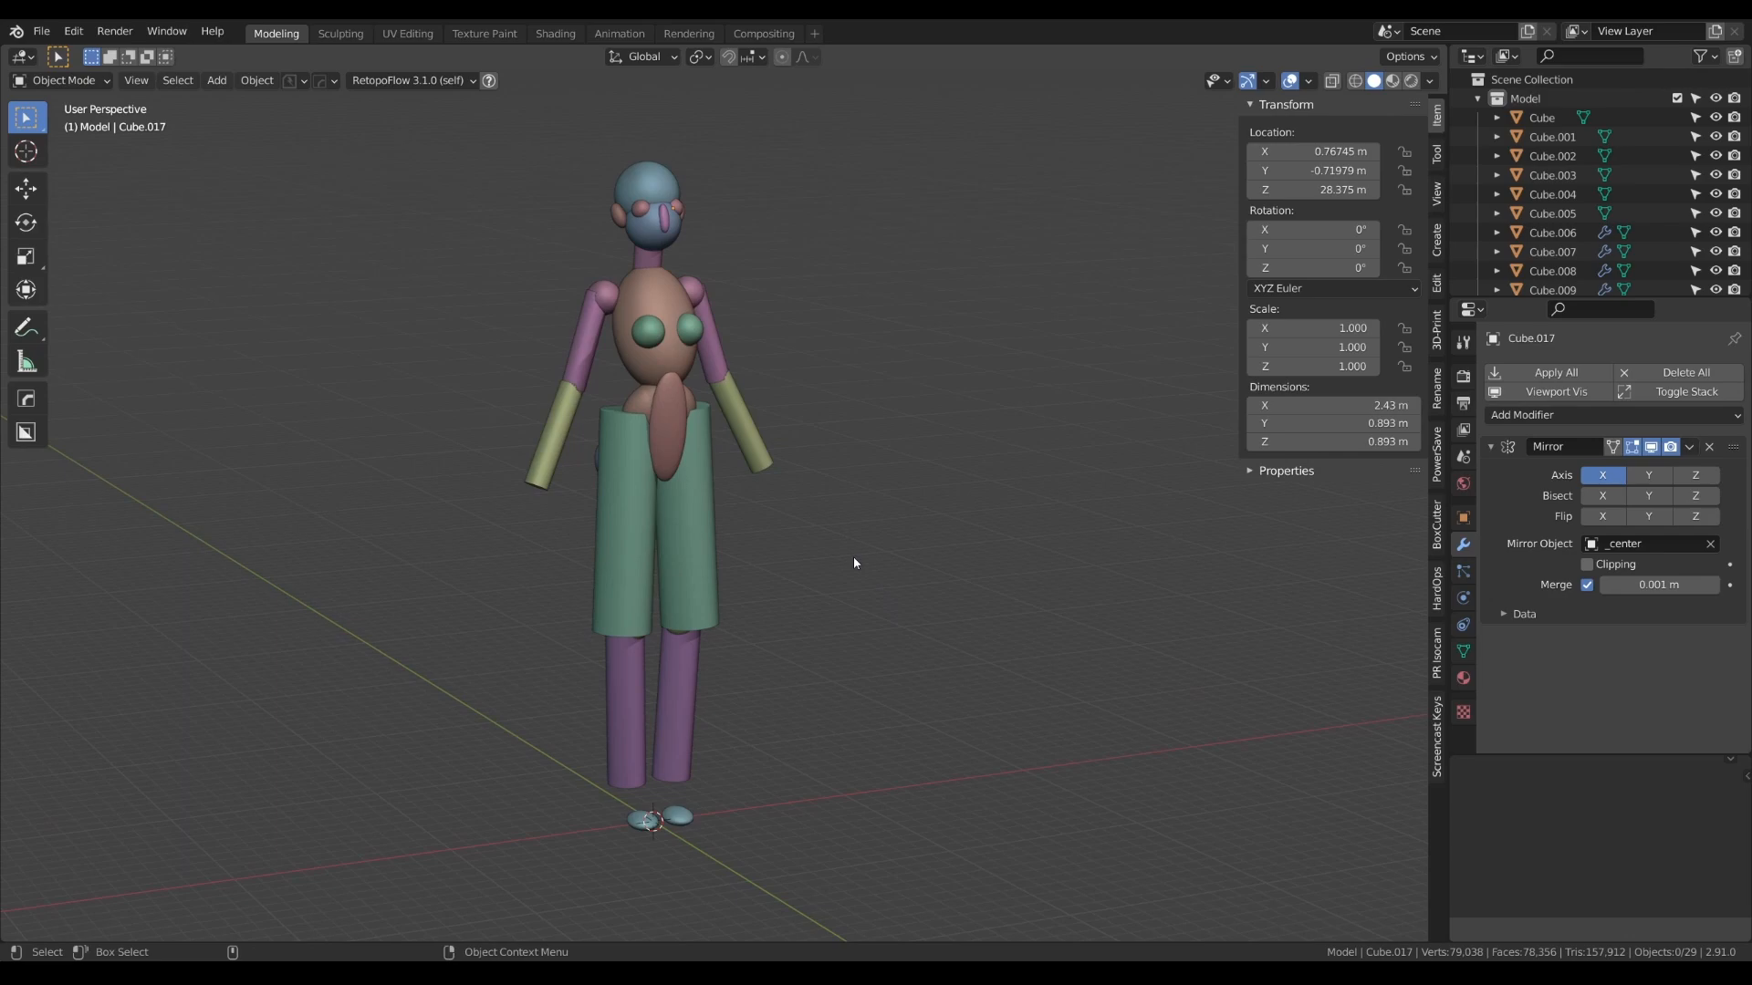